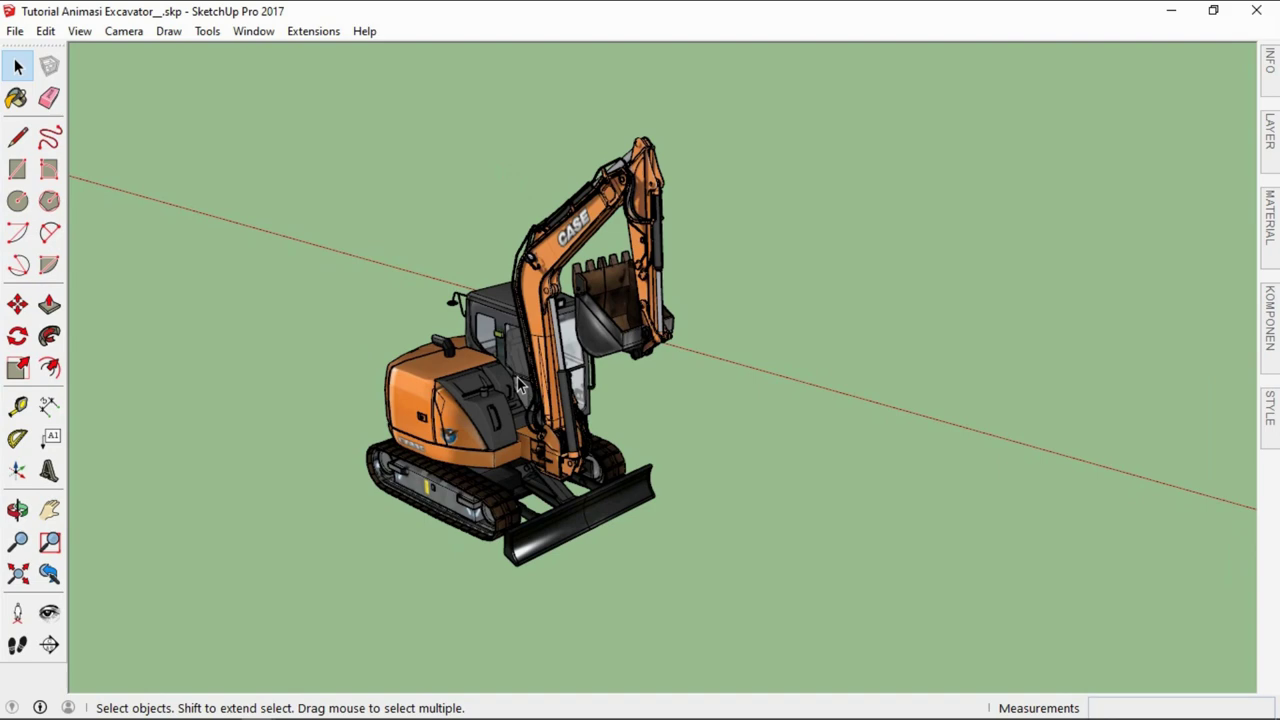
Orbit around the excavator and explode its top-level component
scroll(520, 360, down, 1)
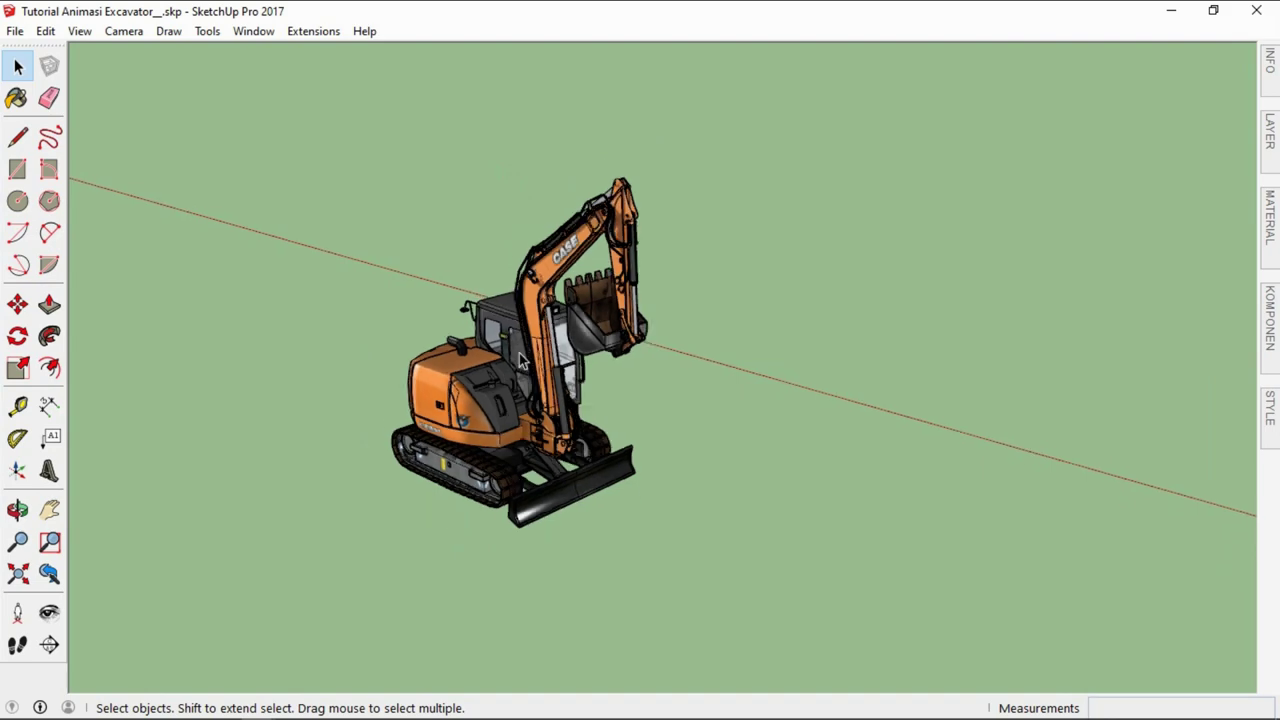
scroll(520, 360, up, 2)
mouse_move(529, 351)
middle_down()
mouse_move(484, 369)
mouse_move(450, 293)
mouse_move(545, 325)
middle_up()
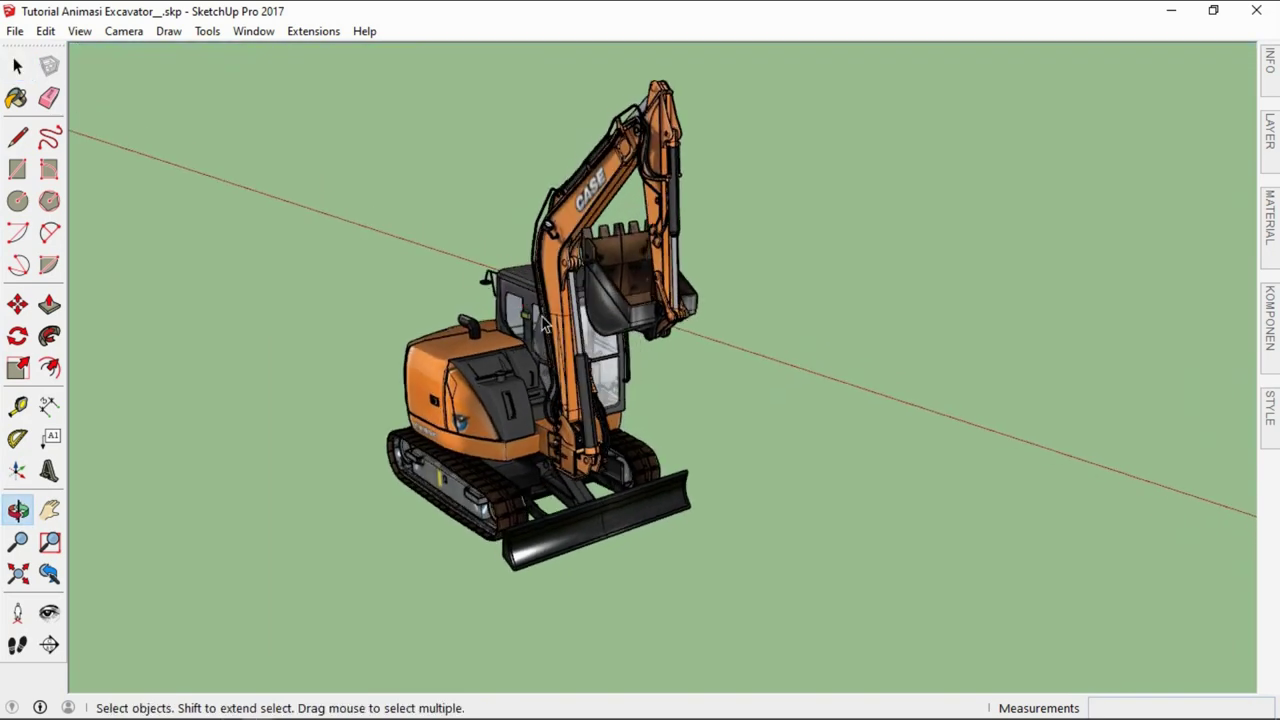
mouse_move(556, 270)
middle_down()
mouse_move(614, 306)
mouse_move(620, 295)
mouse_move(735, 315)
mouse_move(643, 357)
mouse_move(560, 380)
mouse_move(553, 367)
middle_up()
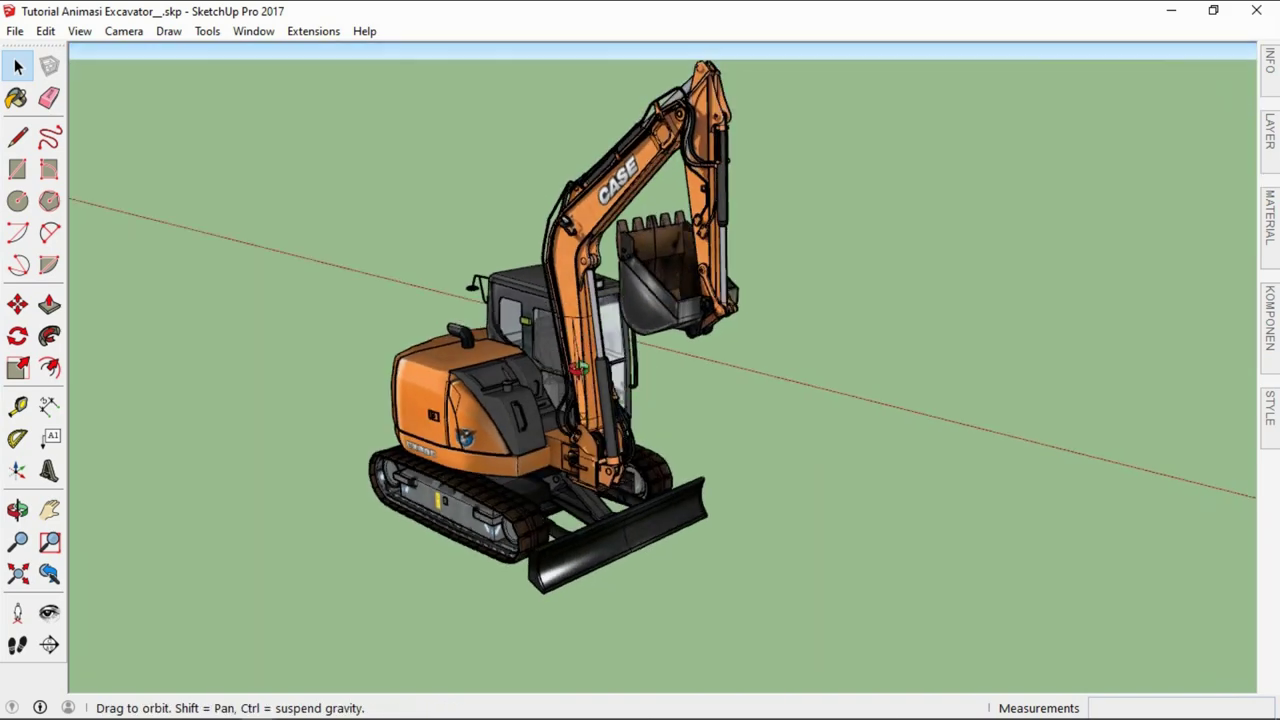
scroll(553, 367, down, 1)
mouse_move(540, 328)
middle_down()
mouse_move(429, 331)
mouse_move(548, 383)
mouse_move(550, 273)
middle_up()
scroll(571, 363, up, 2)
scroll(550, 274, up, 2)
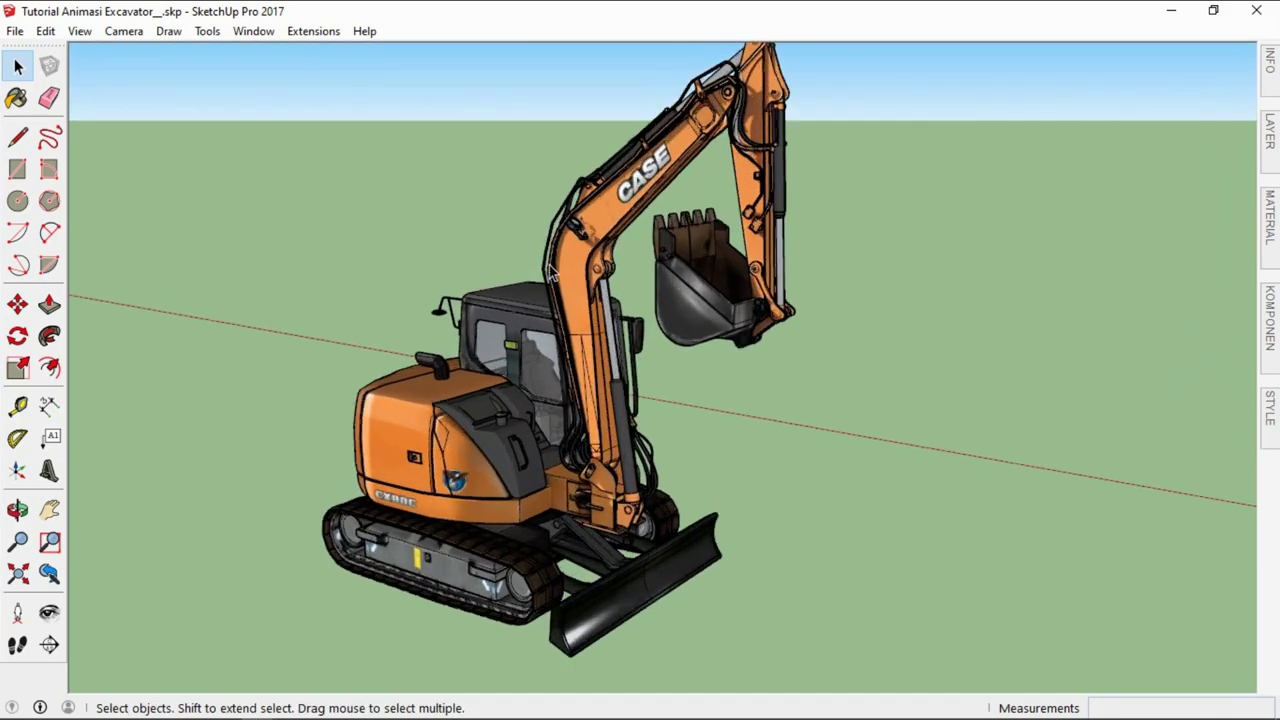
scroll(572, 258, down, 1)
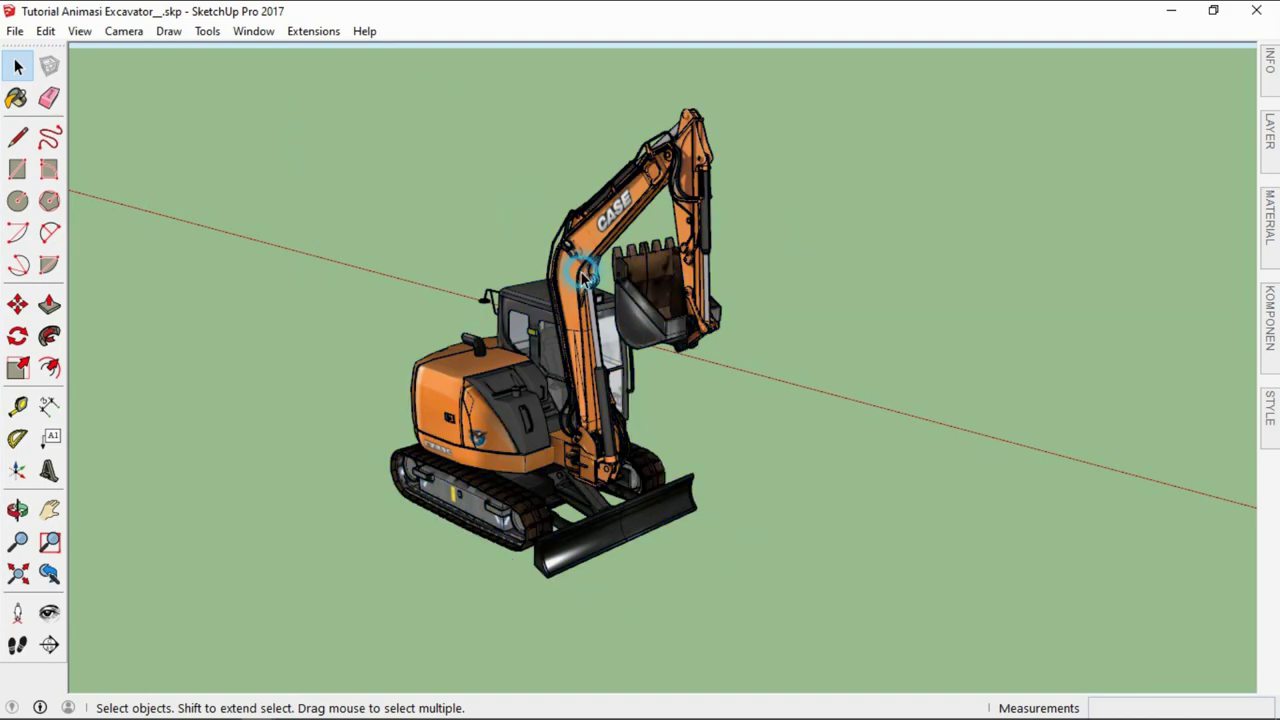
right_click(563, 268)
click(639, 317)
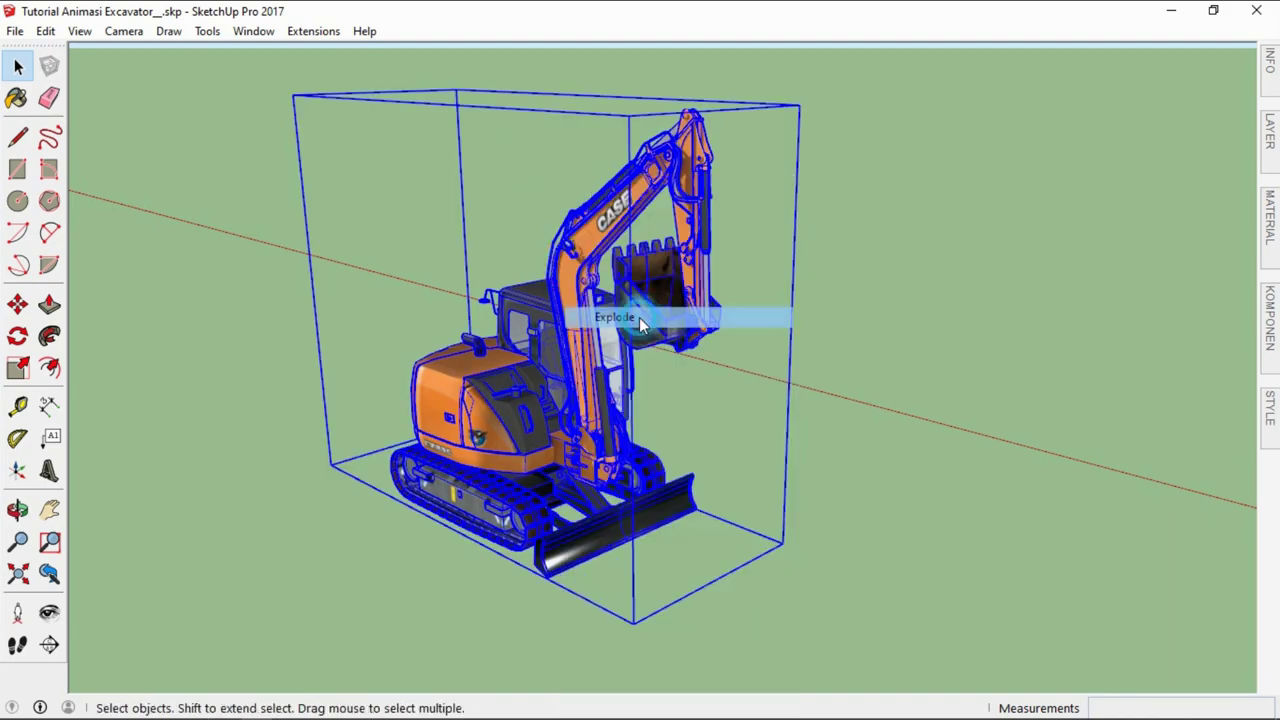
Explode the inner excavator group and then the arm-and-bucket group into parts
click(733, 231)
click(604, 245)
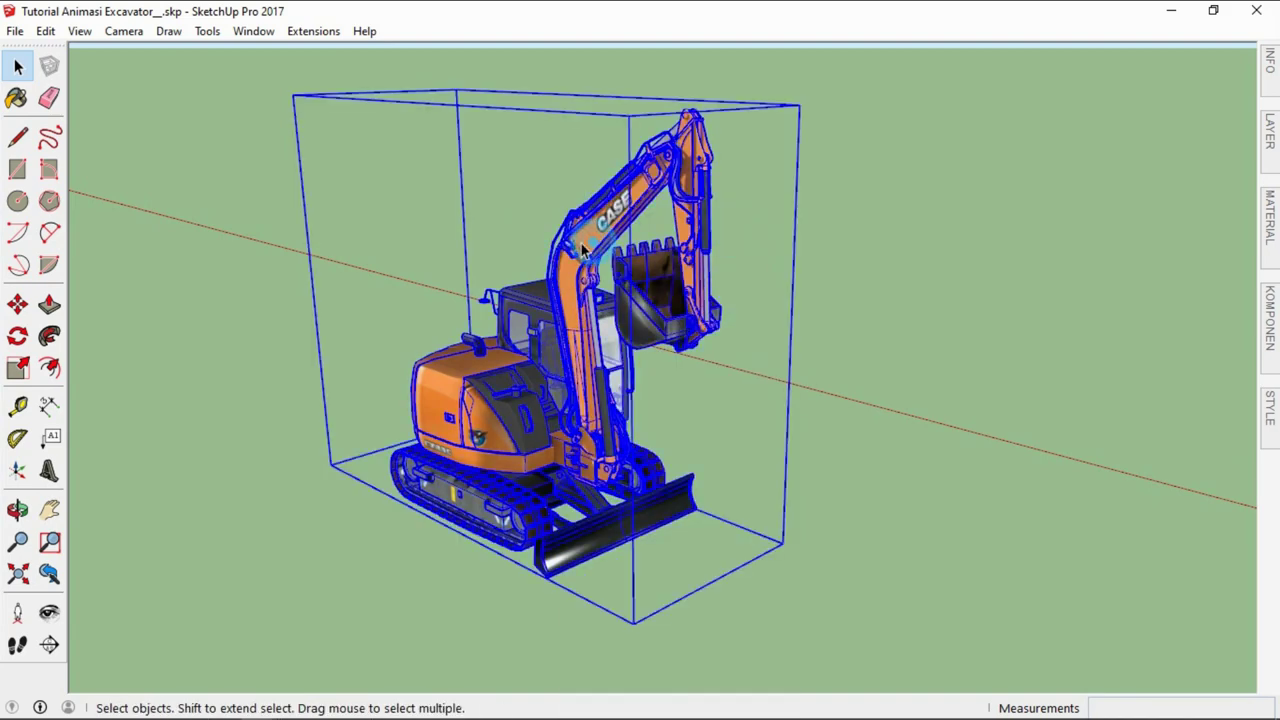
right_click(582, 246)
click(634, 357)
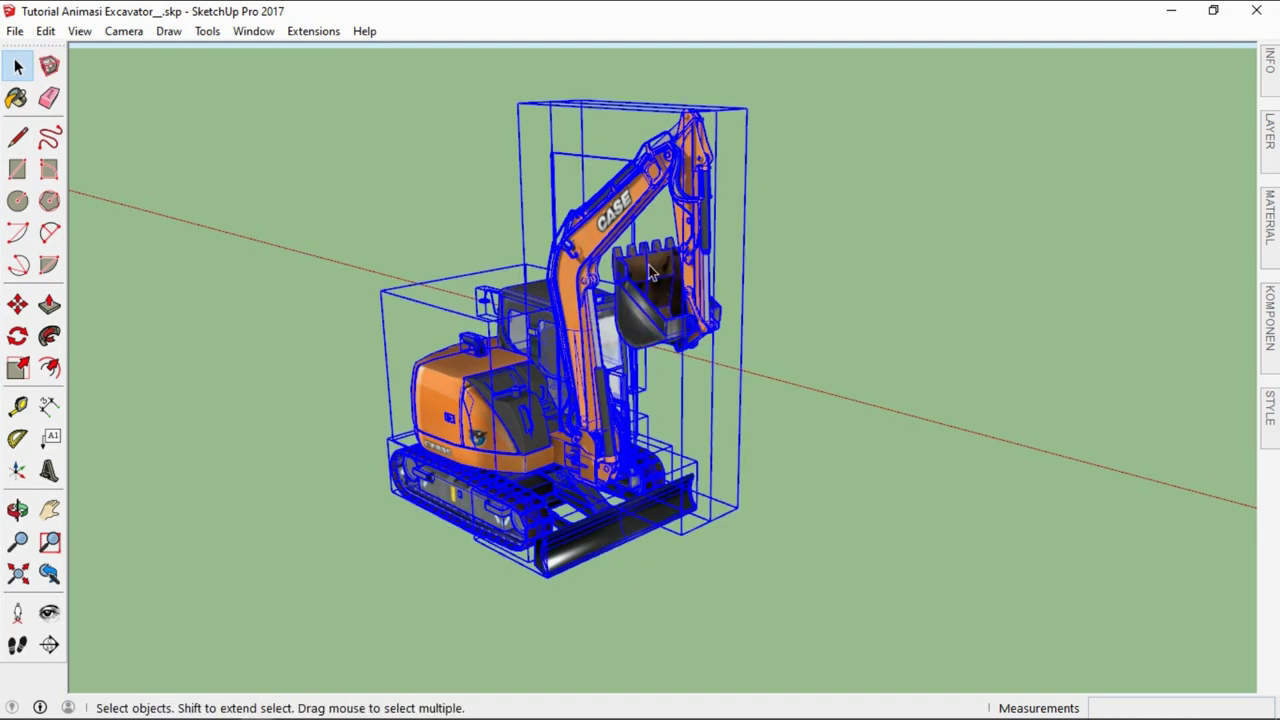
click(490, 200)
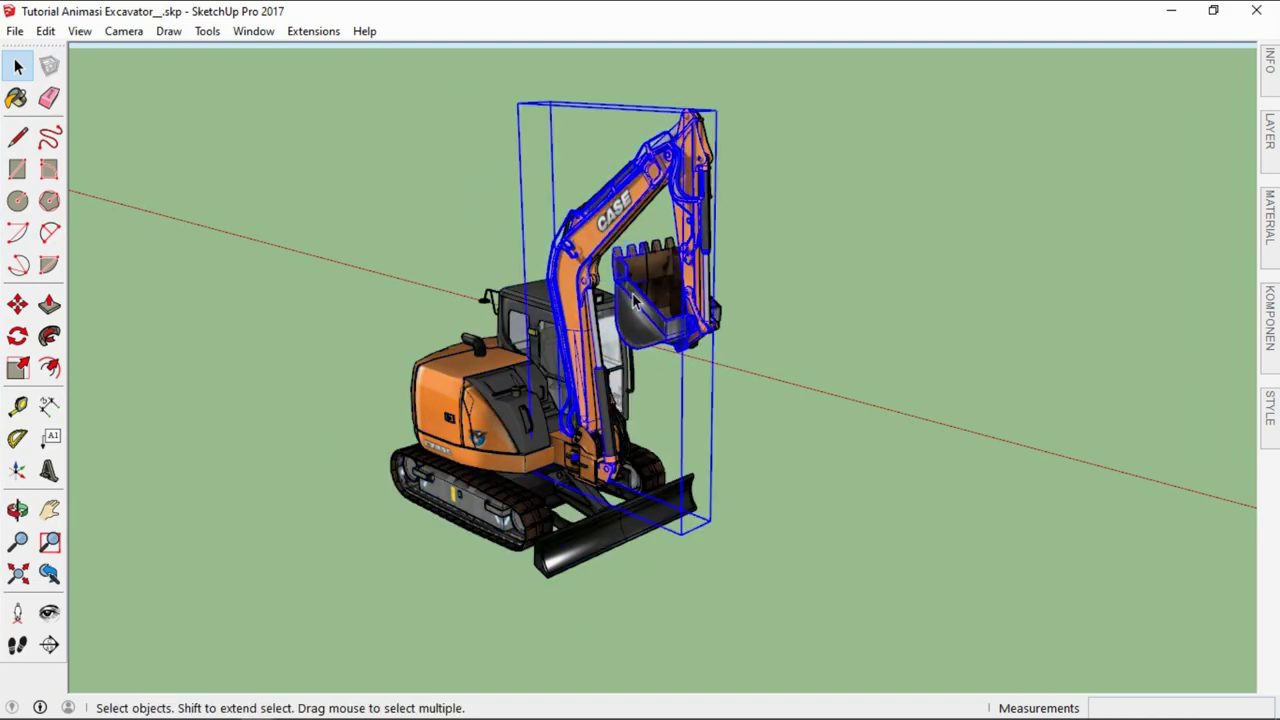
right_click(604, 240)
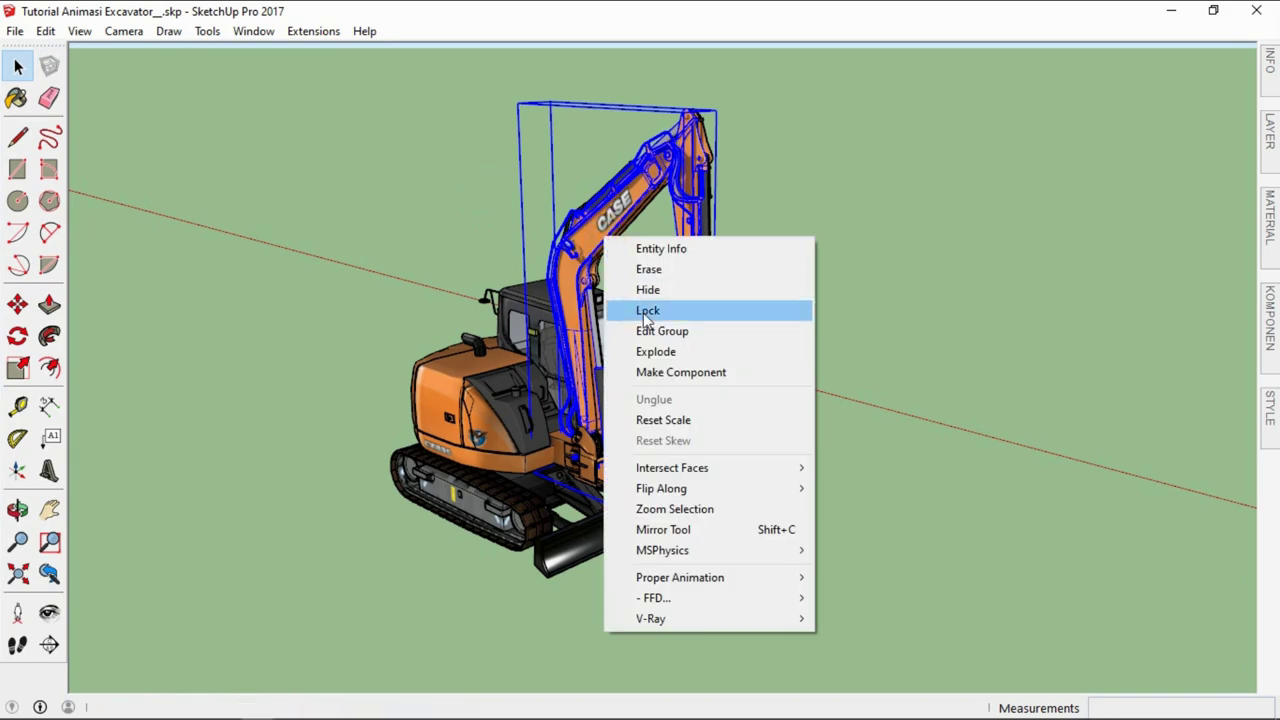
click(674, 356)
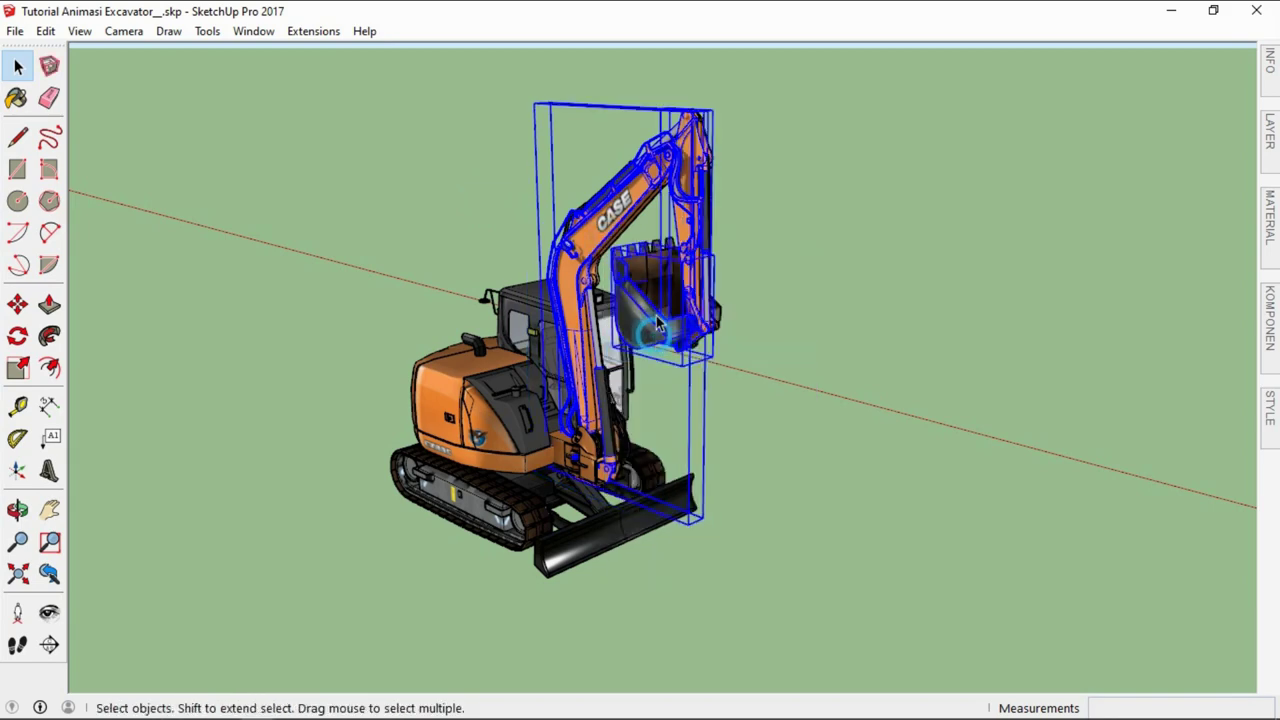
Move the arm to the right of the excavator and the cab body off the chassis to the left
key(m)
click(598, 232)
key(space)
click(877, 268)
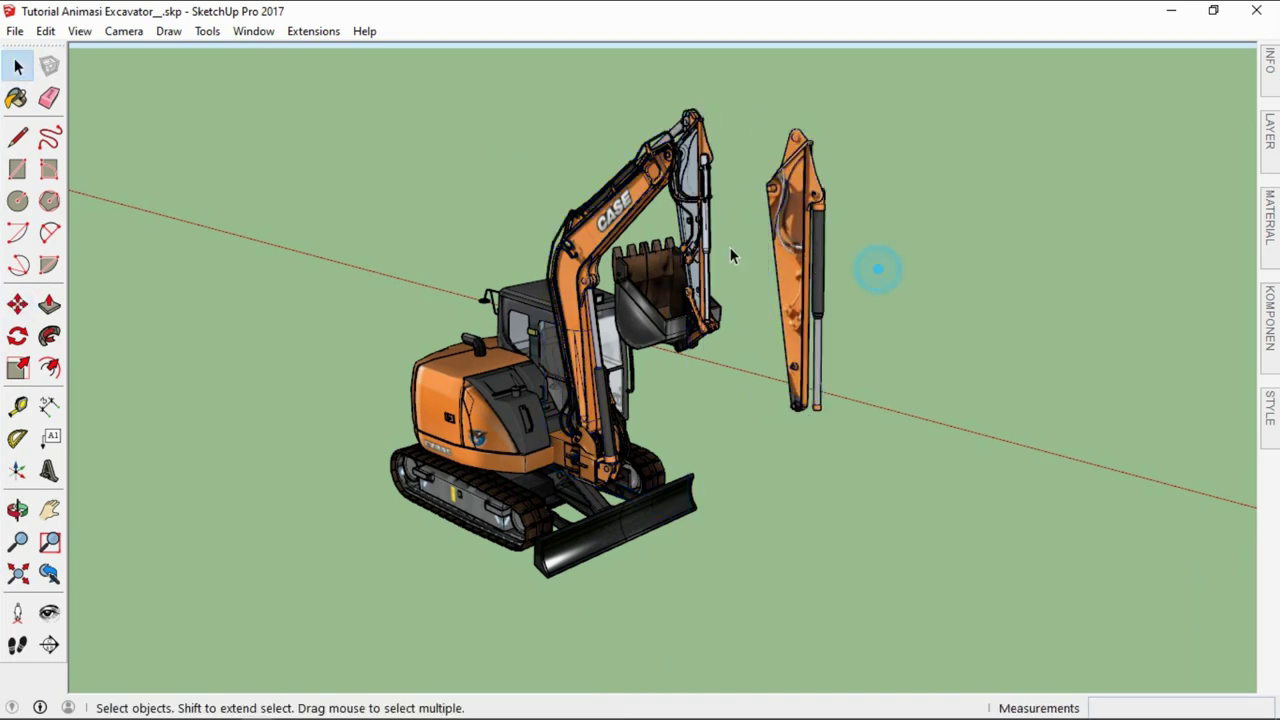
drag(385, 355, 300, 335)
key(space)
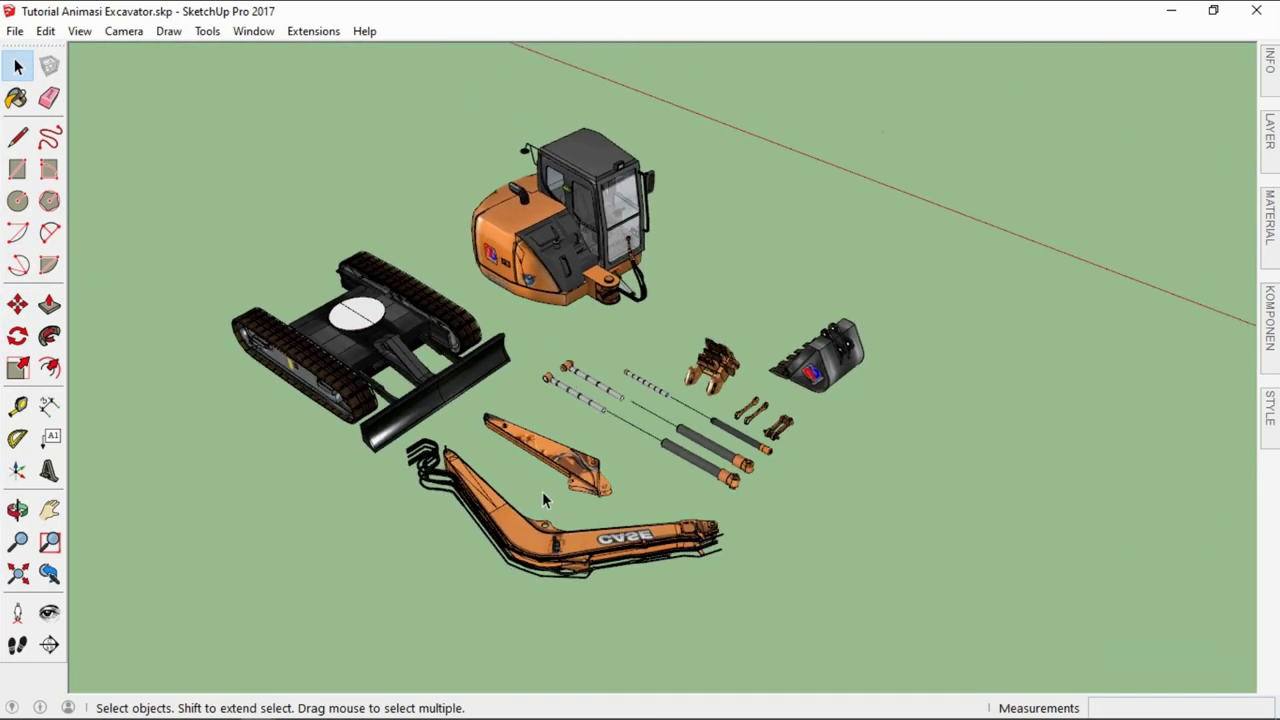
Orbit and zoom around the separated parts and hydraulic cylinders
scroll(537, 462, up, 2)
key(space)
scroll(539, 462, up, 3)
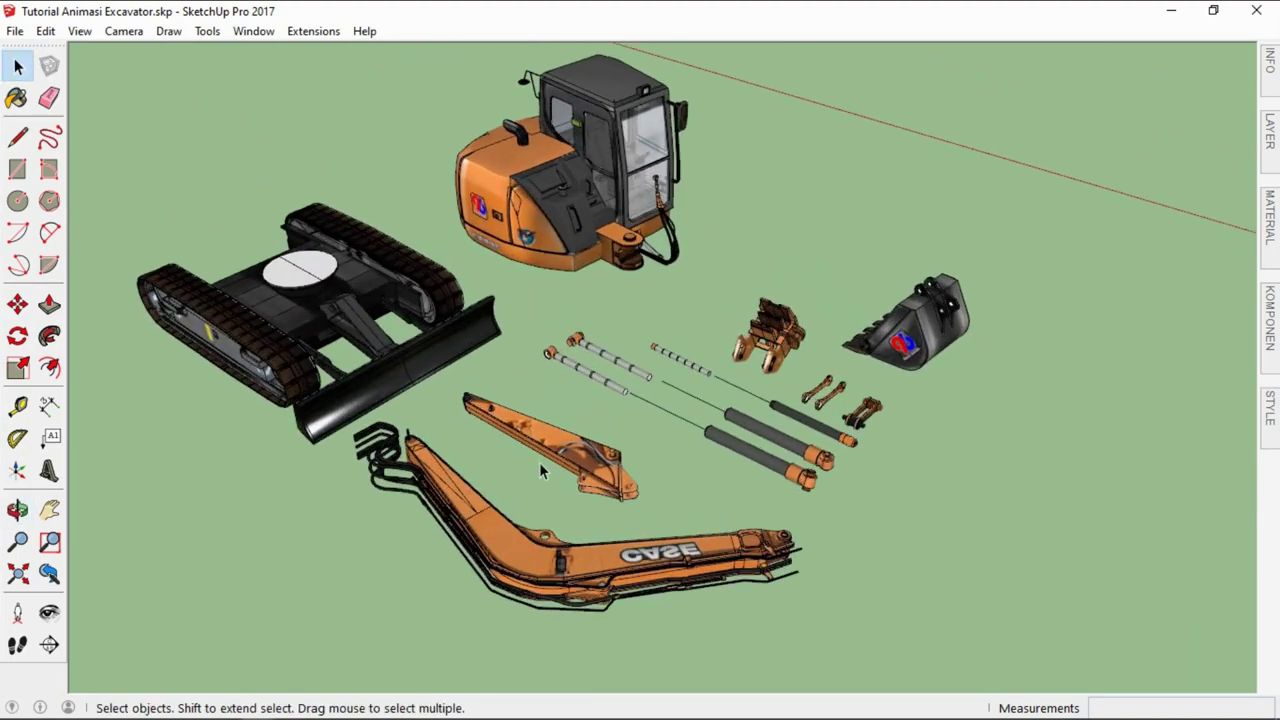
scroll(539, 462, up, 2)
scroll(656, 426, down, 1)
scroll(656, 426, up, 2)
mouse_move(656, 426)
middle_down()
mouse_move(613, 453)
mouse_move(620, 376)
mouse_move(897, 360)
middle_up()
scroll(620, 376, down, 1)
scroll(897, 360, up, 2)
scroll(885, 368, up, 2)
scroll(870, 376, up, 2)
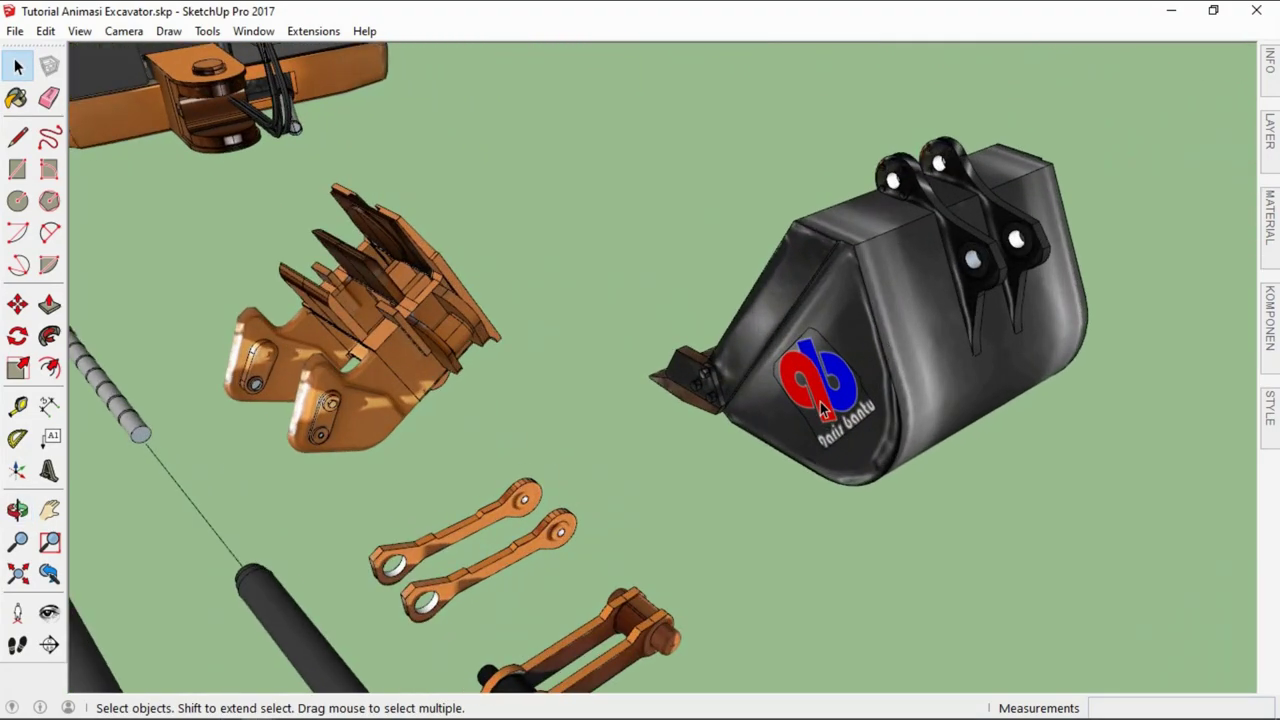
scroll(850, 385, up, 1)
scroll(850, 385, down, 4)
middle_drag(850, 385, 432, 527)
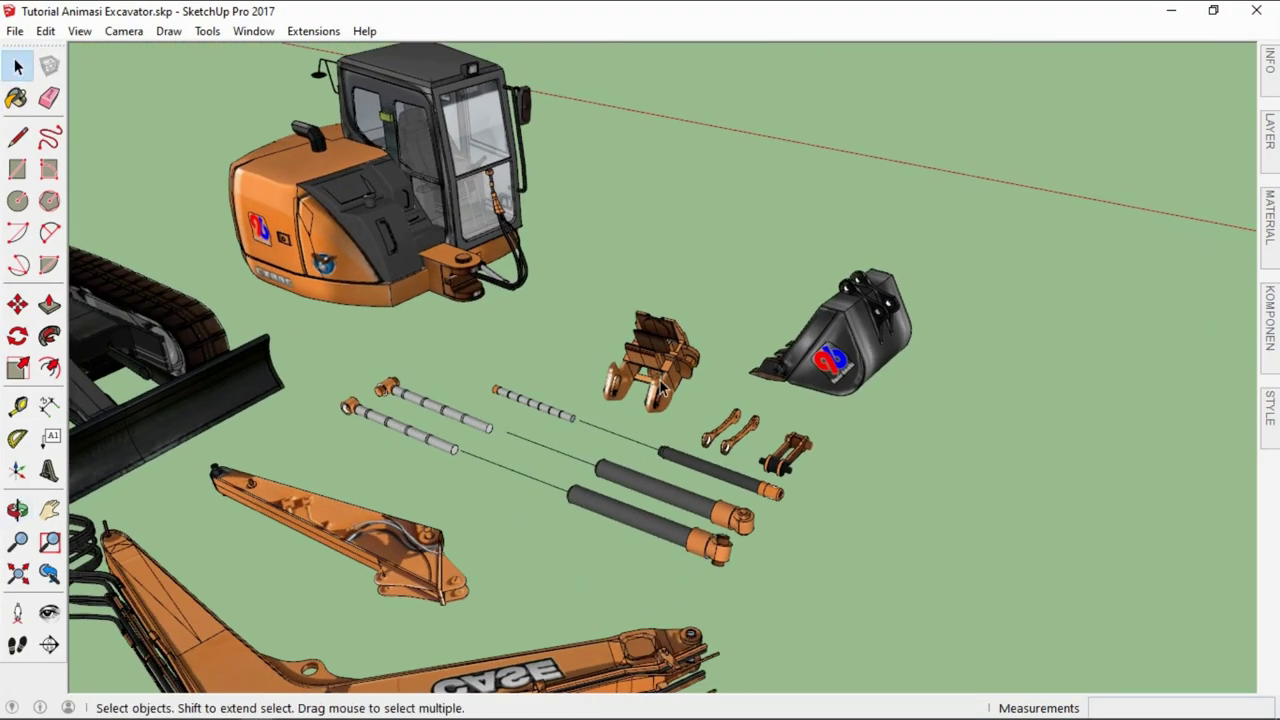
scroll(432, 527, up, 2)
scroll(560, 370, up, 2)
scroll(548, 378, up, 2)
mouse_move(548, 378)
middle_down()
mouse_move(715, 534)
mouse_move(676, 519)
mouse_move(877, 589)
mouse_move(563, 500)
mouse_move(880, 506)
mouse_move(760, 463)
mouse_move(951, 437)
mouse_move(865, 370)
middle_up()
scroll(467, 432, up, 1)
Move the cab body back onto the tracks
click(469, 436)
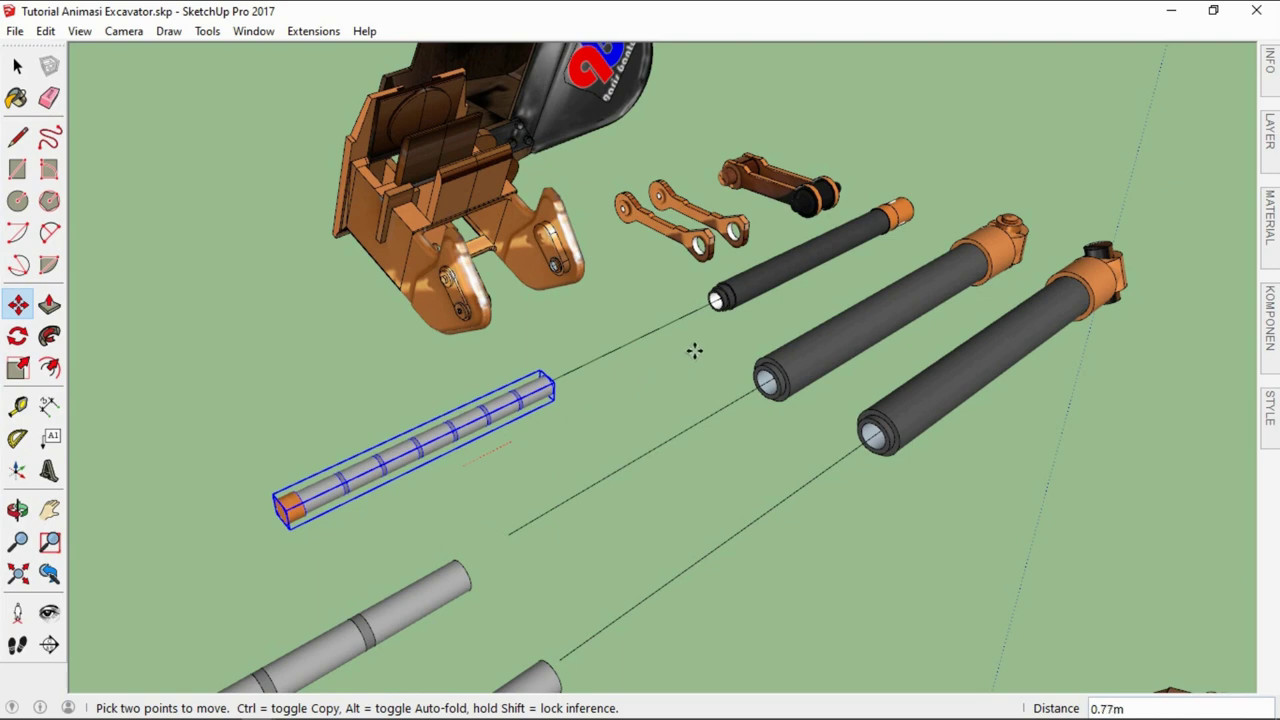
scroll(393, 316, up, 1)
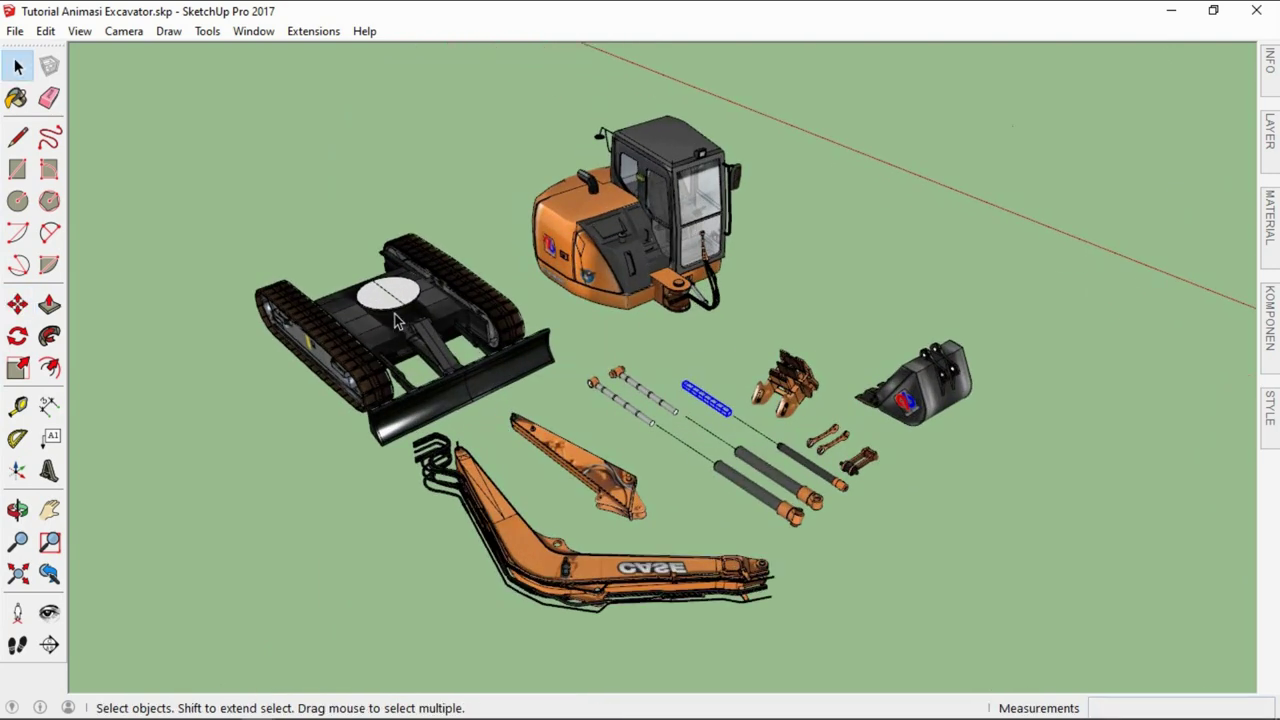
scroll(407, 329, up, 1)
scroll(407, 329, up, 1)
scroll(397, 376, down, 2)
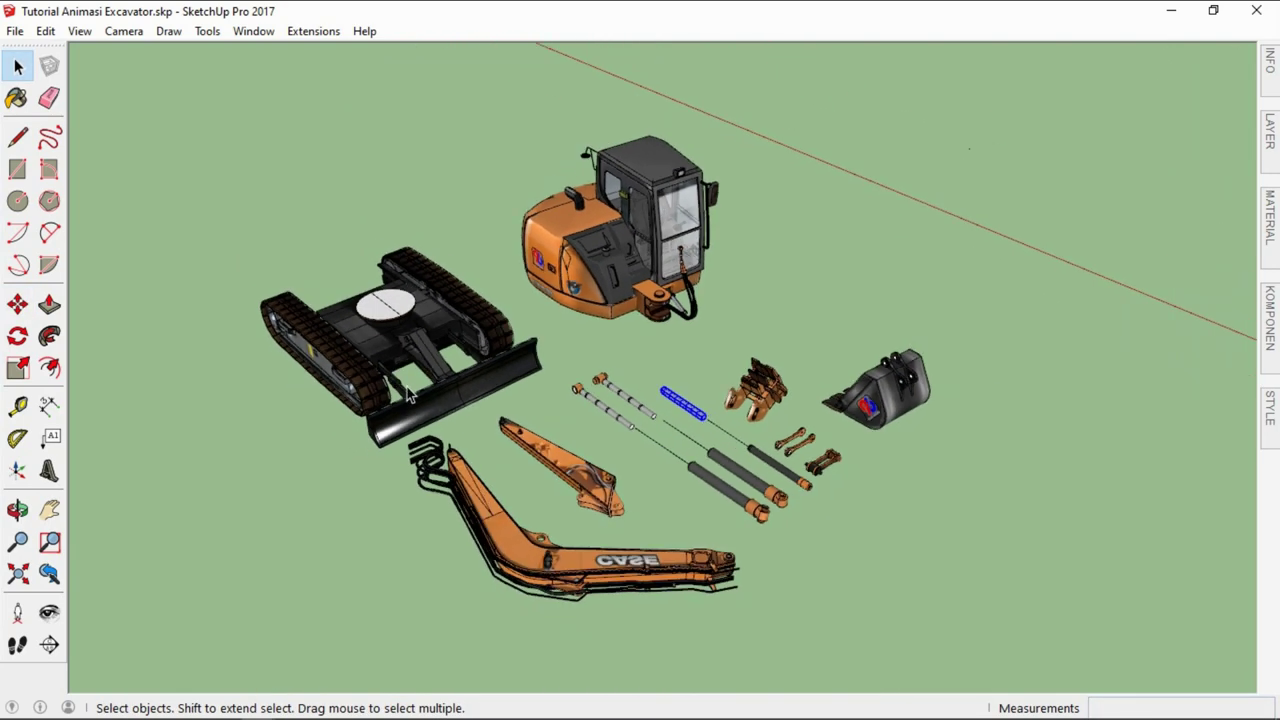
middle_drag(407, 387, 430, 381)
click(620, 230)
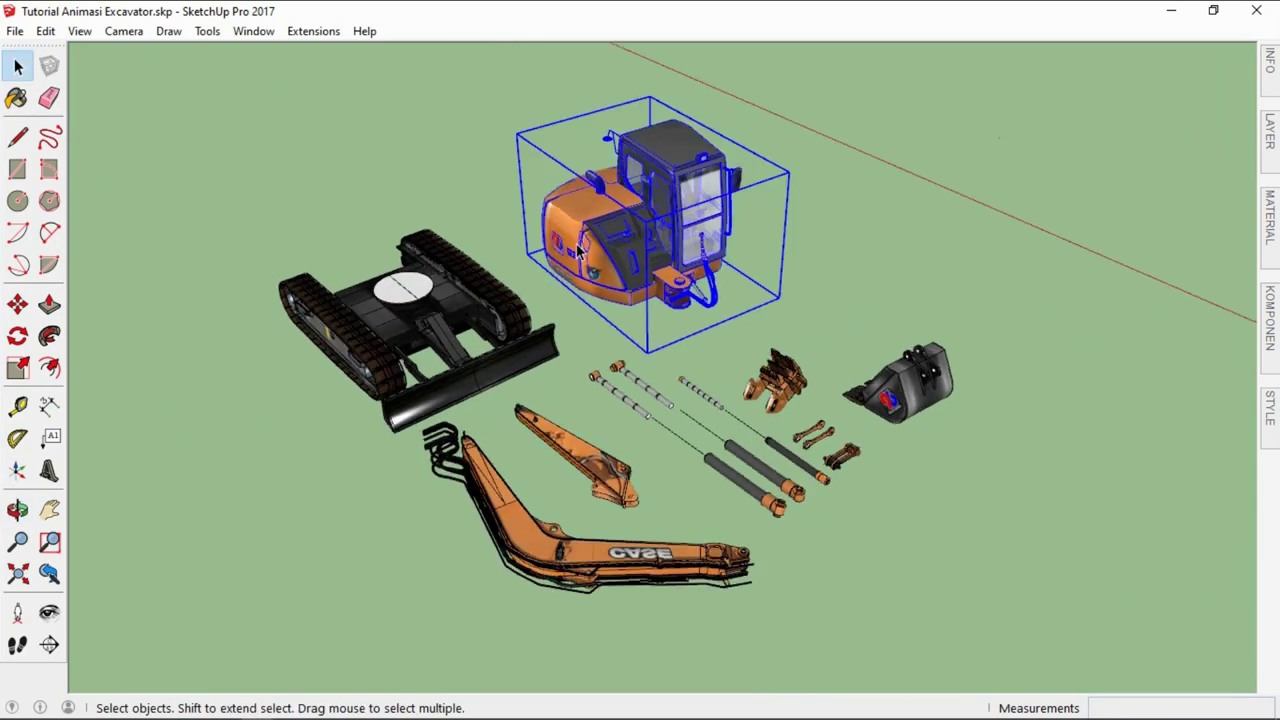
key(m)
click(640, 300)
click(410, 300)
Select the boom and start moving it toward the body
key(space)
click(525, 515)
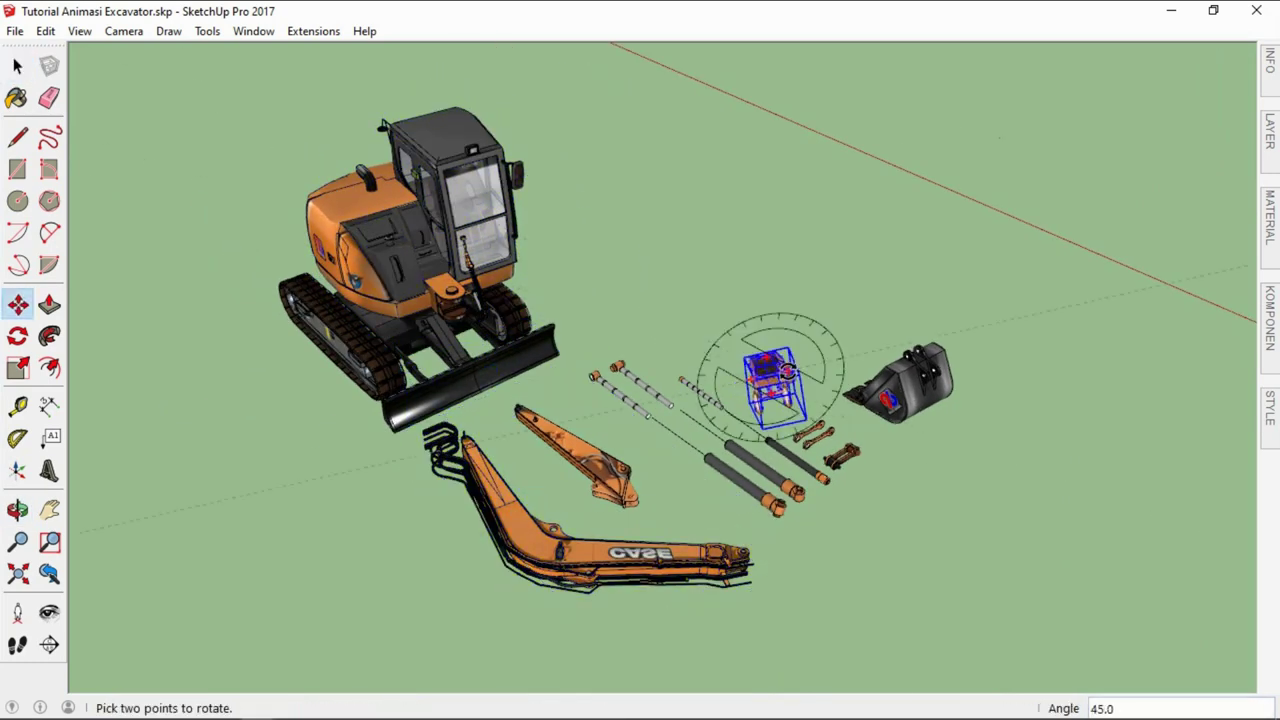
key(m)
click(495, 487)
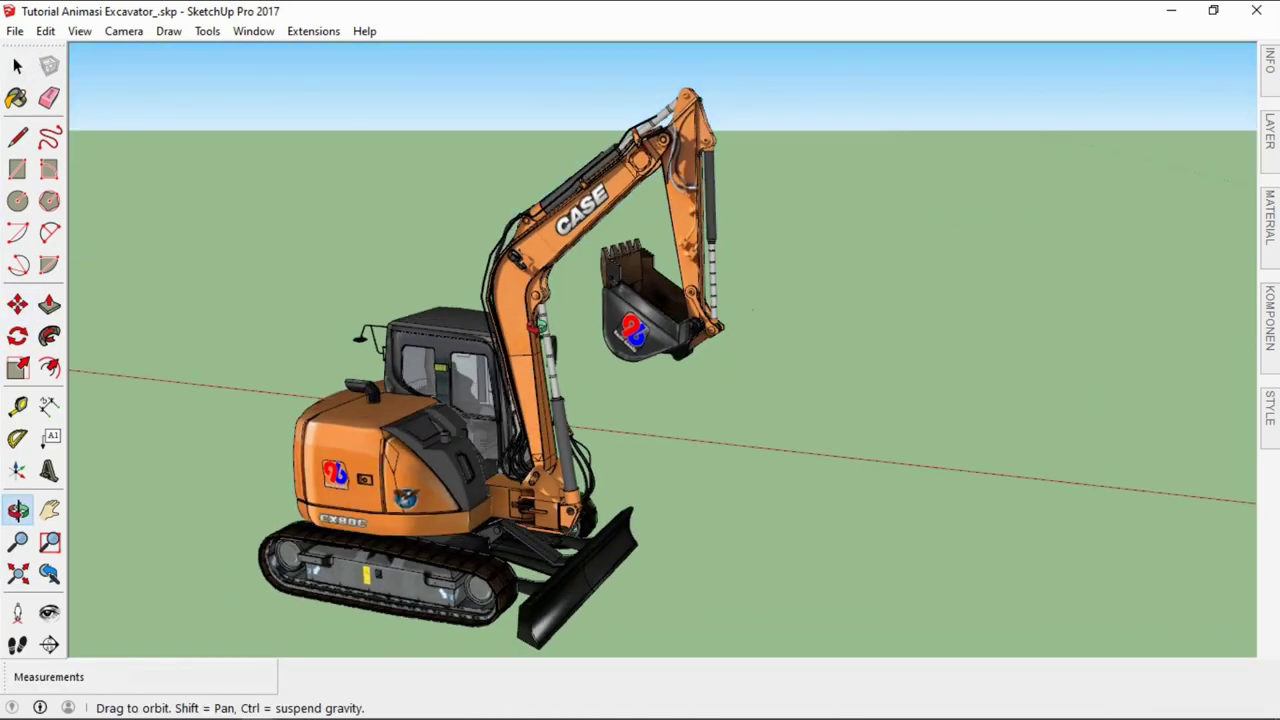
Turn on the MSPhysics, MSPhysics Joints and MSPhysics Replay toolbars from View > Toolbars
middle_drag(470, 390, 524, 392)
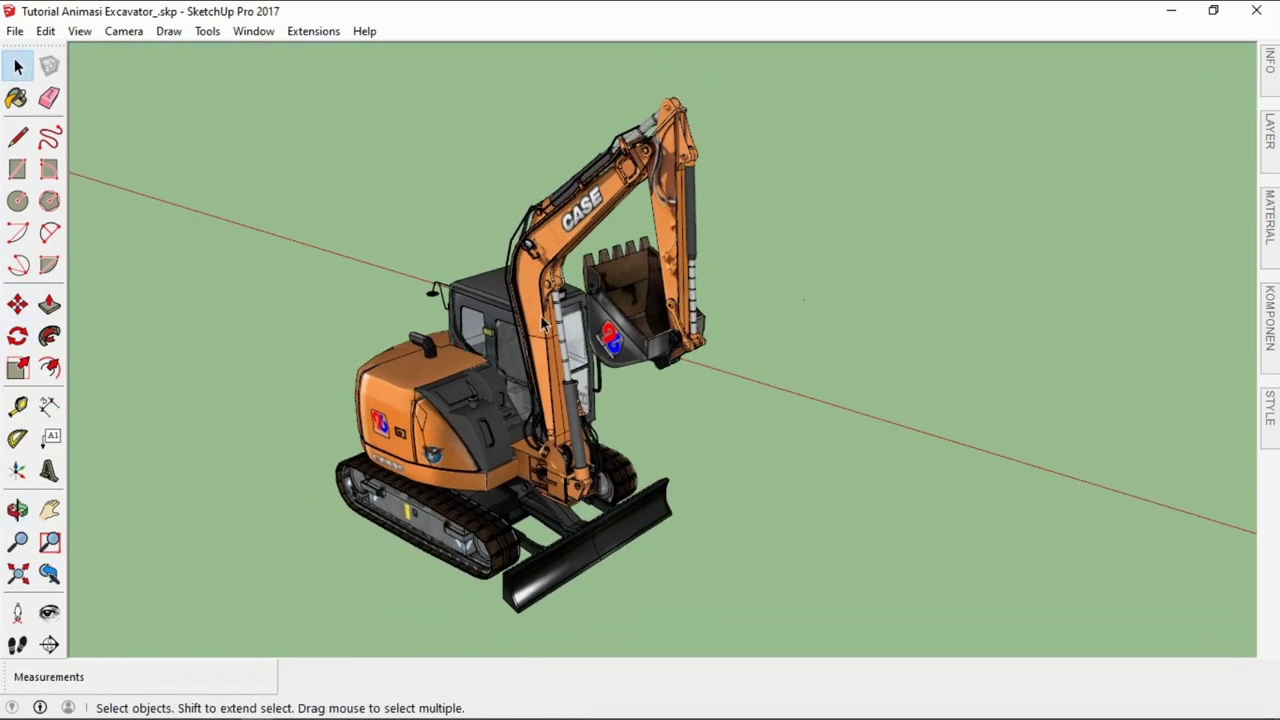
middle_drag(519, 314, 516, 385)
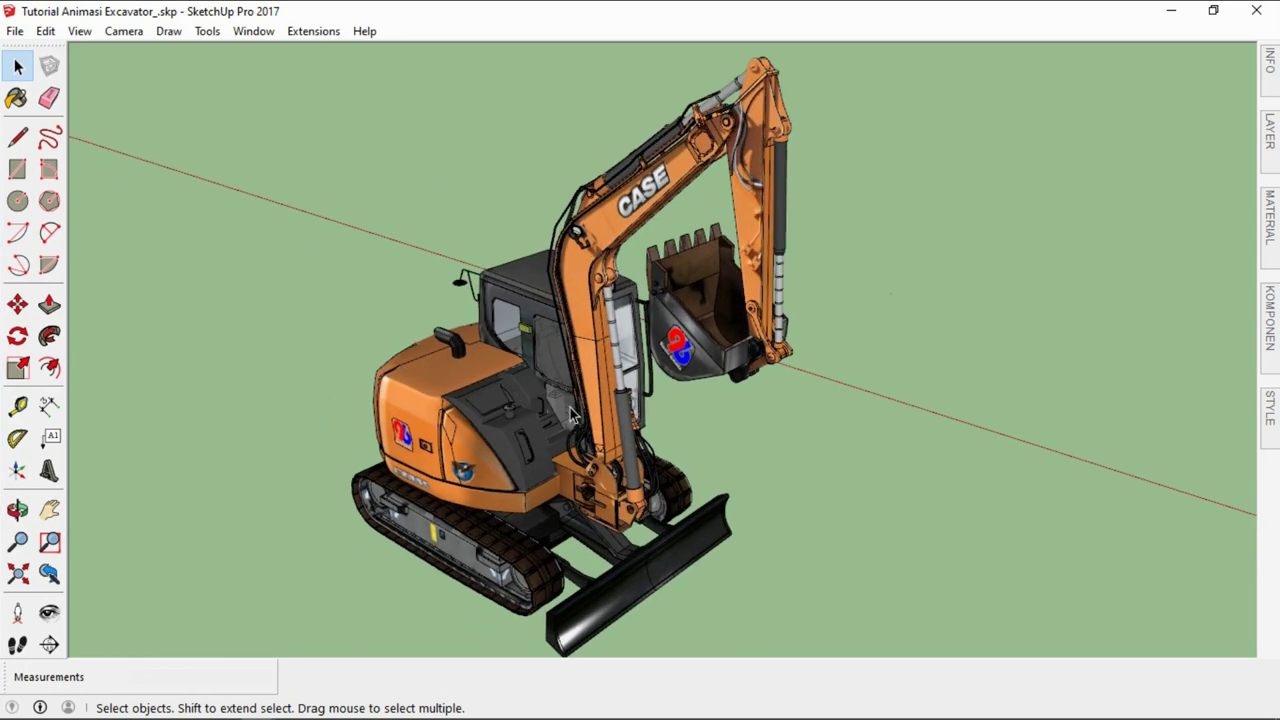
middle_drag(516, 383, 599, 365)
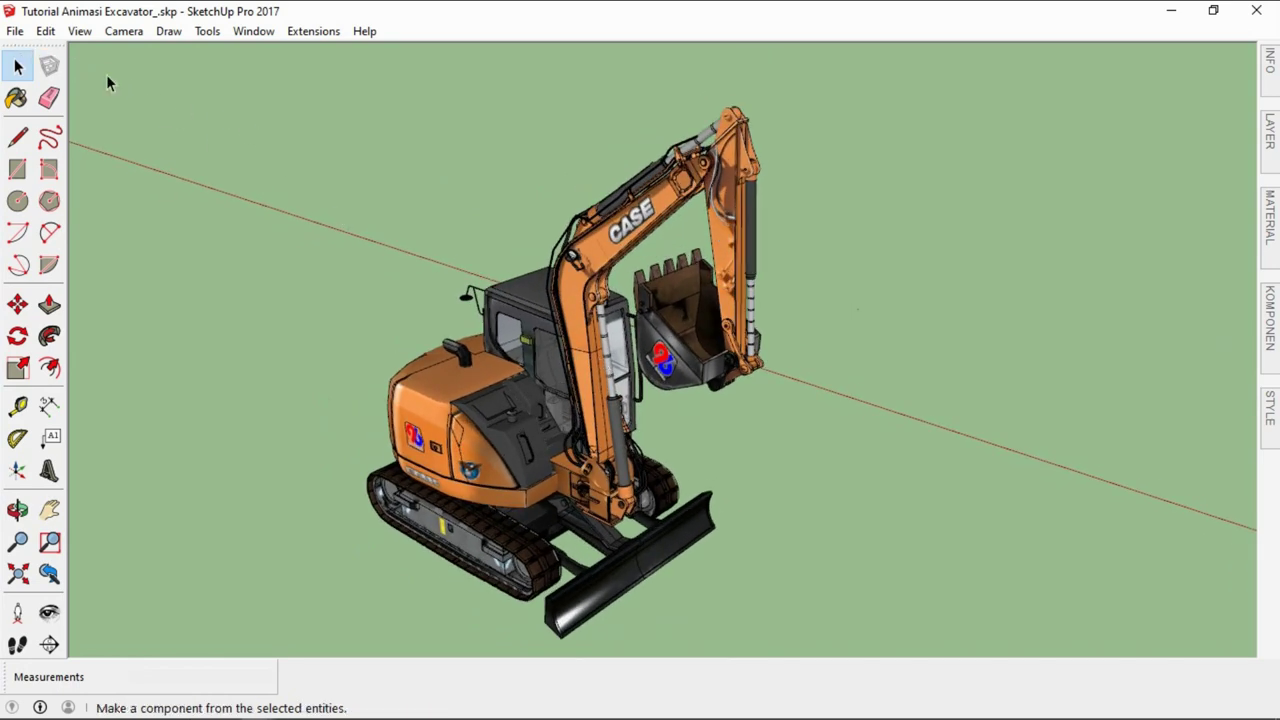
click(82, 32)
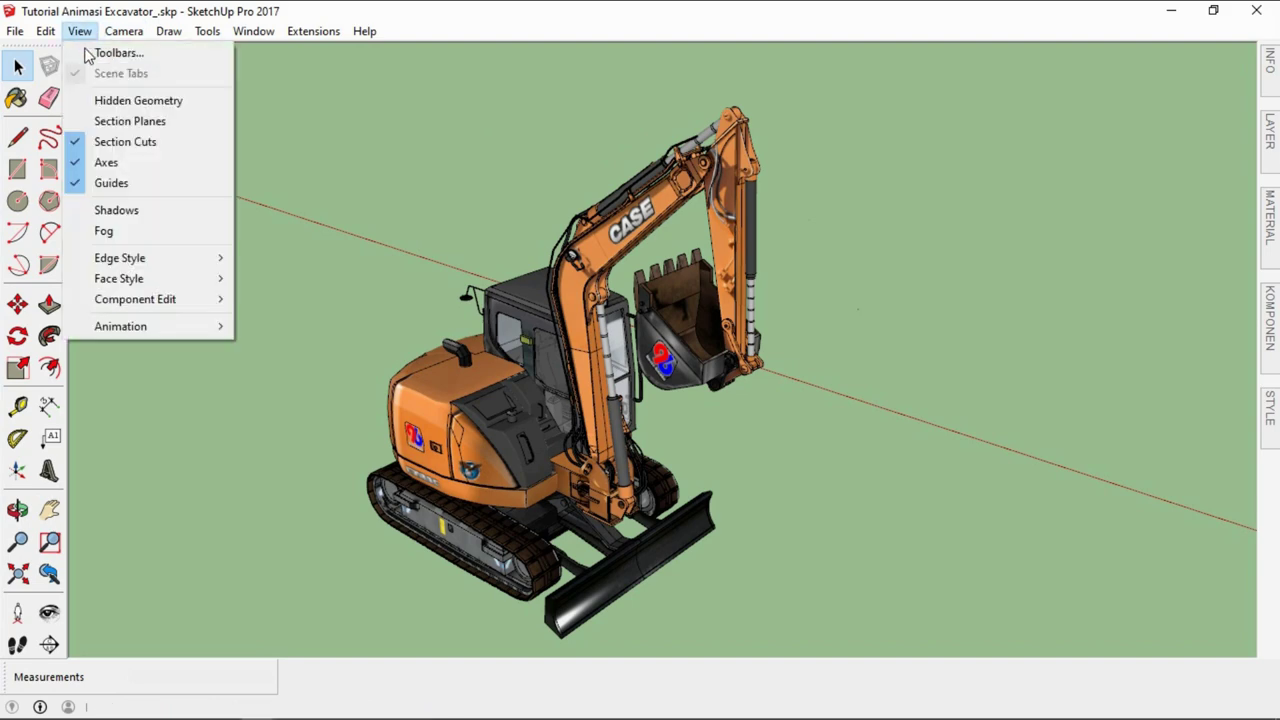
click(120, 53)
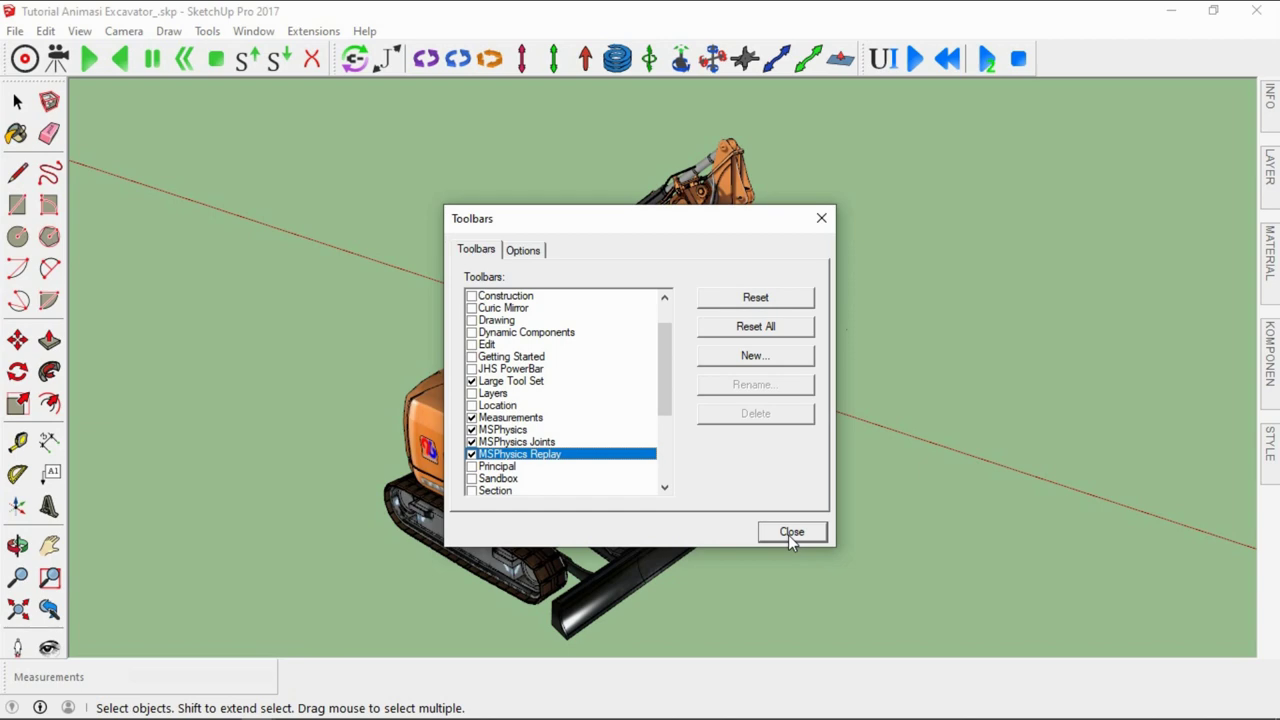
click(790, 533)
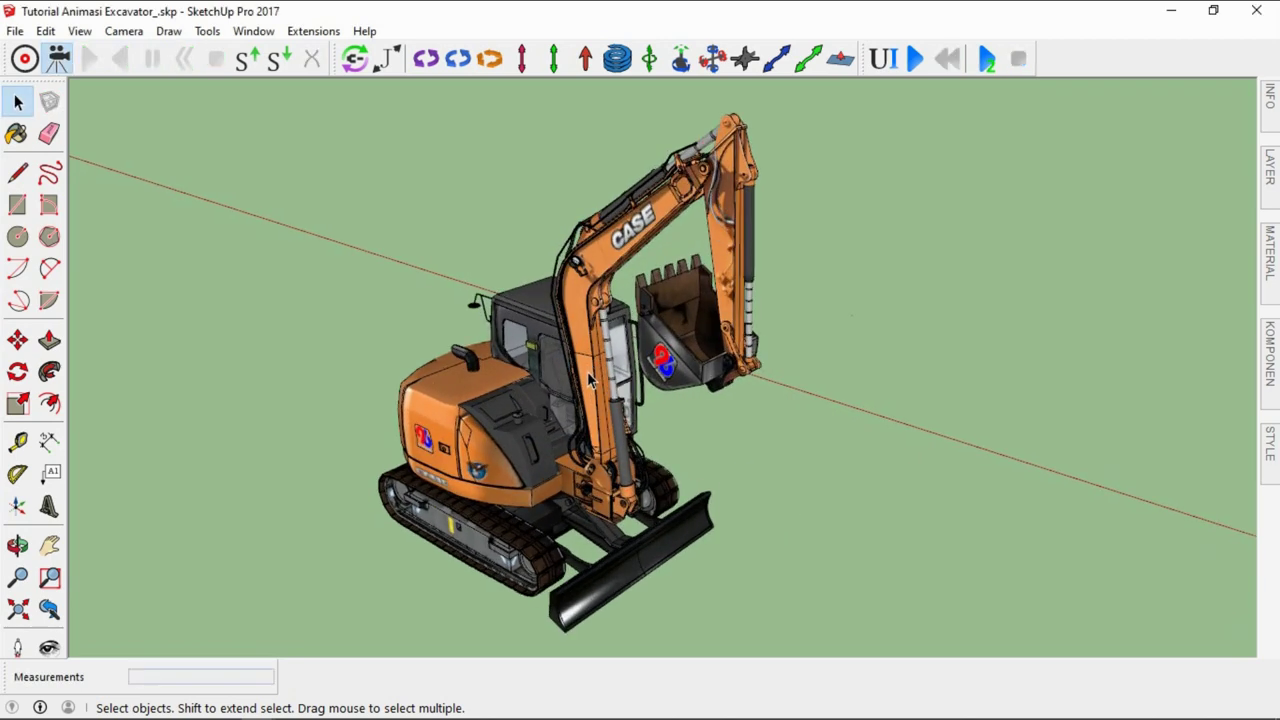
mouse_move(594, 392)
middle_down()
mouse_move(734, 412)
mouse_move(523, 308)
mouse_move(801, 435)
middle_up()
Orbit and zoom out to view the whole side of the track
scroll(797, 430, up, 3)
scroll(780, 440, up, 3)
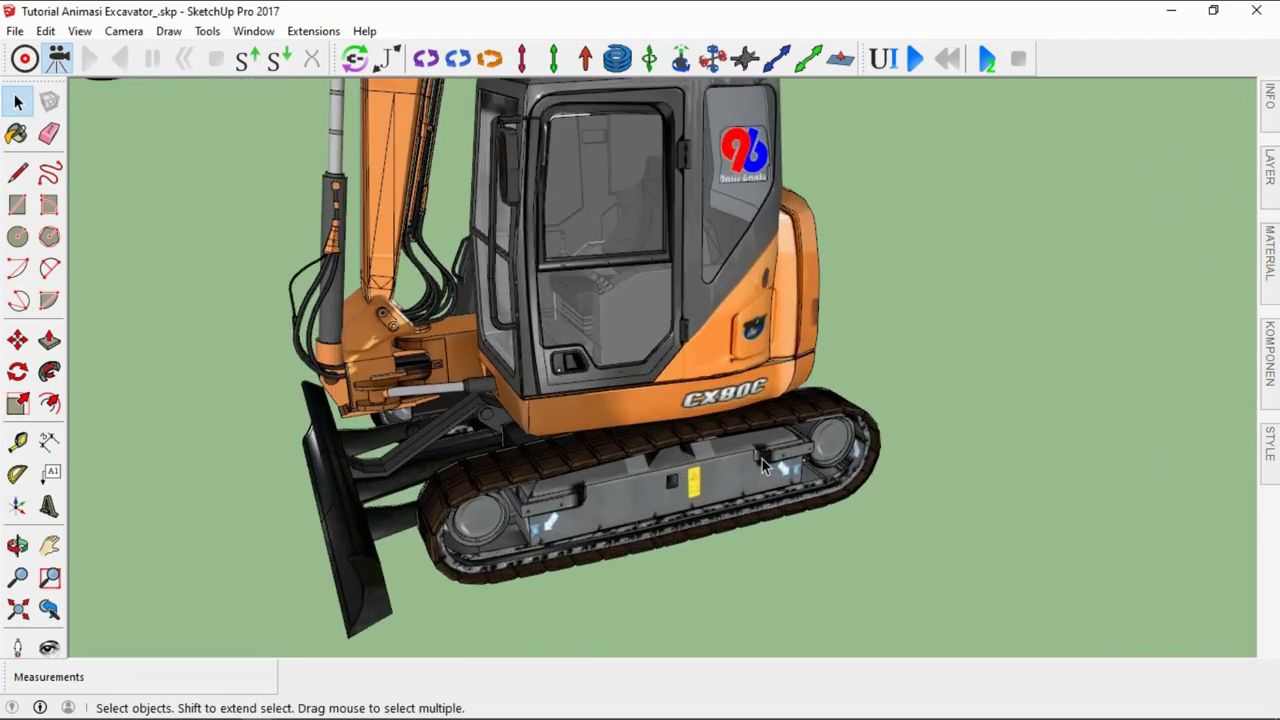
scroll(609, 410, down, 3)
mouse_move(502, 418)
middle_down()
mouse_move(329, 367)
mouse_move(587, 373)
middle_up()
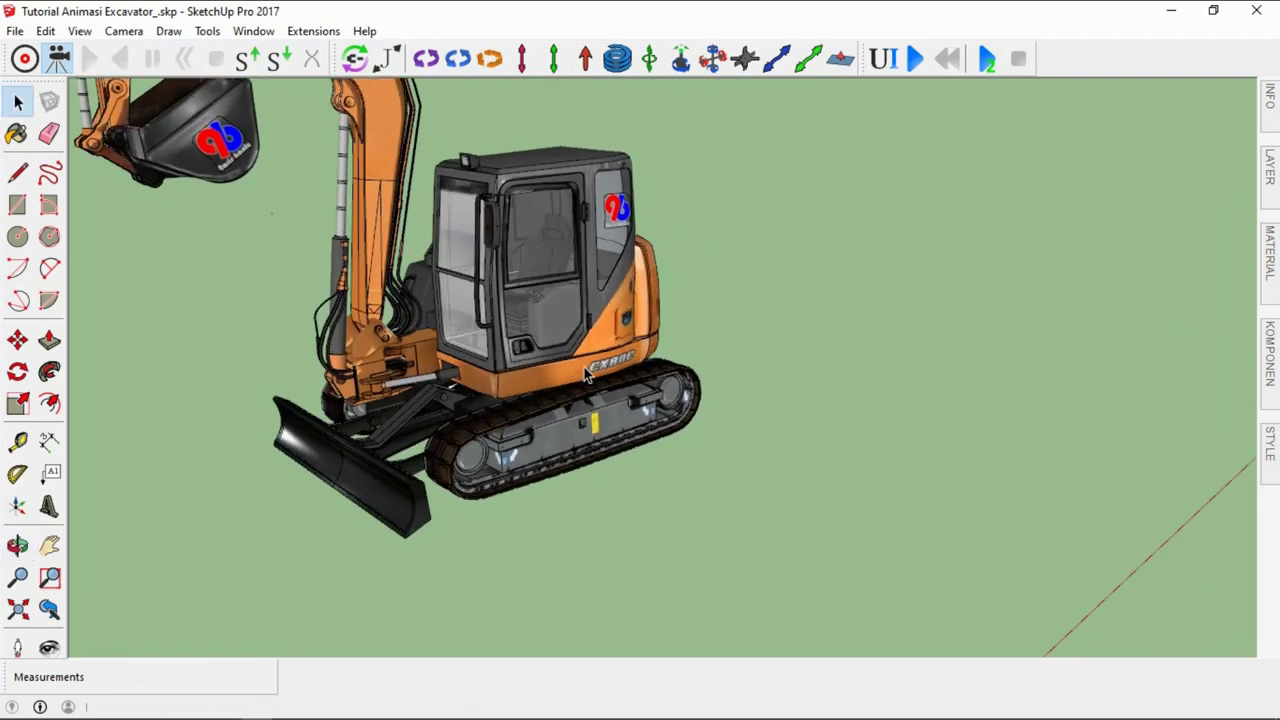
scroll(540, 352, down, 1)
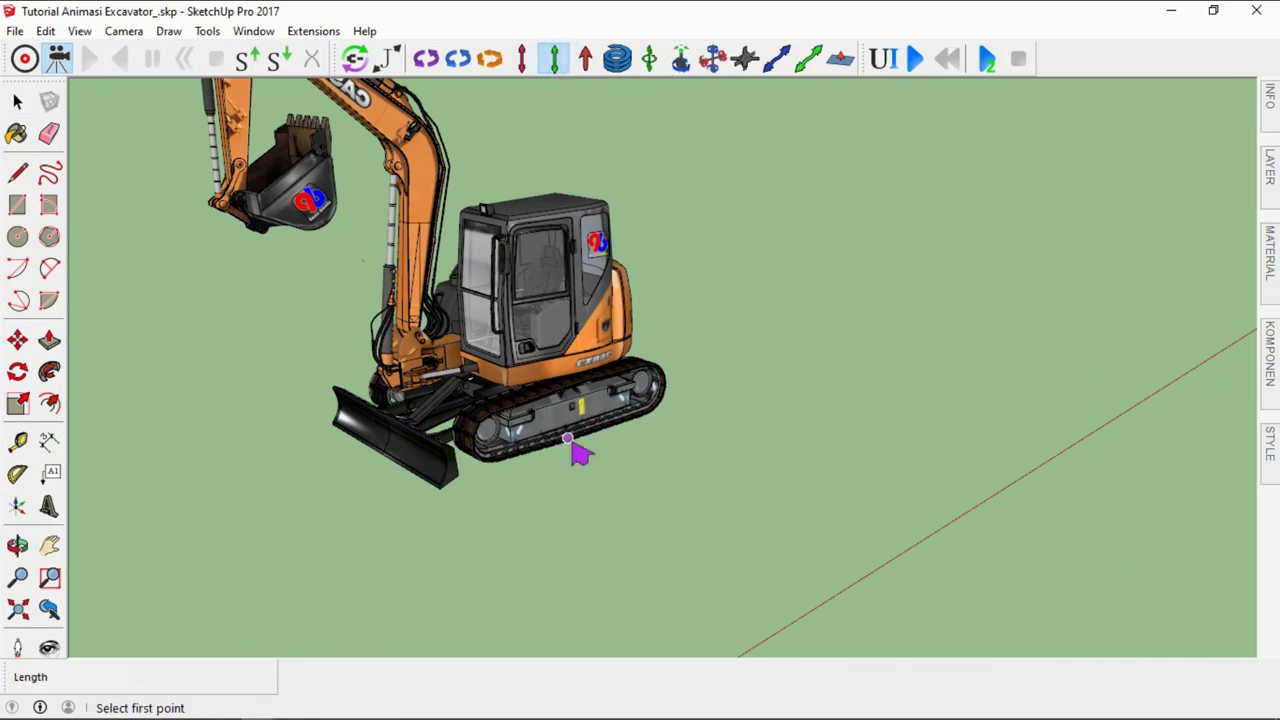
scroll(567, 440, up, 2)
scroll(575, 445, up, 2)
scroll(545, 438, up, 2)
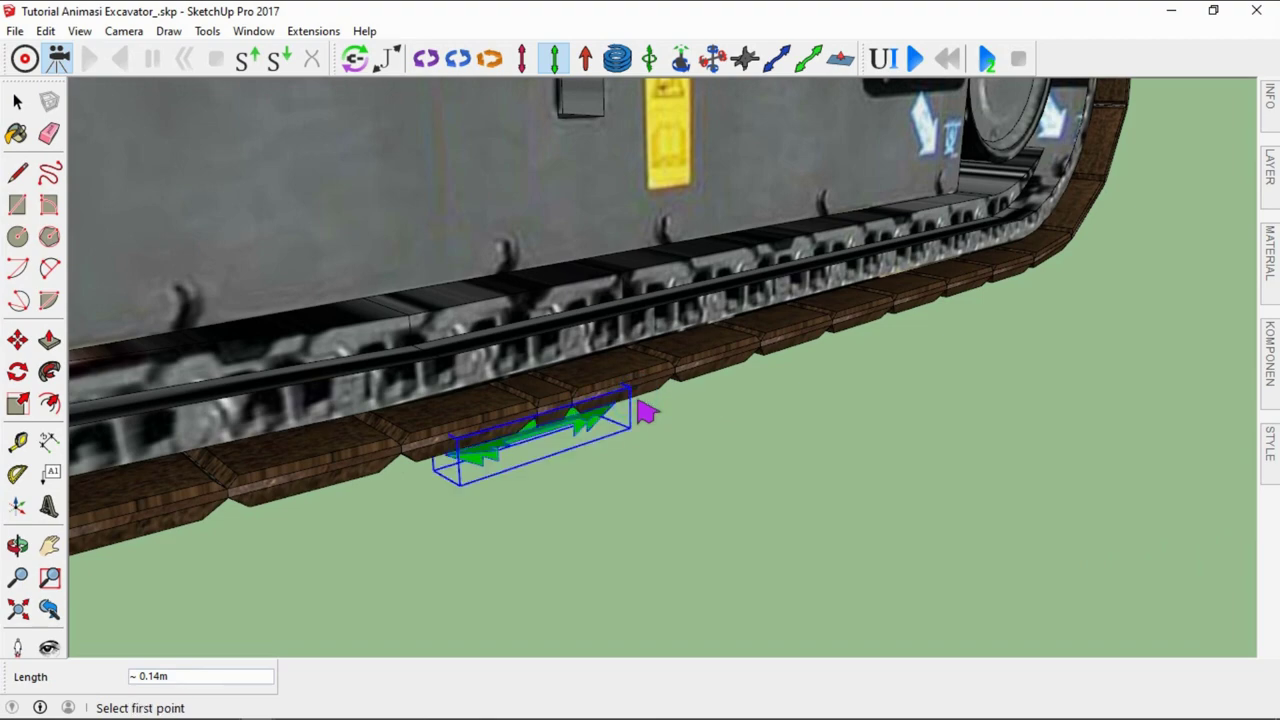
scroll(646, 412, down, 3)
middle_drag(686, 366, 530, 370)
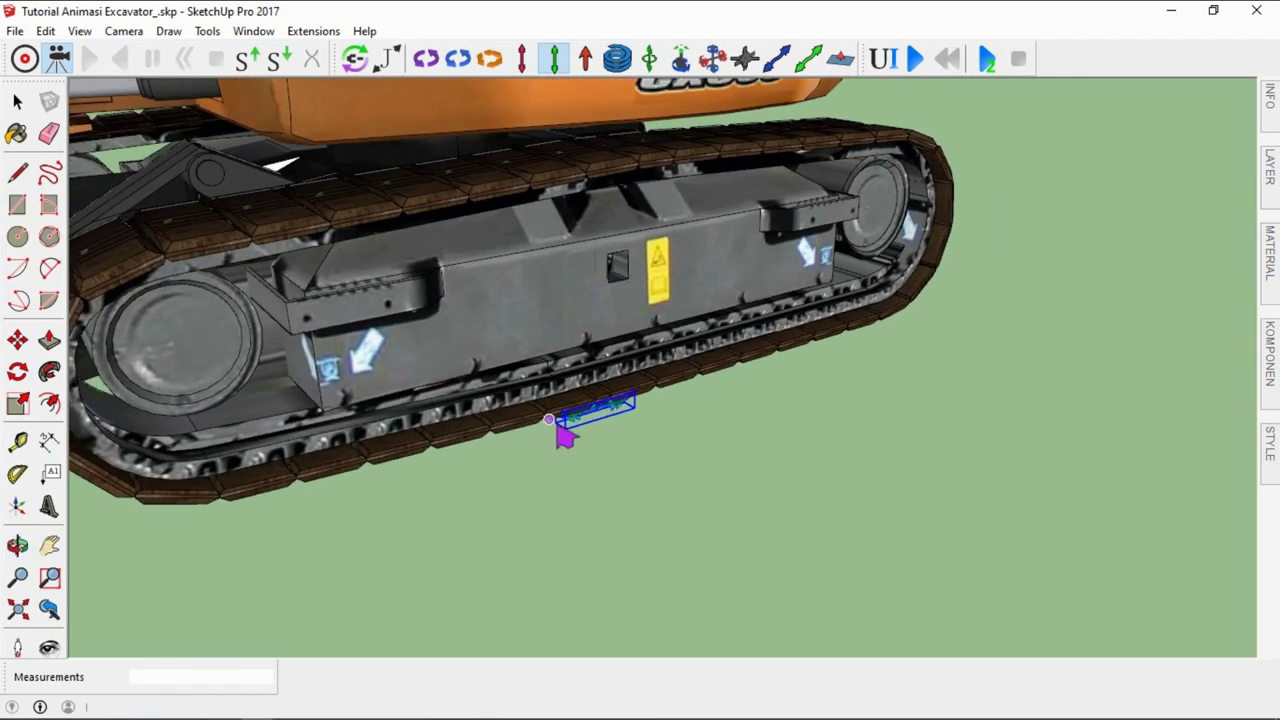
Select the green slider joint lying under the track
key(space)
scroll(640, 430, up, 2)
click(643, 429)
scroll(720, 460, down, 2)
scroll(606, 422, up, 3)
click(614, 418)
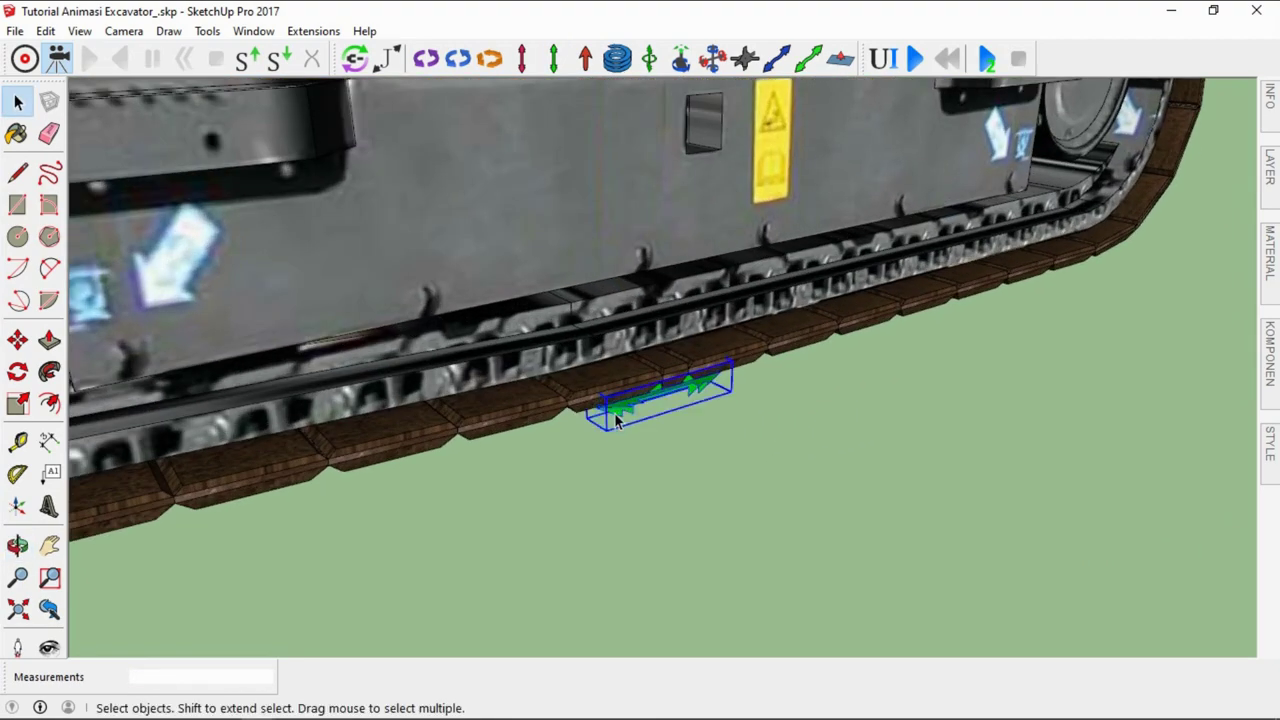
In the MSPhysics joint settings, name the joint Trek with limits enabled from -2000 to 2000
click(886, 60)
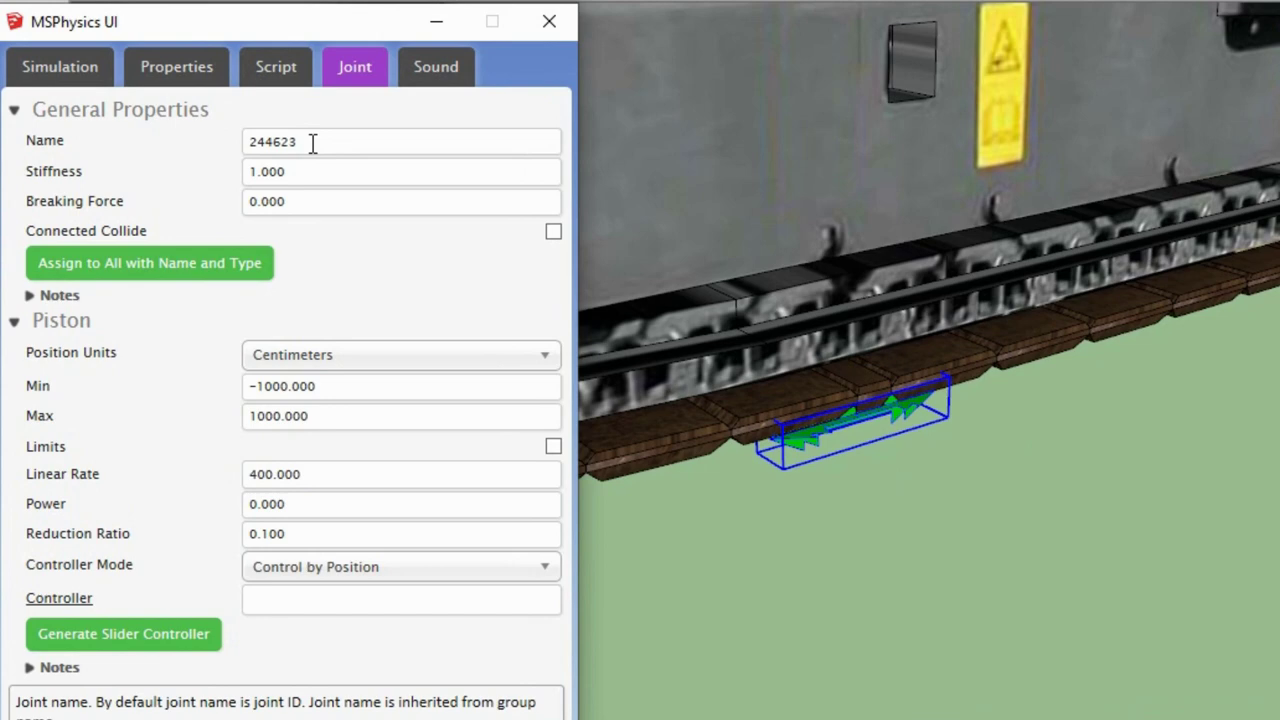
double_click(268, 184)
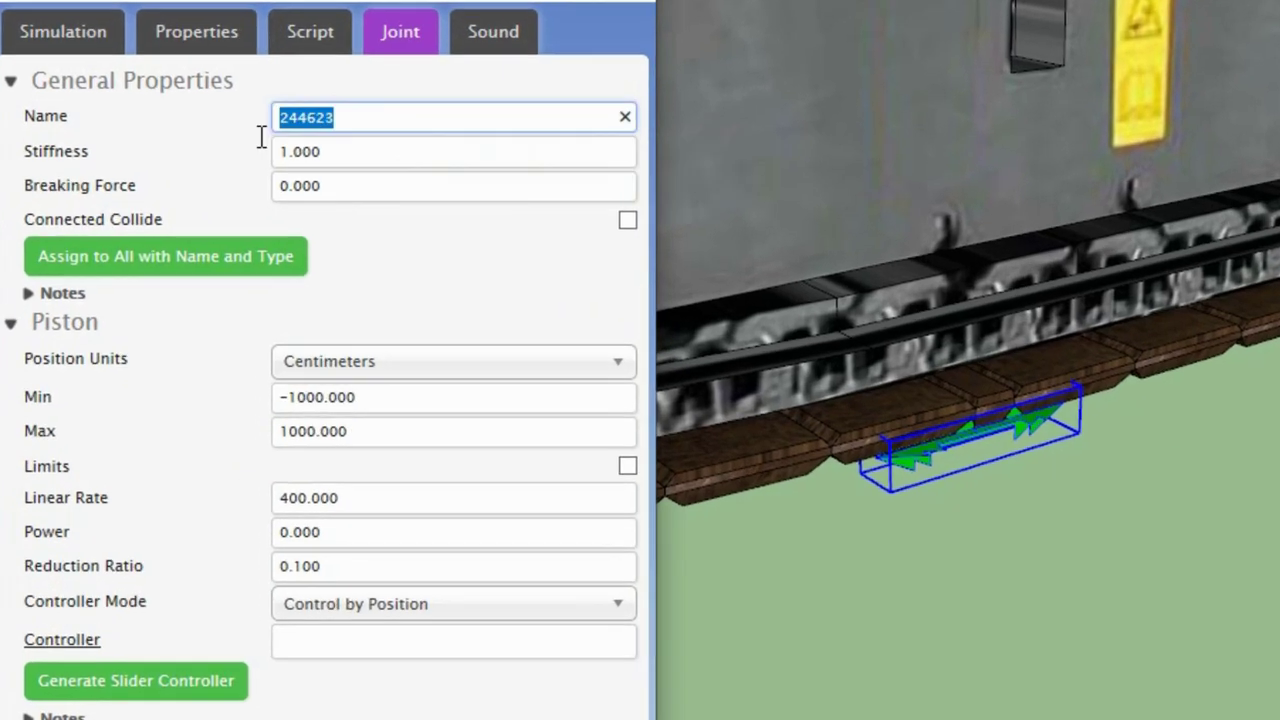
text(t)
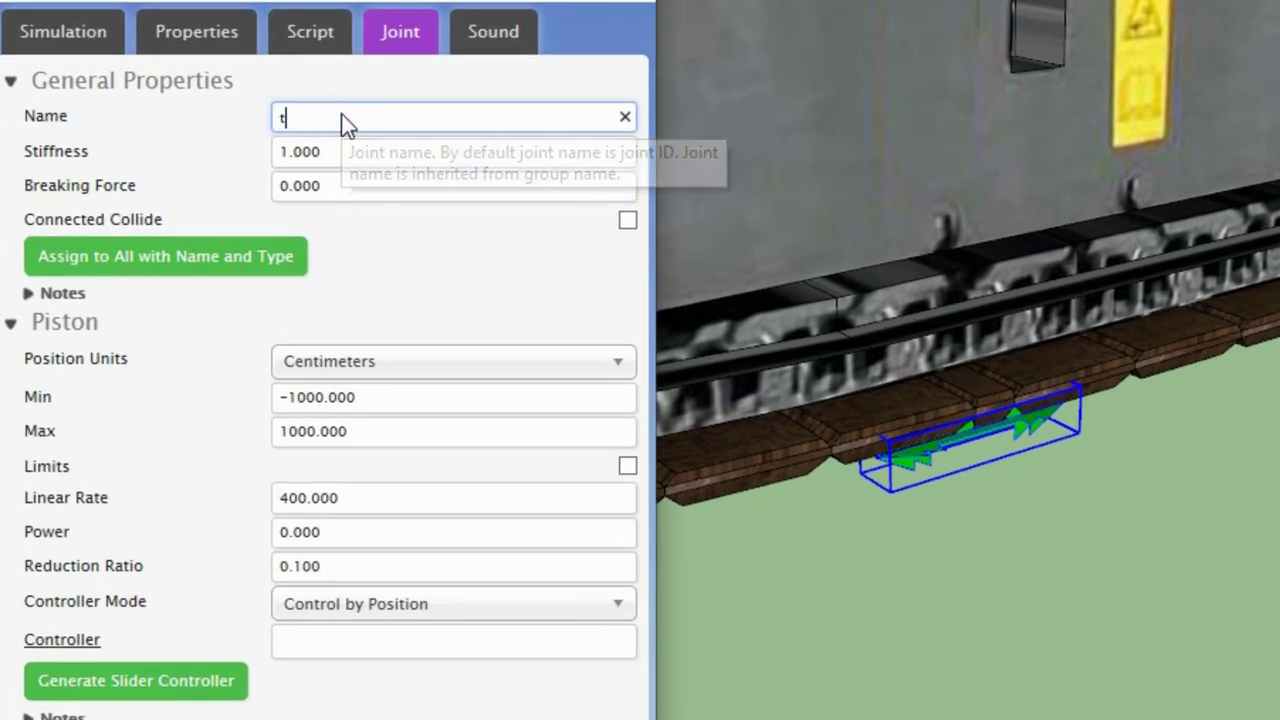
text(rek)
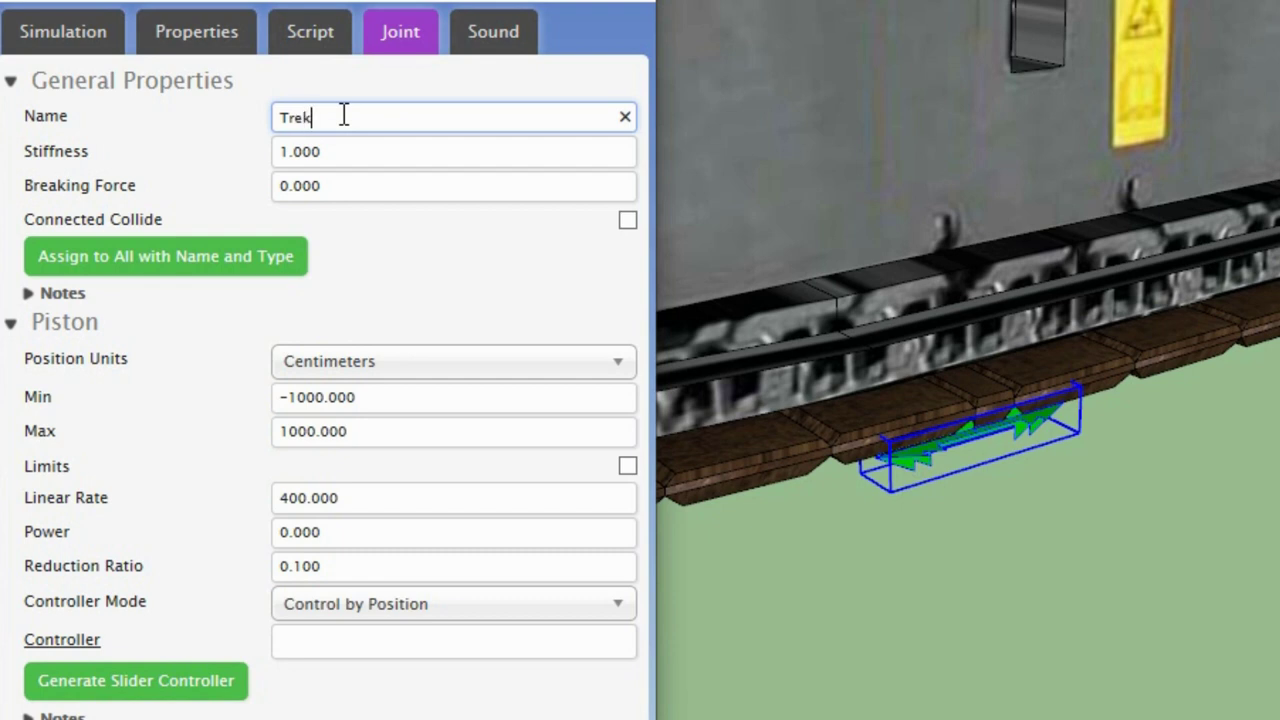
click(346, 397)
click(316, 397)
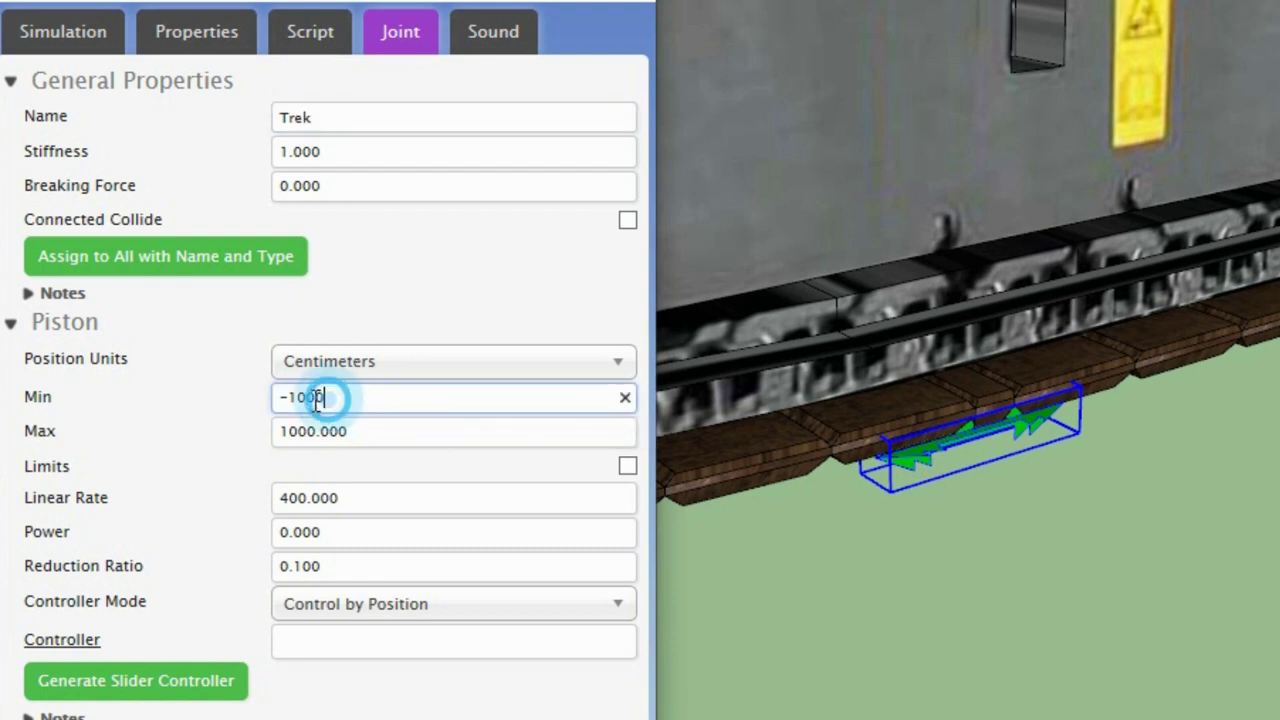
double_click(316, 397)
text(20)
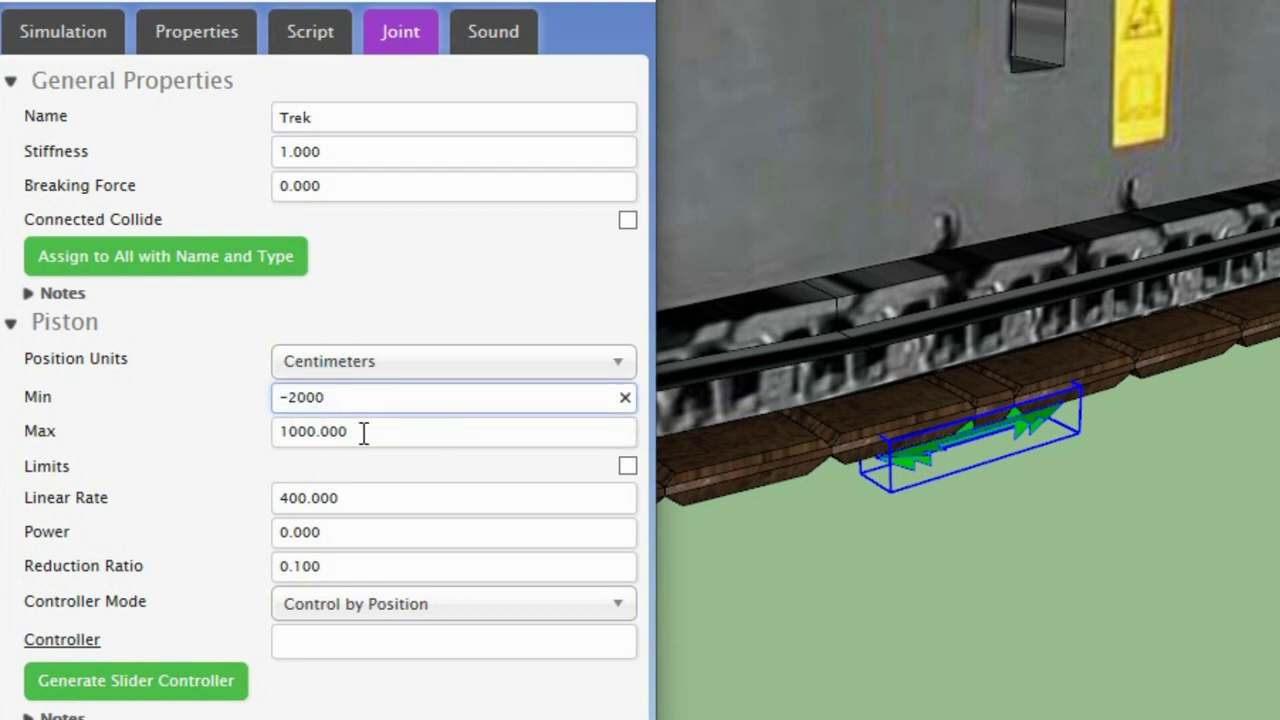
click(363, 431)
drag(363, 431, 280, 447)
double_click(353, 431)
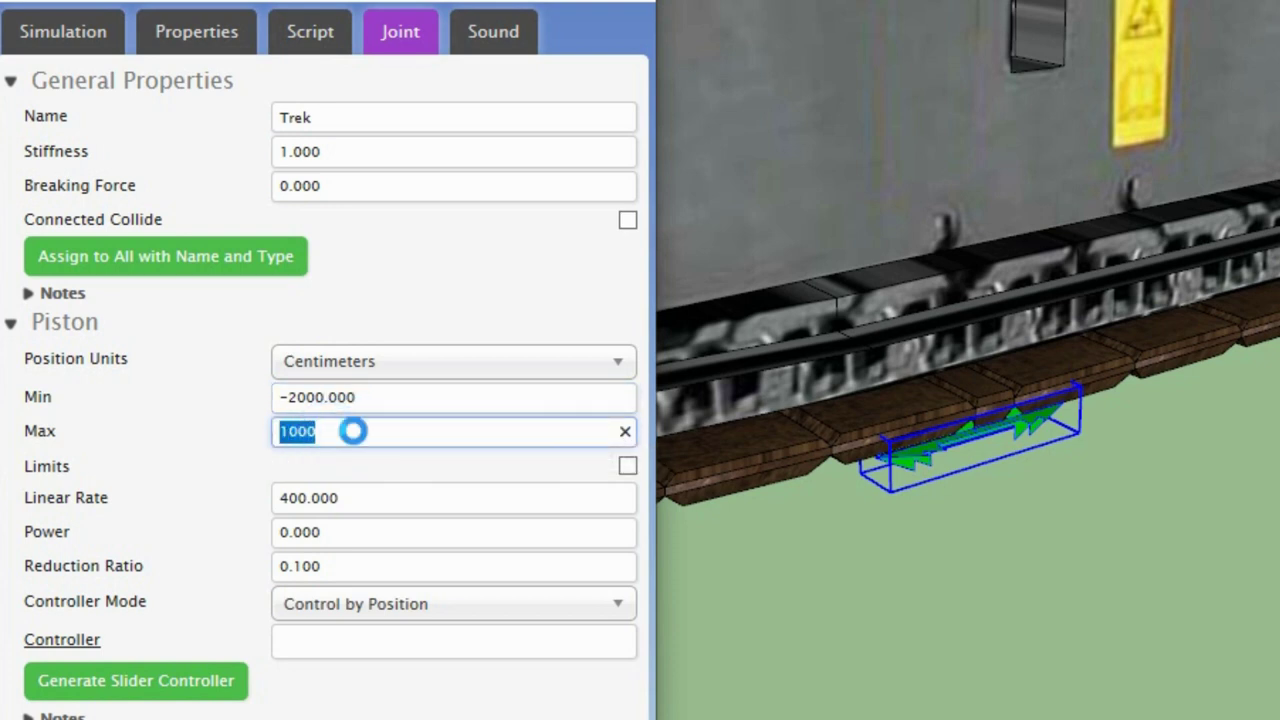
text(2)
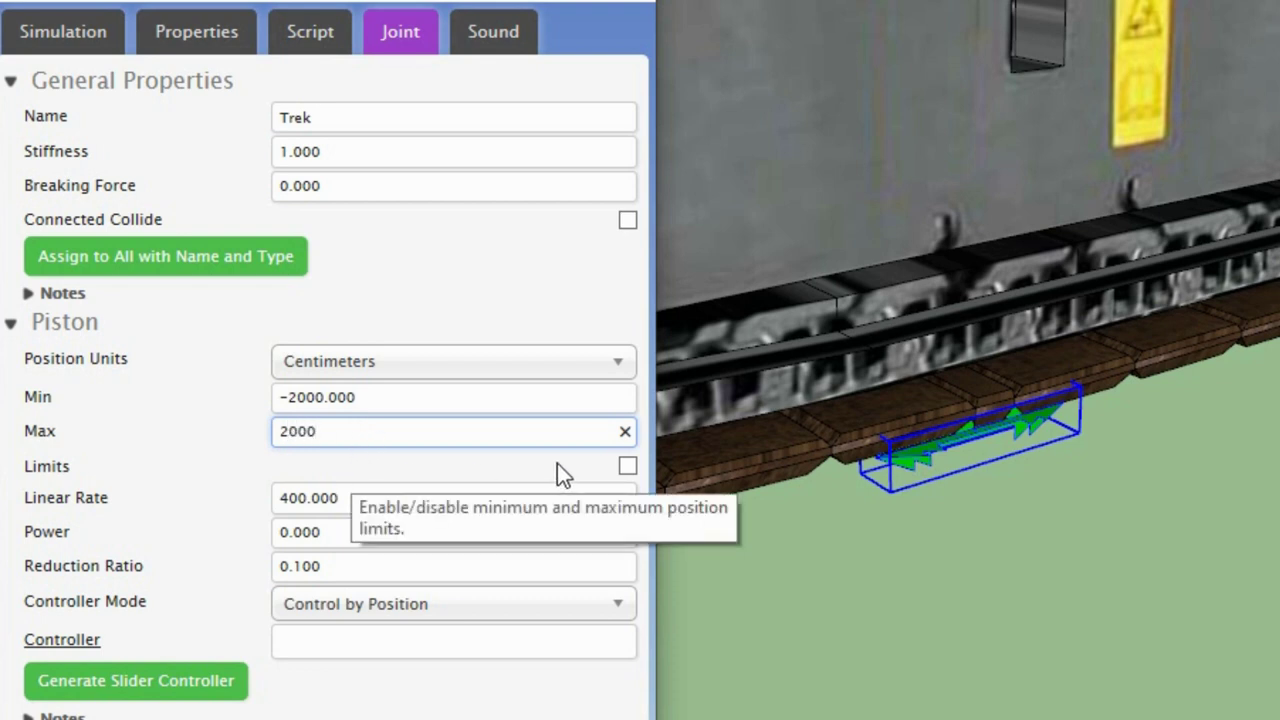
click(628, 468)
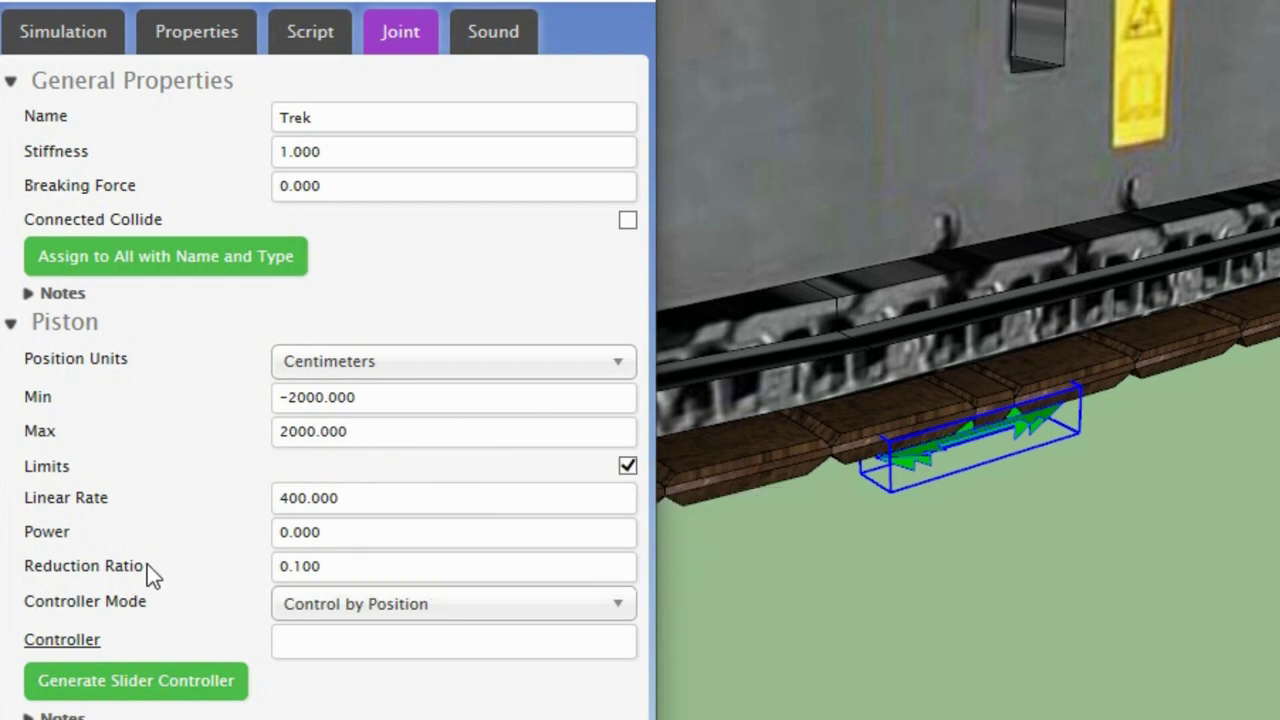
mouse_move(338, 567)
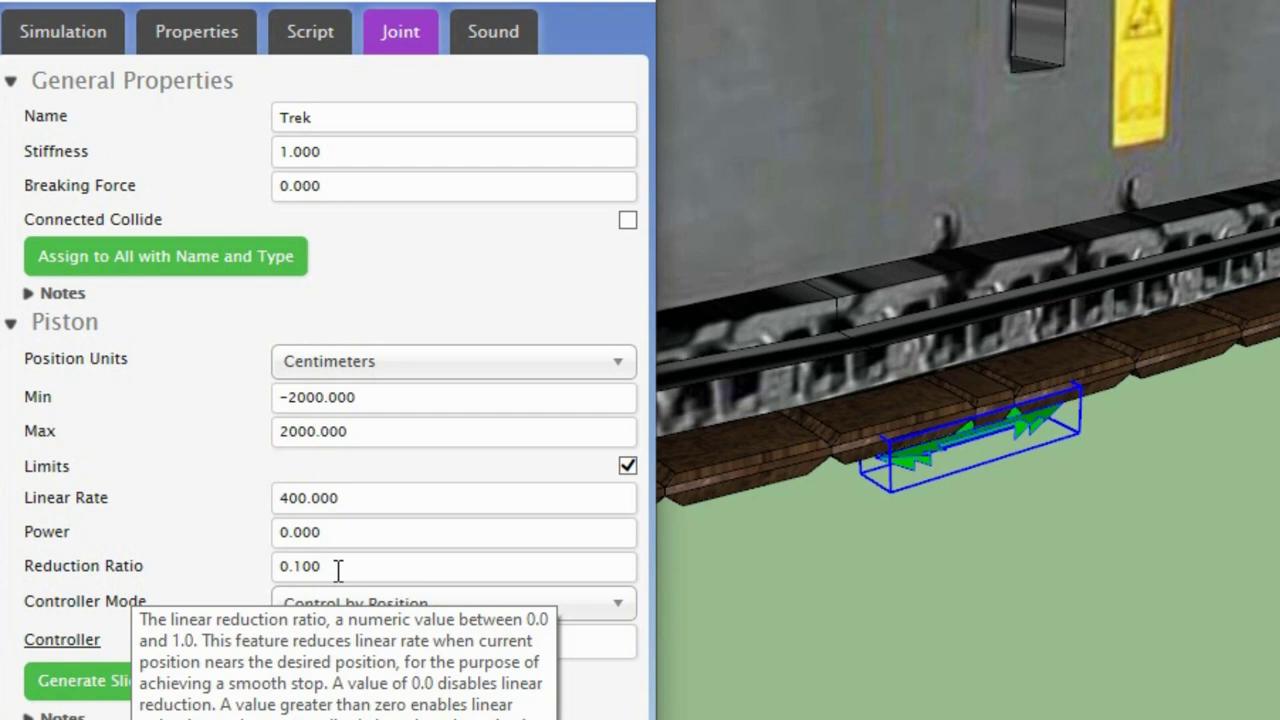
Set reduction ratio 1, power 0 and linear rate 200
click(338, 566)
text(1)
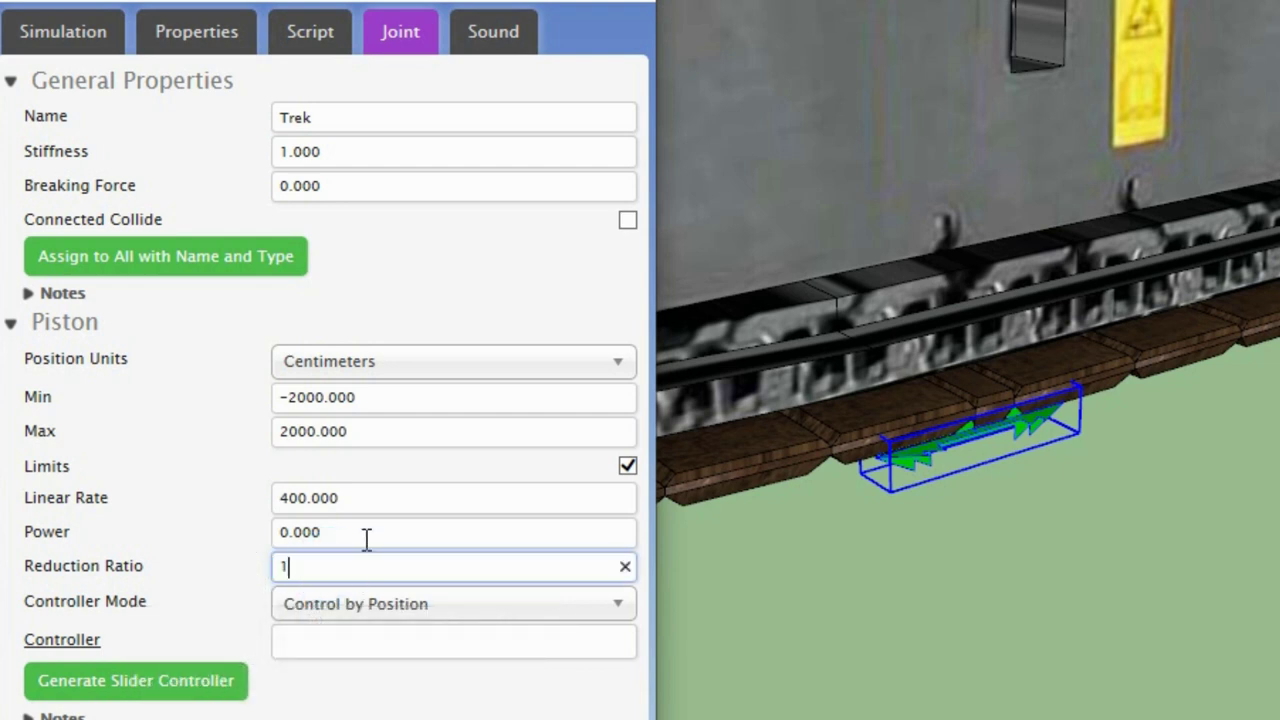
click(362, 535)
text(0)
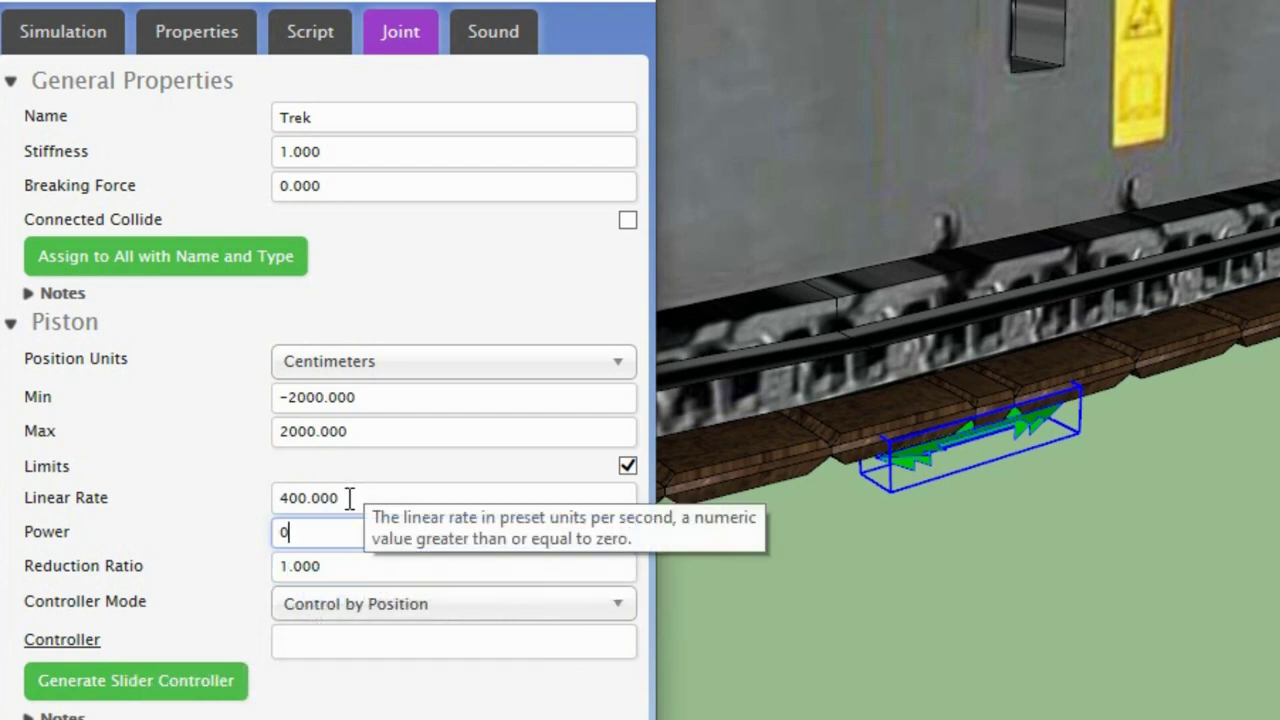
click(349, 497)
double_click(320, 498)
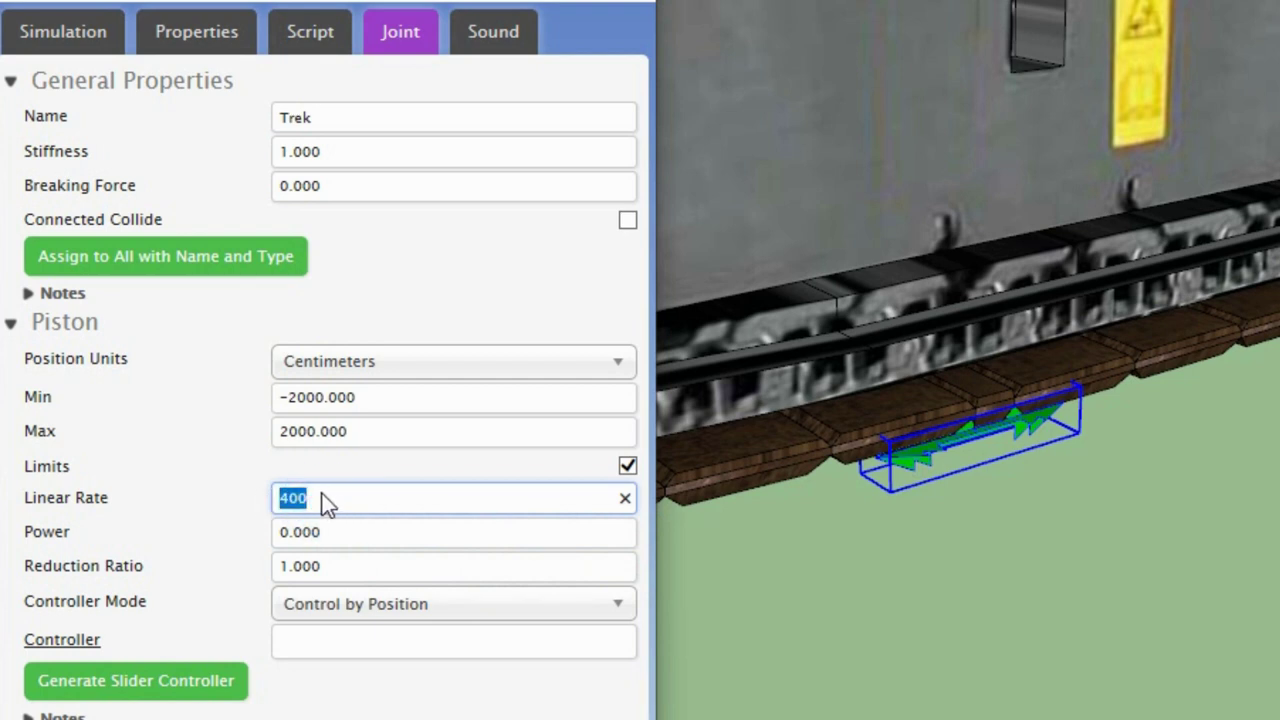
text(200)
click(352, 532)
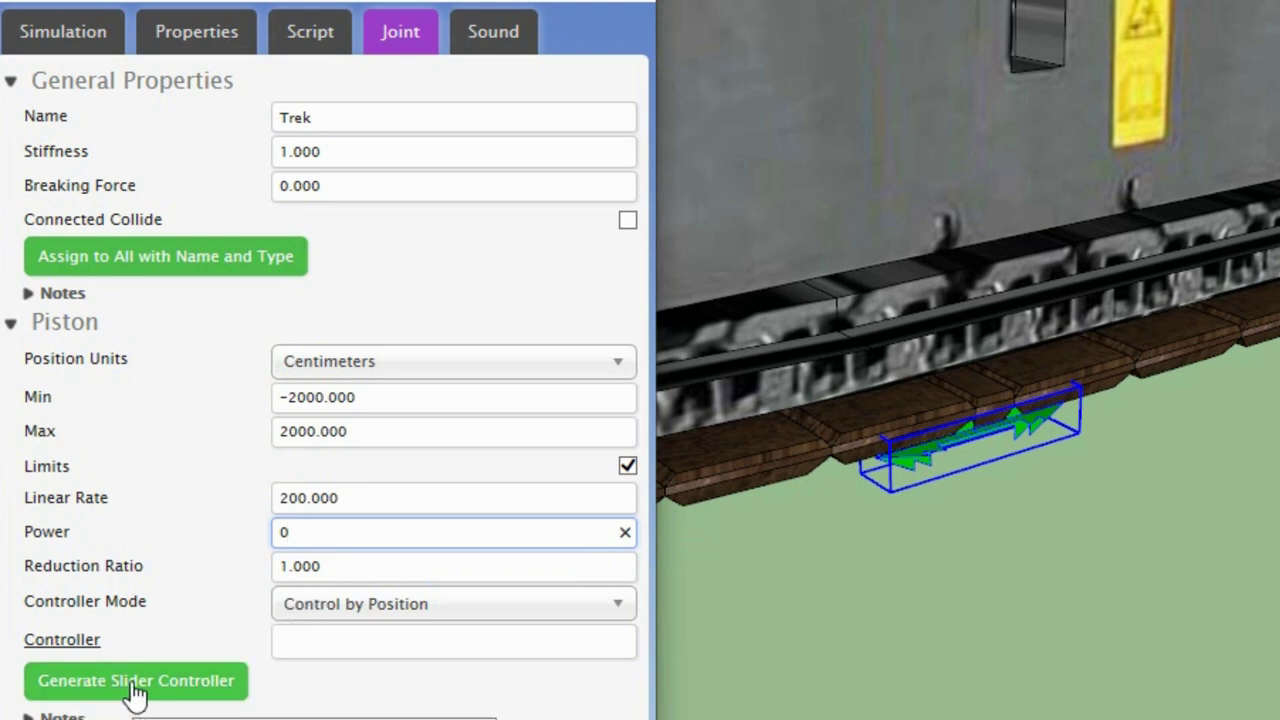
Generate the Trek slider controller and close the physics settings window
click(136, 688)
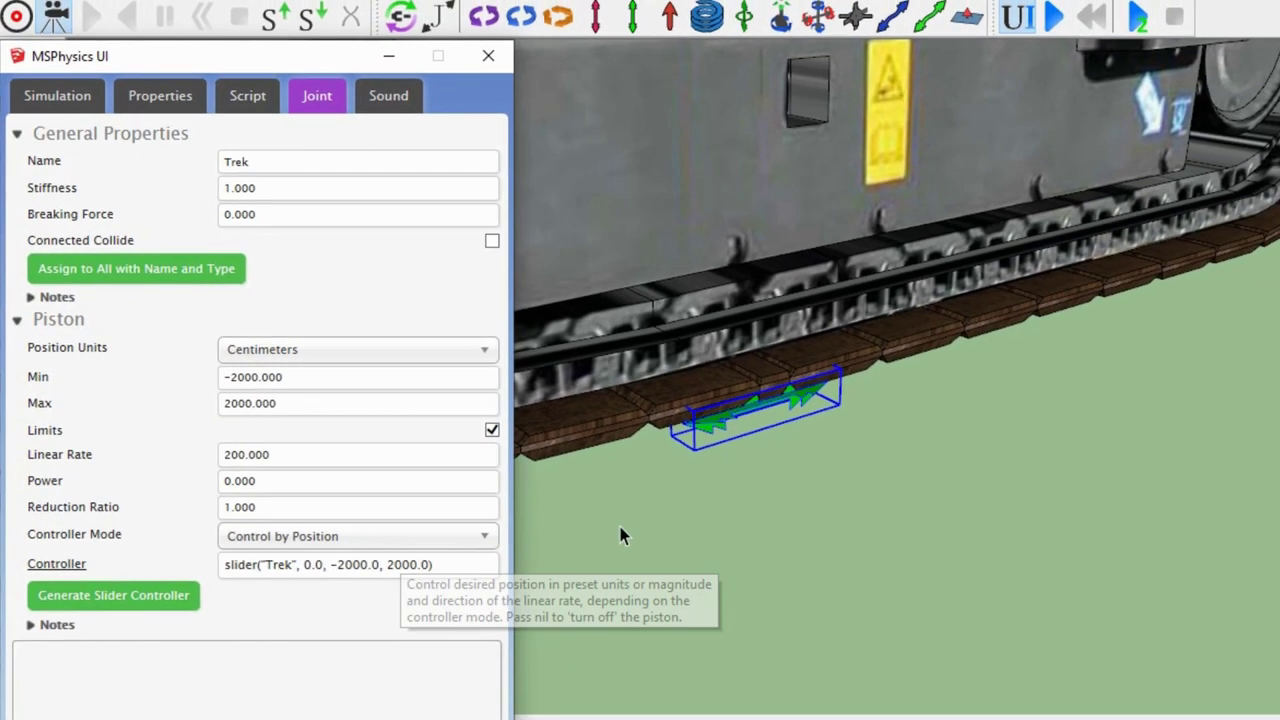
click(545, 500)
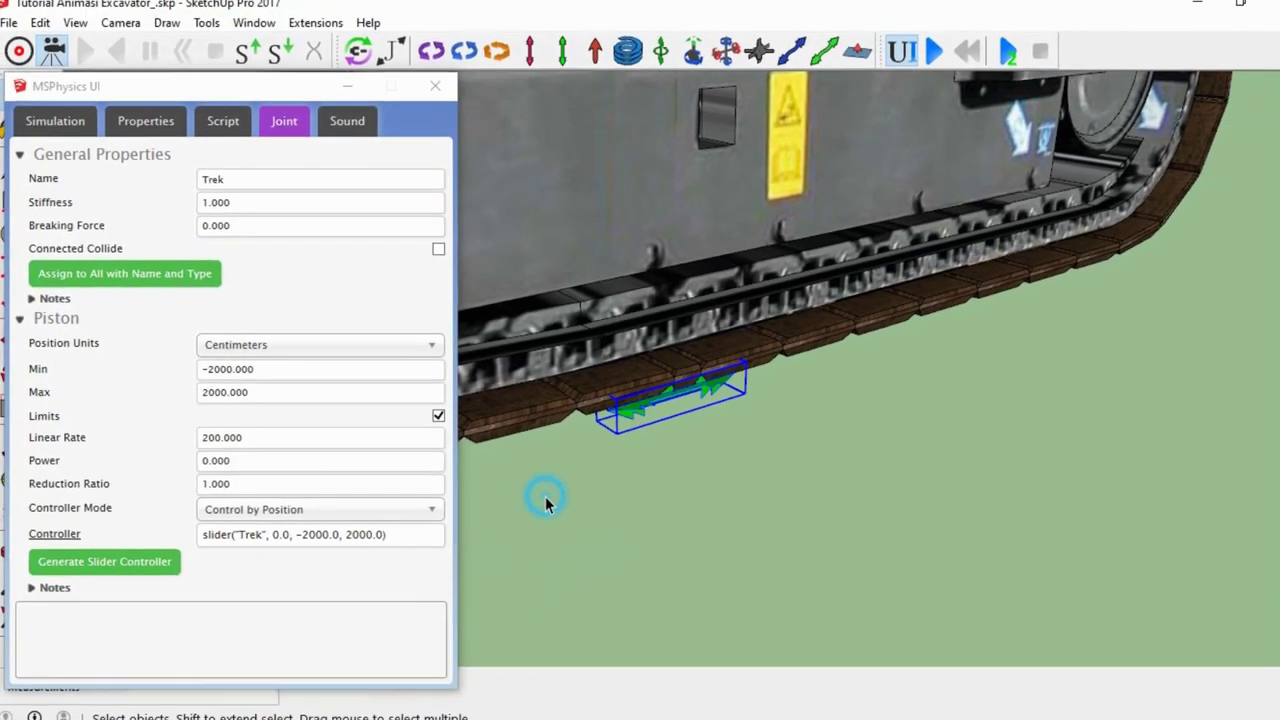
click(430, 92)
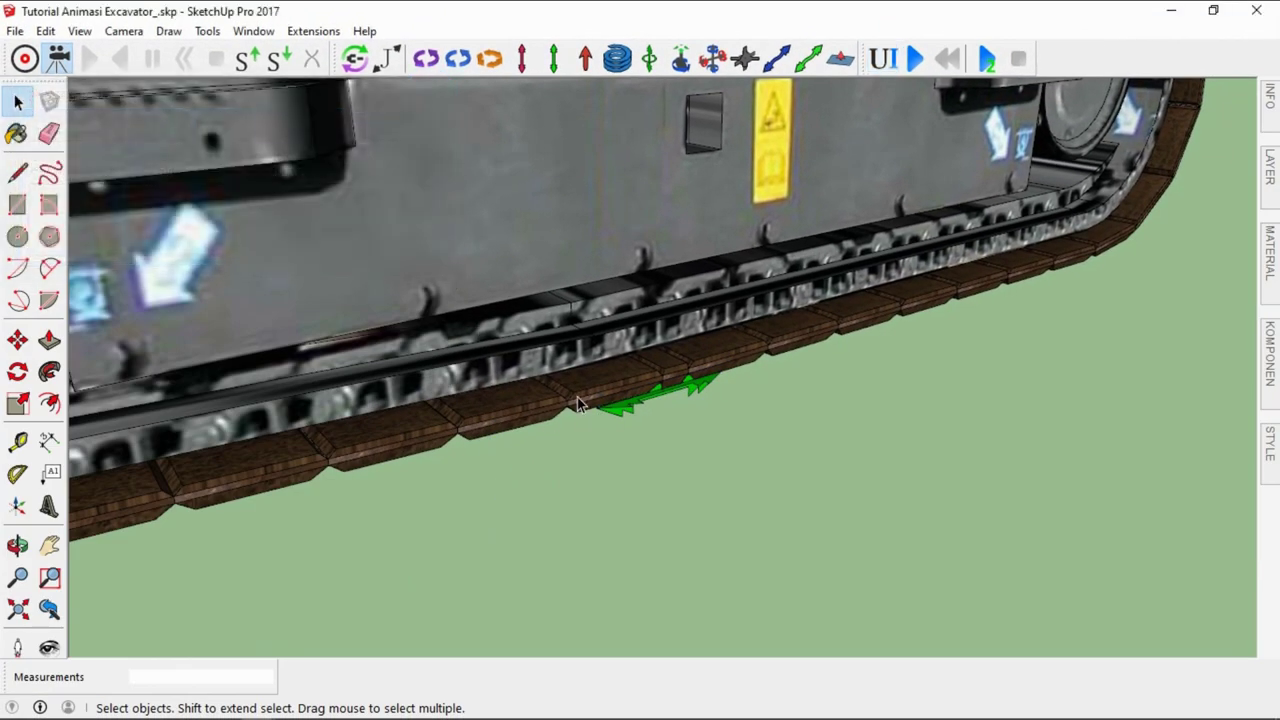
mouse_move(582, 402)
middle_down()
mouse_move(566, 418)
mouse_move(588, 410)
mouse_move(614, 443)
mouse_move(612, 430)
middle_up()
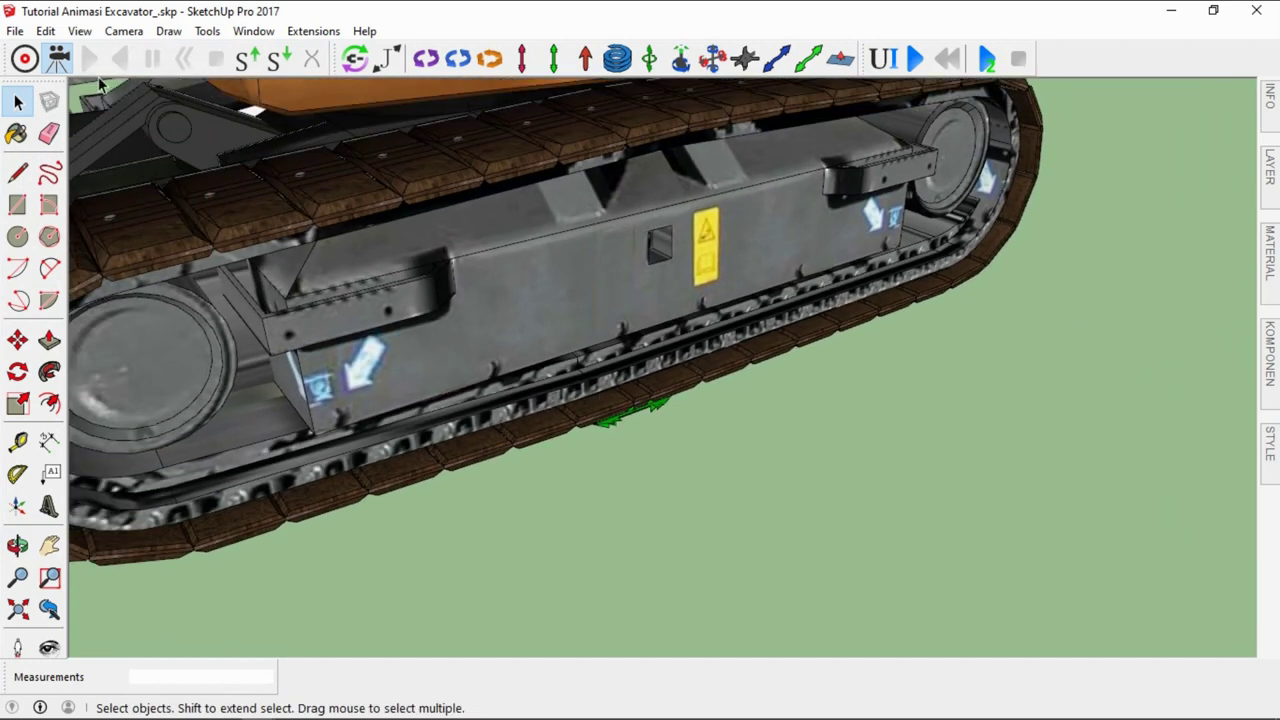
Use the Joint Connection Tool to link the Trek slider joint to the track frame body
click(355, 62)
scroll(610, 440, up, 2)
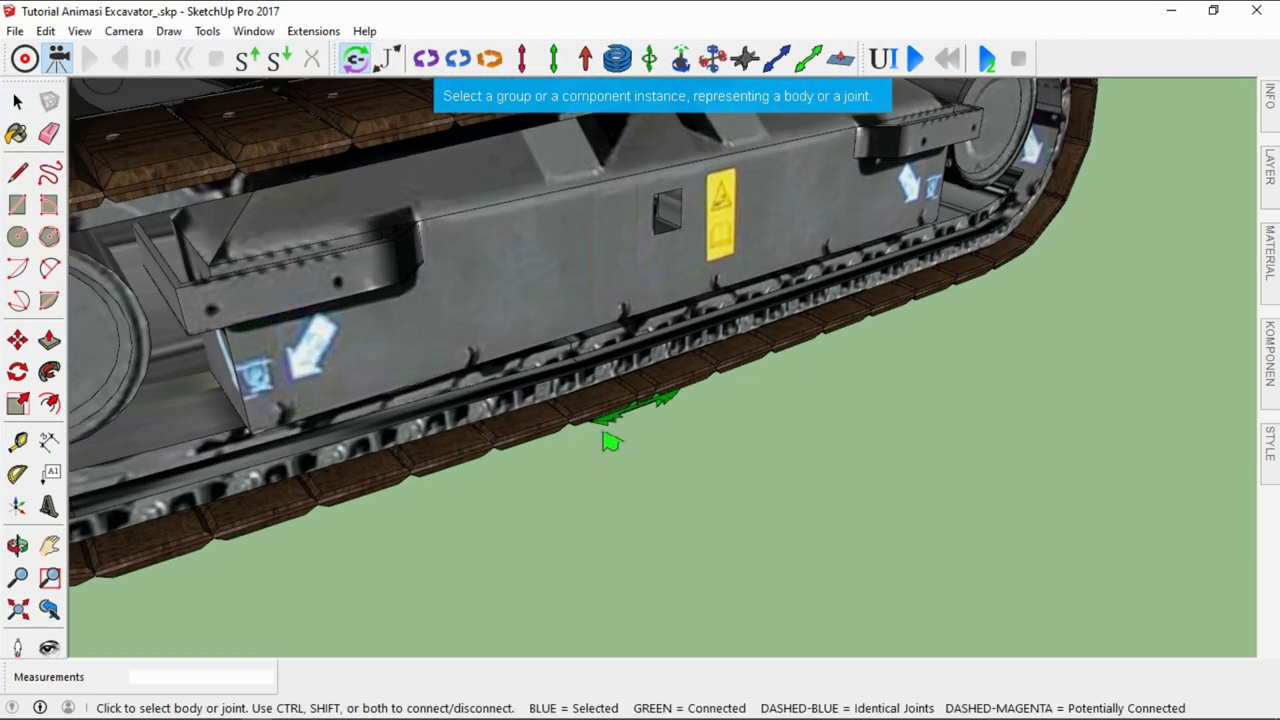
scroll(600, 430, up, 3)
scroll(620, 430, up, 2)
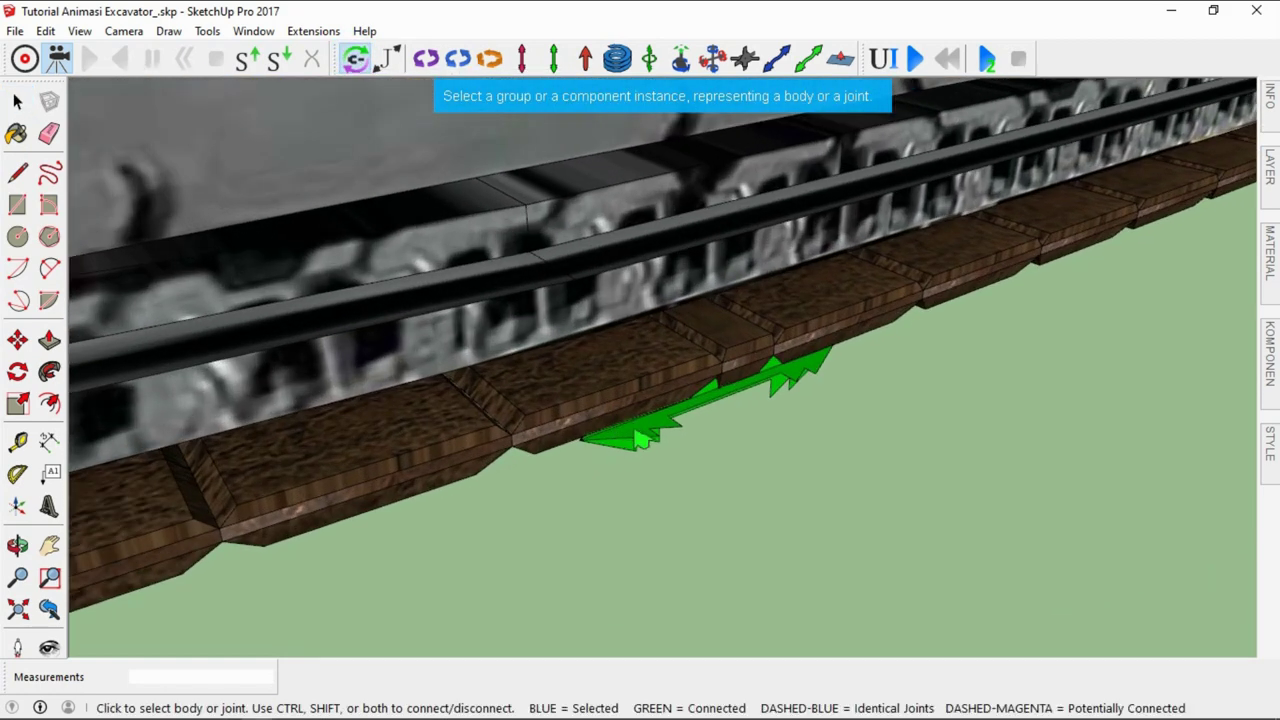
click(635, 430)
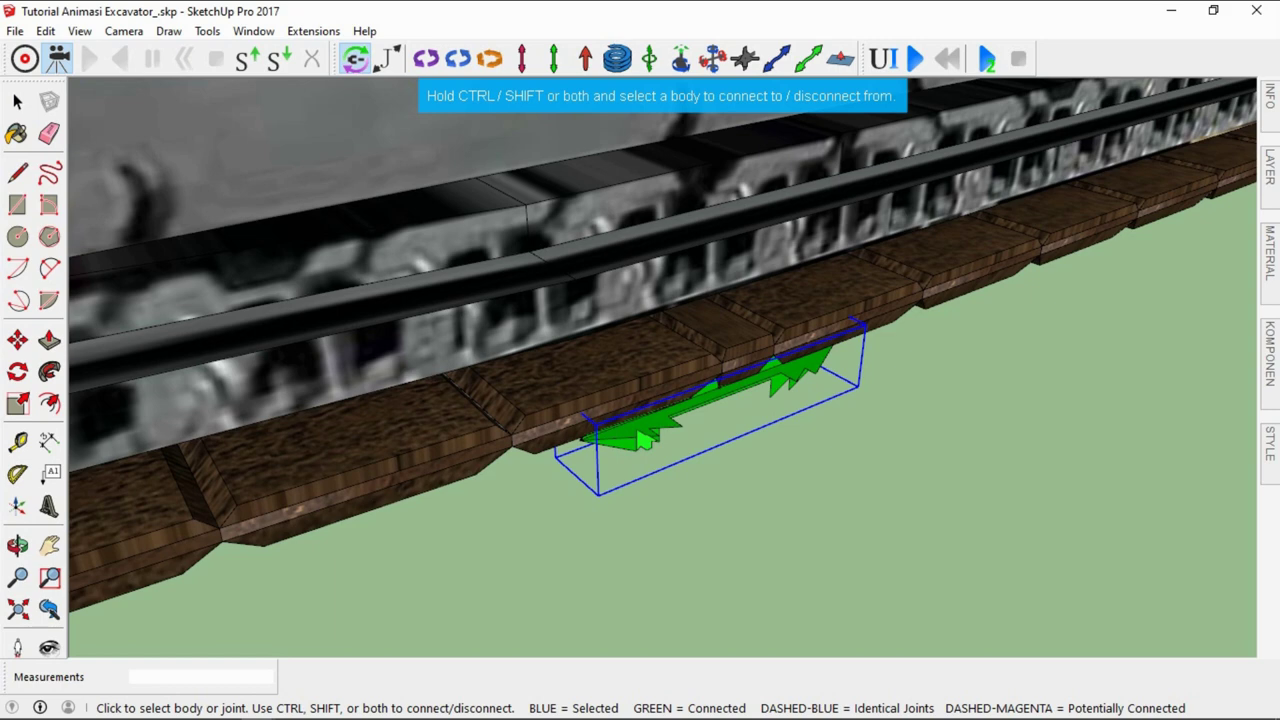
scroll(640, 440, down, 2)
scroll(640, 440, down, 2)
scroll(642, 439, down, 2)
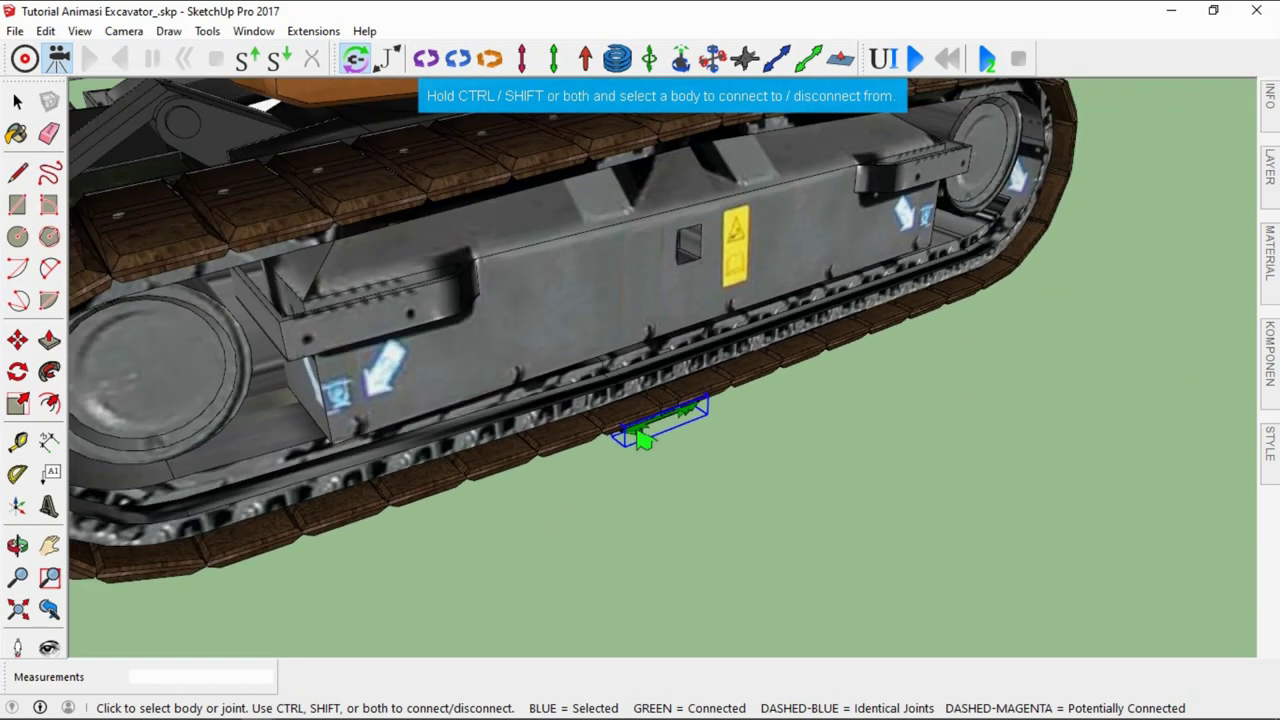
scroll(643, 438, down, 2)
scroll(618, 346, up, 1)
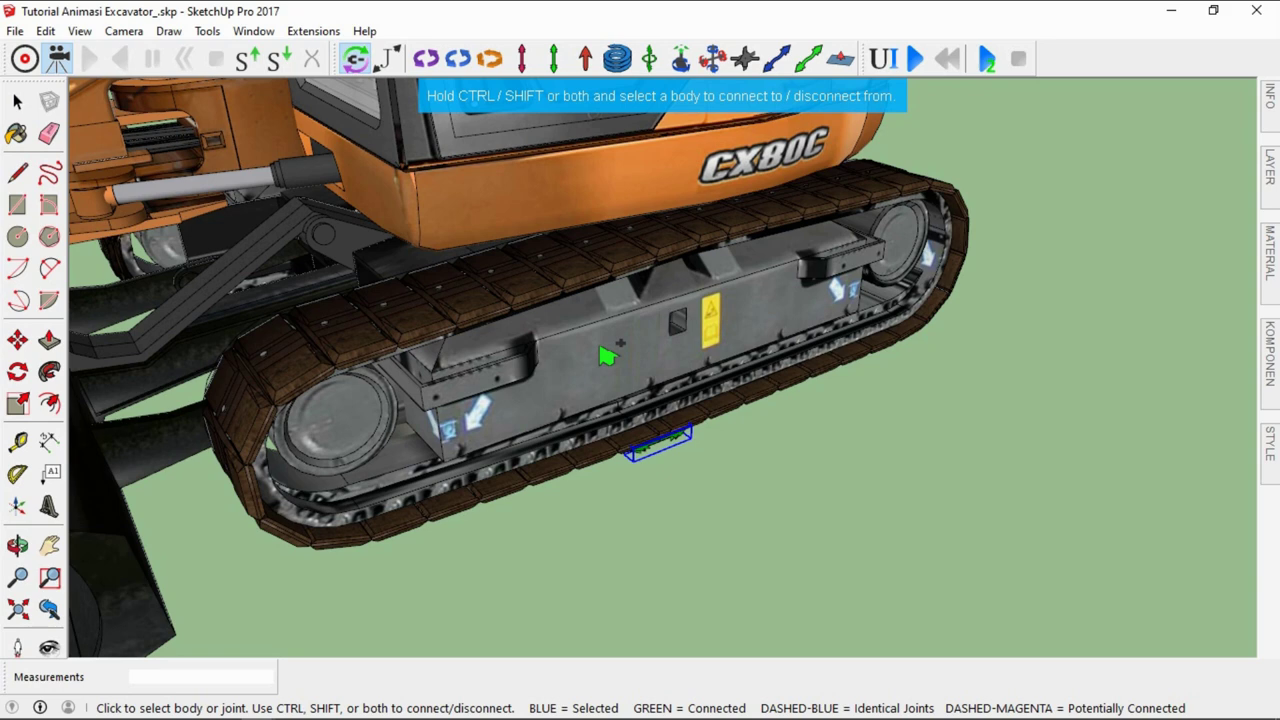
ctrl+click(602, 350)
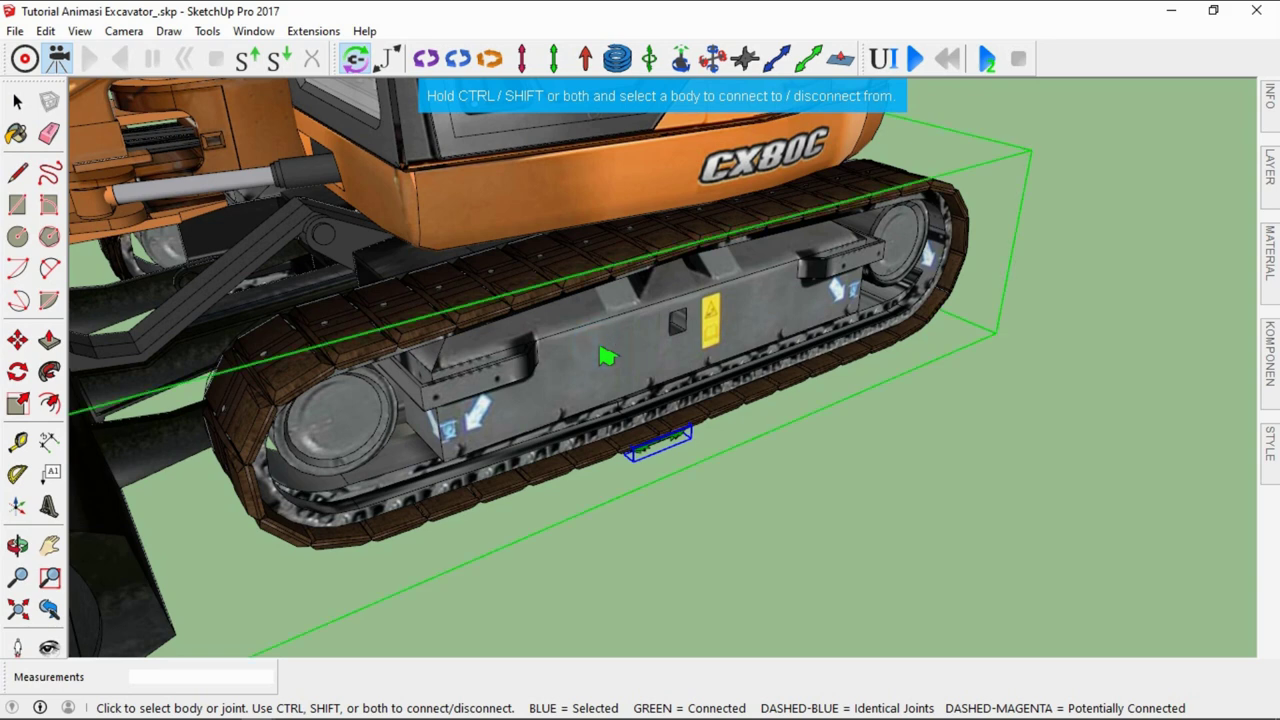
scroll(607, 356, down, 3)
key(space)
mouse_move(742, 468)
middle_down()
mouse_move(600, 443)
mouse_move(624, 398)
mouse_move(188, 409)
mouse_move(494, 437)
mouse_move(672, 335)
mouse_move(565, 412)
mouse_move(443, 394)
mouse_move(572, 400)
middle_up()
Move the upper cab body 5 m along the green axis
click(545, 385)
scroll(545, 360, down, 2)
scroll(545, 360, up, 2)
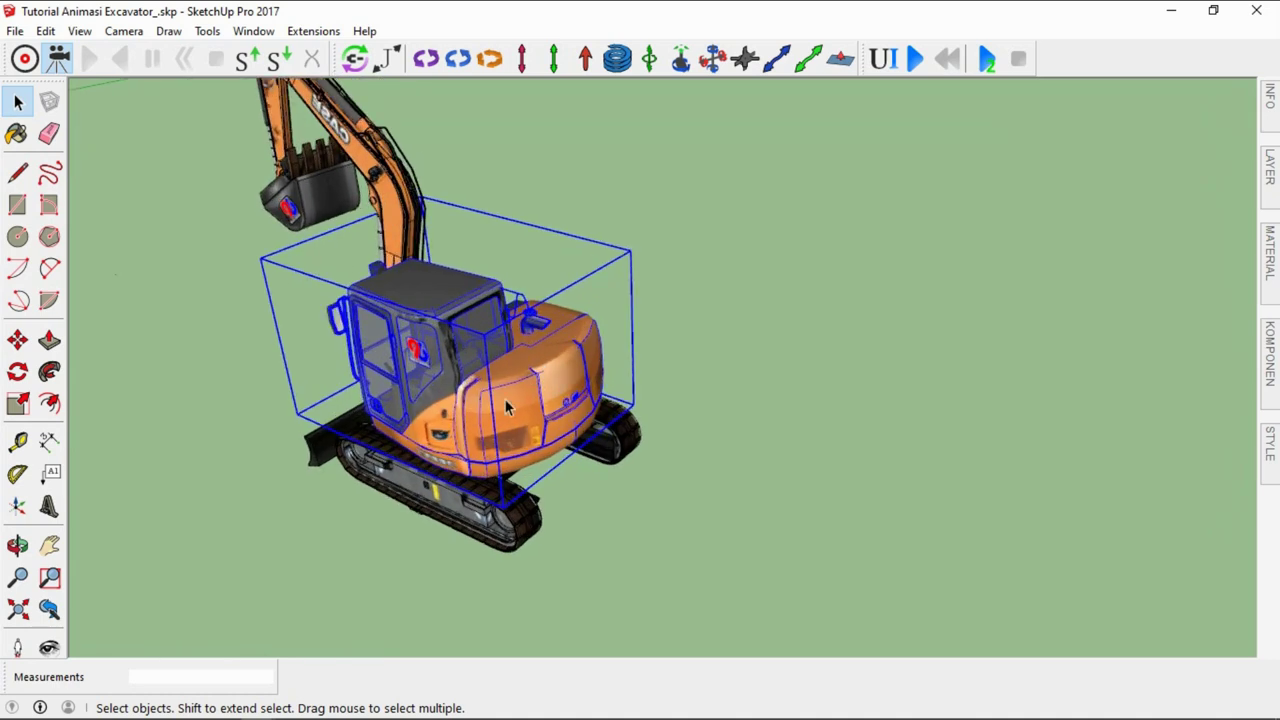
scroll(500, 420, down, 1)
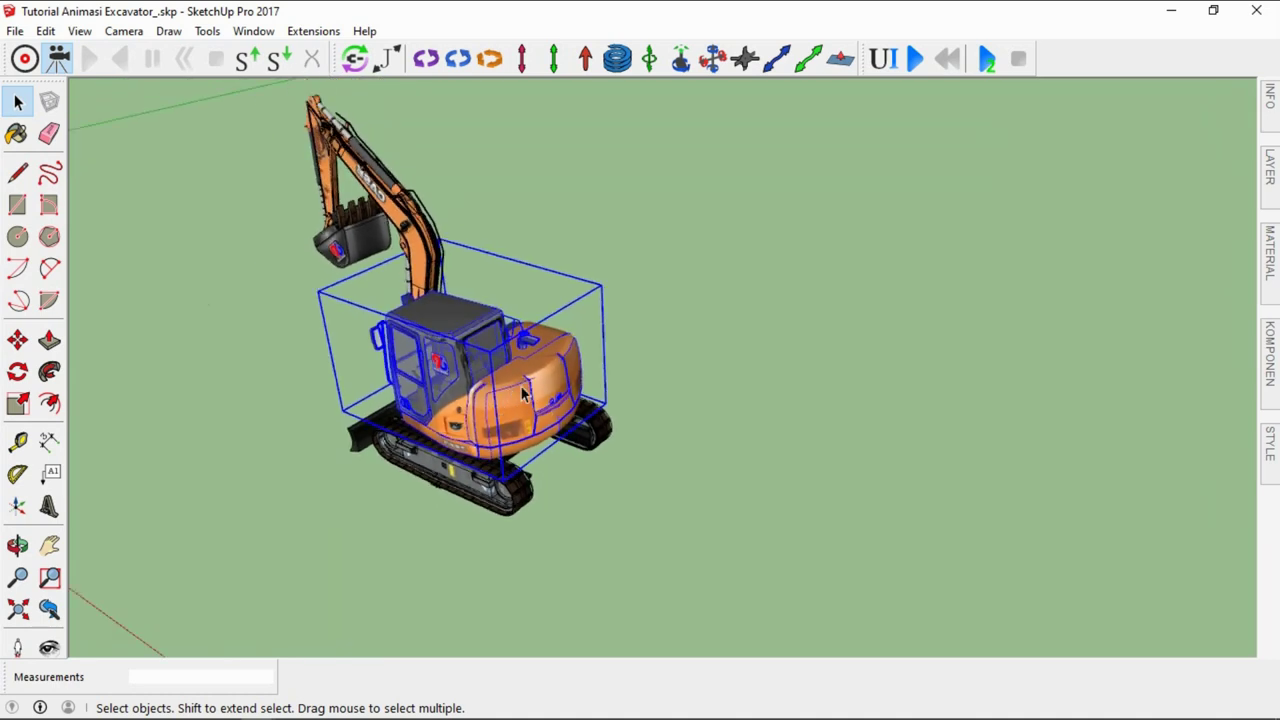
key(m)
click(515, 390)
text(5)
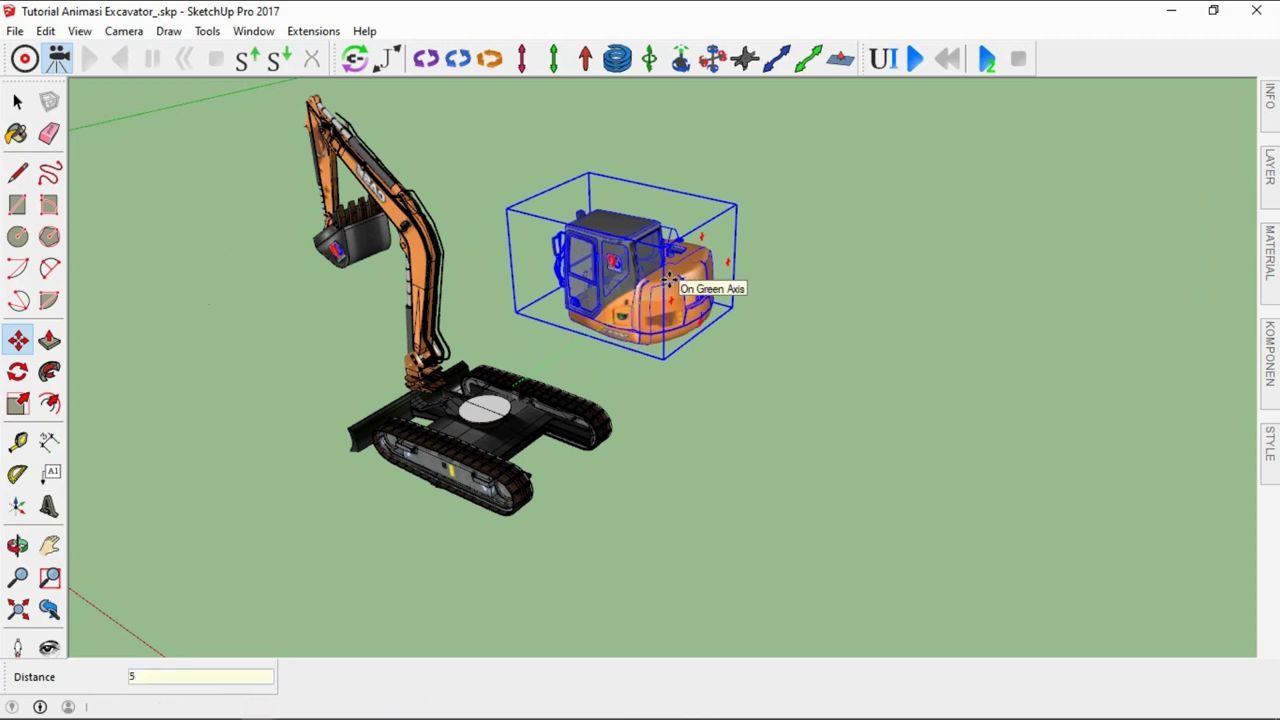
key(Return)
Orbit and zoom toward the exposed turntable disc on the undercarriage
key(space)
click(635, 351)
scroll(441, 407, up, 2)
middle_drag(441, 407, 614, 451)
scroll(505, 415, up, 3)
scroll(527, 397, up, 2)
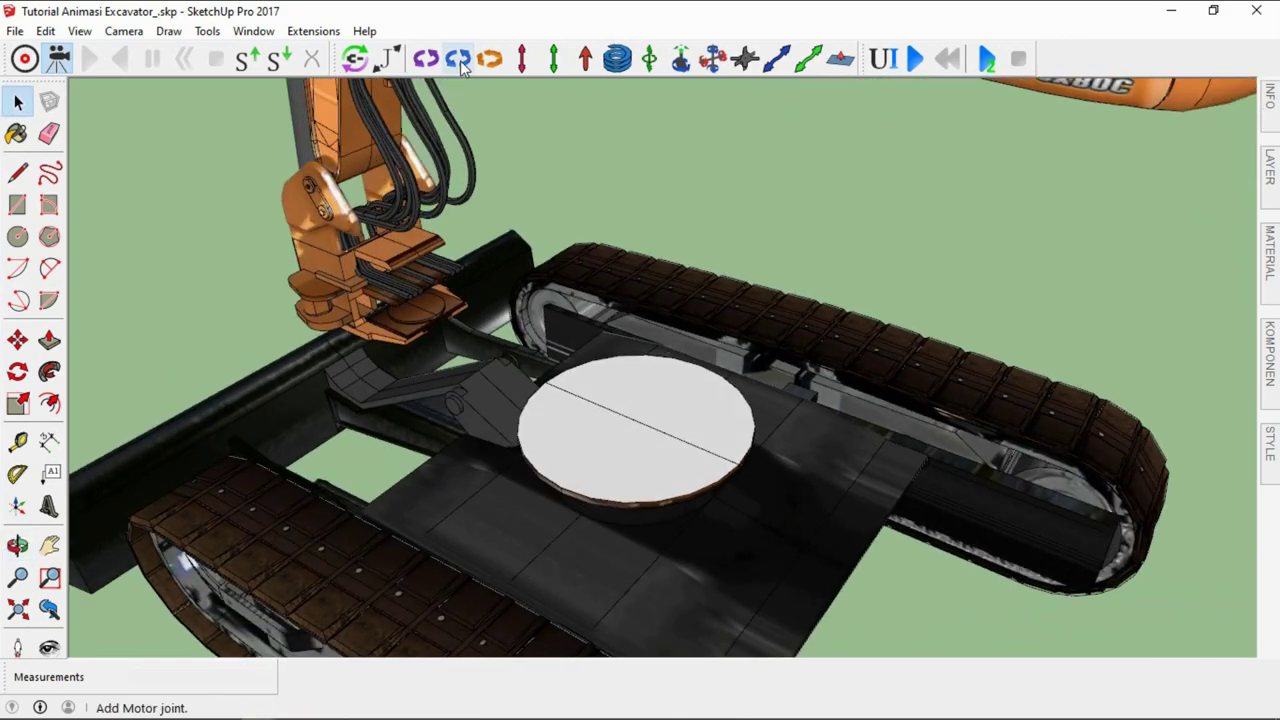
Place a motor joint at the turntable centre with its axis pointing up
click(459, 60)
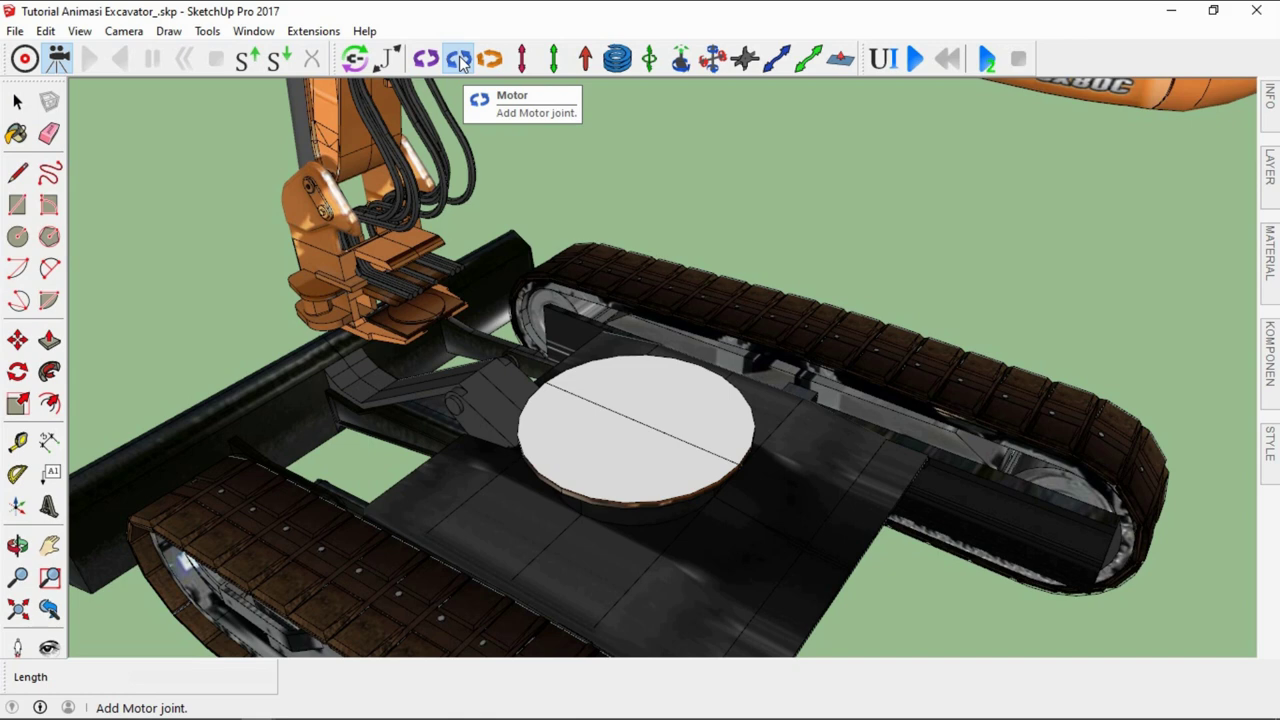
click(636, 419)
click(632, 186)
key(space)
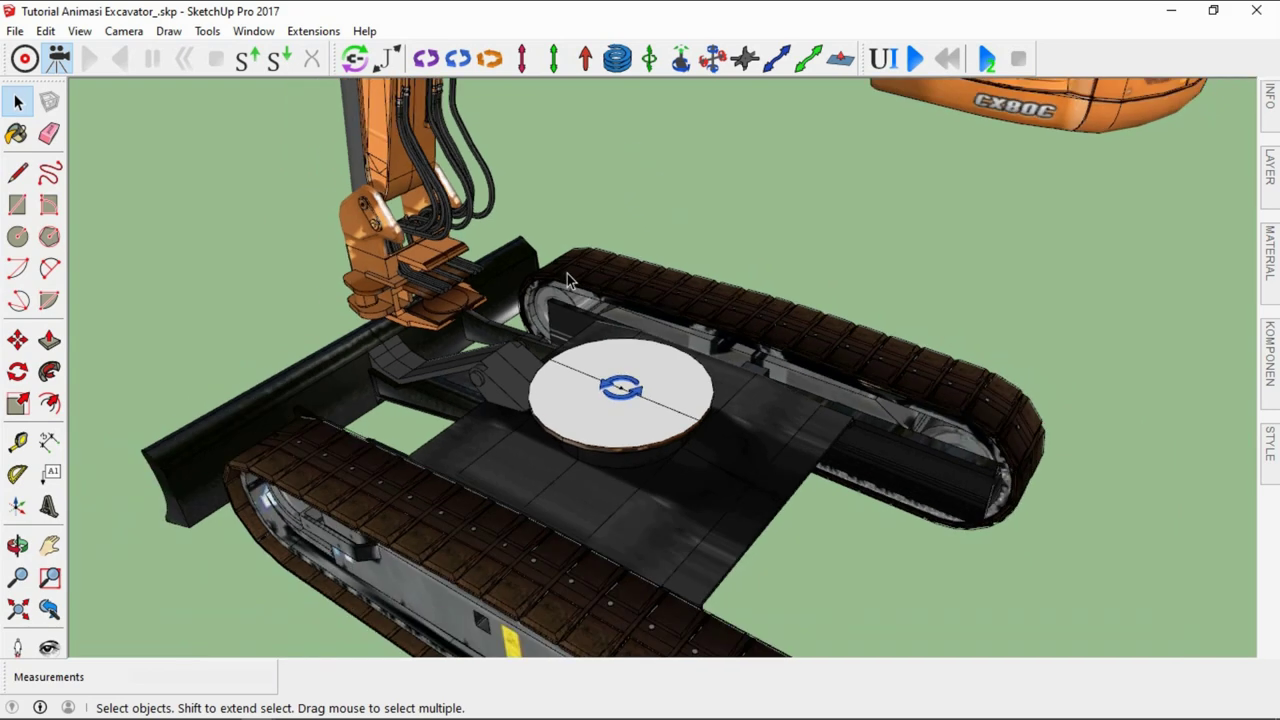
Select the rotation joint sitting on the turntable disc
mouse_move(582, 291)
middle_down()
mouse_move(610, 375)
mouse_move(620, 370)
middle_up()
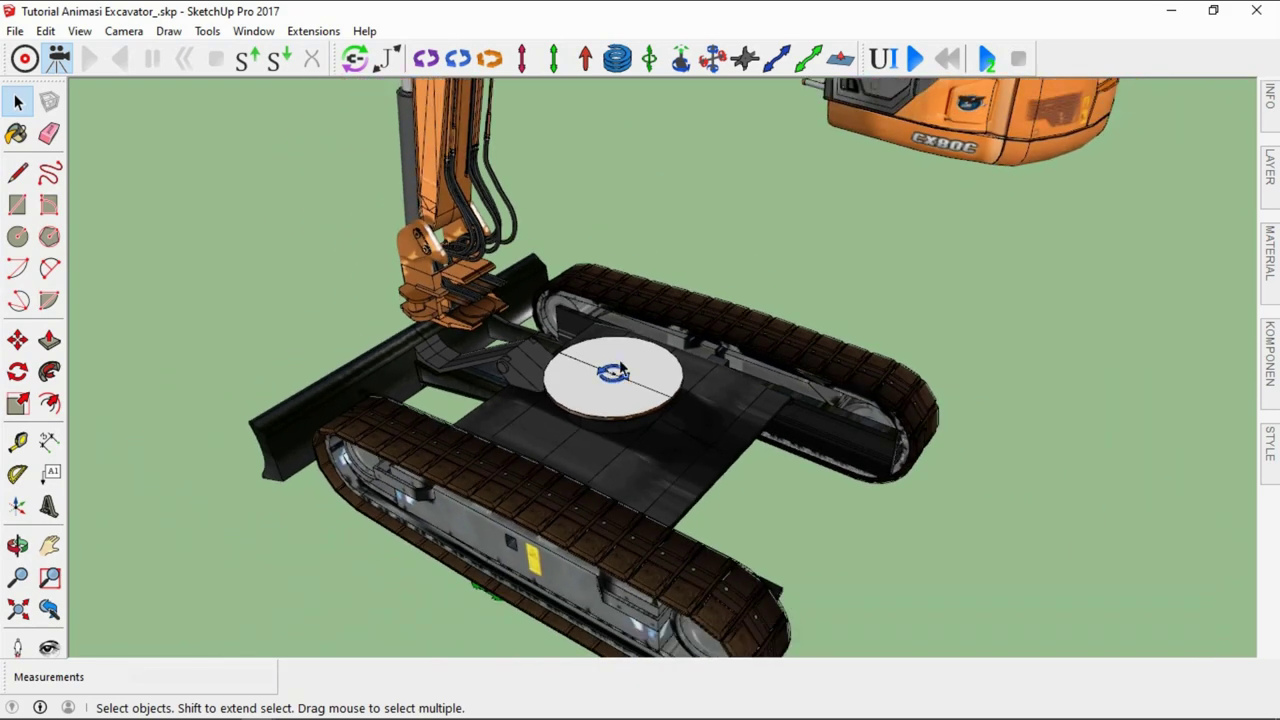
click(640, 308)
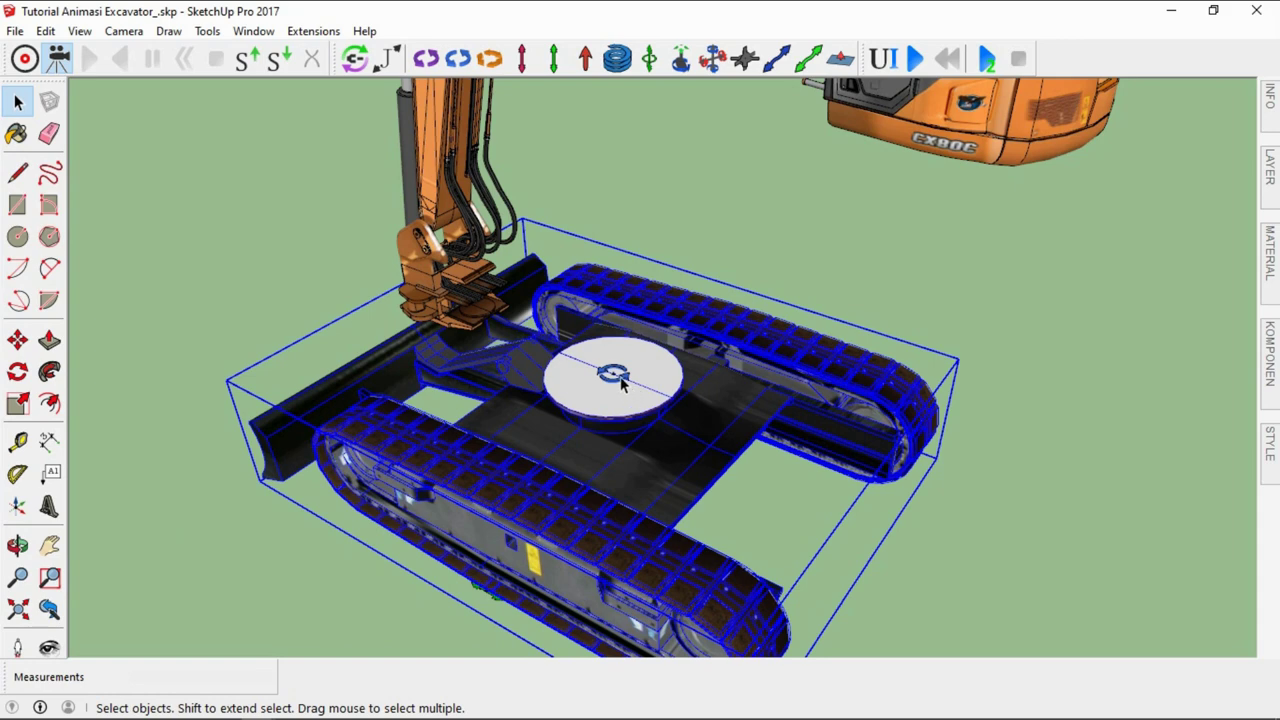
click(698, 262)
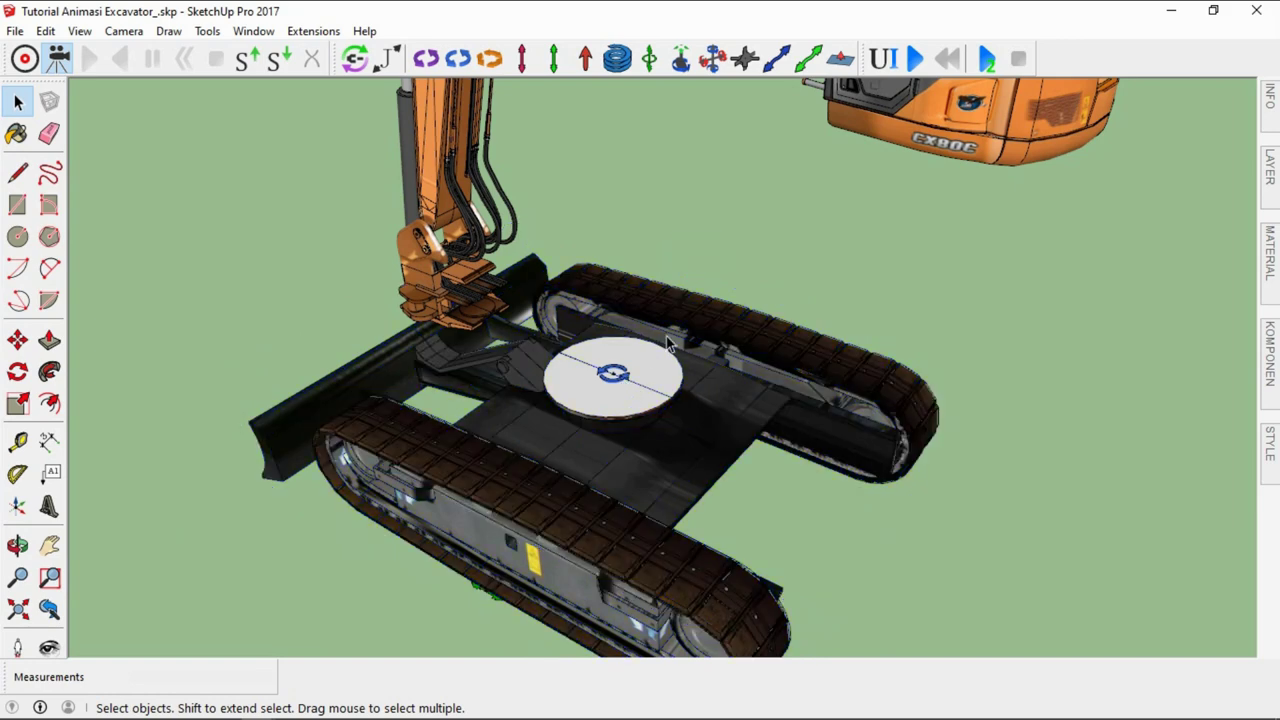
click(677, 309)
click(698, 245)
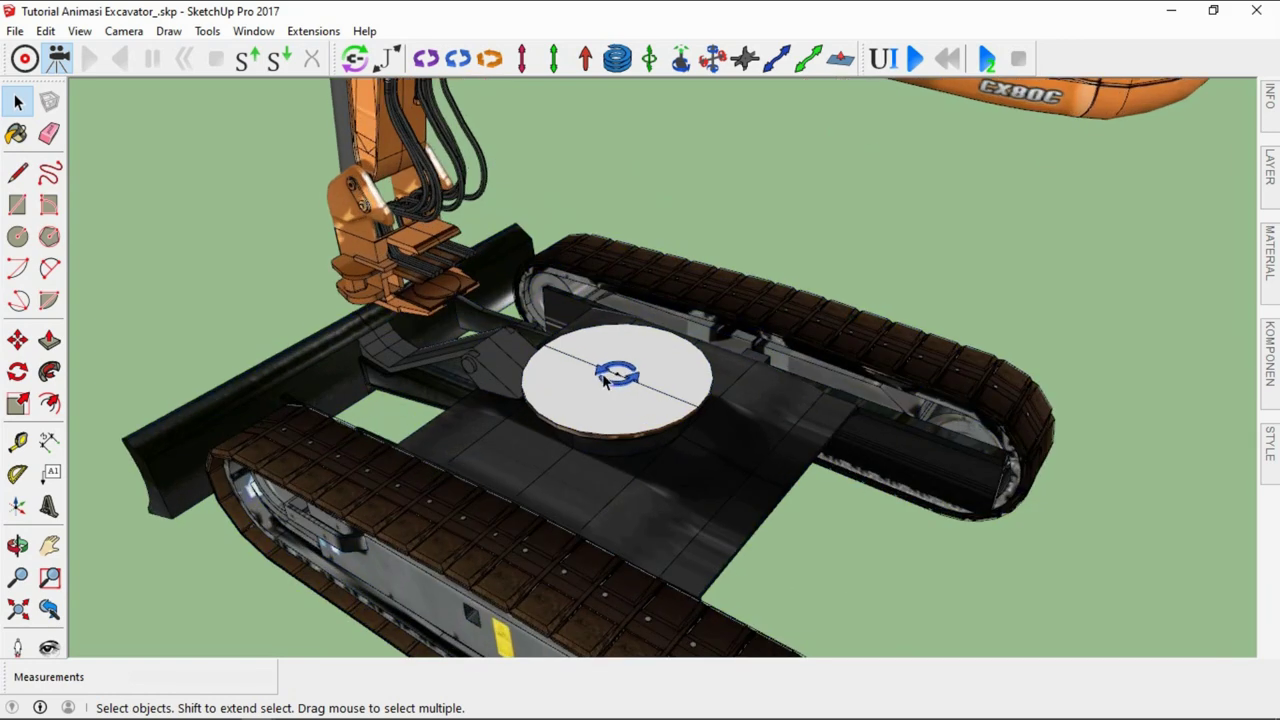
scroll(640, 380, up, 5)
click(645, 380)
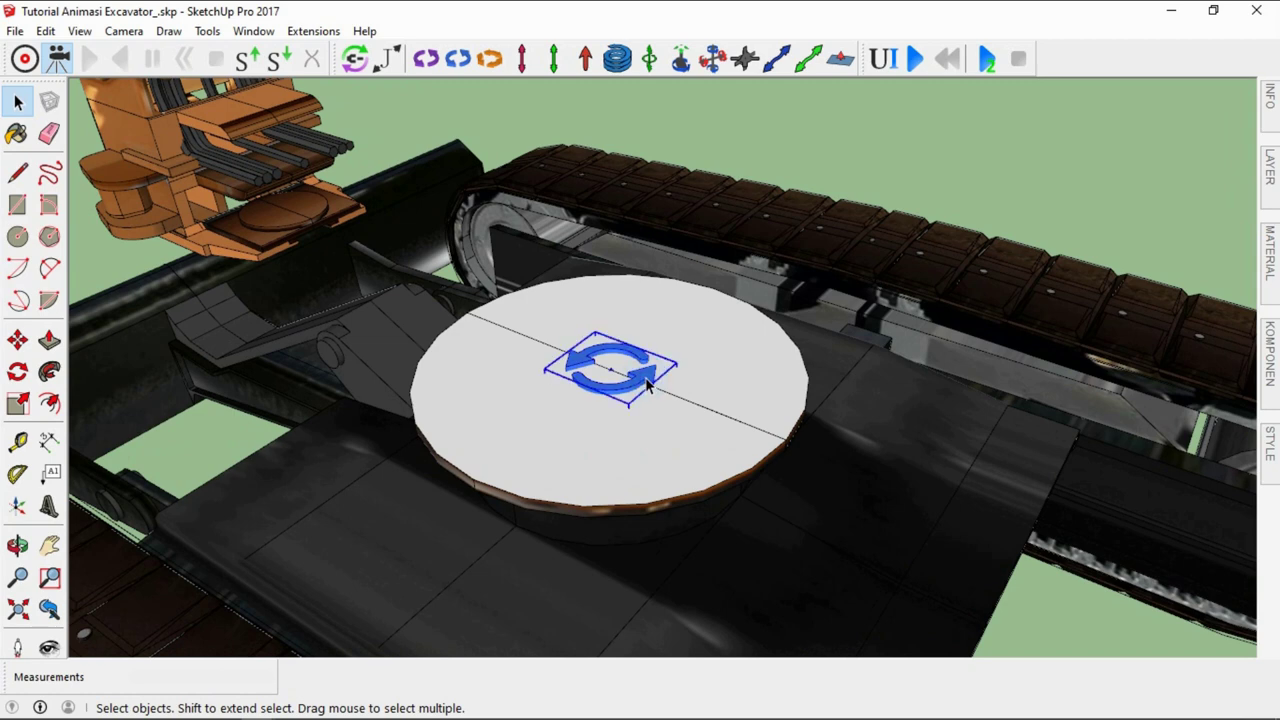
Rename the turntable joint to 'kabin' in the MSPhysics joint settings
click(881, 62)
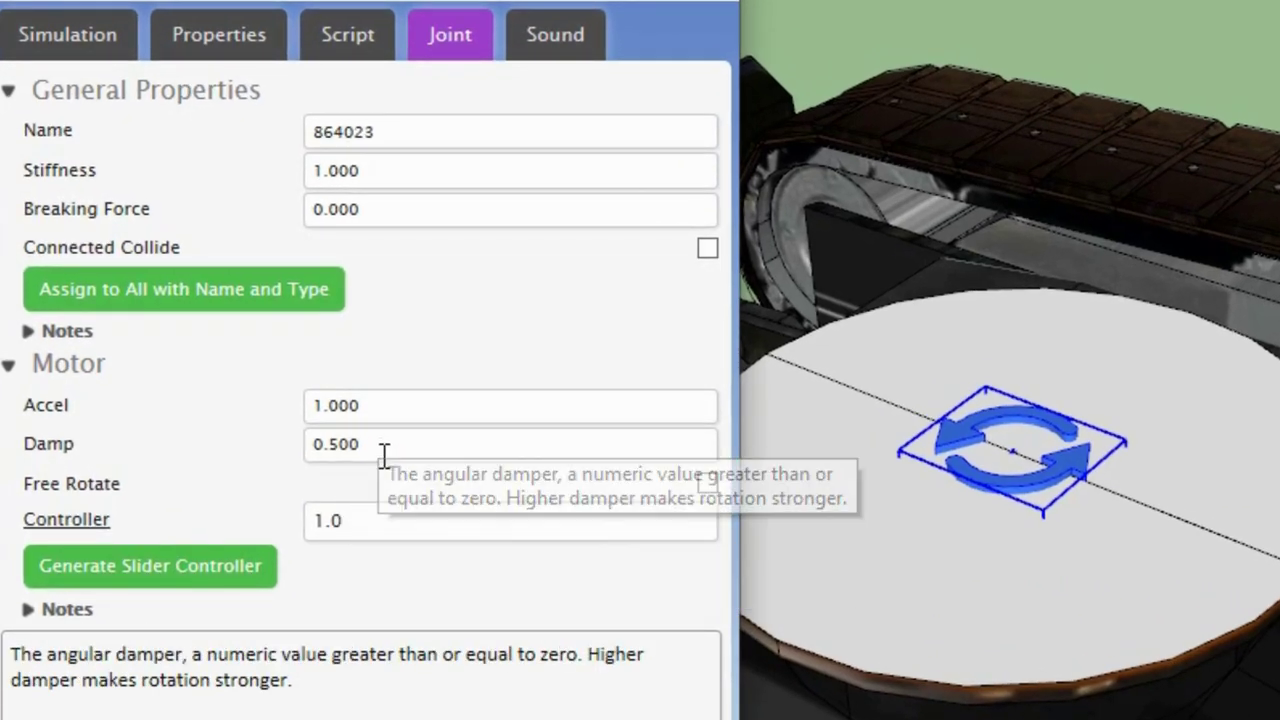
double_click(380, 131)
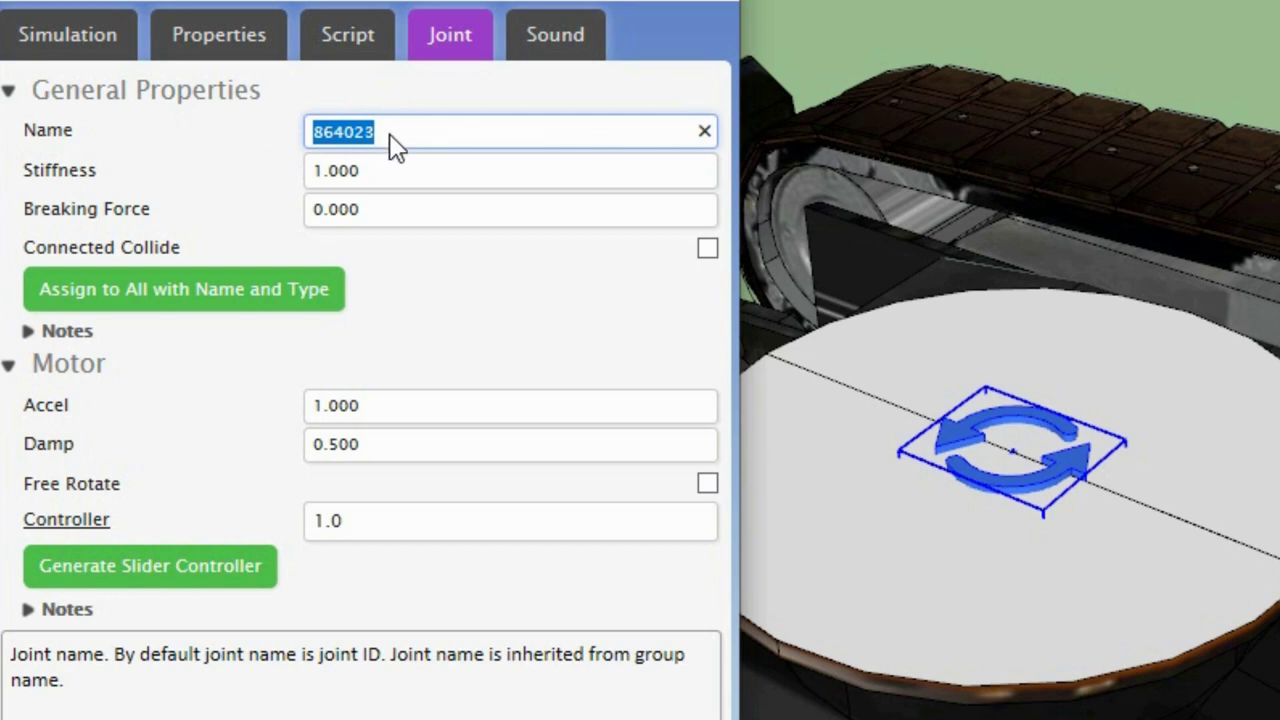
text(k)
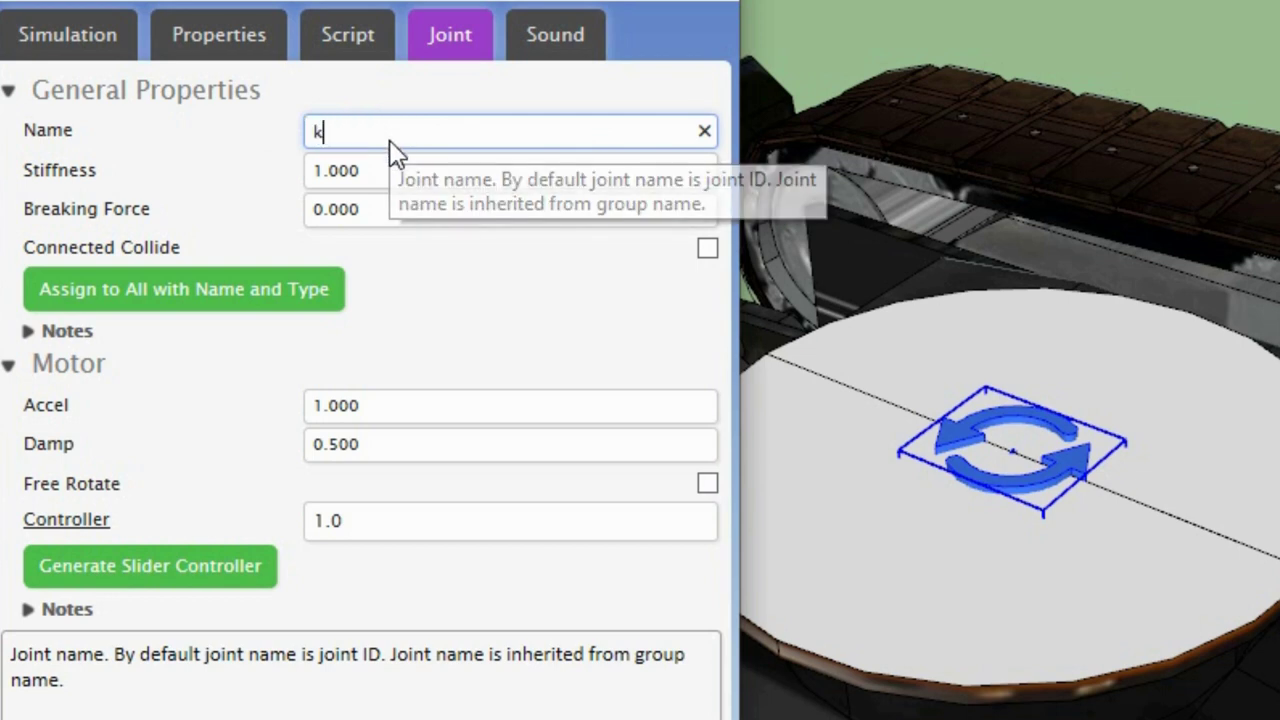
text(abin)
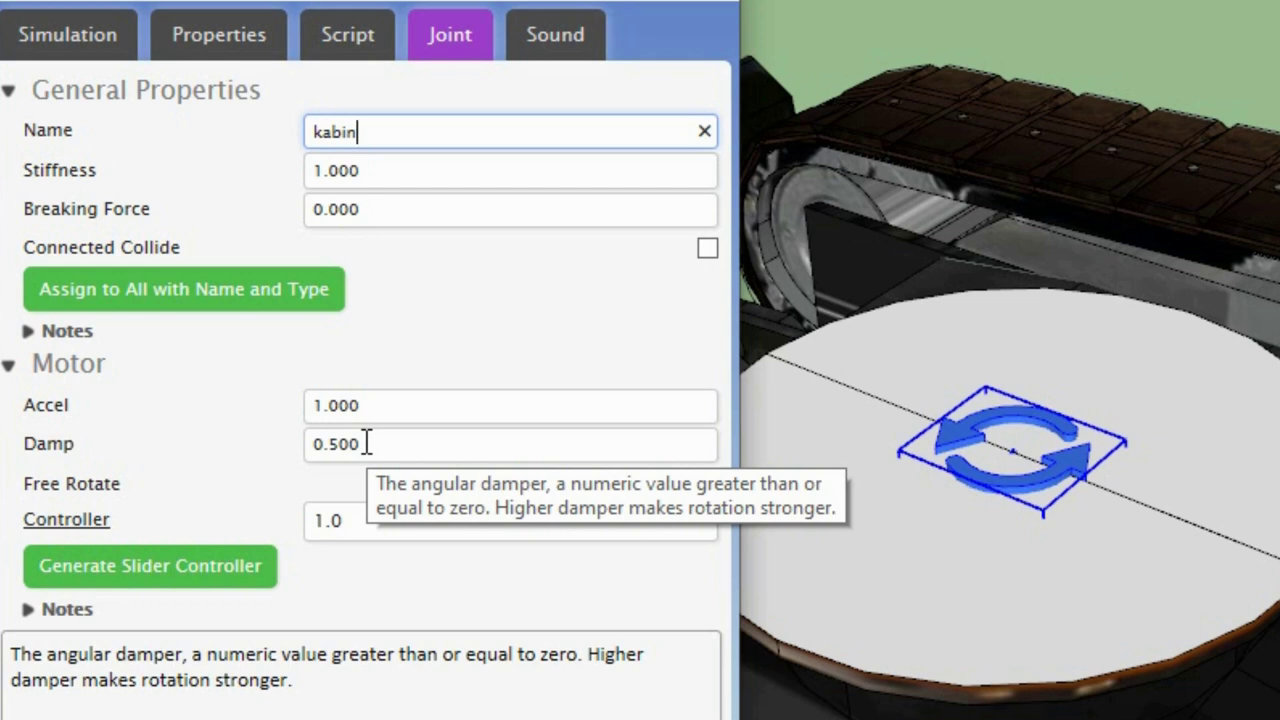
Set Accel and Damp to 1 and generate the slider("kabin", 0.0, -1.0, 1.0) controller
click(368, 443)
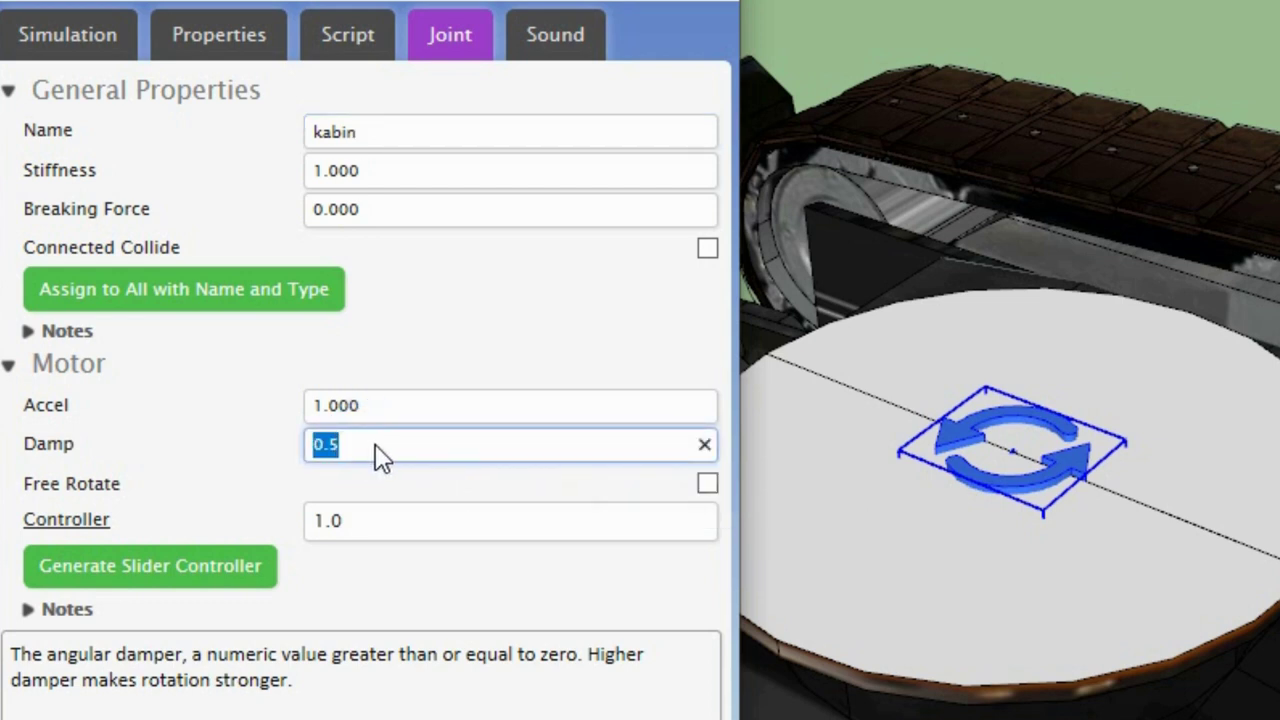
text(1)
click(380, 410)
text(1)
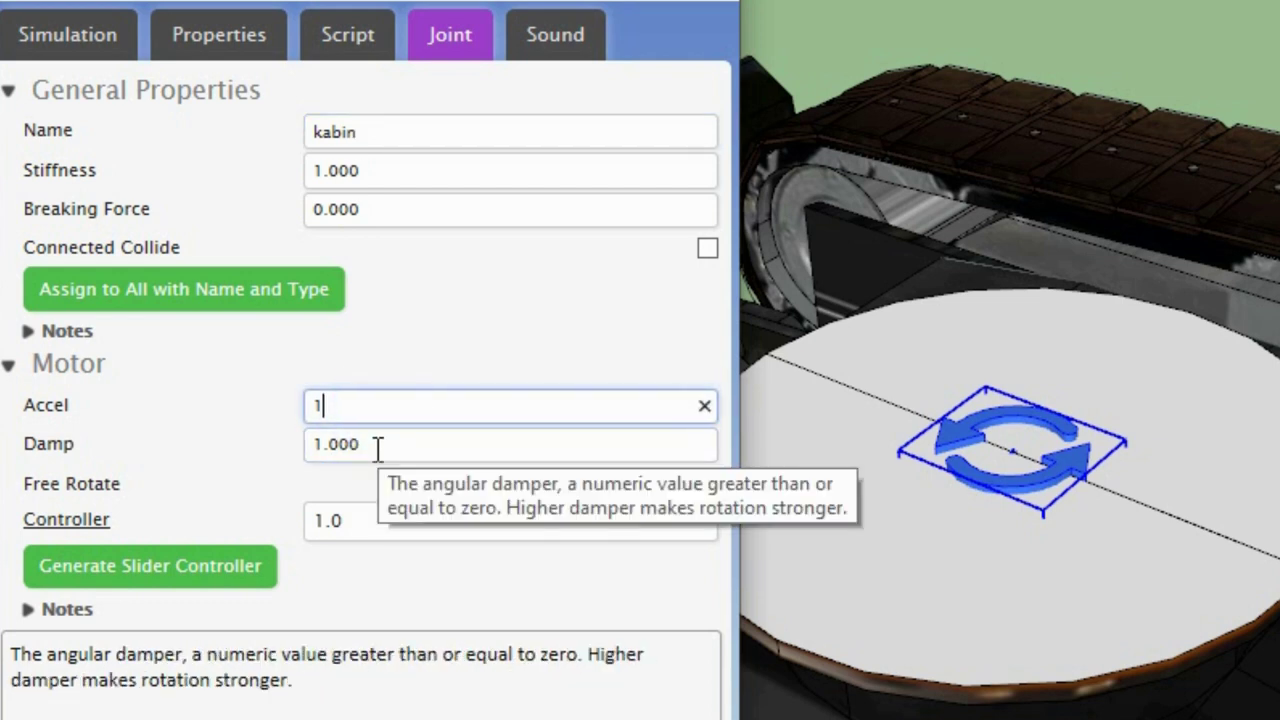
click(376, 446)
text(1)
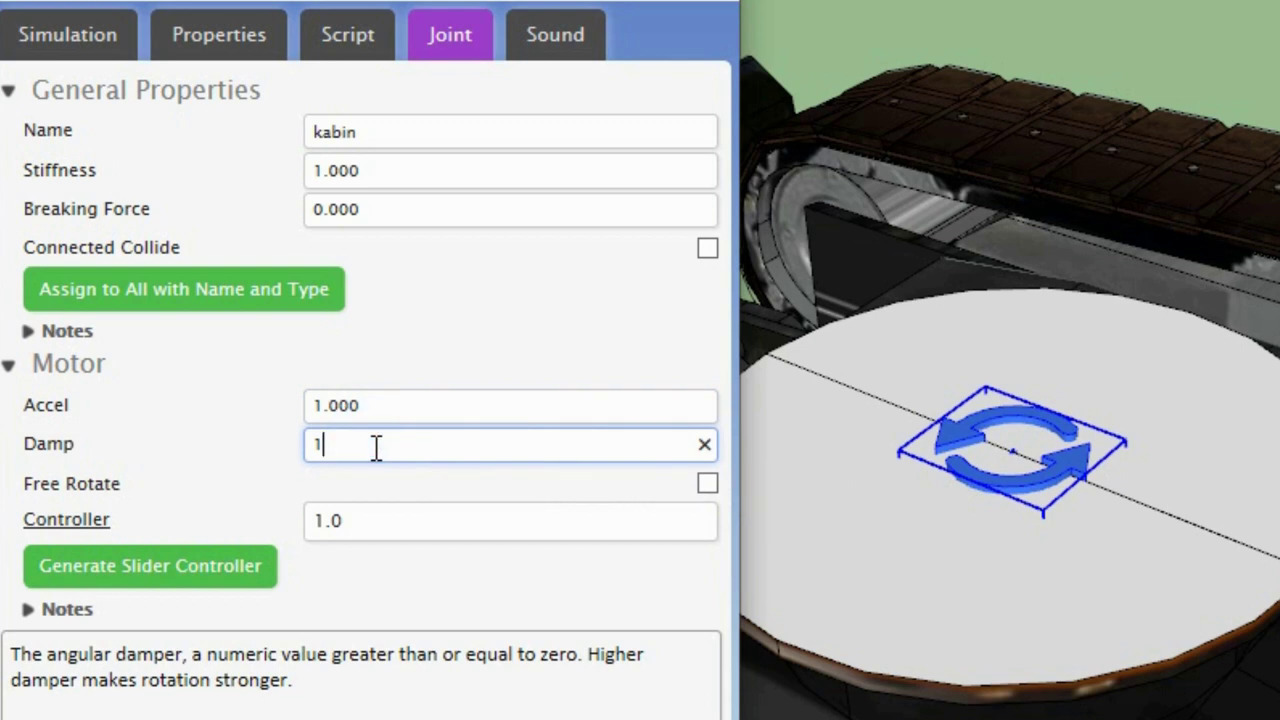
click(130, 588)
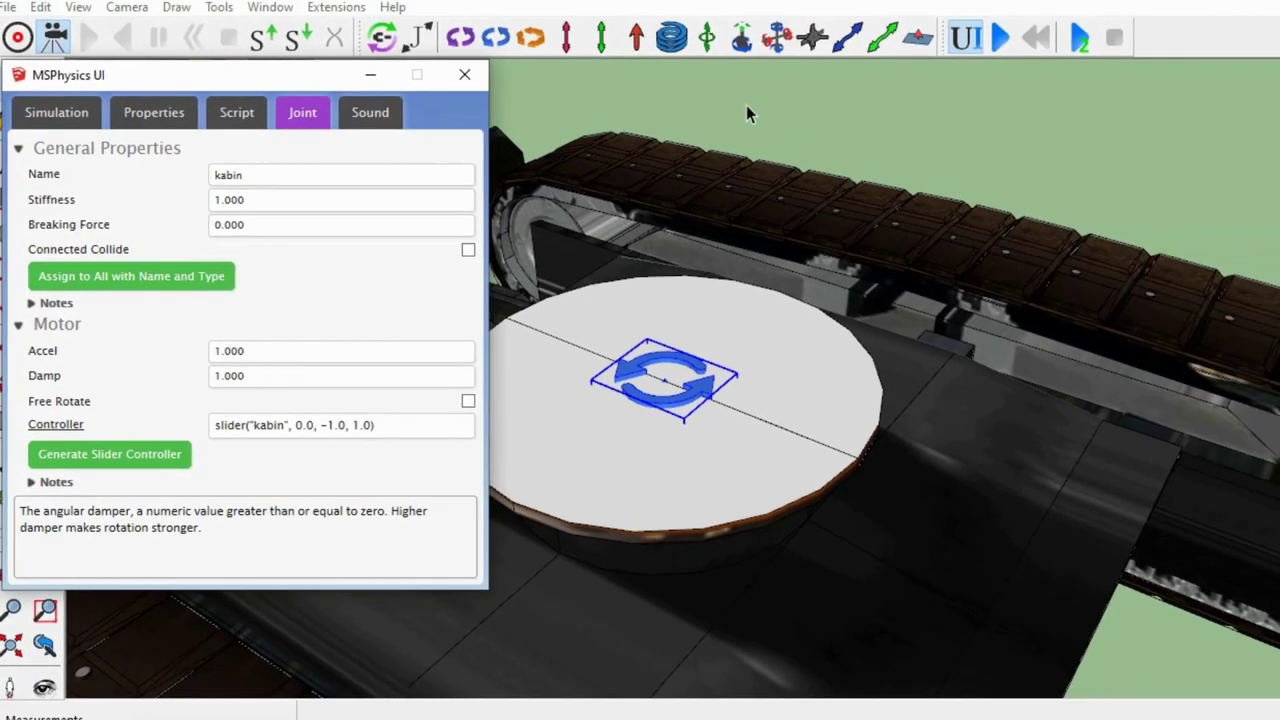
click(616, 151)
Close the MSPhysics settings and pick the turntable joint with the Joint Connection tool
click(436, 92)
scroll(553, 416, down, 5)
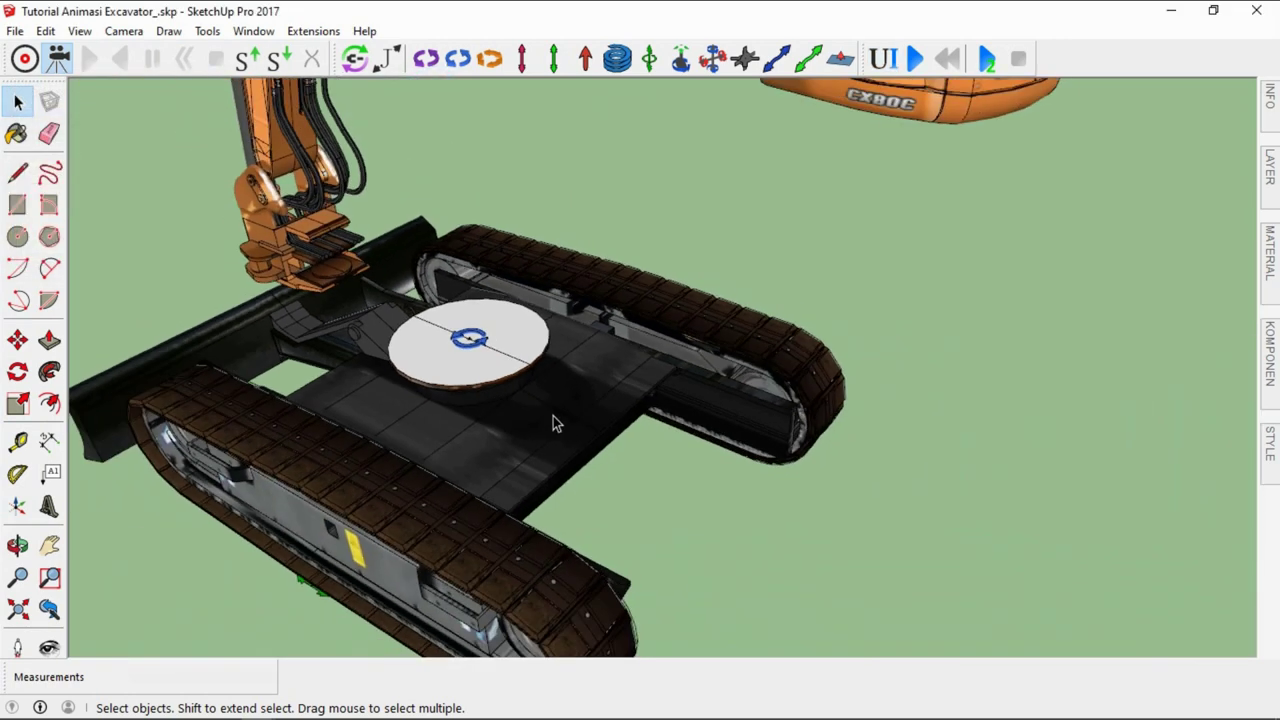
scroll(553, 416, down, 2)
scroll(481, 378, up, 2)
scroll(481, 376, up, 1)
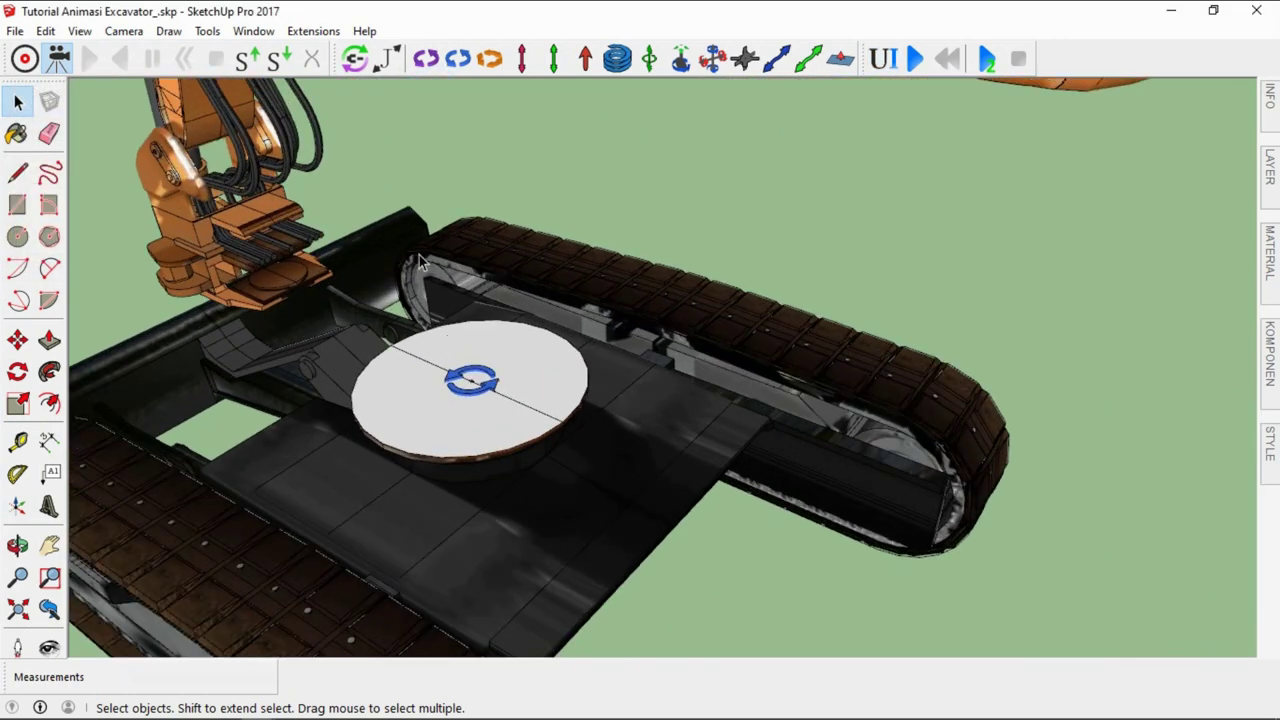
click(355, 59)
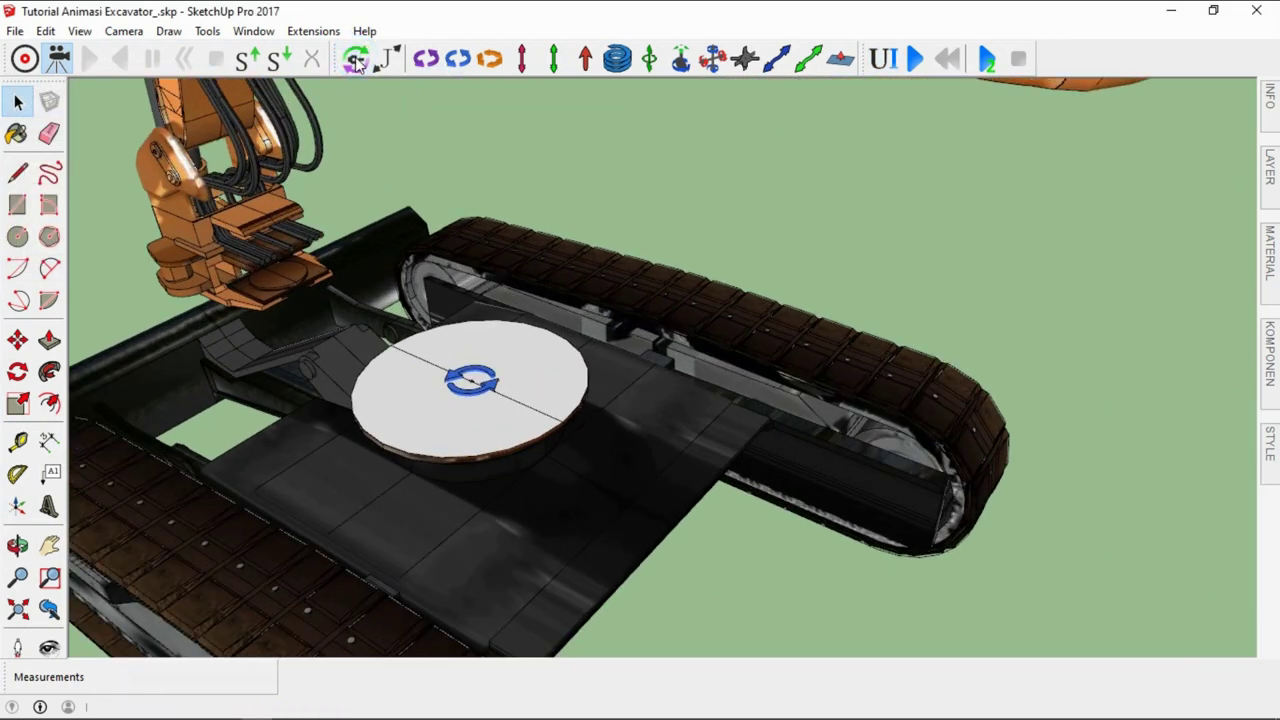
scroll(480, 370, up, 1)
scroll(496, 400, up, 2)
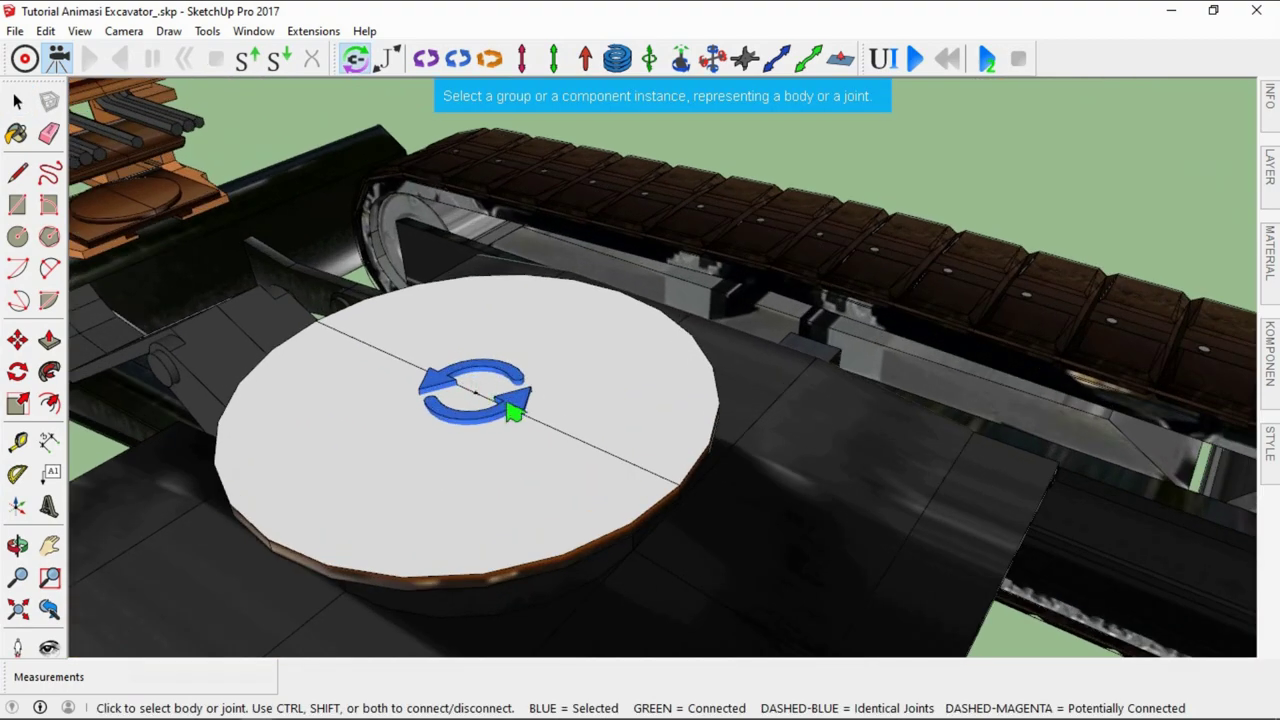
click(510, 405)
Connect the 'kabin' joint to the excavator's cab body
scroll(360, 443, down, 2)
scroll(400, 446, down, 2)
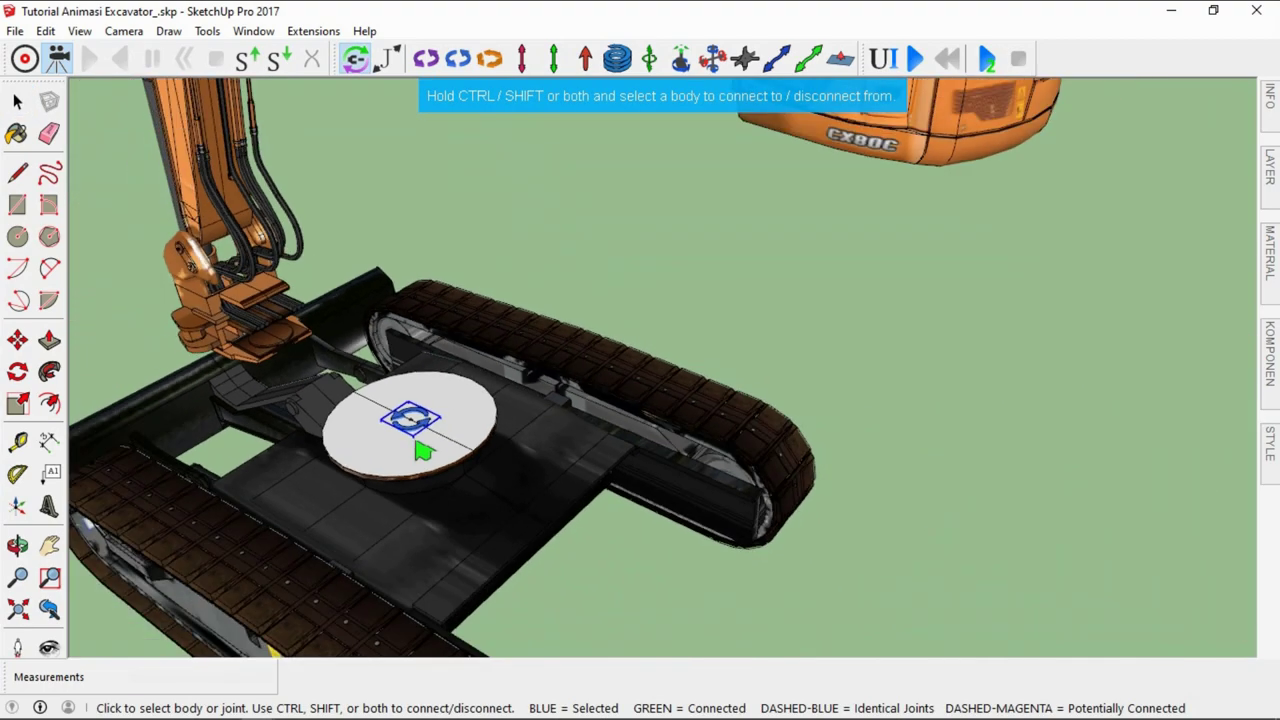
scroll(420, 450, down, 2)
scroll(430, 440, down, 2)
scroll(494, 363, up, 3)
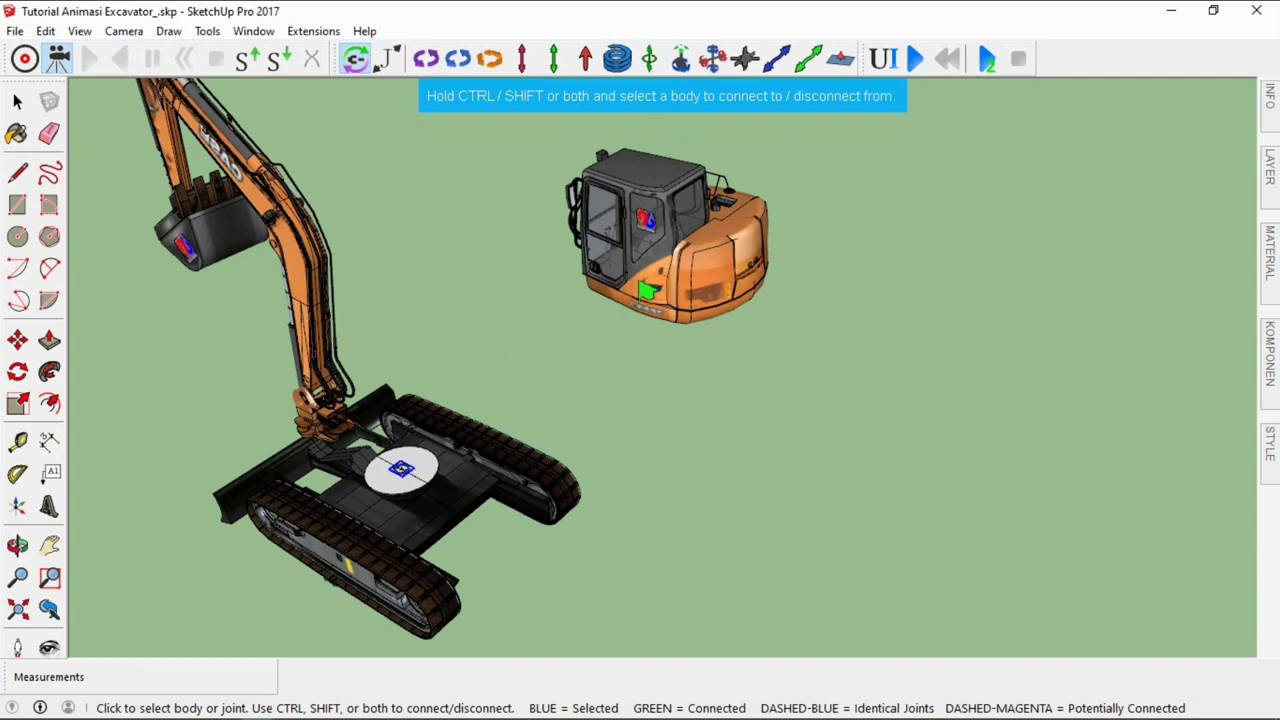
ctrl+click(642, 270)
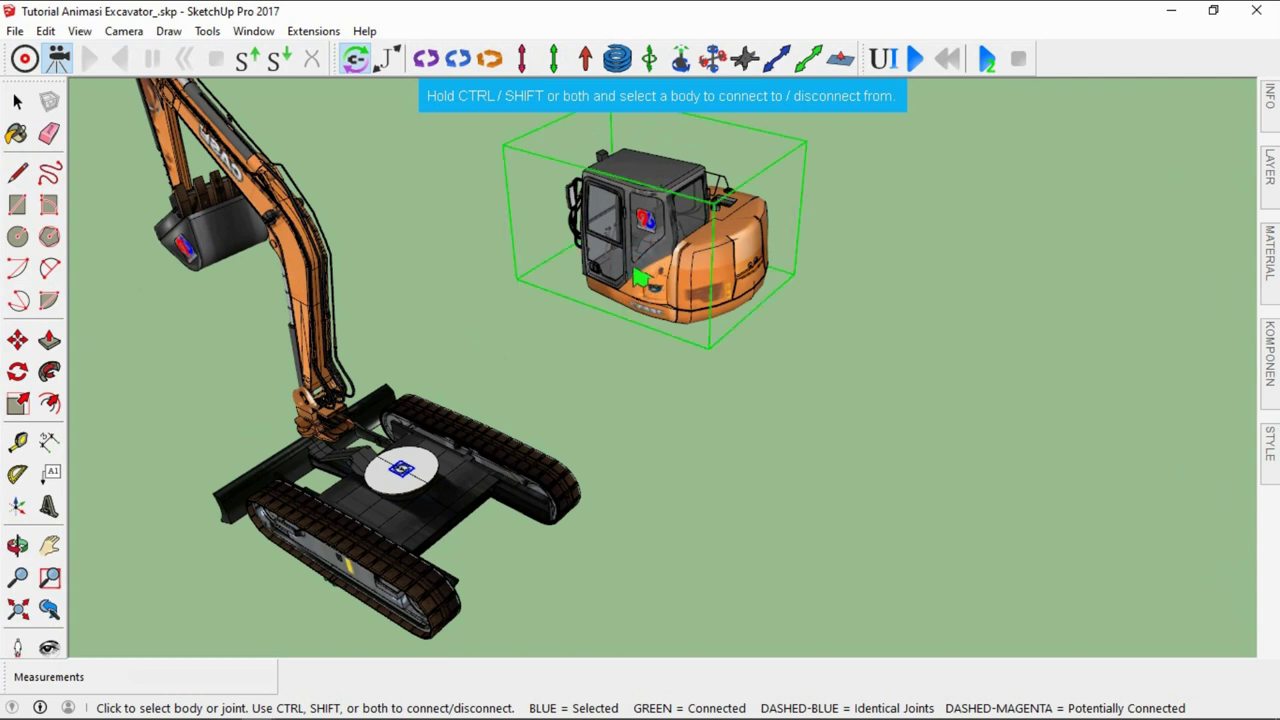
key(space)
Move the cab 5 along the green axis
click(655, 282)
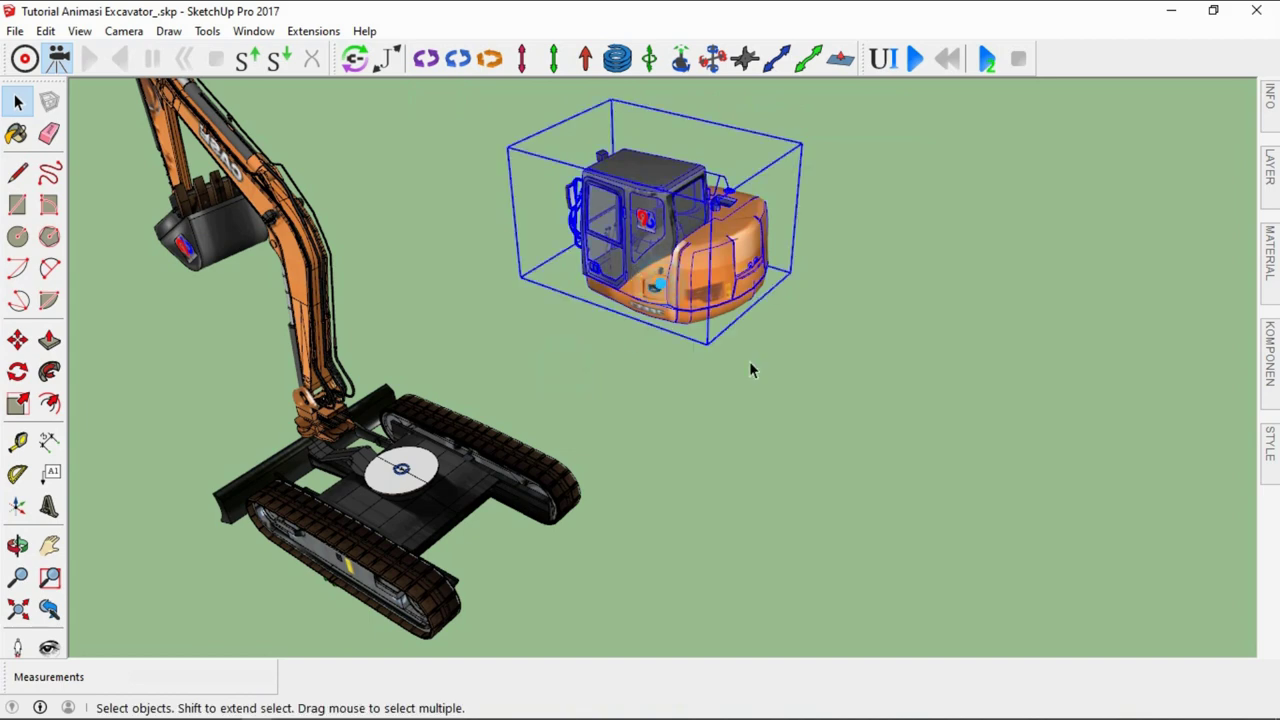
key(m)
click(801, 362)
text(5)
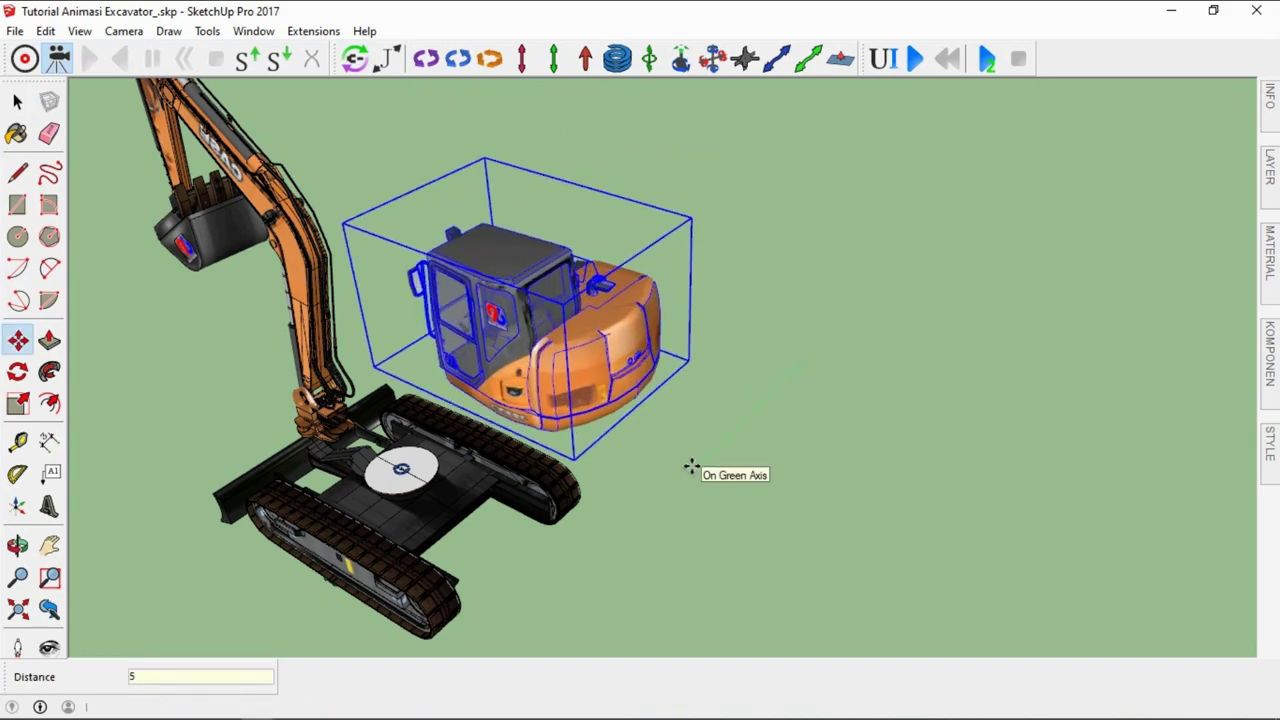
key(Return)
key(space)
click(764, 387)
Move the boom's arm group 3 along the red axis
scroll(764, 387, down, 3)
scroll(659, 452, up, 10)
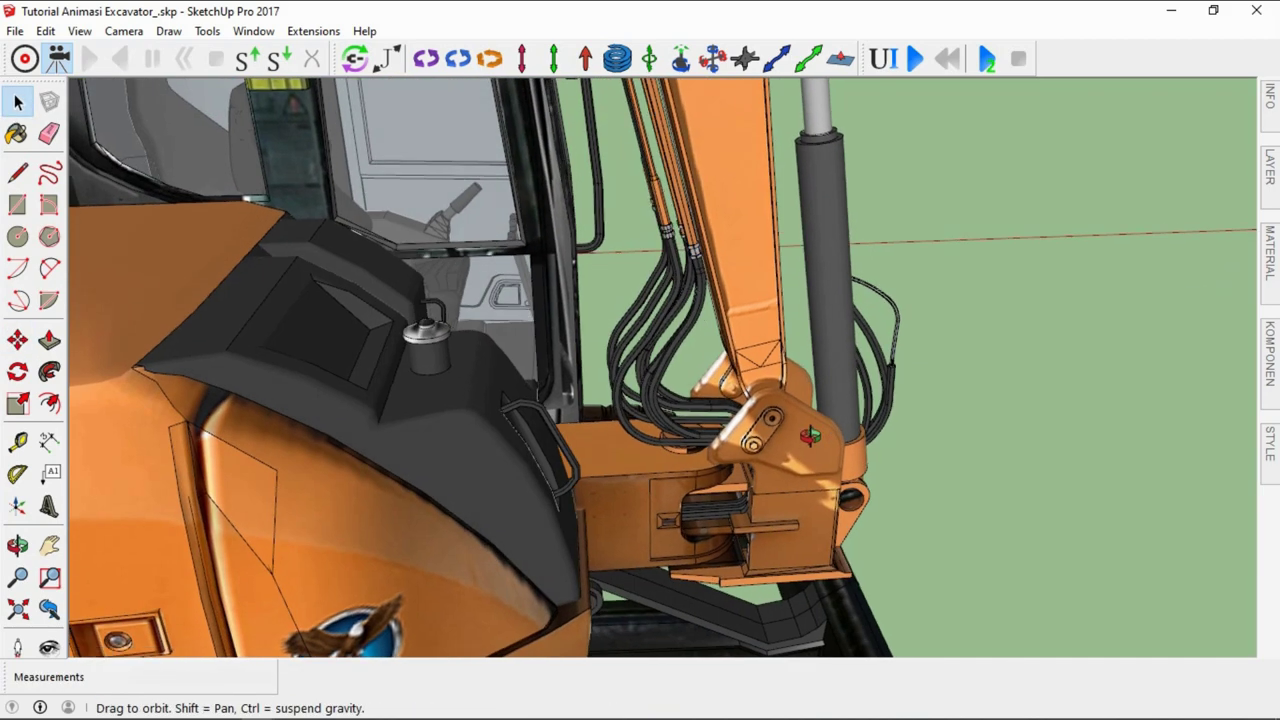
middle_drag(659, 452, 423, 449)
scroll(487, 340, down, 5)
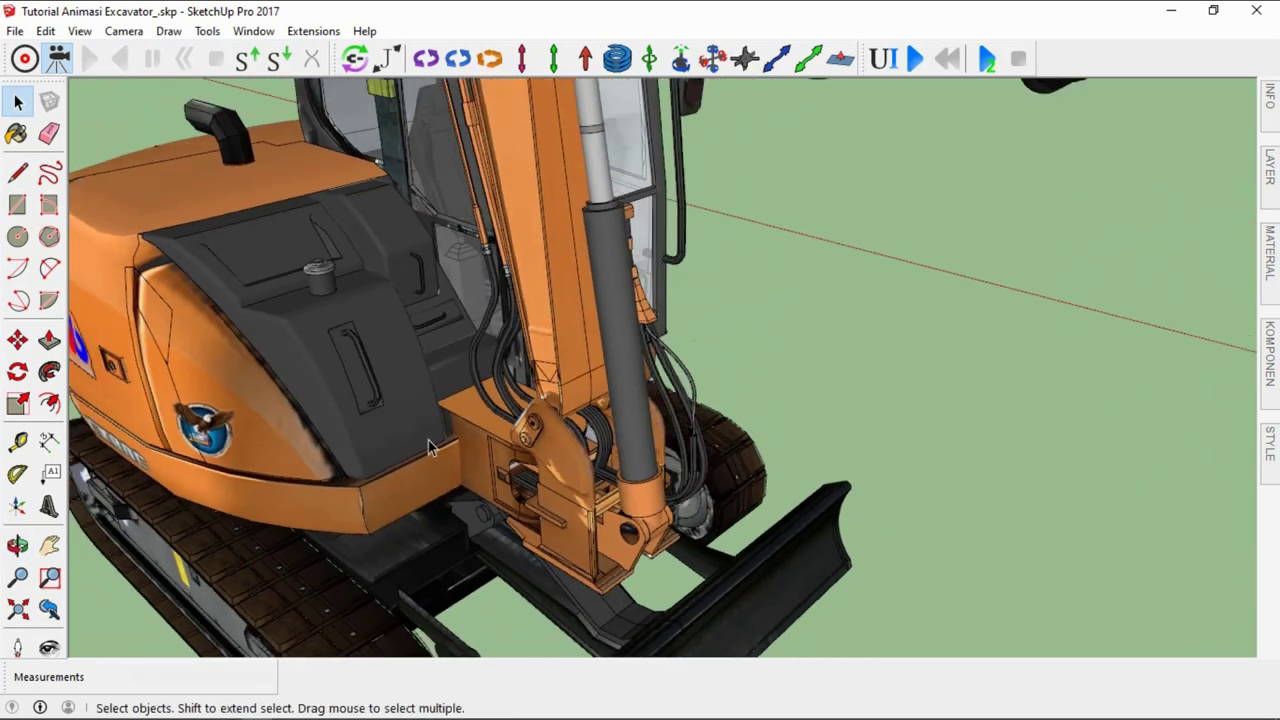
click(526, 354)
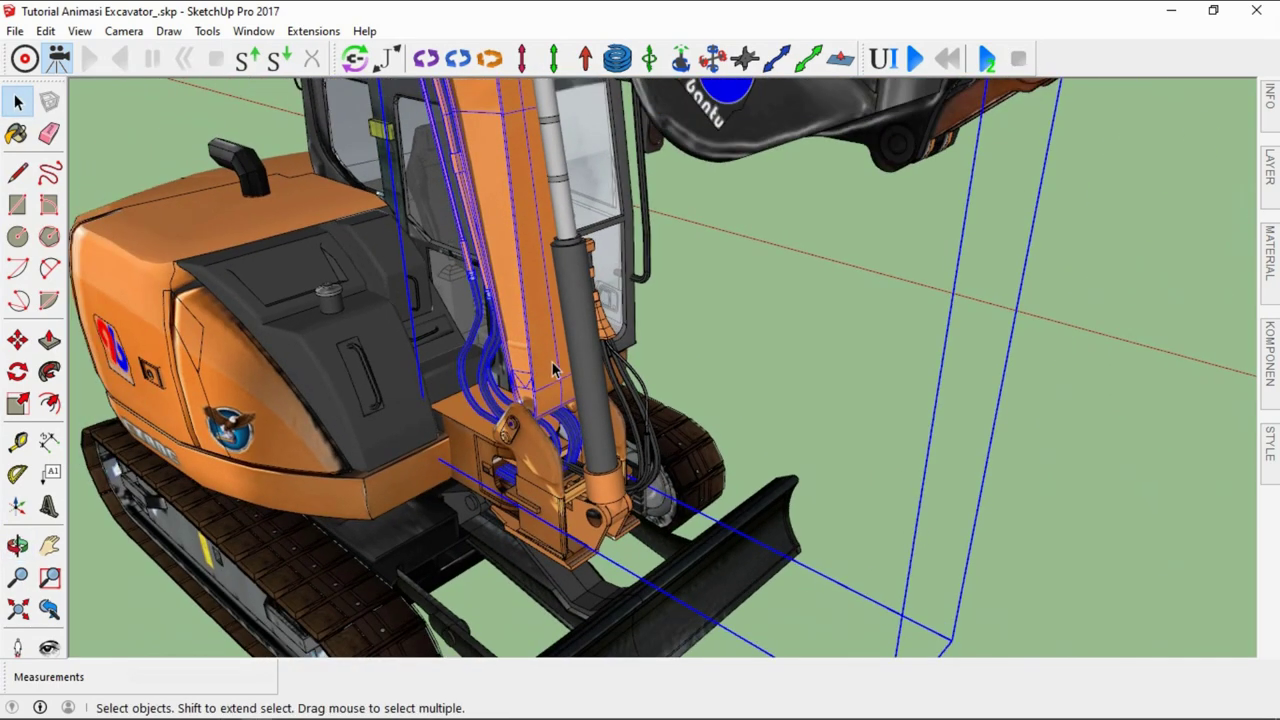
middle_drag(553, 361, 493, 383)
scroll(493, 383, down, 3)
click(502, 352)
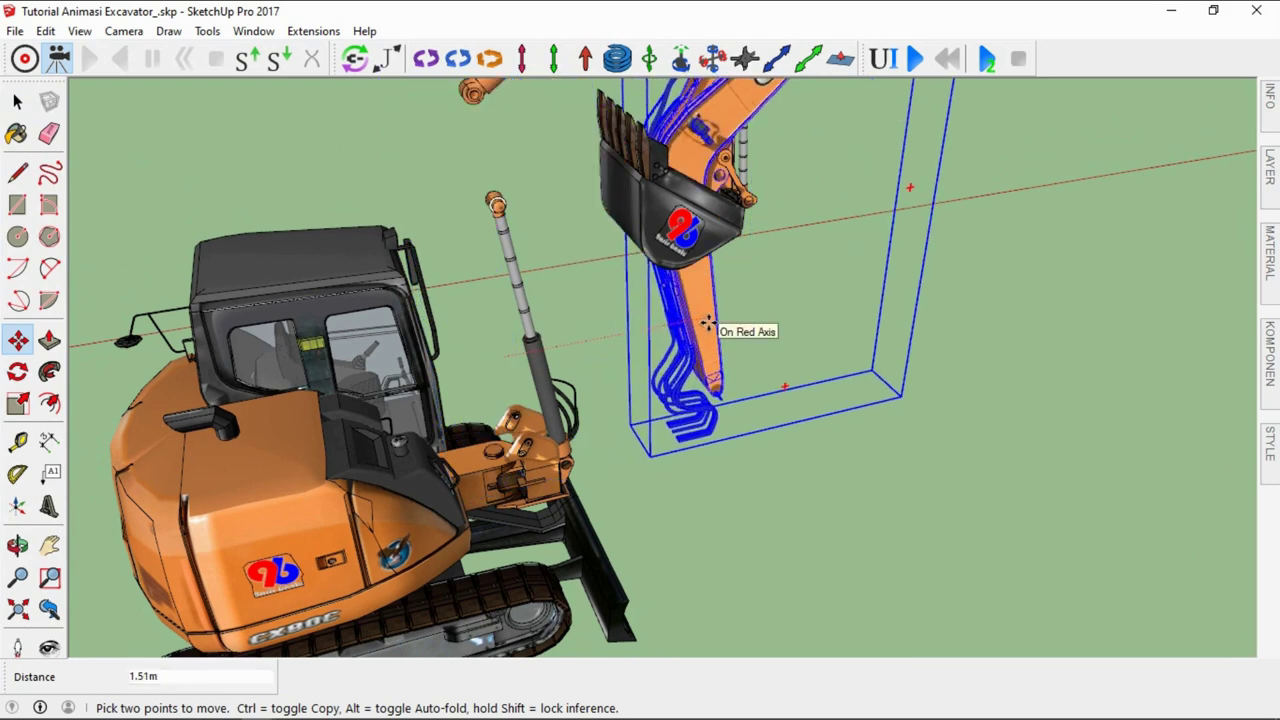
text(3)
key(Return)
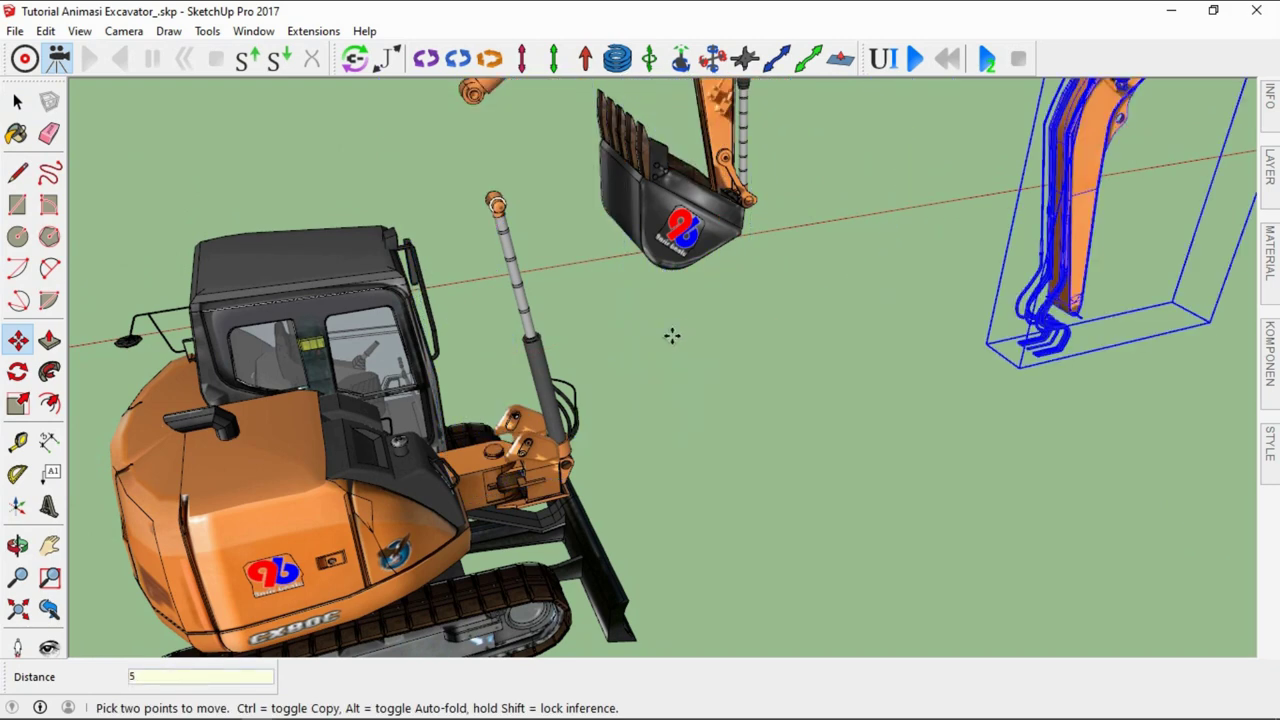
key(space)
scroll(466, 420, up, 3)
mouse_move(466, 420)
middle_down()
mouse_move(700, 460)
mouse_move(721, 416)
mouse_move(686, 463)
mouse_move(771, 464)
mouse_move(696, 376)
mouse_move(757, 300)
middle_up()
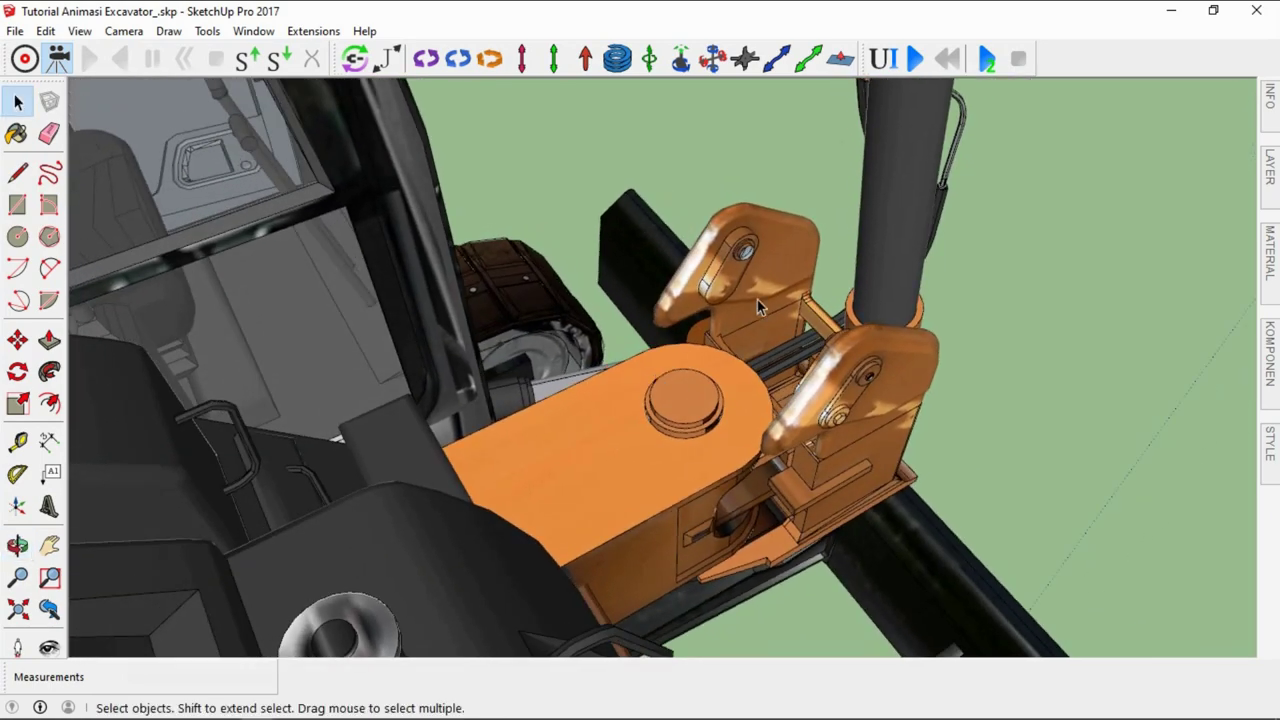
Rotate the boom mounting bracket about its pivot bolt to a new angle
click(757, 300)
key(q)
click(683, 395)
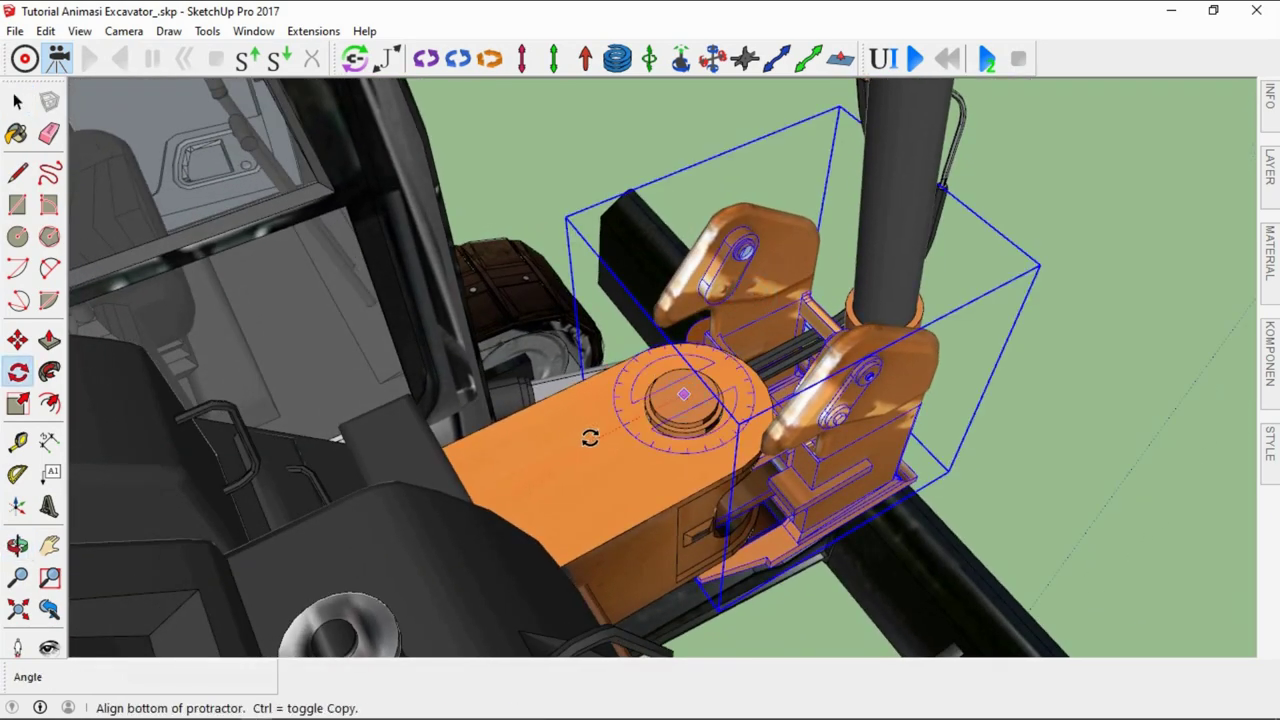
click(586, 437)
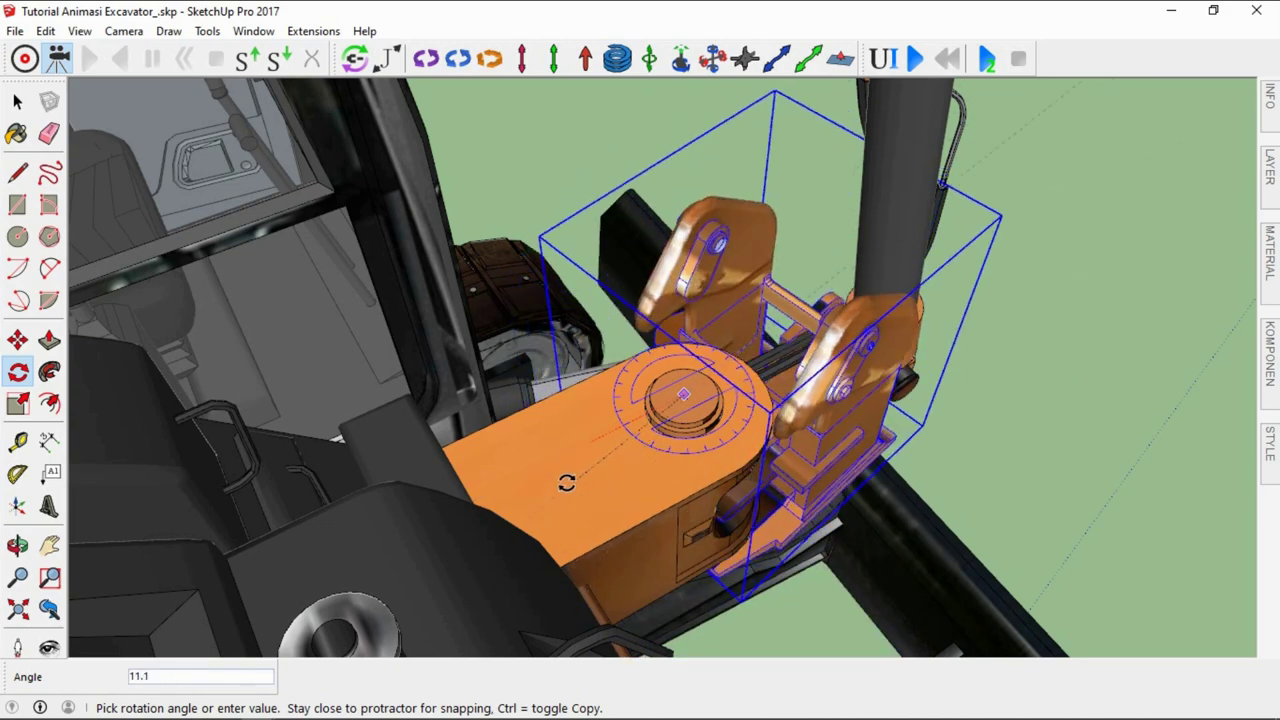
click(614, 492)
key(space)
click(545, 150)
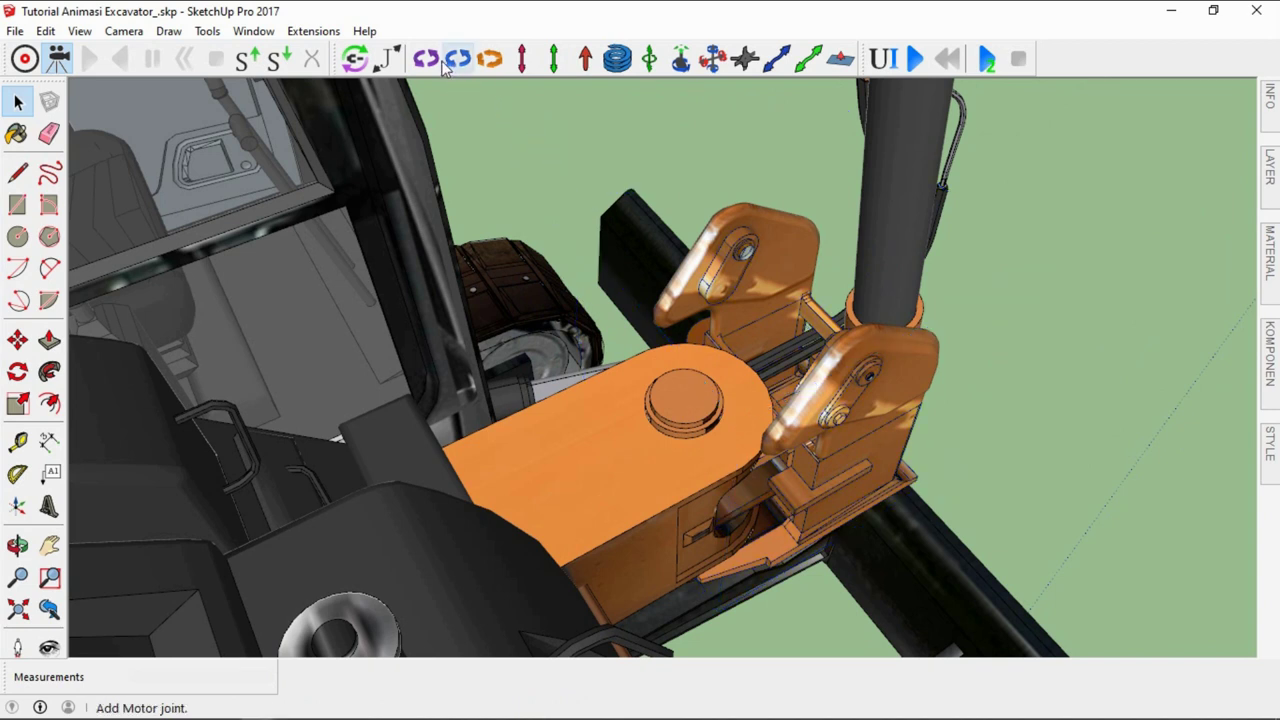
Place a servo joint on the pivot pin with its axis pointing straight up
click(490, 61)
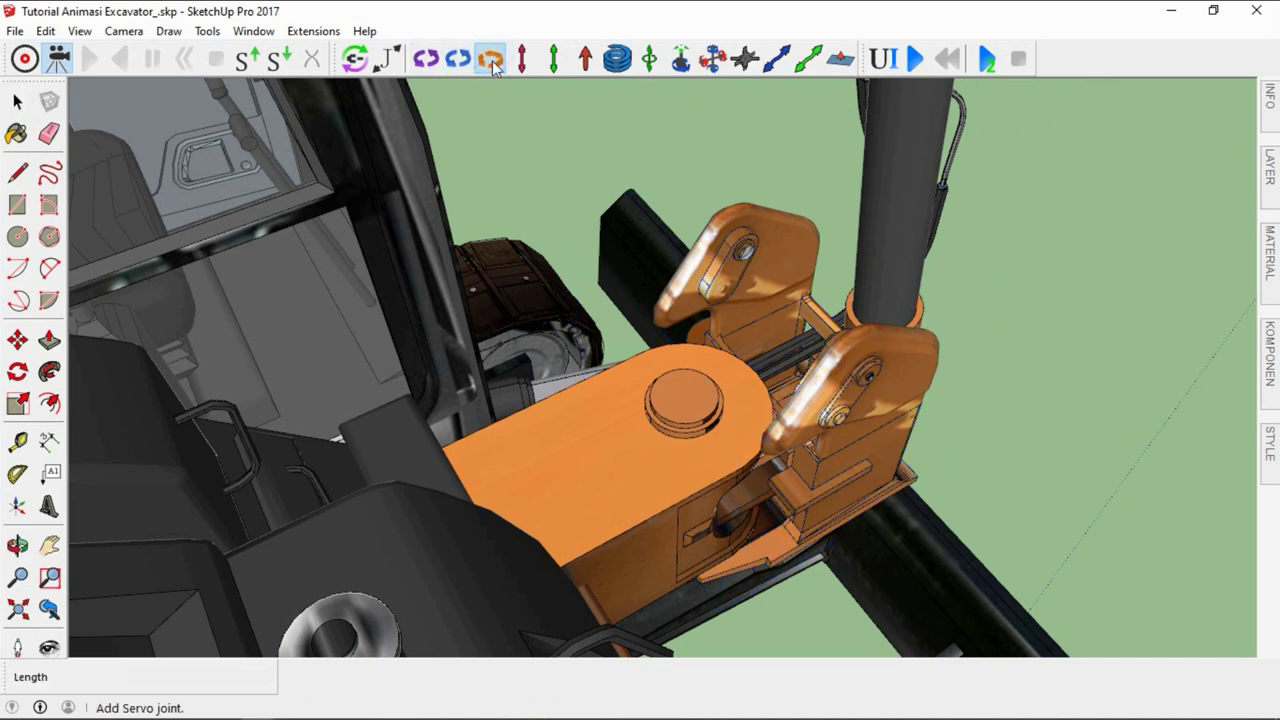
click(686, 396)
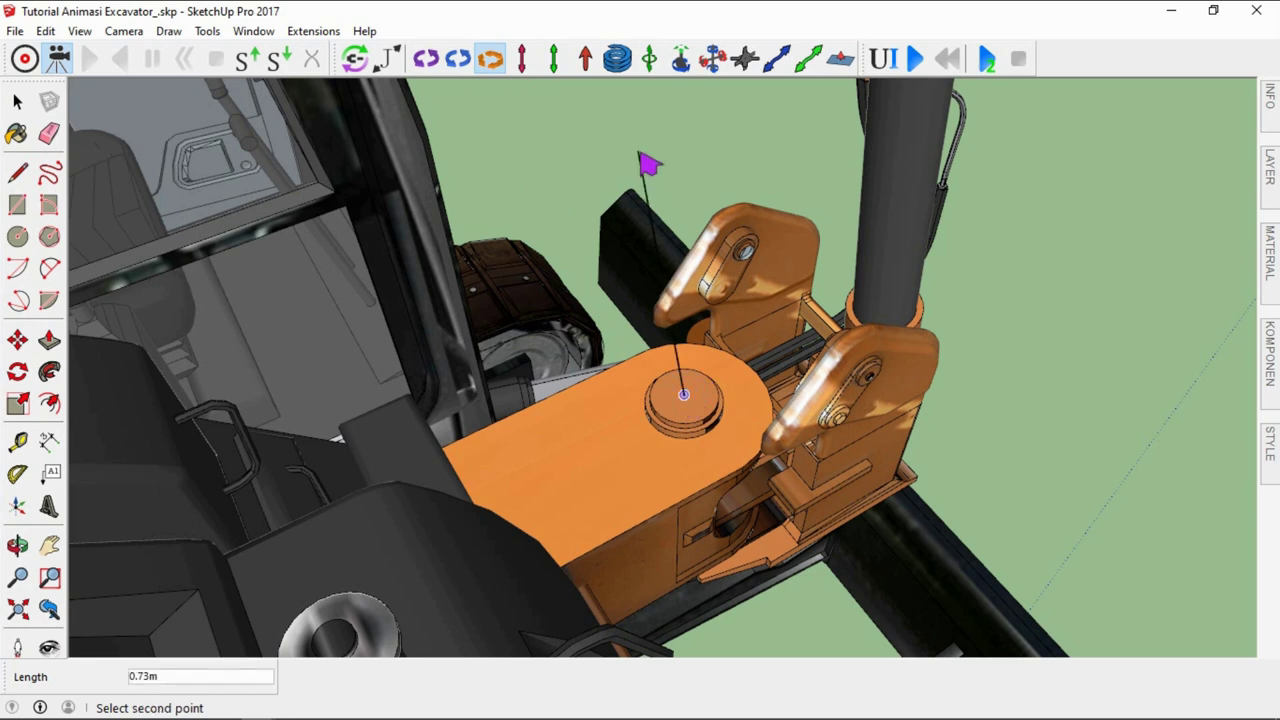
click(692, 136)
key(space)
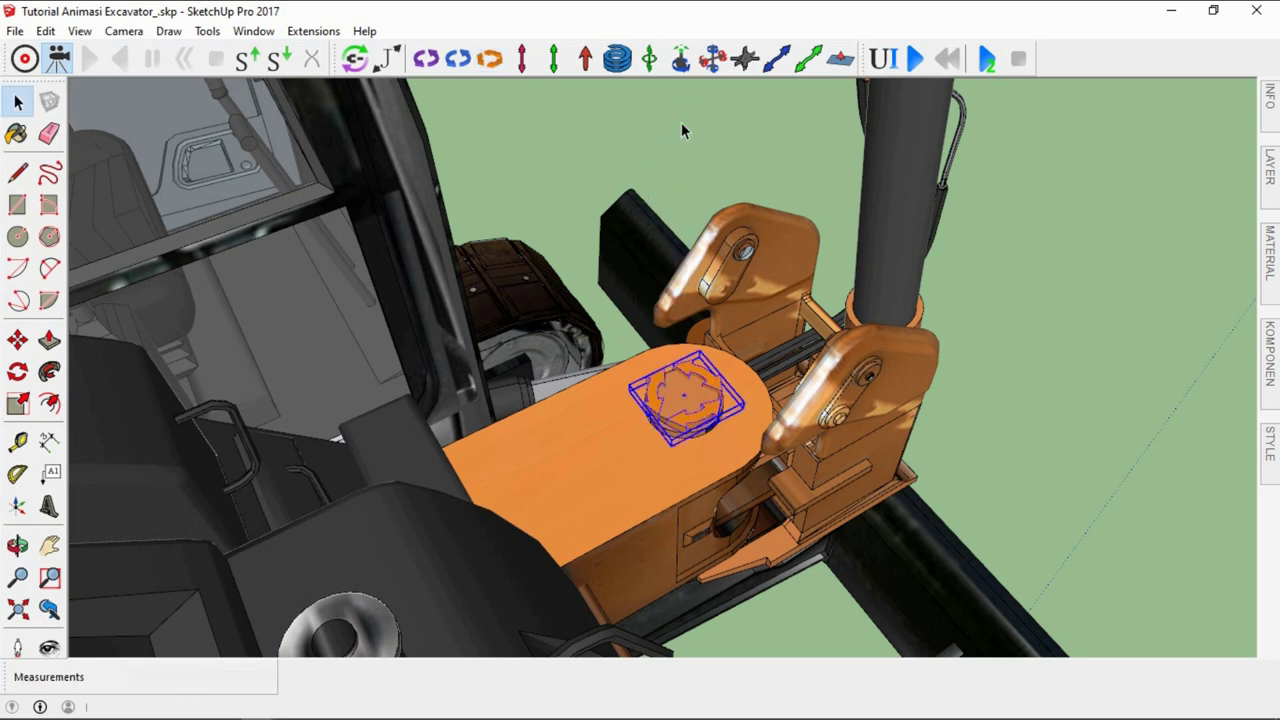
Select the new servo joint together with the orange arm
scroll(650, 413, down, 3)
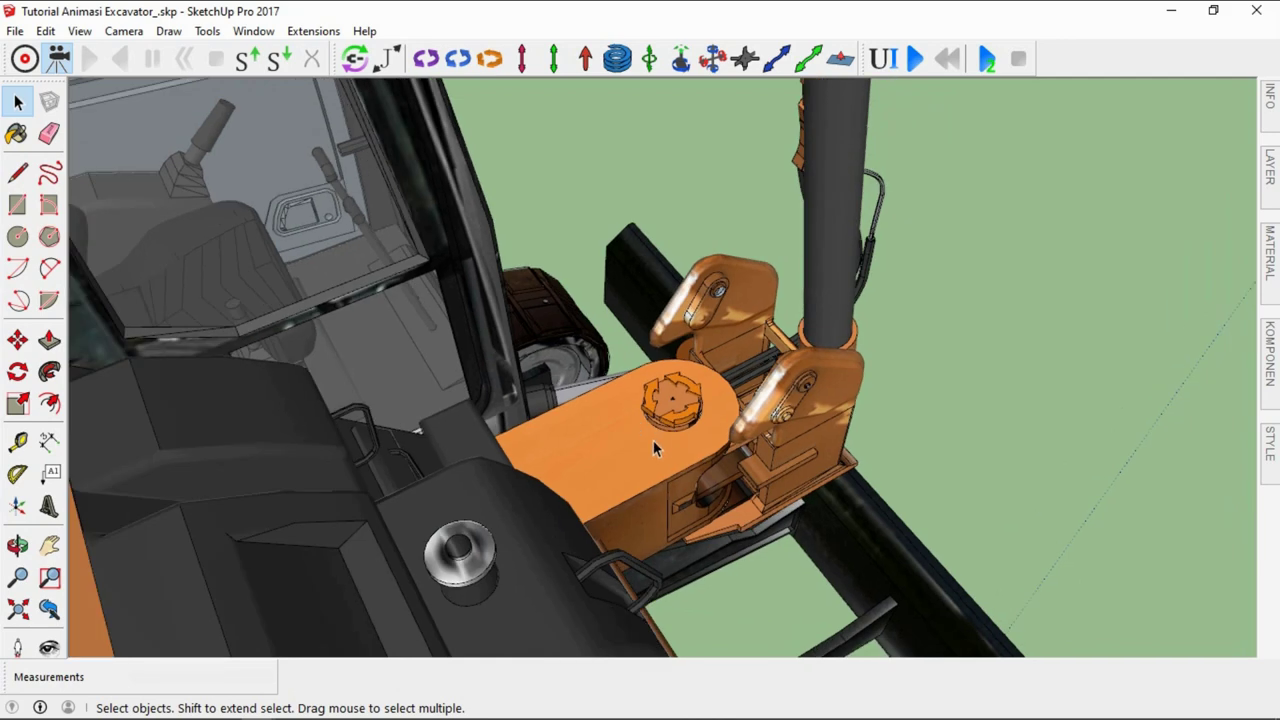
scroll(653, 440, up, 3)
scroll(668, 437, up, 3)
click(710, 397)
shift+click(766, 410)
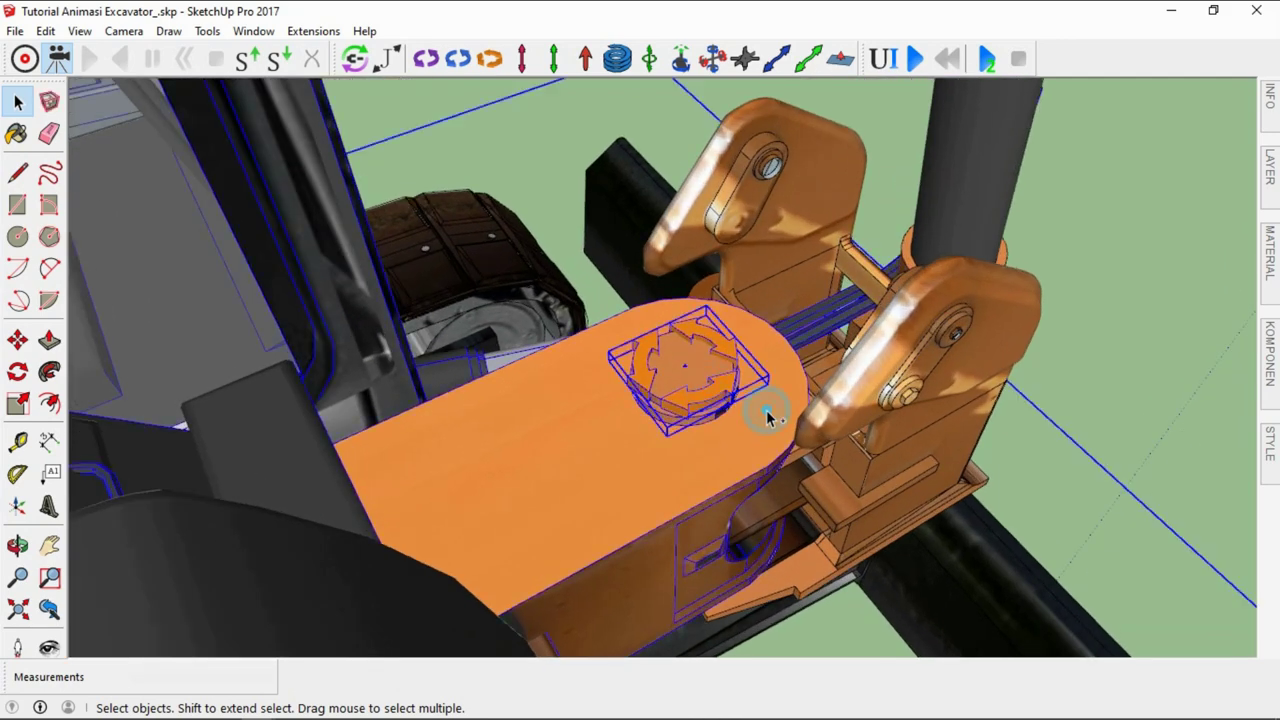
click(522, 180)
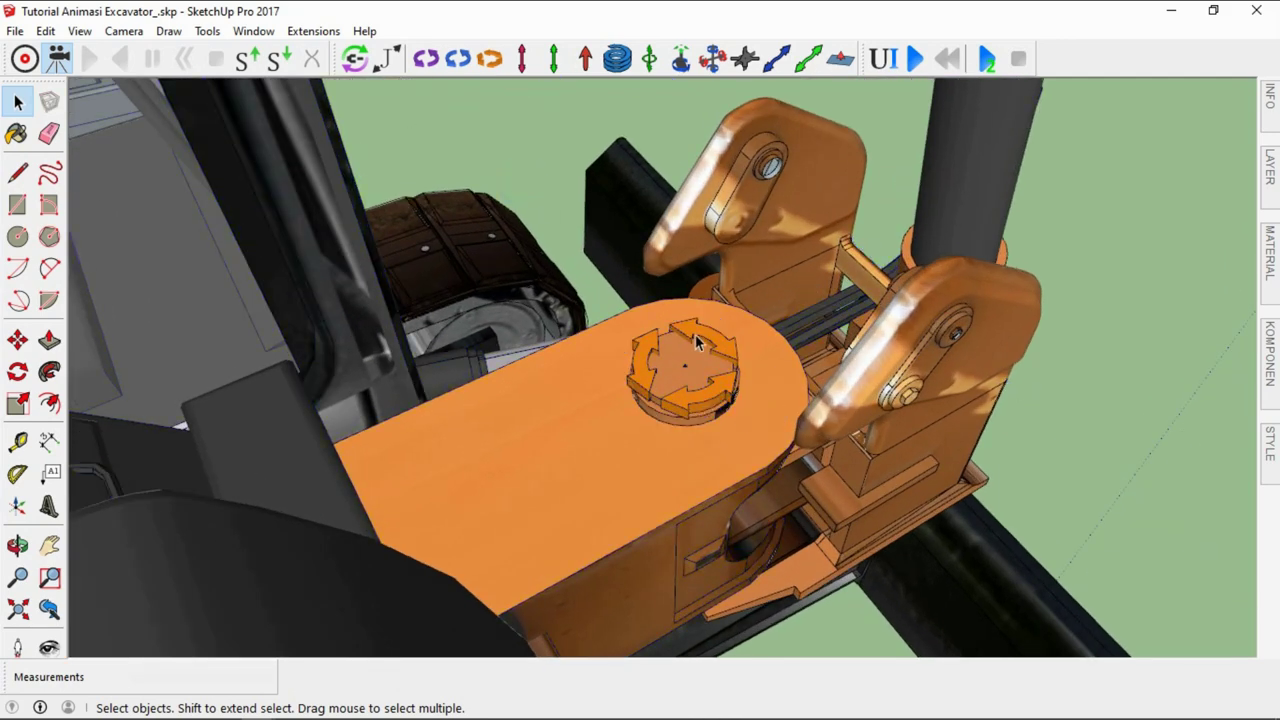
click(703, 340)
shift+click(775, 400)
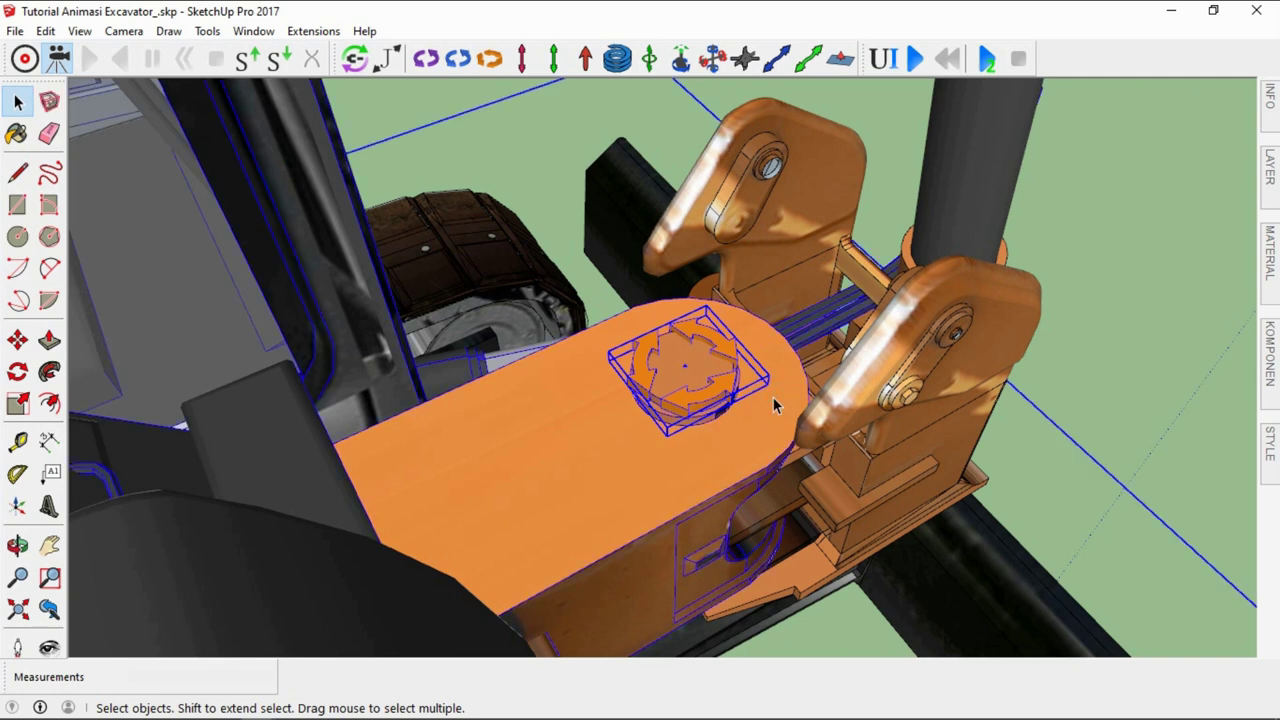
click(729, 353)
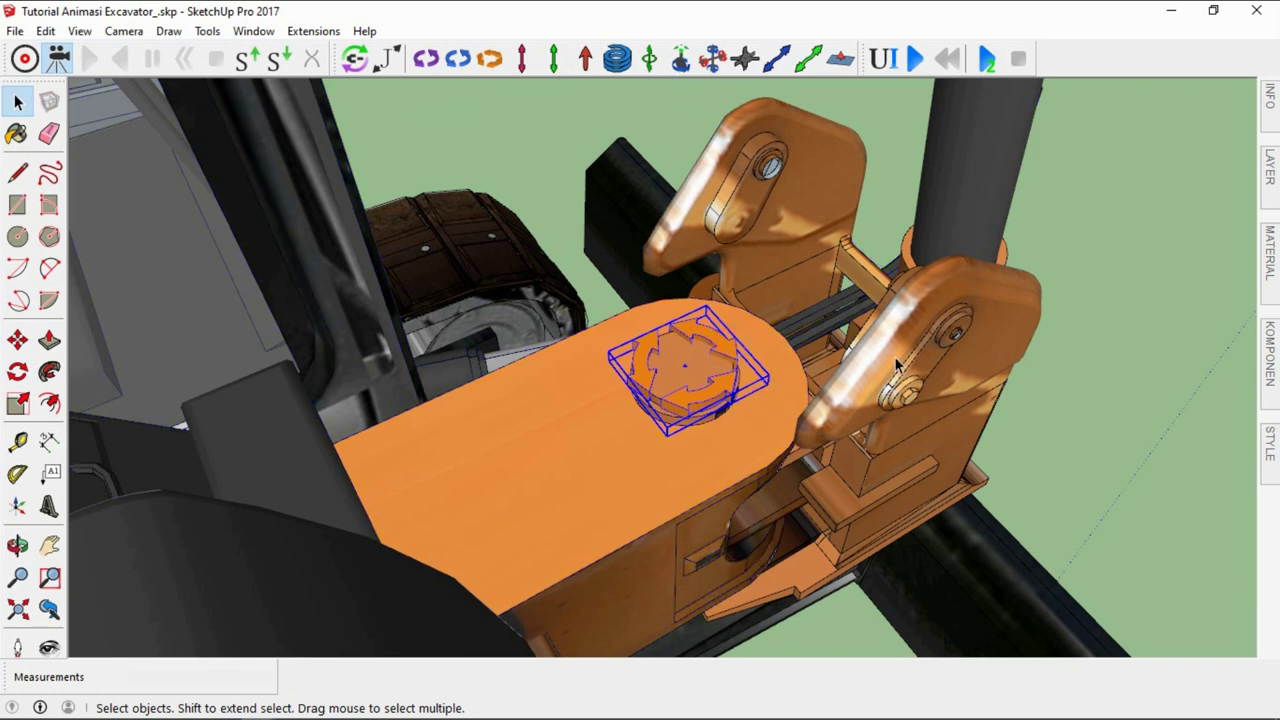
shift+click(705, 455)
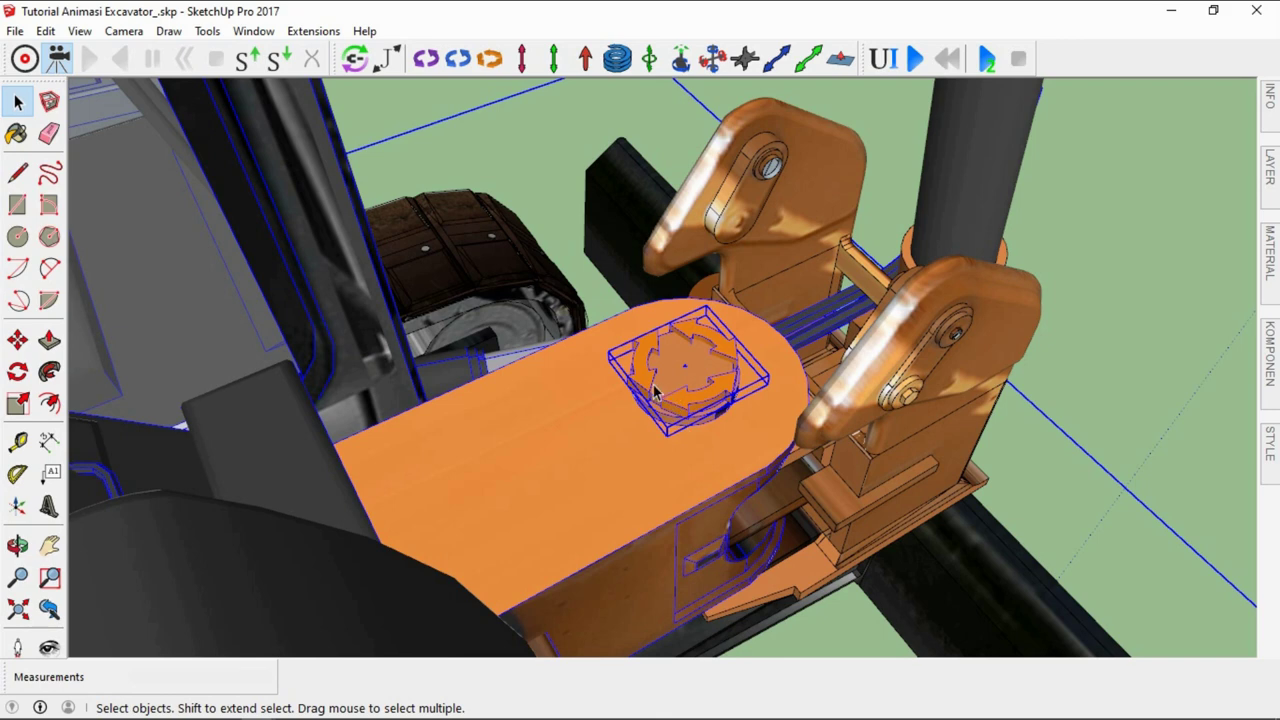
Group the servo joint with the orange arm, then edit the group and select the servo
right_click(608, 392)
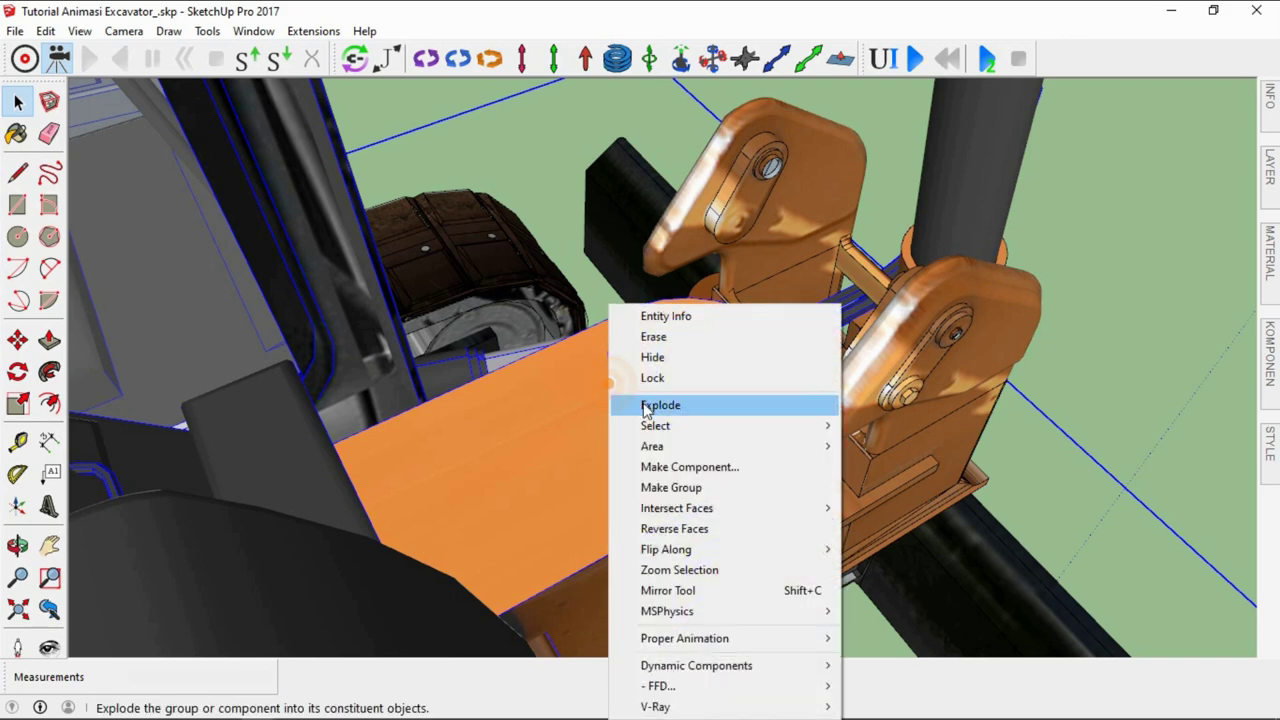
click(678, 489)
mouse_move(581, 457)
middle_down()
mouse_move(648, 458)
mouse_move(680, 413)
middle_up()
scroll(675, 327, up, 2)
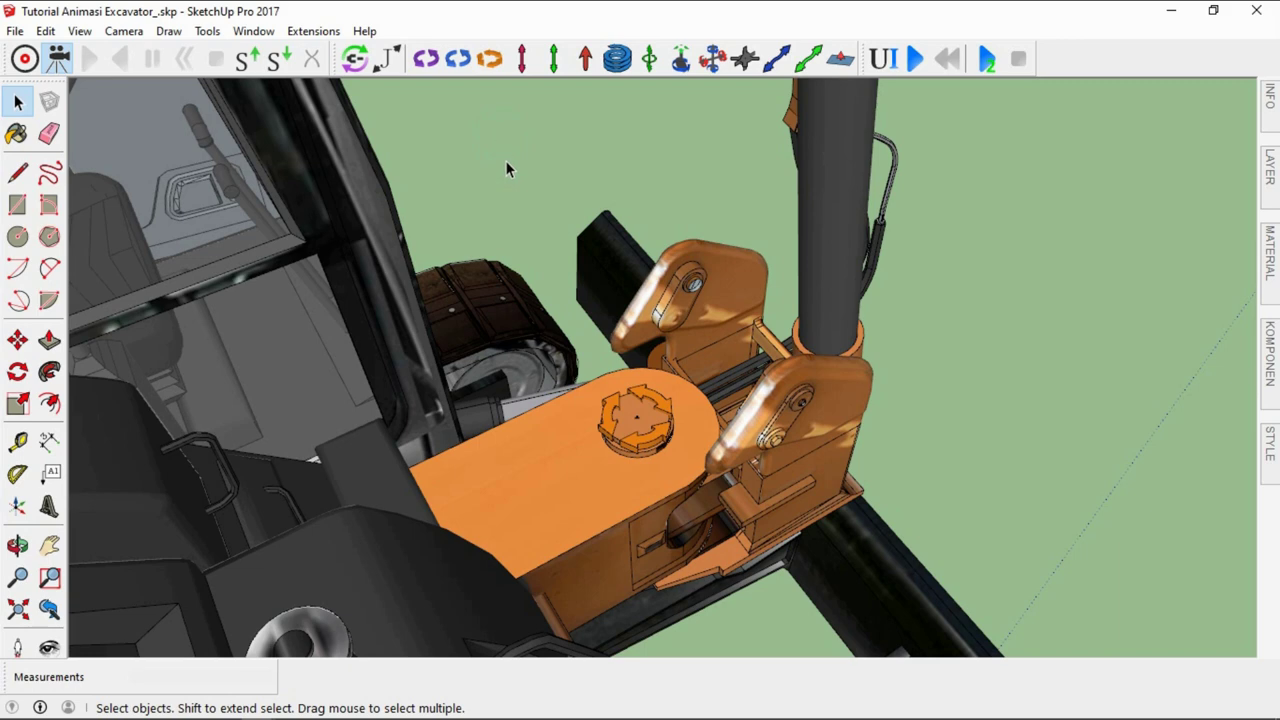
right_click(645, 398)
click(690, 420)
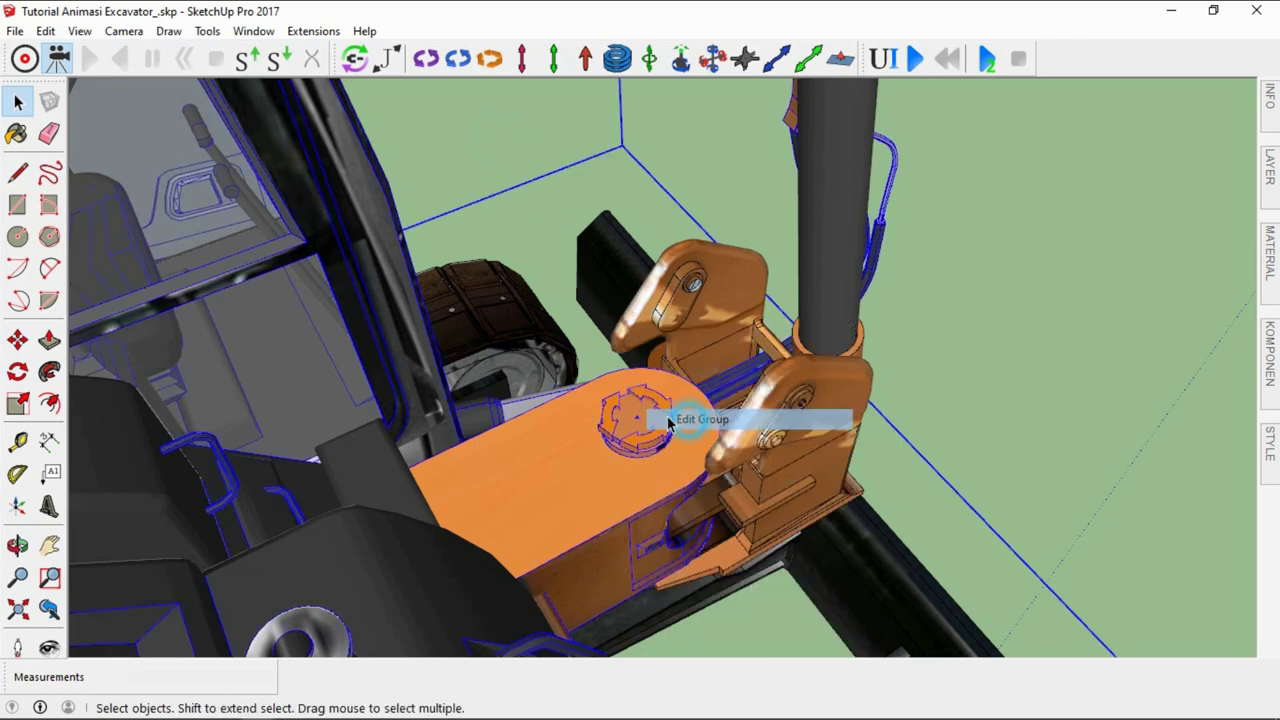
click(645, 402)
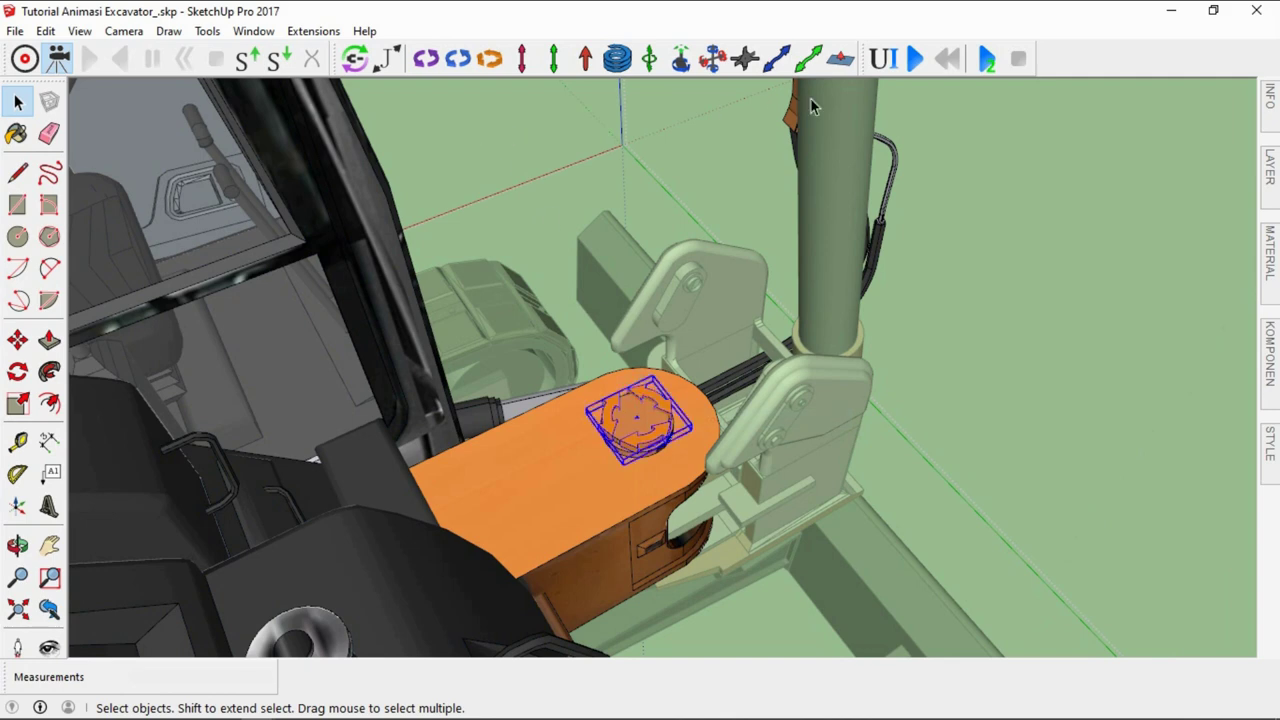
Name the servo joint 'arm1' in the MSPhysics joint settings
click(882, 58)
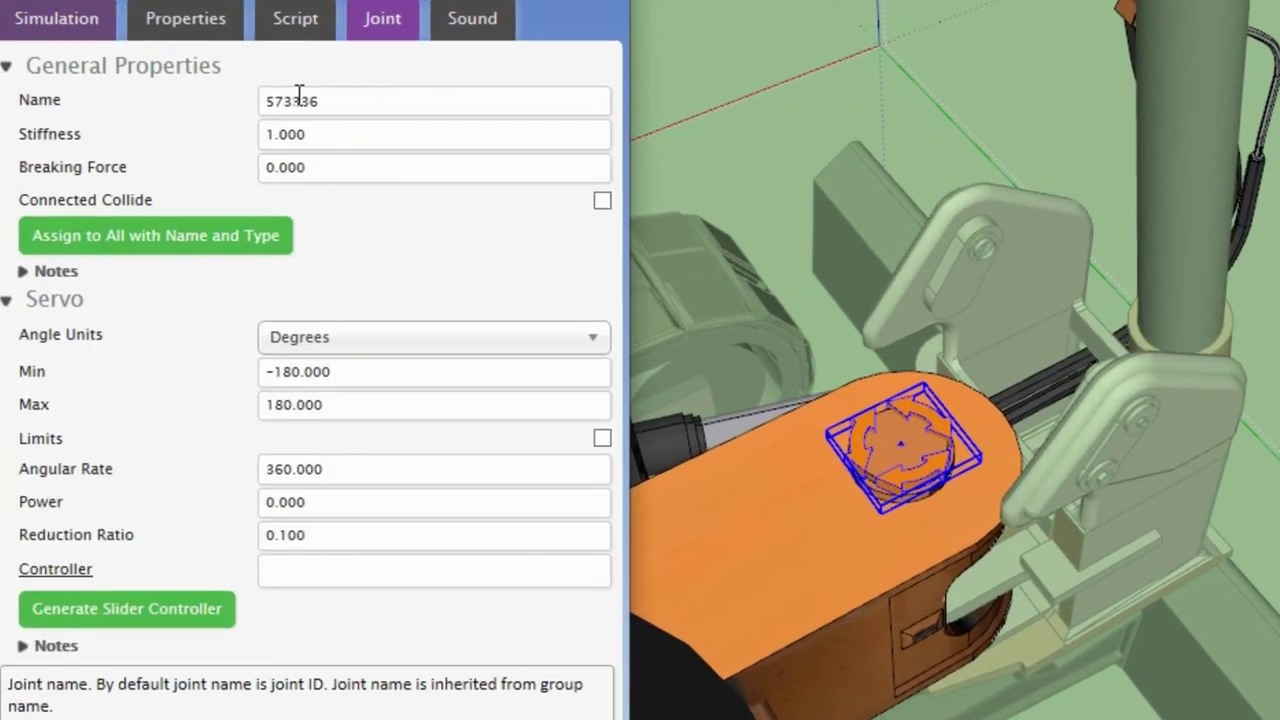
double_click(335, 100)
text(a)
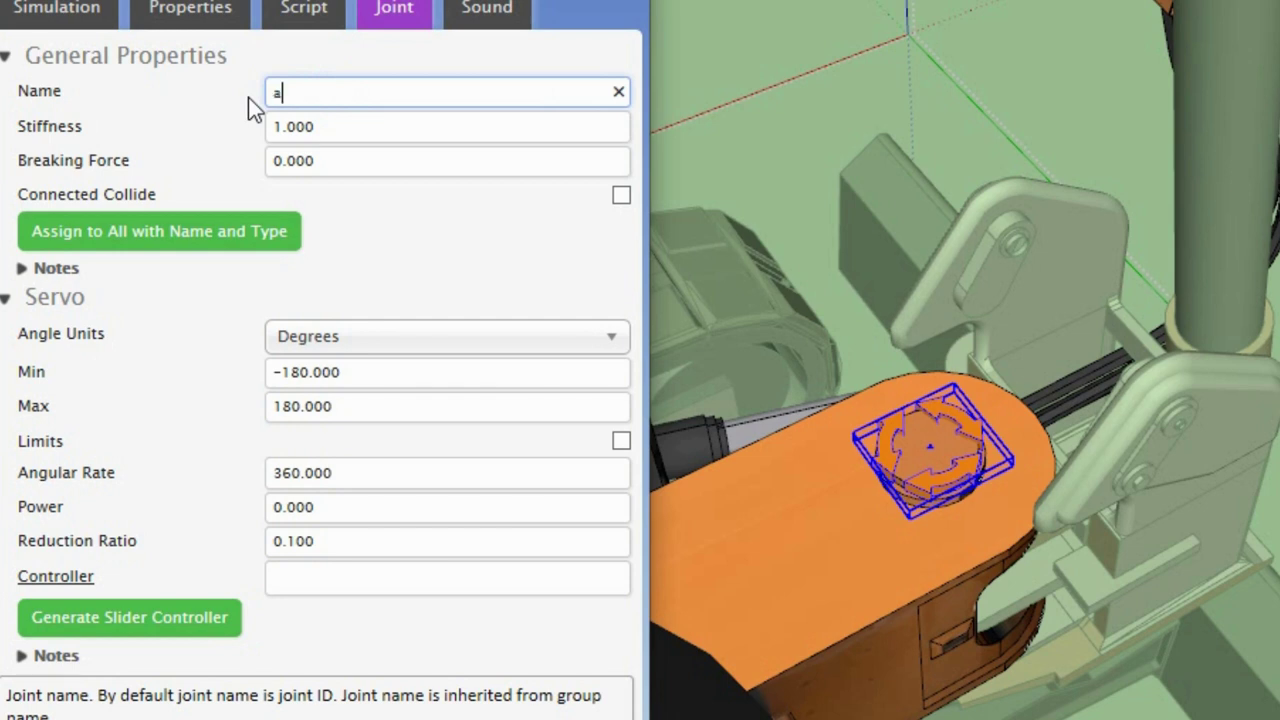
text(rm1)
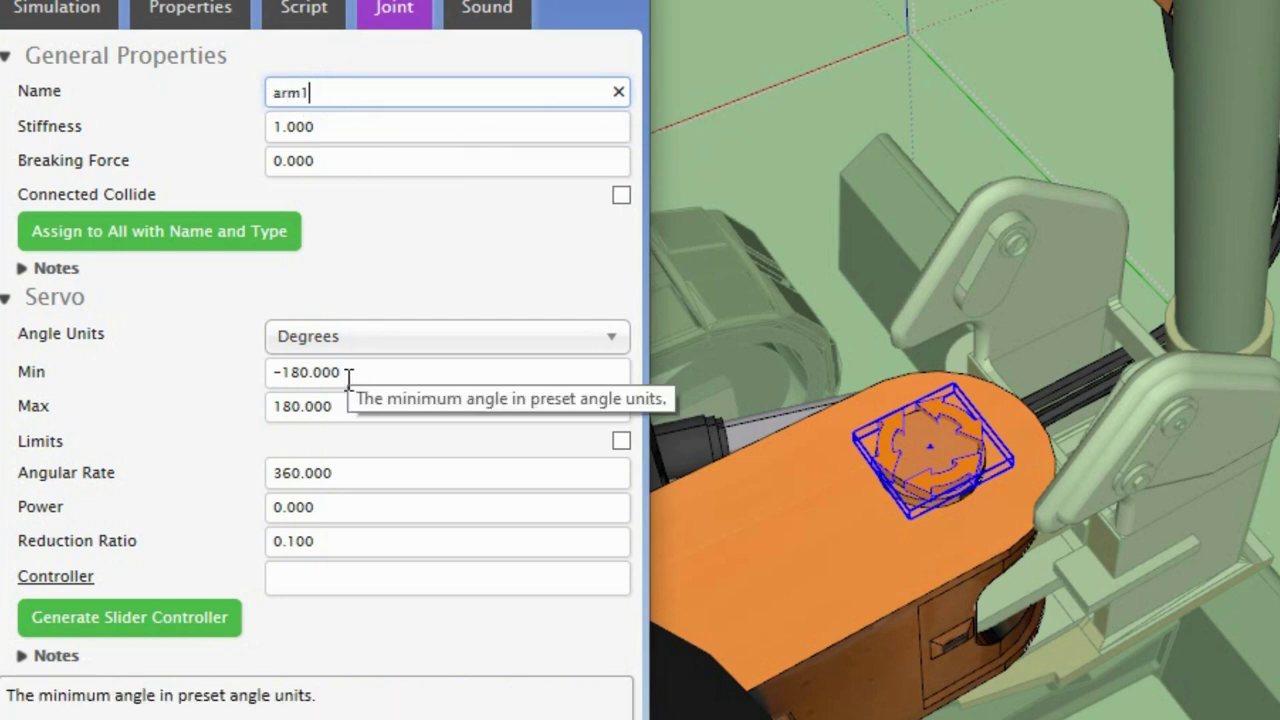
Limit the servo angle from -30 to 0 and turn on Limits
drag(345, 372, 285, 380)
click(313, 373)
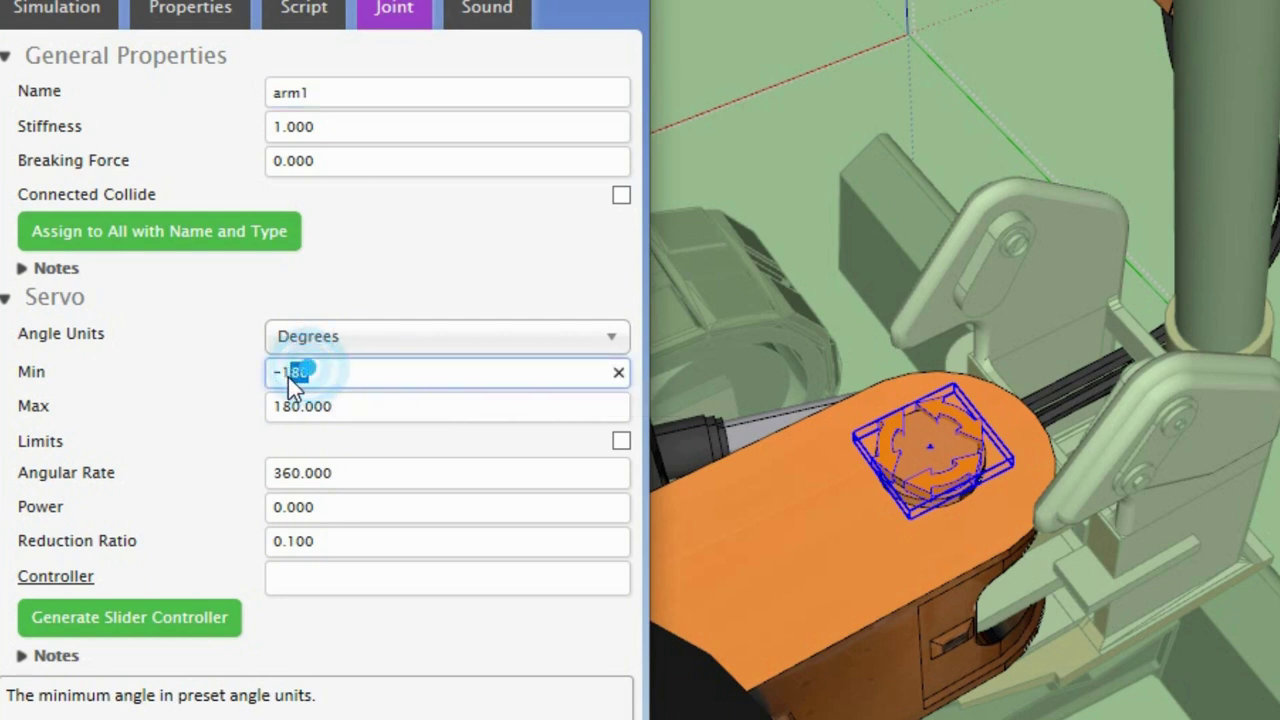
text(-30)
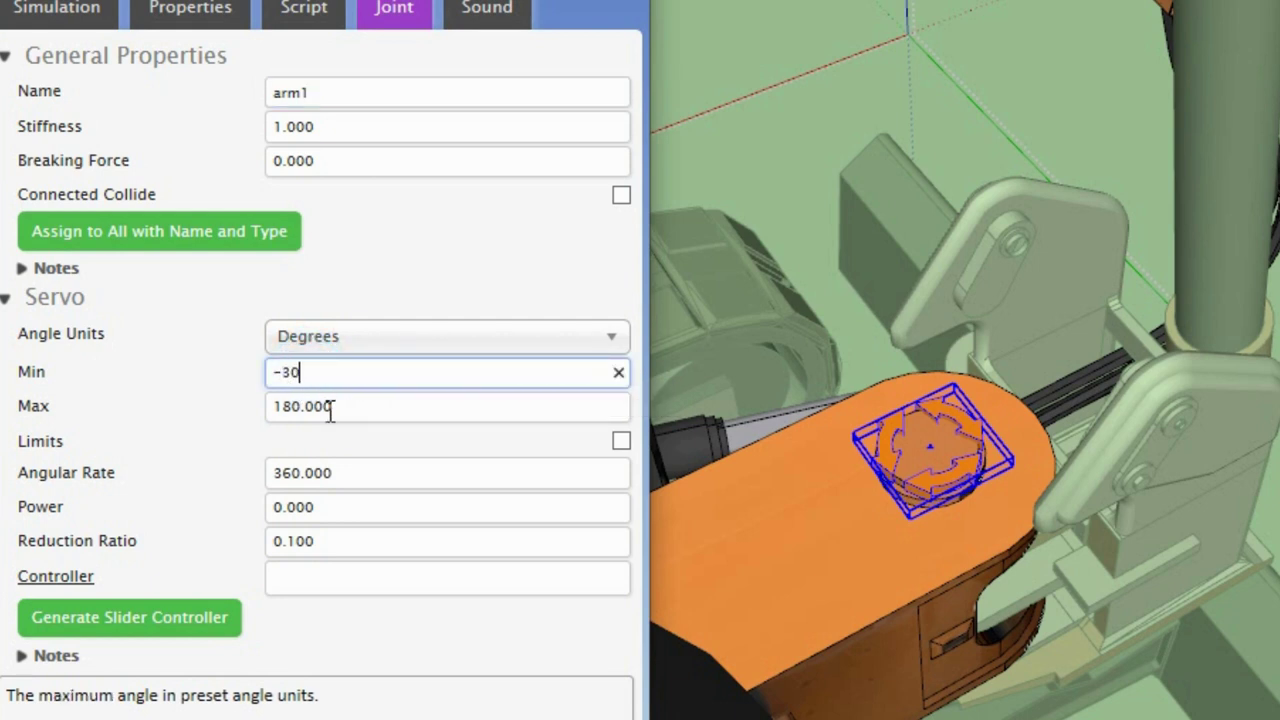
click(330, 407)
drag(313, 405, 260, 405)
text(0)
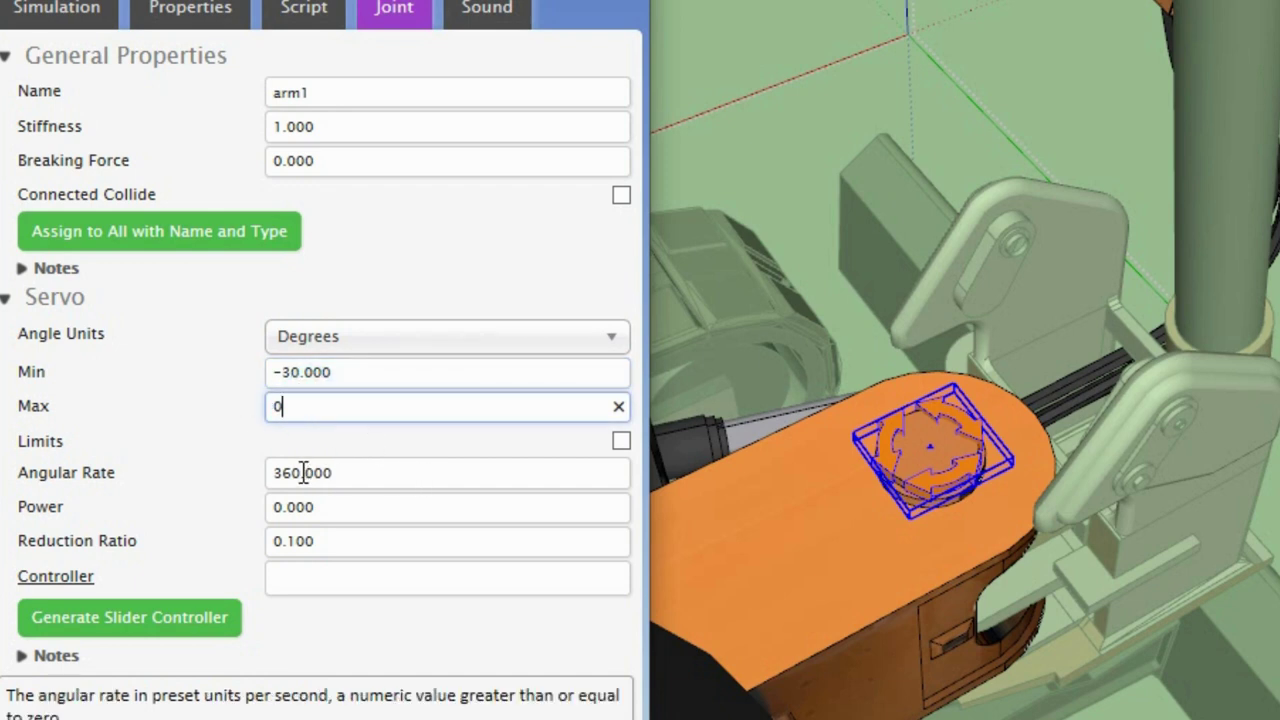
click(620, 441)
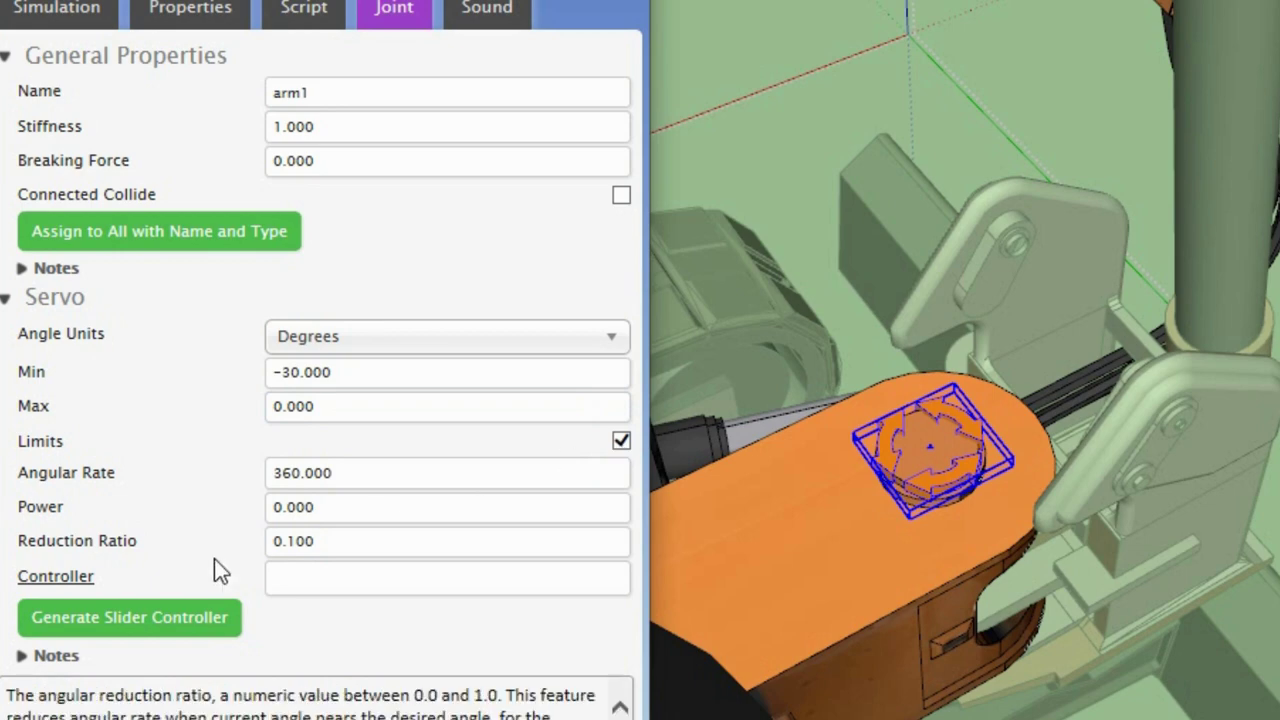
Set the reduction ratio to 1 and generate a slider controller for arm1
drag(327, 541, 251, 556)
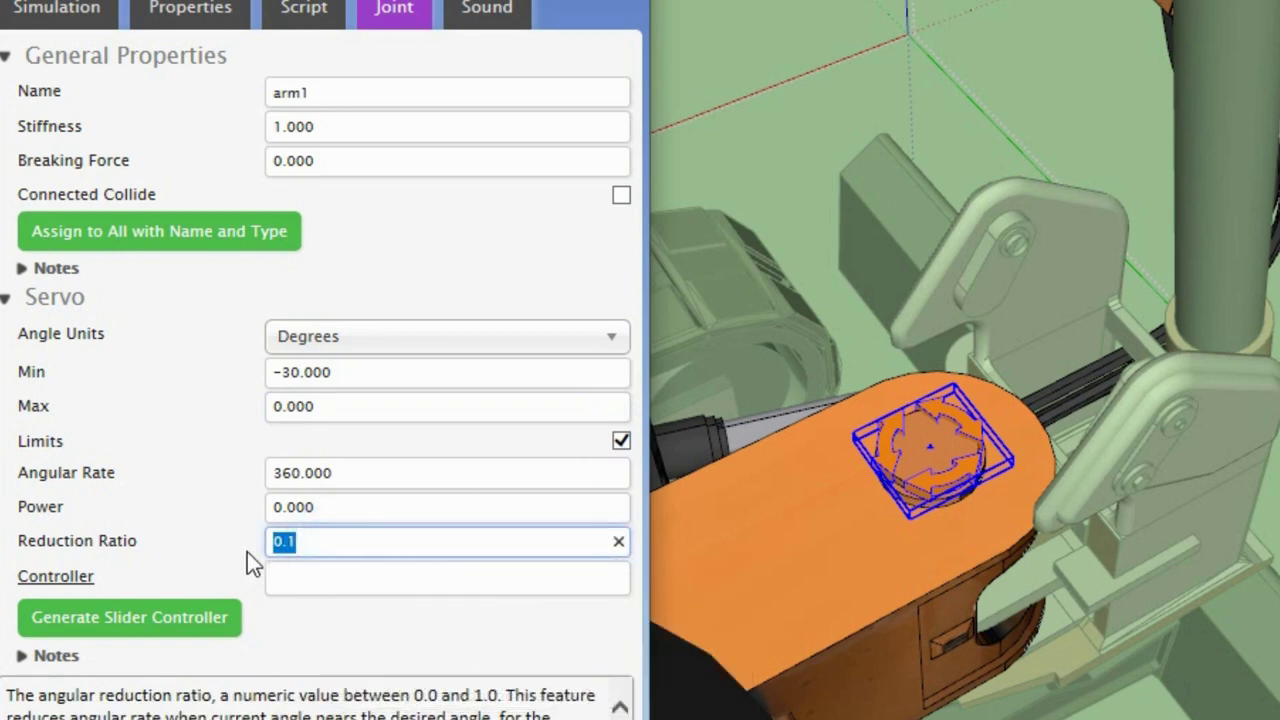
text(1)
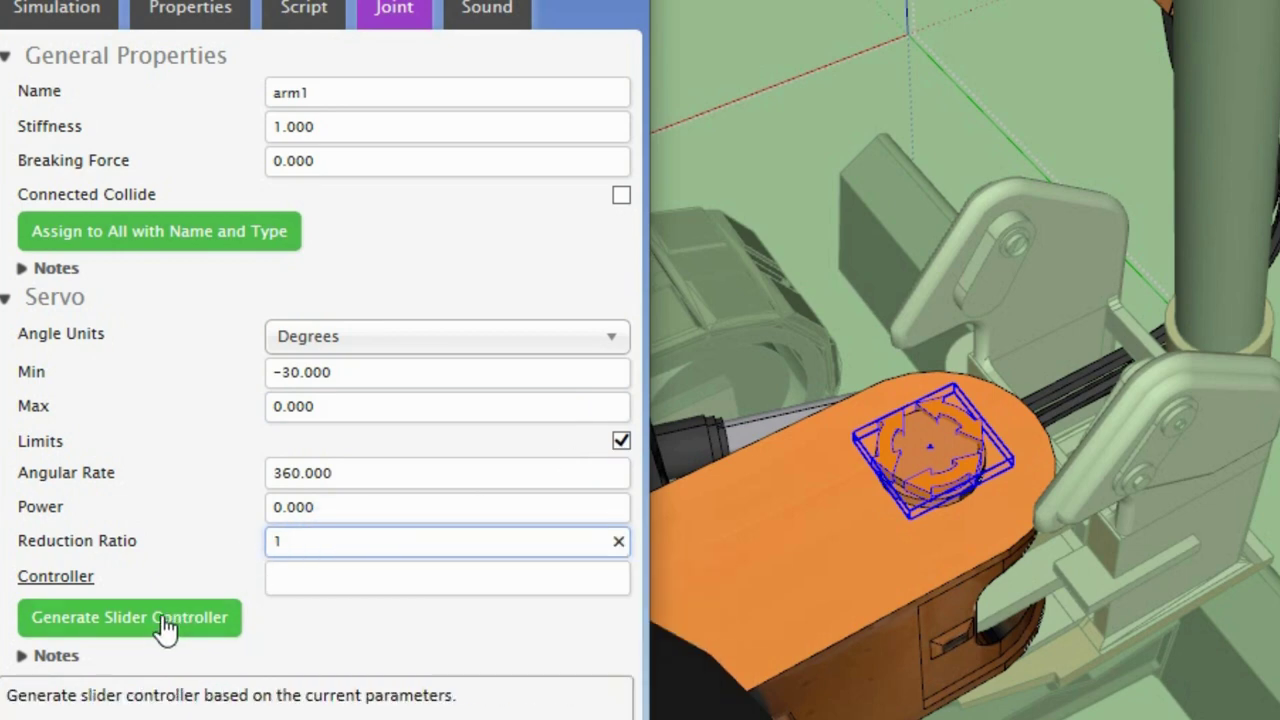
click(150, 625)
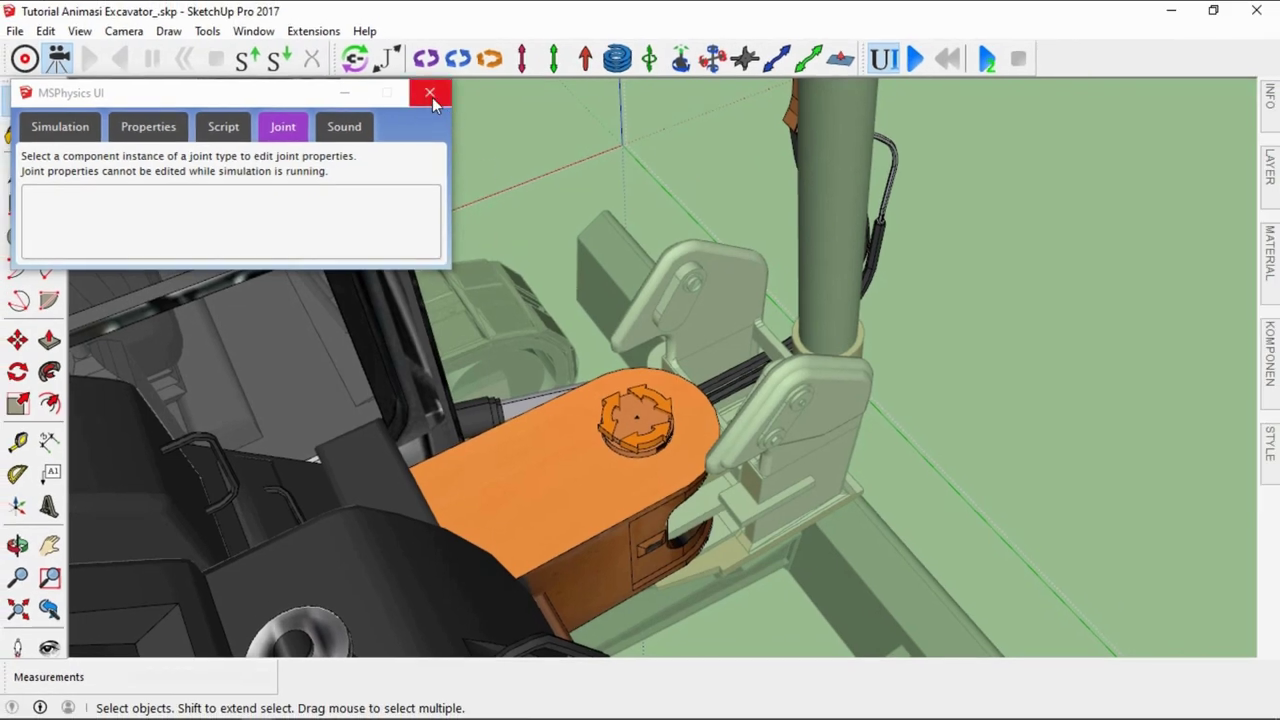
Connect the arm1 servo joint to the front boom bracket
click(430, 95)
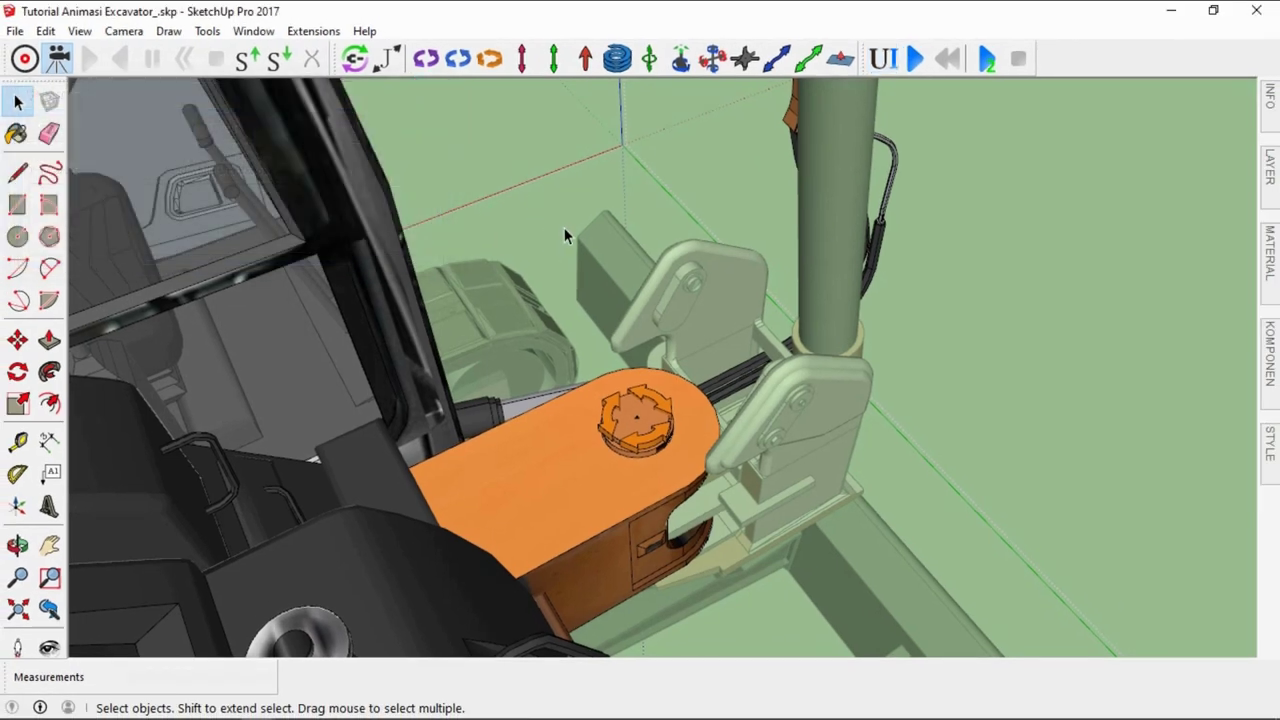
click(355, 58)
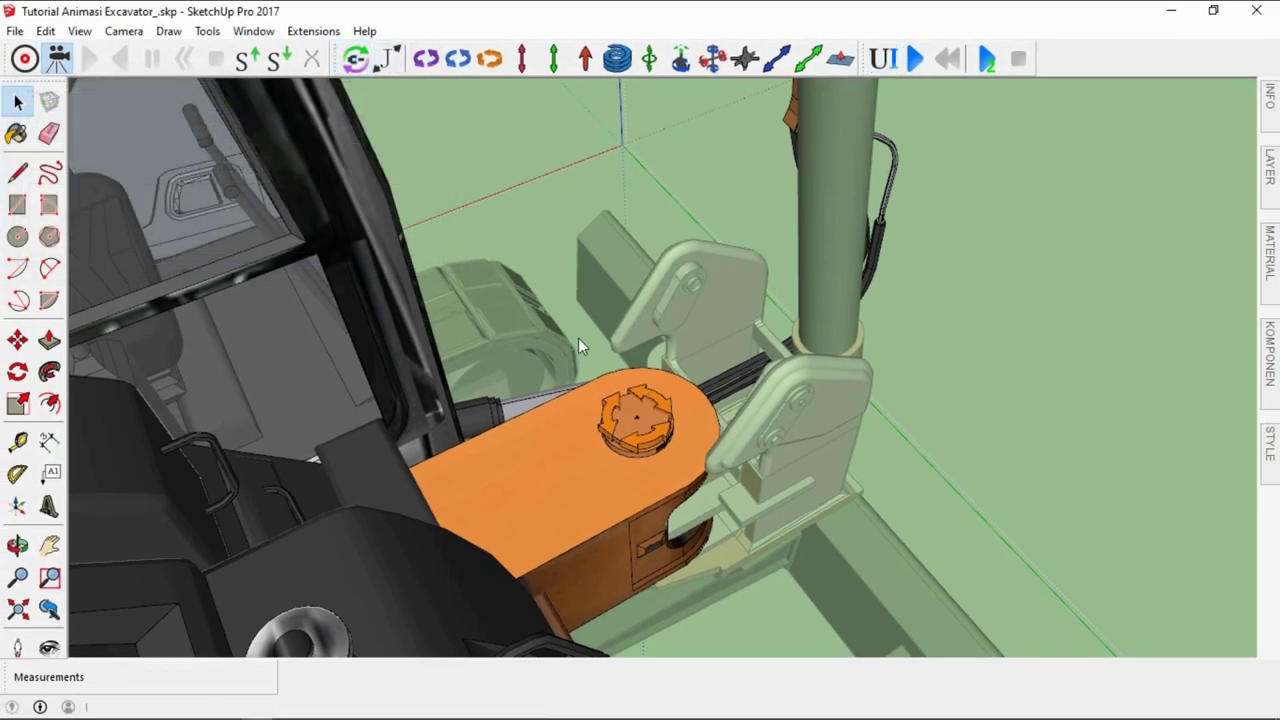
click(614, 405)
middle_drag(609, 417, 683, 328)
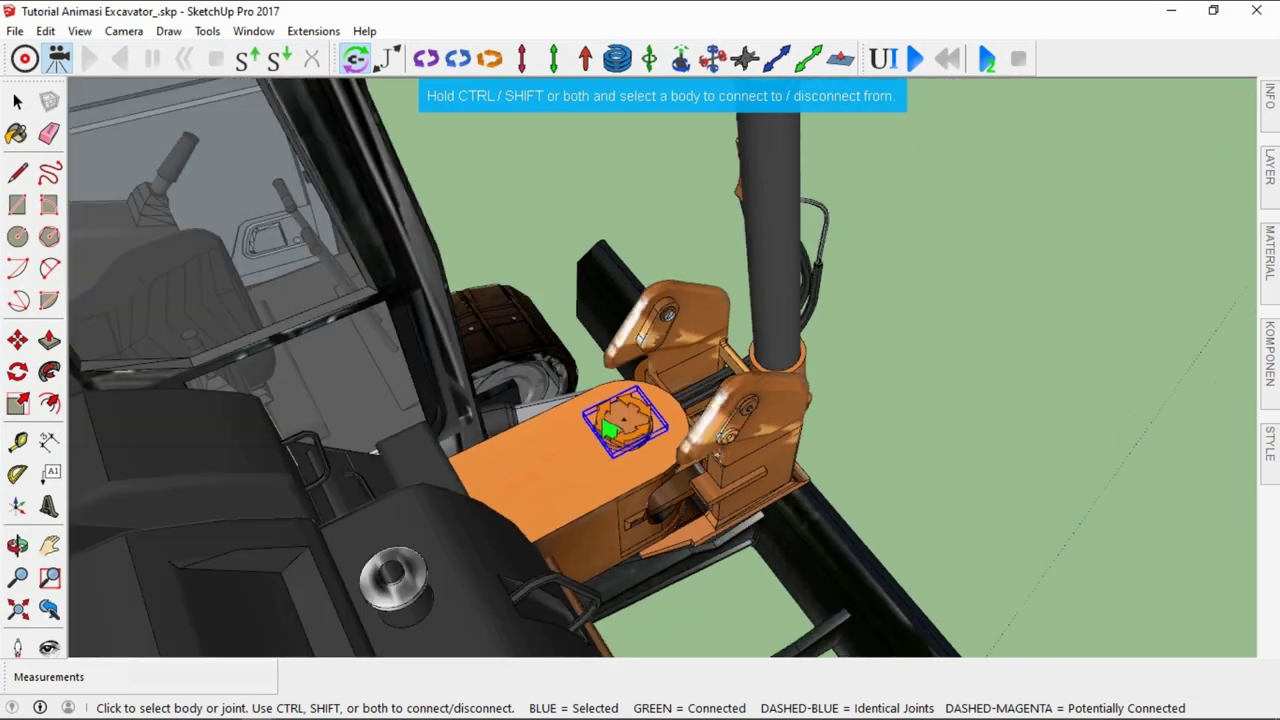
ctrl+click(690, 324)
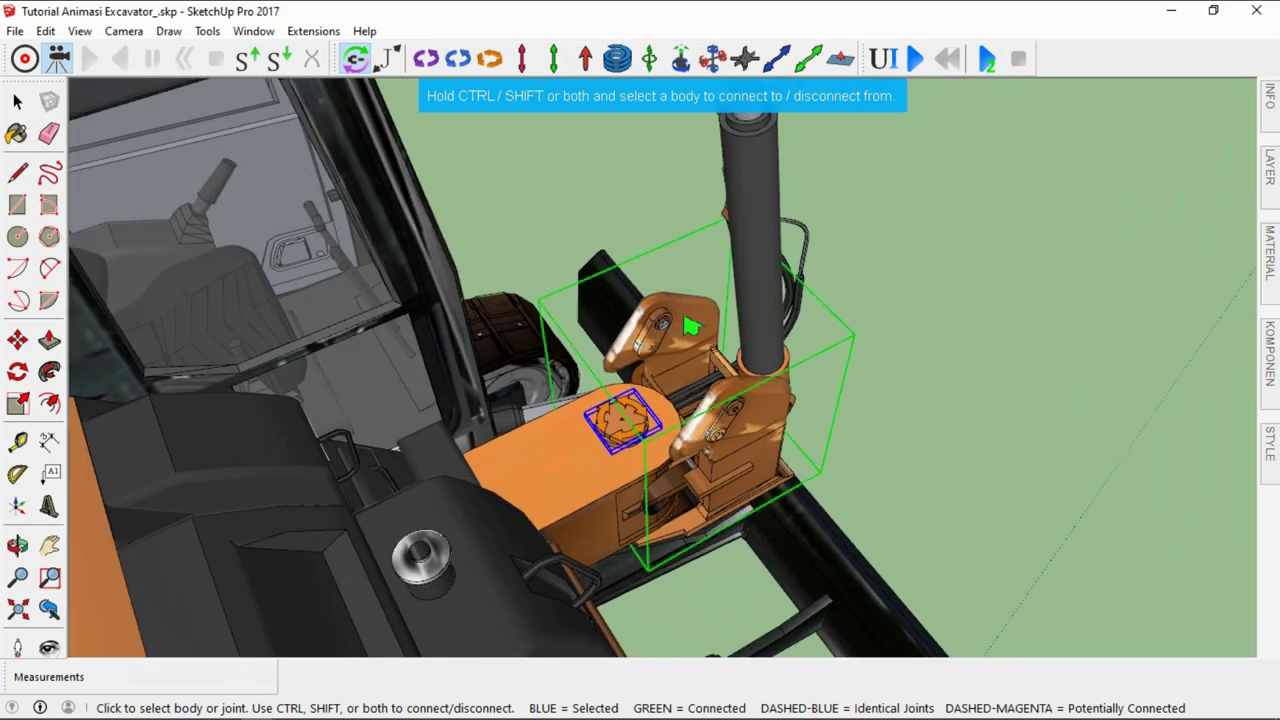
key(space)
mouse_move(687, 321)
middle_down()
mouse_move(668, 457)
mouse_move(538, 442)
middle_up()
scroll(538, 442, down, 2)
scroll(555, 450, down, 1)
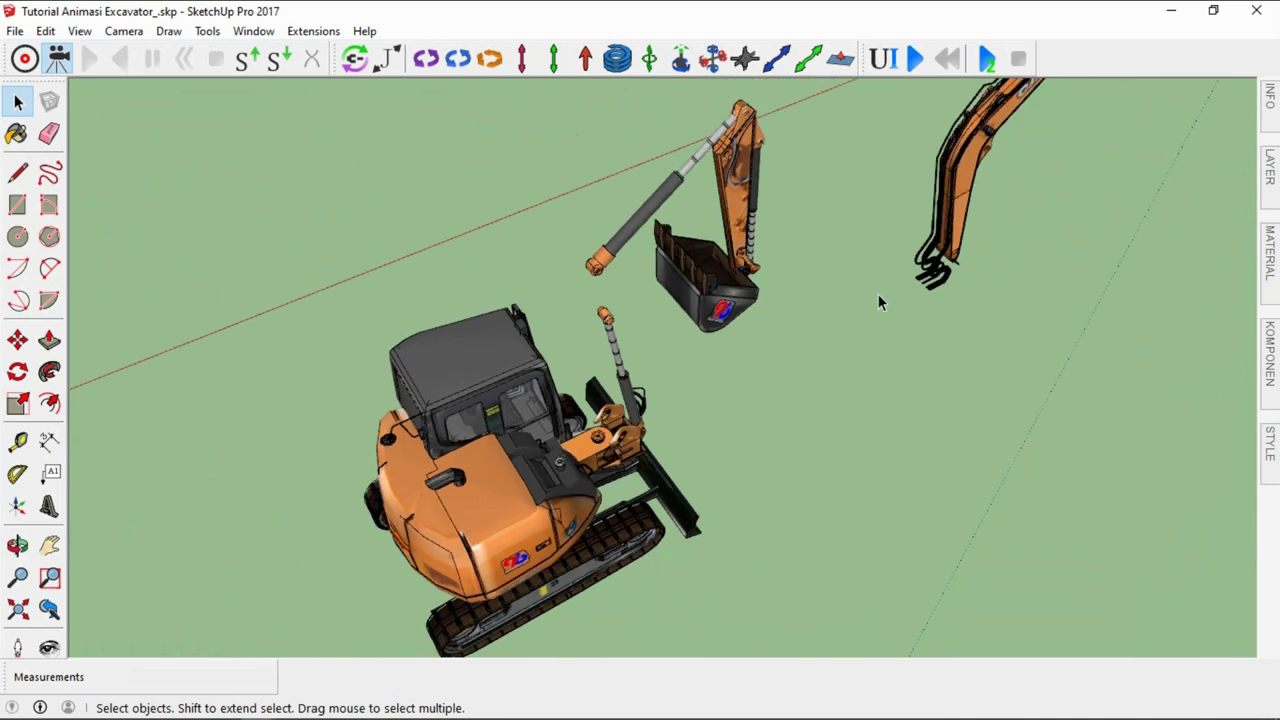
click(960, 228)
key(m)
click(975, 329)
text(5)
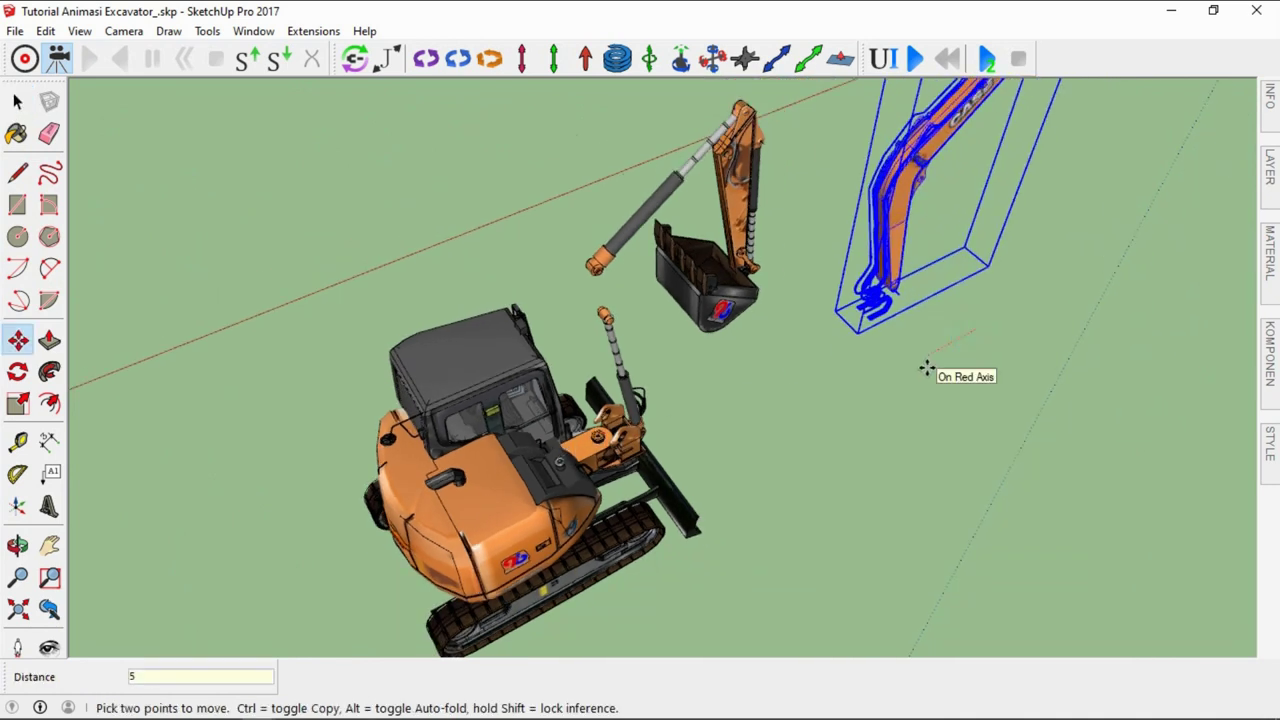
key(Return)
key(space)
click(900, 366)
scroll(871, 391, up, 3)
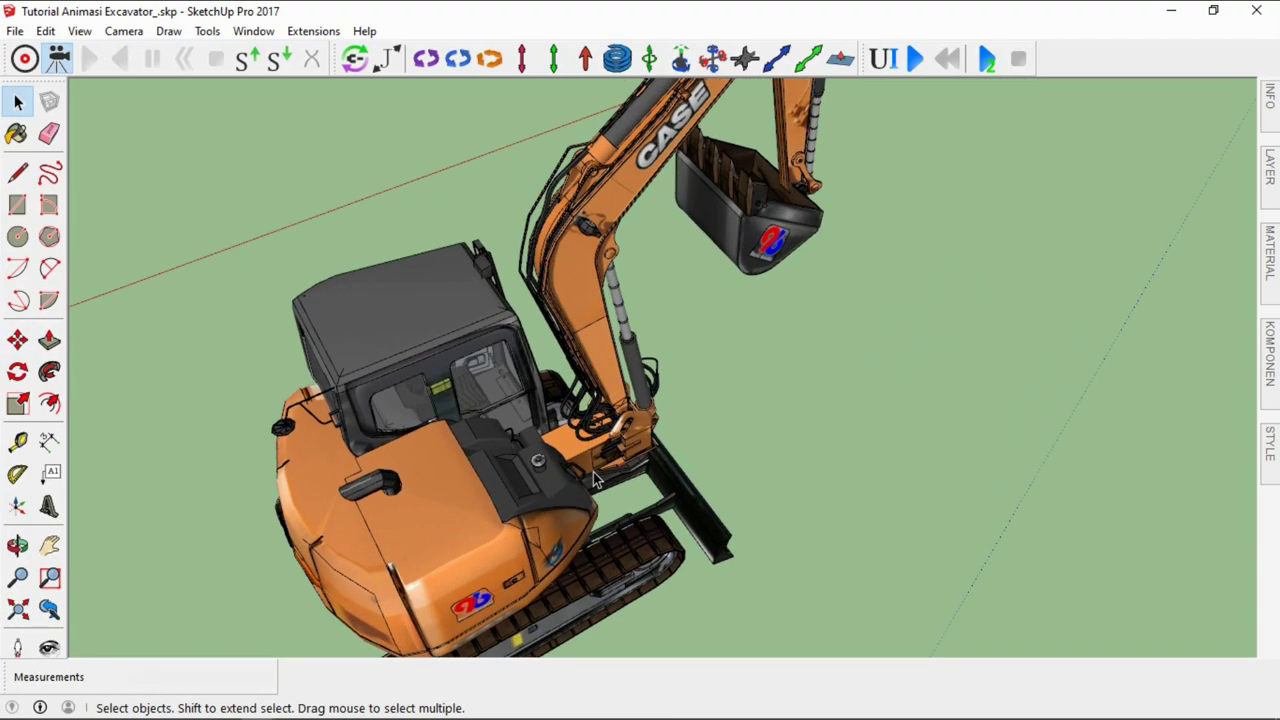
scroll(871, 391, up, 3)
middle_drag(495, 385, 620, 432)
scroll(612, 422, up, 3)
scroll(620, 432, down, 2)
scroll(605, 505, down, 2)
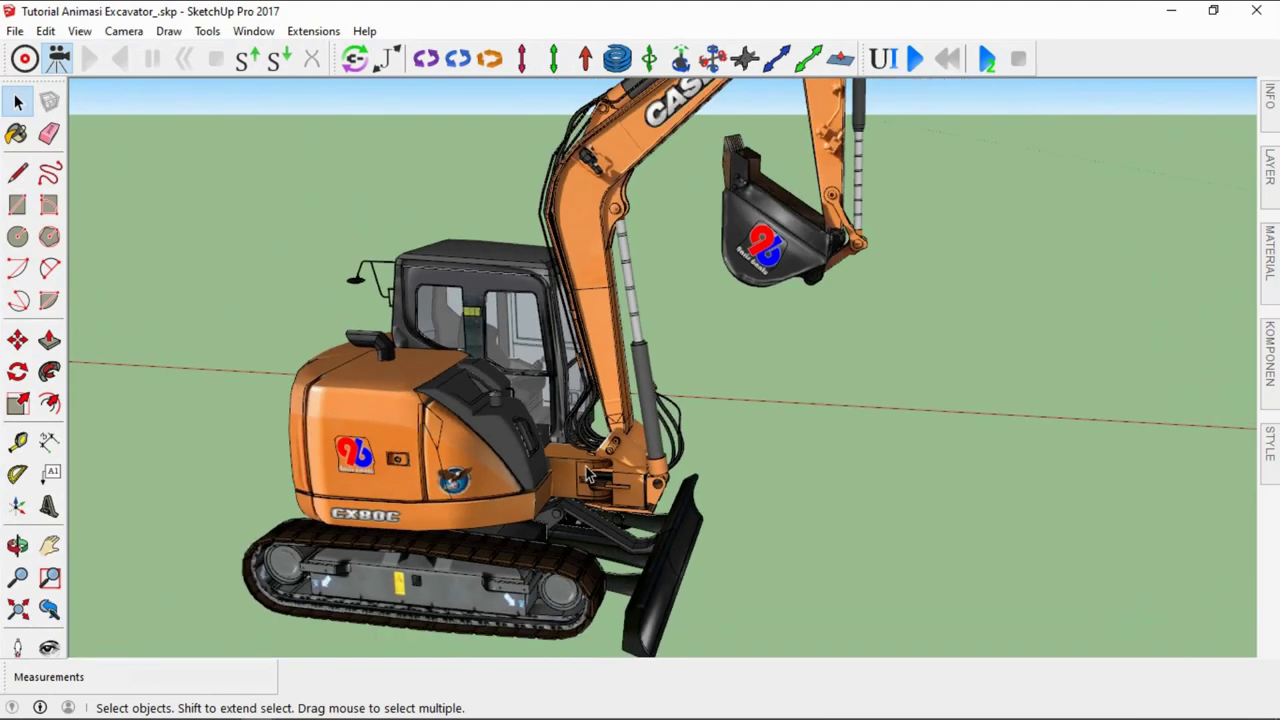
scroll(592, 460, down, 1)
scroll(592, 460, down, 2)
click(587, 245)
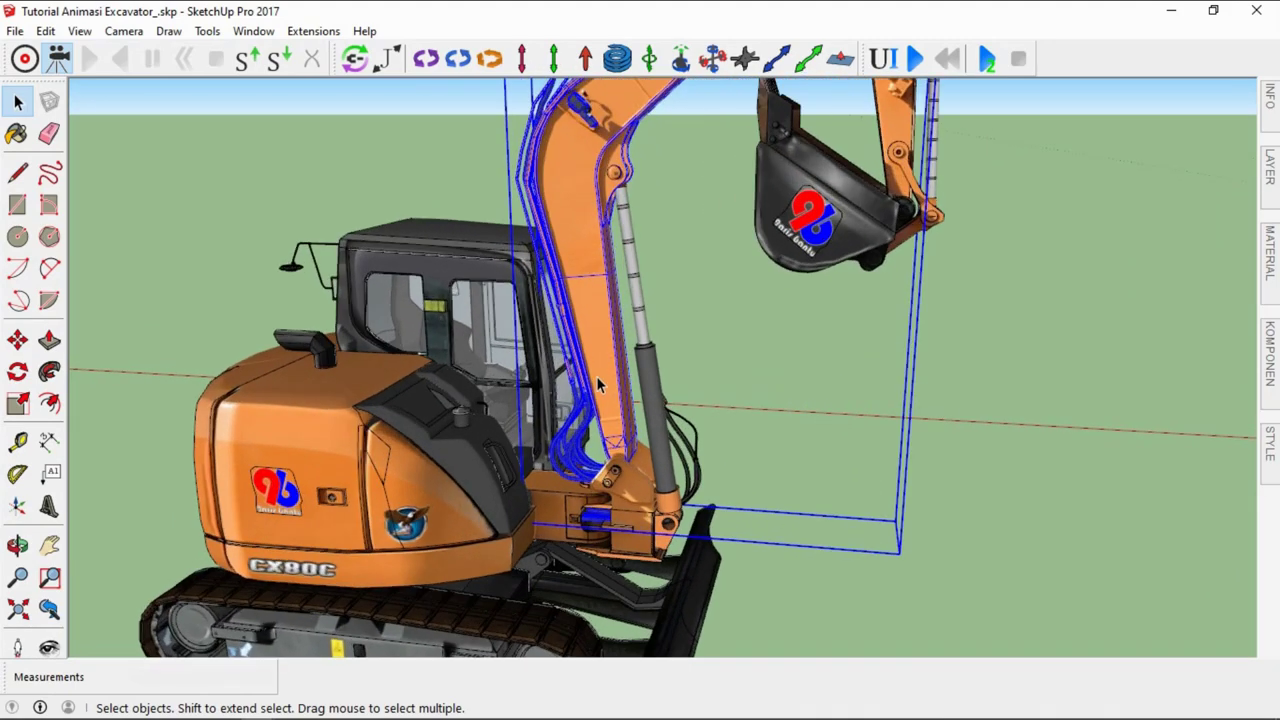
middle_drag(596, 376, 493, 427)
scroll(632, 440, up, 1)
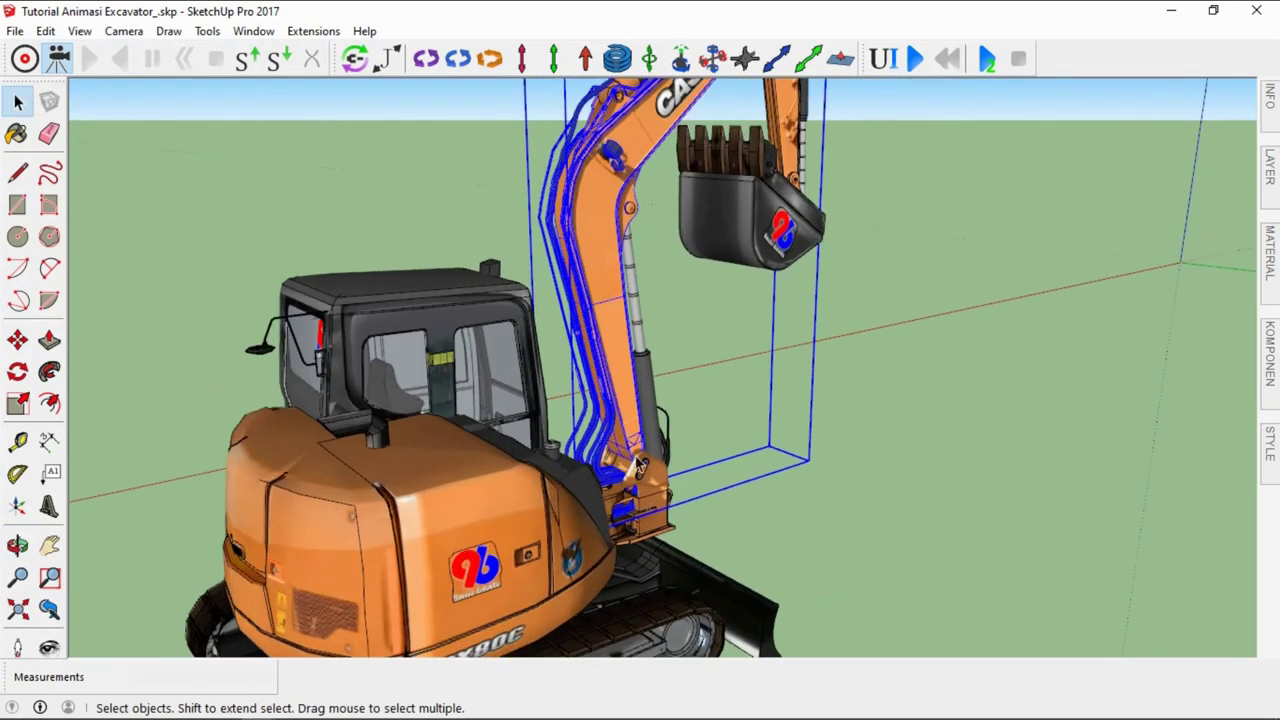
scroll(632, 440, up, 2)
scroll(632, 440, up, 2)
scroll(623, 414, up, 2)
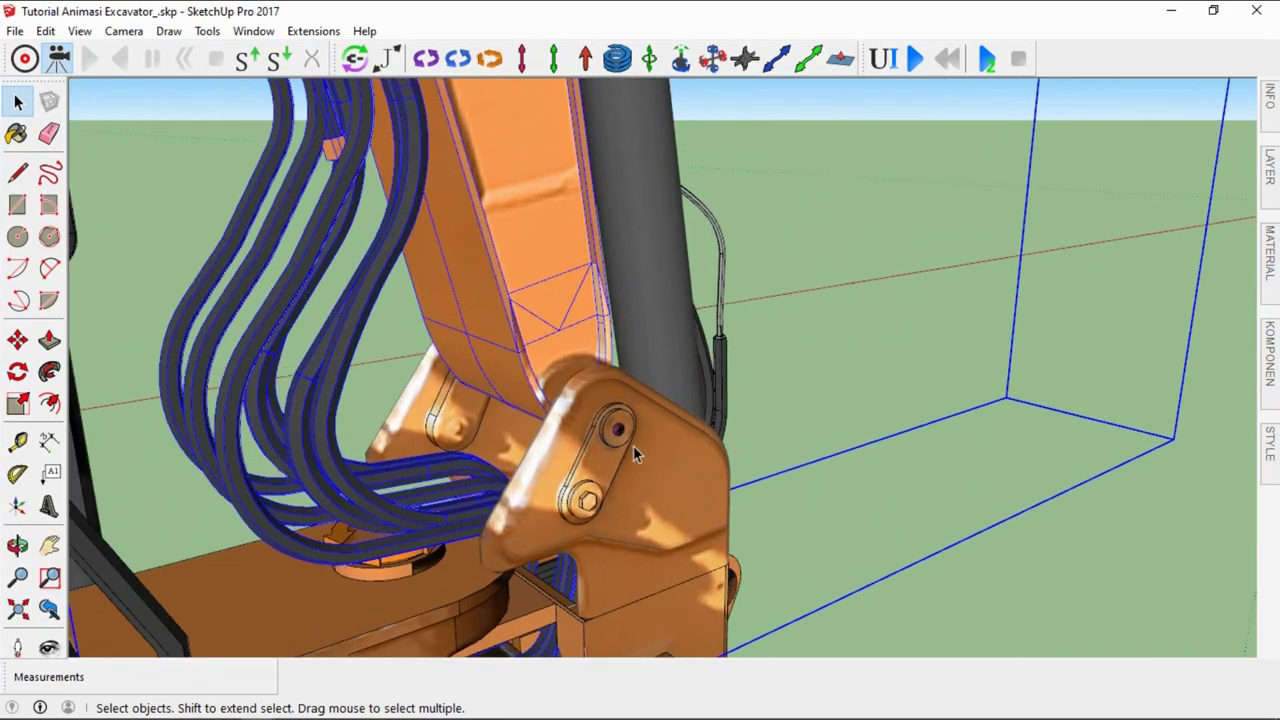
key(q)
scroll(623, 440, up, 1)
scroll(614, 433, up, 1)
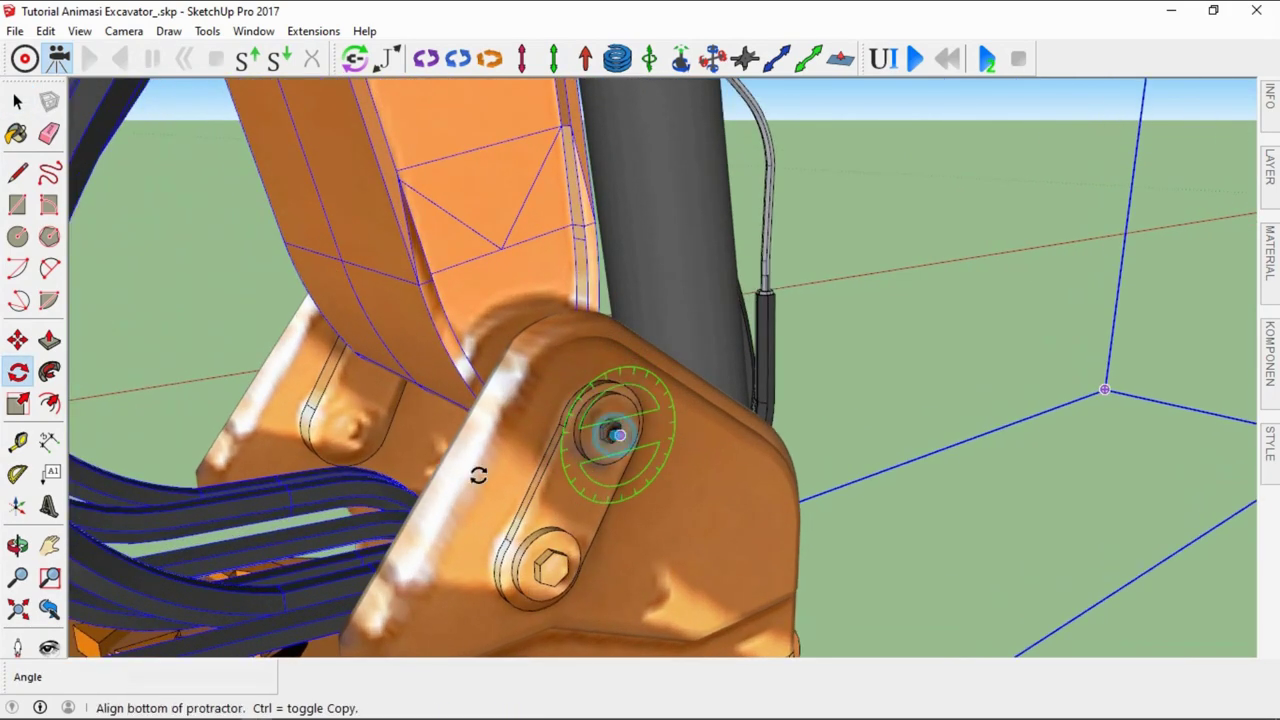
scroll(530, 465, down, 3)
scroll(466, 486, down, 2)
scroll(440, 468, up, 1)
scroll(440, 468, down, 2)
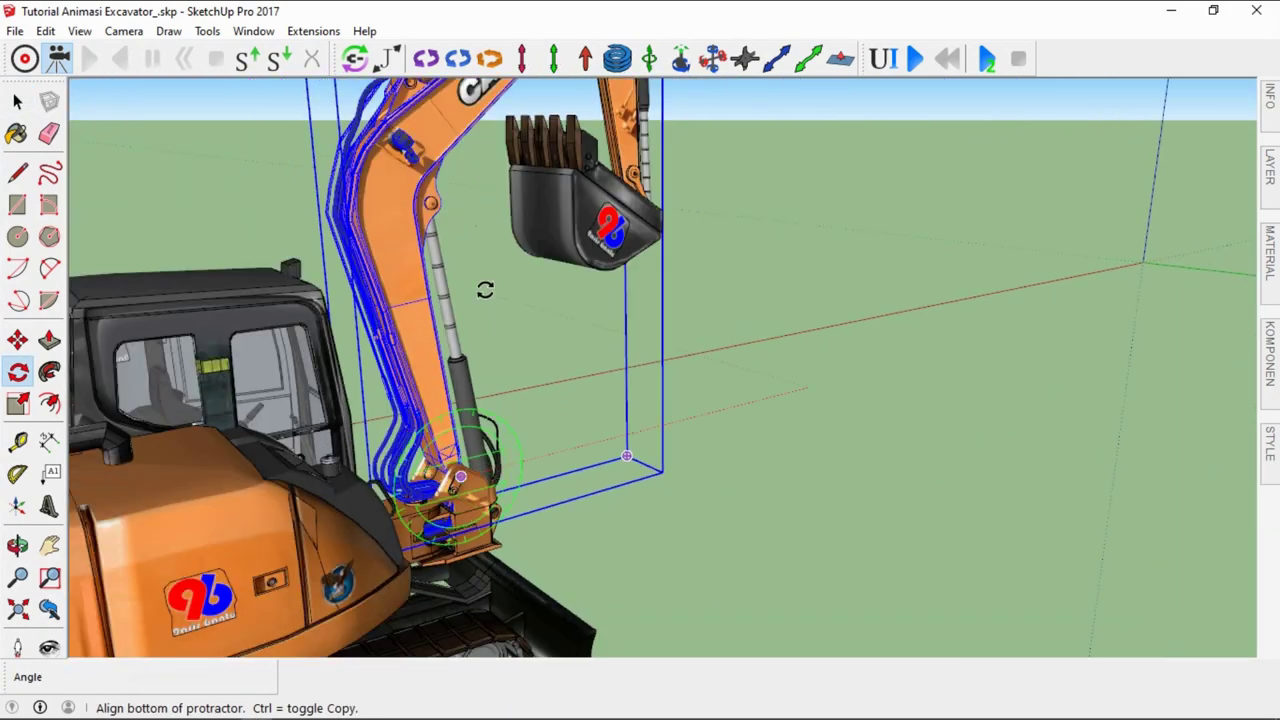
click(486, 289)
scroll(783, 399, down, 1)
scroll(790, 420, down, 1)
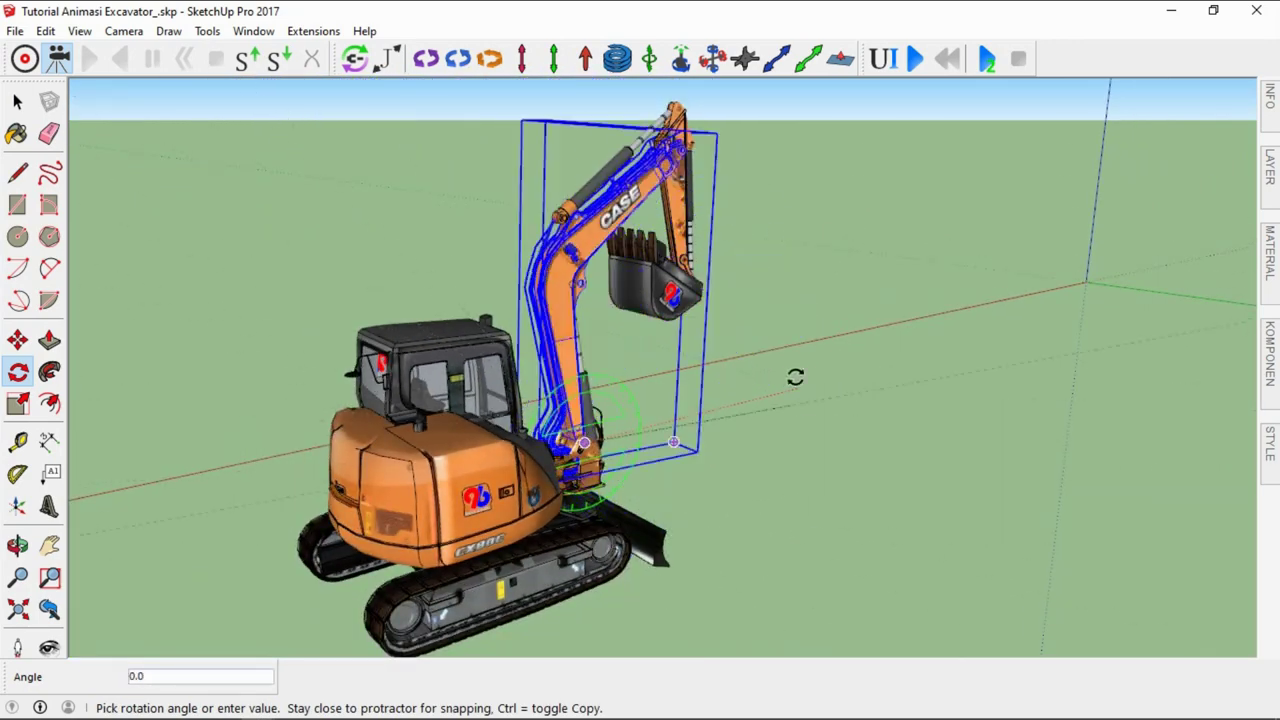
key(space)
click(720, 484)
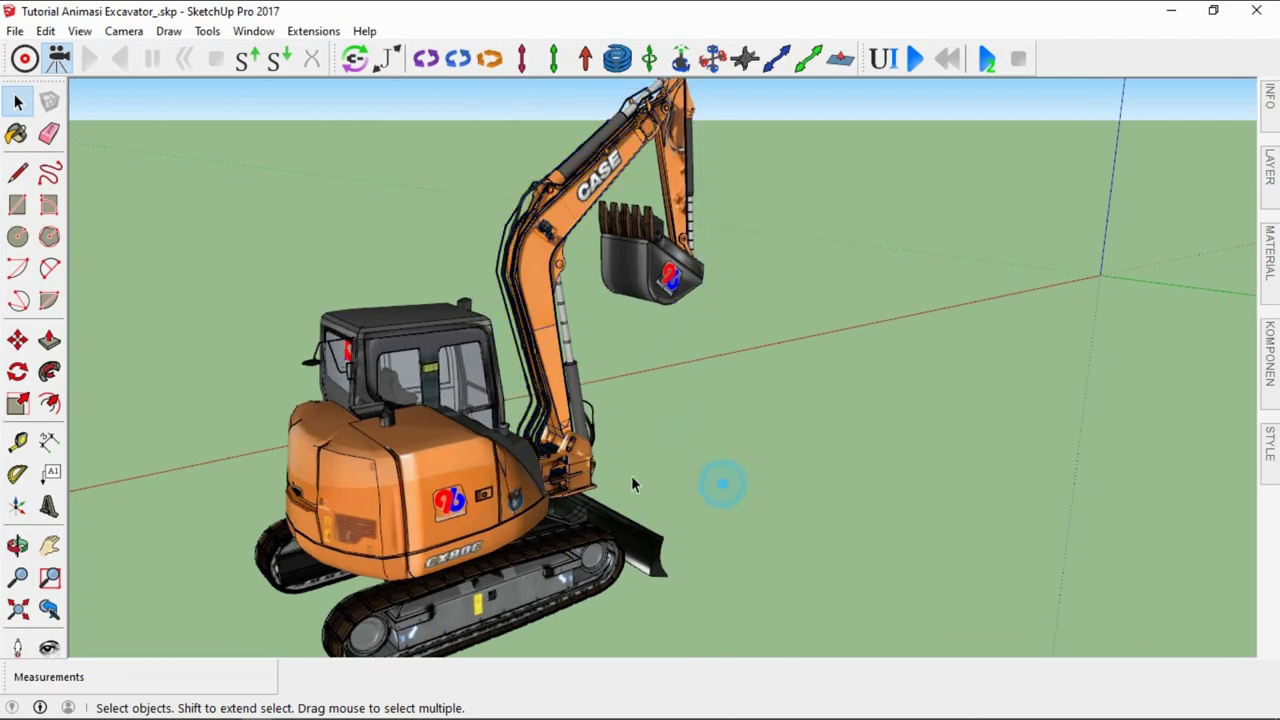
scroll(578, 462, up, 3)
scroll(563, 408, up, 2)
middle_drag(563, 425, 497, 385)
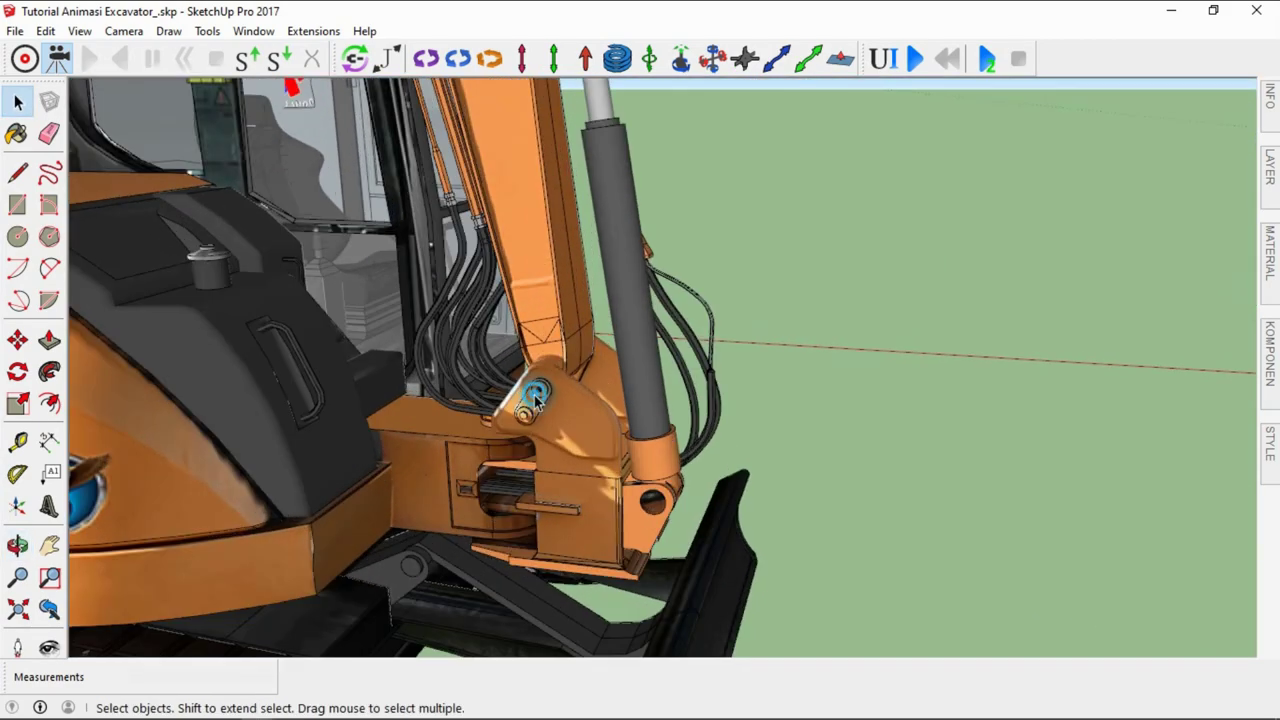
Select the boom base group and open it for editing
click(535, 398)
scroll(603, 409, down, 2)
scroll(766, 286, down, 1)
scroll(467, 443, up, 3)
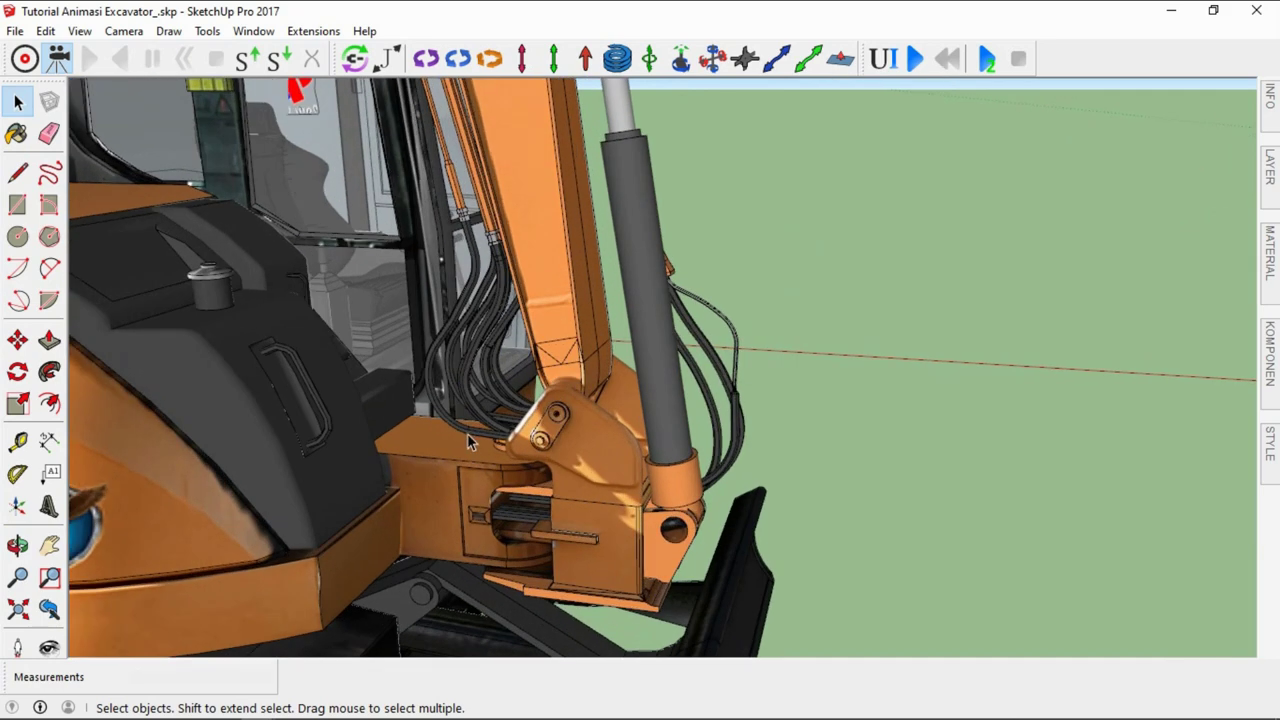
click(657, 396)
click(830, 305)
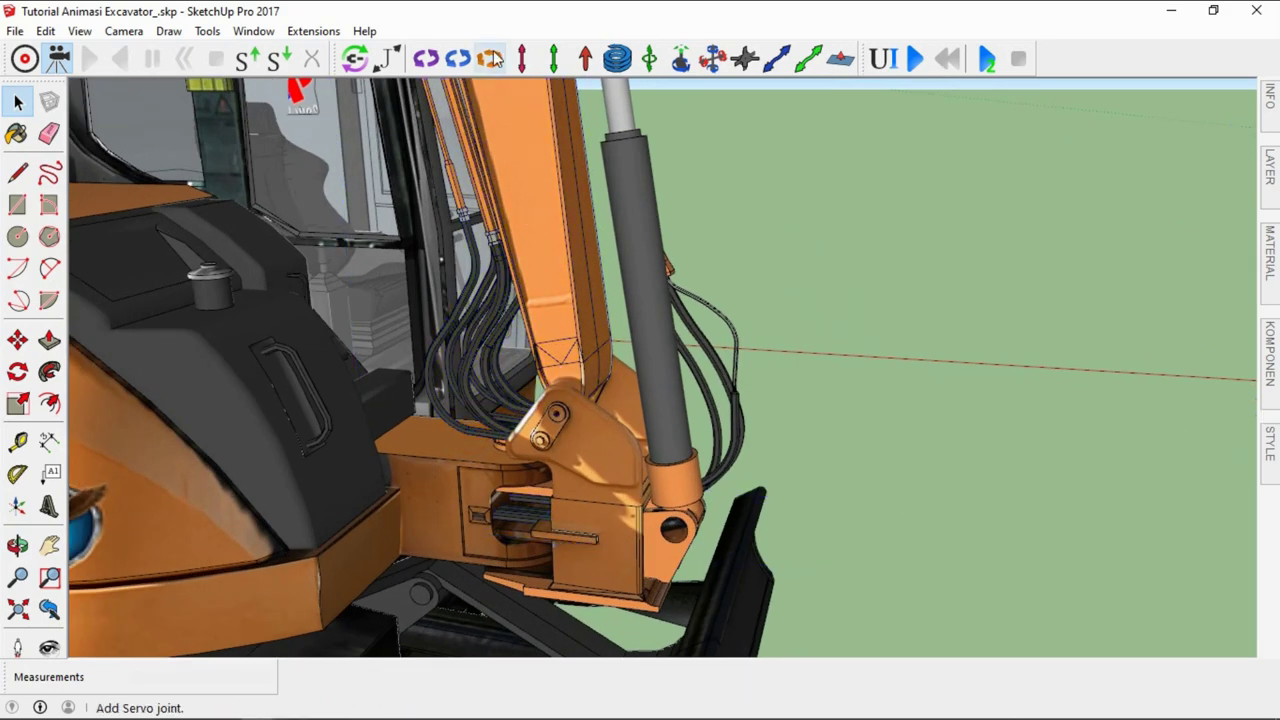
scroll(532, 432, up, 2)
click(597, 426)
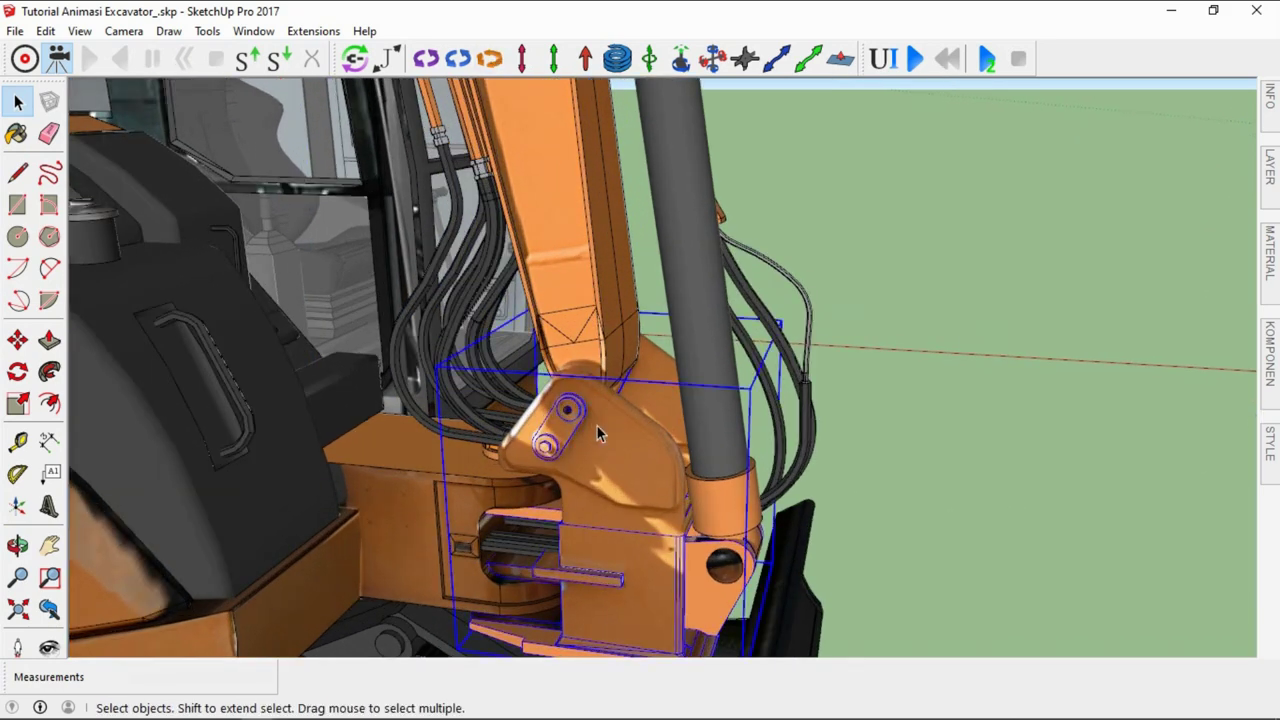
middle_drag(597, 426, 863, 354)
click(863, 354)
middle_drag(572, 440, 566, 430)
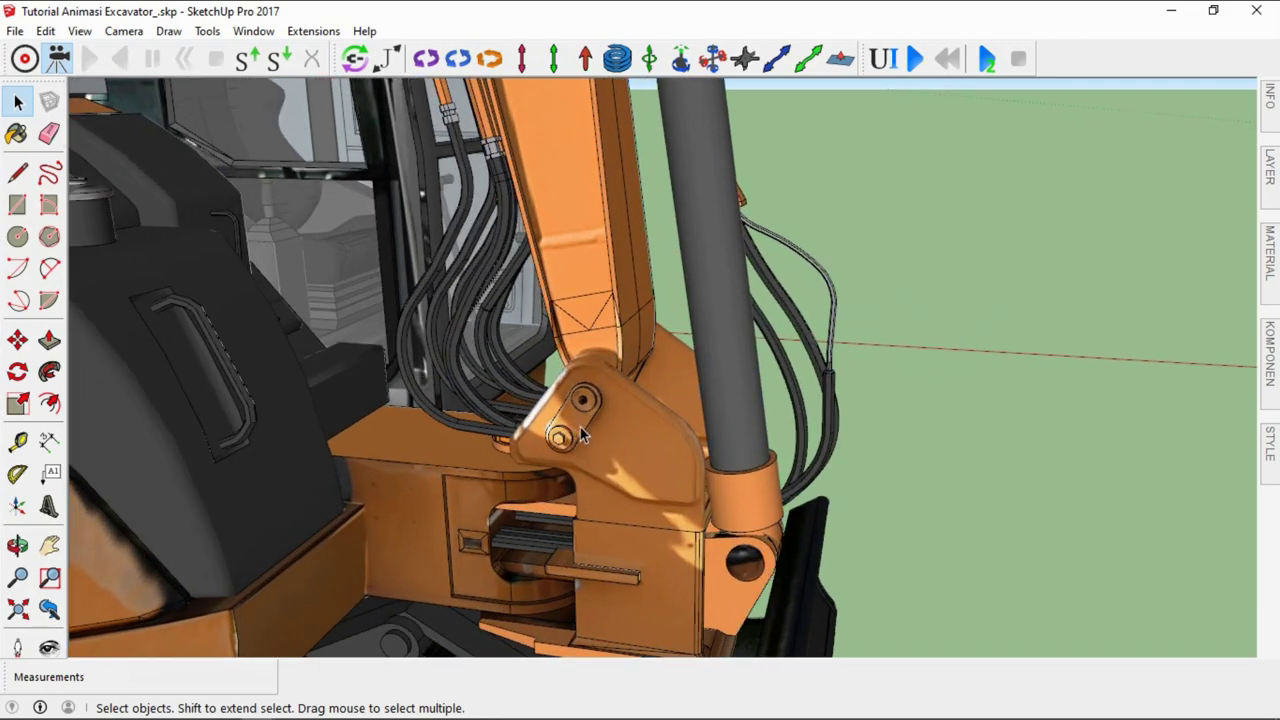
click(566, 430)
scroll(497, 432, up, 1)
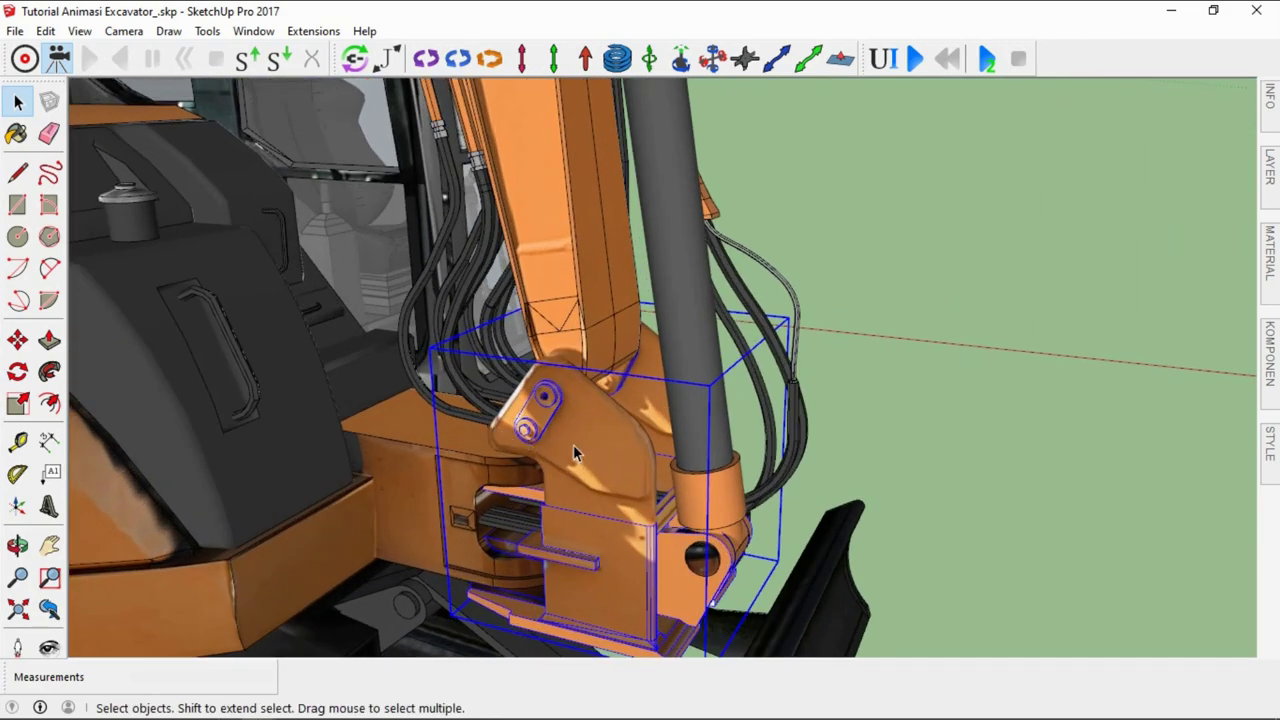
right_click(584, 440)
click(657, 142)
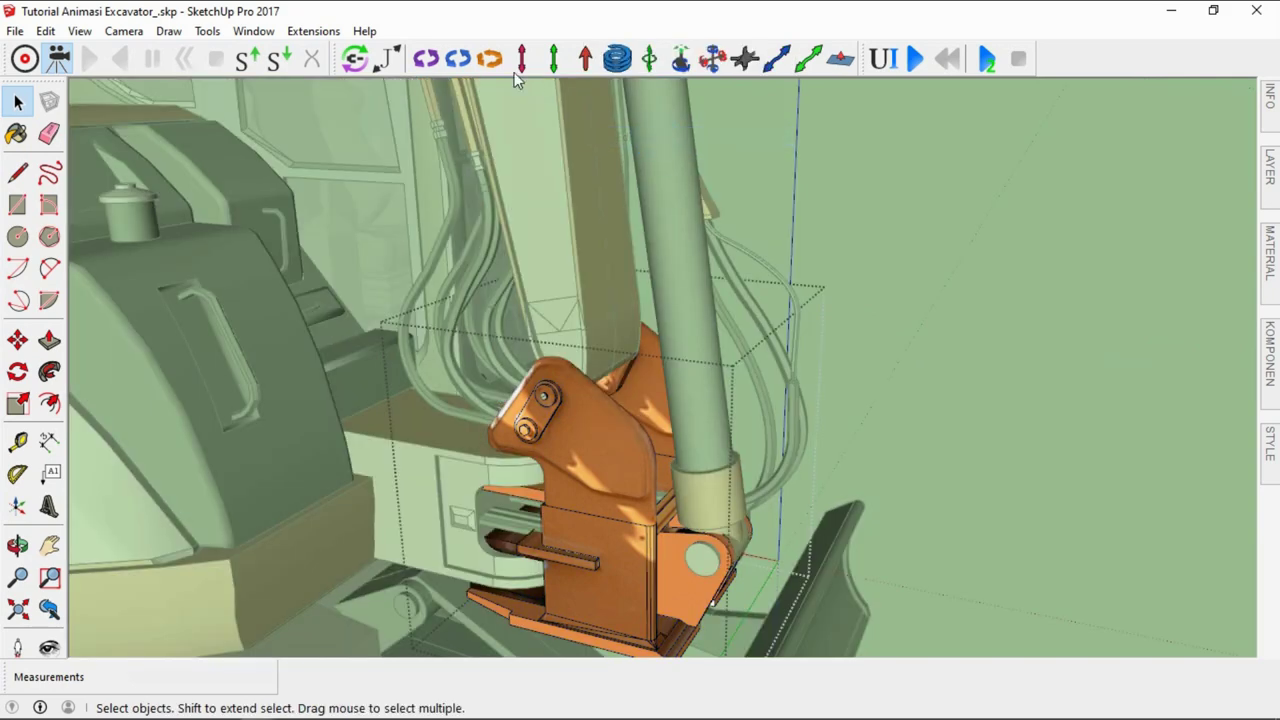
Place a servo joint on the upper pivot pin and open the MSPhysics settings
click(490, 58)
scroll(545, 480, up, 3)
scroll(523, 394, up, 2)
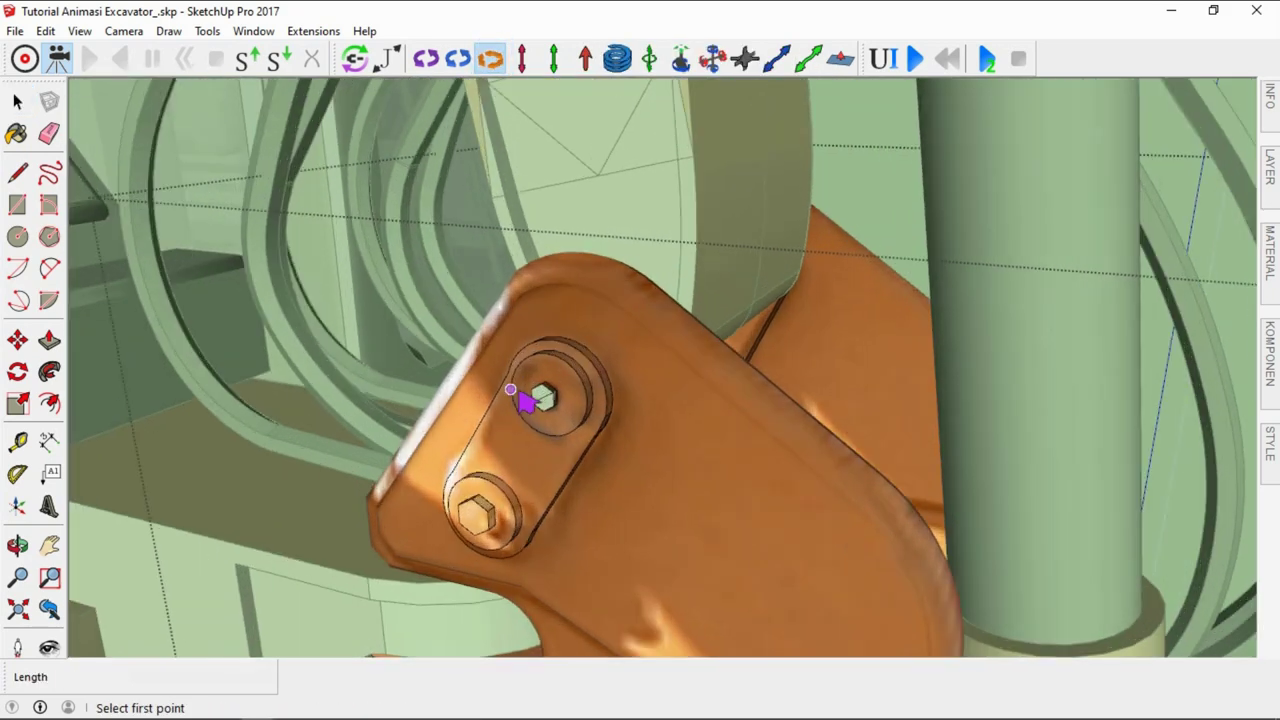
scroll(533, 388, up, 1)
click(548, 402)
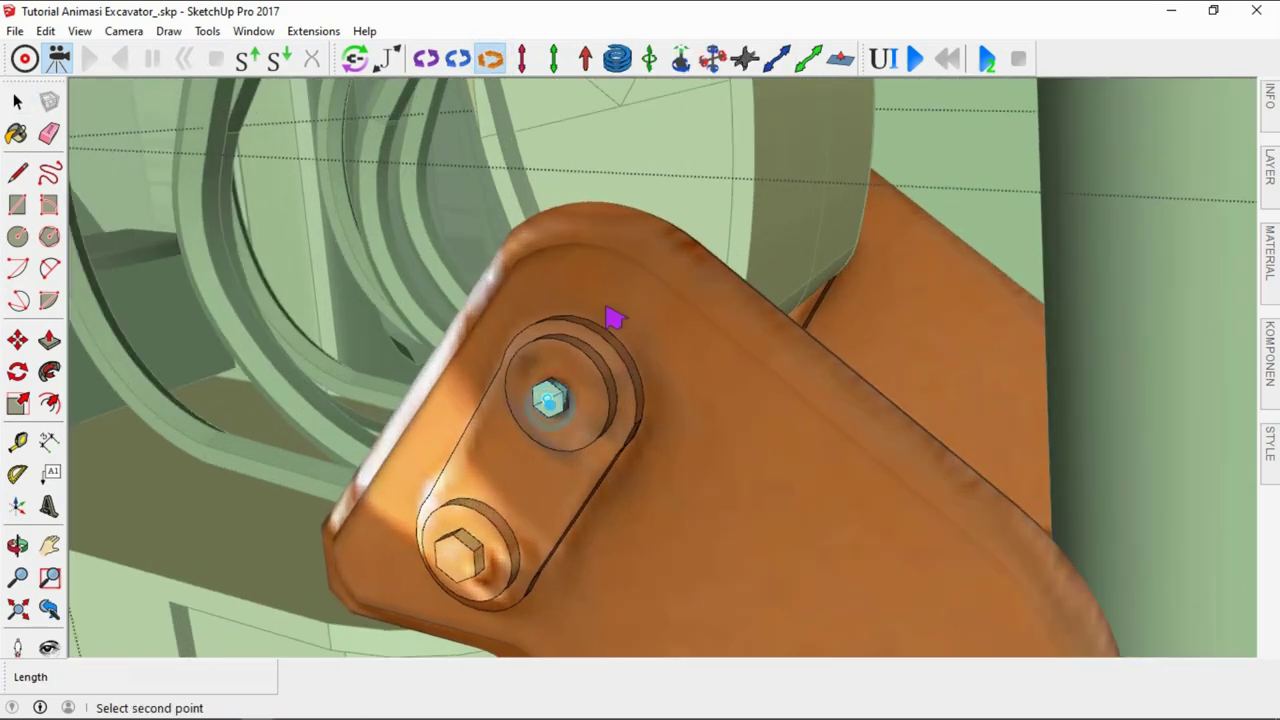
scroll(610, 315, down, 2)
scroll(608, 312, down, 2)
scroll(608, 314, down, 1)
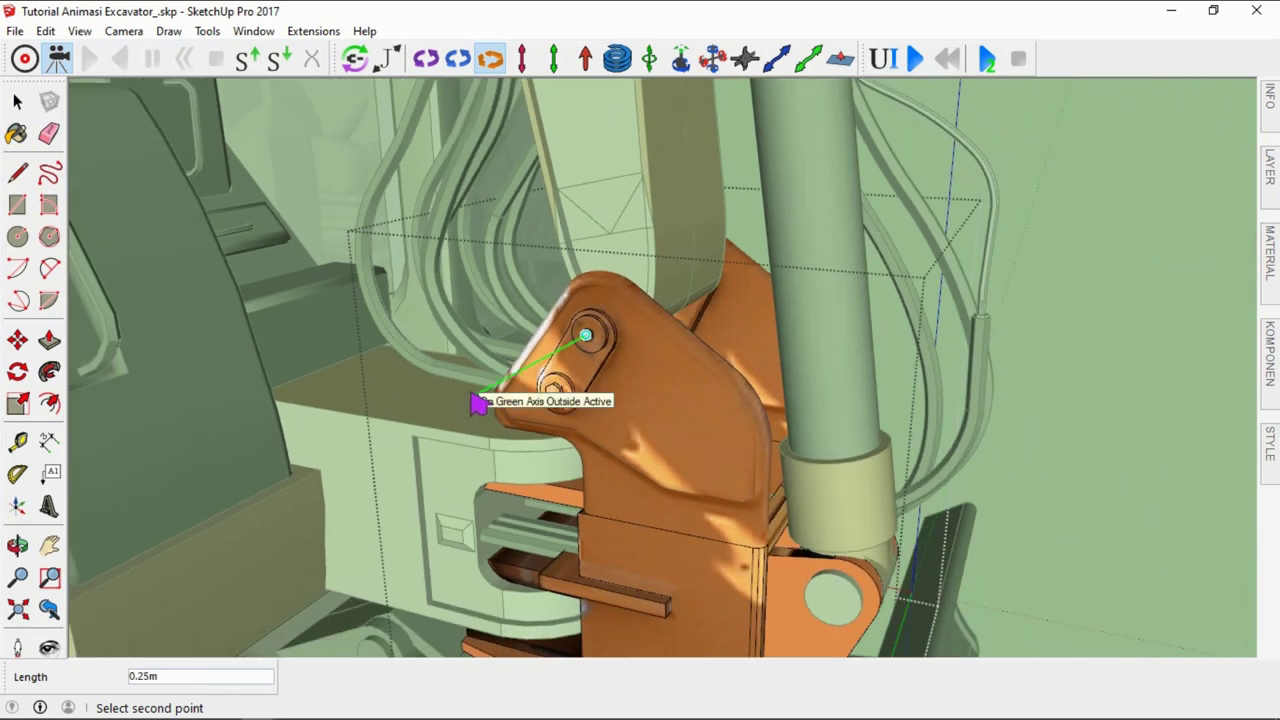
click(476, 400)
key(space)
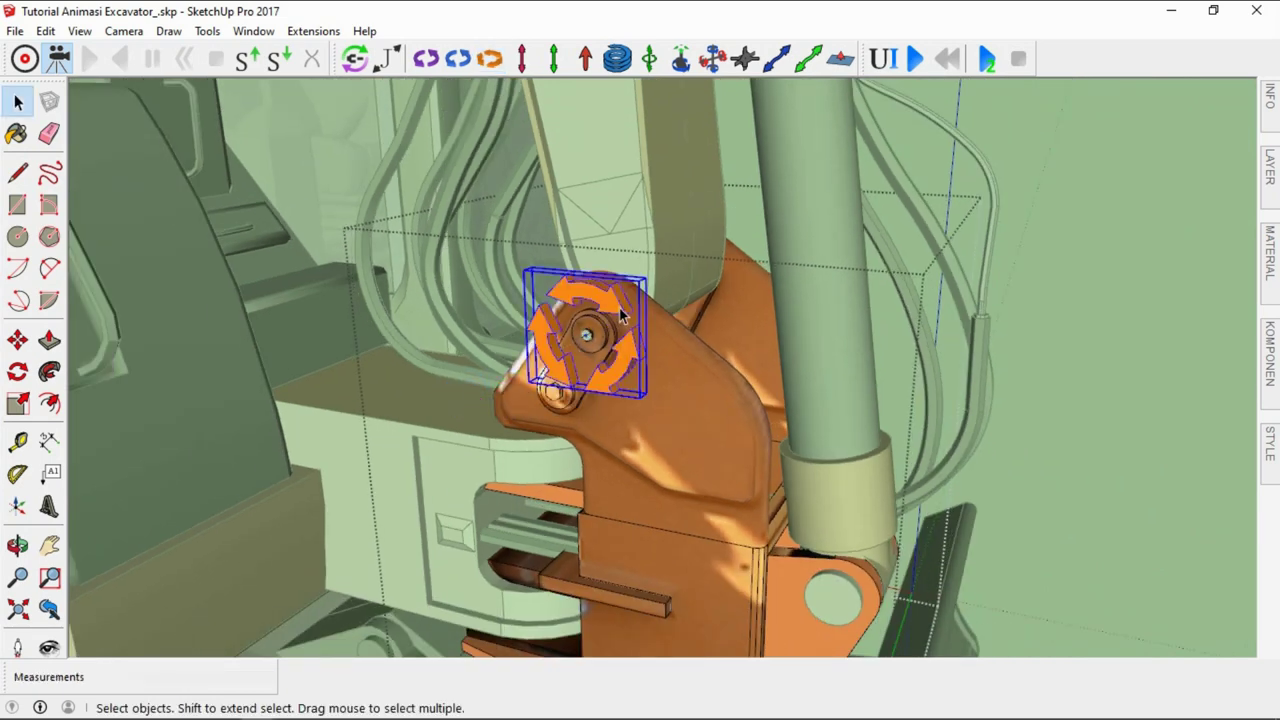
click(884, 58)
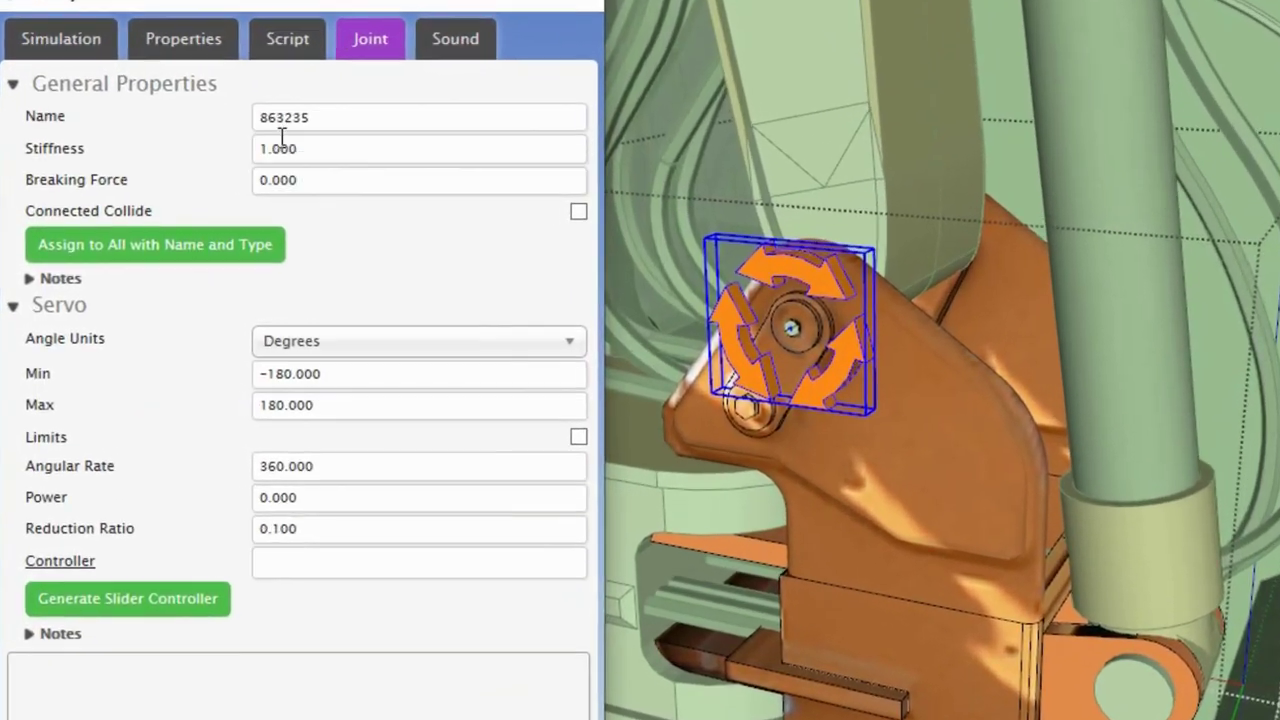
Rename the servo joint to arm2 and limit its angle to -90 through 0 degrees
drag(272, 163, 224, 182)
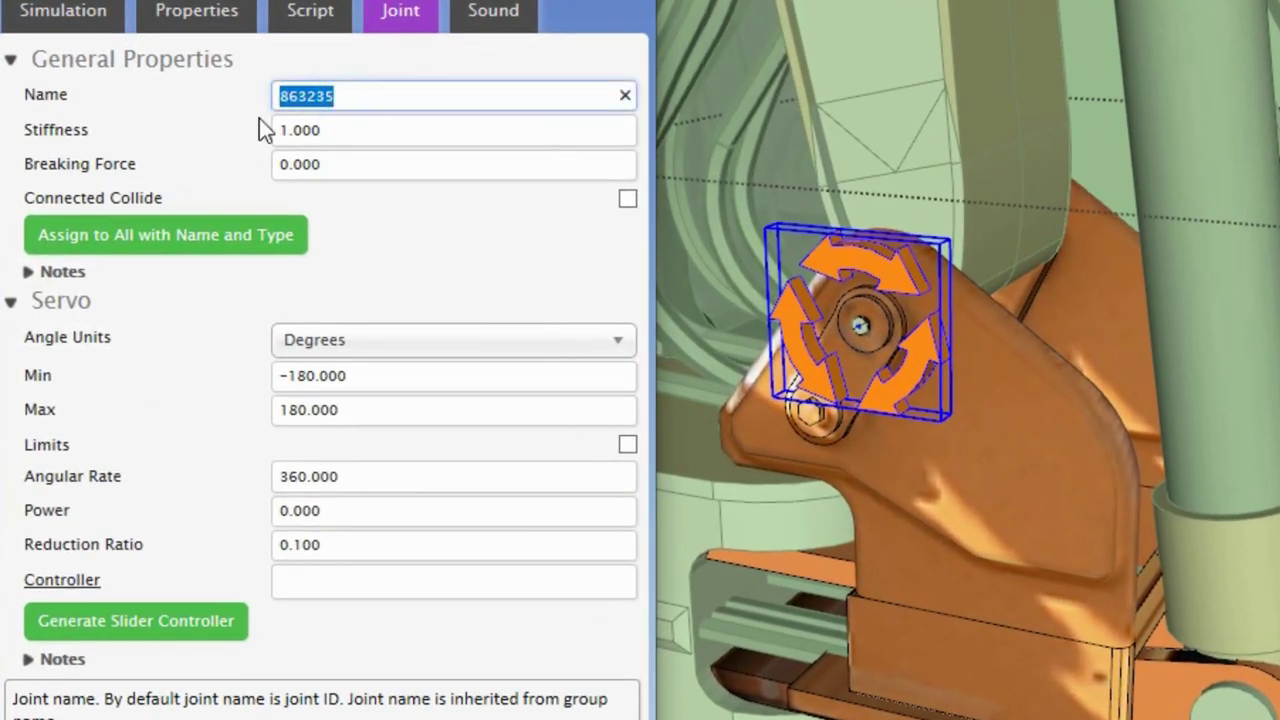
text(c)
text(rm)
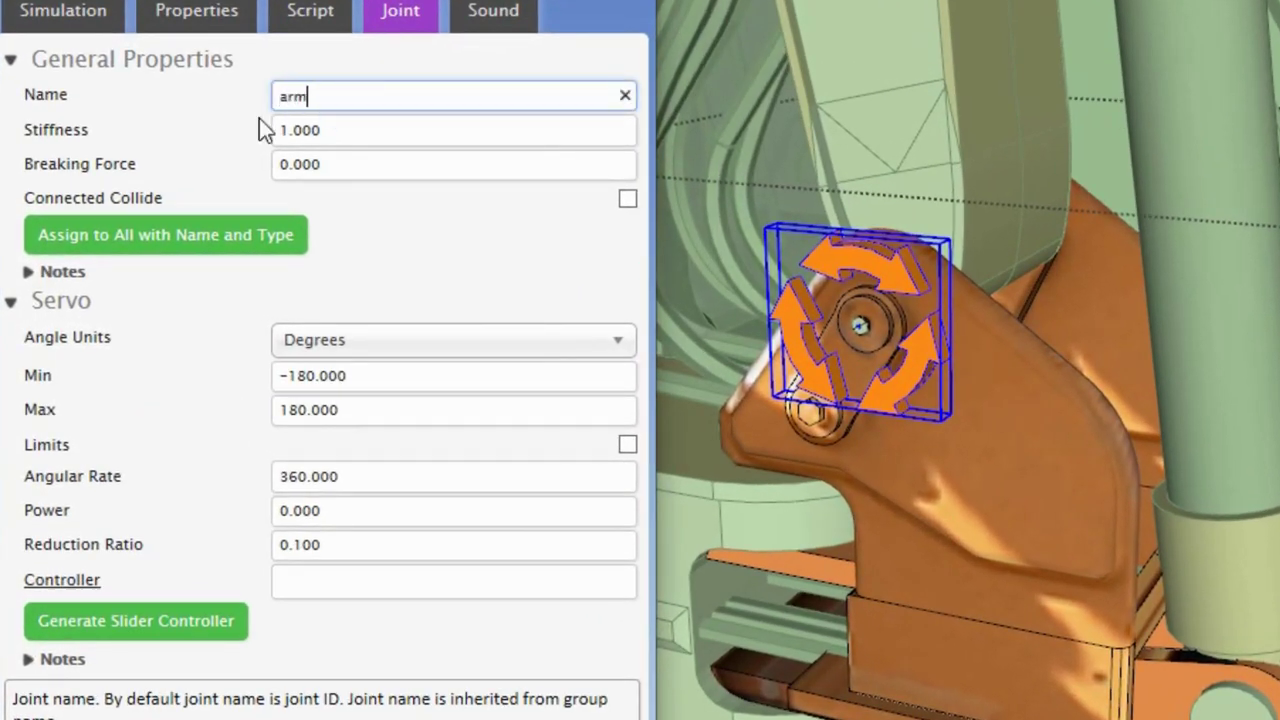
text(2)
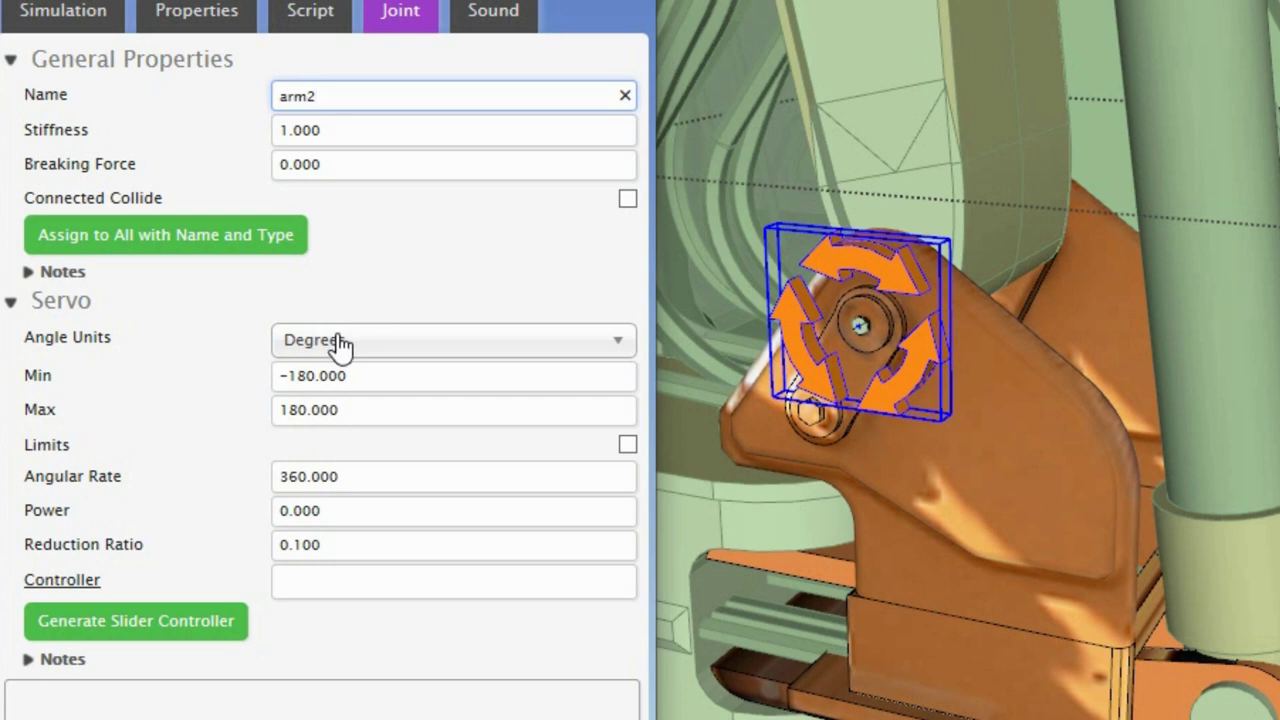
click(353, 373)
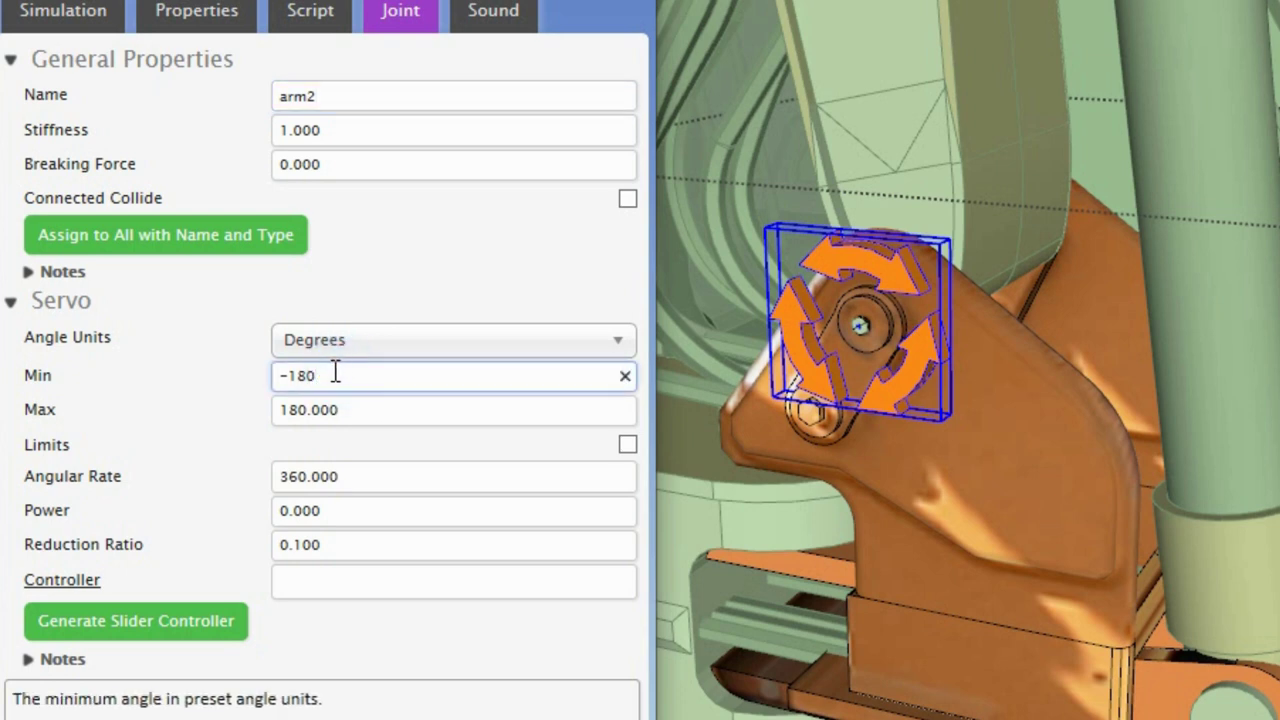
drag(325, 375, 296, 384)
text(90)
click(333, 410)
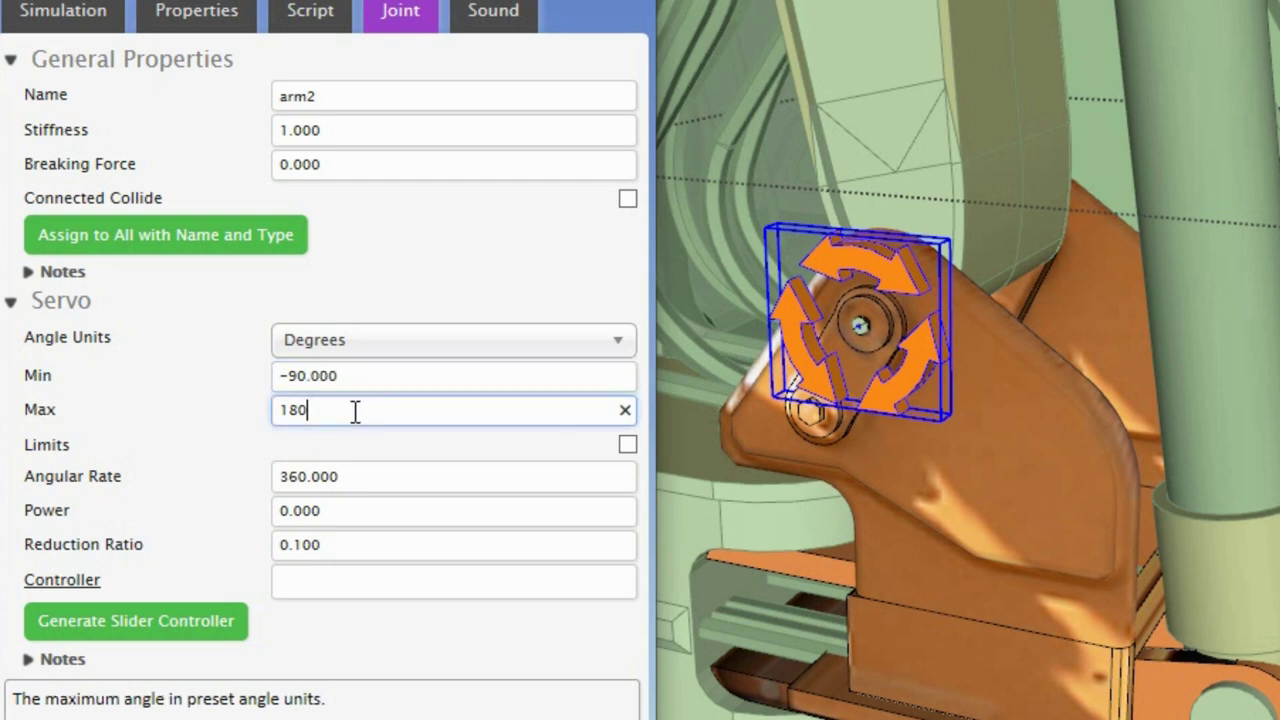
drag(332, 410, 248, 420)
text(0)
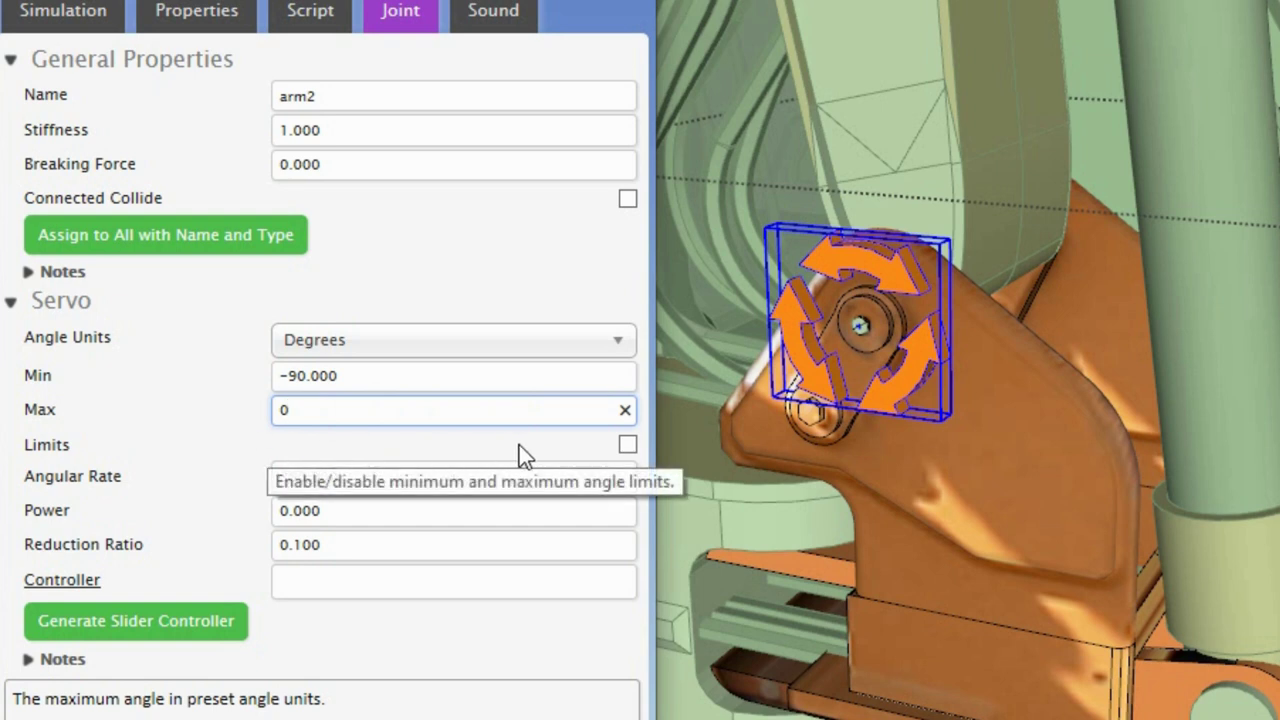
click(628, 445)
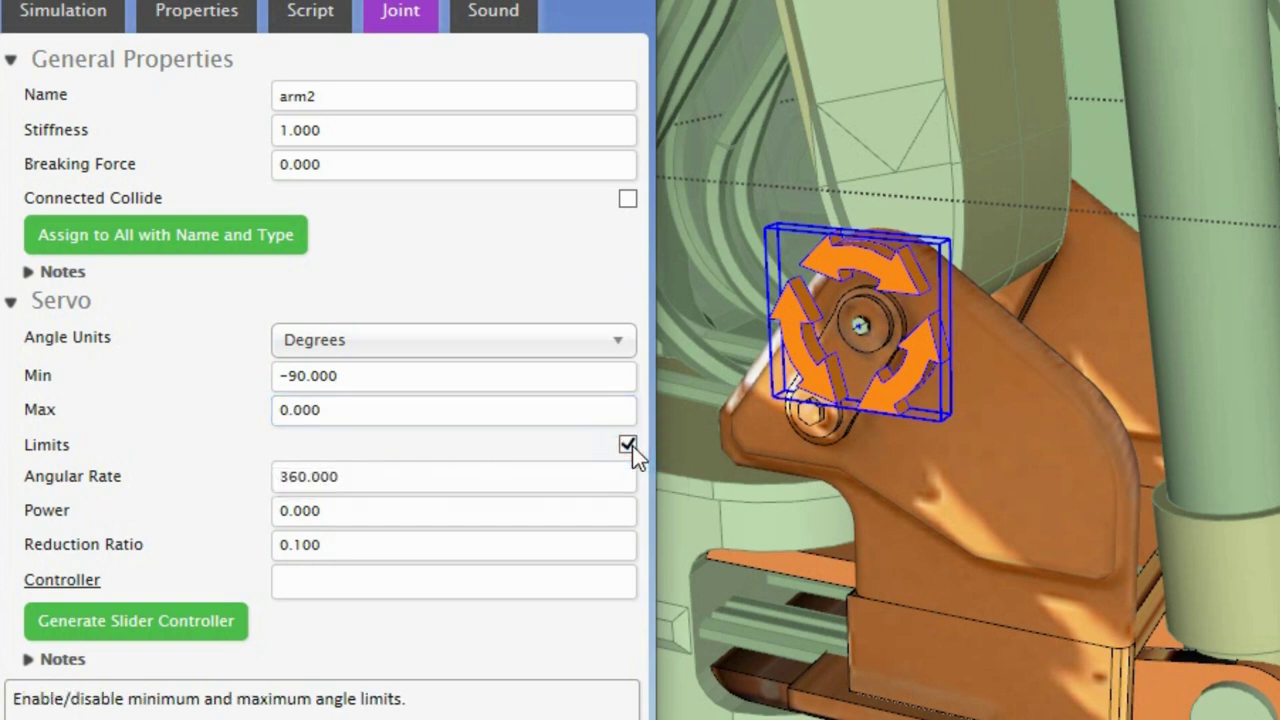
Set the reduction ratio to 1 and generate the arm2 slider controller
click(332, 540)
double_click(322, 543)
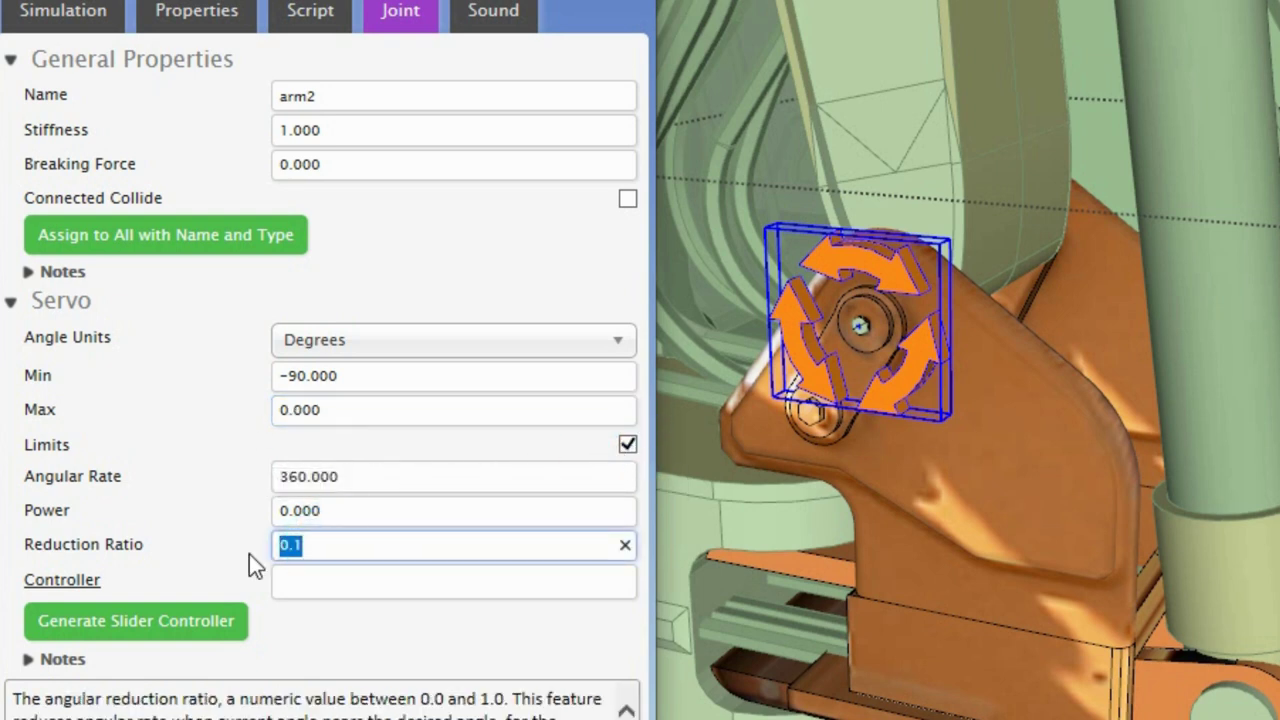
text(1)
click(342, 511)
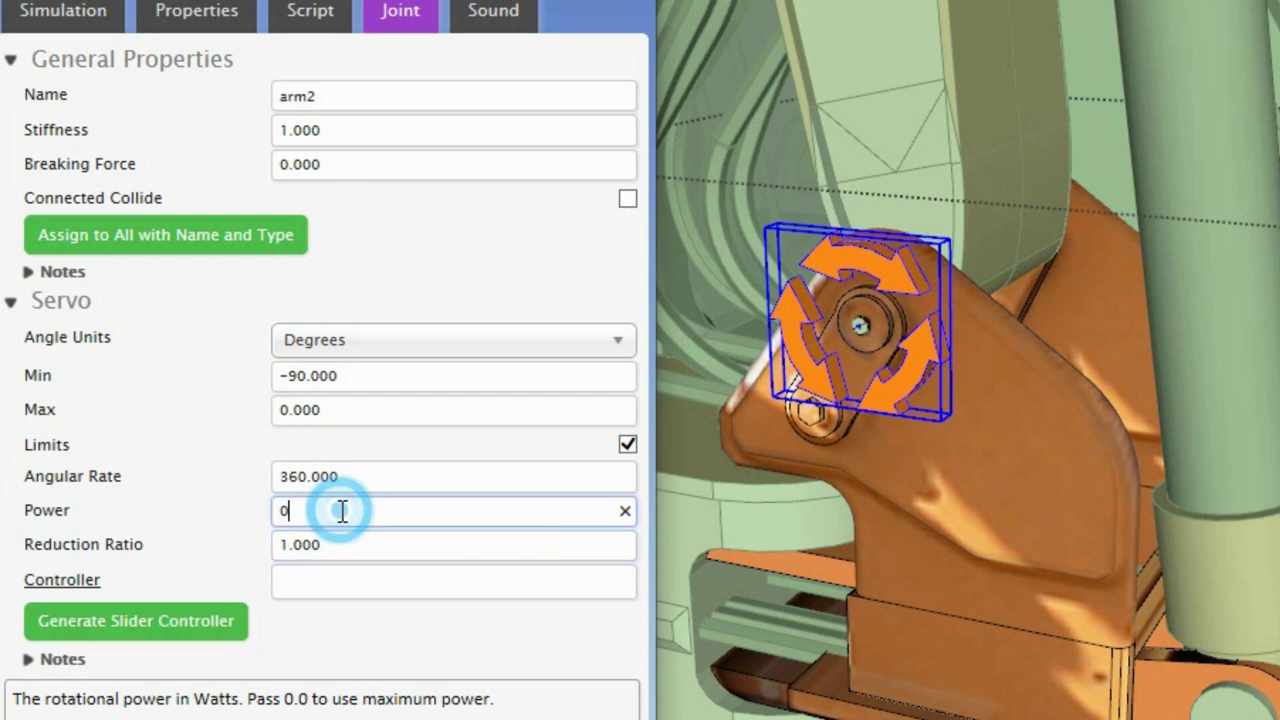
click(111, 623)
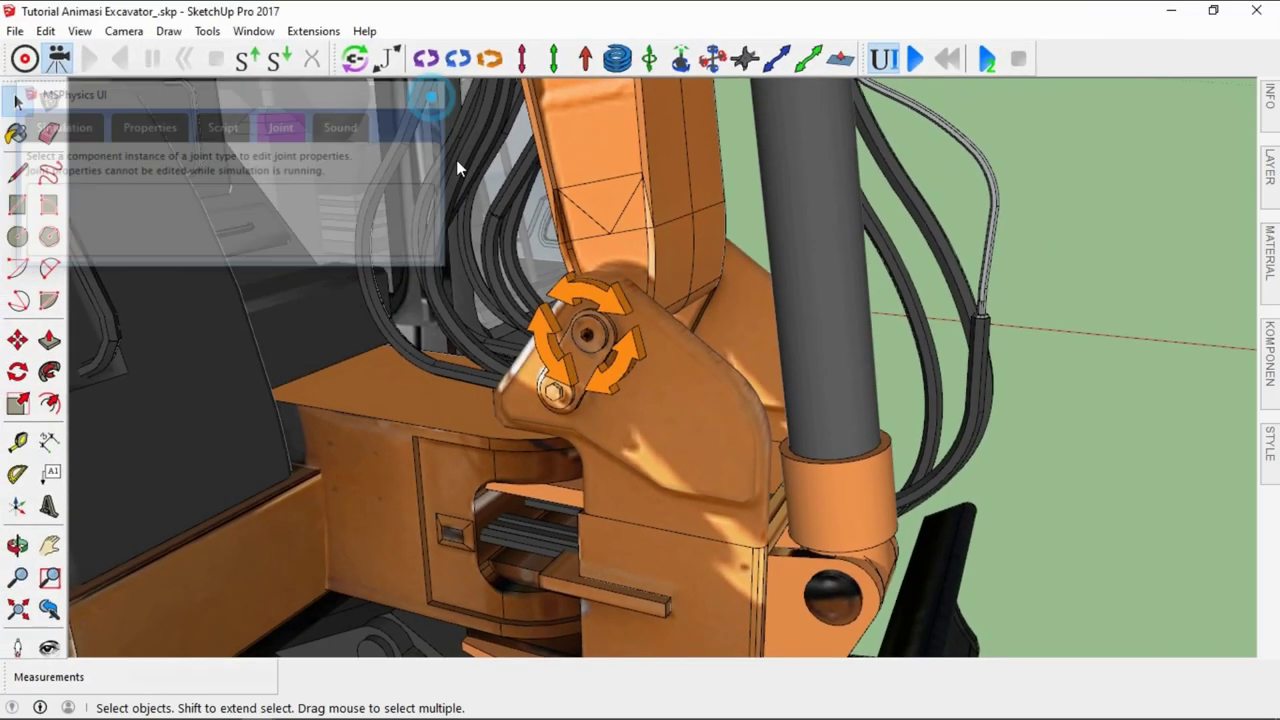
Connect the arm2 servo joint to the excavator's boom
scroll(505, 429, down, 5)
scroll(567, 364, up, 5)
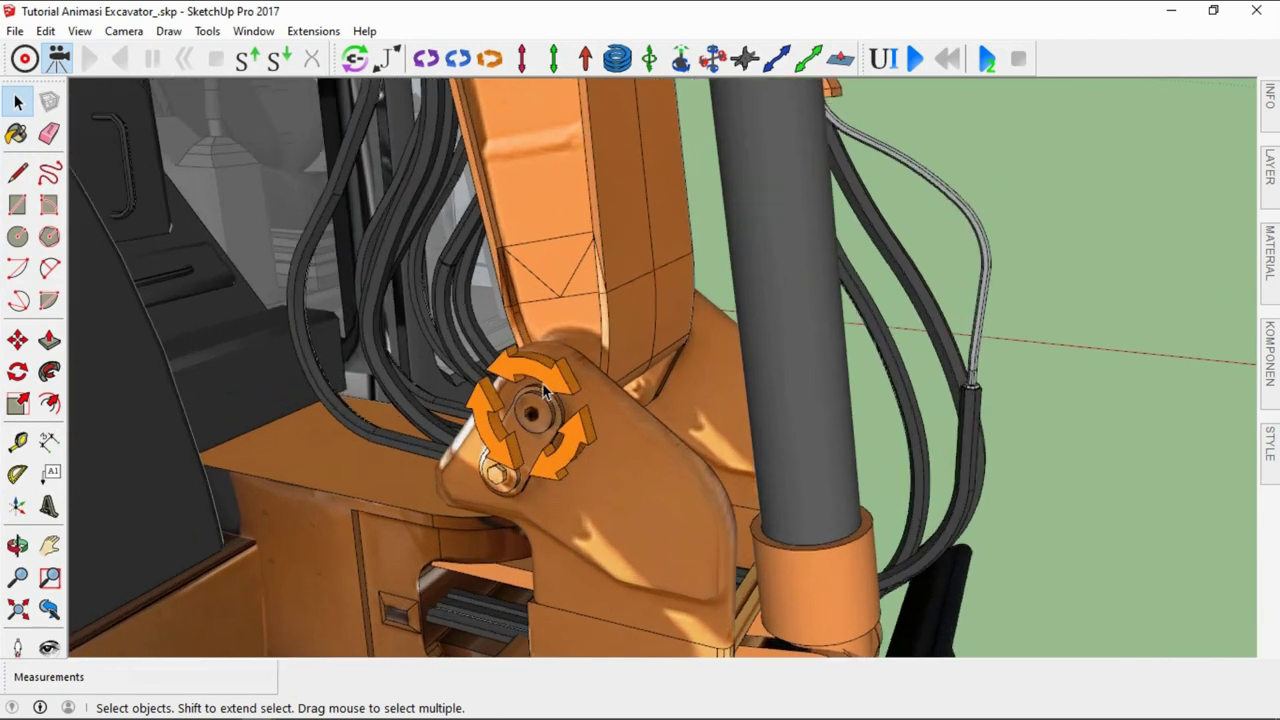
click(356, 58)
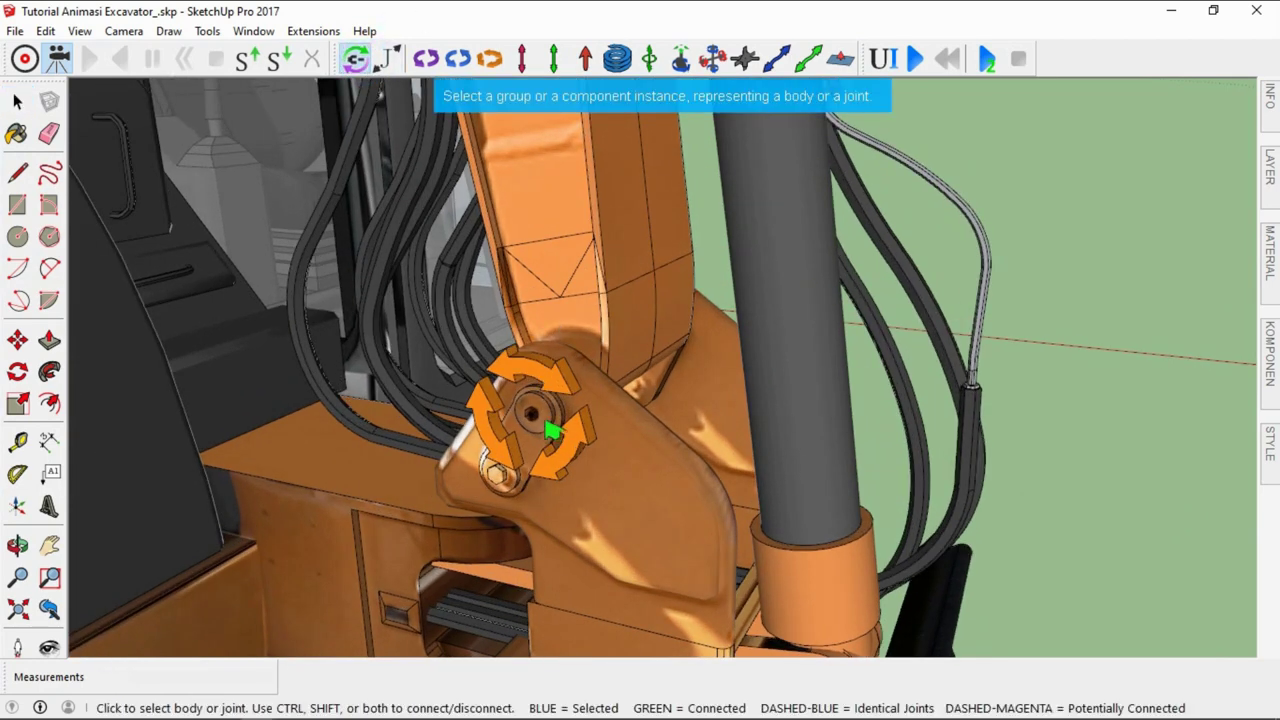
click(567, 388)
scroll(580, 375, down, 2)
scroll(593, 366, down, 3)
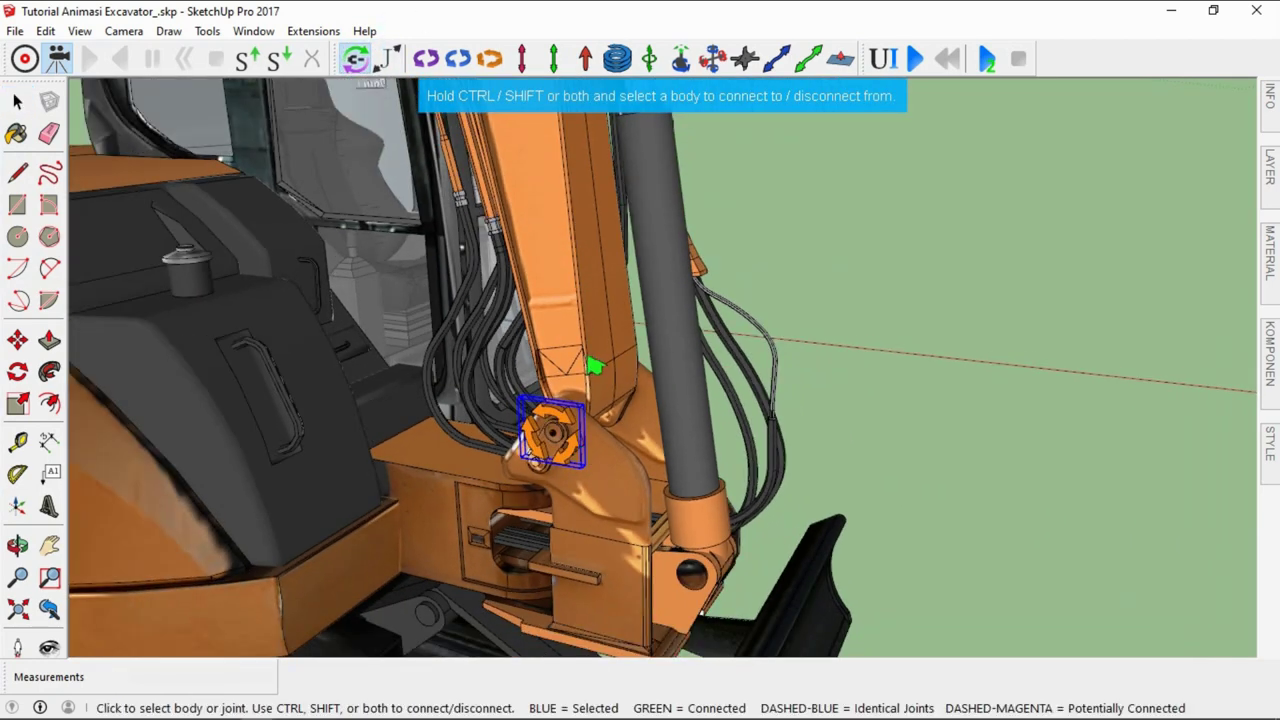
scroll(619, 483, down, 3)
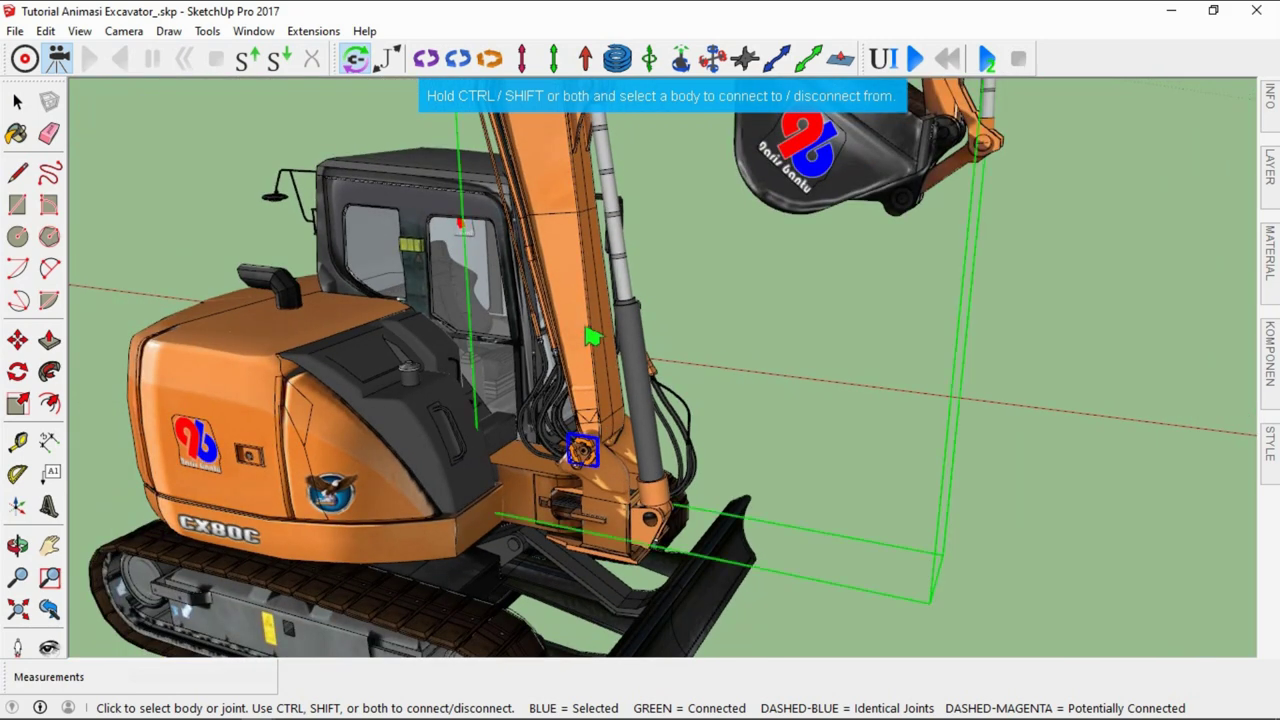
key(space)
Zoom in on the boom base and select the boom's hydraulic cylinder
scroll(686, 297, down, 3)
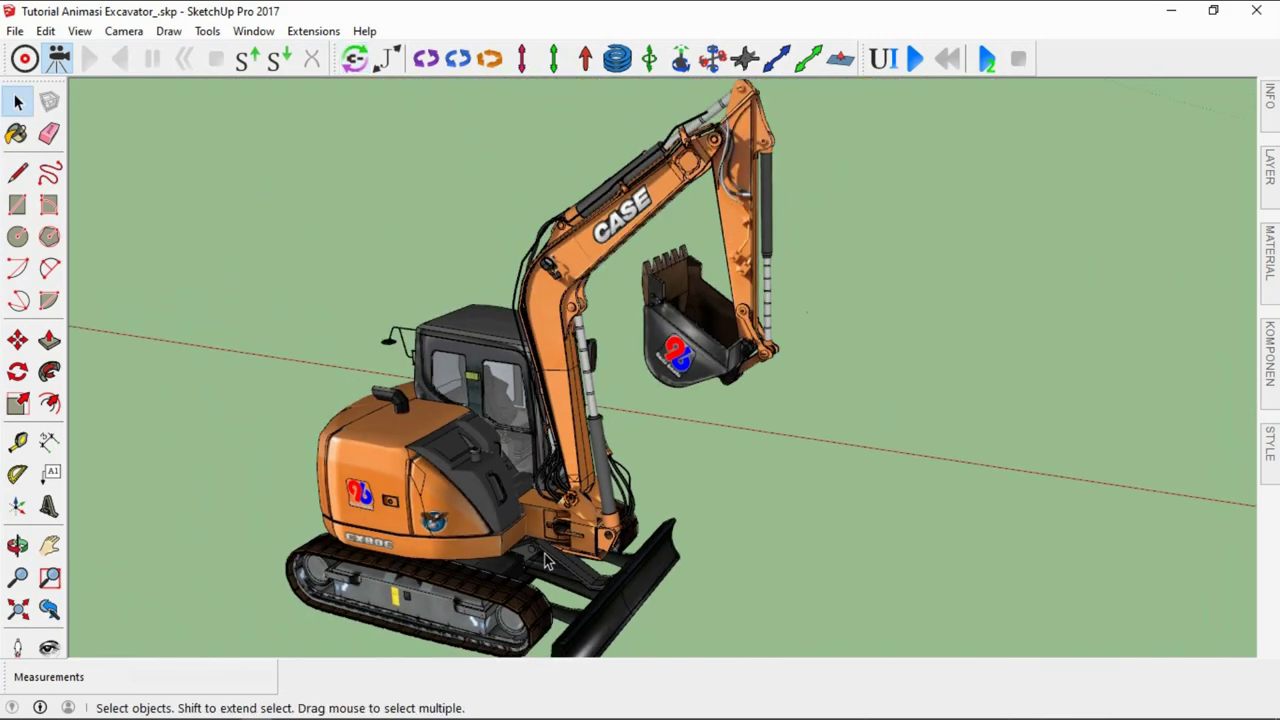
scroll(582, 561, up, 2)
scroll(582, 561, up, 2)
scroll(600, 550, up, 1)
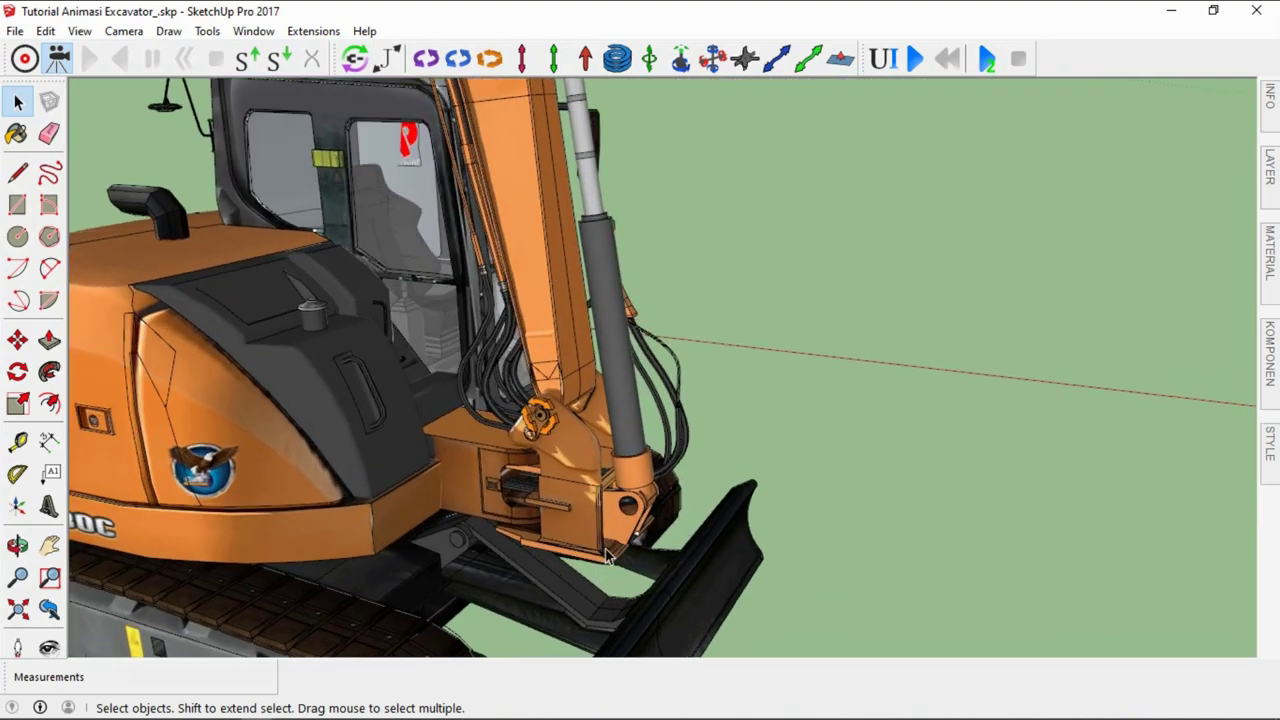
scroll(618, 537, up, 1)
scroll(617, 525, up, 1)
scroll(617, 516, up, 1)
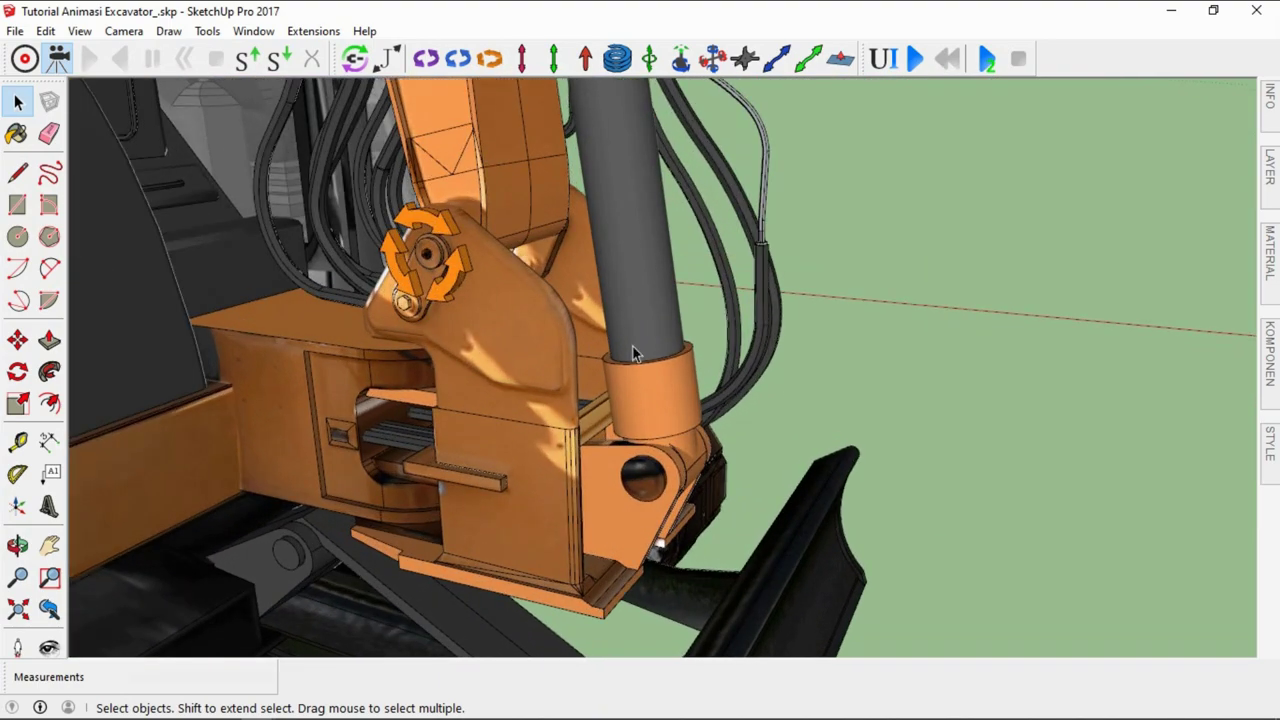
click(620, 300)
scroll(622, 305, down, 2)
scroll(640, 330, down, 3)
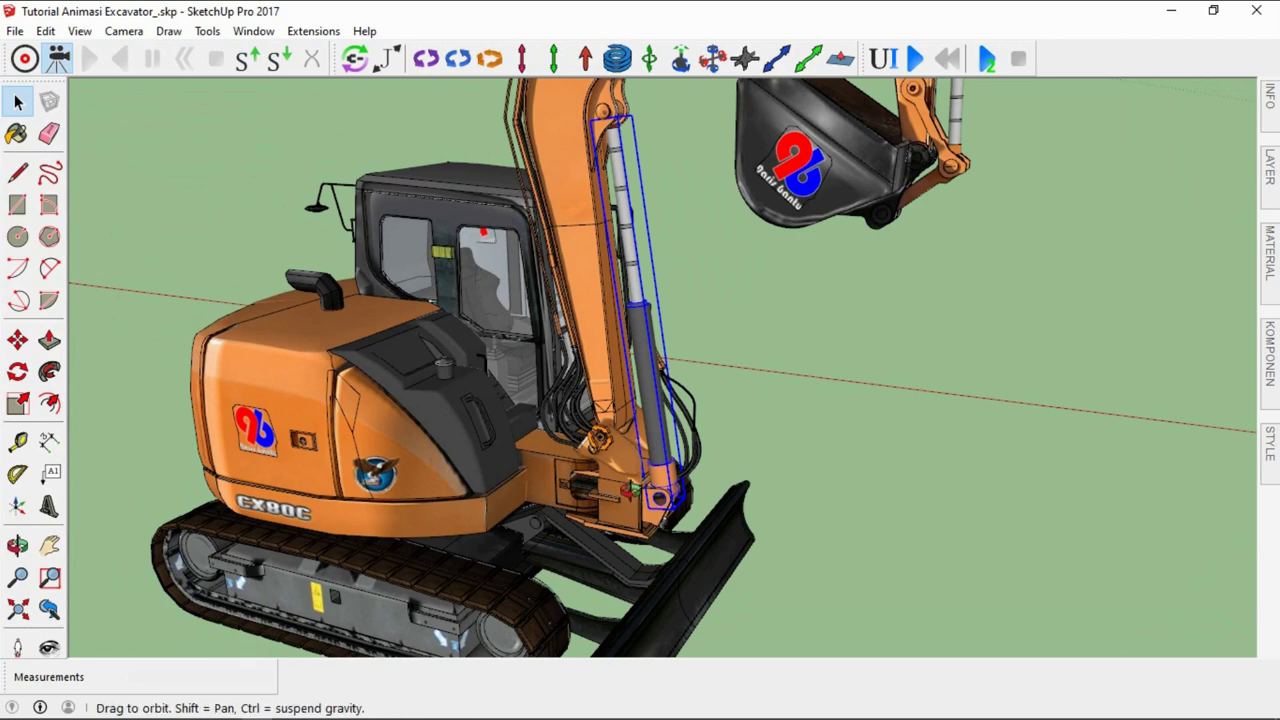
Move the boom cylinder 5 units along the red axis, beside the excavator
mouse_move(740, 400)
middle_down()
mouse_move(761, 445)
mouse_move(684, 305)
middle_up()
scroll(684, 305, up, 2)
key(m)
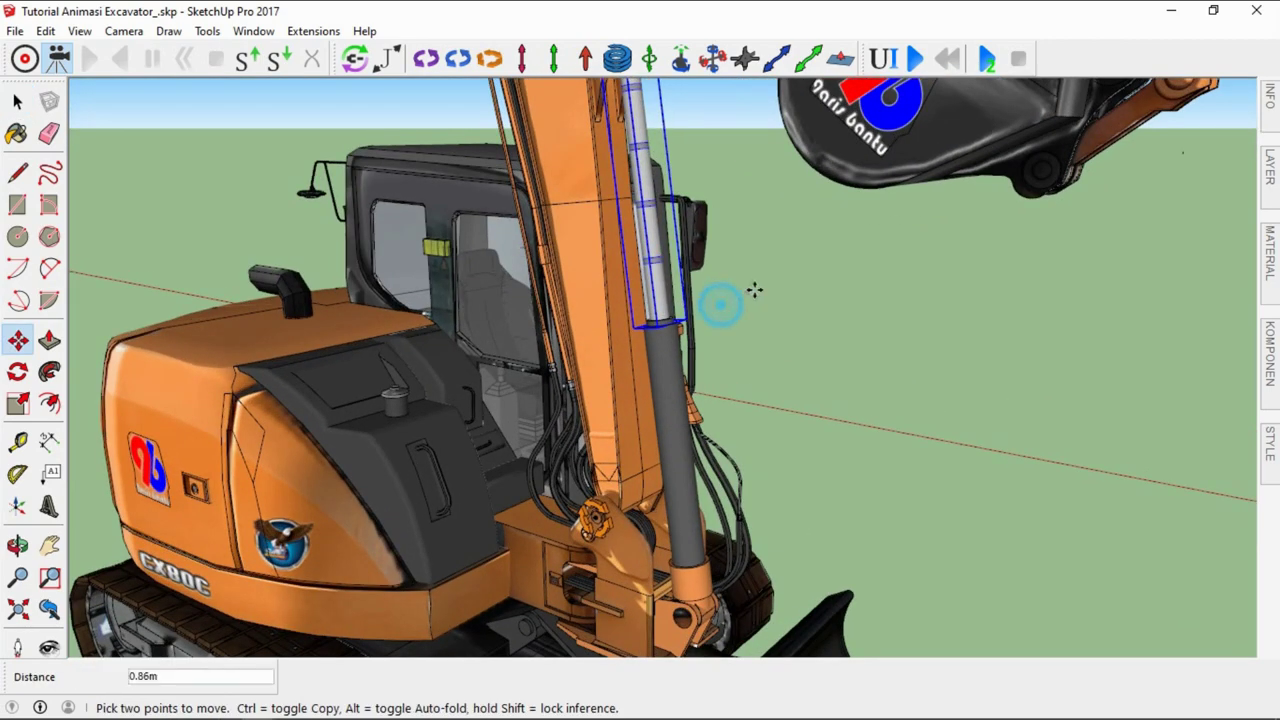
click(723, 297)
key(Escape)
key(space)
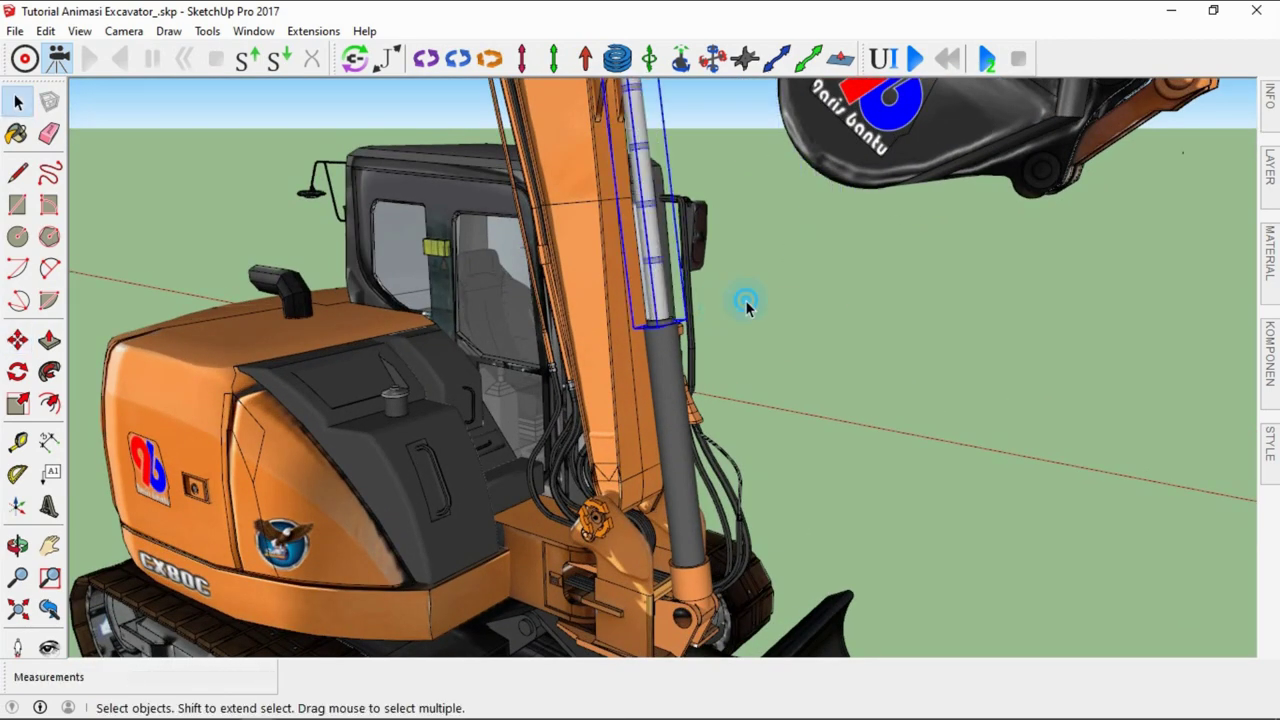
scroll(653, 328, down, 3)
middle_drag(653, 328, 725, 370)
scroll(725, 370, up, 2)
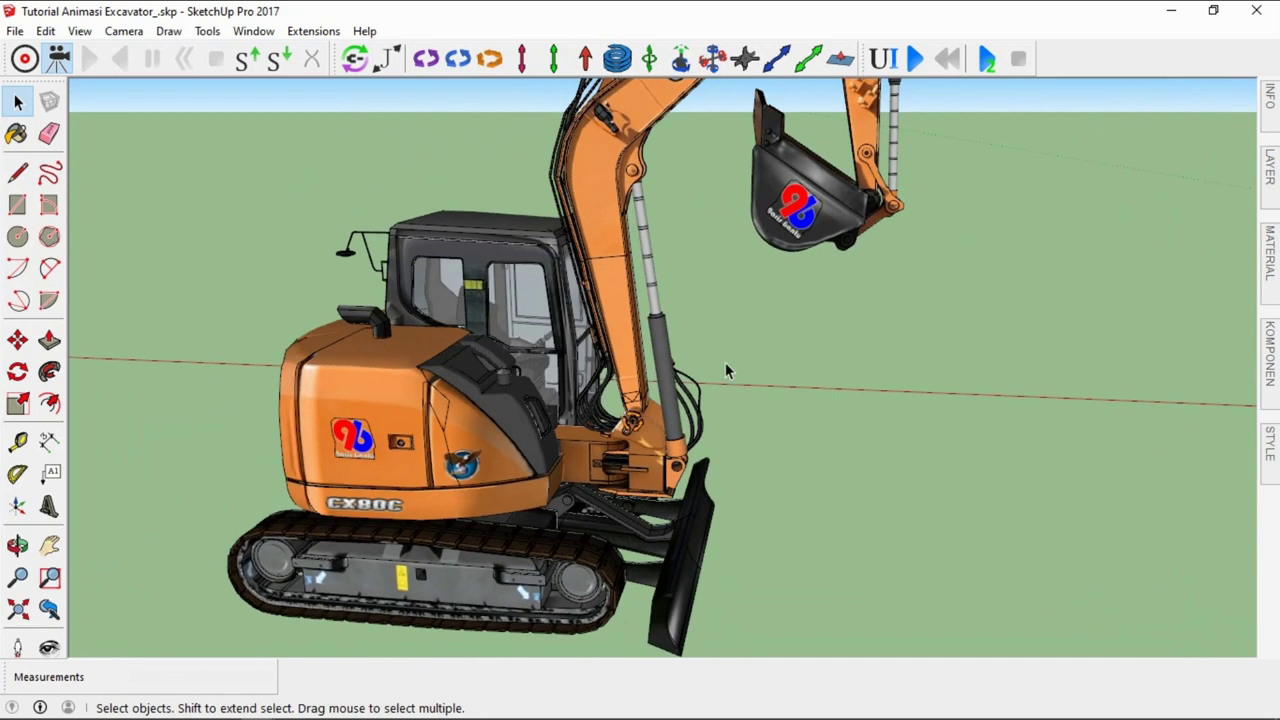
click(670, 362)
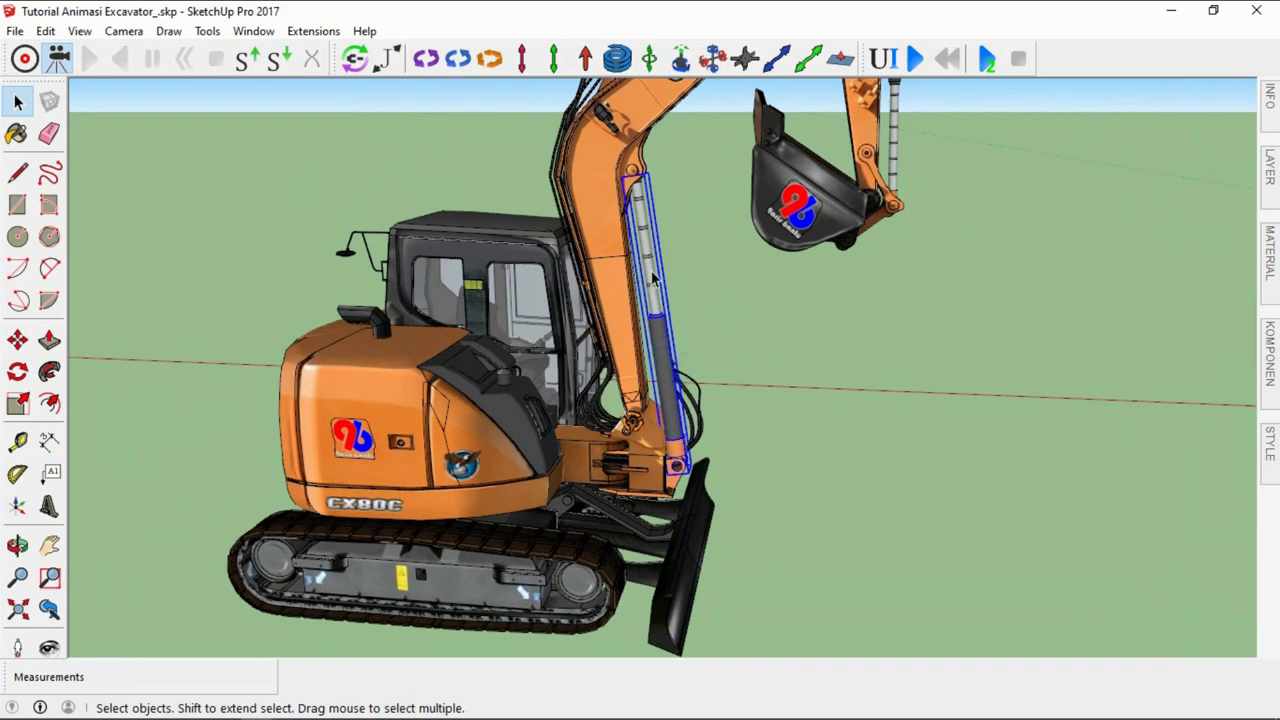
click(725, 365)
scroll(729, 360, down, 2)
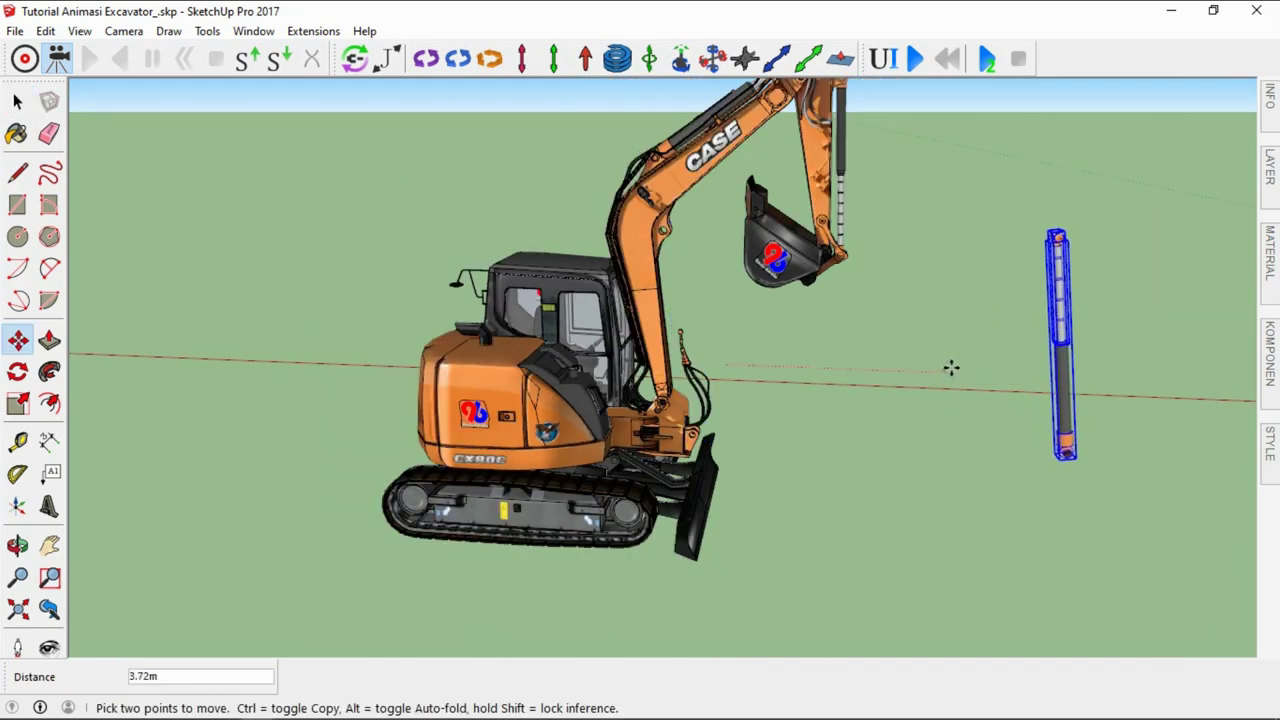
text(5)
key(Return)
key(space)
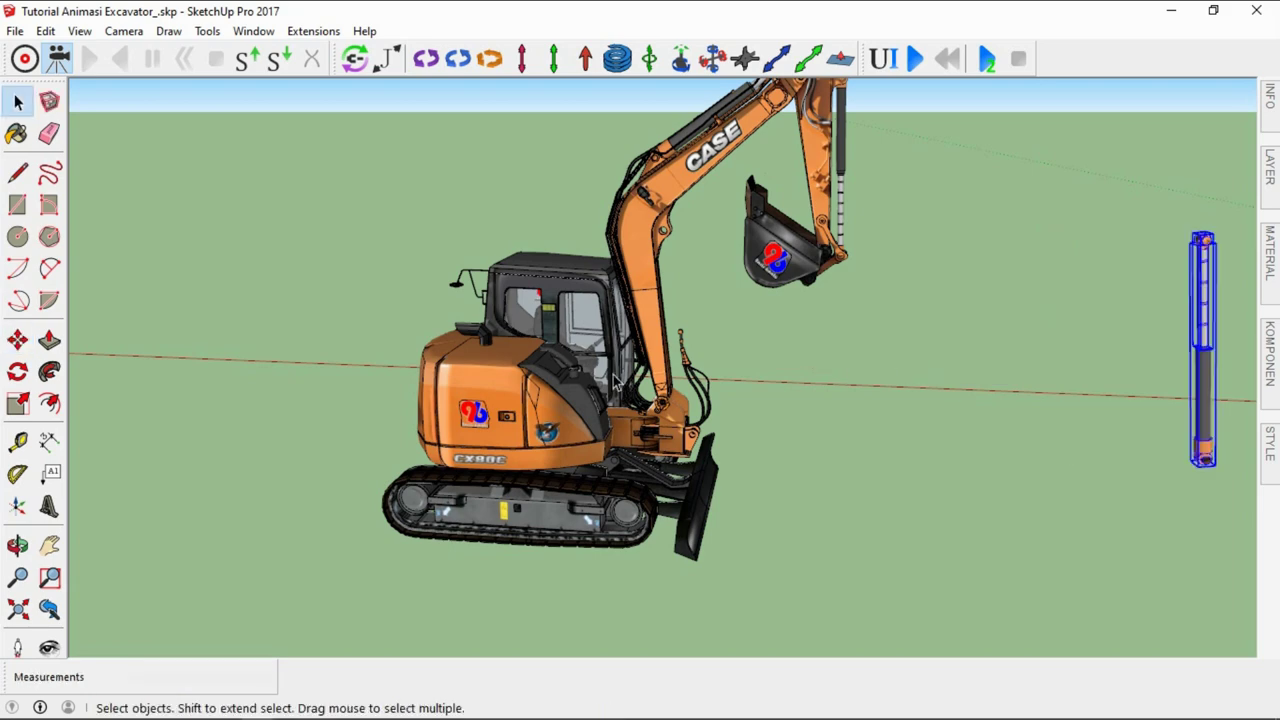
Move the cylinder's rod up along the green axis, apart from the barrel
scroll(951, 370, down, 3)
scroll(958, 408, up, 2)
scroll(1004, 400, up, 3)
scroll(894, 449, up, 2)
click(894, 449)
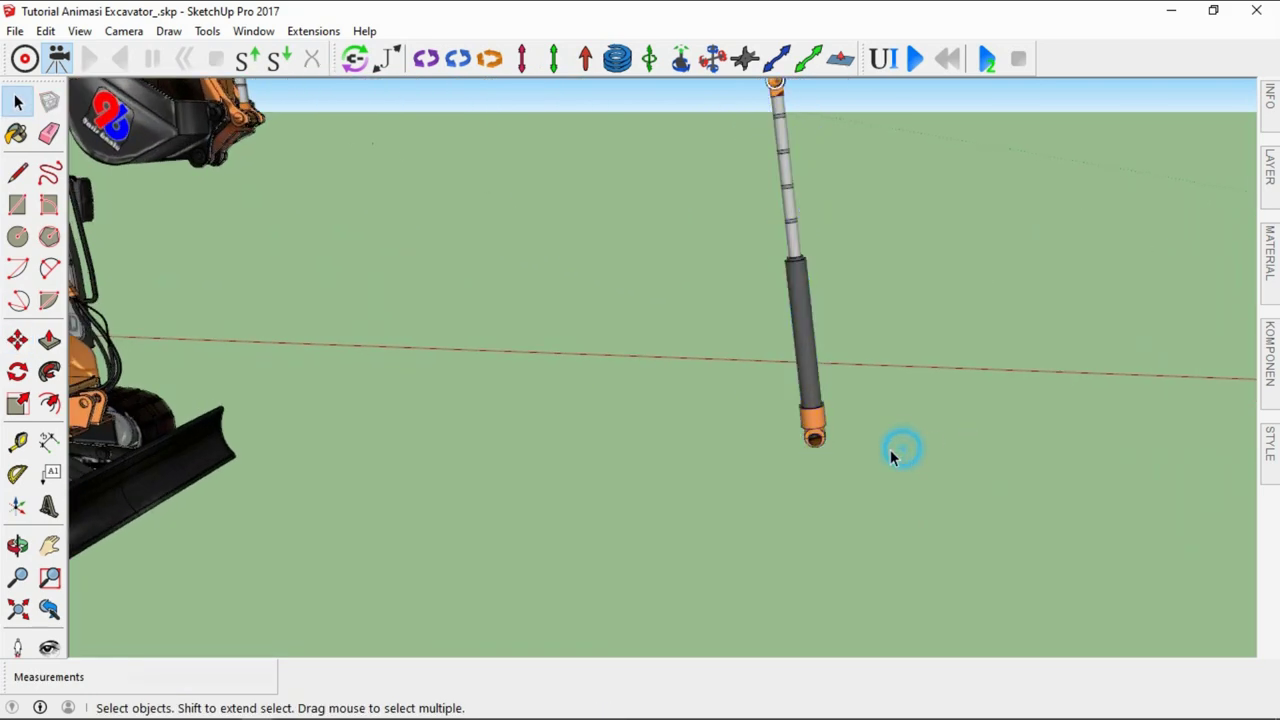
scroll(852, 375, down, 2)
scroll(804, 487, up, 3)
click(750, 435)
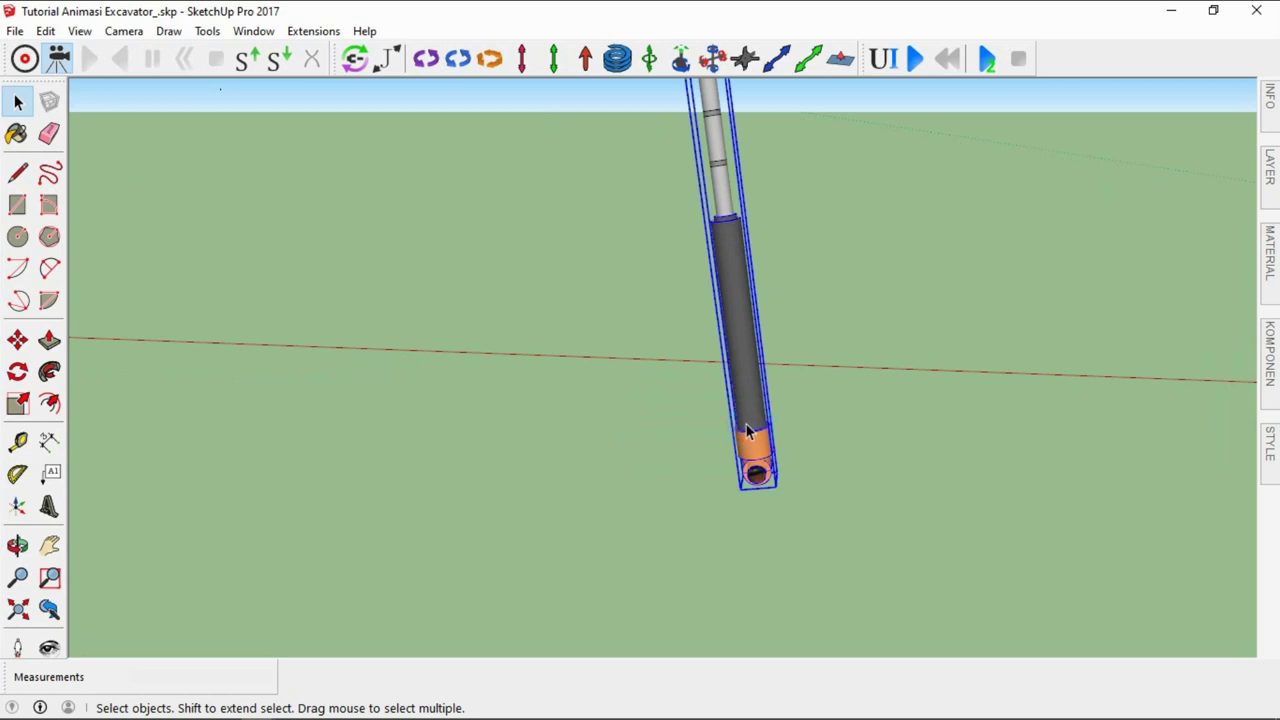
scroll(752, 440, down, 2)
scroll(752, 440, up, 2)
mouse_move(747, 411)
middle_down()
mouse_move(571, 457)
mouse_move(681, 341)
middle_up()
click(706, 252)
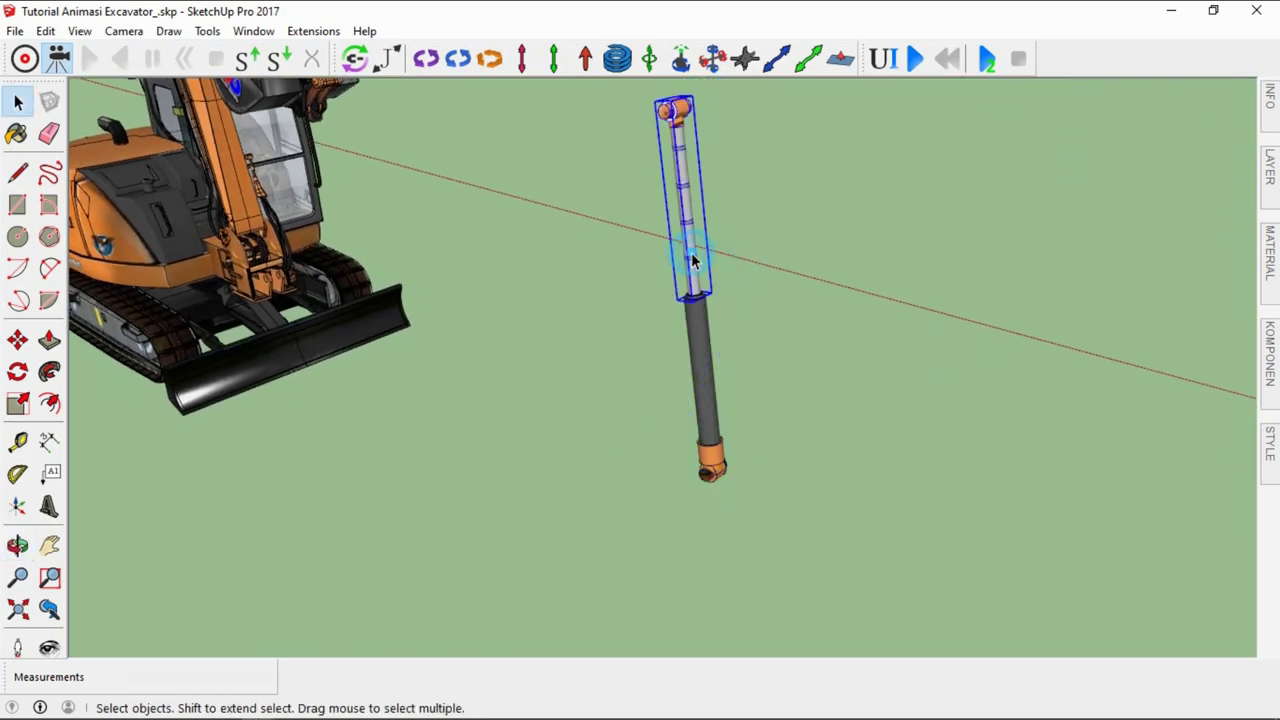
key(m)
click(691, 253)
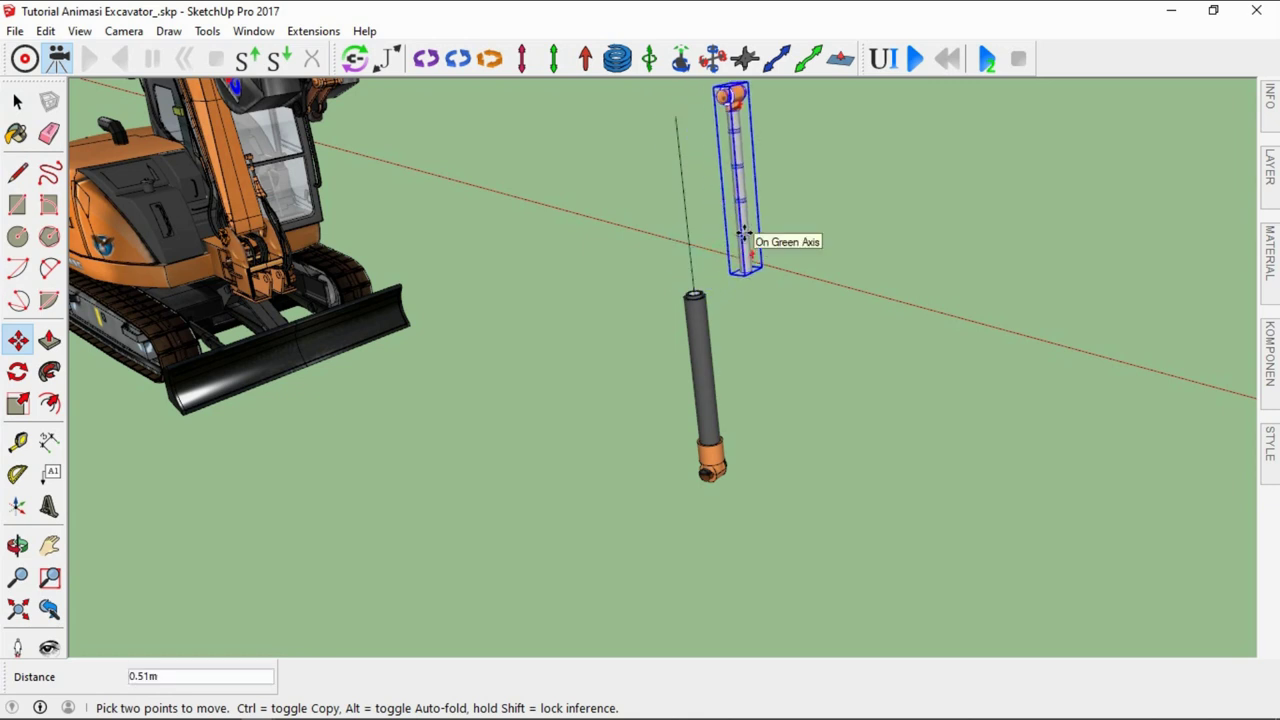
text(1)
key(Return)
key(space)
scroll(720, 495, up, 2)
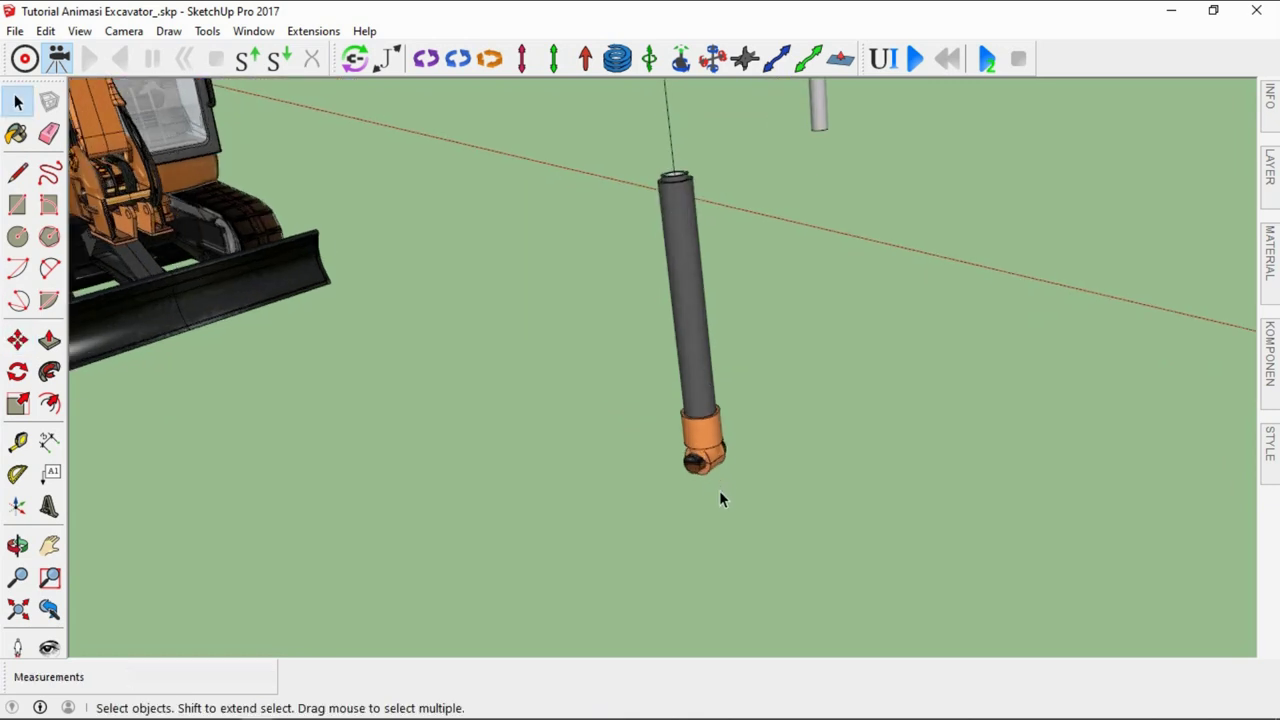
scroll(703, 463, up, 2)
mouse_move(703, 463)
middle_down()
mouse_move(686, 437)
mouse_move(700, 368)
middle_up()
Open the cylinder barrel group for editing
click(700, 368)
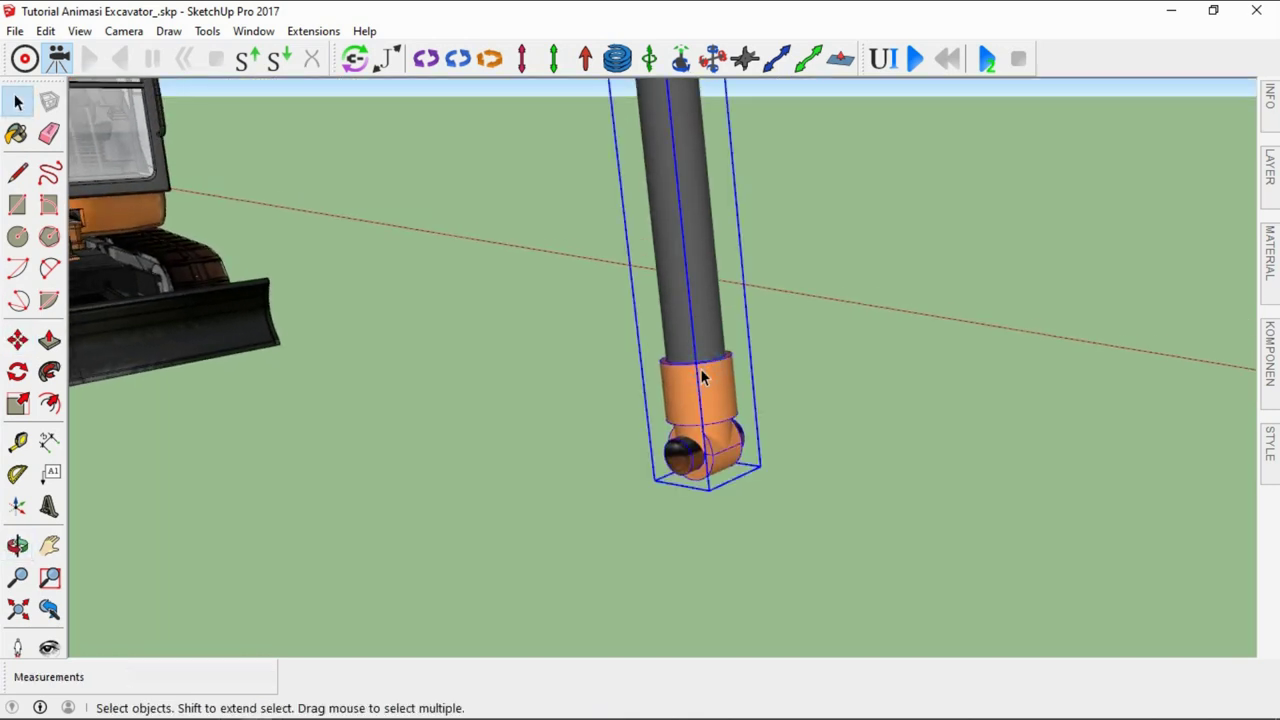
right_click(700, 368)
click(722, 398)
scroll(713, 375, up, 3)
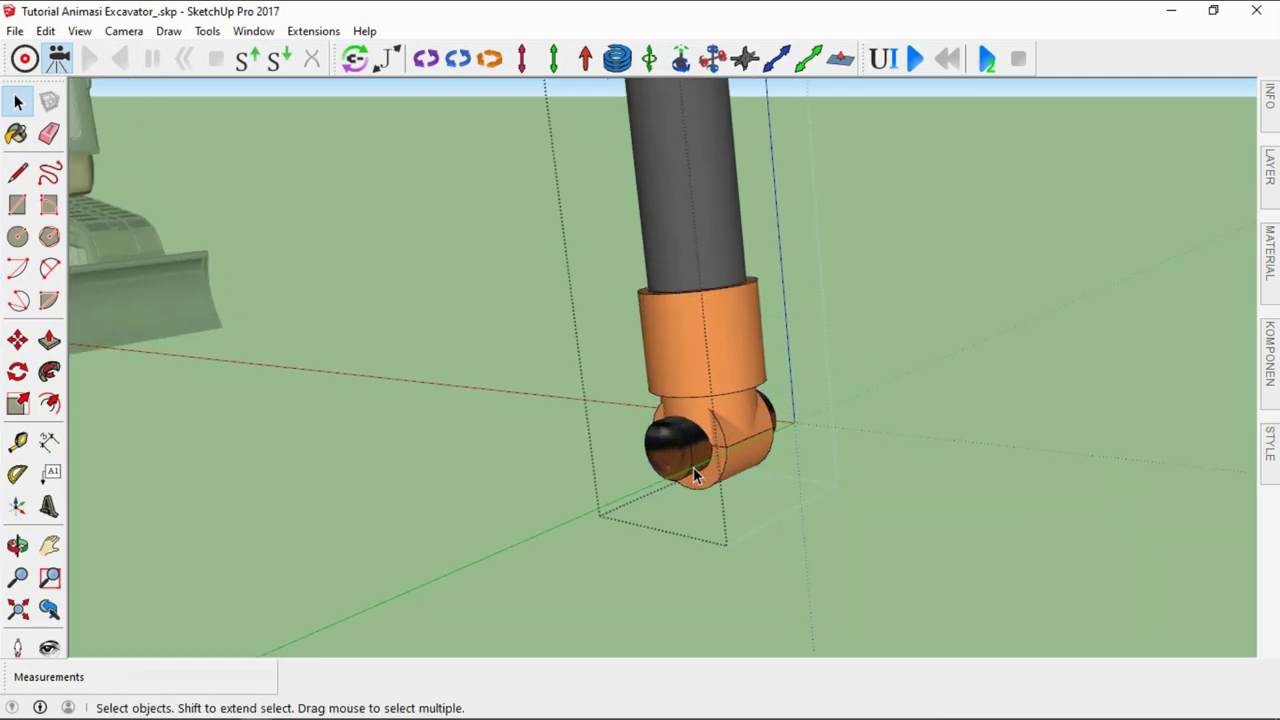
scroll(713, 366, up, 2)
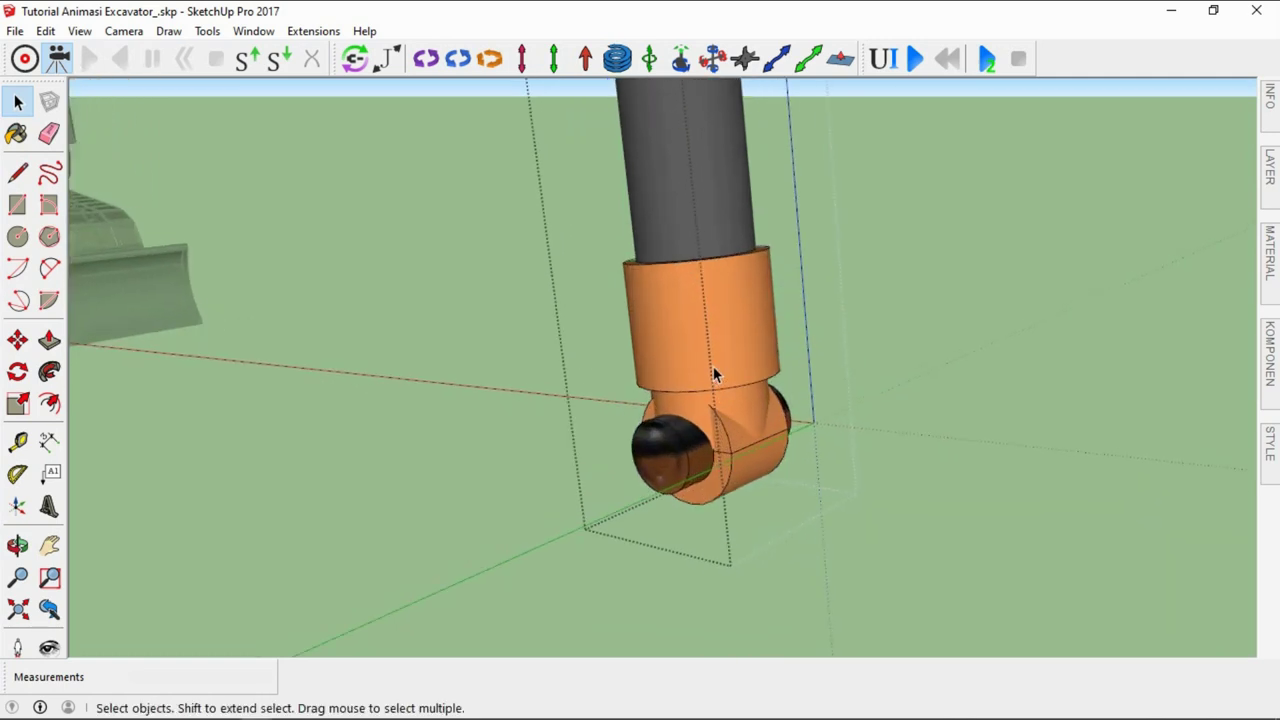
Place an MSPhysics hinge joint along the barrel's lower pivot axle
click(425, 63)
scroll(672, 470, up, 5)
scroll(671, 457, down, 5)
scroll(623, 480, down, 1)
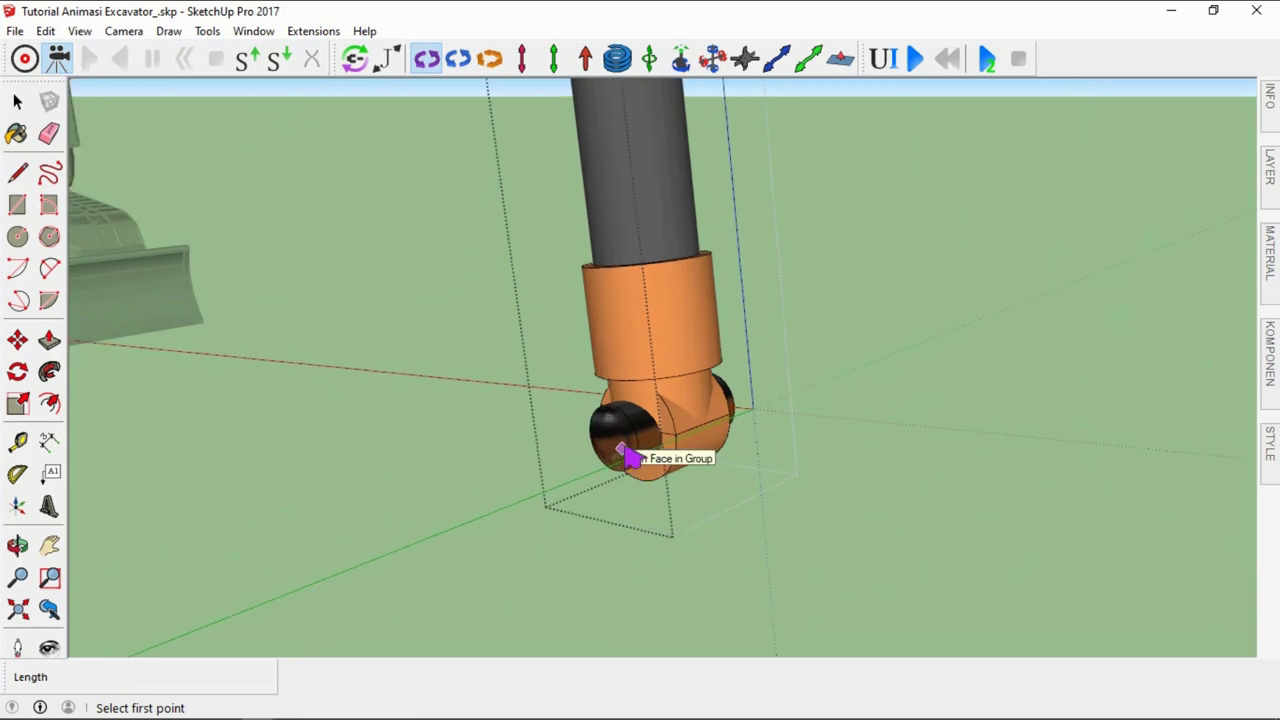
scroll(620, 452, up, 1)
scroll(619, 450, up, 2)
scroll(648, 416, up, 2)
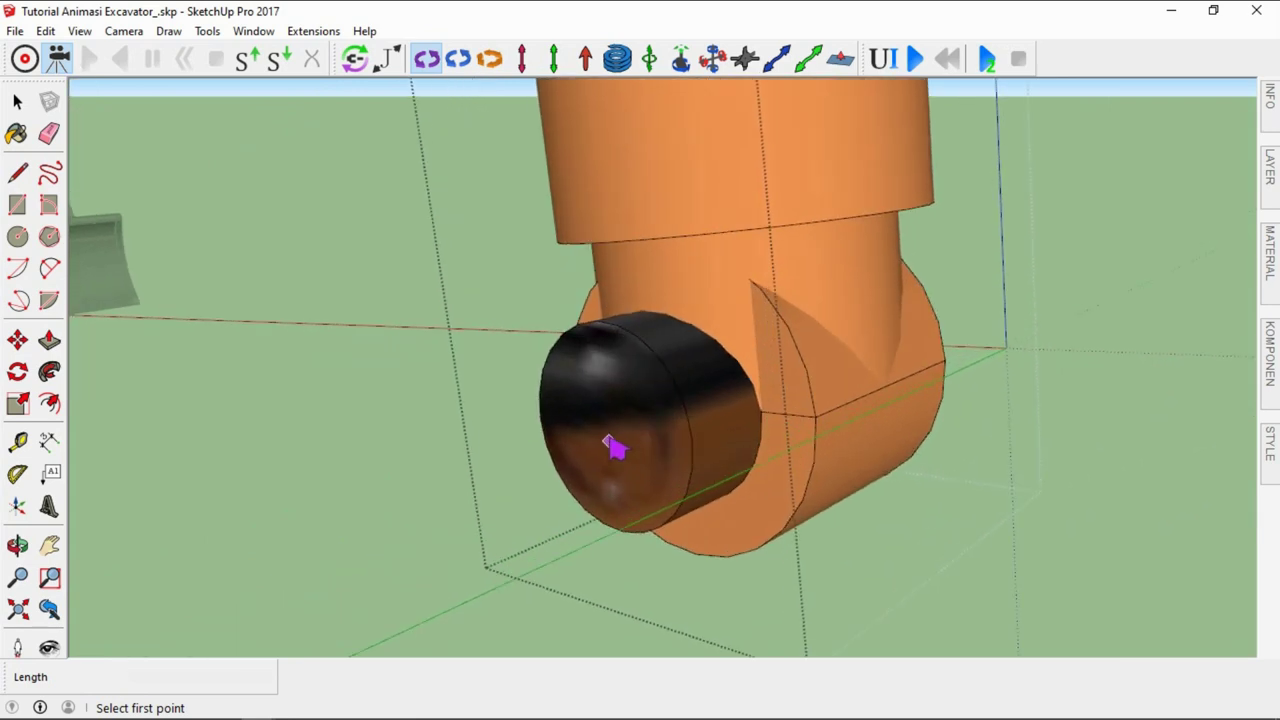
click(610, 430)
click(365, 513)
scroll(380, 514, down, 2)
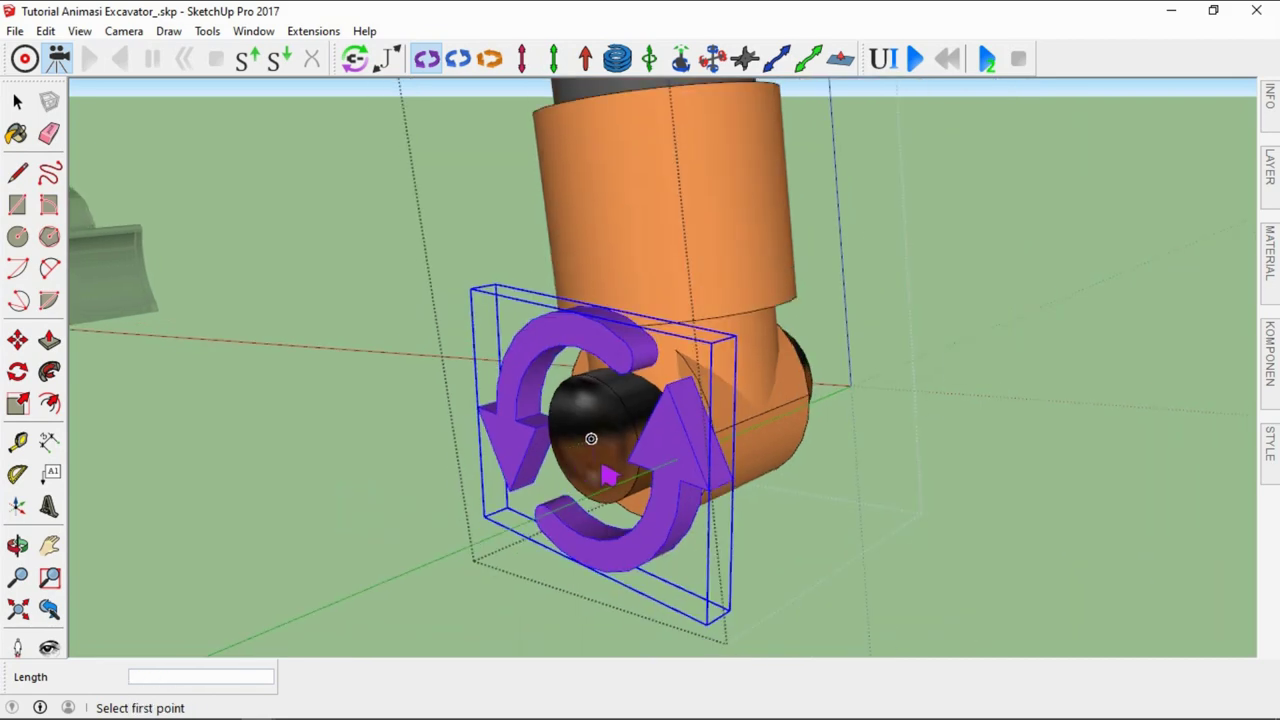
scroll(420, 515, down, 1)
key(space)
scroll(583, 535, down, 2)
scroll(586, 530, down, 2)
Reselect the whole barrel group and bring up its context menu
click(600, 505)
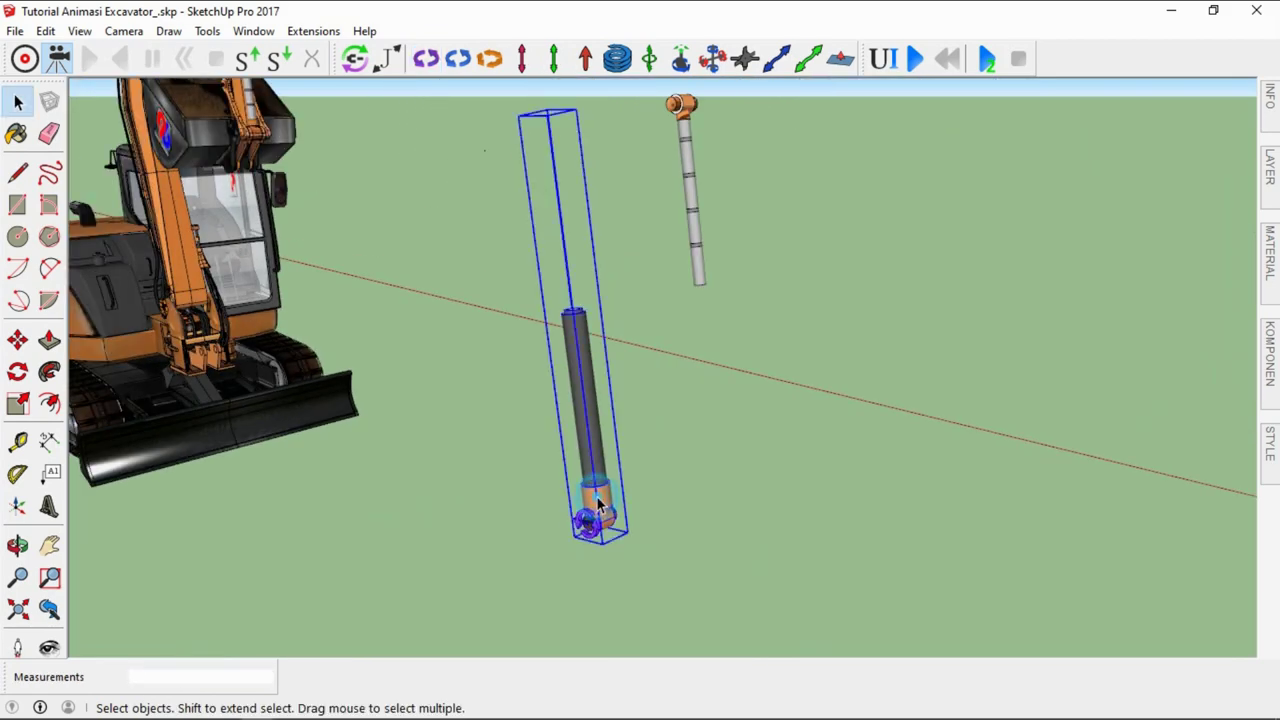
scroll(597, 482, up, 1)
scroll(597, 482, down, 1)
right_click(596, 466)
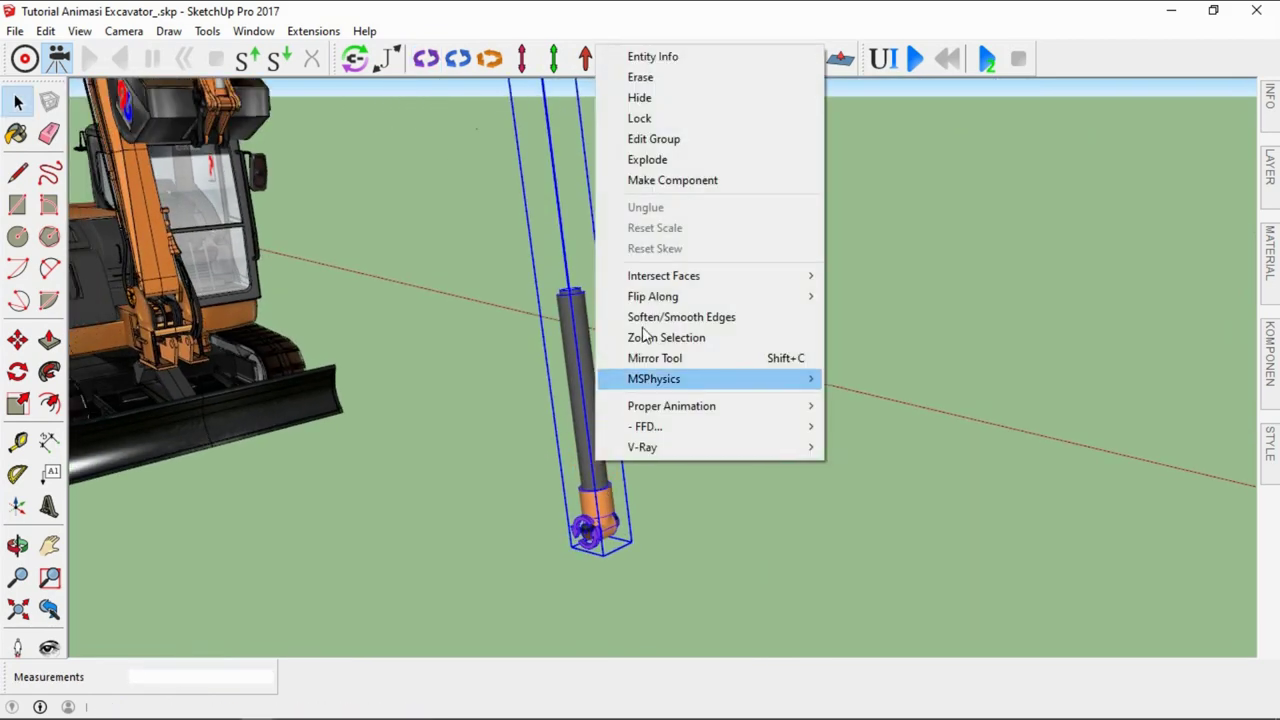
Enter the barrel group and orbit to view its top opening
click(647, 142)
scroll(558, 299, up, 3)
middle_drag(558, 299, 620, 397)
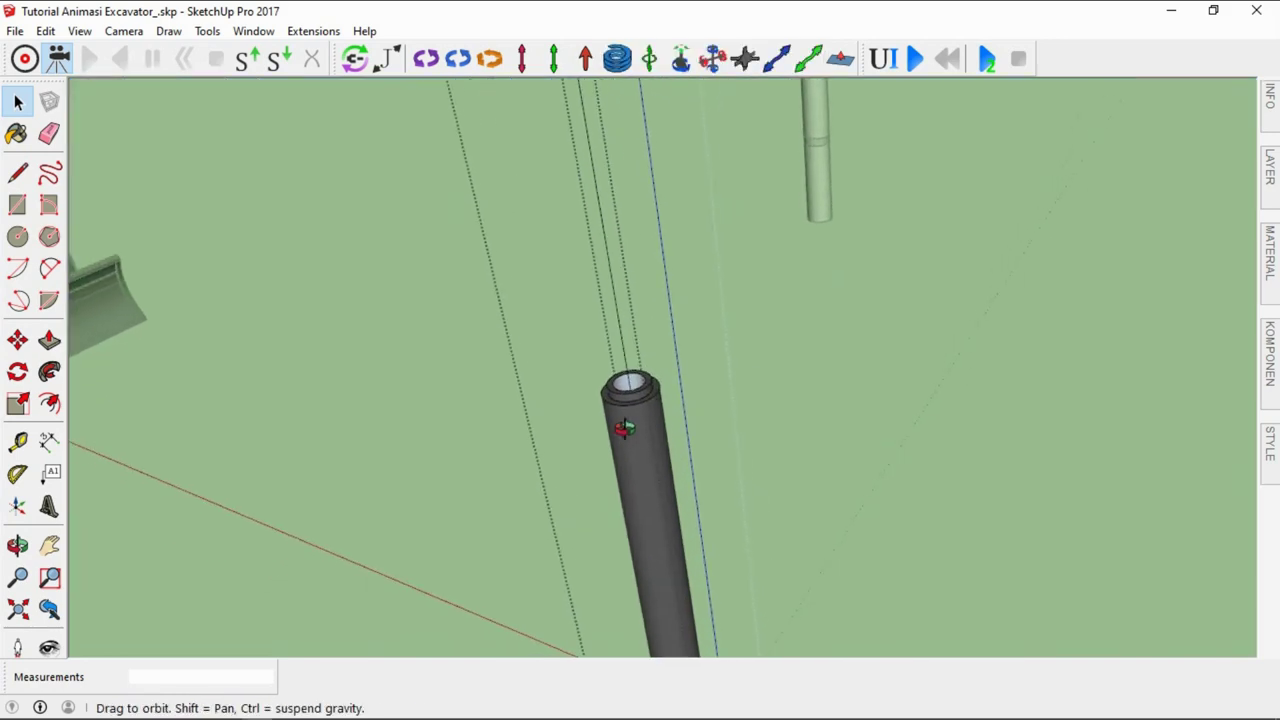
scroll(620, 397, up, 2)
middle_drag(639, 461, 522, 383)
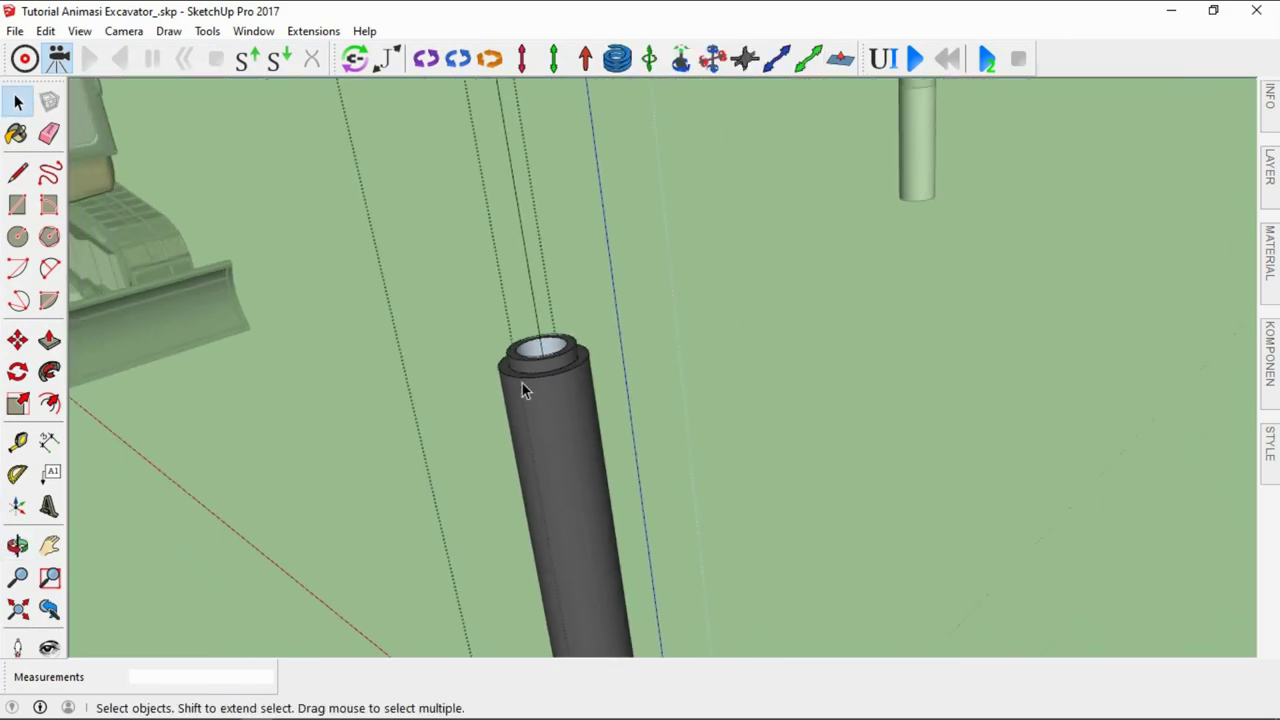
scroll(690, 414, up, 3)
scroll(690, 414, down, 2)
middle_drag(686, 466, 671, 457)
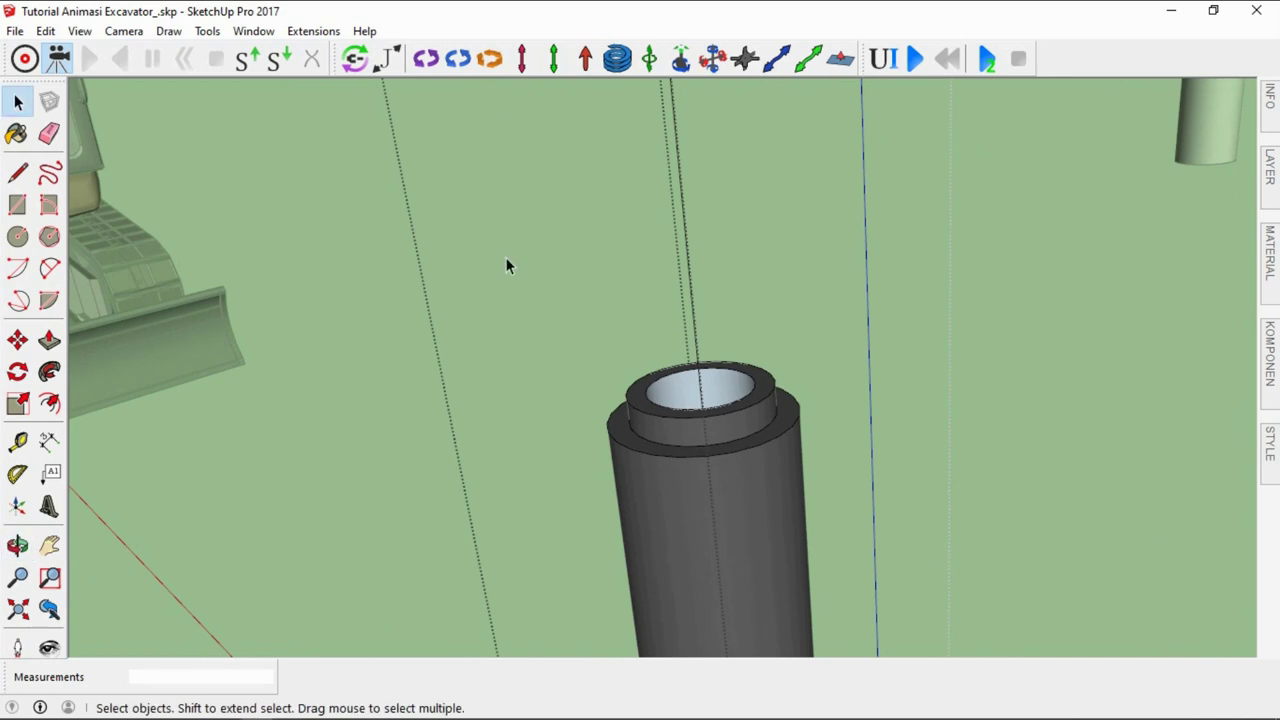
middle_drag(505, 257, 777, 394)
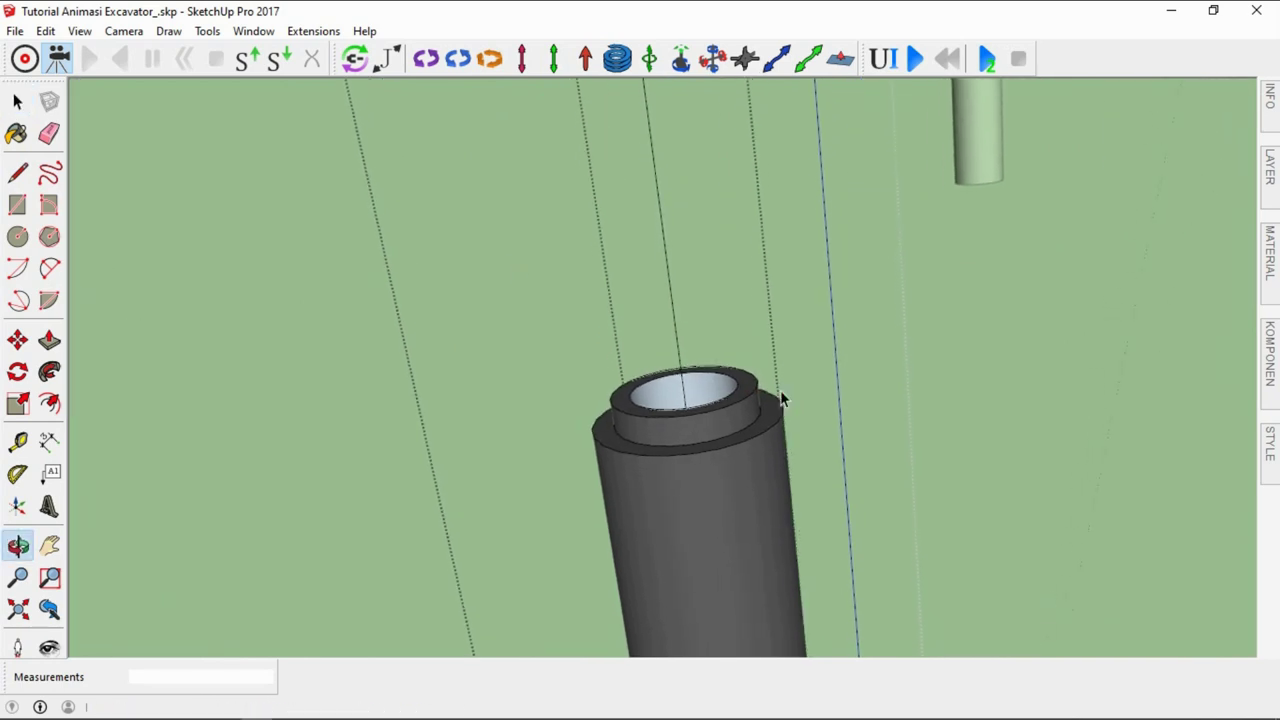
Place a slider joint at the barrel's top centre, then close the group
click(522, 60)
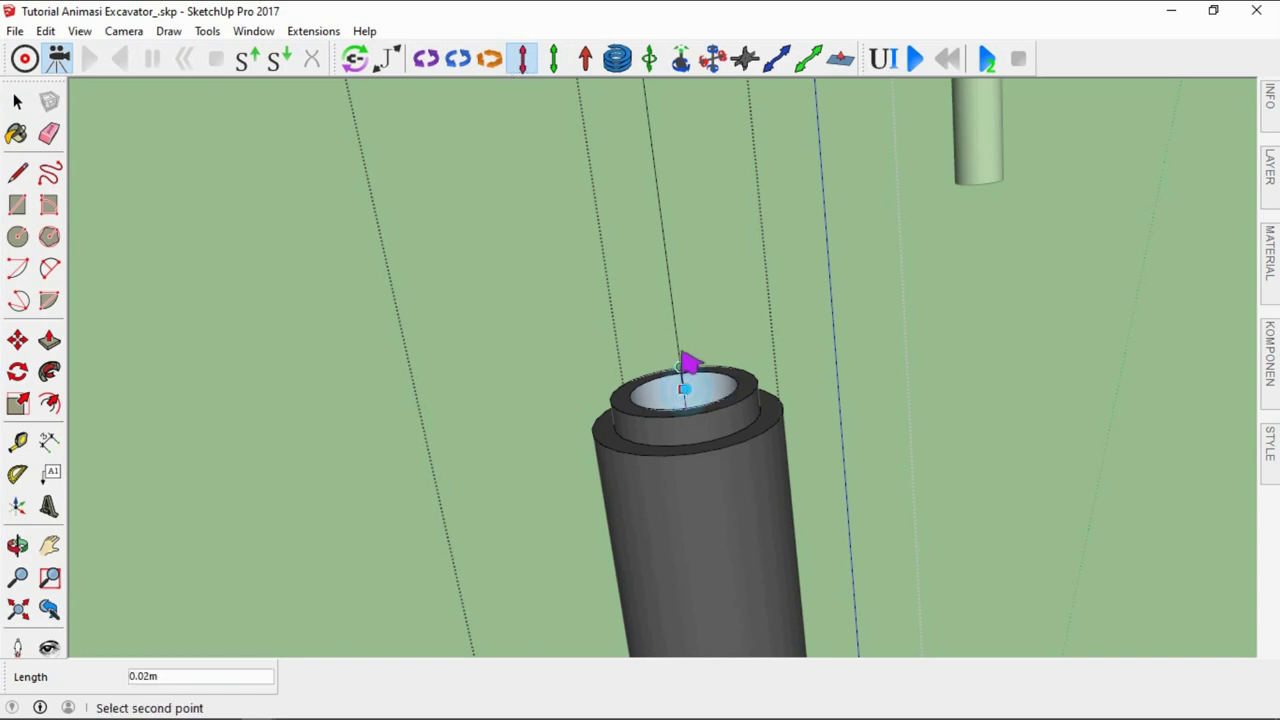
click(672, 301)
key(space)
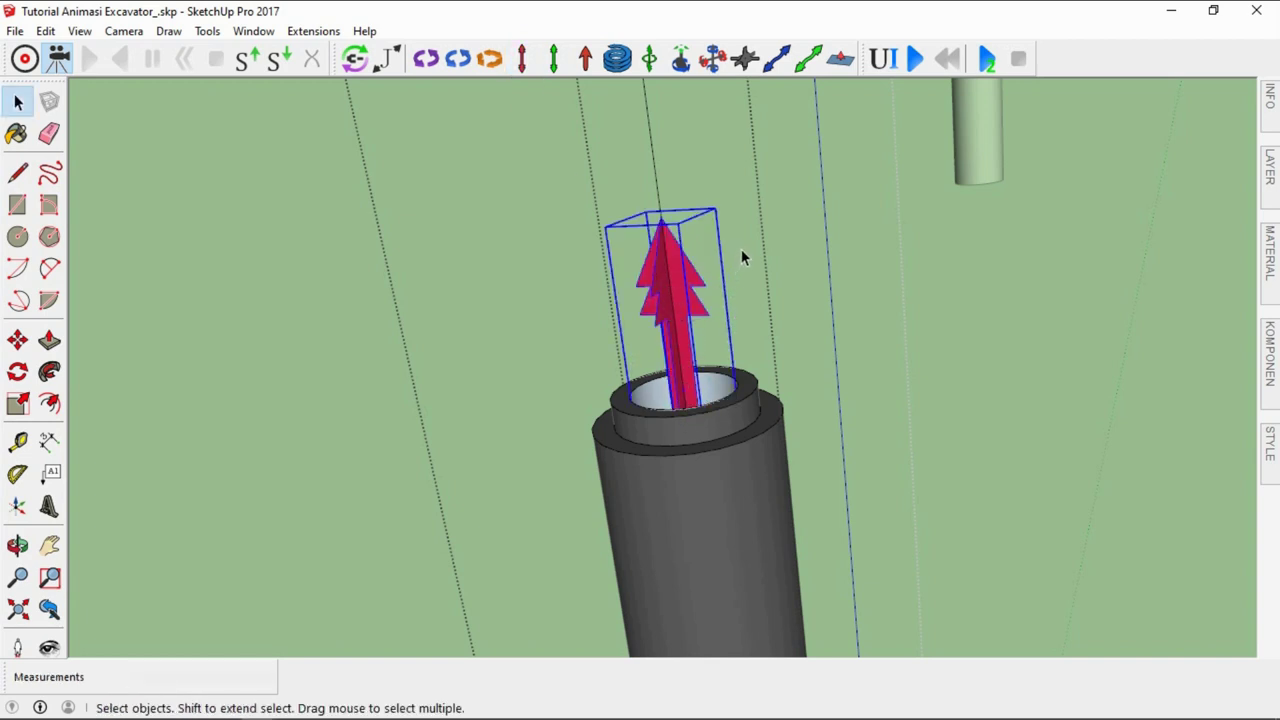
click(741, 249)
right_click(510, 314)
click(512, 322)
Link the barrel's lower hinge joint to the orange boom mounting bracket
scroll(509, 317, down, 5)
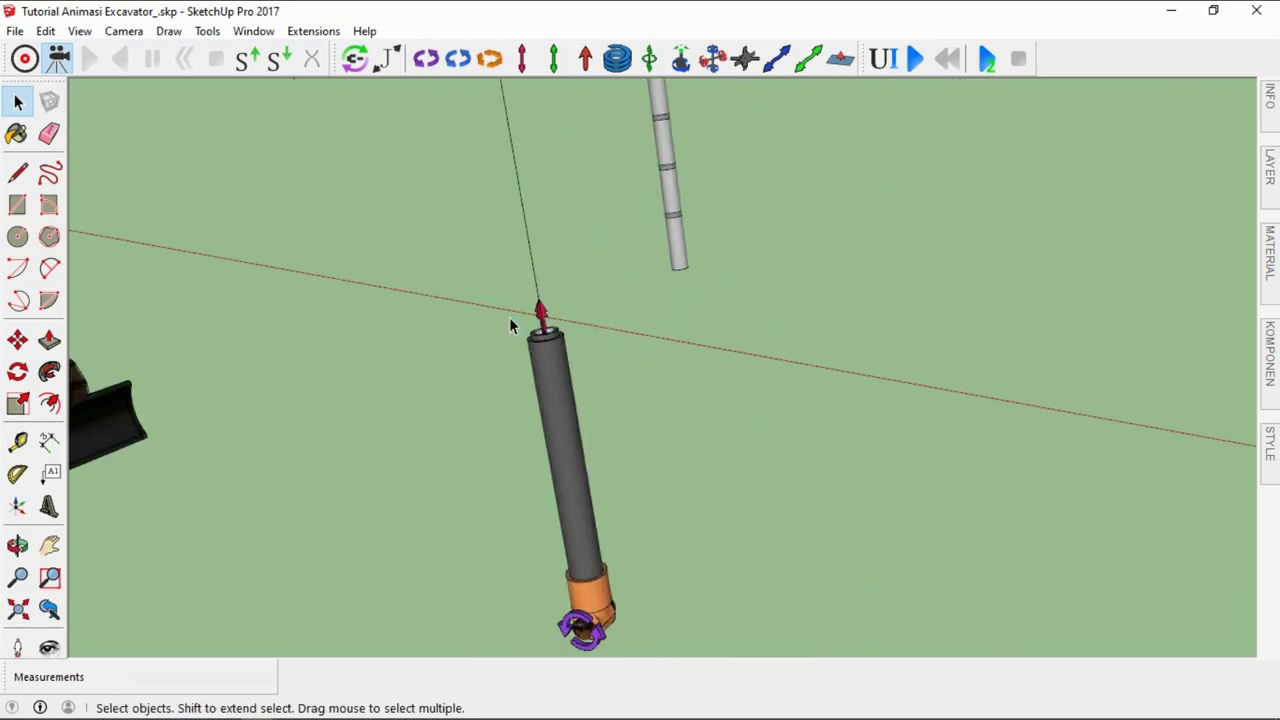
scroll(530, 340, down, 2)
middle_drag(549, 367, 463, 322)
scroll(550, 392, up, 2)
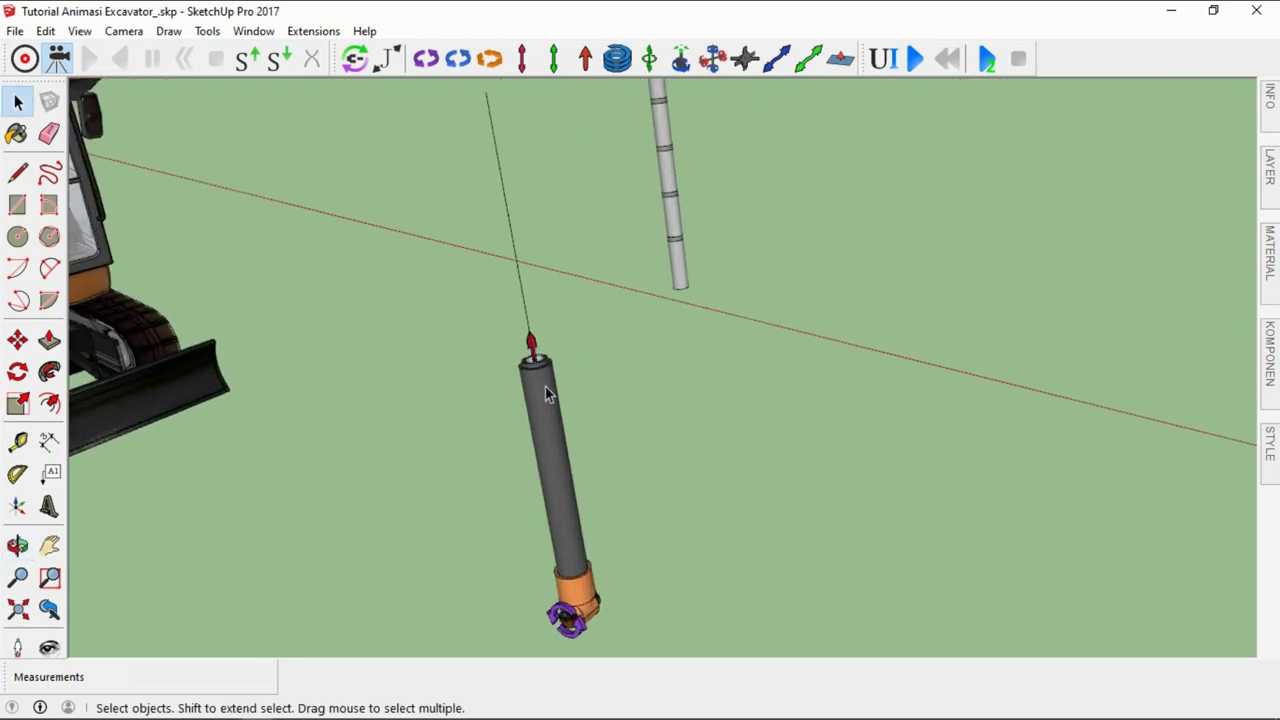
scroll(631, 368, down, 2)
middle_drag(631, 368, 355, 352)
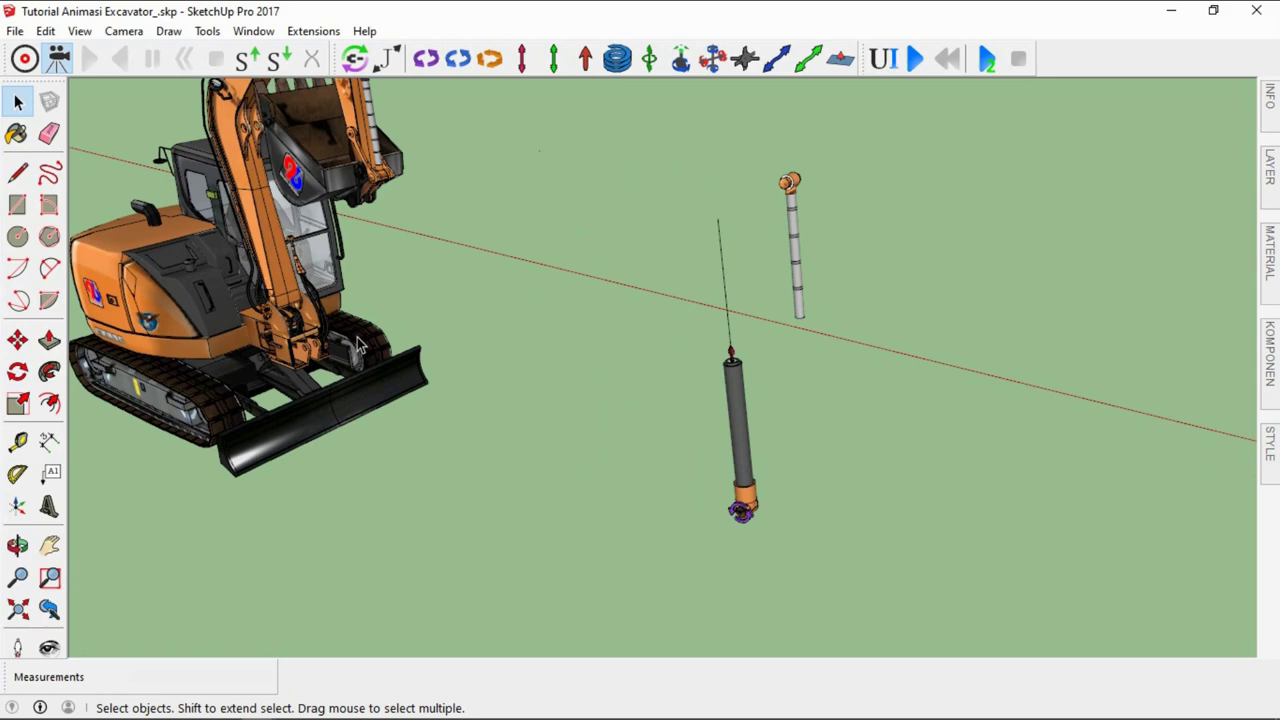
middle_drag(768, 492, 758, 492)
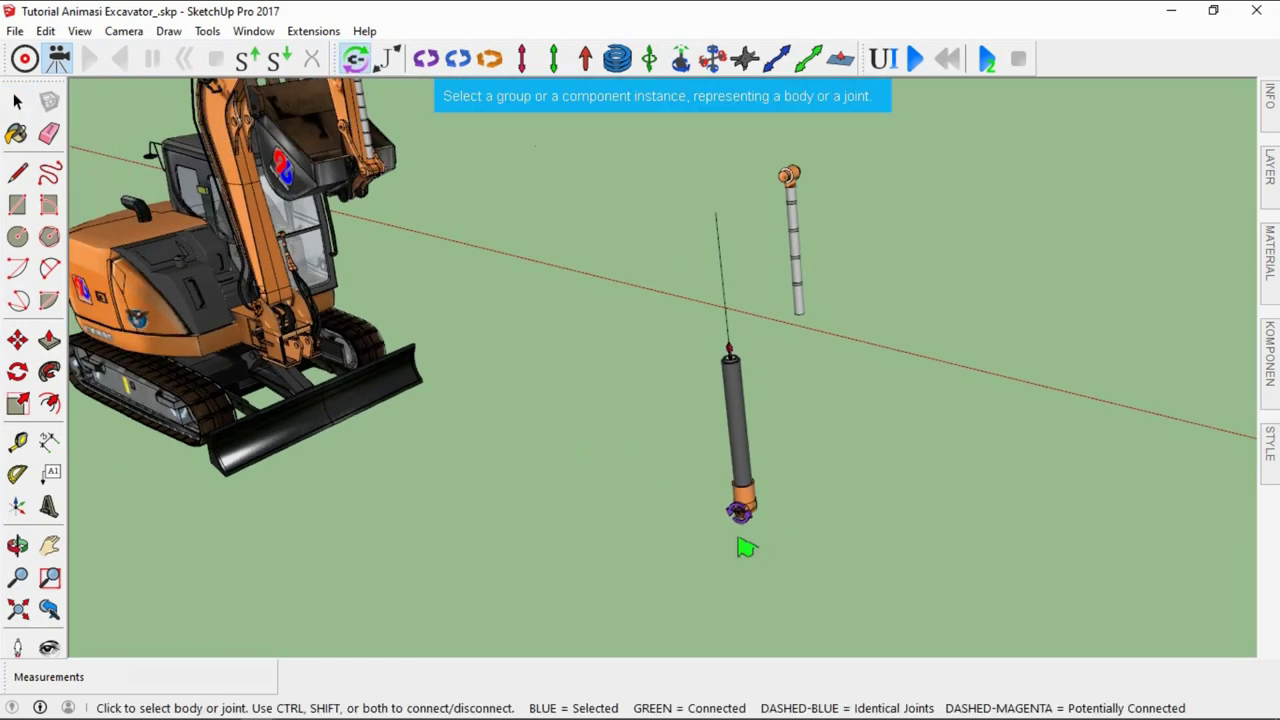
scroll(743, 543, up, 3)
scroll(755, 525, up, 2)
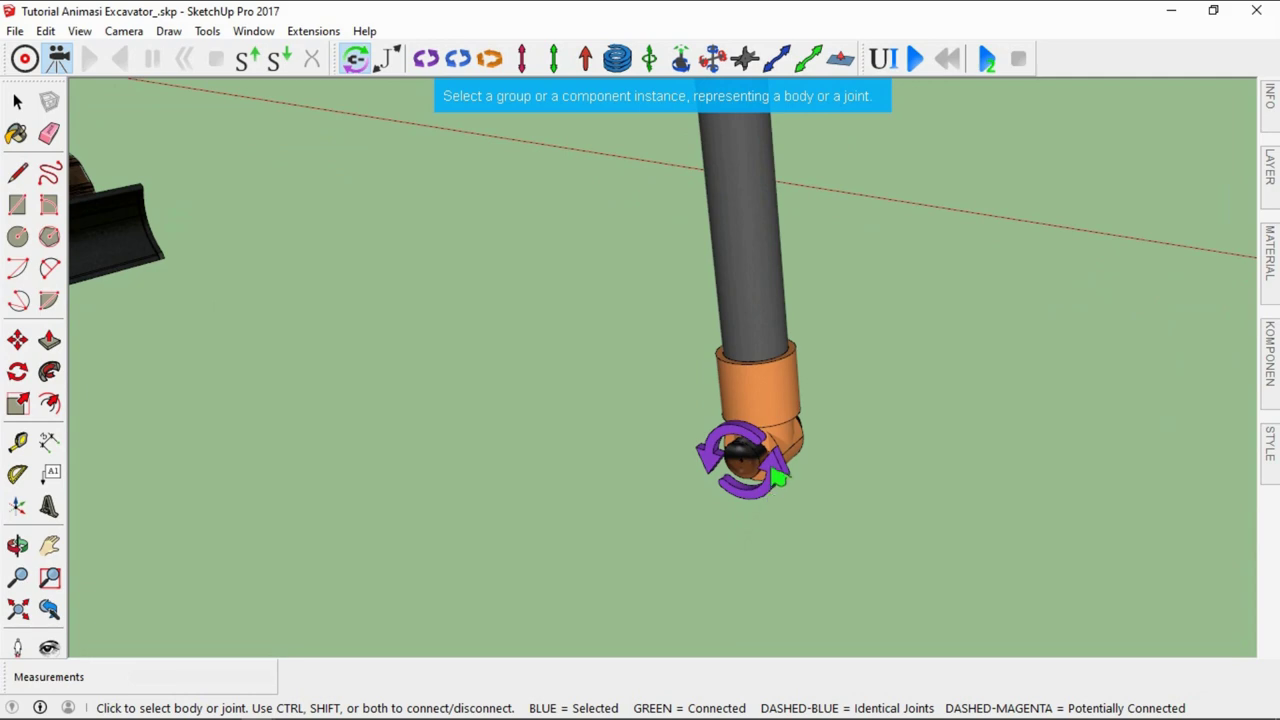
click(773, 474)
scroll(763, 458, down, 2)
scroll(763, 455, down, 2)
scroll(763, 453, down, 2)
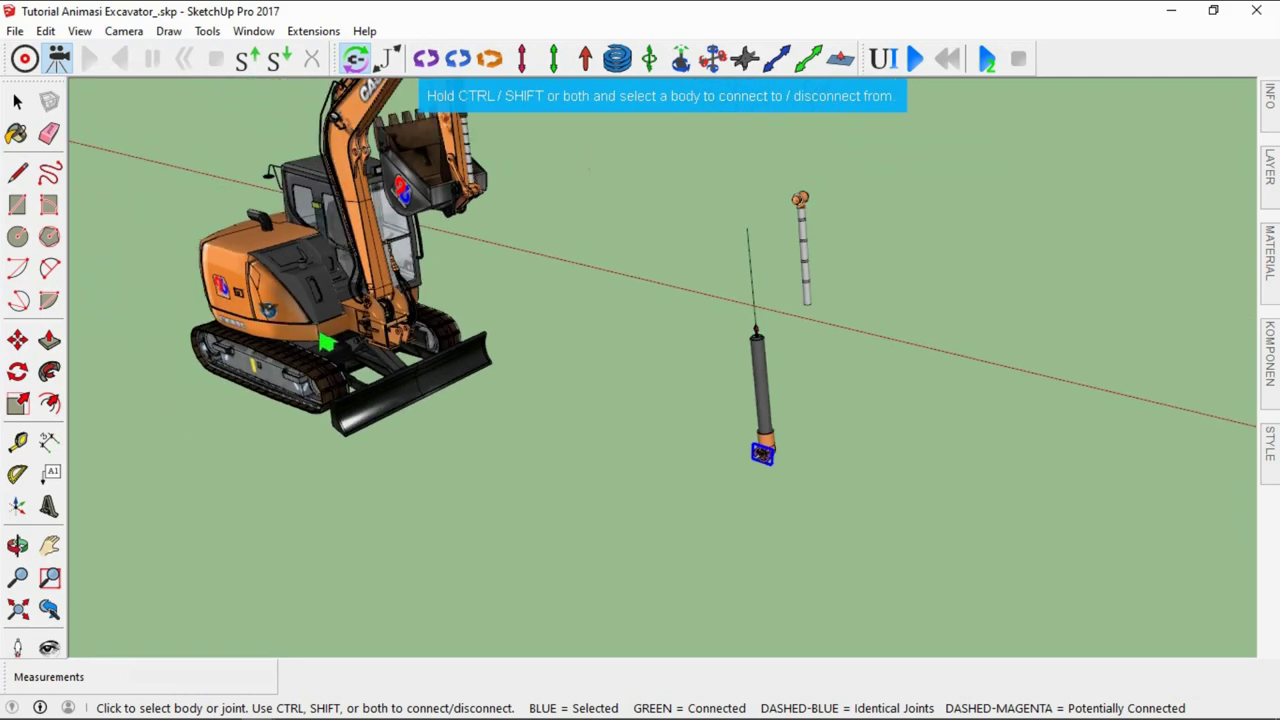
scroll(327, 343, up, 2)
scroll(371, 300, up, 2)
scroll(500, 371, up, 2)
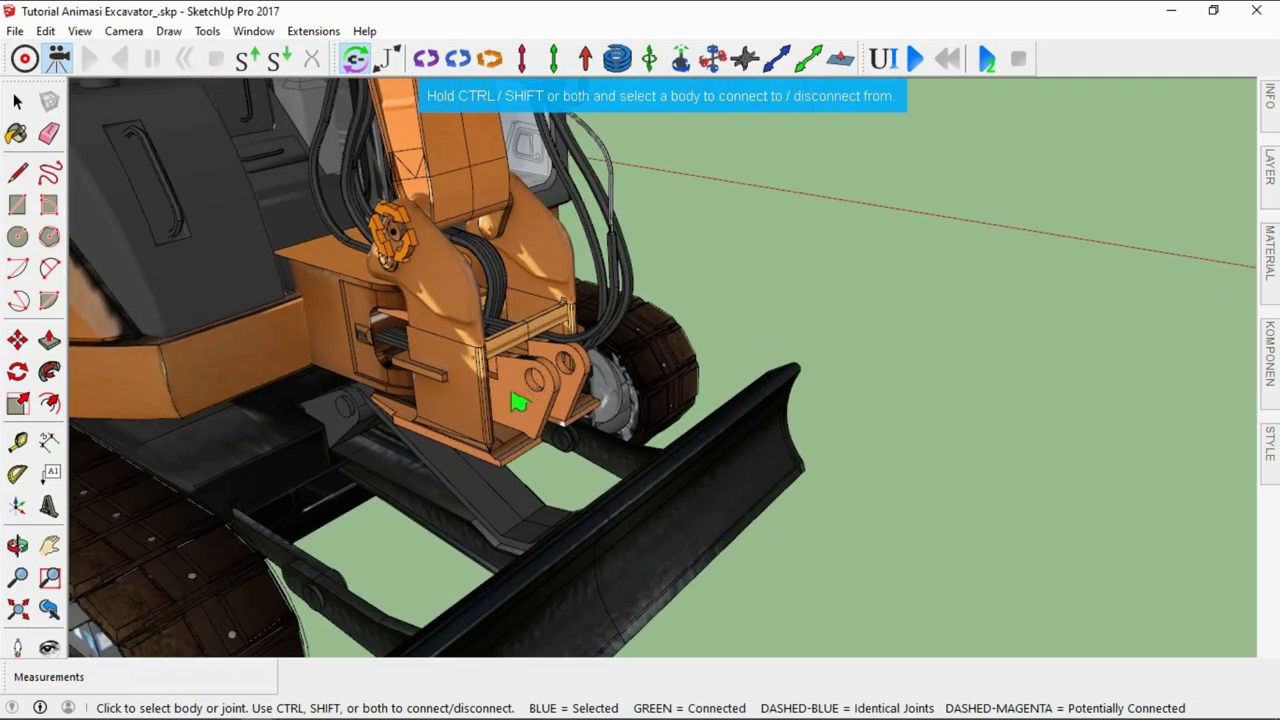
scroll(530, 403, down, 2)
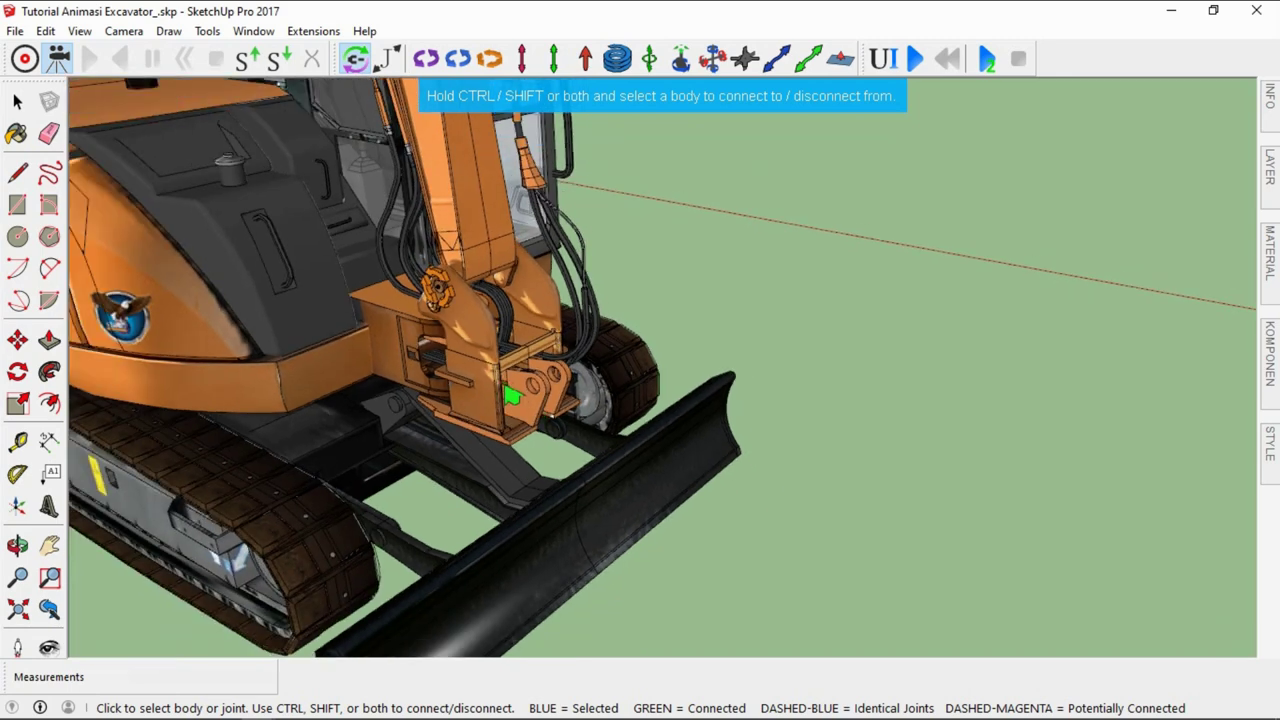
scroll(560, 395, up, 2)
scroll(510, 383, up, 2)
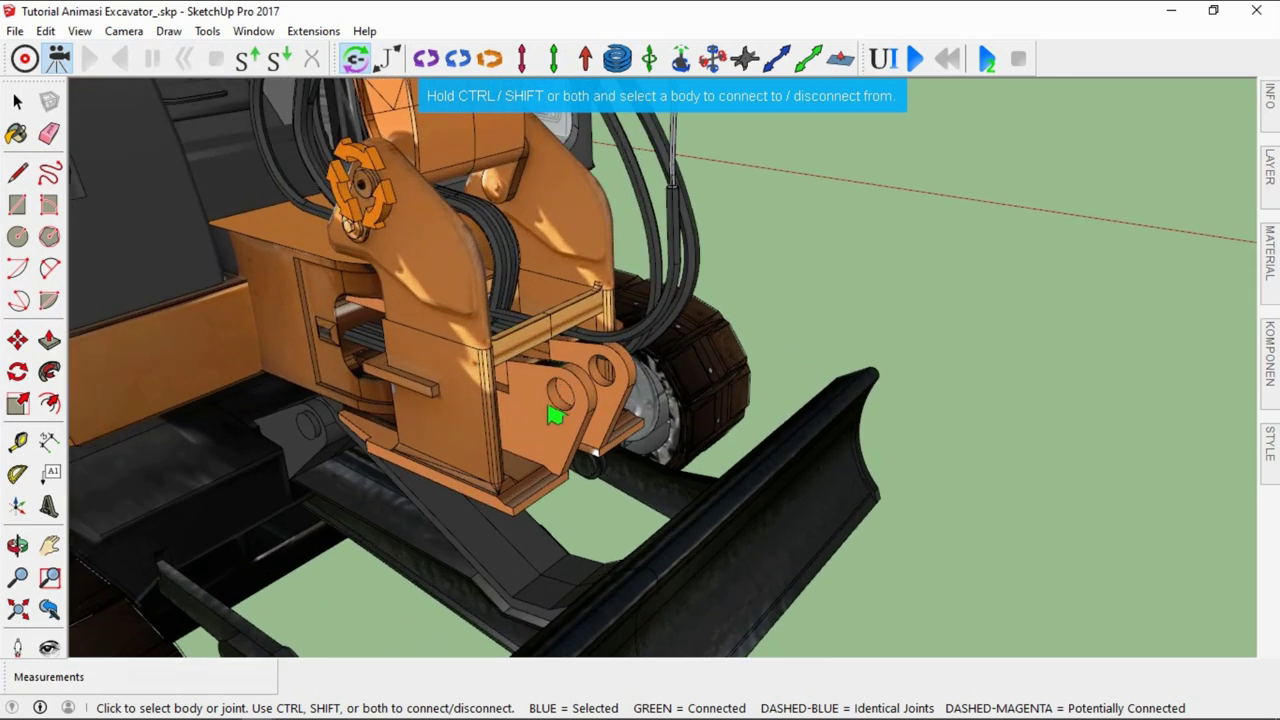
scroll(554, 410, down, 2)
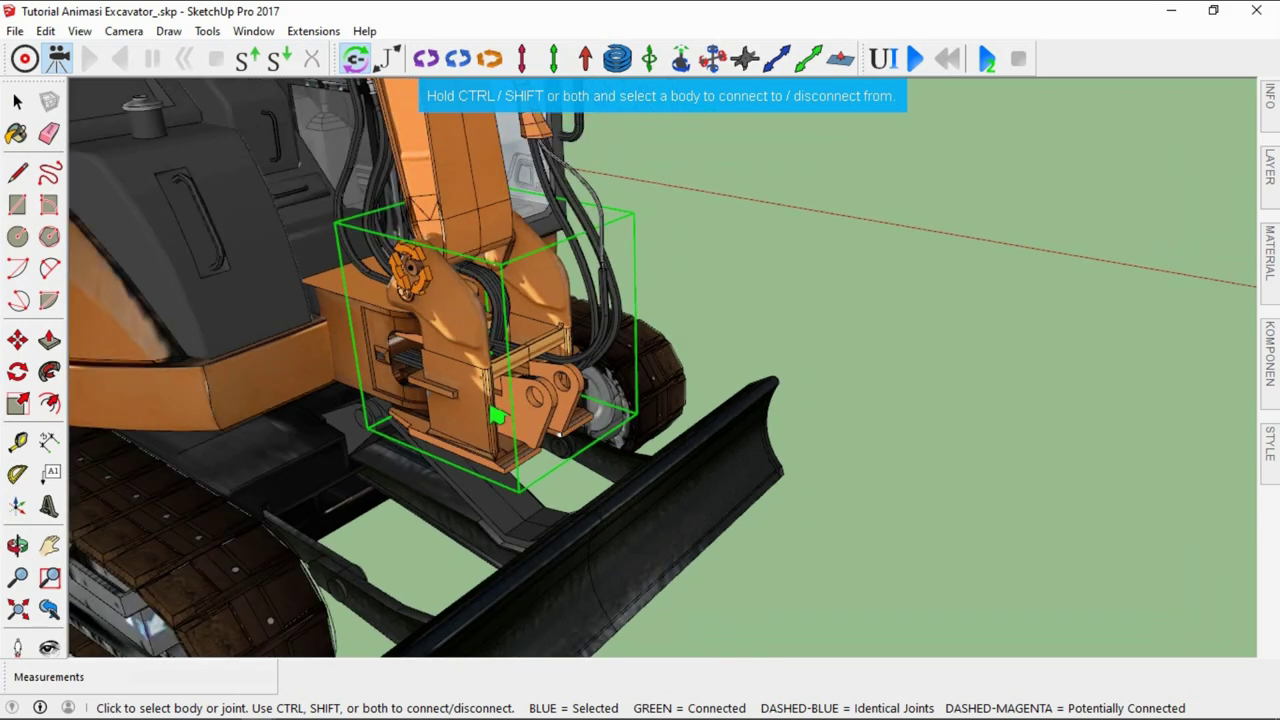
scroll(494, 414, down, 3)
key(space)
scroll(360, 500, down, 1)
scroll(360, 500, down, 3)
scroll(493, 455, down, 1)
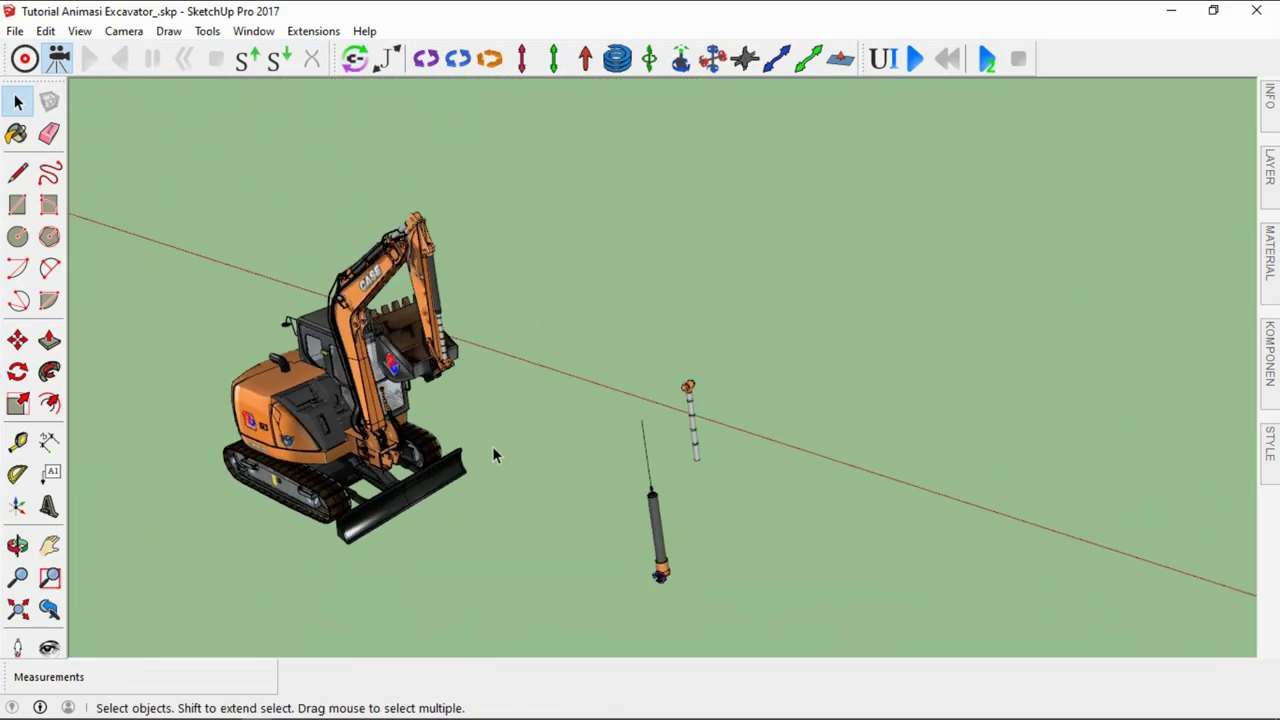
With Joint Connection, link the slider joint atop the barrel to the grey piston rod
click(355, 60)
scroll(663, 530, up, 1)
scroll(663, 530, up, 2)
scroll(657, 488, up, 2)
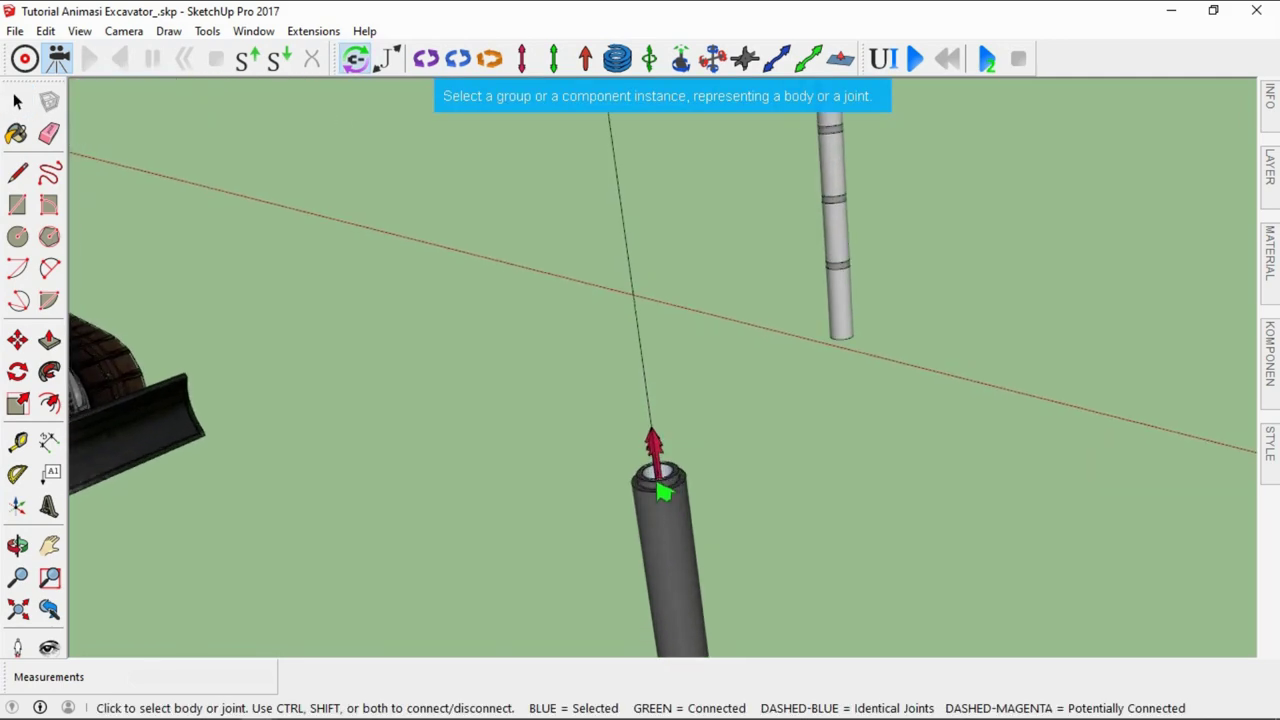
scroll(651, 443, up, 1)
click(665, 437)
scroll(668, 437, down, 2)
scroll(680, 528, down, 2)
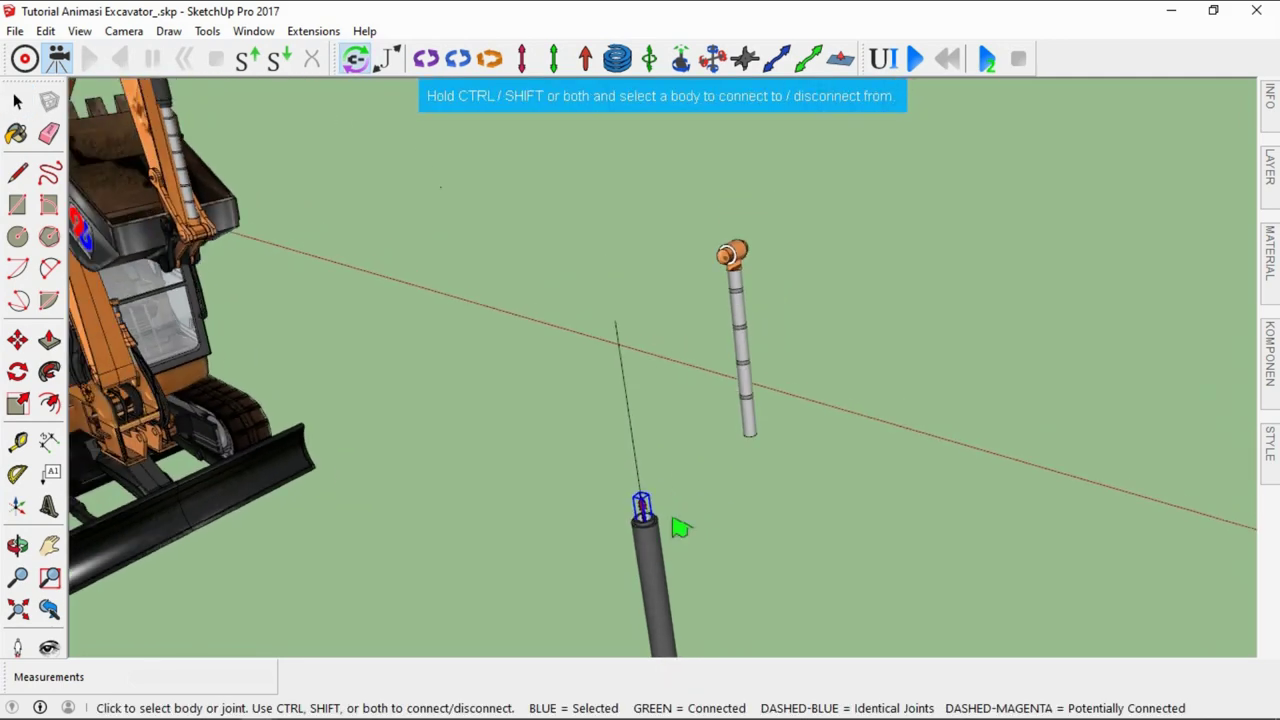
scroll(756, 410, up, 2)
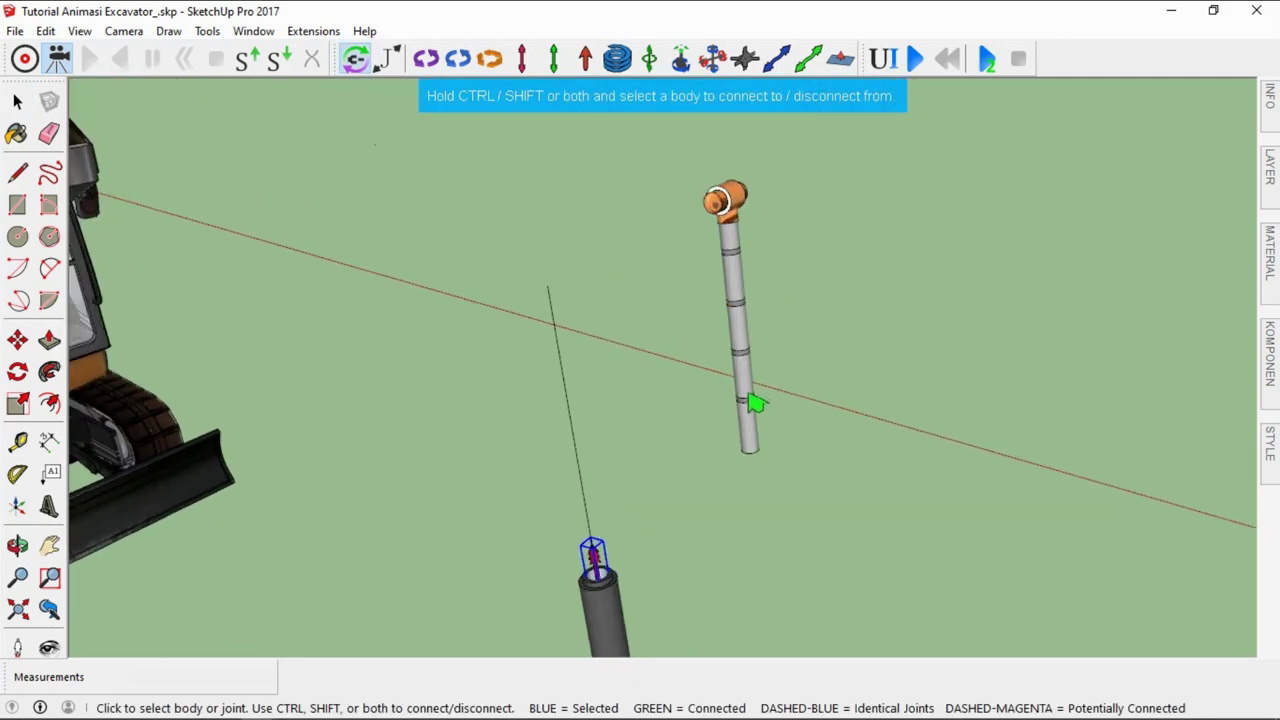
scroll(756, 398, up, 1)
scroll(758, 380, down, 1)
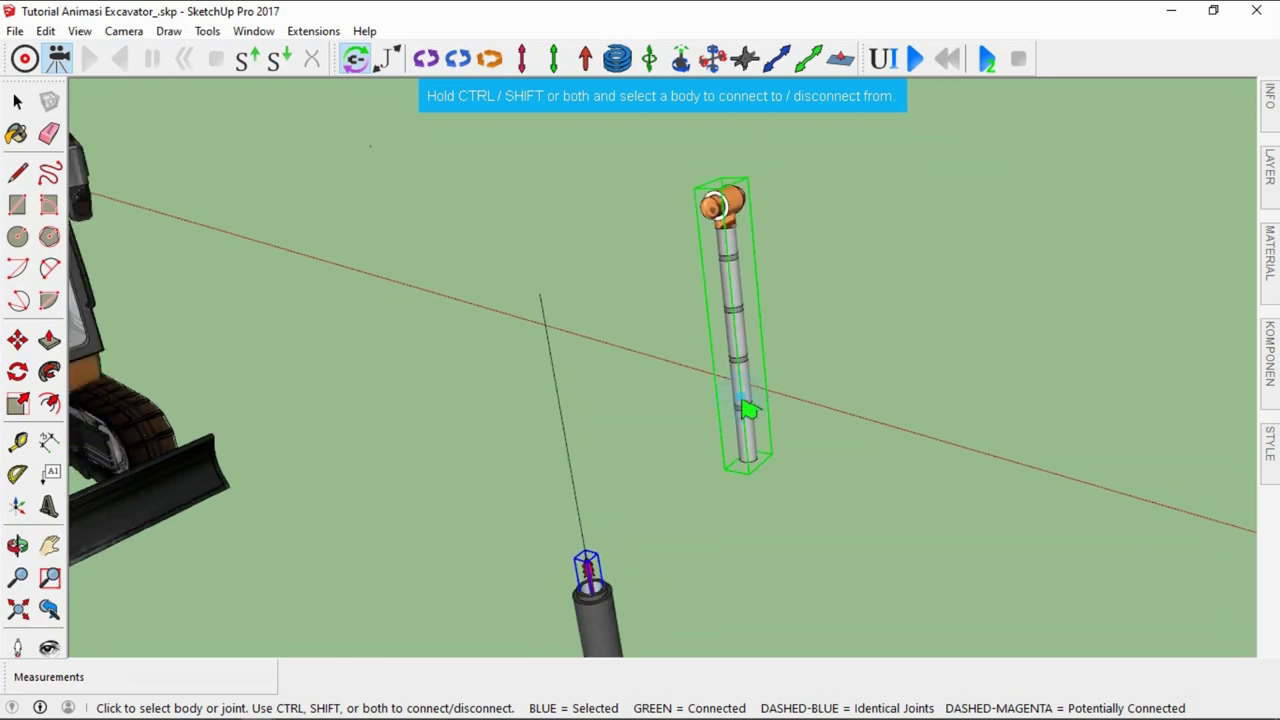
scroll(716, 401, down, 2)
key(space)
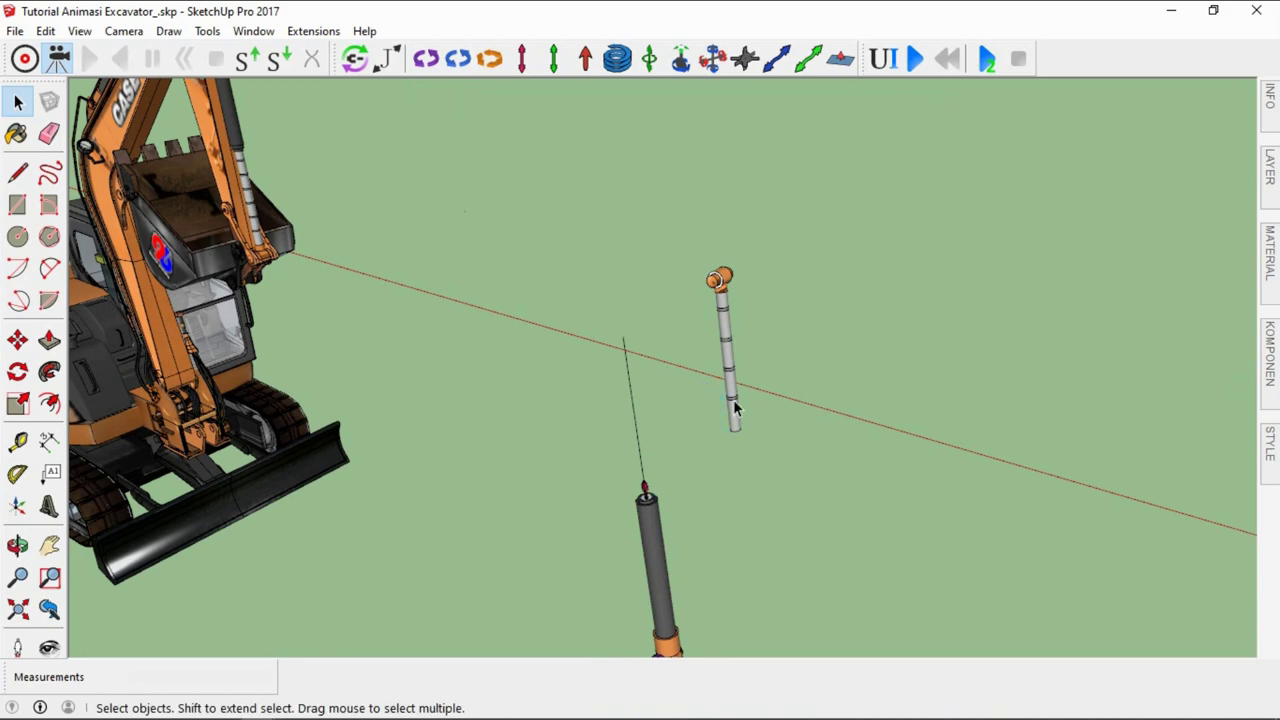
Move the piston rod 1 along green back into its barrel
scroll(735, 403, down, 2)
scroll(729, 434, up, 1)
scroll(773, 438, up, 1)
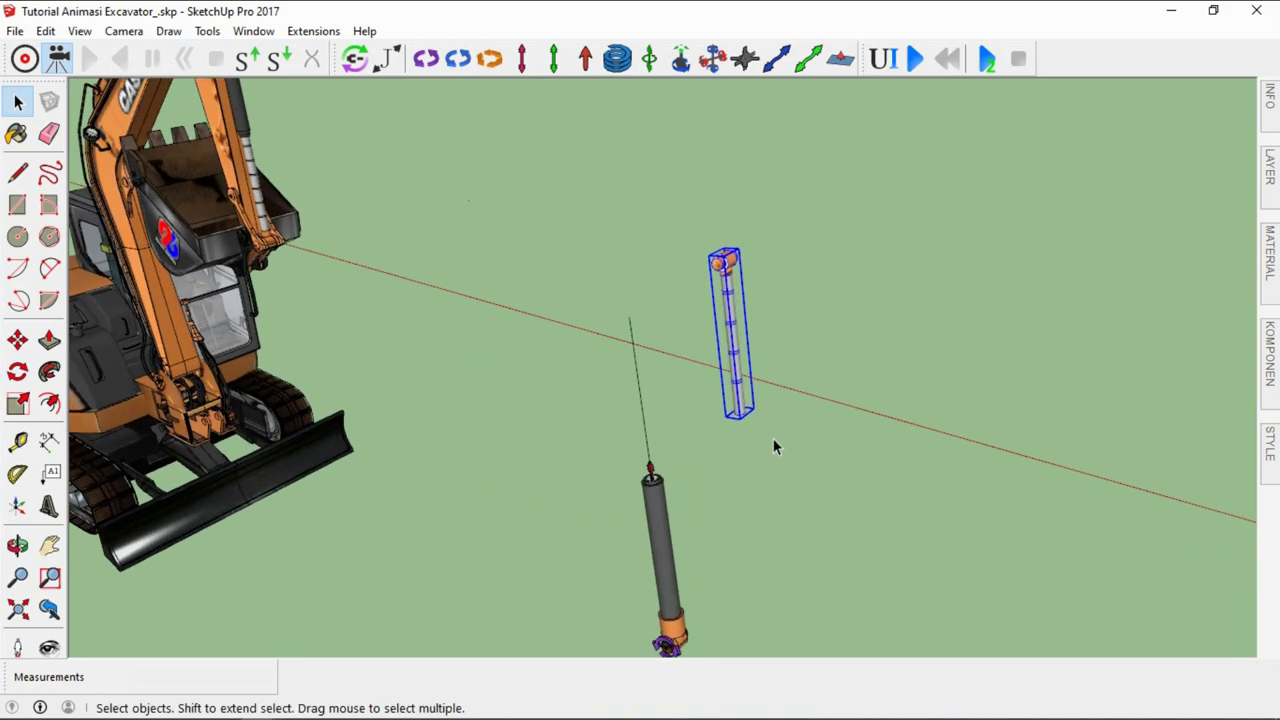
key(m)
click(783, 437)
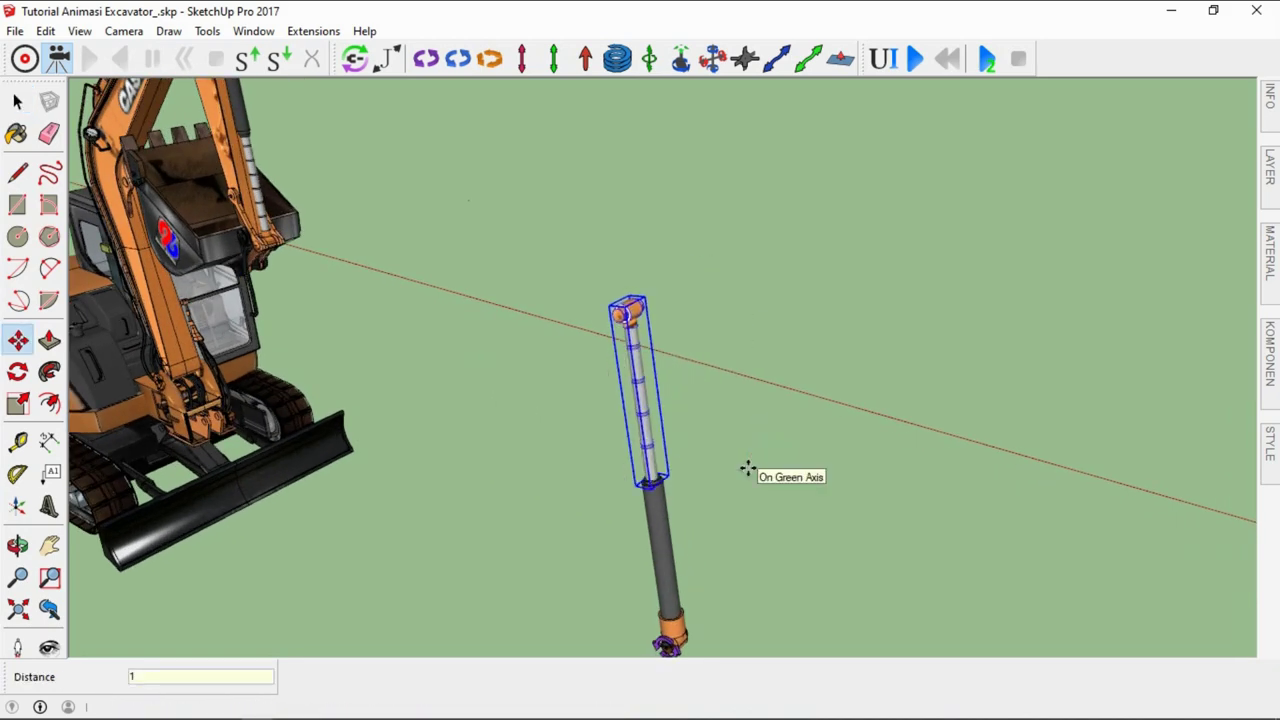
key(space)
scroll(765, 398, down, 3)
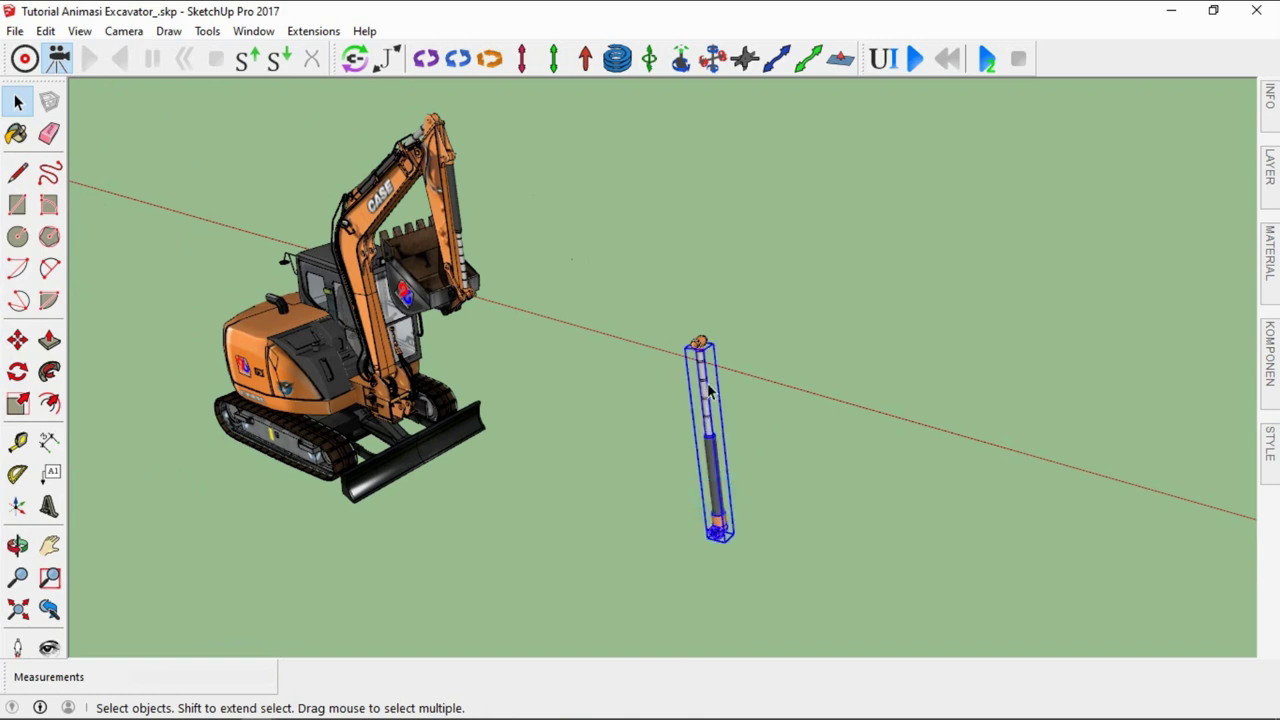
Move the assembled cylinder 1.25m back onto the excavator and deselect it
key(m)
click(626, 528)
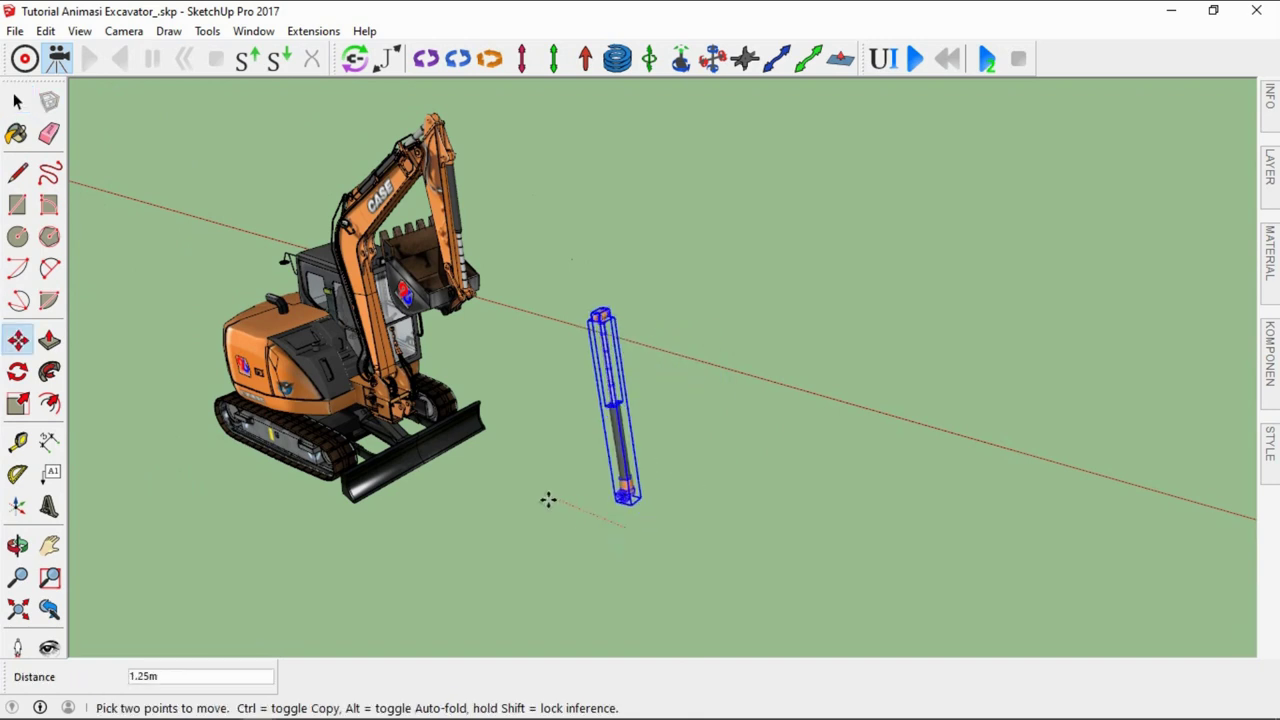
text(5)
key(Return)
key(space)
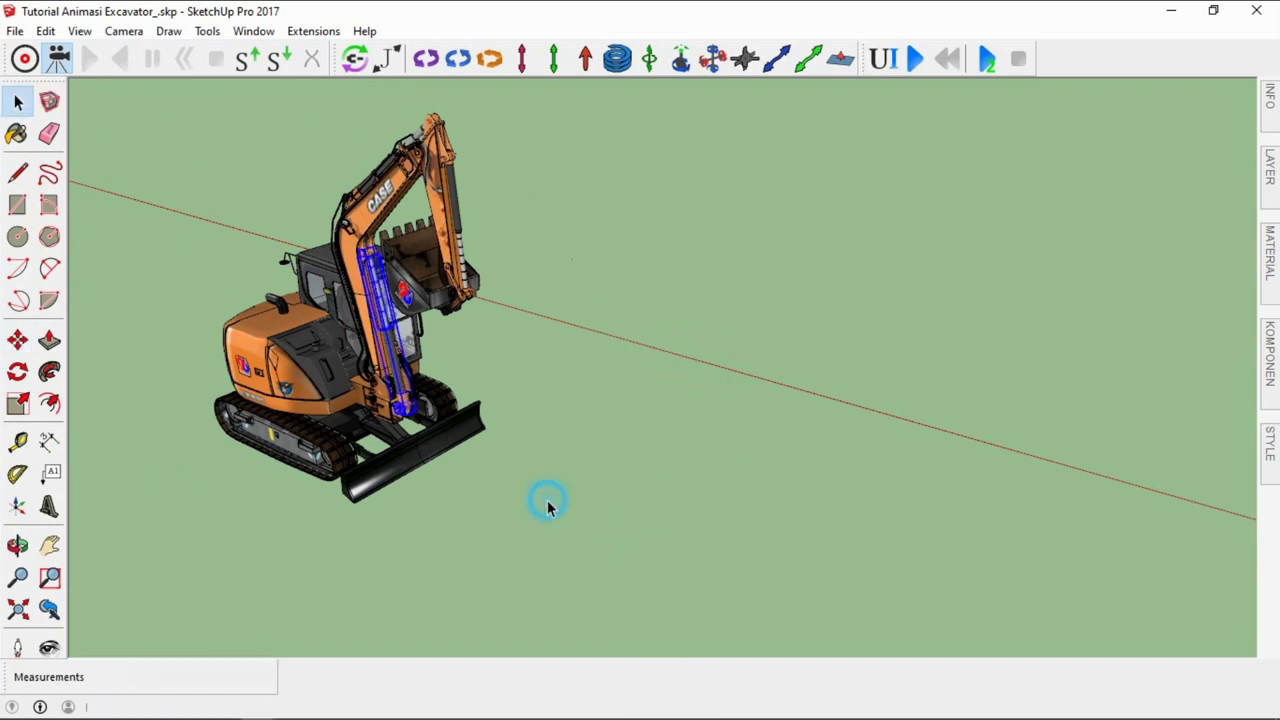
click(547, 500)
scroll(547, 500, down, 2)
scroll(420, 322, up, 5)
scroll(420, 322, up, 3)
Move the boom-top hydraulic cylinder 2 along the green axis off the excavator
mouse_move(420, 322)
middle_down()
mouse_move(530, 634)
mouse_move(854, 489)
middle_up()
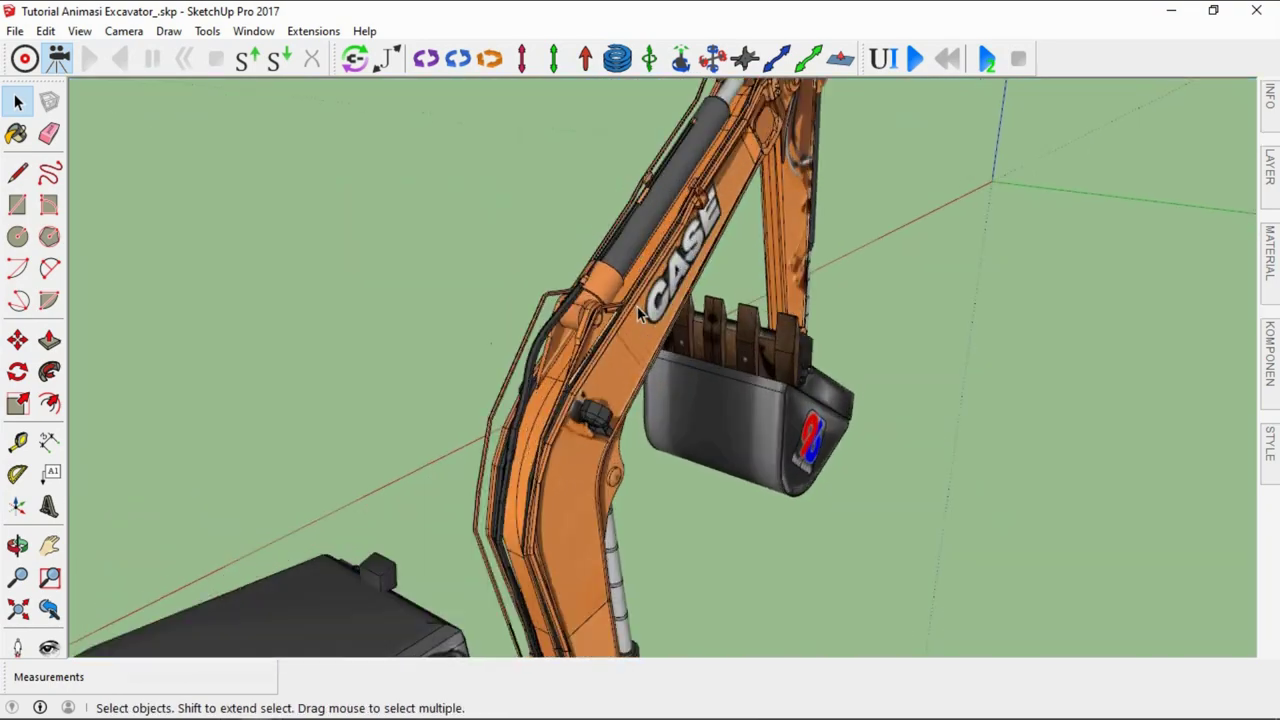
scroll(618, 298, down, 3)
scroll(618, 298, up, 3)
click(713, 222)
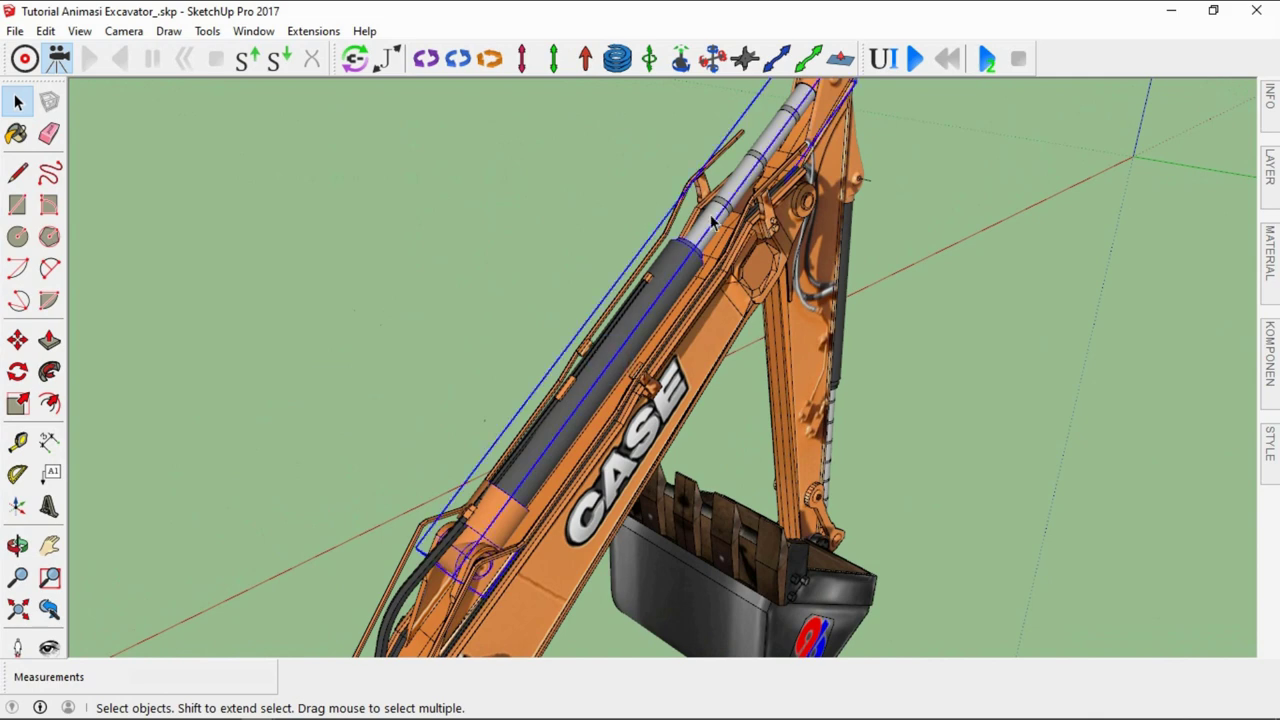
scroll(636, 372, down, 3)
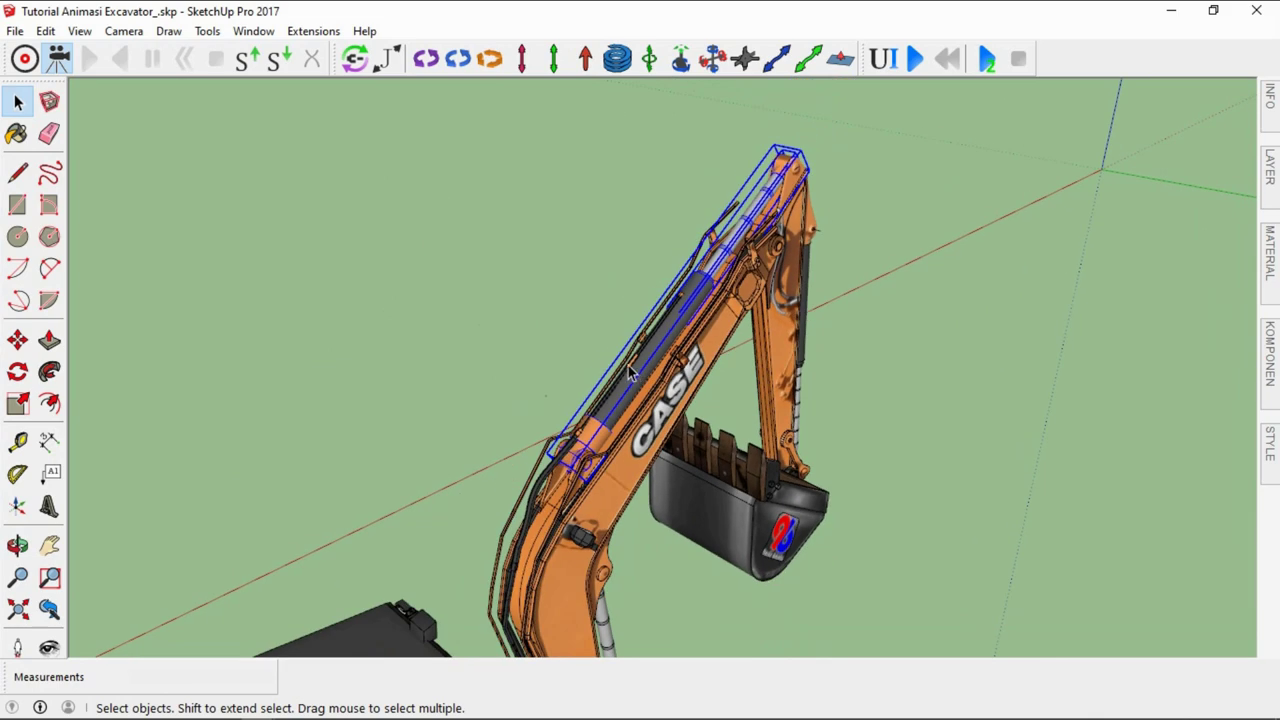
key(m)
click(614, 357)
text(2)
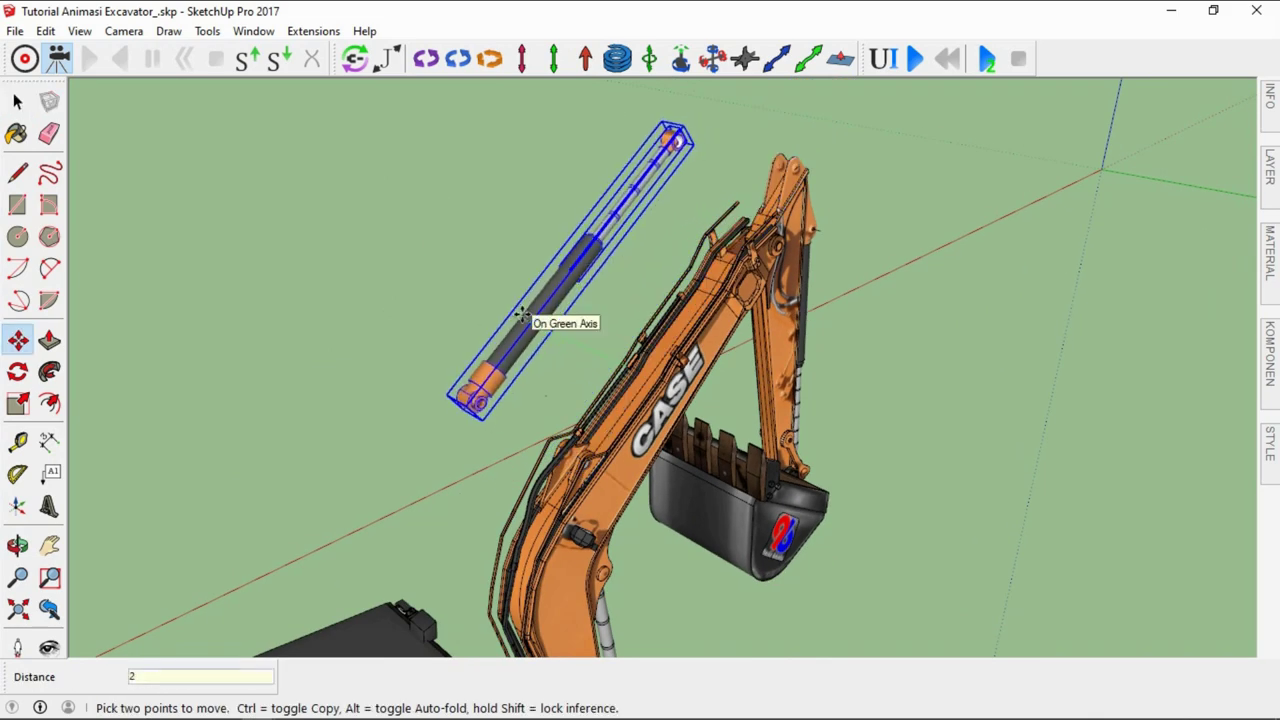
key(Return)
key(space)
Deselect the lifted cylinder and orbit to view its lower end
click(514, 314)
mouse_move(557, 354)
middle_down()
mouse_move(460, 308)
mouse_move(423, 331)
middle_up()
scroll(487, 410, up, 3)
scroll(487, 392, up, 2)
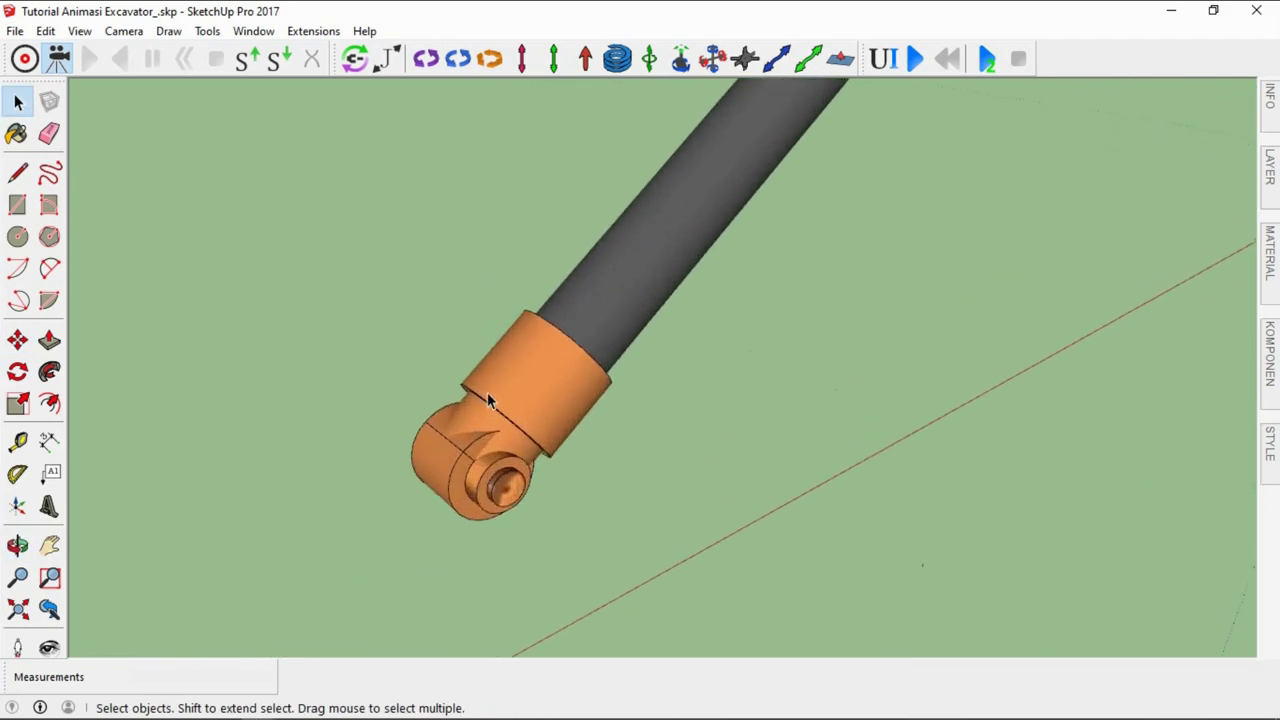
scroll(487, 393, down, 2)
scroll(434, 363, down, 2)
scroll(609, 431, down, 2)
Inside the cylinder group, place an MSPhysics hinge joint at the lower pivot eye
click(565, 405)
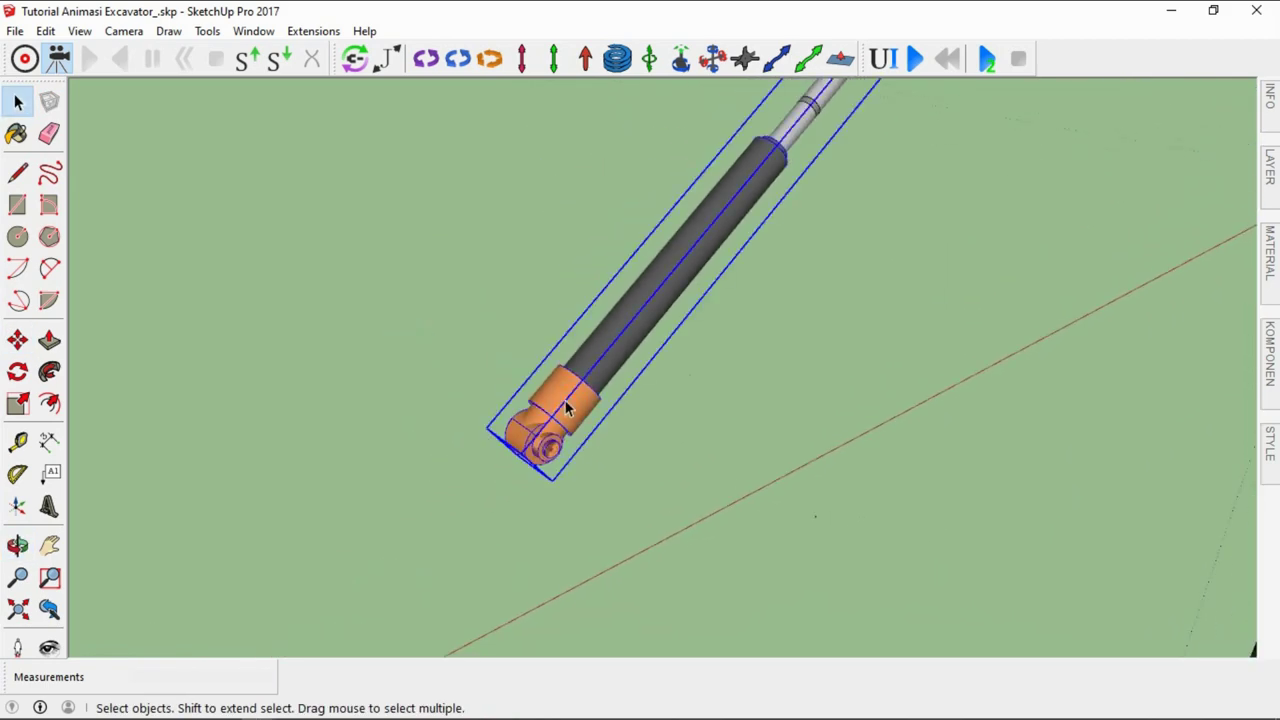
right_click(565, 405)
click(622, 398)
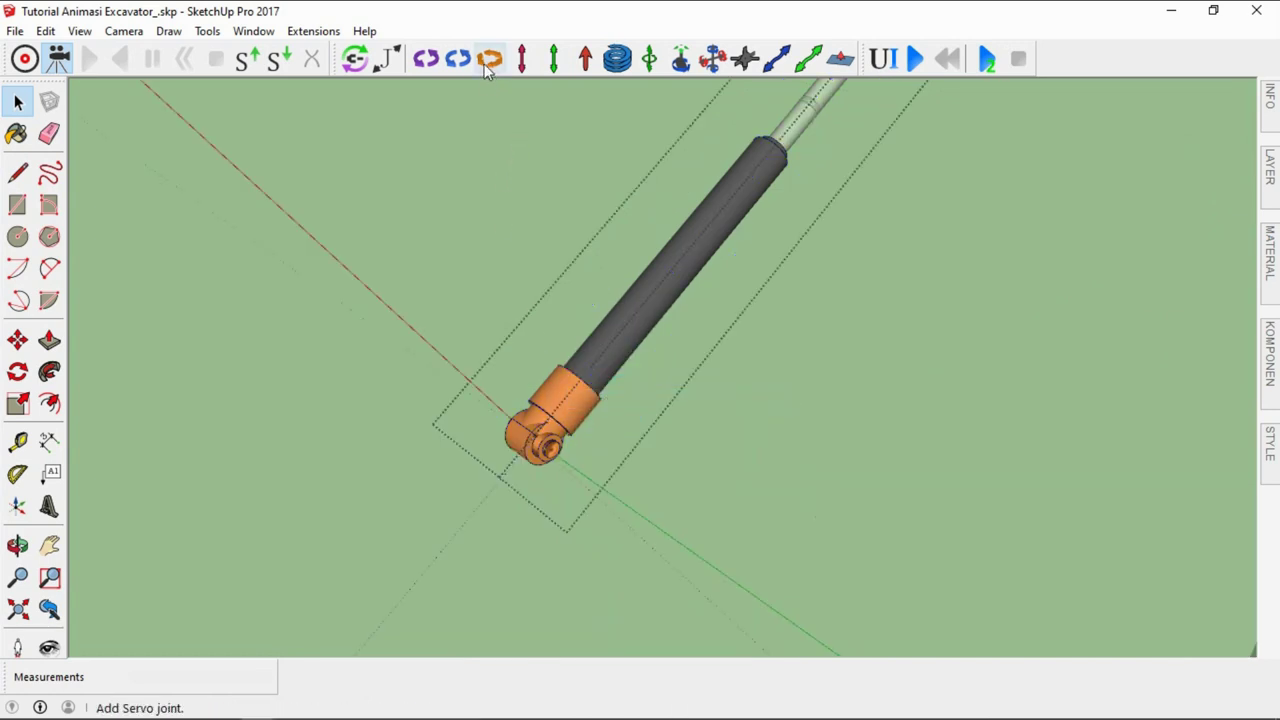
click(427, 60)
scroll(565, 465, up, 2)
scroll(548, 435, up, 2)
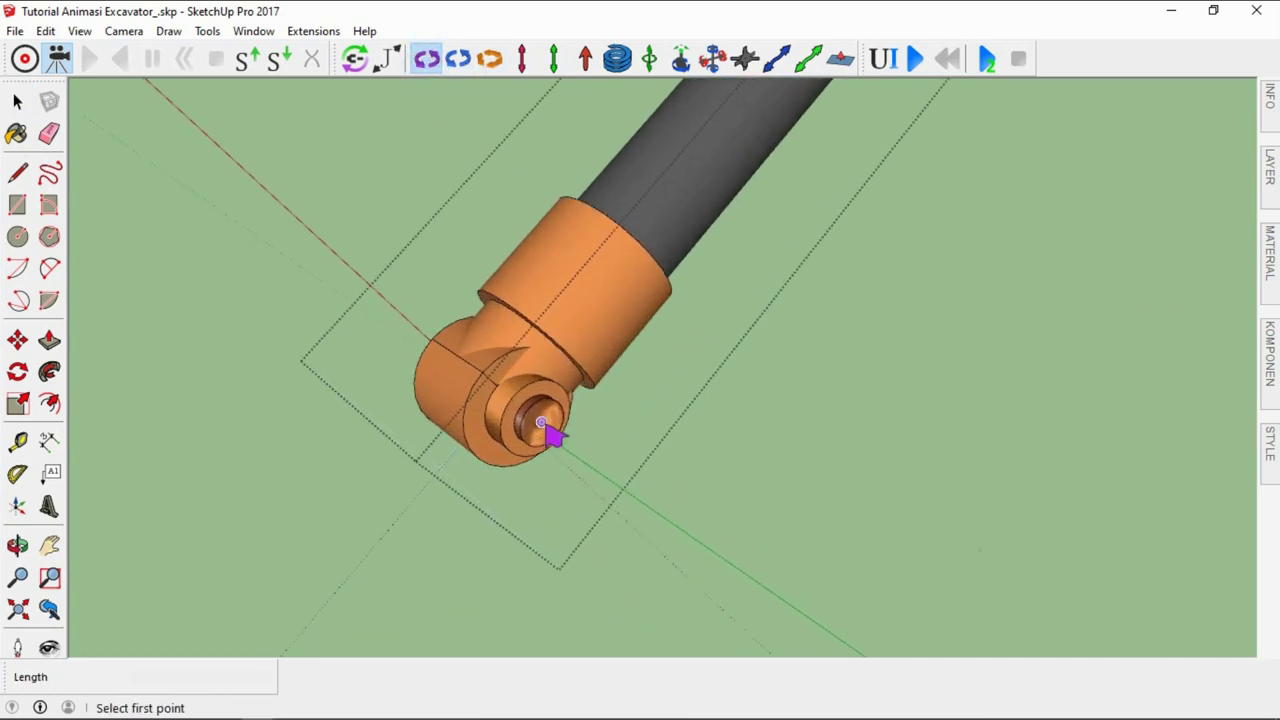
click(541, 424)
click(680, 528)
scroll(666, 534, down, 1)
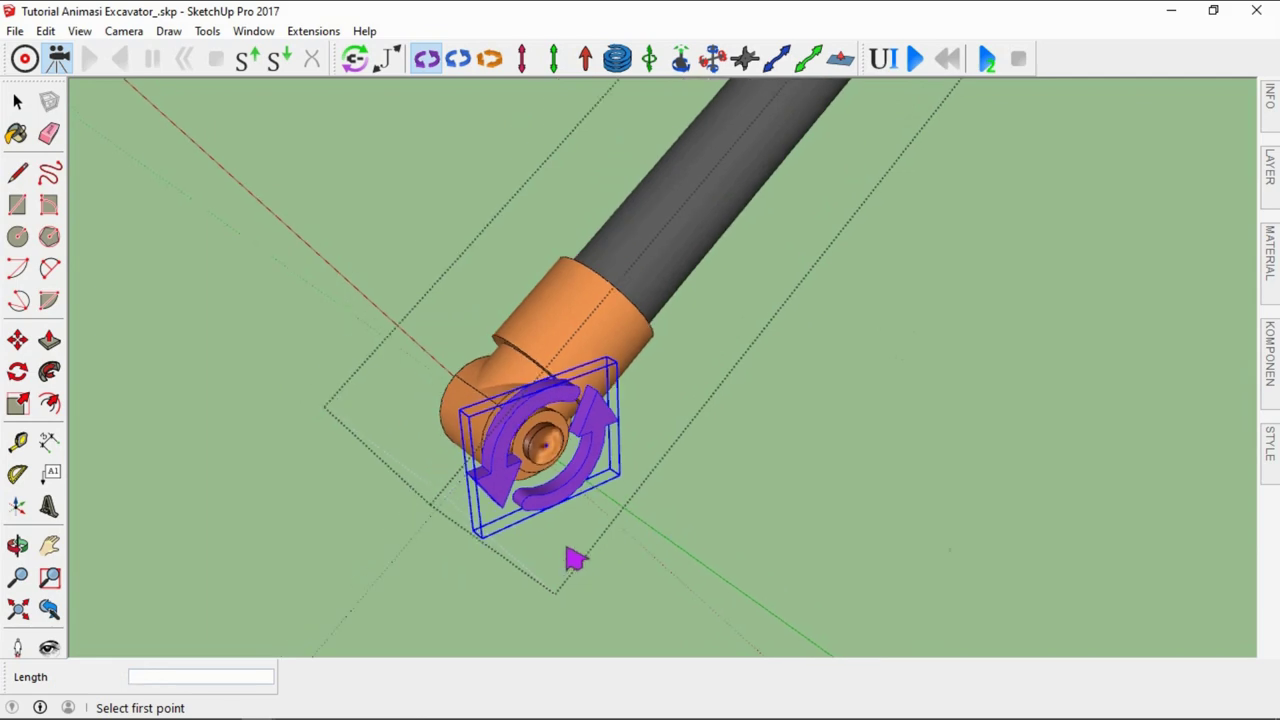
key(space)
Move the piston rod 1.12m out beside the barrel
scroll(481, 523, down, 2)
scroll(459, 513, down, 1)
scroll(459, 513, down, 1)
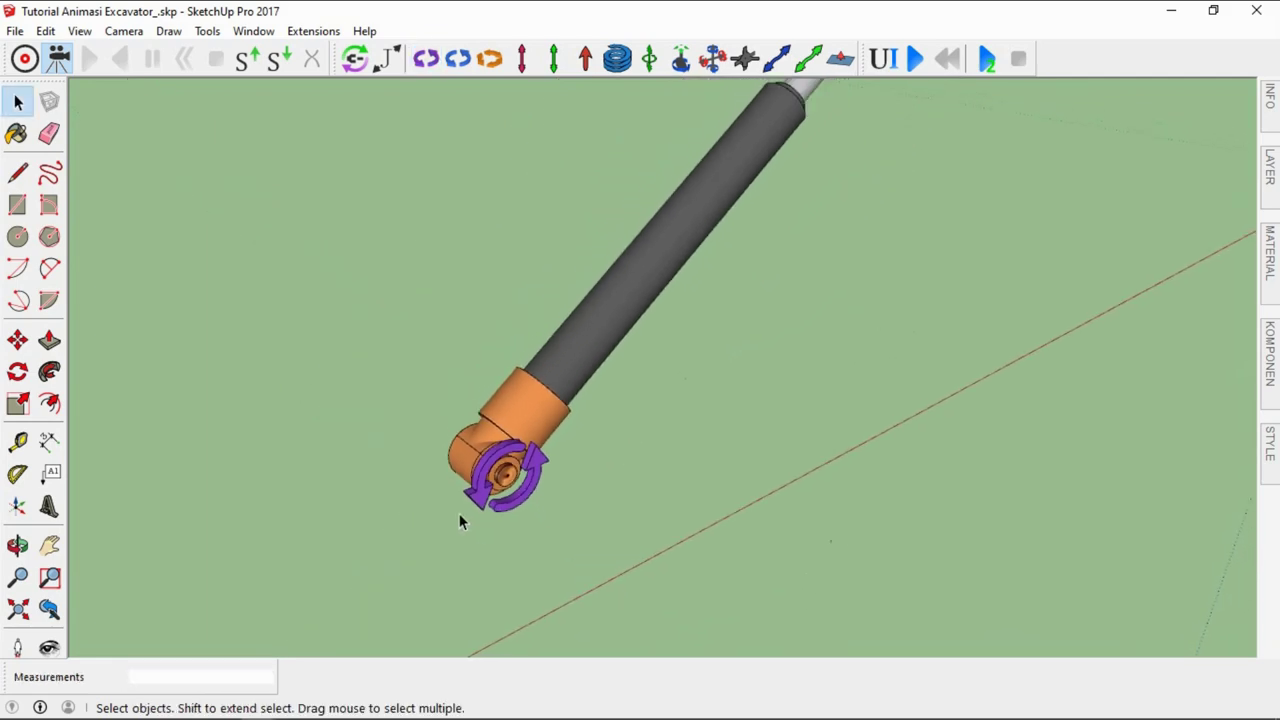
scroll(480, 523, down, 1)
scroll(481, 527, down, 1)
scroll(716, 210, up, 1)
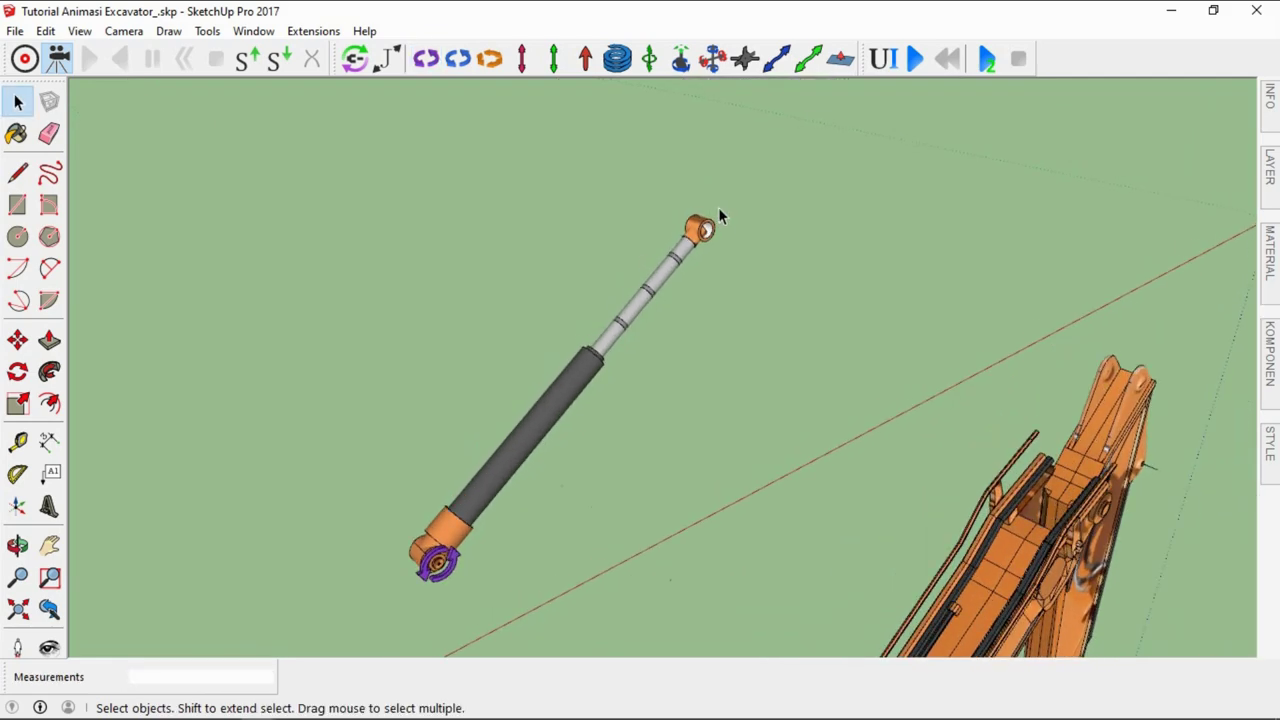
scroll(620, 330, down, 1)
click(632, 307)
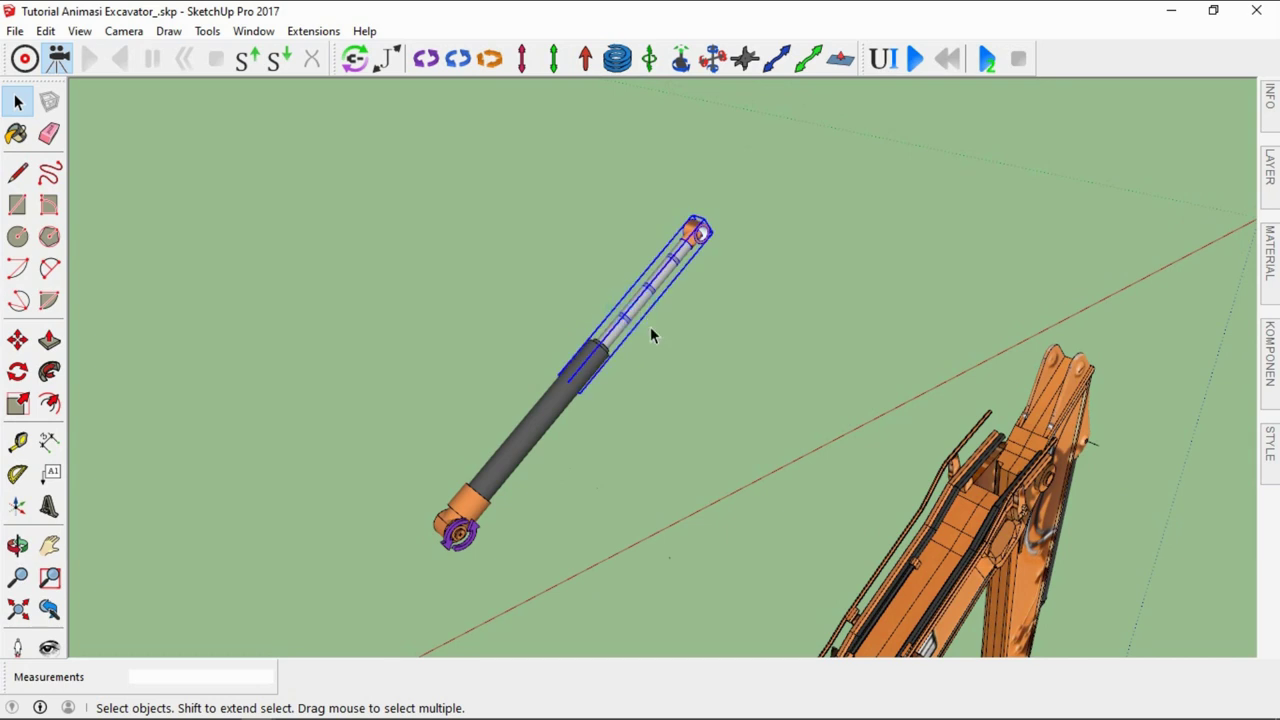
click(534, 424)
click(636, 311)
key(m)
click(668, 329)
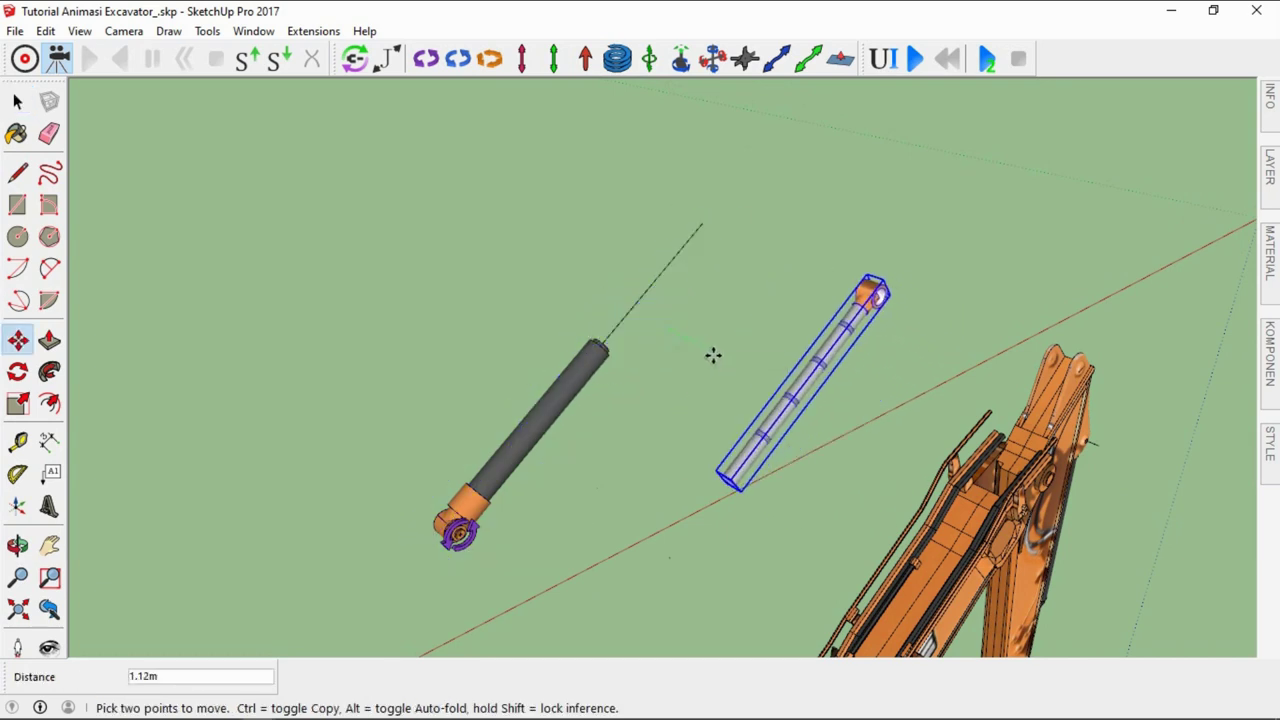
text(1)
key(Return)
key(space)
Place a slider joint at the barrel's open rod end, pointing along the cylinder
scroll(620, 340, up, 3)
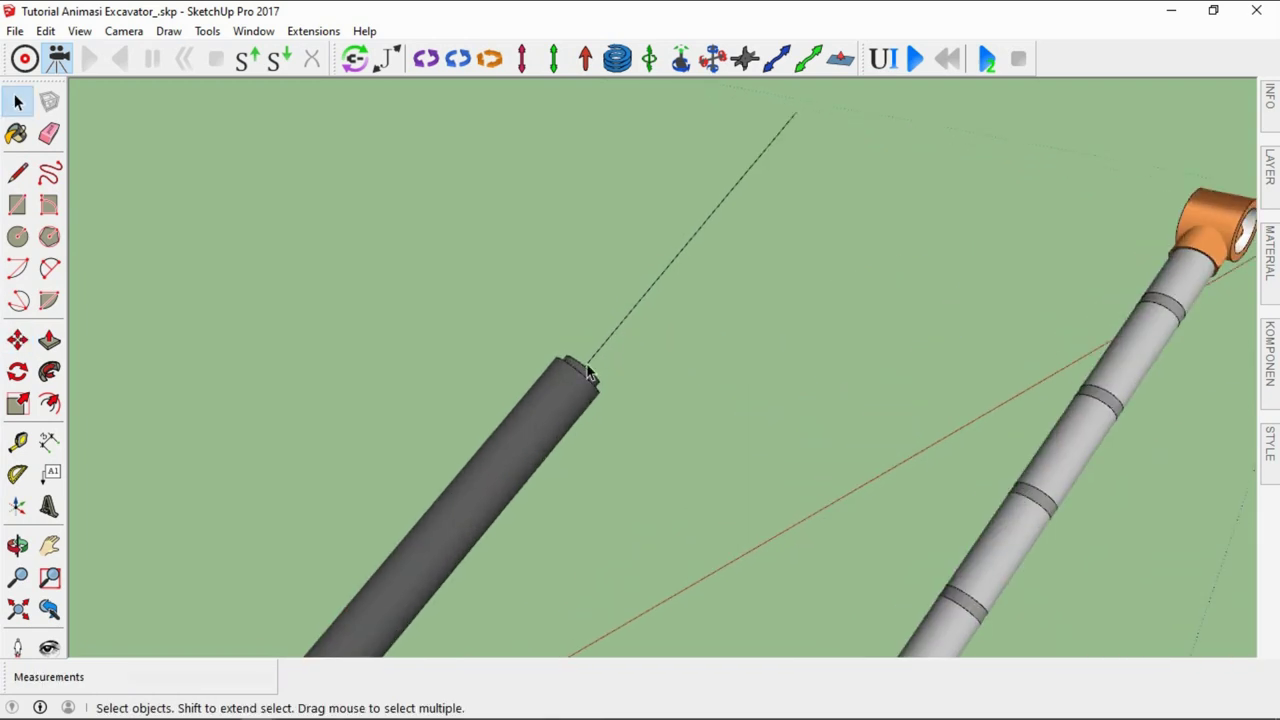
middle_drag(600, 360, 448, 441)
scroll(540, 360, up, 3)
scroll(540, 360, up, 2)
click(521, 58)
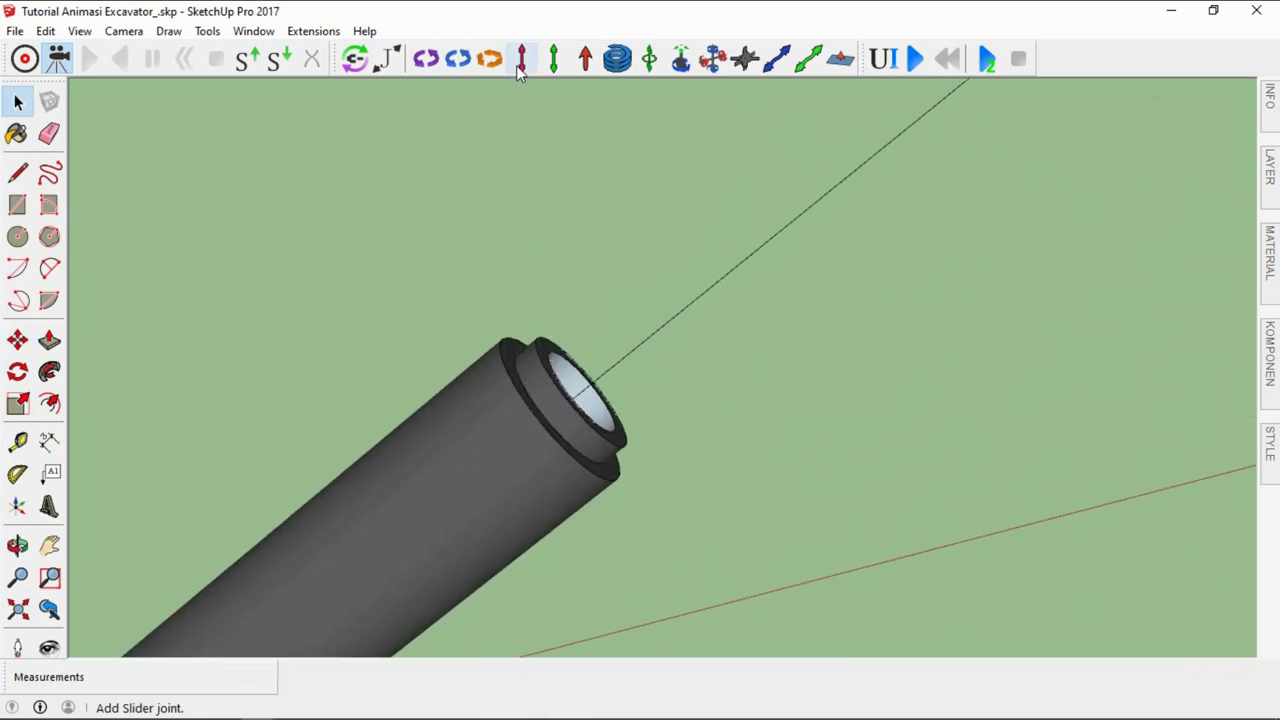
scroll(592, 400, up, 1)
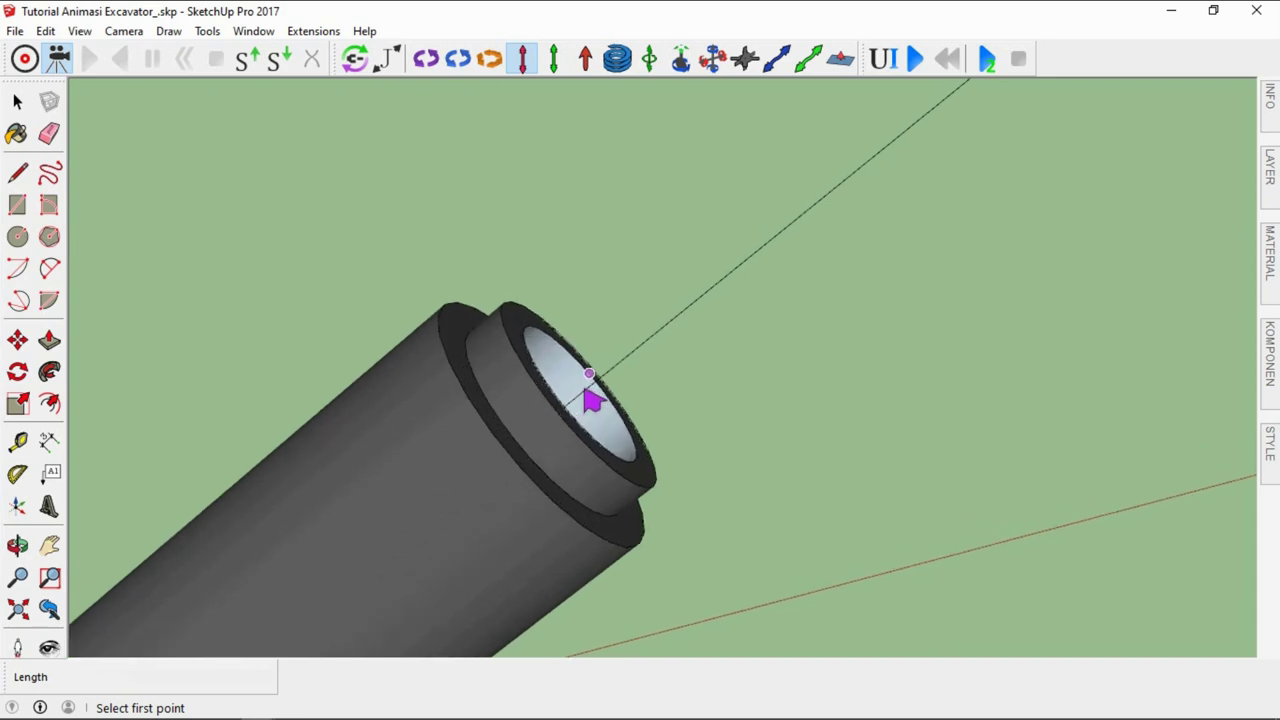
scroll(591, 408, up, 1)
click(575, 399)
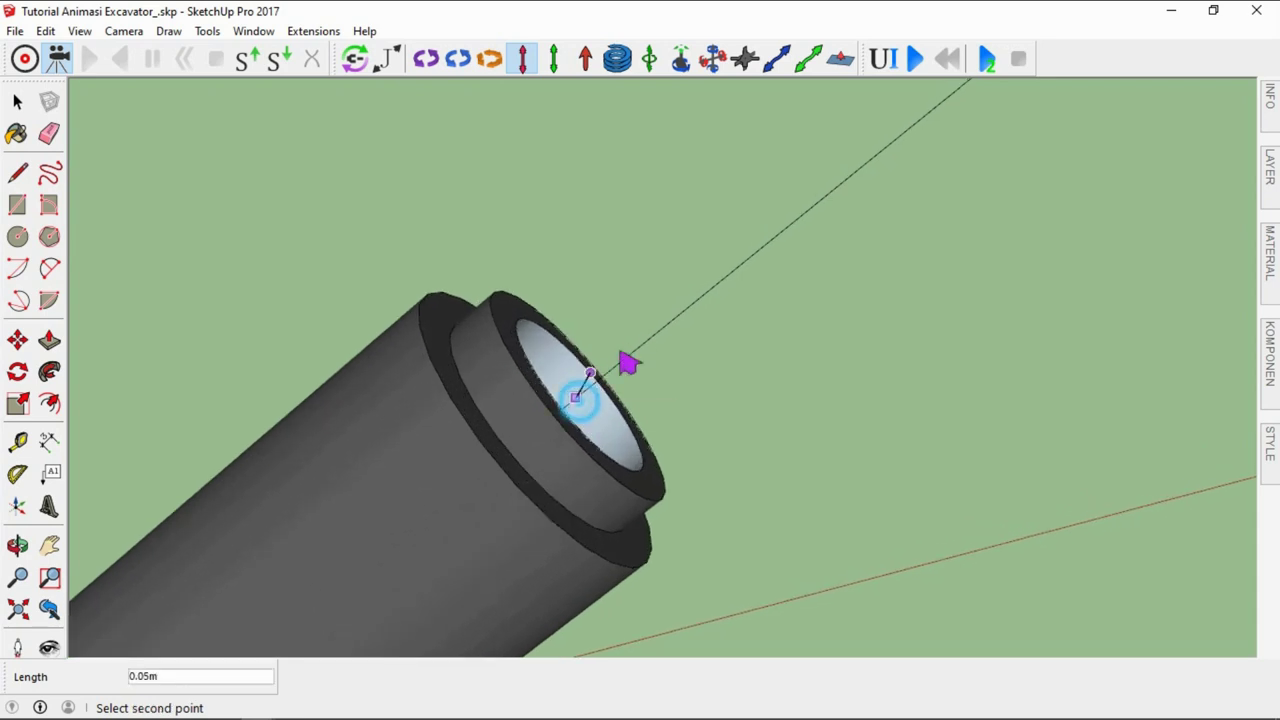
click(680, 316)
click(829, 400)
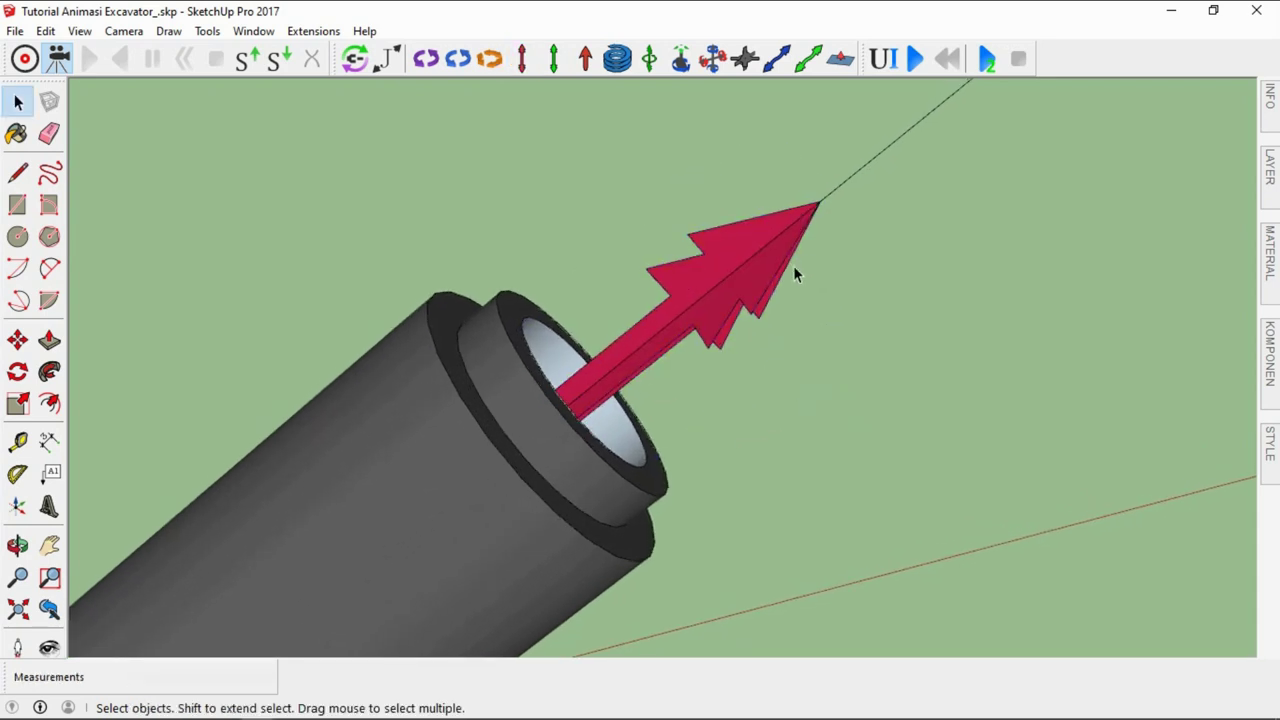
Select the cylinder group again and enter it for editing
click(706, 294)
scroll(706, 294, down, 3)
scroll(690, 310, down, 2)
scroll(676, 325, down, 2)
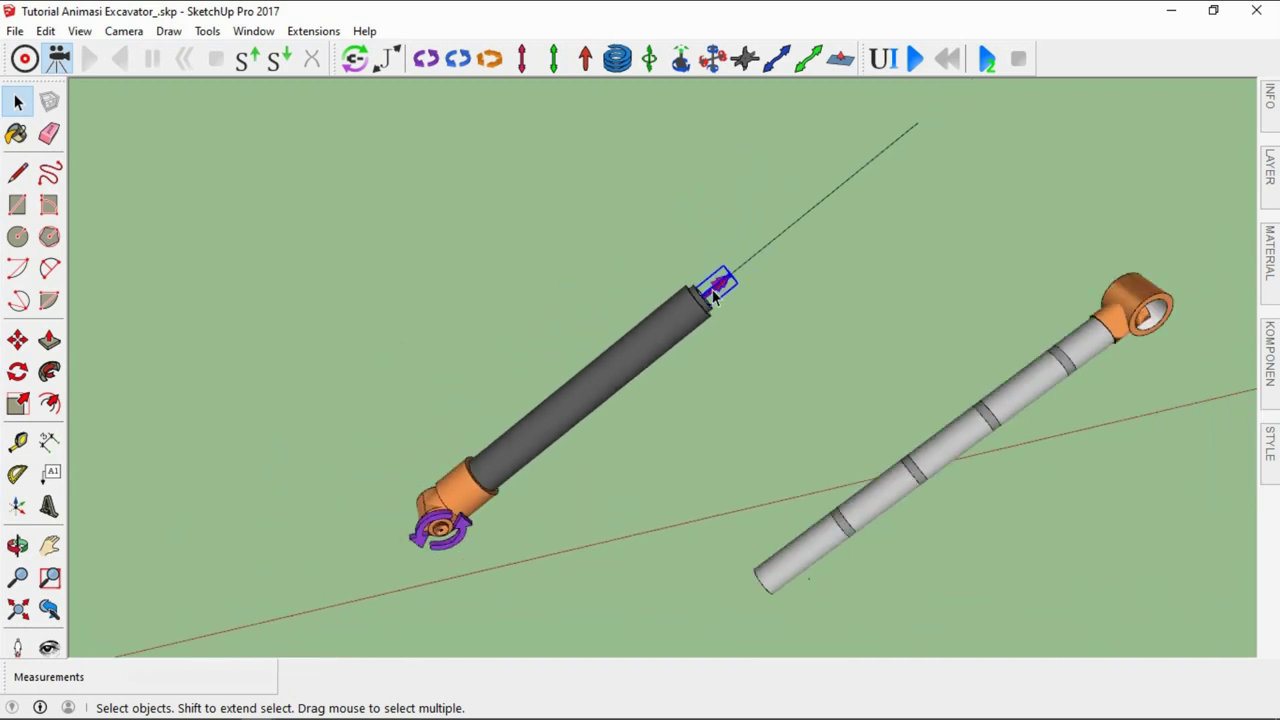
scroll(728, 312, down, 1)
scroll(728, 312, up, 1)
click(680, 316)
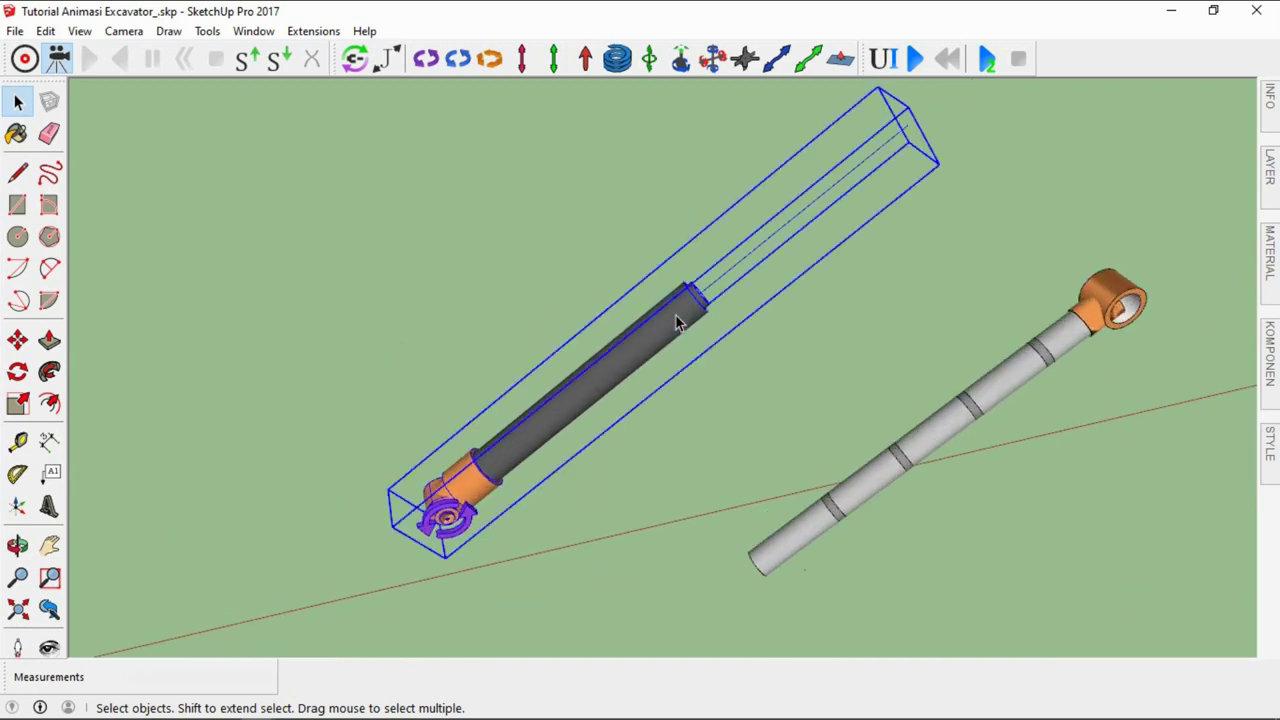
right_click(677, 308)
click(607, 178)
click(637, 340)
right_click(638, 343)
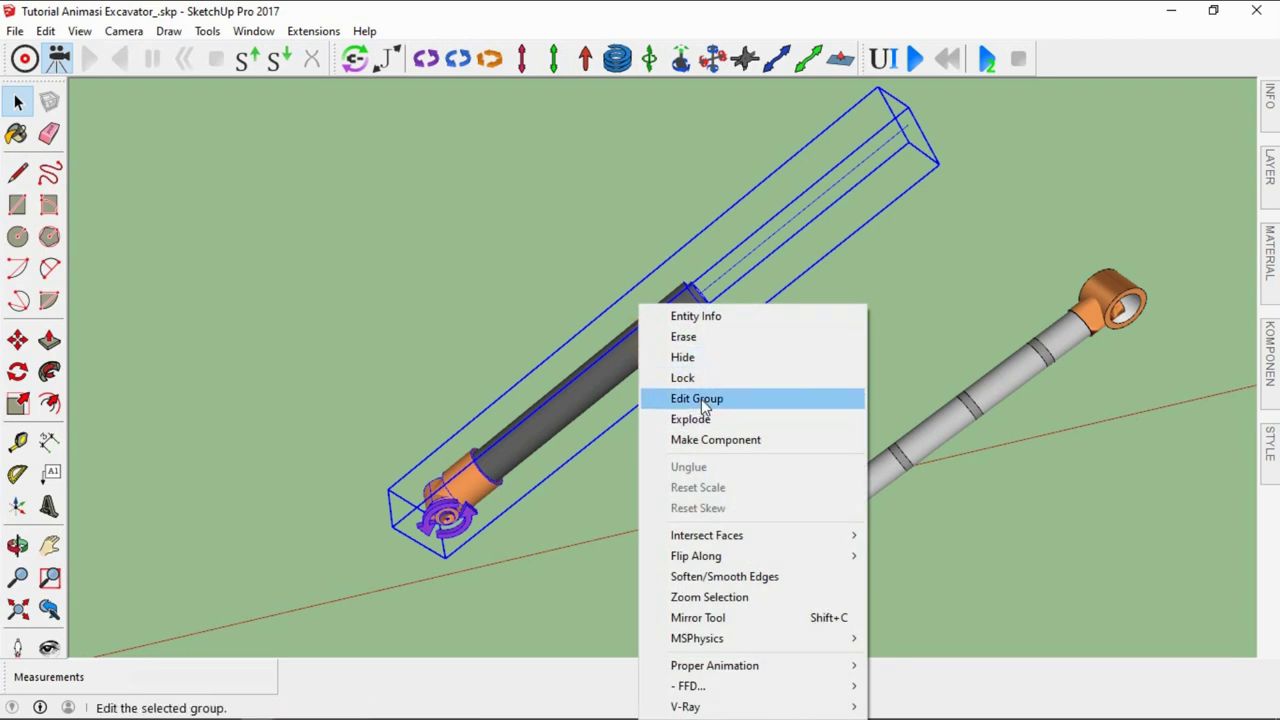
click(701, 399)
Recreate the slider joint inside the group from the rod-end centre along the cylinder axis
click(521, 58)
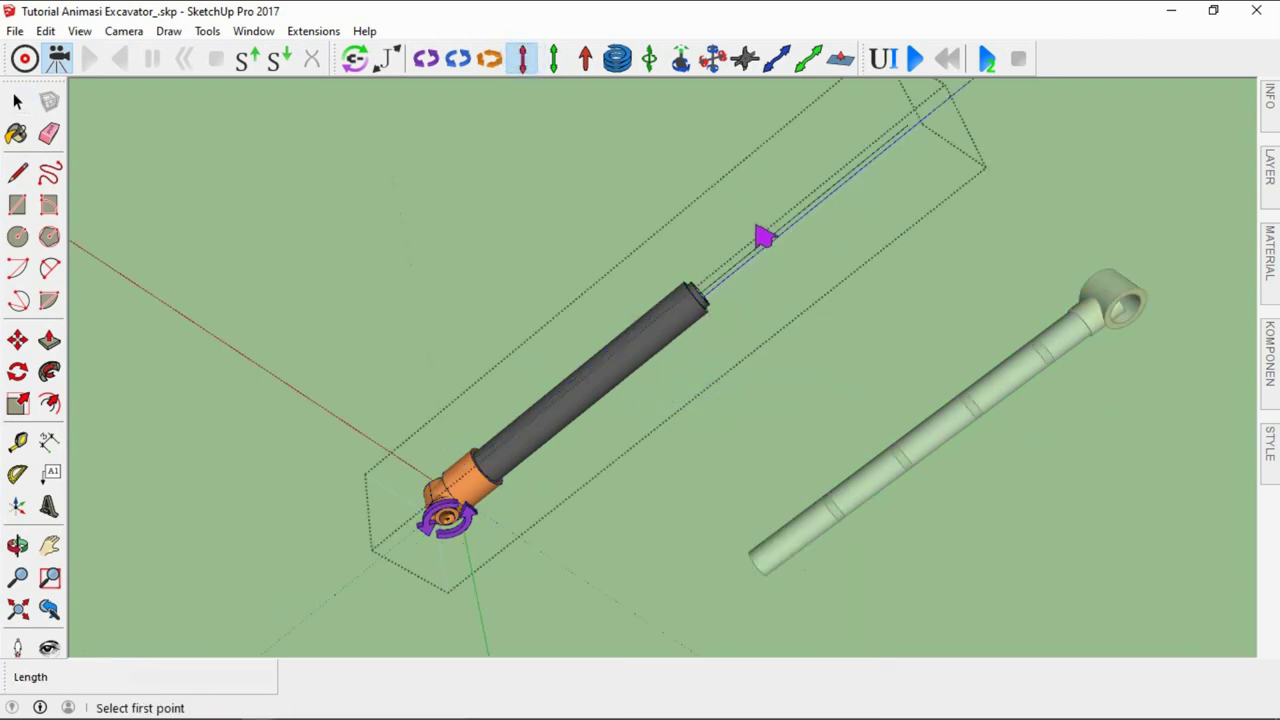
scroll(762, 235, up, 2)
scroll(757, 271, up, 2)
scroll(720, 306, up, 2)
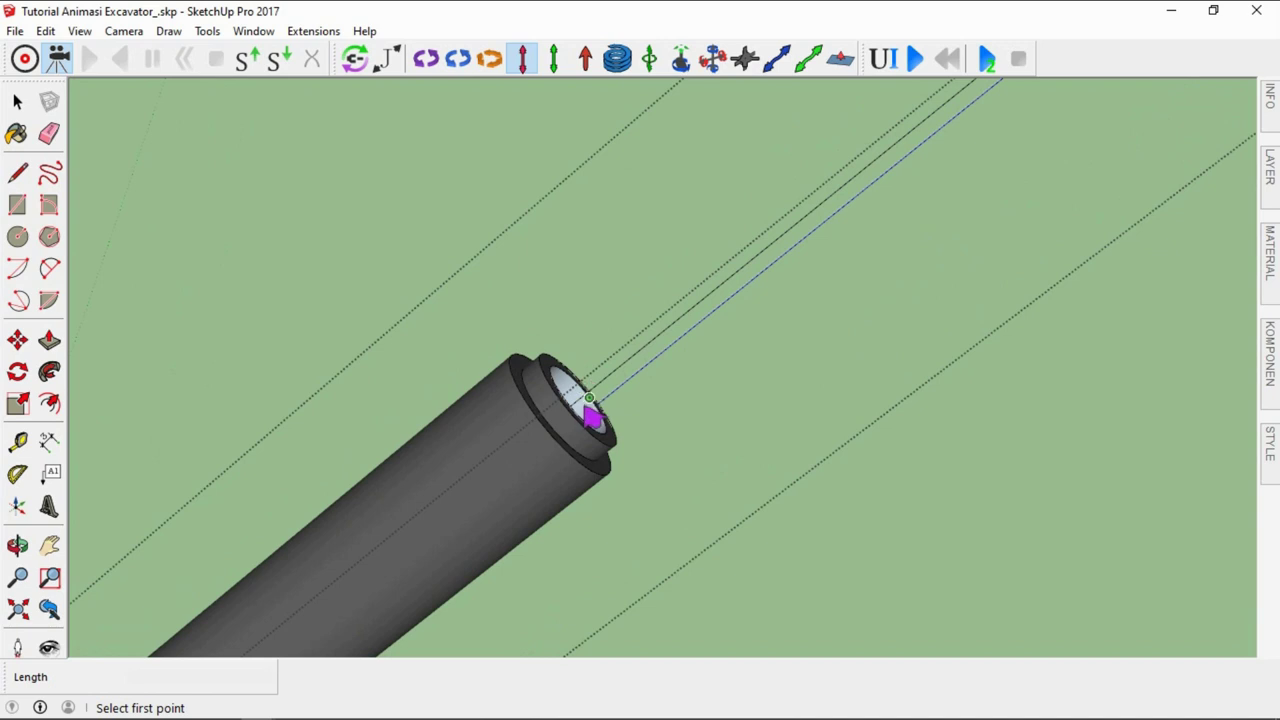
scroll(590, 415, up, 2)
scroll(590, 415, up, 2)
click(586, 402)
click(674, 334)
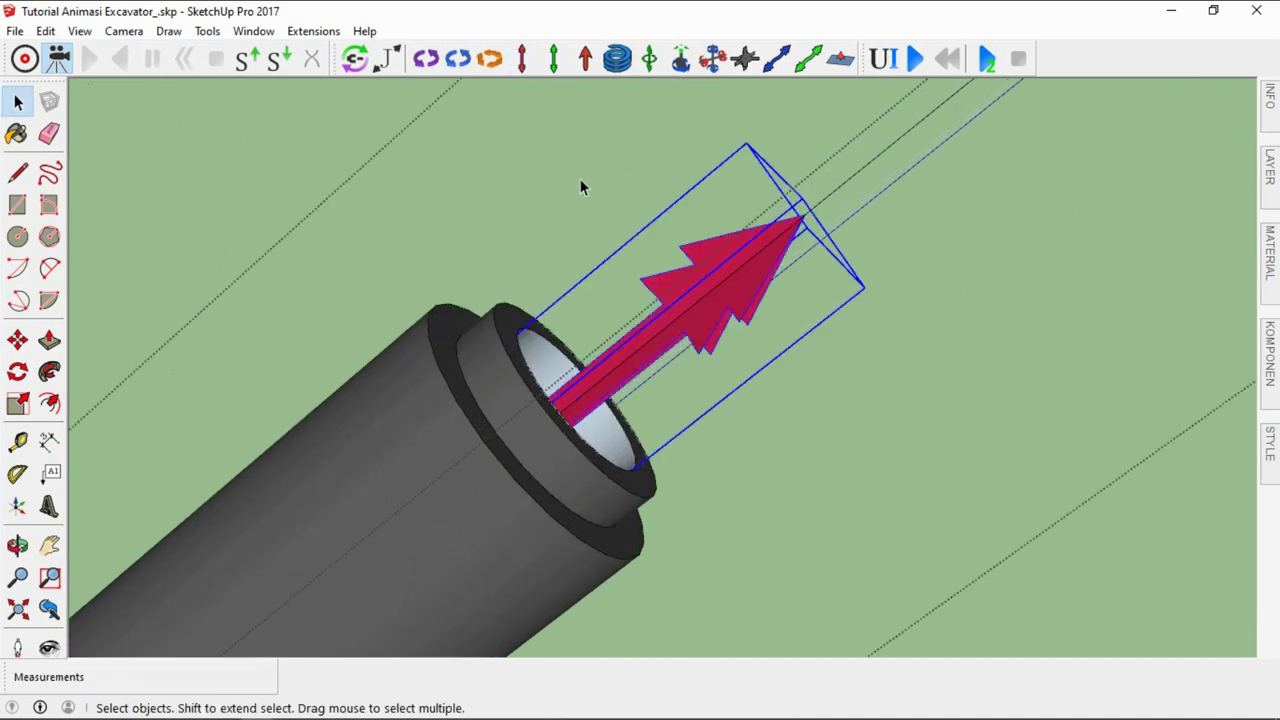
click(580, 187)
Close the cylinder group
right_click(791, 366)
click(830, 371)
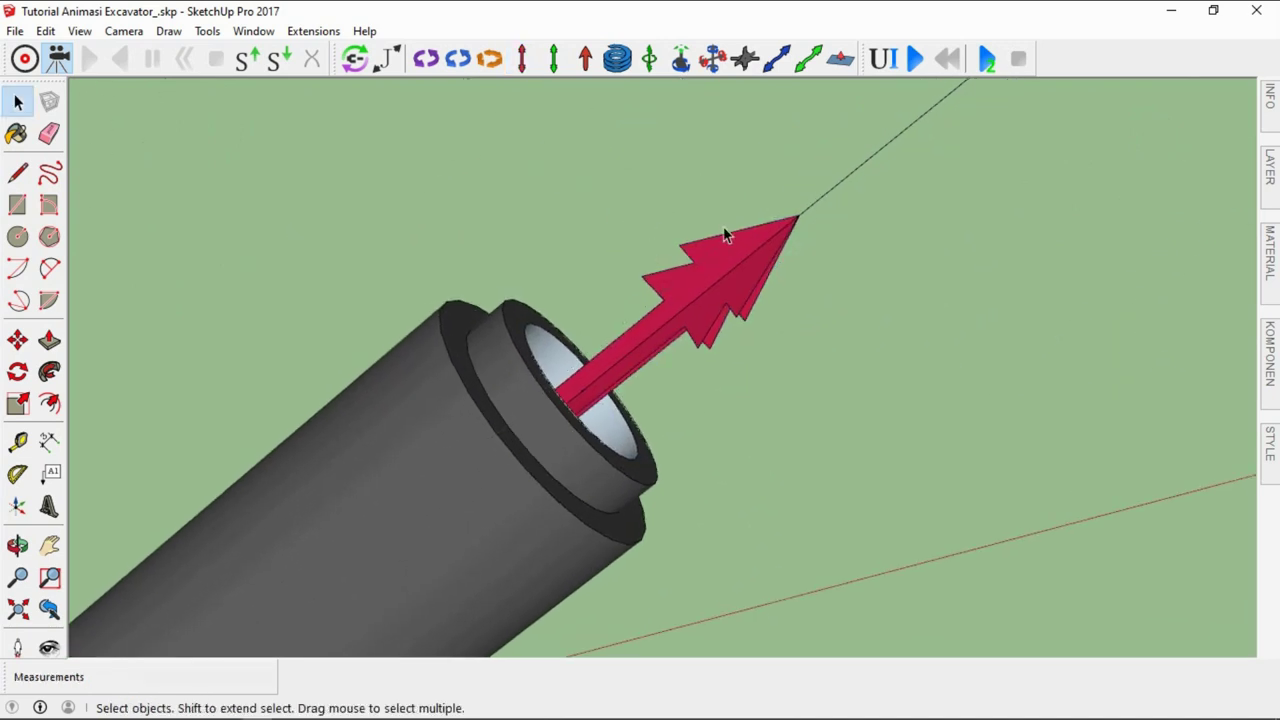
scroll(722, 250, down, 3)
scroll(717, 263, down, 3)
scroll(717, 263, down, 3)
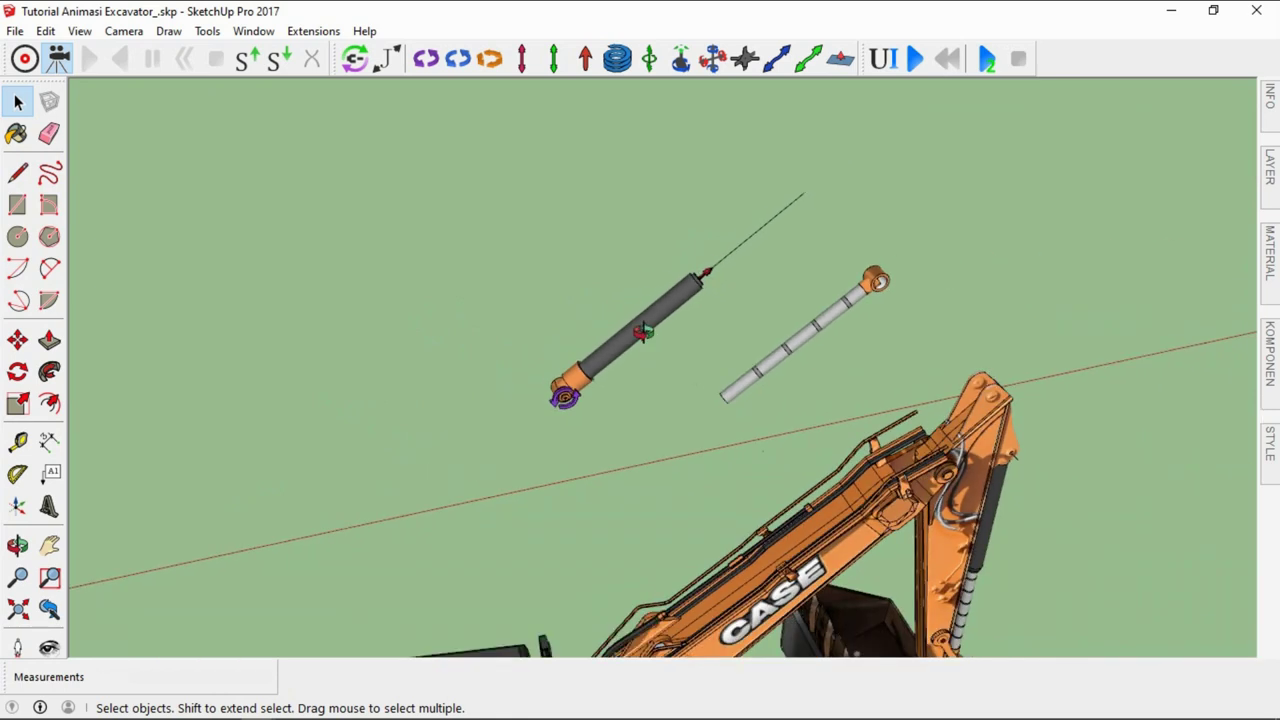
scroll(564, 423, up, 2)
scroll(564, 423, up, 2)
scroll(564, 410, up, 1)
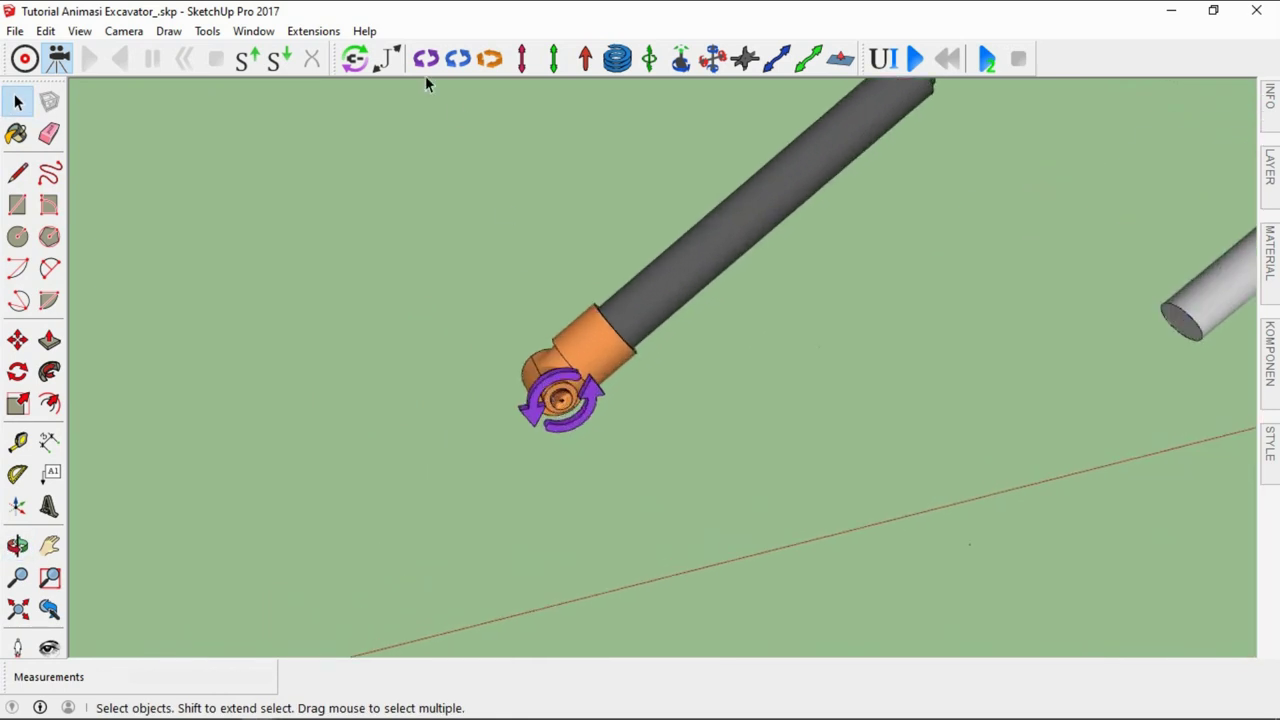
Connect the cylinder's purple hinge joint to the excavator boom
click(355, 60)
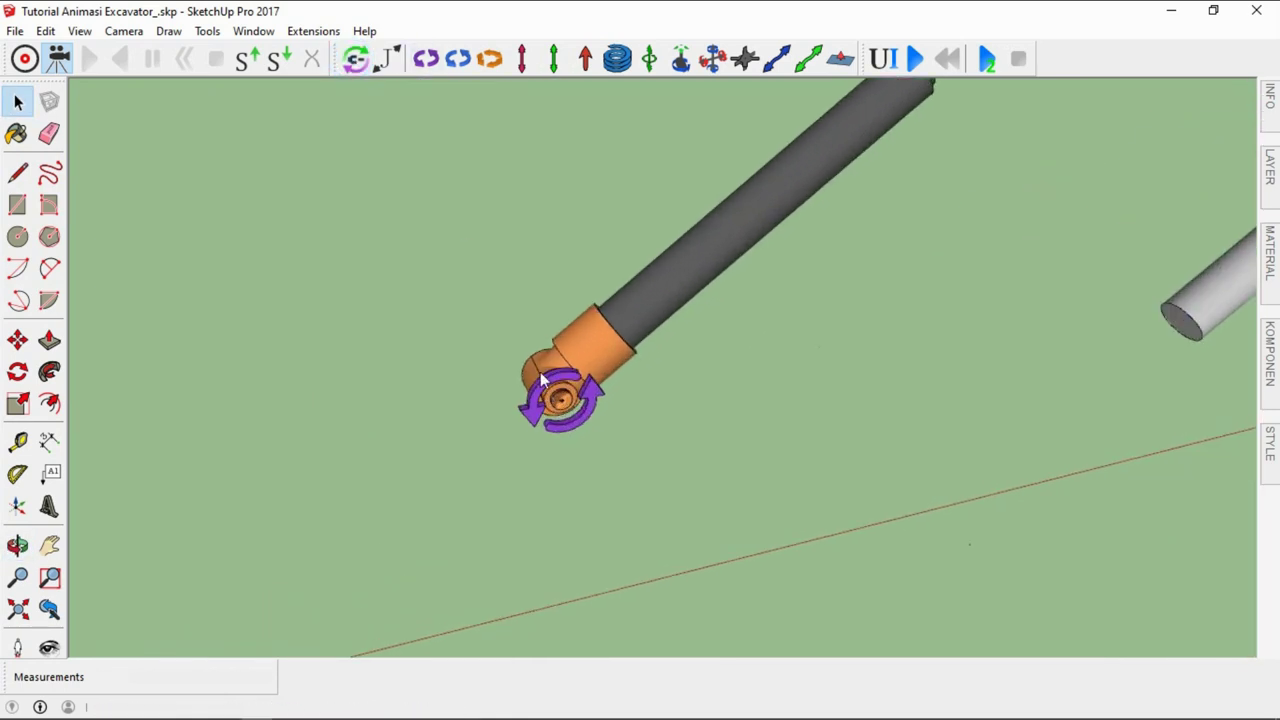
click(535, 423)
scroll(560, 410, down, 2)
scroll(600, 350, down, 2)
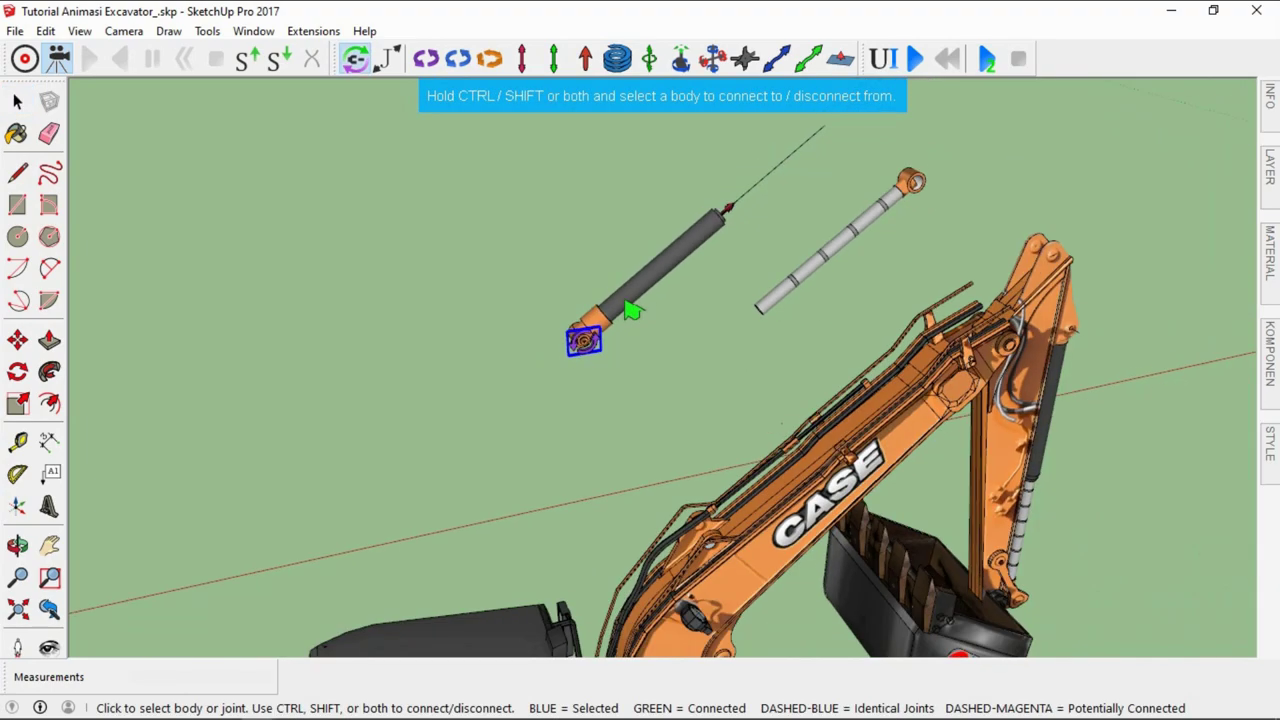
scroll(680, 420, up, 2)
scroll(693, 420, up, 2)
scroll(700, 415, up, 2)
scroll(714, 400, up, 2)
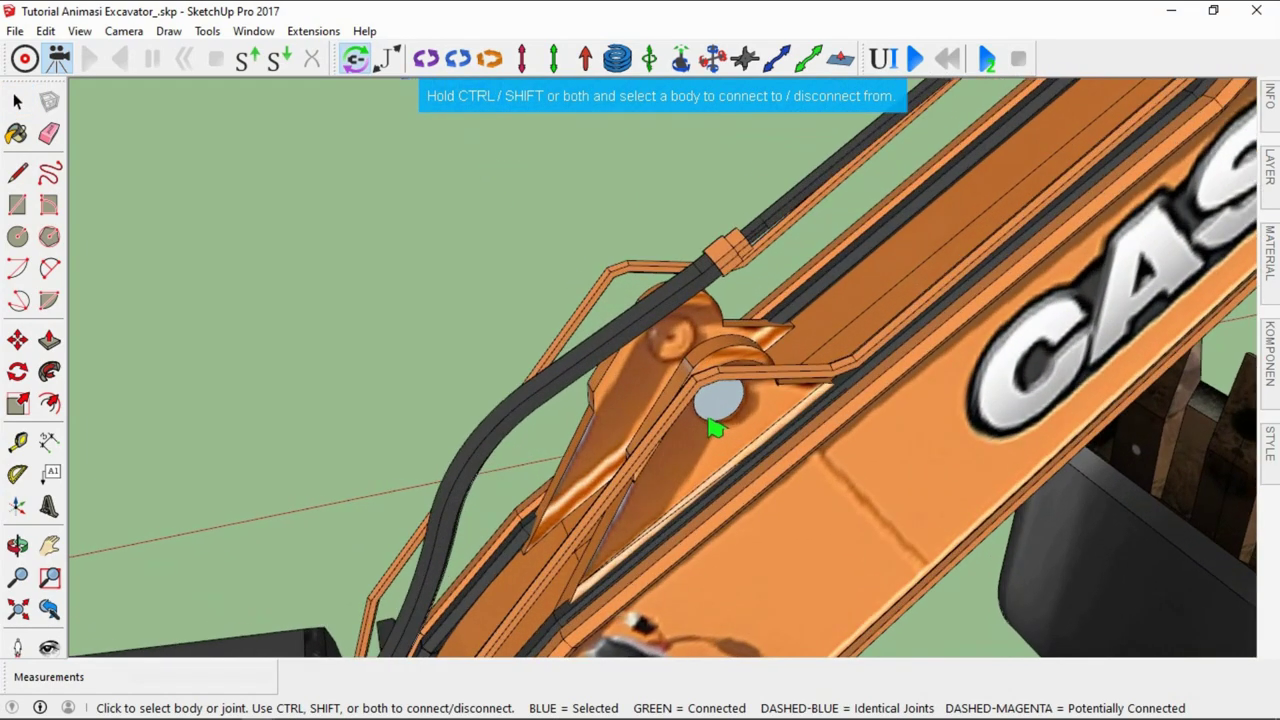
scroll(730, 360, down, 2)
scroll(740, 420, down, 2)
scroll(782, 398, down, 2)
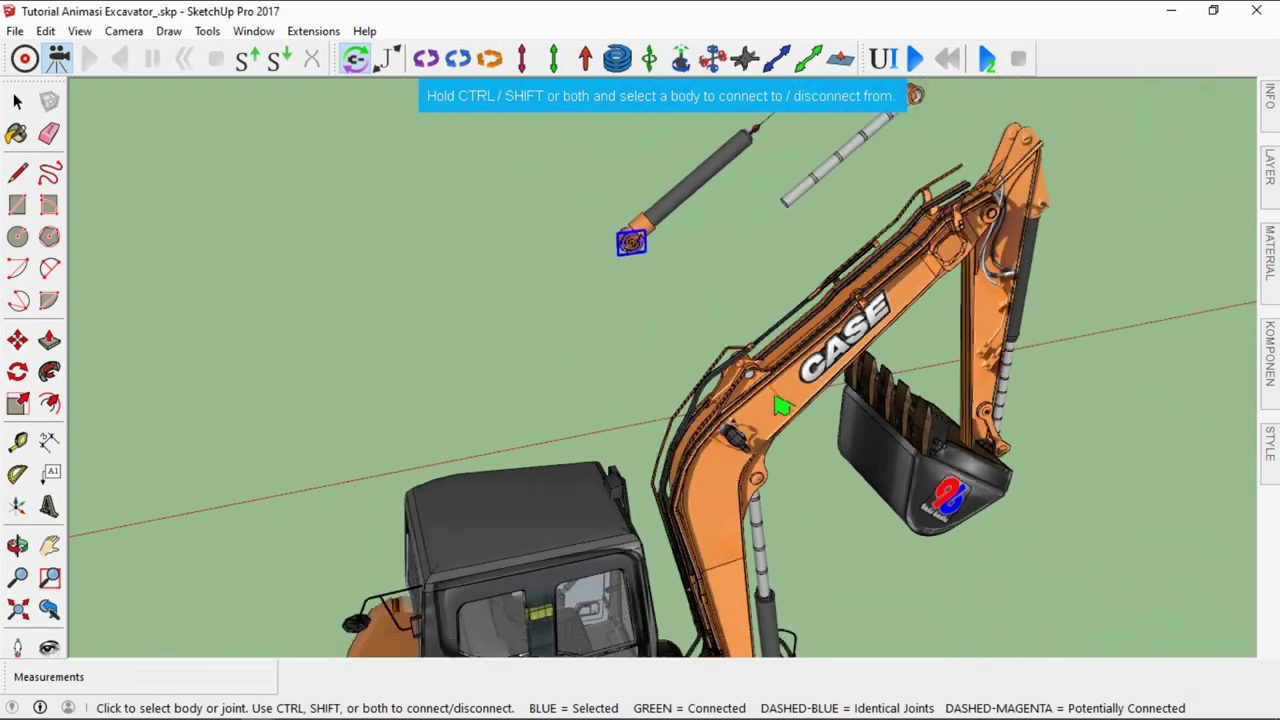
scroll(782, 405, down, 1)
ctrl+click(768, 394)
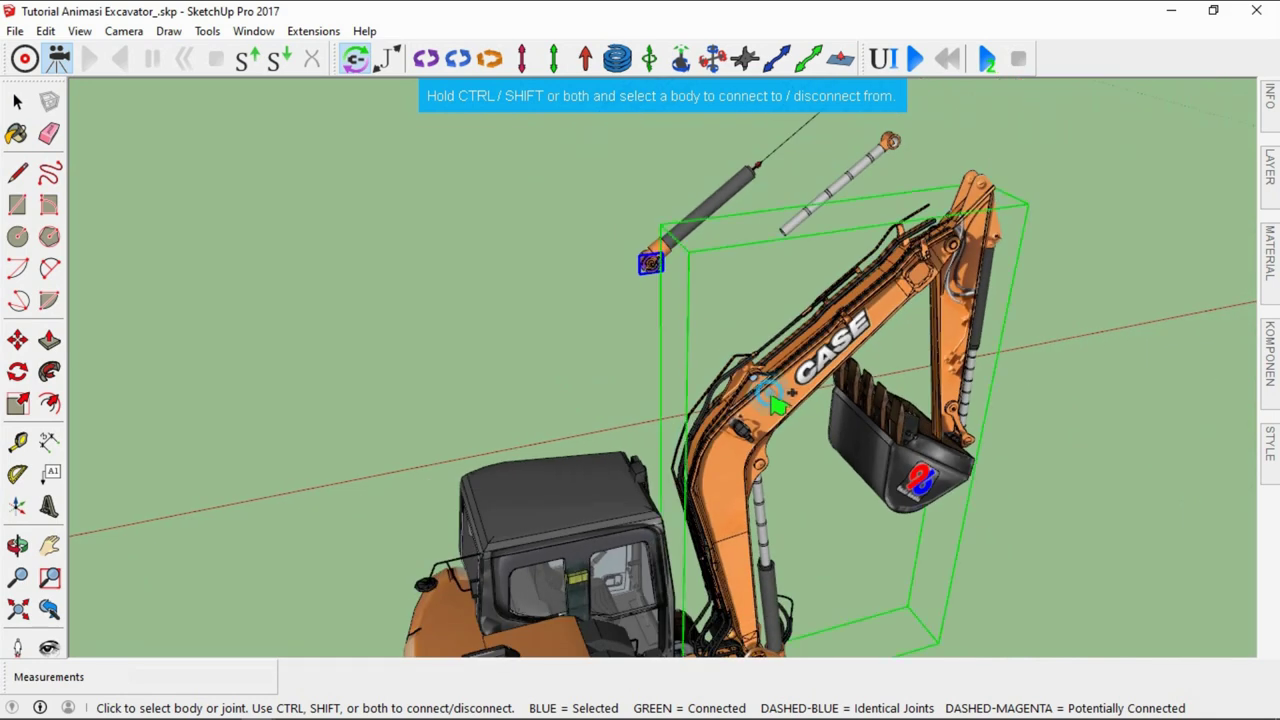
key(space)
Connect the slider joint at the cylinder tip to the grey piston rod
scroll(719, 242, up, 2)
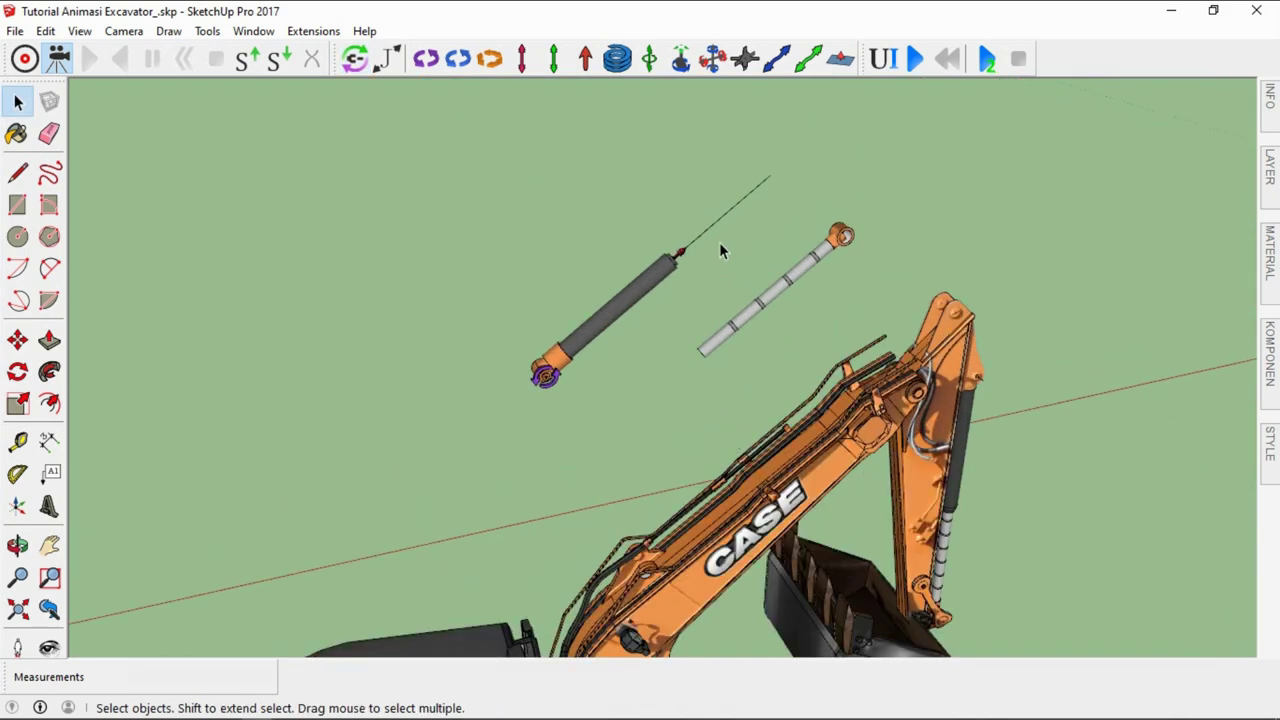
scroll(680, 258, up, 2)
scroll(680, 258, up, 2)
click(684, 265)
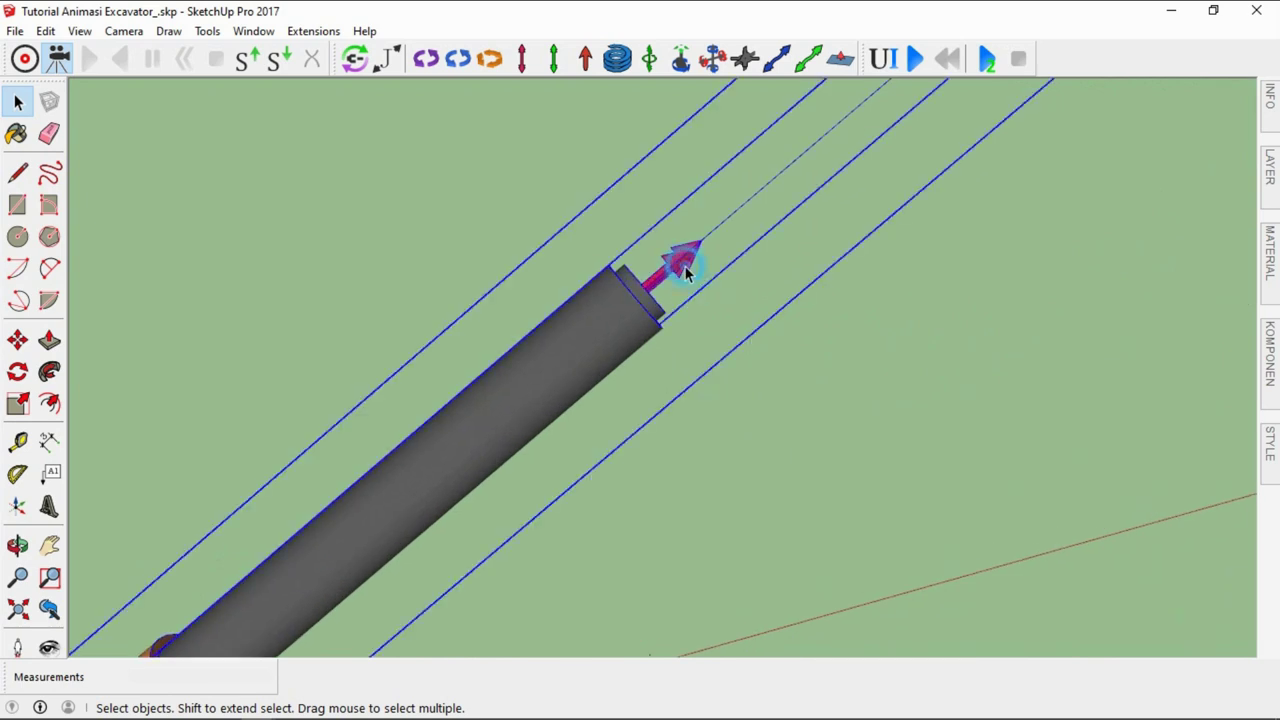
click(624, 205)
key(j)
middle_drag(657, 230, 712, 273)
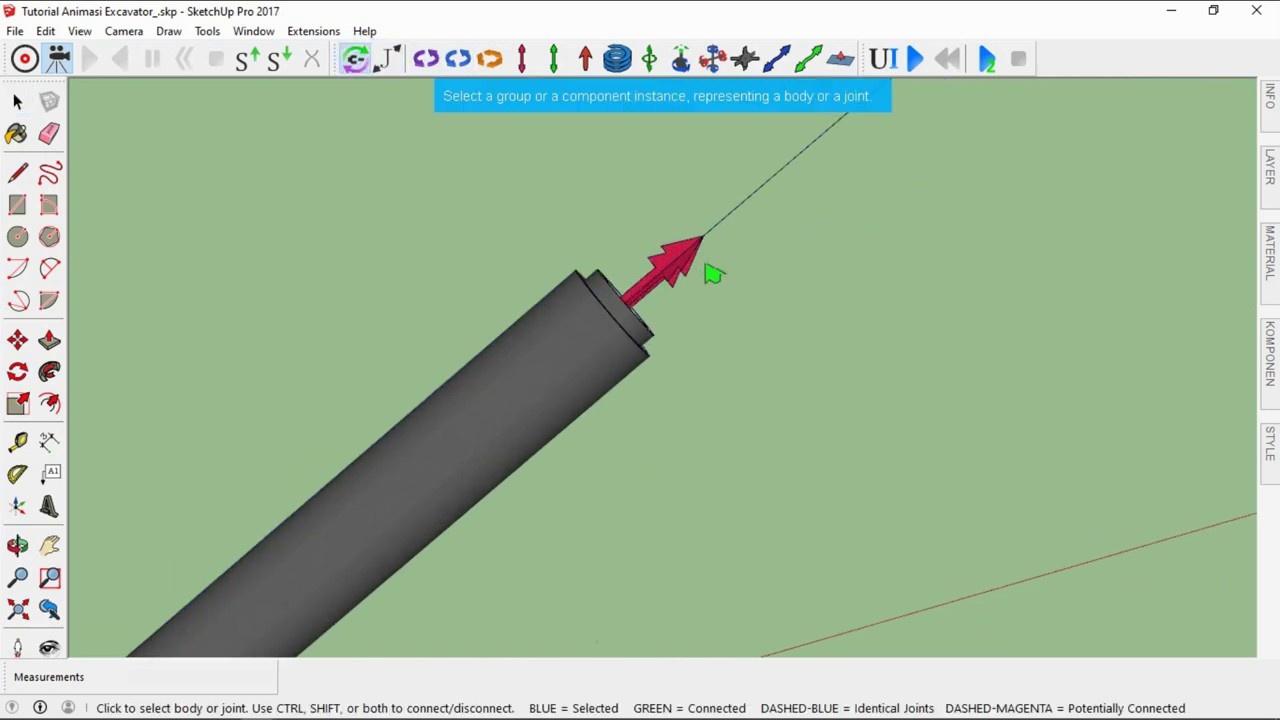
click(690, 280)
scroll(640, 275, down, 2)
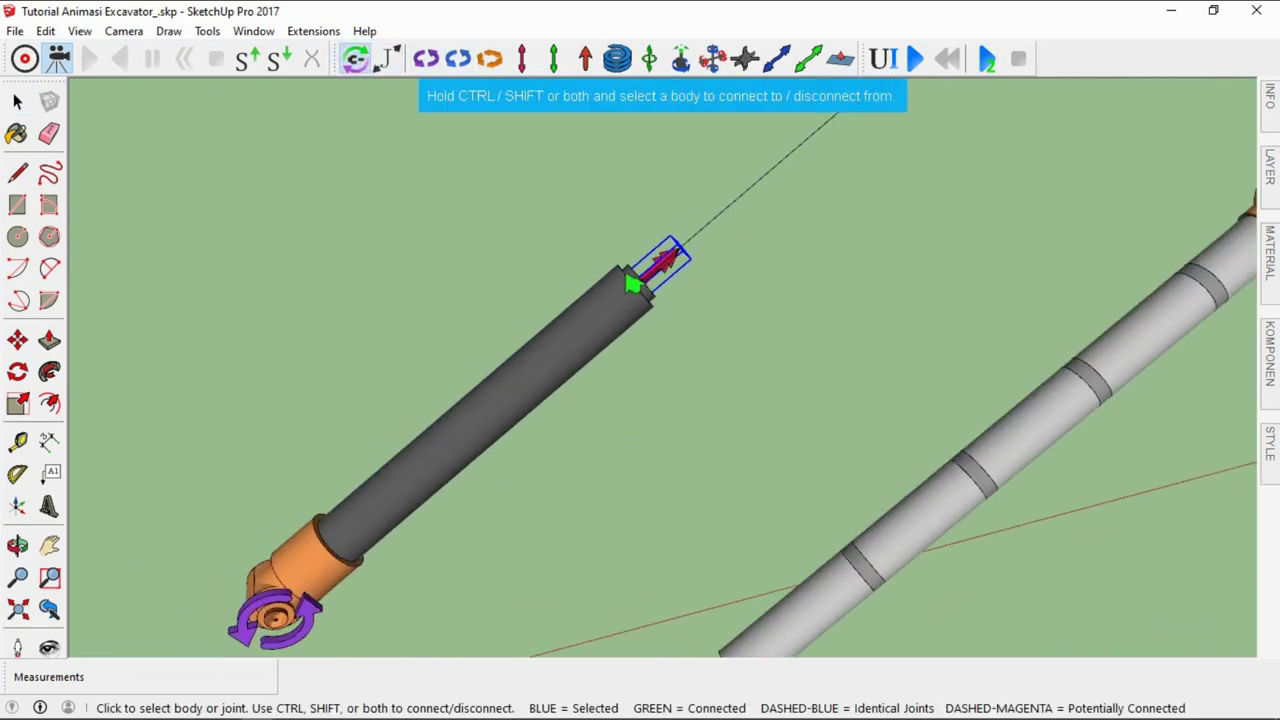
scroll(630, 290, down, 2)
scroll(756, 340, up, 1)
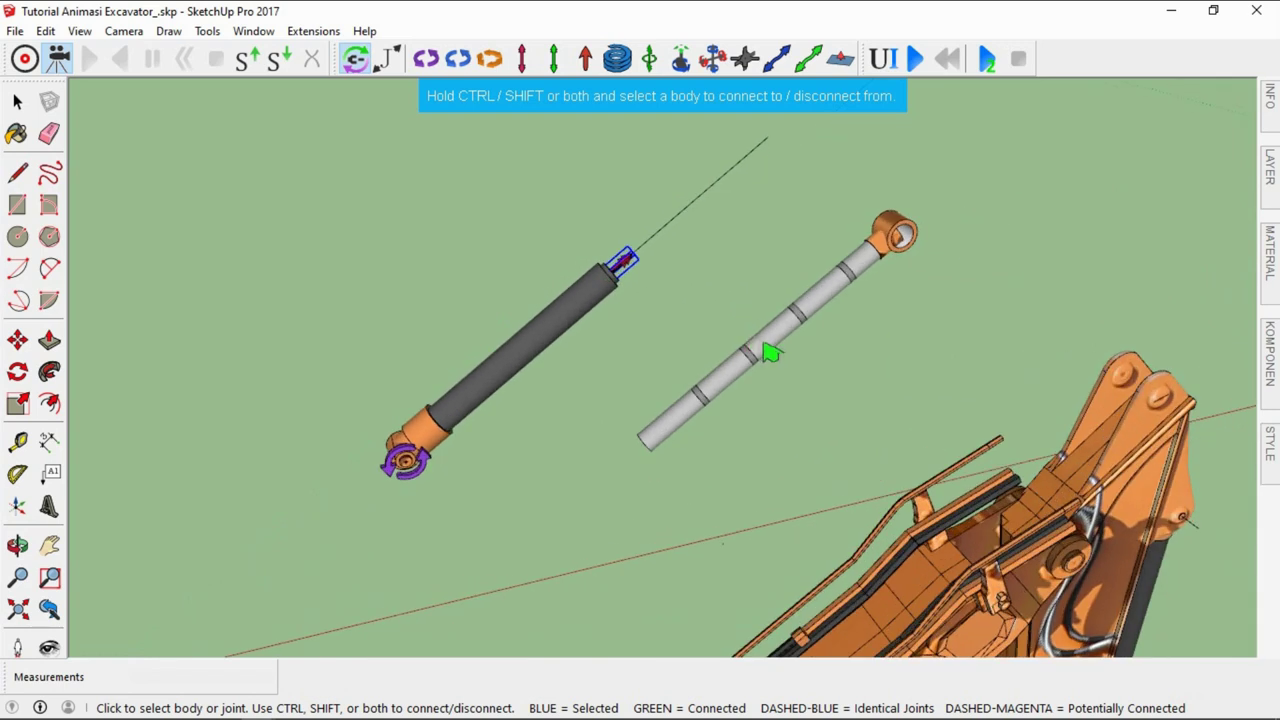
click(766, 346)
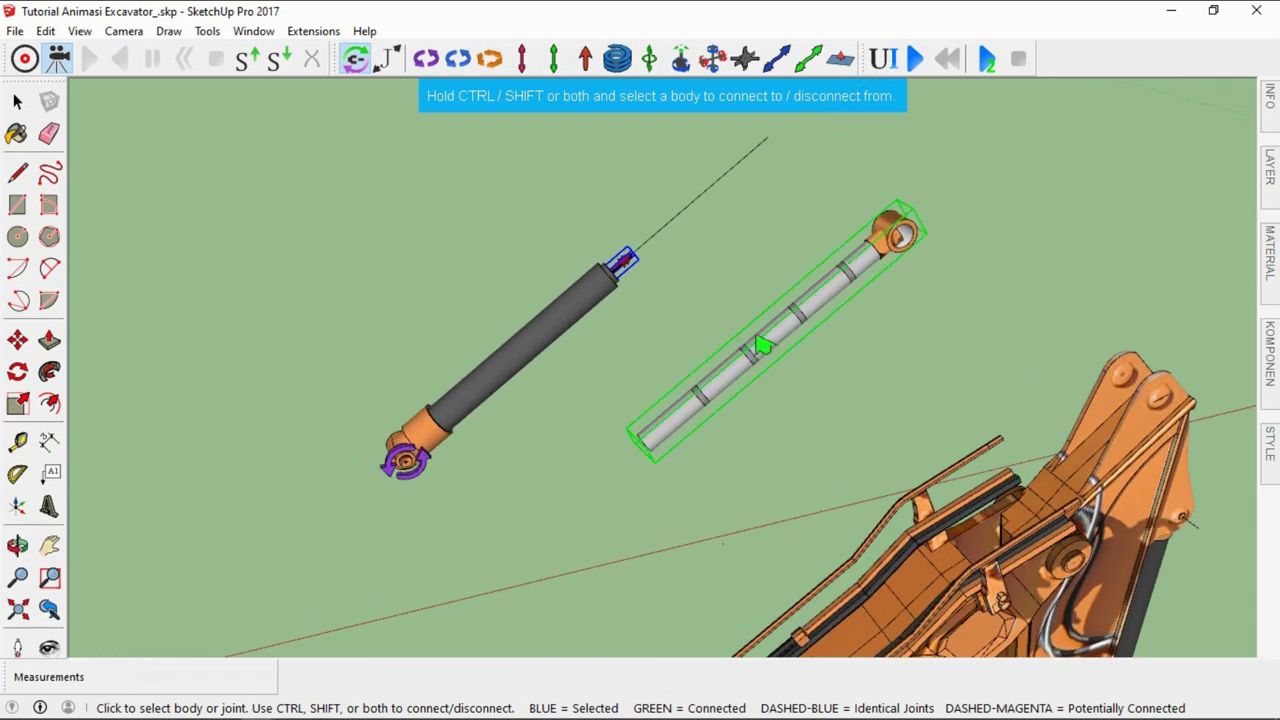
key(space)
click(716, 300)
Move the grey piston rod 1 m back into the dark barrel
click(743, 370)
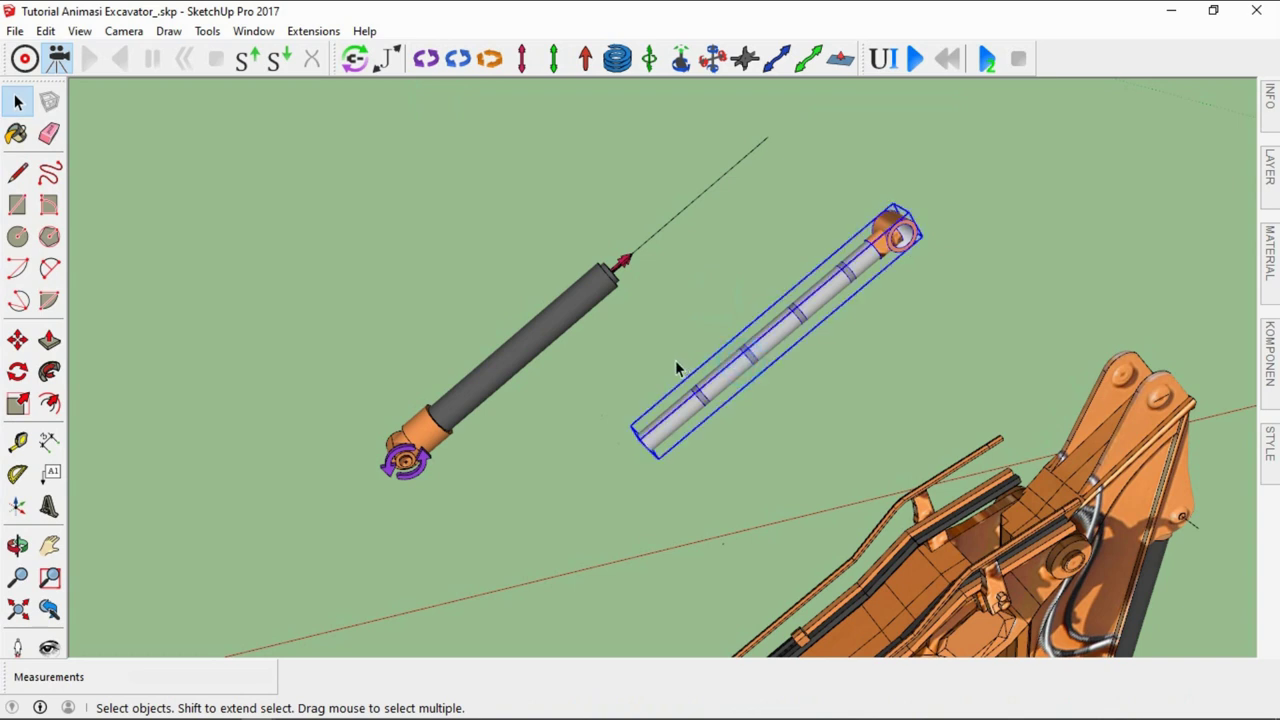
key(m)
click(660, 357)
key(Return)
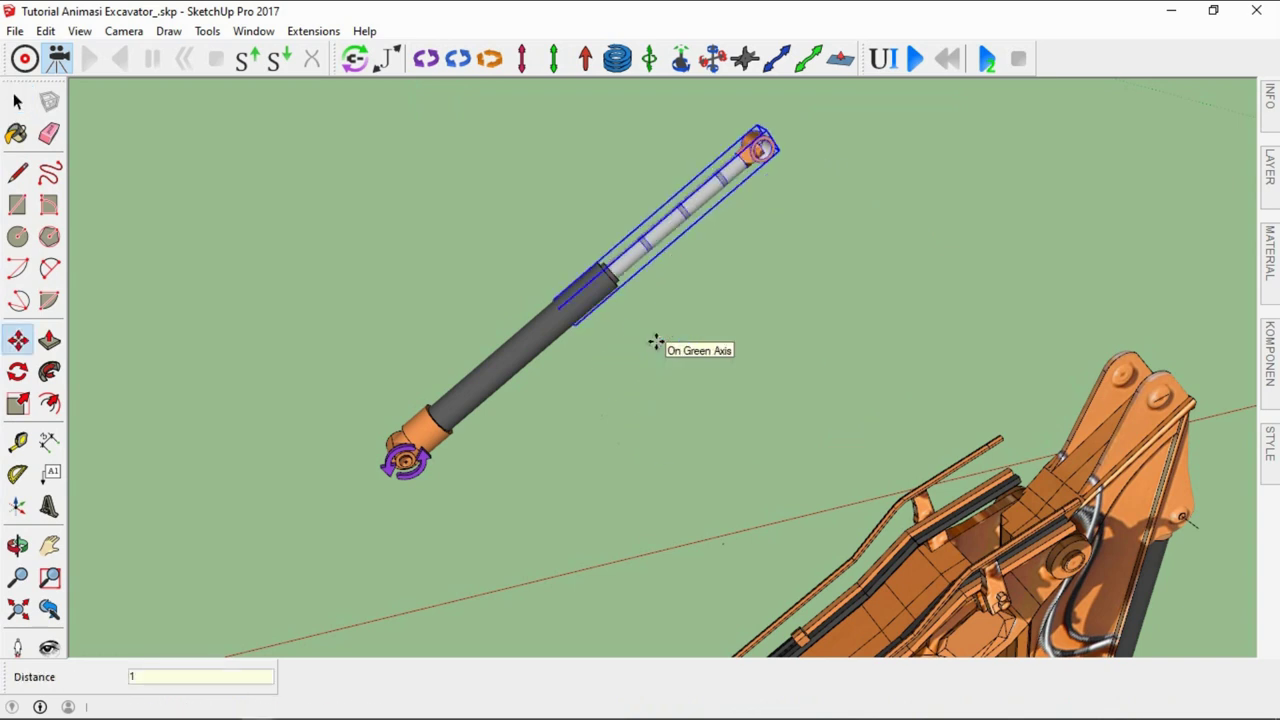
key(space)
click(672, 351)
Move the whole assembled cylinder 2 m onto the excavator boom
scroll(725, 350, down, 2)
click(630, 291)
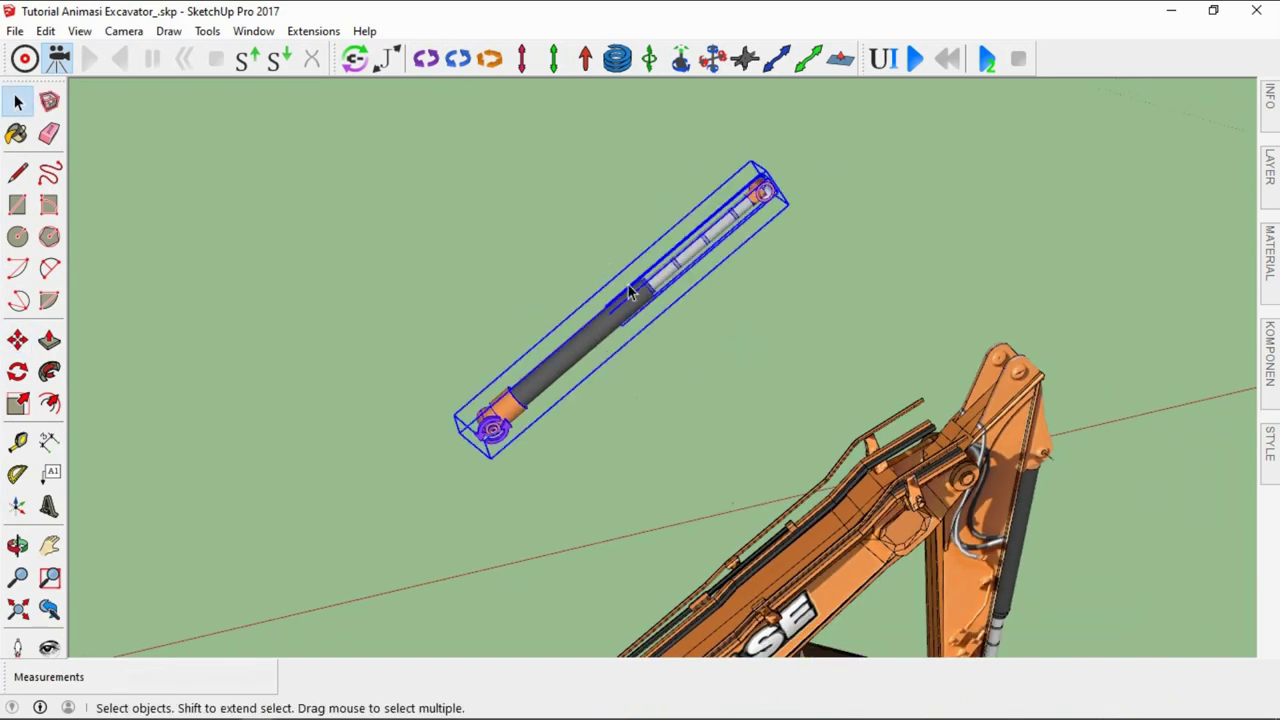
key(m)
click(389, 366)
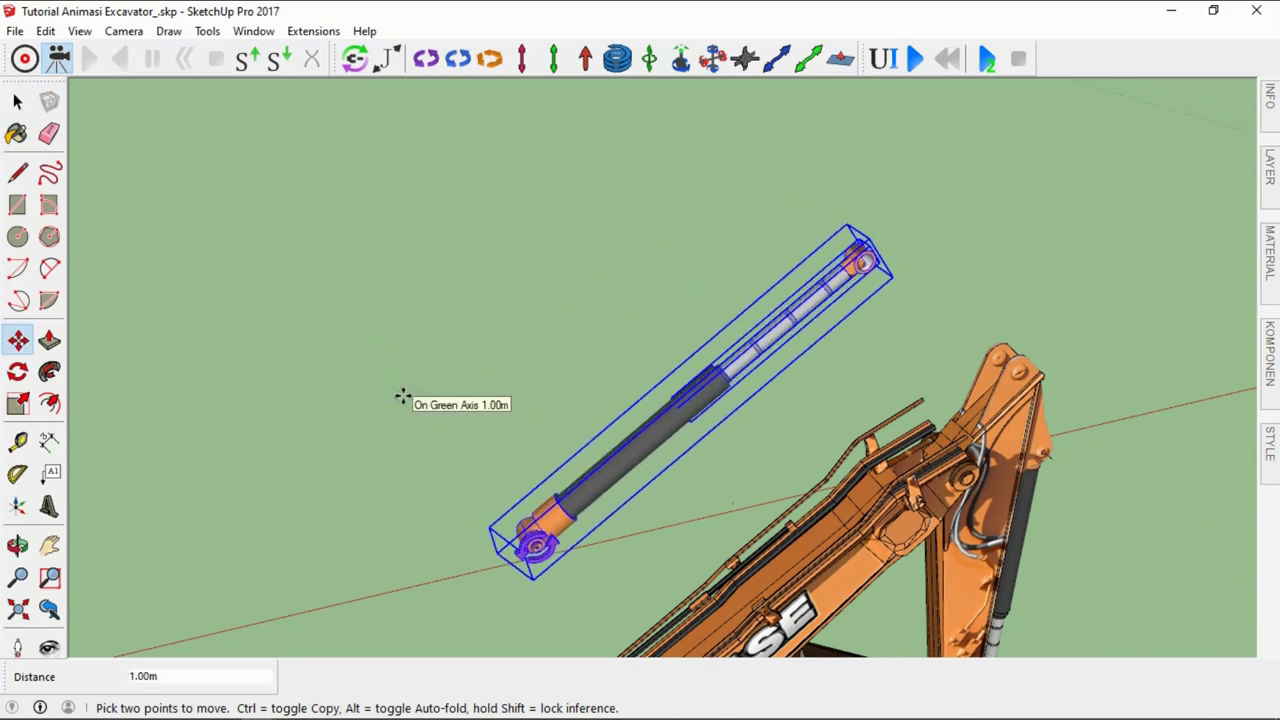
text(2)
key(Return)
key(space)
scroll(600, 315, down, 3)
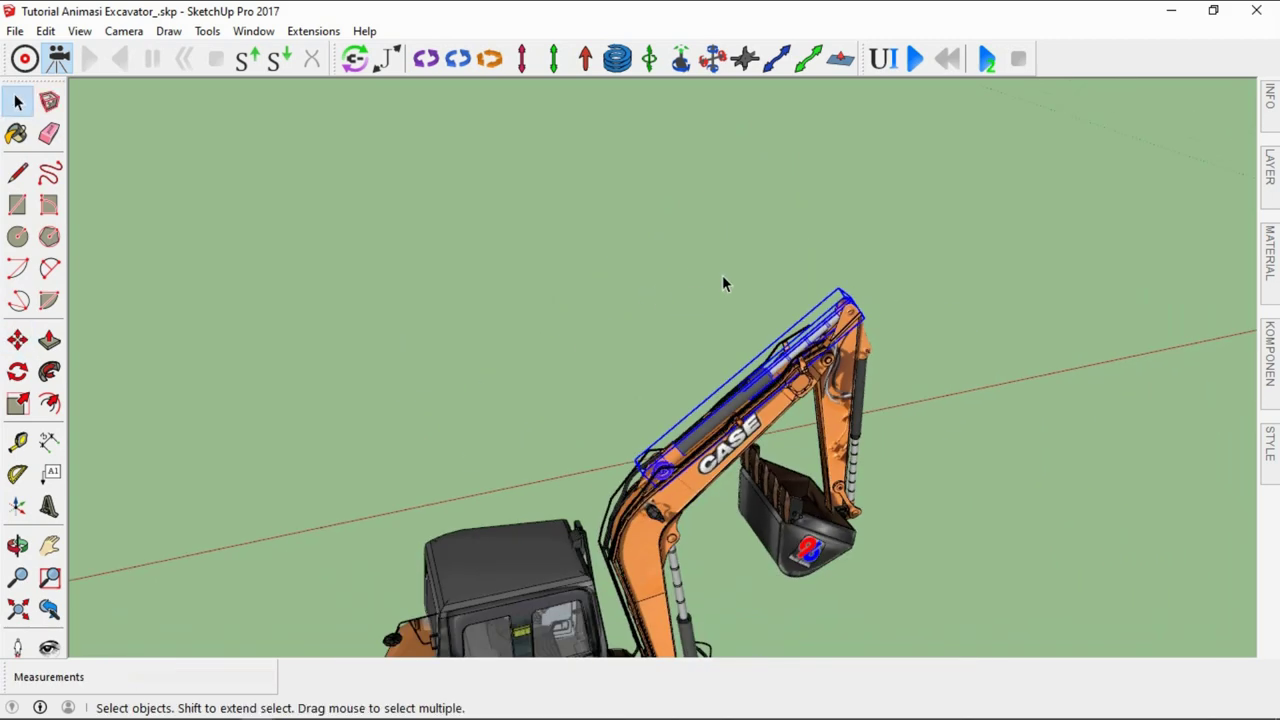
scroll(722, 275, down, 1)
click(673, 286)
Orbit around the excavator to check the cylinder's position on the boom
scroll(673, 286, up, 3)
mouse_move(696, 455)
middle_down()
mouse_move(645, 381)
mouse_move(631, 442)
mouse_move(620, 435)
mouse_move(638, 374)
middle_up()
scroll(572, 332, down, 3)
scroll(630, 443, up, 2)
scroll(615, 430, up, 2)
scroll(606, 425, up, 3)
scroll(606, 425, down, 2)
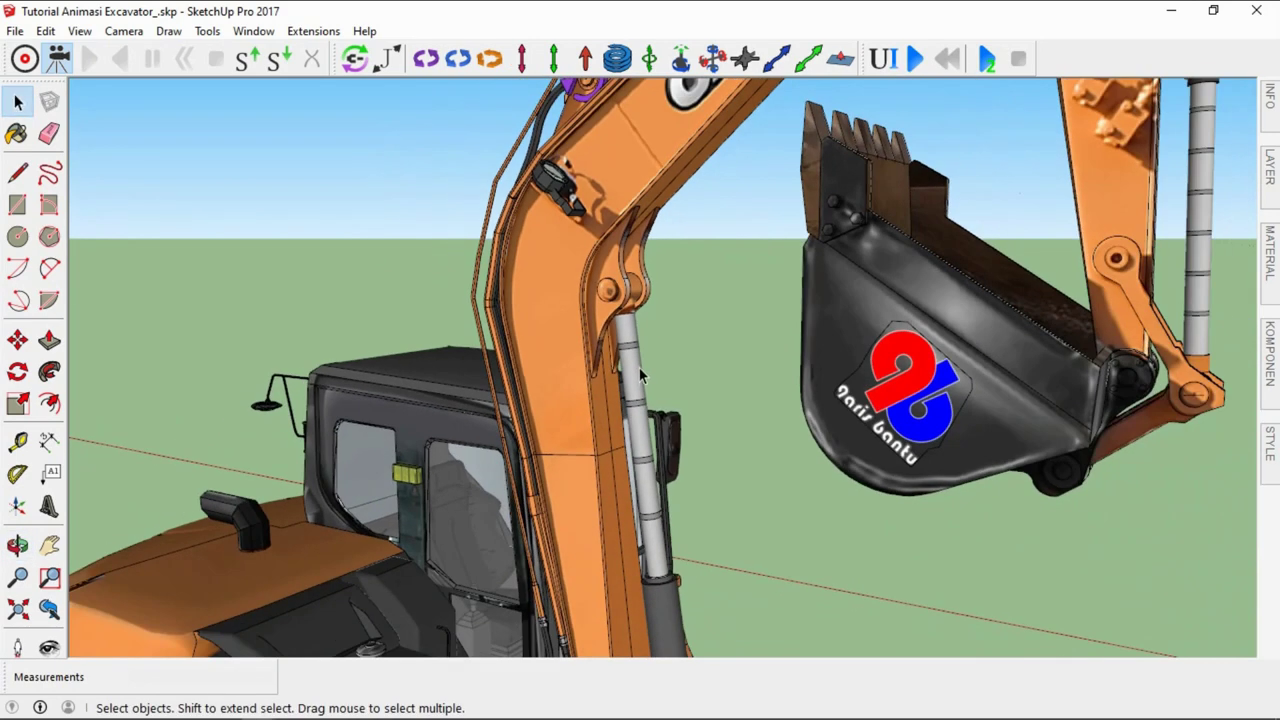
Select the cylinder and the boom in turn to check their placement
click(636, 366)
click(709, 283)
click(564, 366)
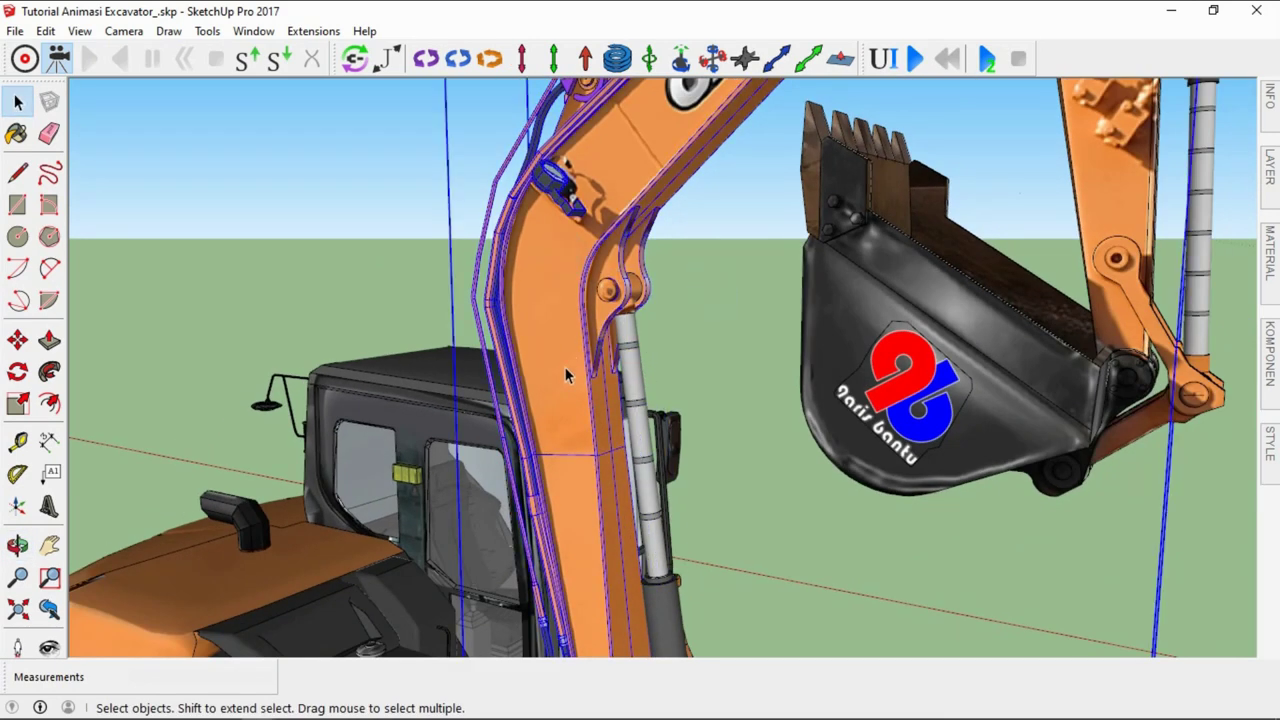
click(697, 335)
scroll(613, 339, up, 2)
click(684, 325)
scroll(684, 312, down, 1)
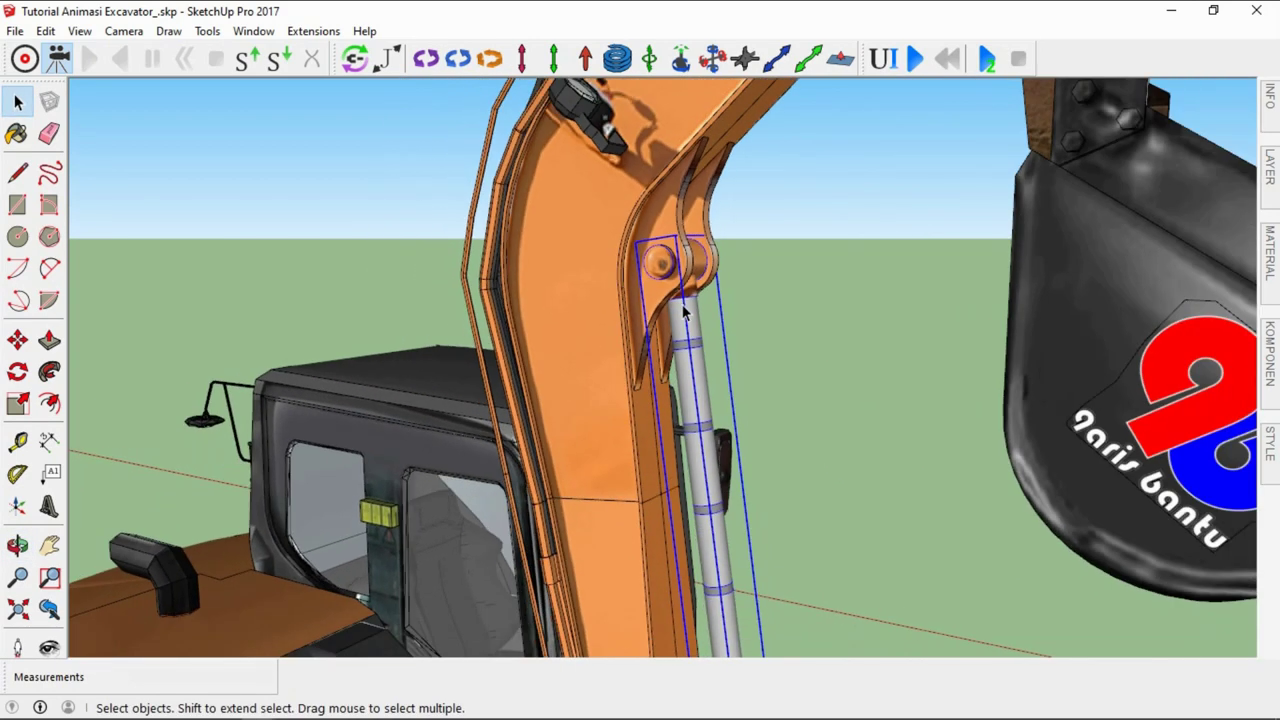
scroll(686, 325, down, 2)
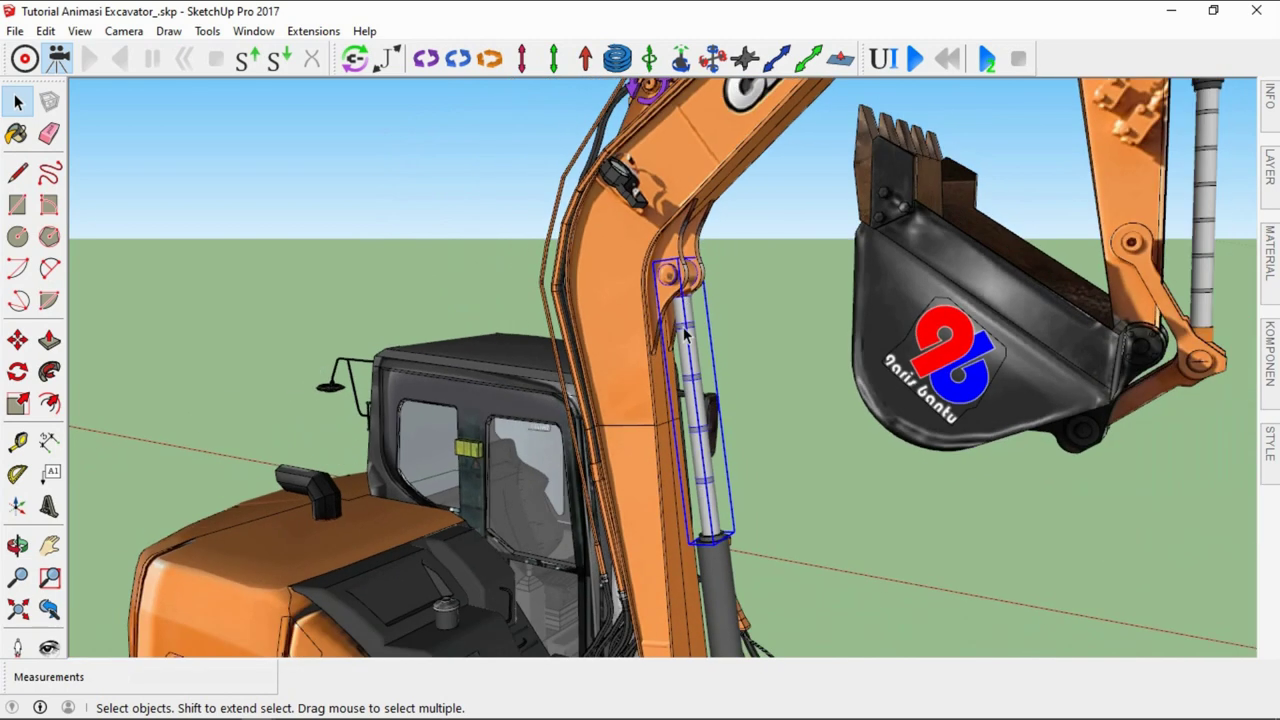
Open the boom cylinder group for editing
right_click(686, 302)
click(722, 397)
scroll(683, 291, up, 3)
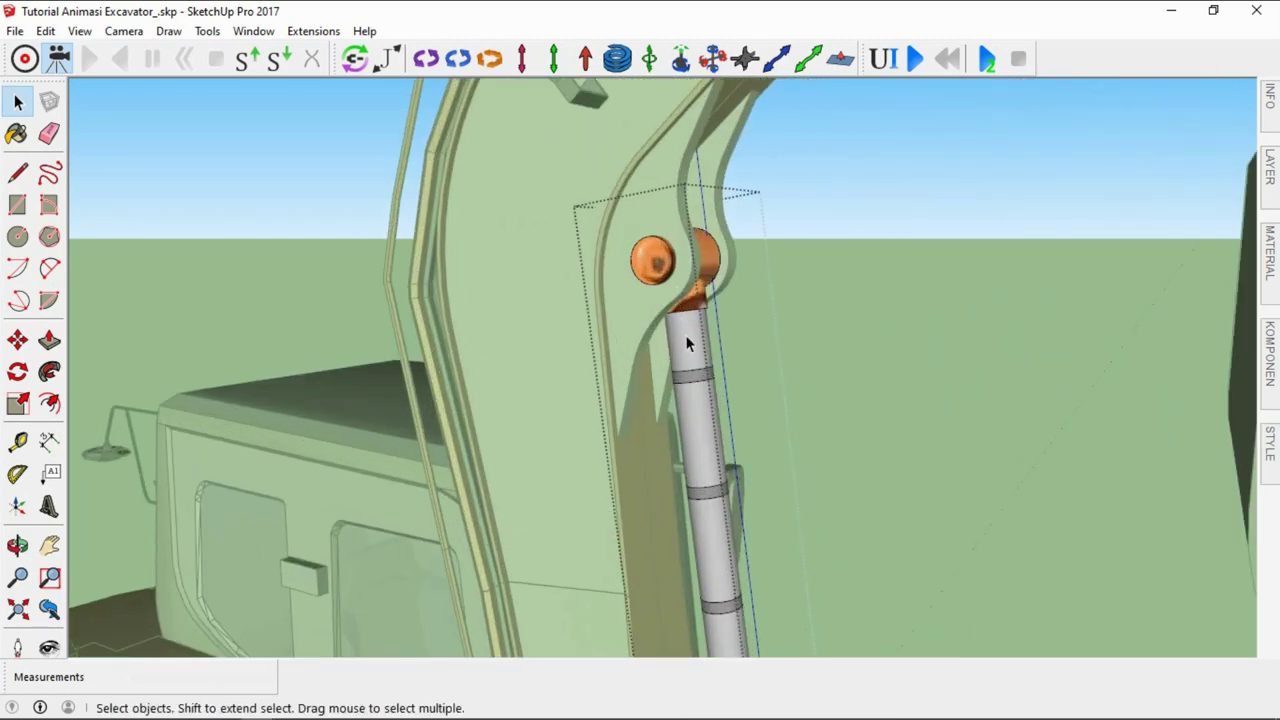
scroll(686, 300, down, 2)
scroll(700, 320, down, 2)
scroll(708, 325, up, 1)
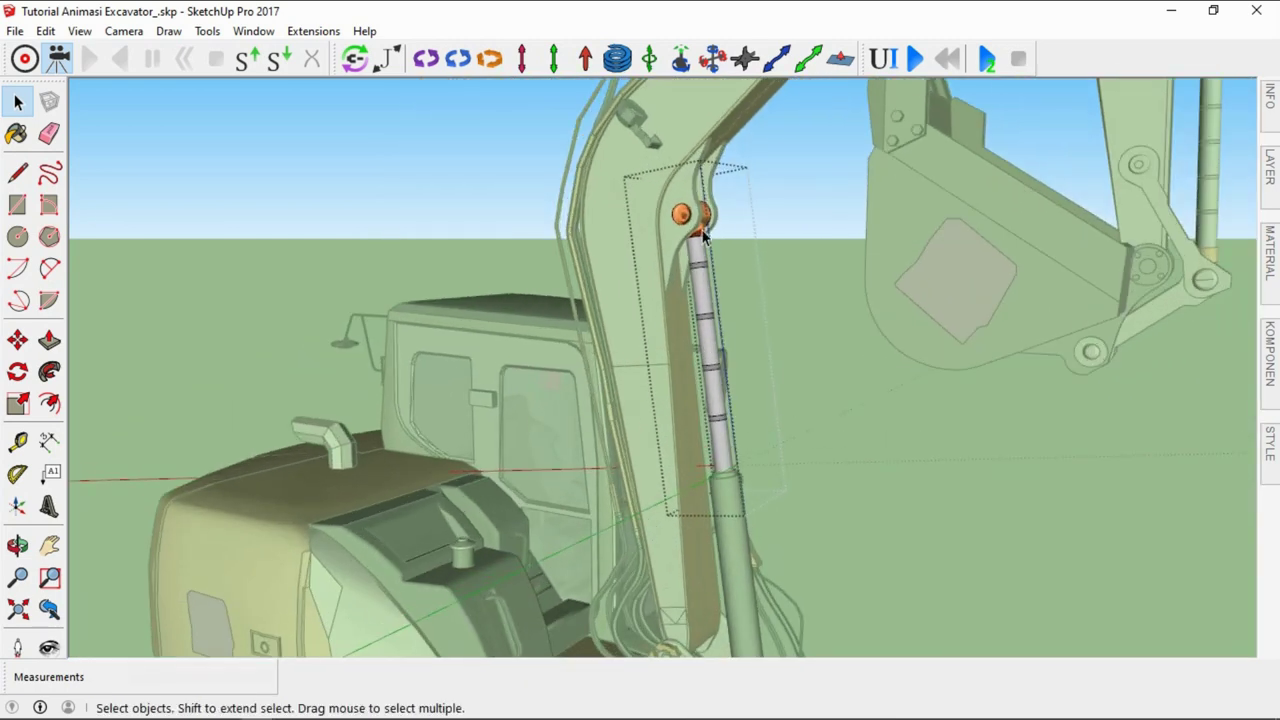
scroll(686, 238, up, 2)
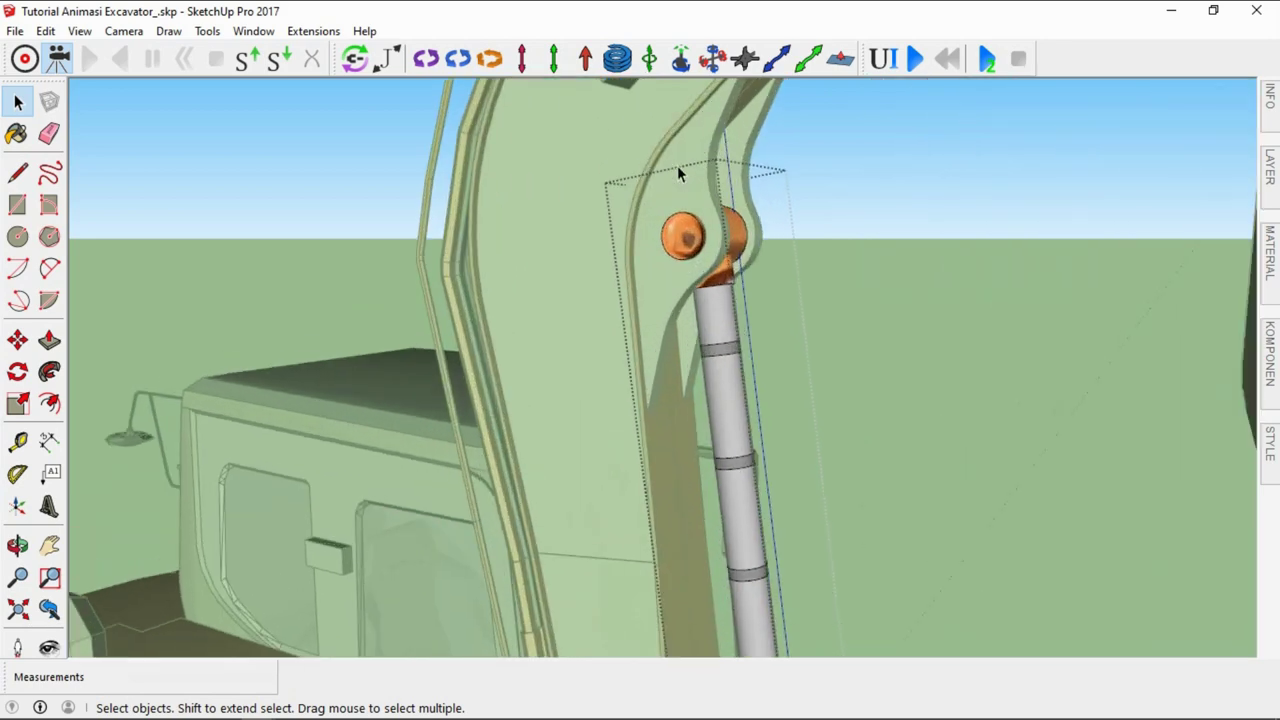
scroll(677, 165, up, 1)
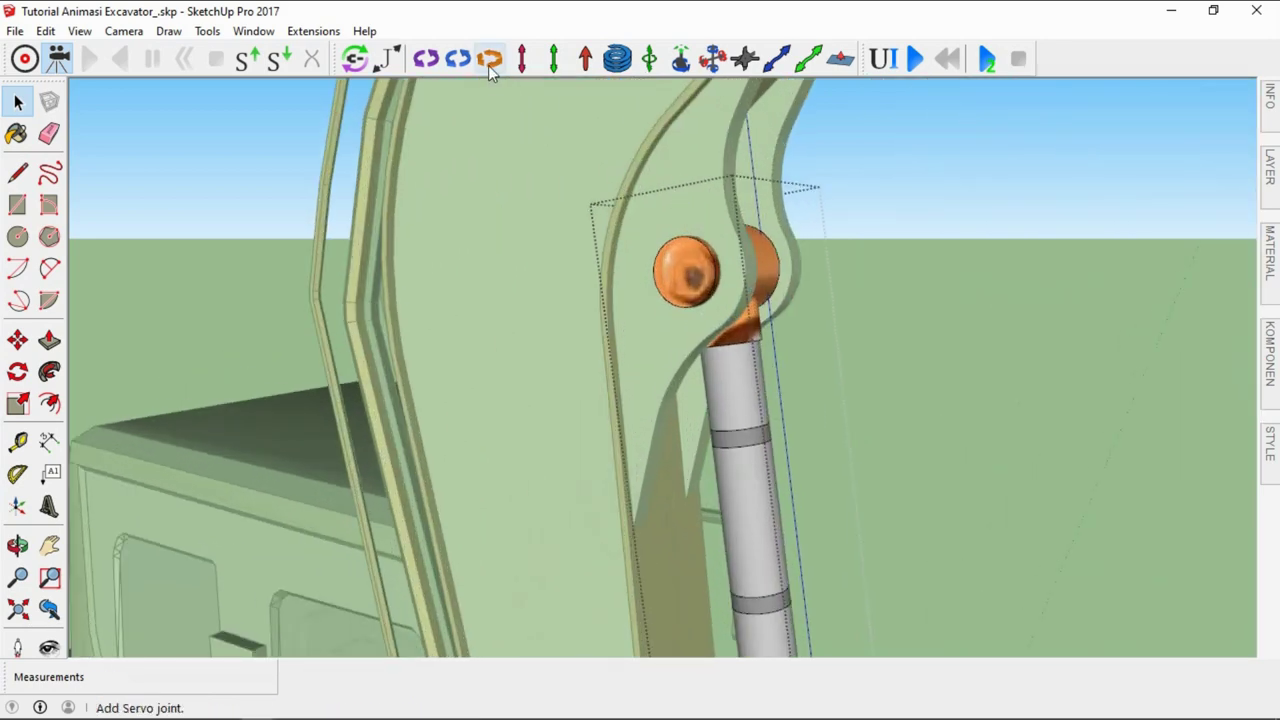
Place a hinge joint at the pin centre, then delete it as misplaced
click(426, 58)
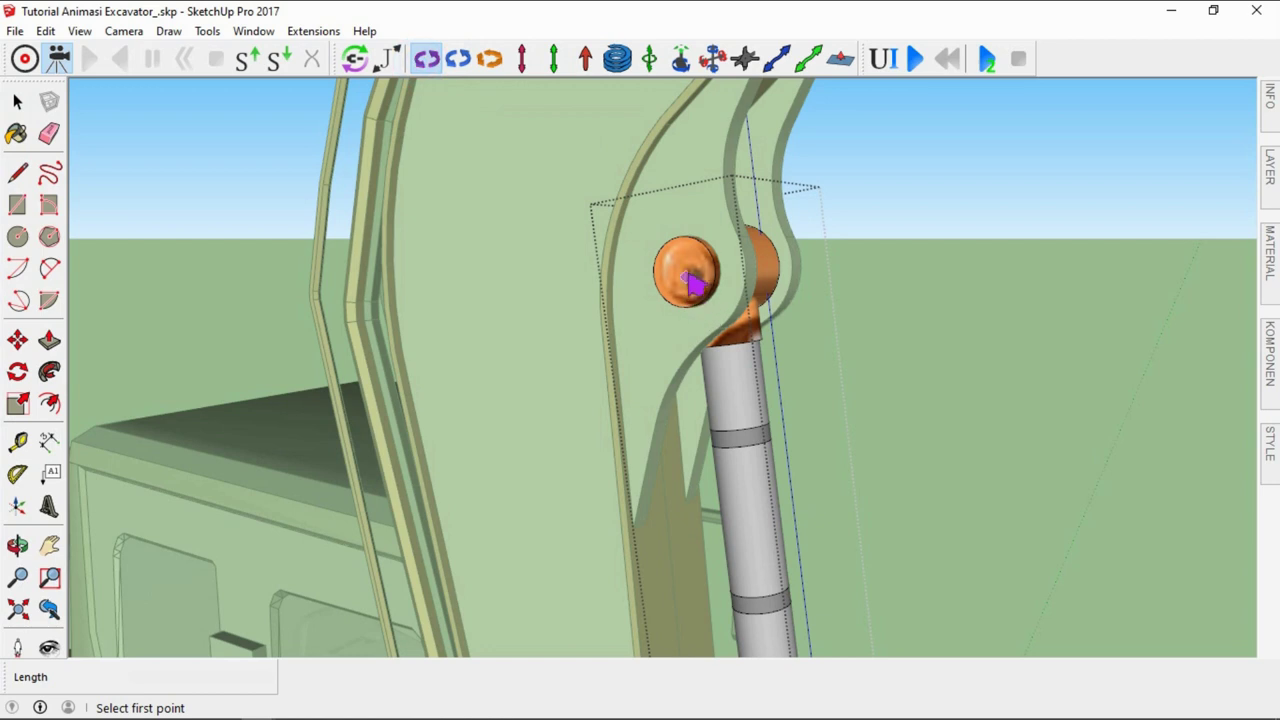
scroll(703, 250, up, 2)
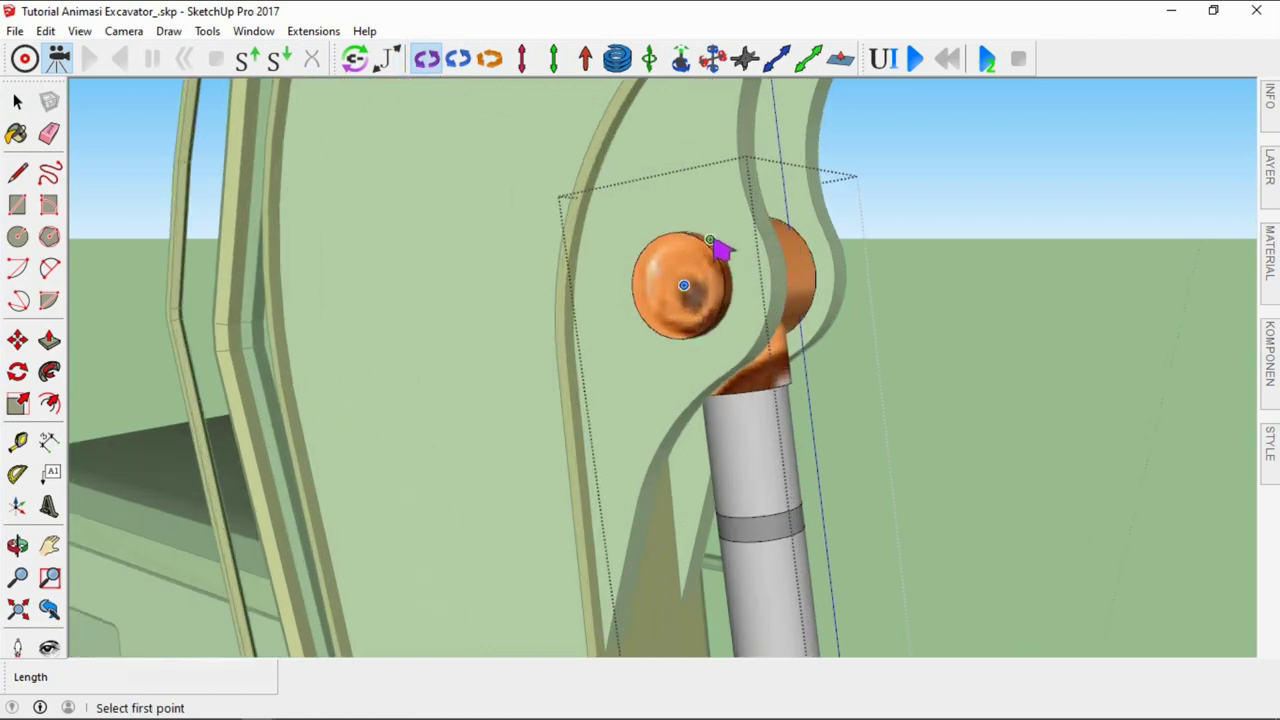
click(676, 286)
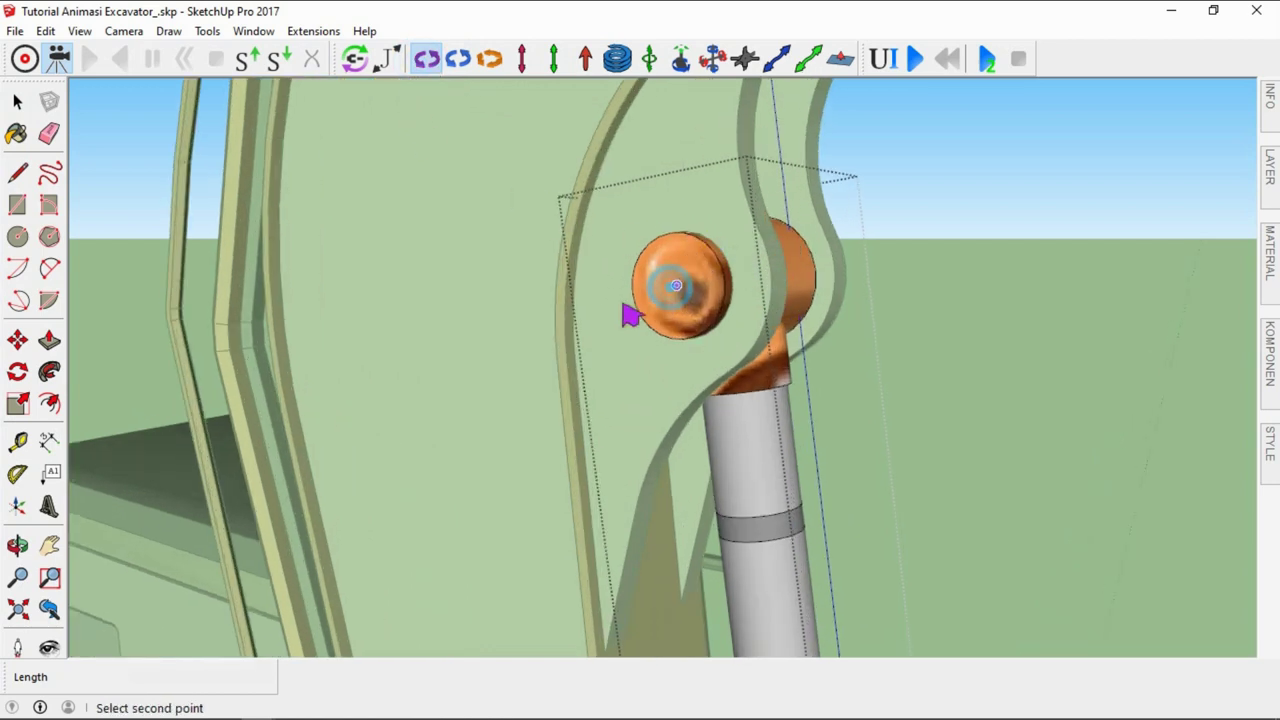
click(514, 312)
key(space)
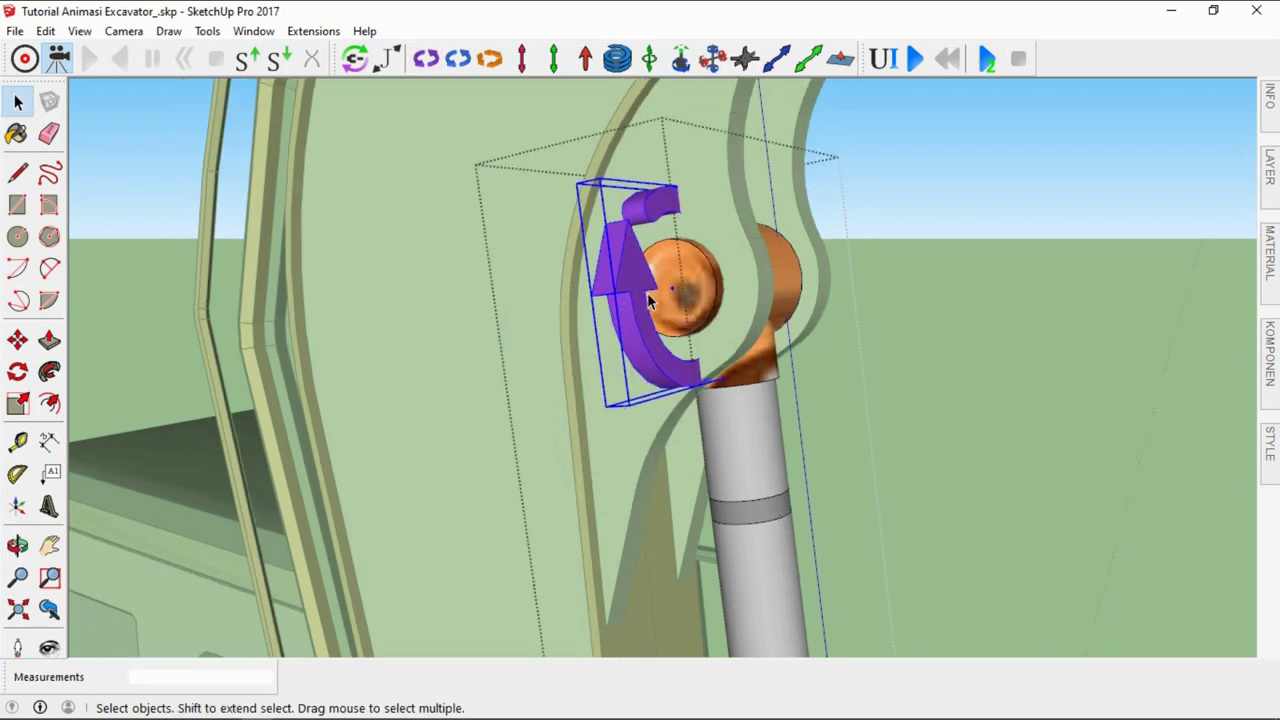
key(Delete)
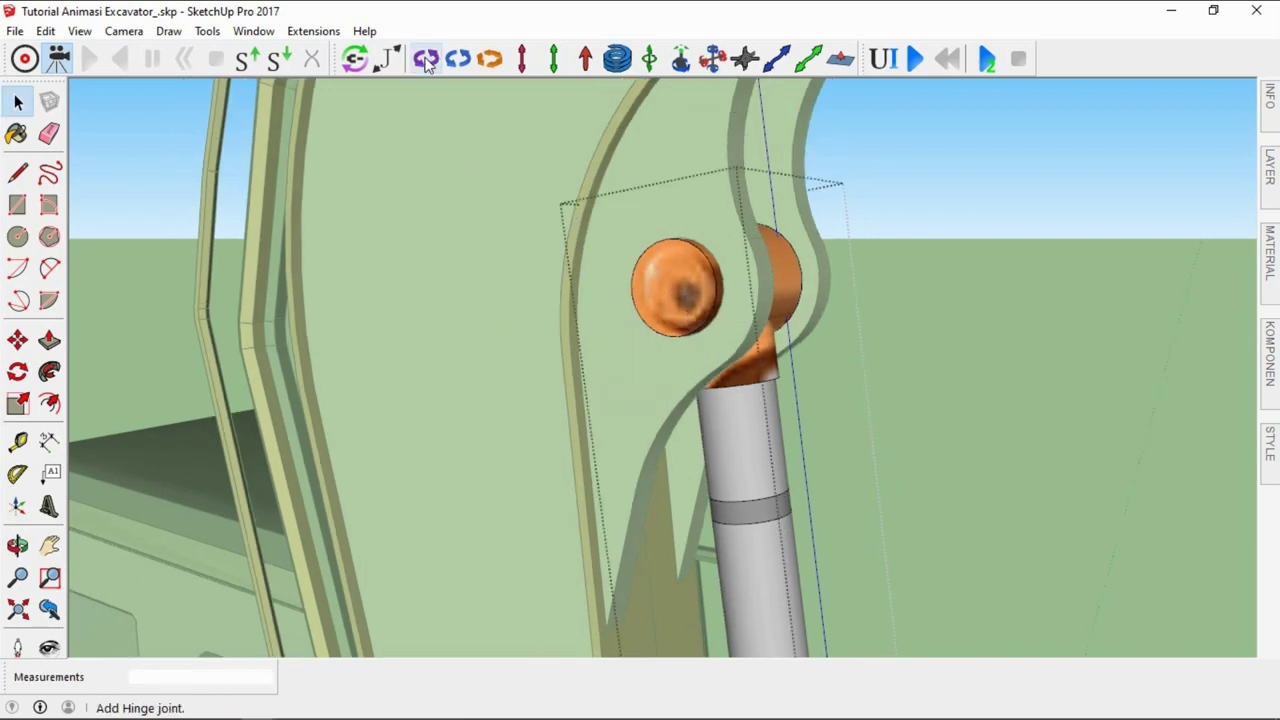
Re-add the hinge at the pin with a corrected axis, close the group, and select it
click(426, 58)
click(673, 287)
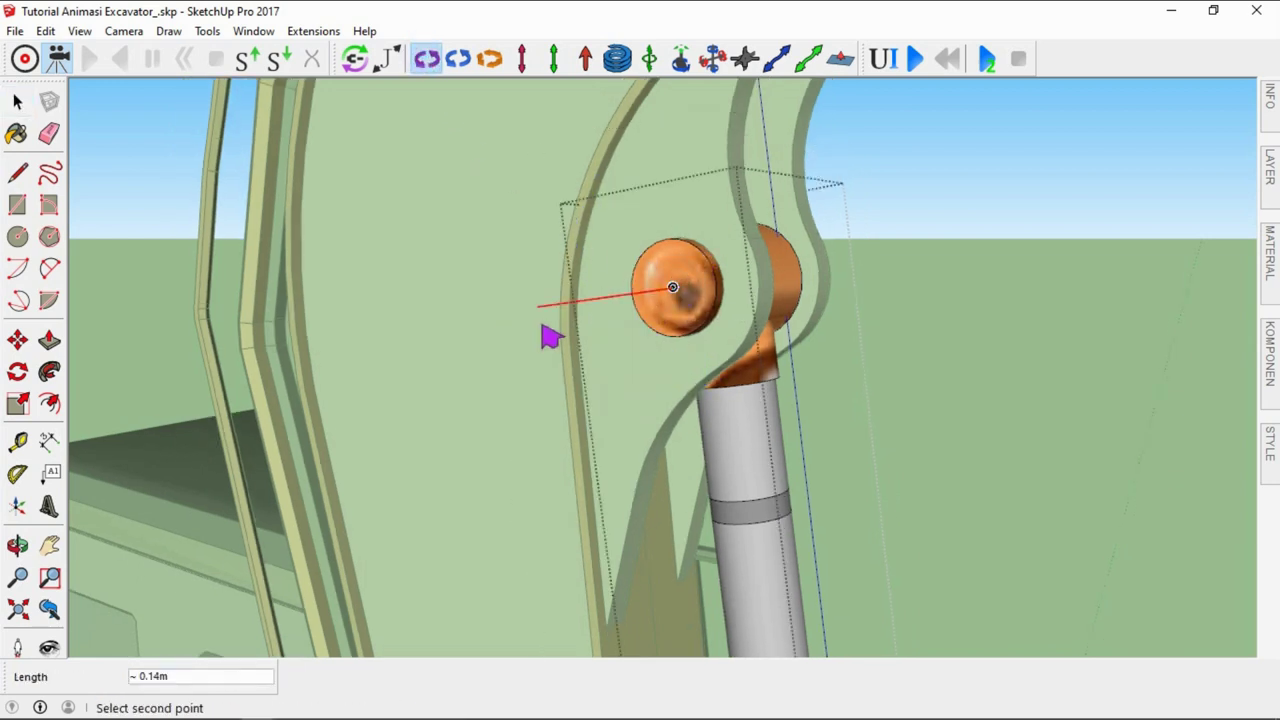
middle_drag(580, 289, 529, 306)
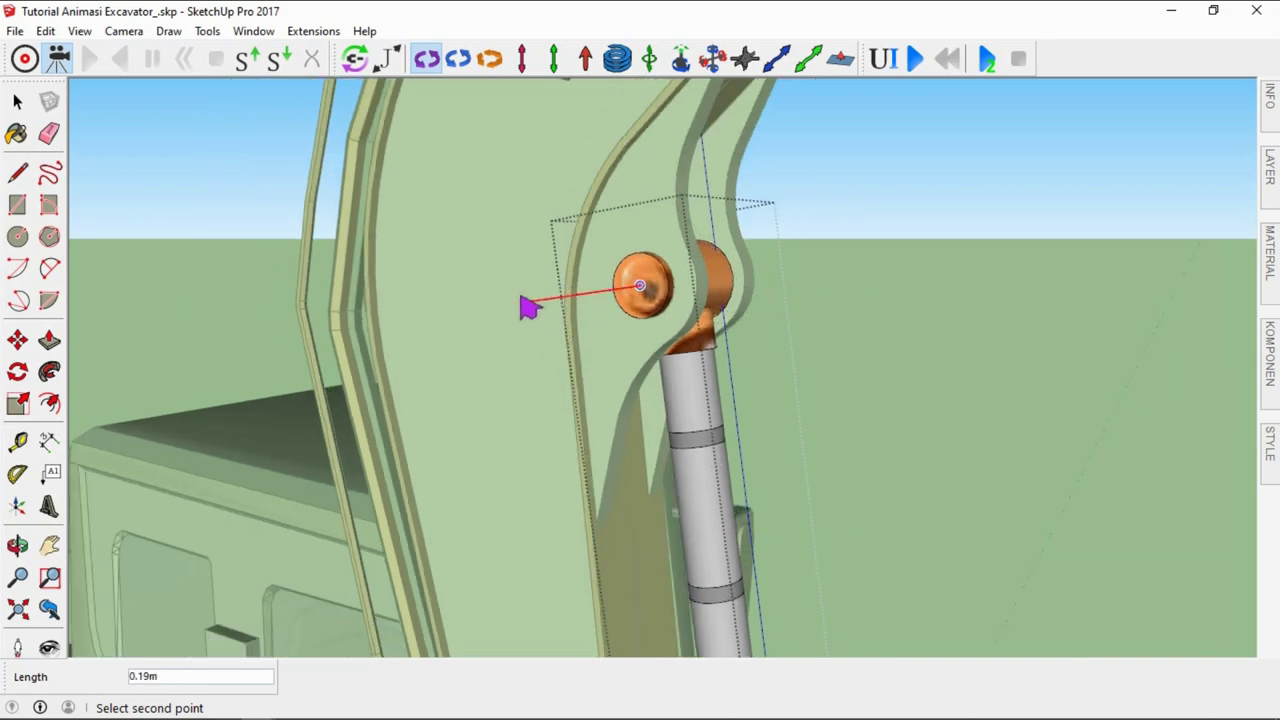
click(508, 291)
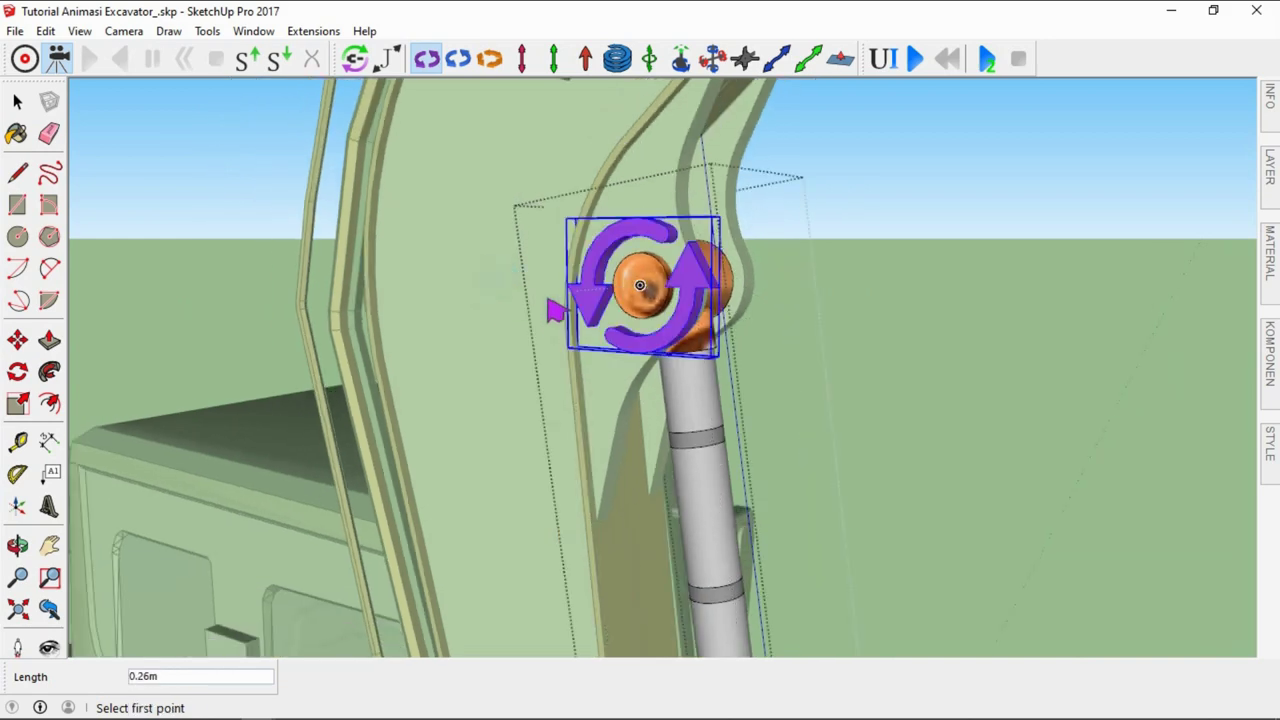
key(space)
click(848, 311)
scroll(680, 330, down, 3)
click(691, 397)
Pick the new hinge joint with the MSPhysics Joint Connector tool
click(831, 357)
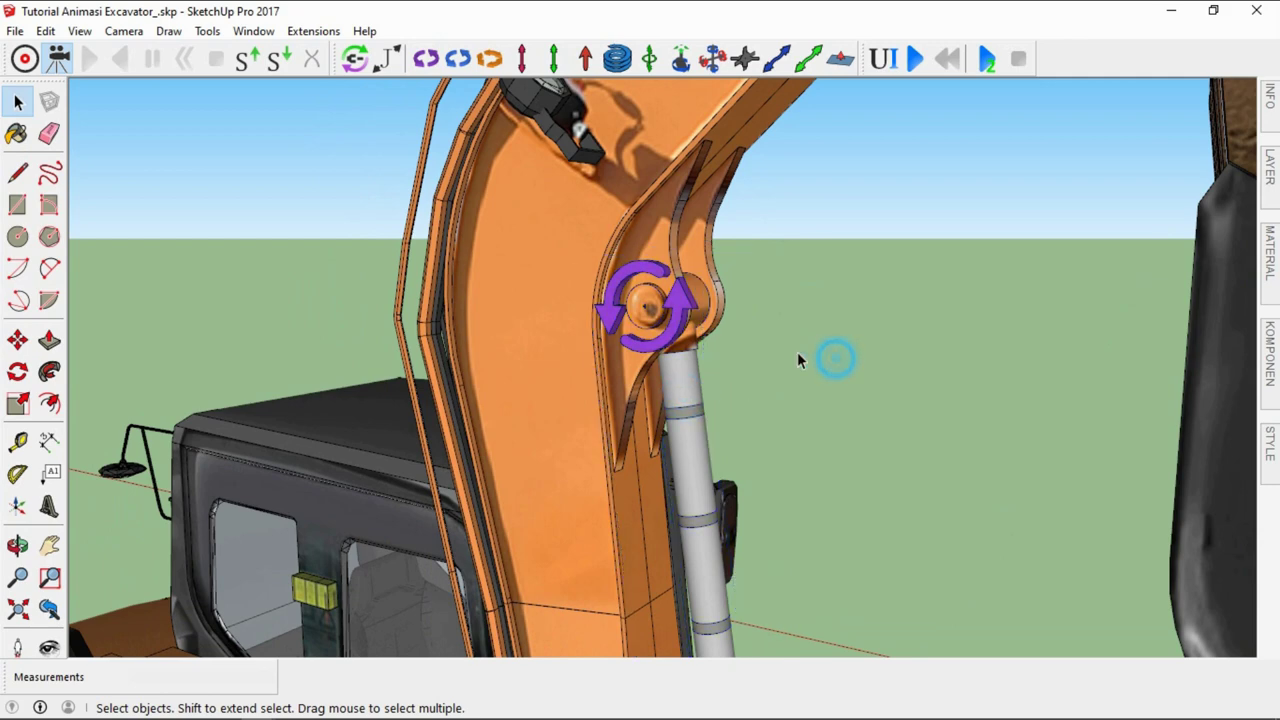
middle_drag(797, 357, 641, 310)
scroll(641, 310, down, 3)
scroll(702, 356, up, 3)
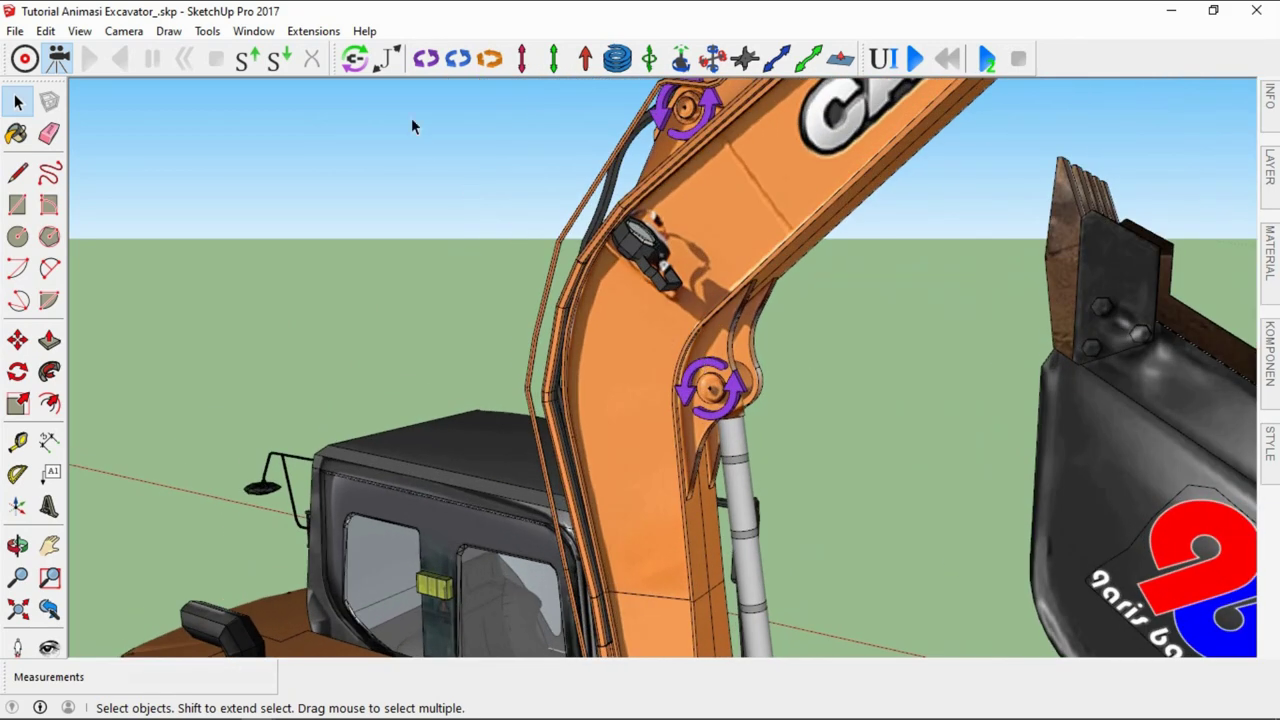
click(355, 58)
click(736, 382)
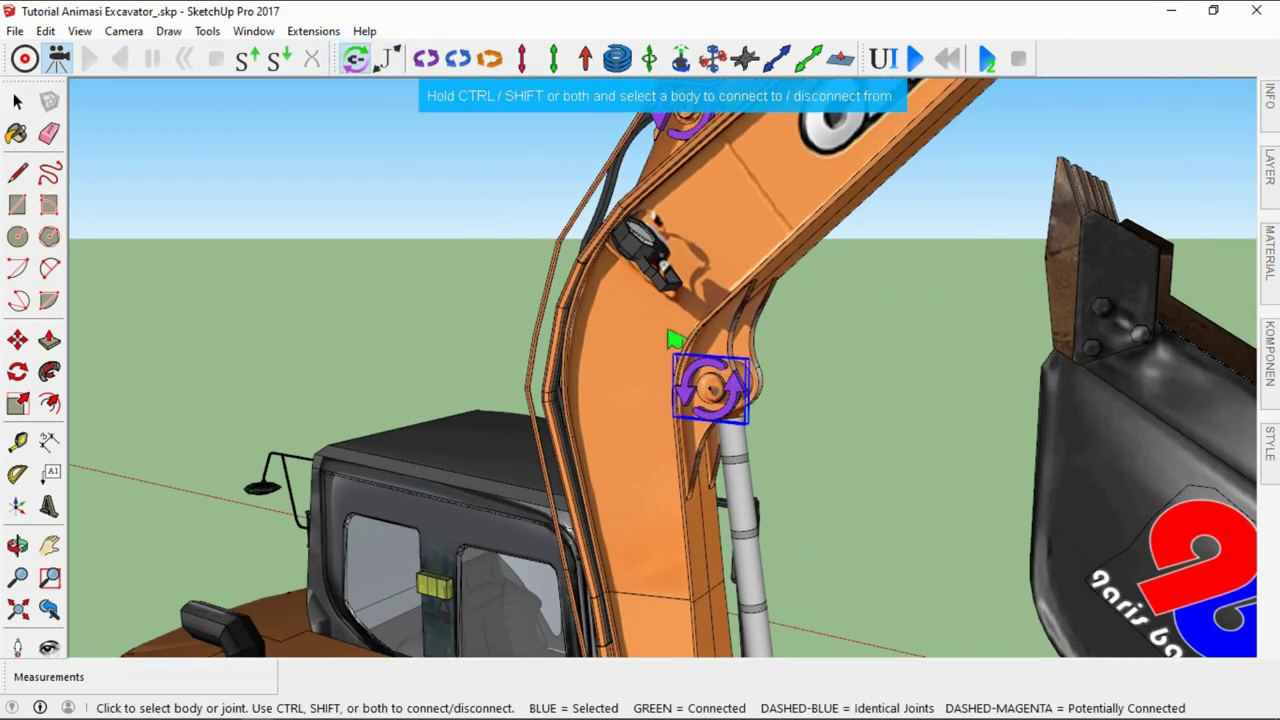
scroll(650, 340, down, 1)
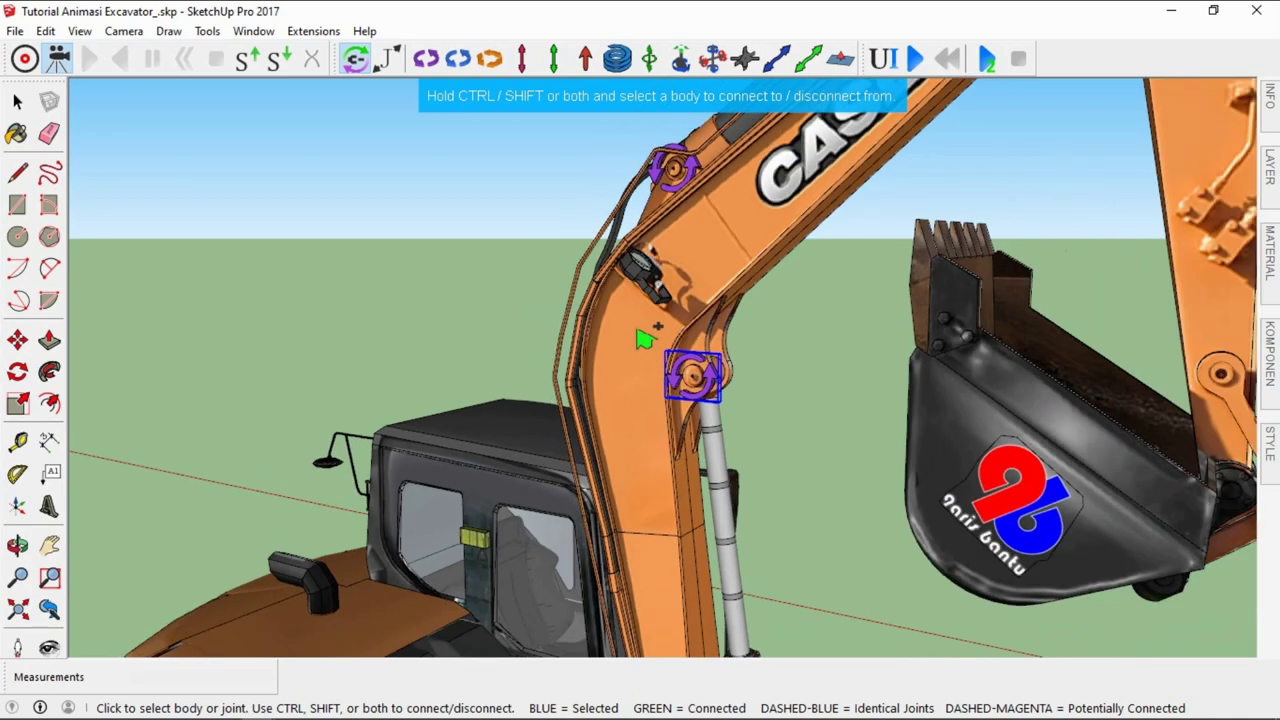
key(space)
Orbit and zoom to the top of the boom where the upper cylinder ends
scroll(659, 543, down, 2)
scroll(843, 310, down, 1)
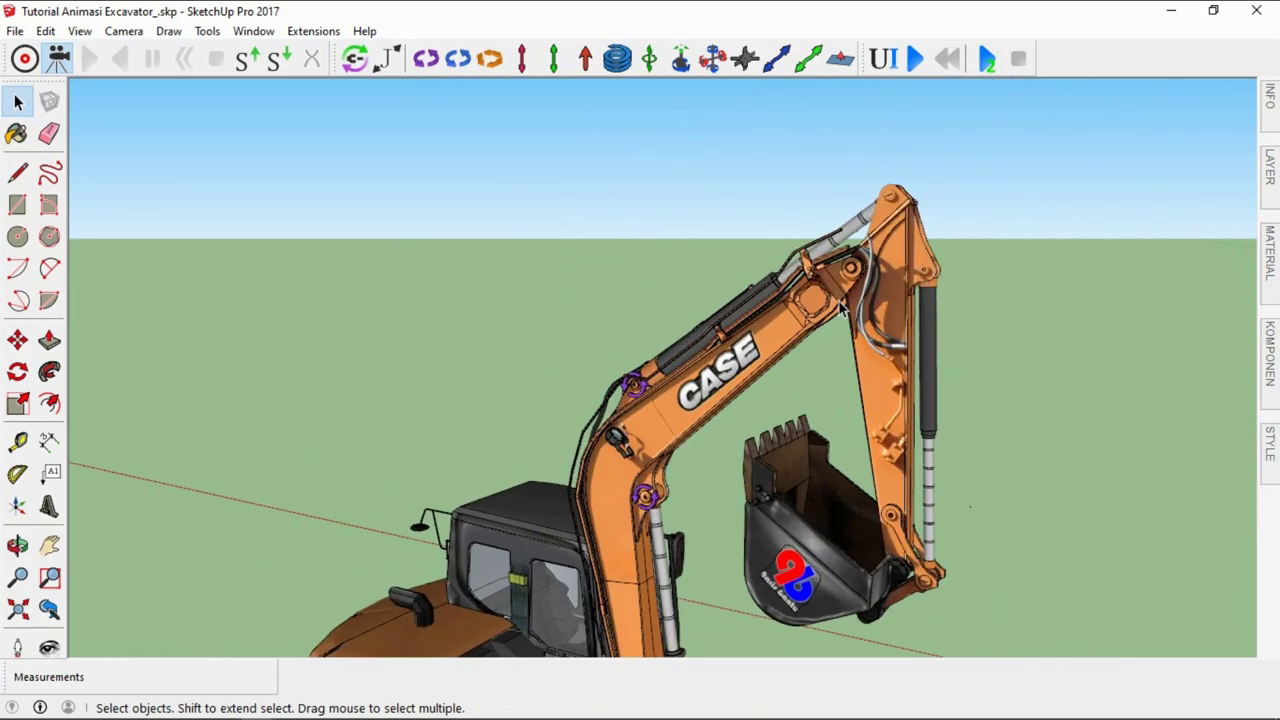
middle_drag(843, 310, 829, 391)
scroll(815, 300, up, 1)
scroll(803, 252, up, 2)
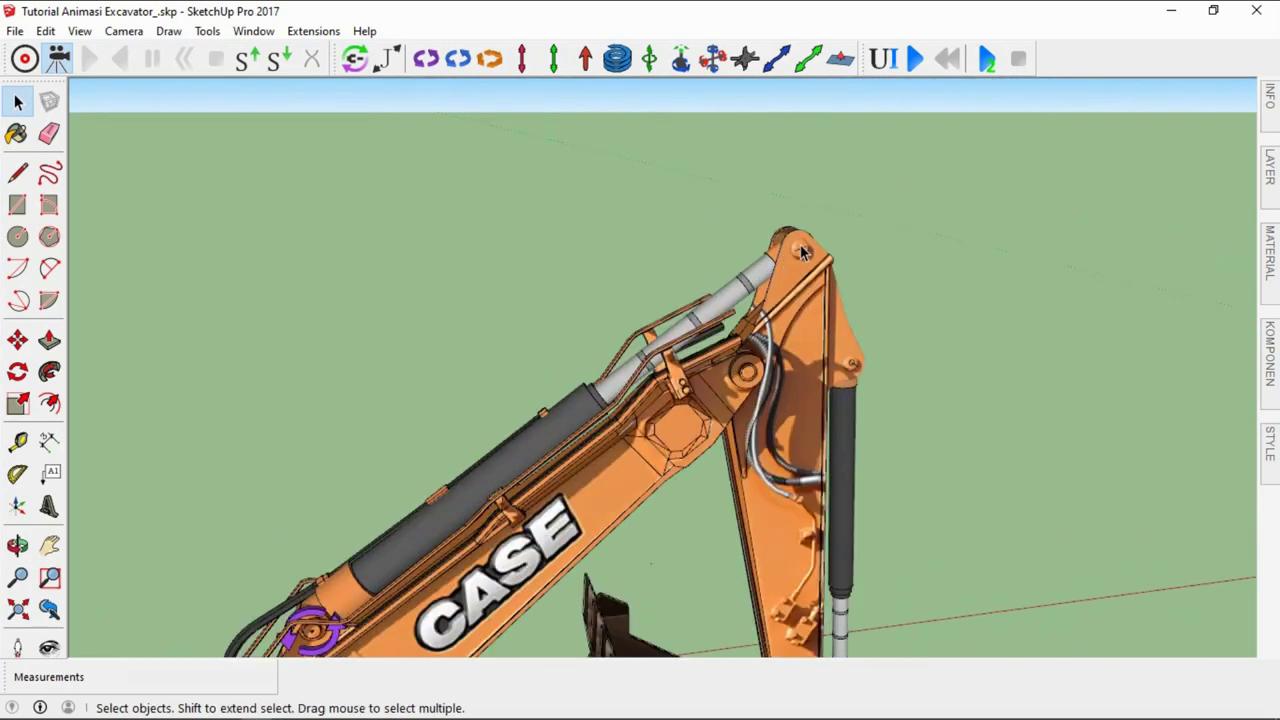
scroll(803, 252, up, 2)
mouse_move(717, 298)
middle_down()
mouse_move(690, 345)
mouse_move(680, 316)
mouse_move(489, 355)
middle_up()
Select the upper hydraulic cylinder, briefly enter its group edit, then exit
click(686, 348)
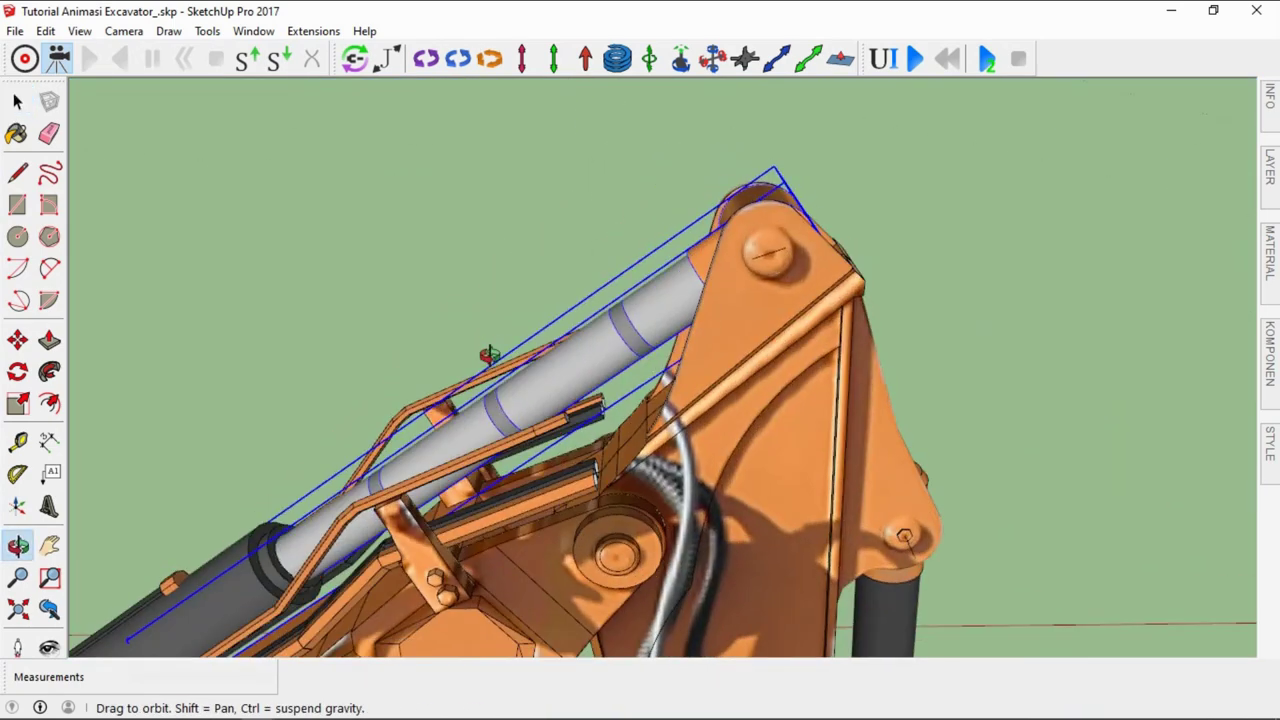
middle_drag(651, 312, 655, 320)
scroll(645, 325, up, 1)
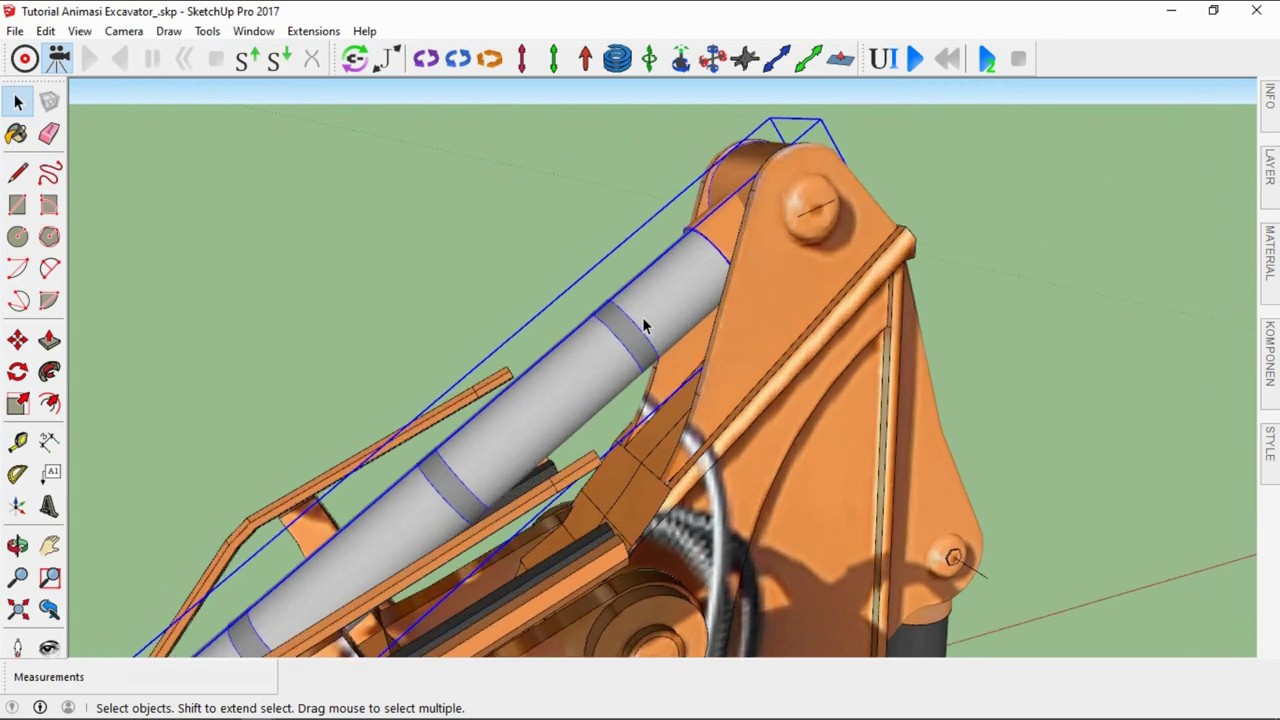
right_click(631, 337)
click(679, 397)
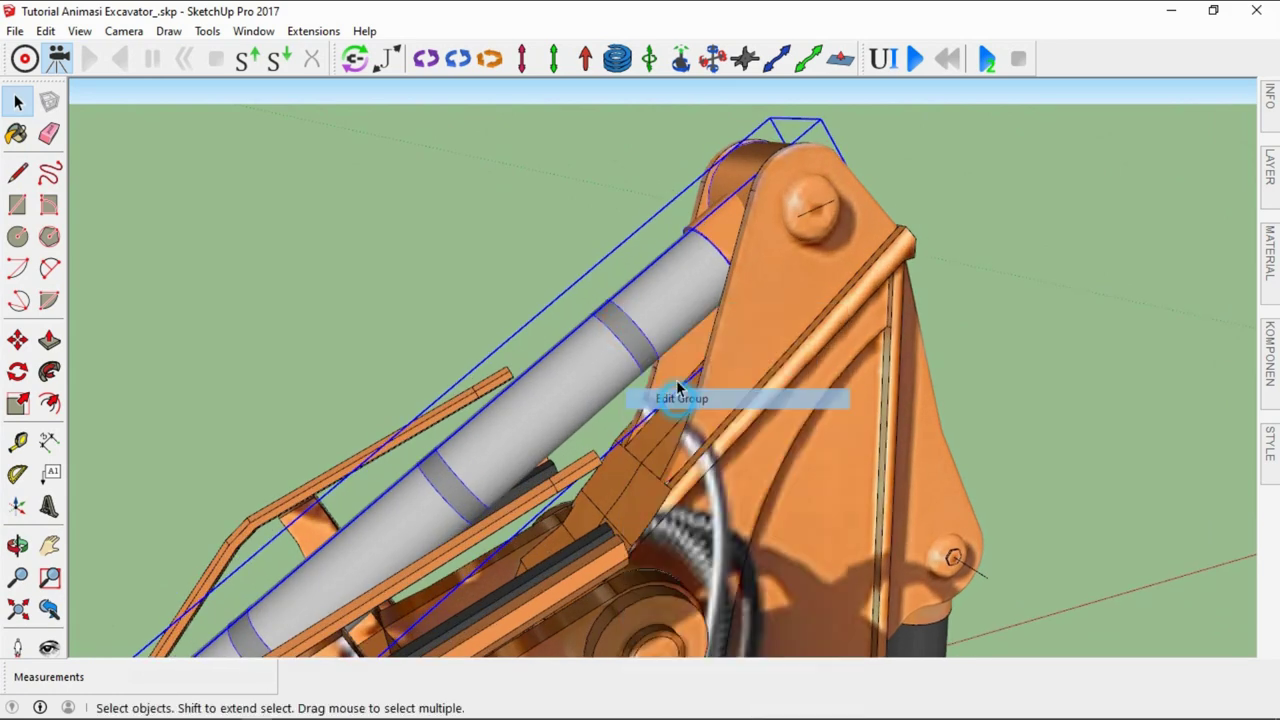
click(641, 331)
click(499, 215)
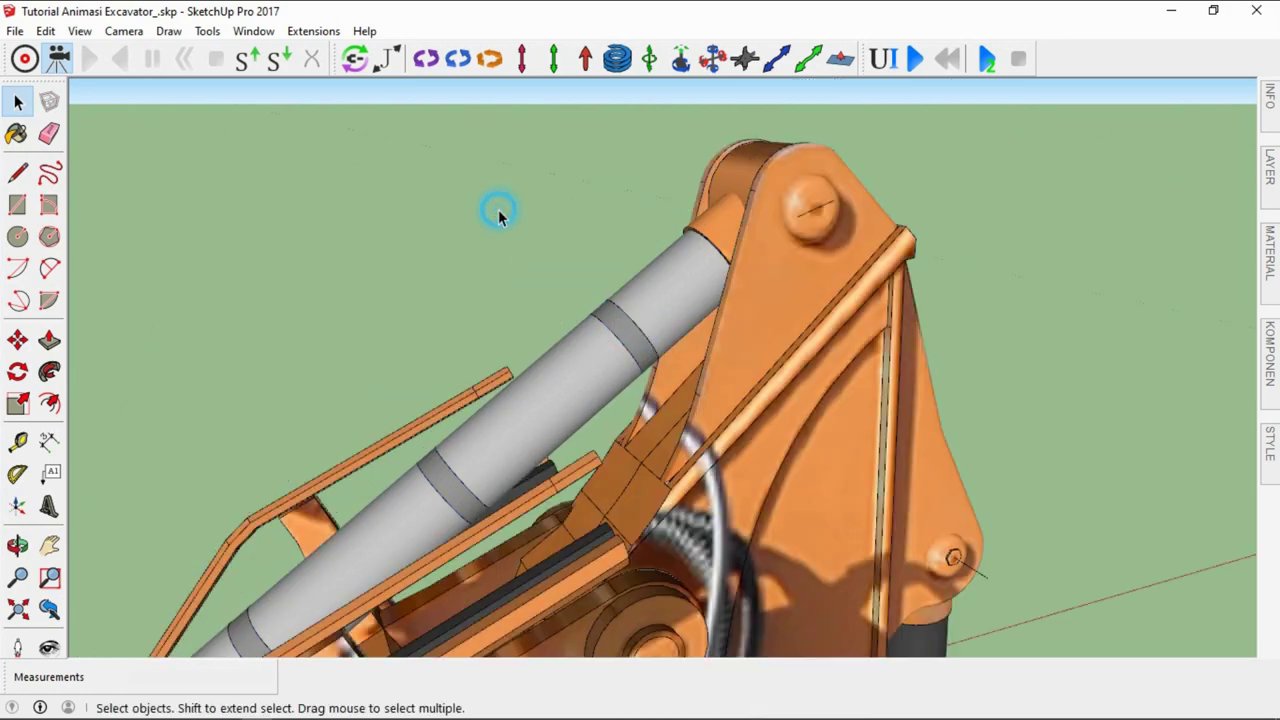
Edit the upper cylinder group again and add a hinge joint on the boom-top pin
right_click(643, 311)
click(705, 398)
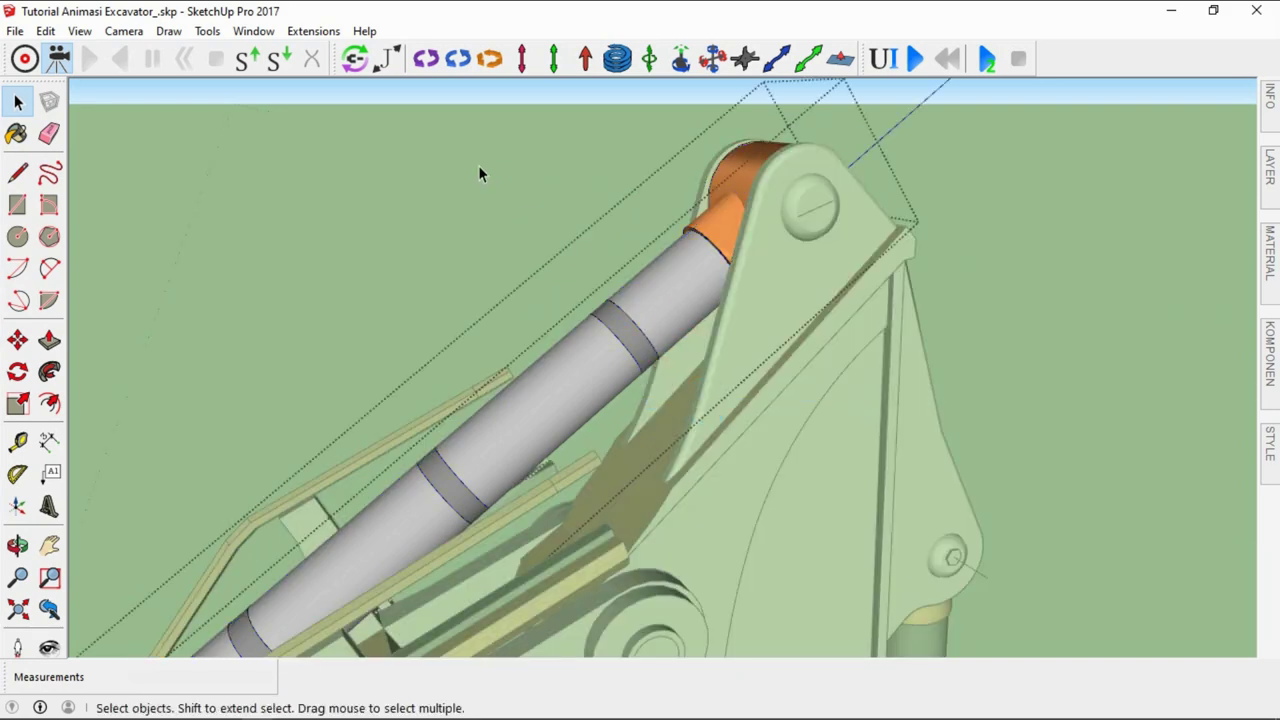
click(424, 62)
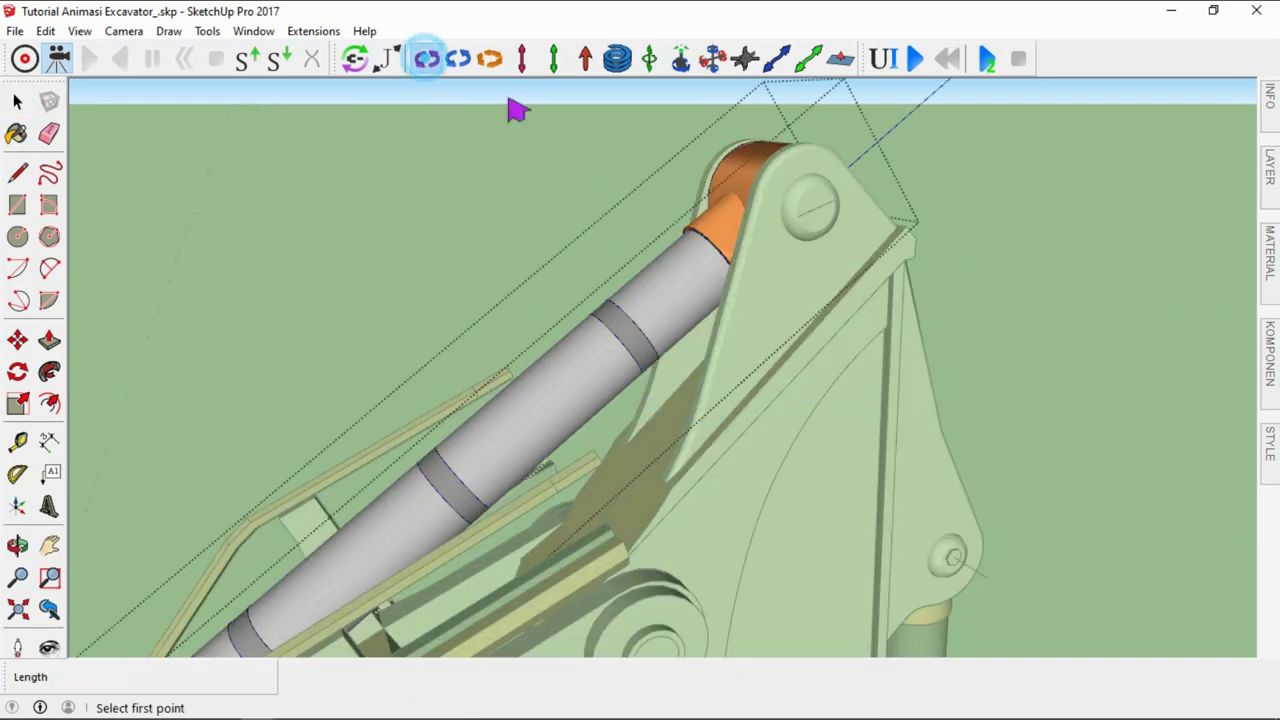
click(816, 213)
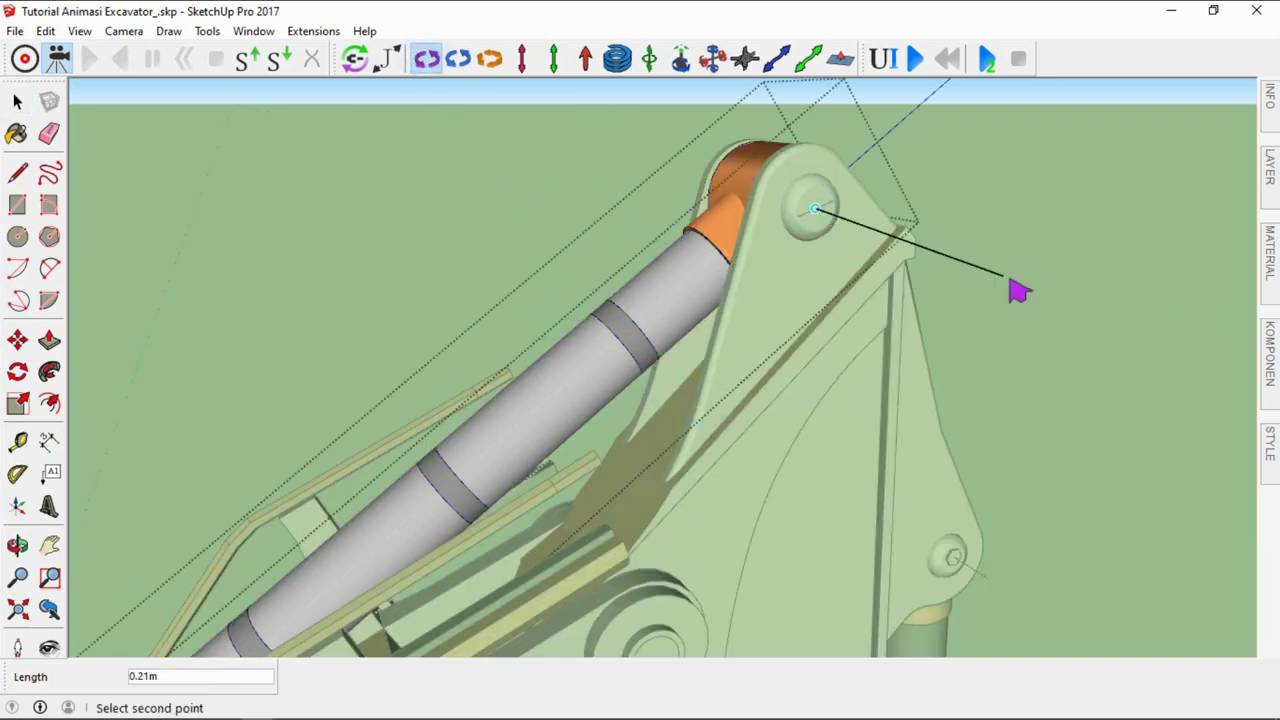
click(1062, 264)
key(space)
Close the group and pick the new boom-top hinge with the Joint Connector
right_click(1013, 292)
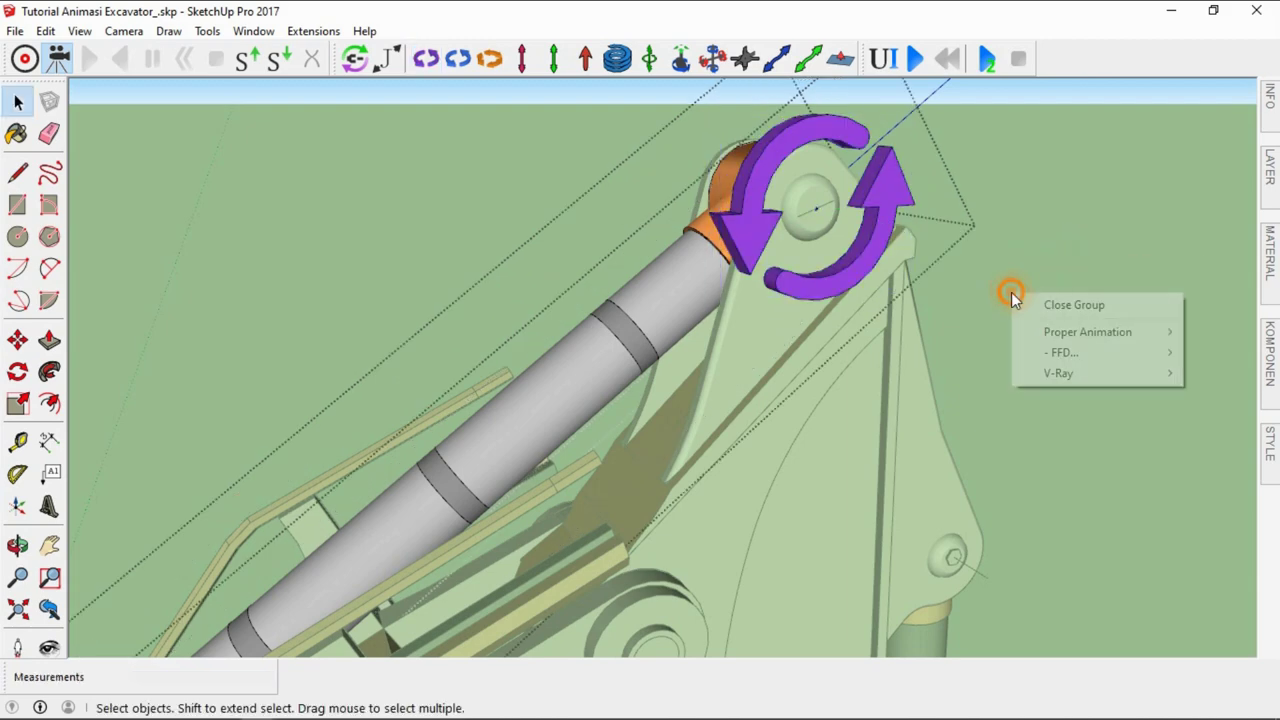
click(1043, 305)
scroll(765, 250, up, 3)
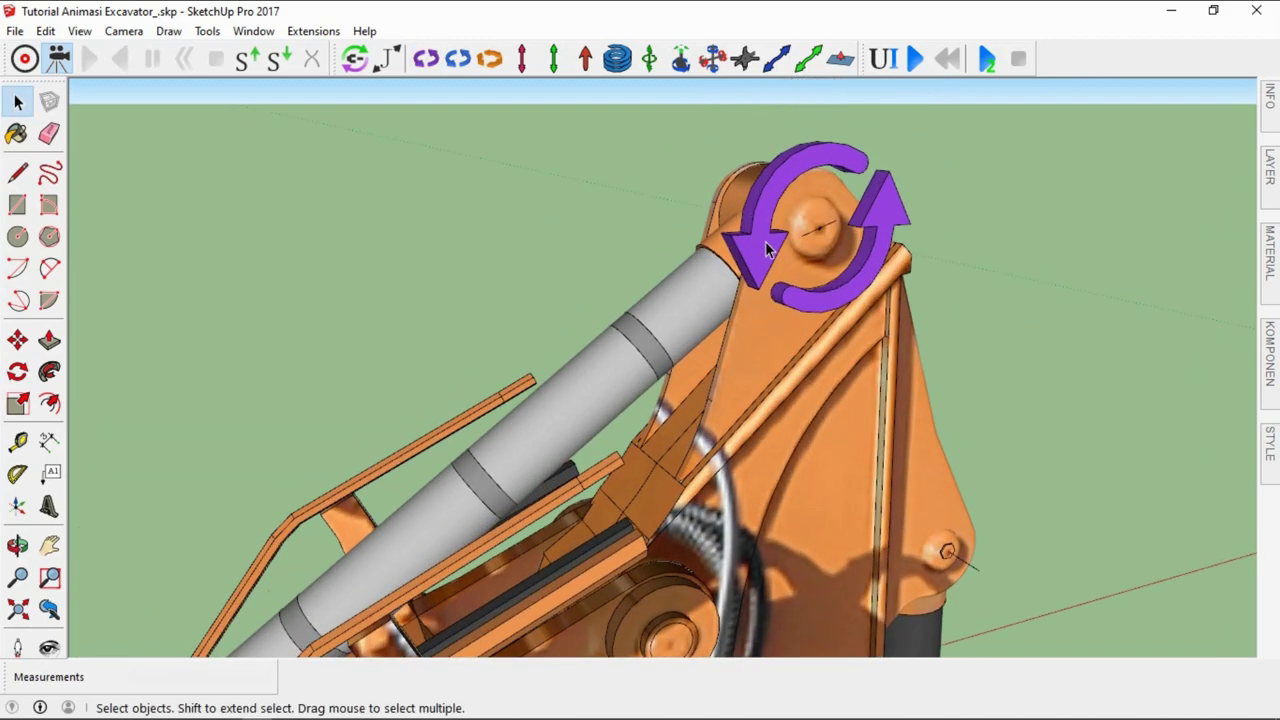
click(355, 58)
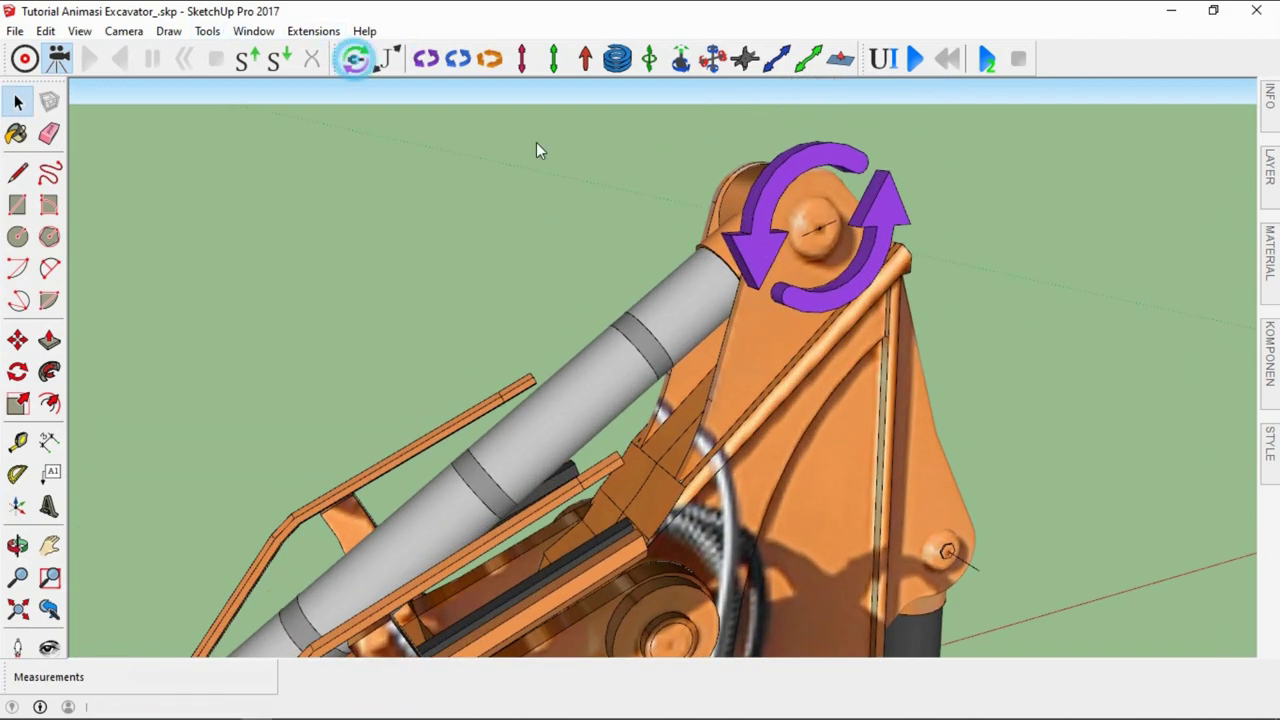
click(757, 254)
scroll(757, 254, down, 2)
scroll(740, 240, down, 2)
scroll(720, 225, down, 2)
scroll(708, 218, down, 2)
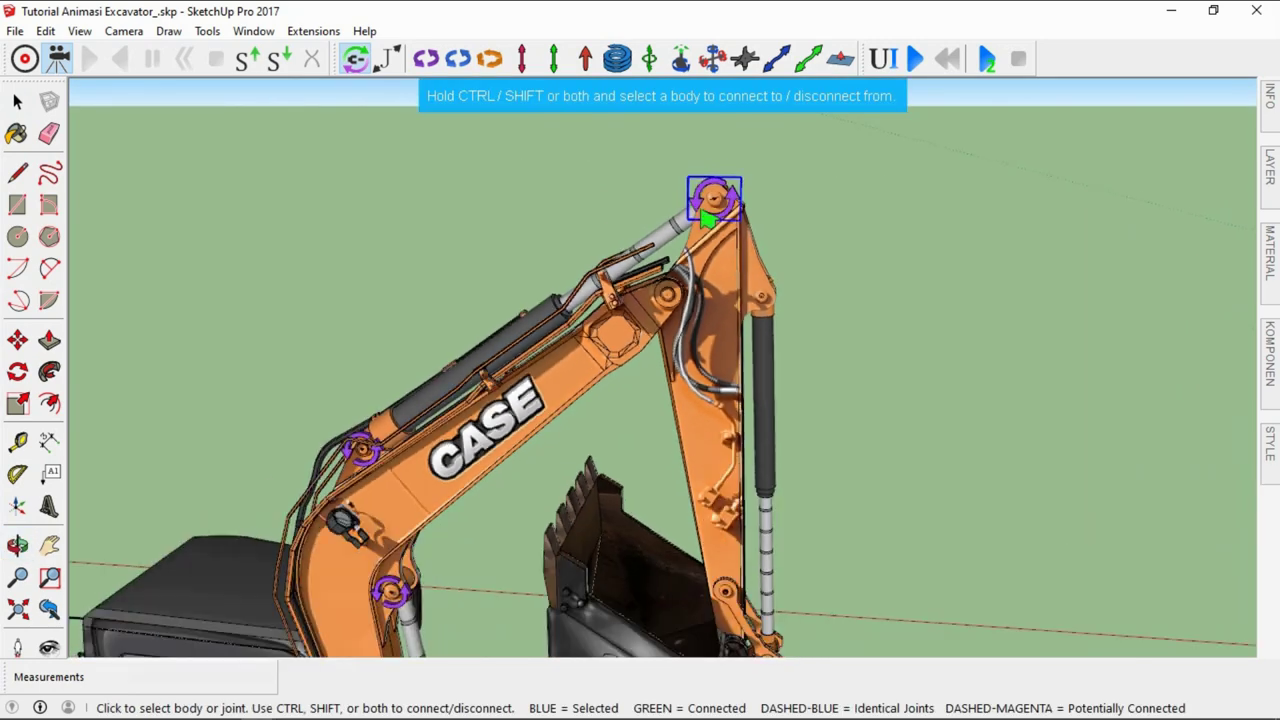
Link the top hinge joint to the arm body, then orbit out to see the whole boom and arm
click(731, 279)
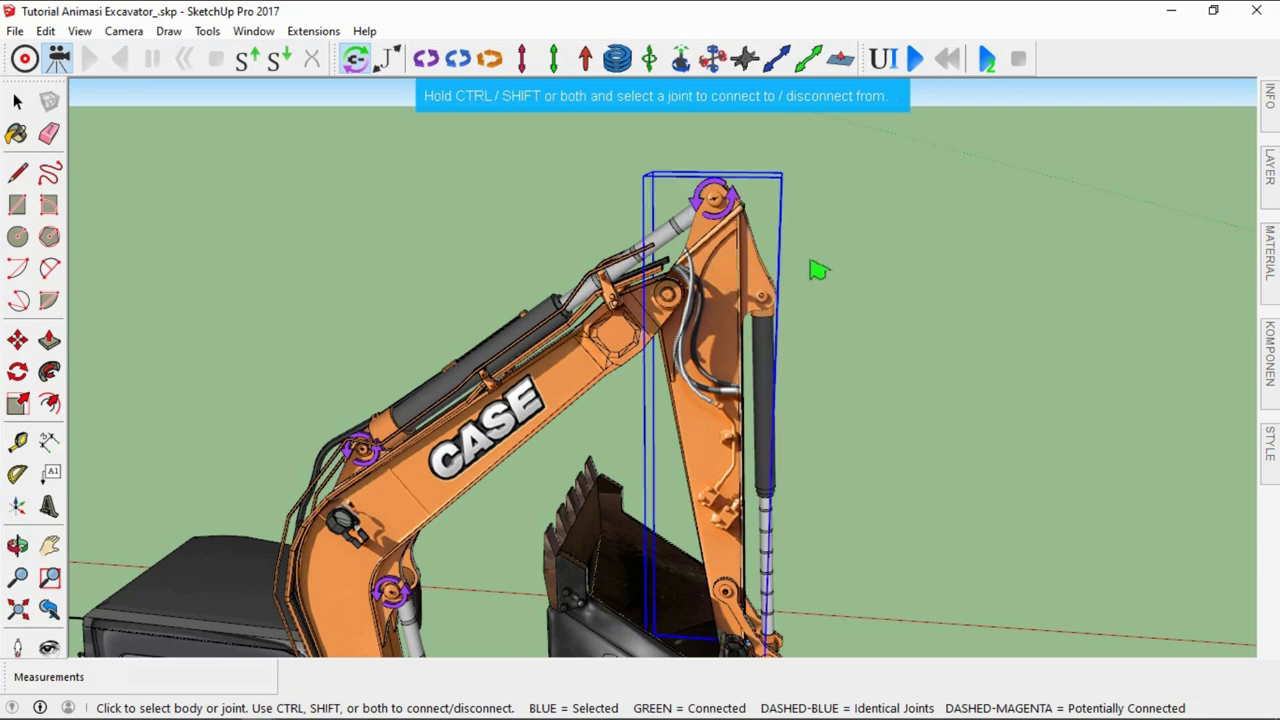
scroll(735, 207, up, 2)
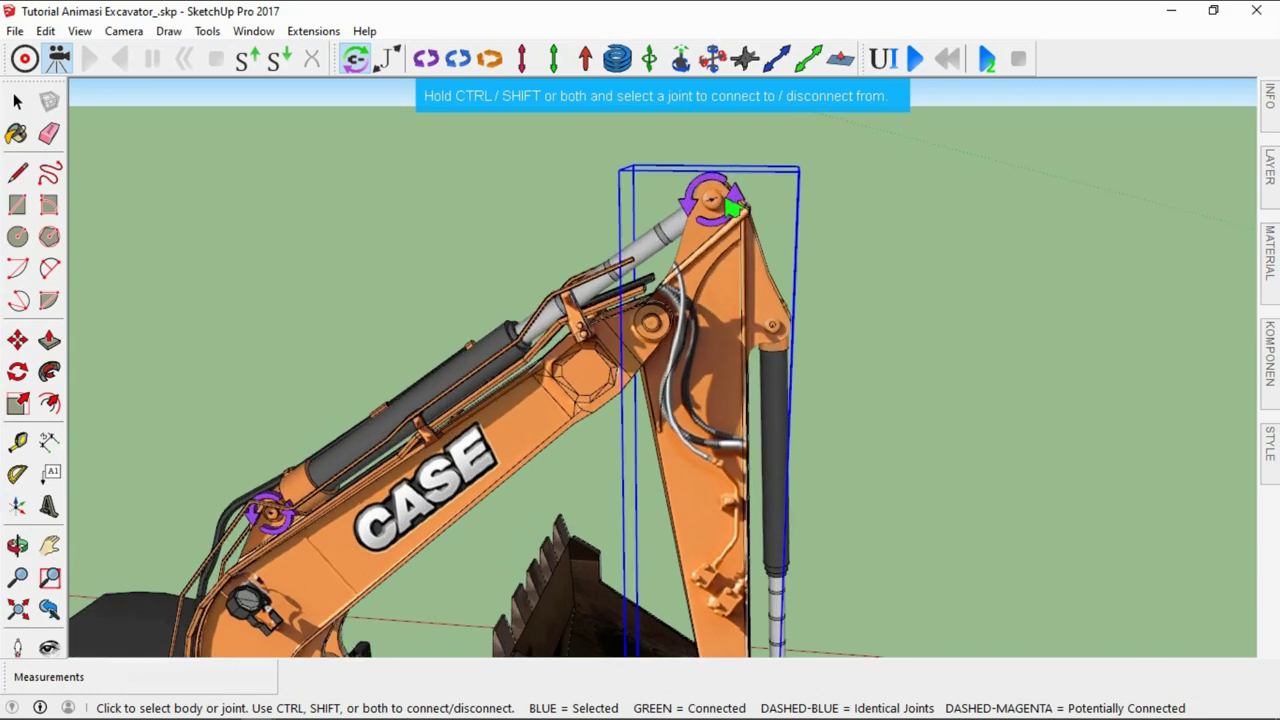
key(Escape)
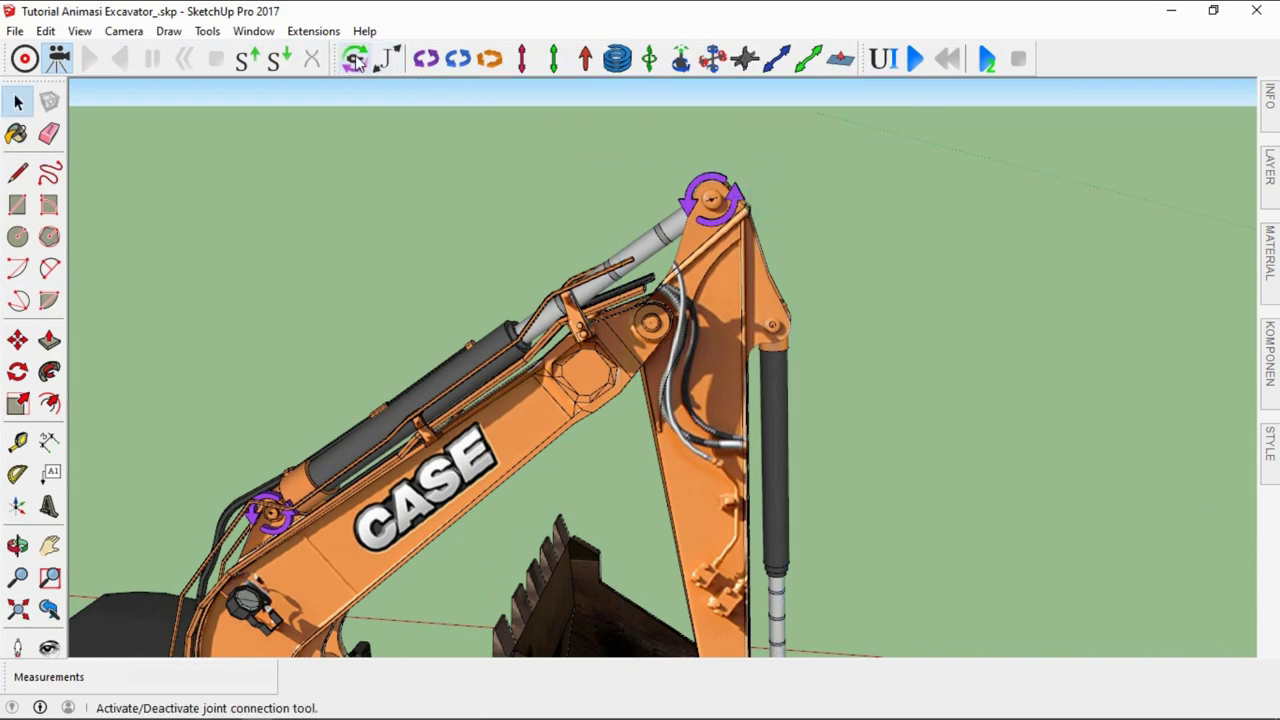
scroll(700, 200, up, 1)
click(740, 203)
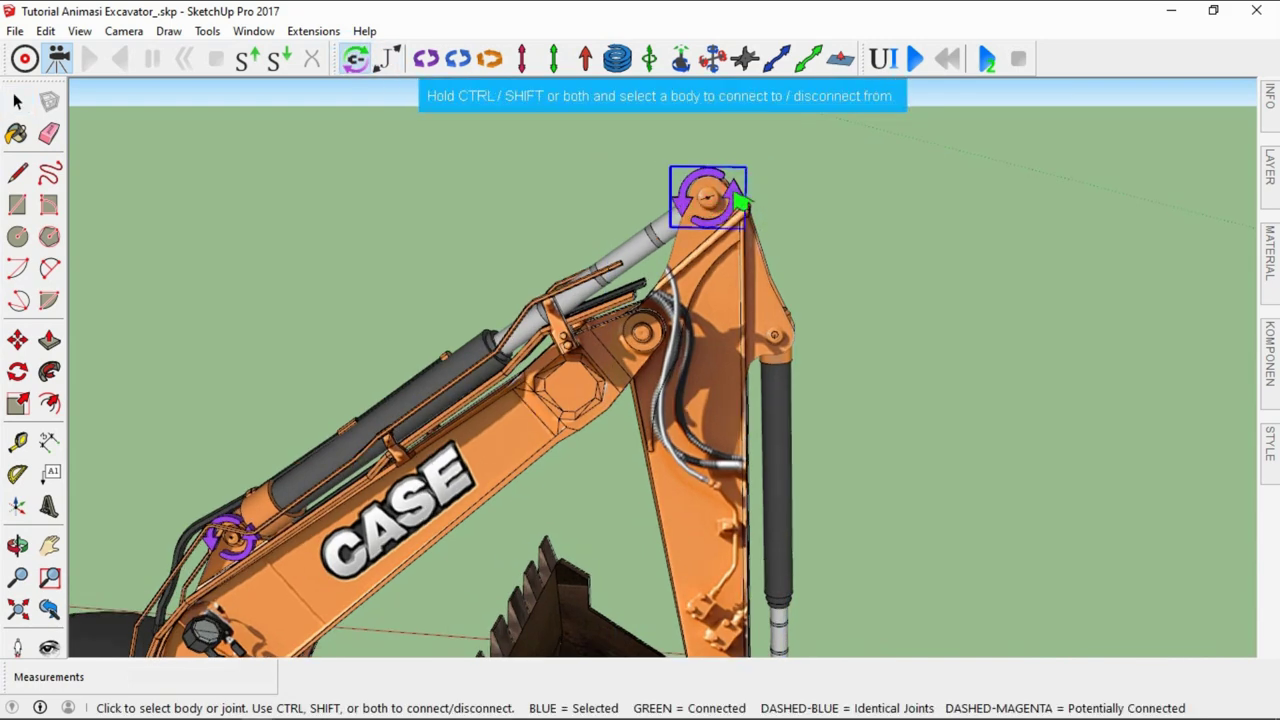
scroll(737, 205, down, 2)
click(838, 255)
mouse_move(838, 255)
middle_down()
mouse_move(640, 303)
mouse_move(735, 237)
mouse_move(659, 323)
middle_up()
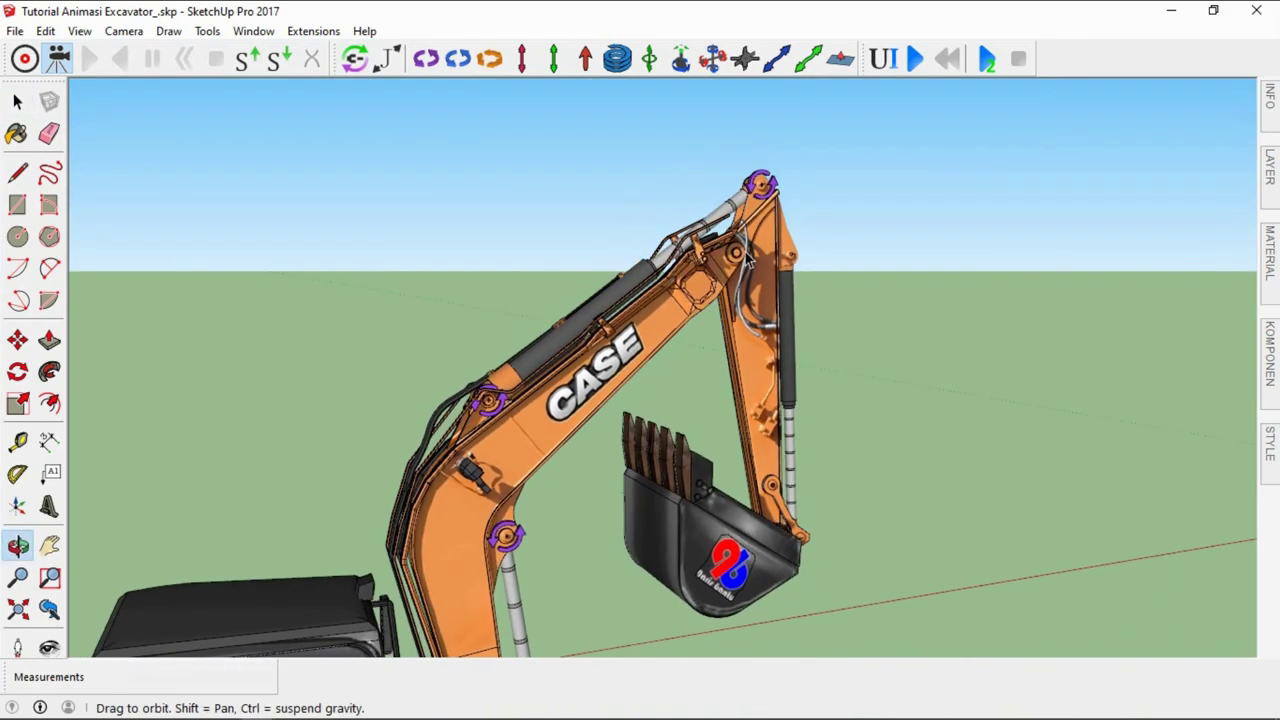
click(659, 323)
Enter the excavator arm group for editing
right_click(654, 330)
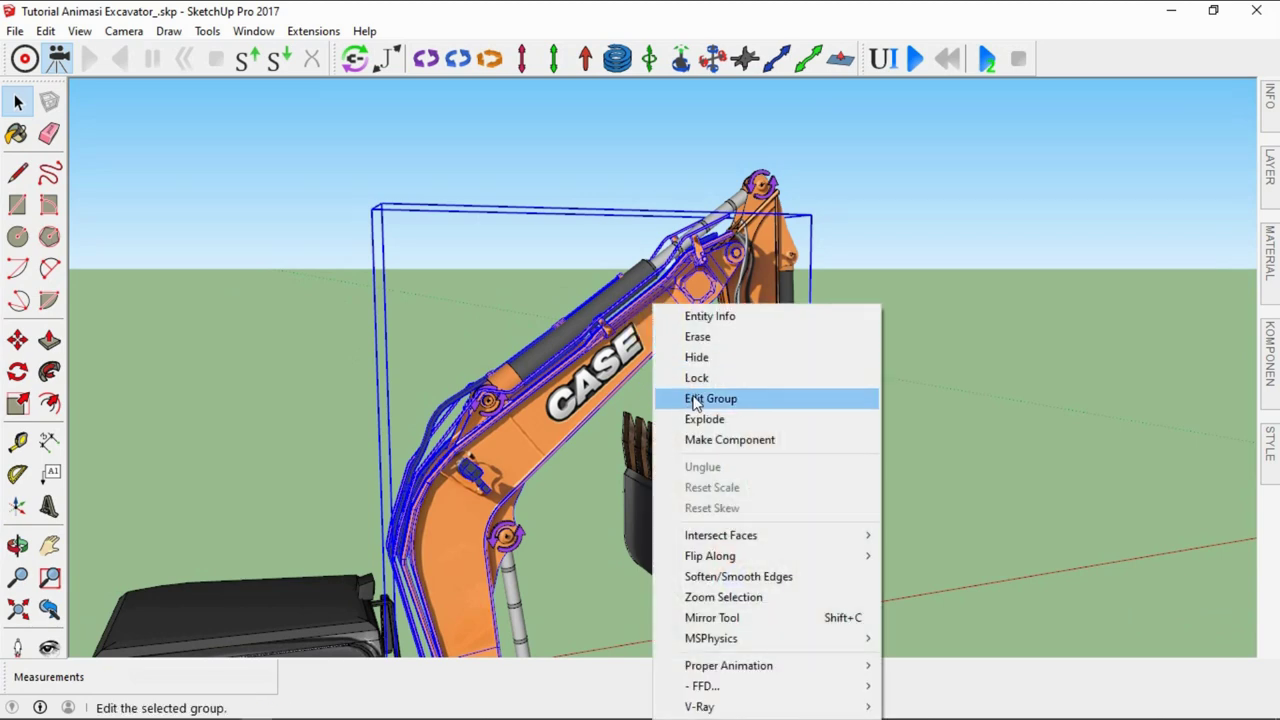
click(711, 398)
scroll(738, 210, up, 3)
scroll(738, 210, up, 2)
scroll(786, 257, up, 2)
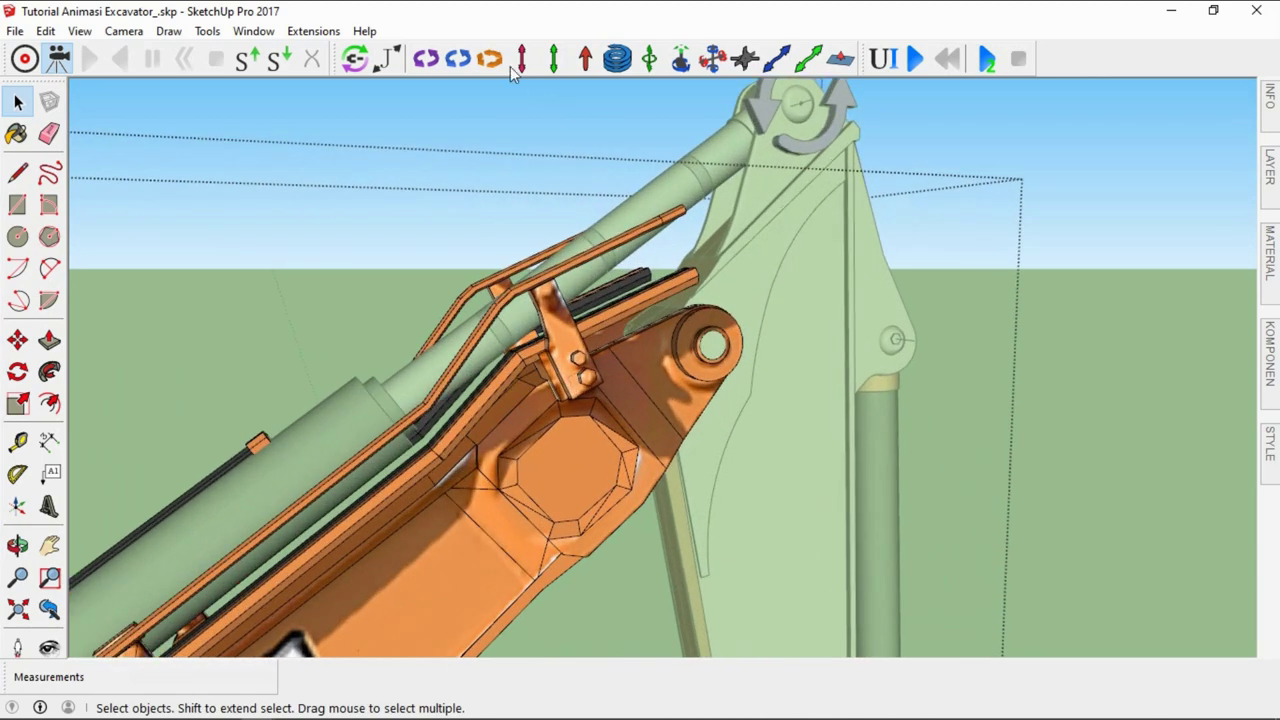
Place a servo joint with its axis through the boom-to-arm pivot pin centre
click(490, 58)
scroll(732, 345, up, 1)
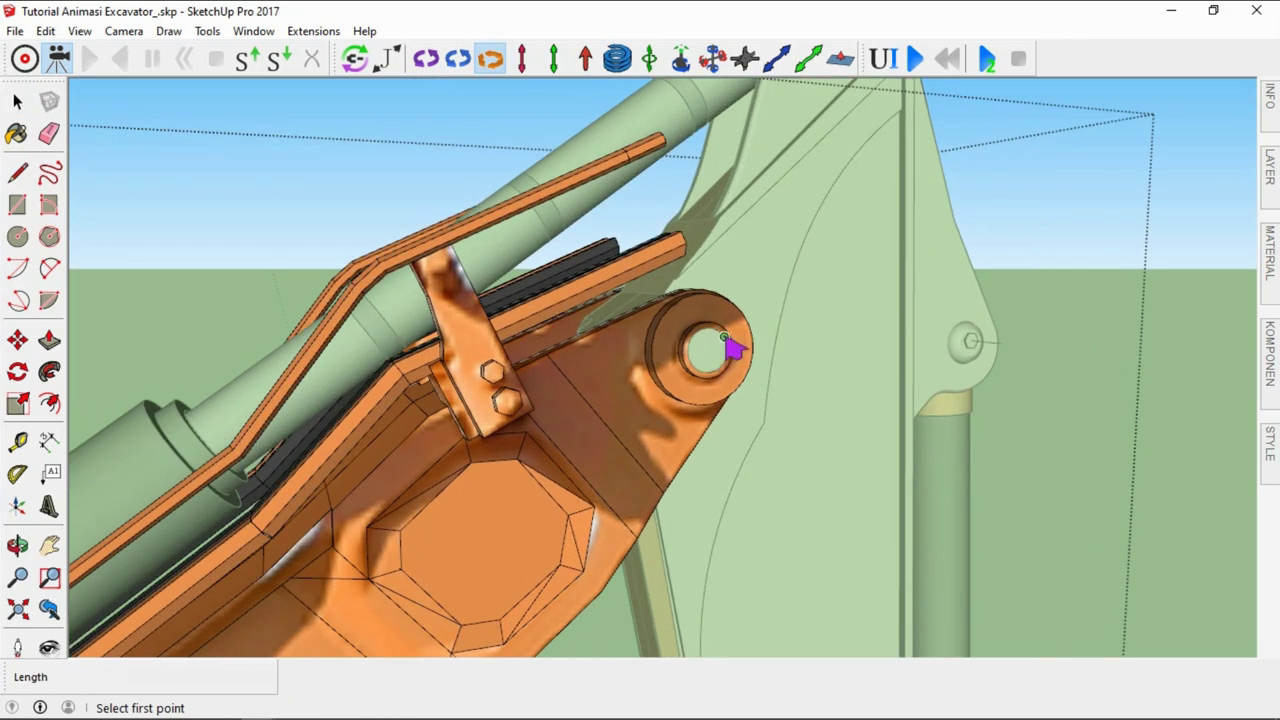
click(708, 352)
scroll(712, 355, down, 1)
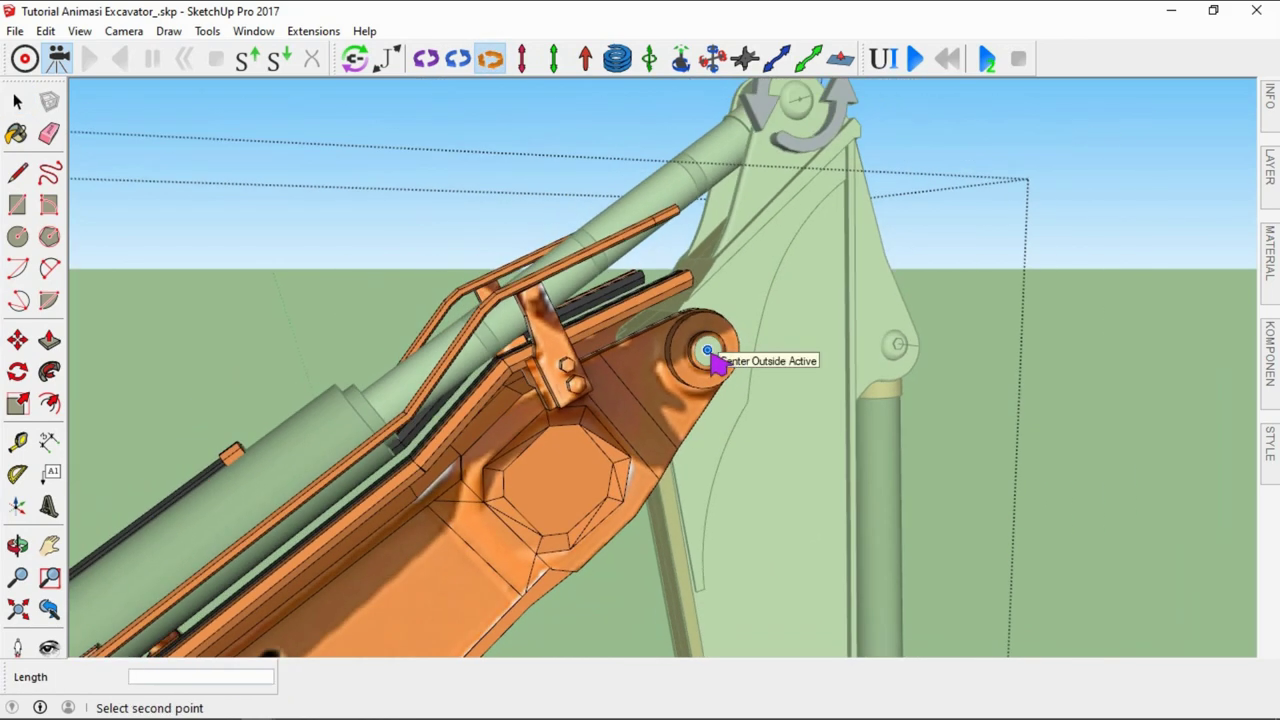
click(985, 423)
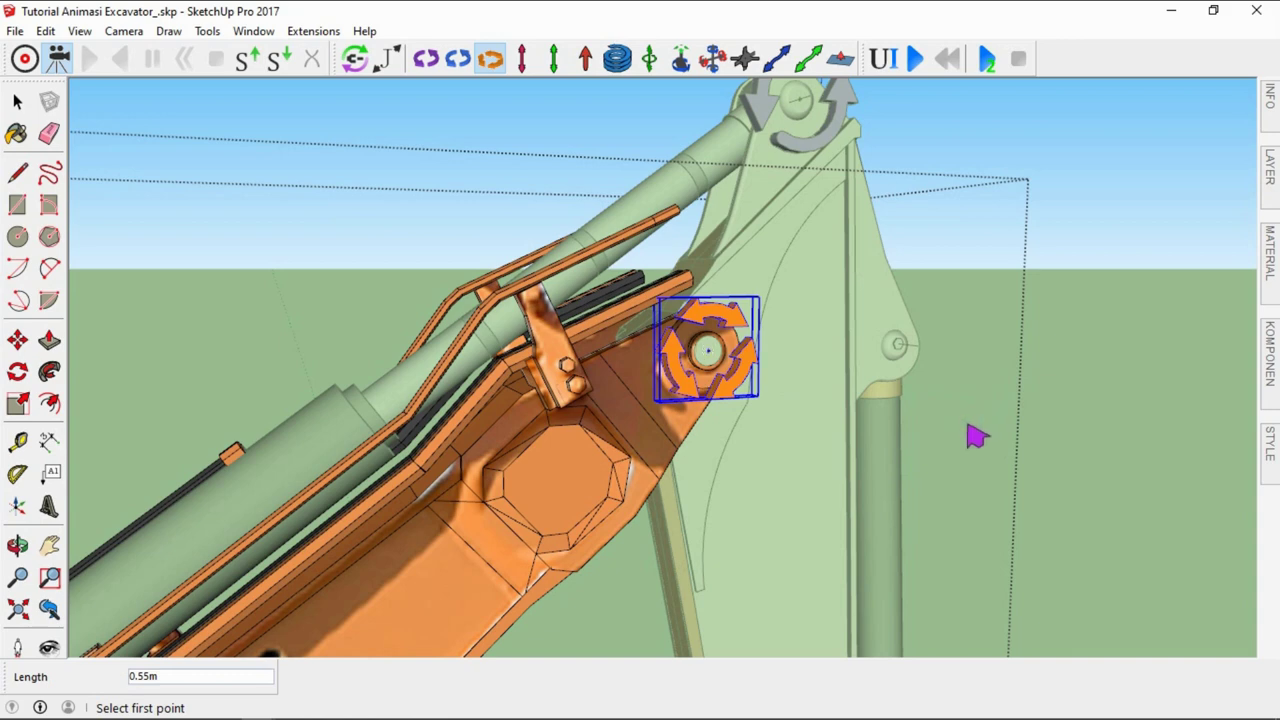
key(space)
click(957, 432)
click(742, 322)
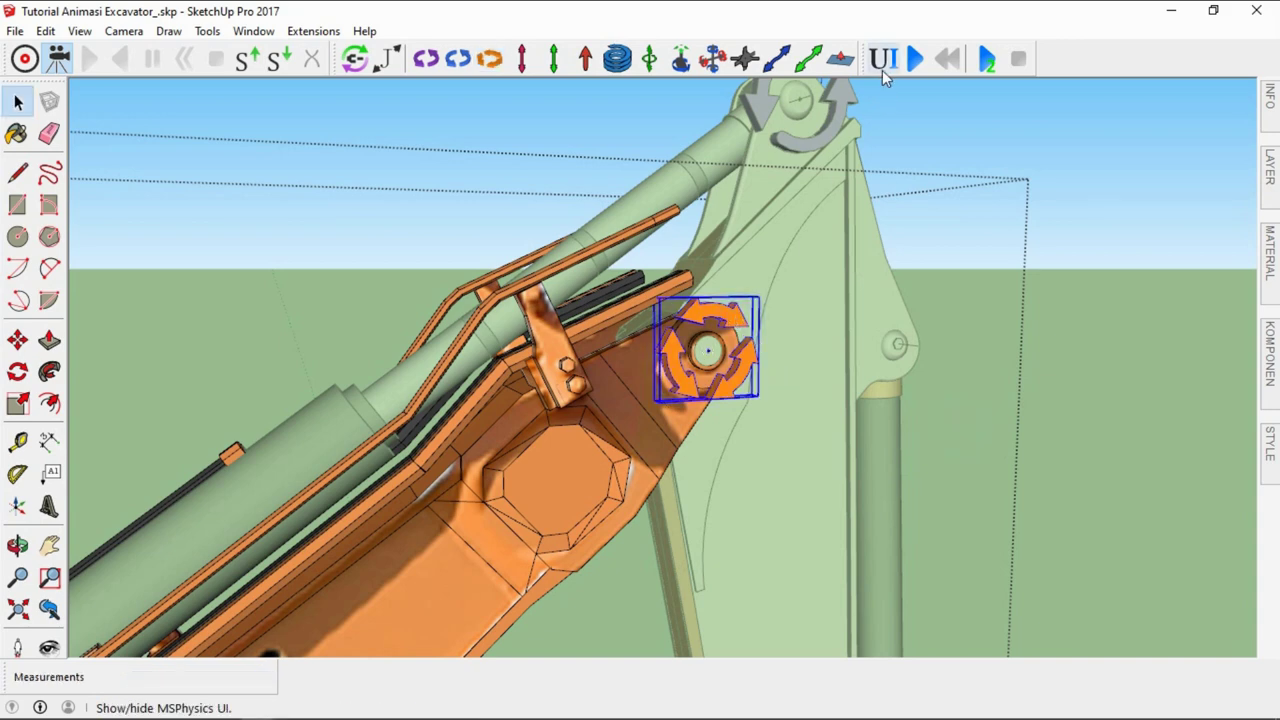
In the MSPhysics UI, name the servo arm3 and set its minimum angle to -120
click(884, 62)
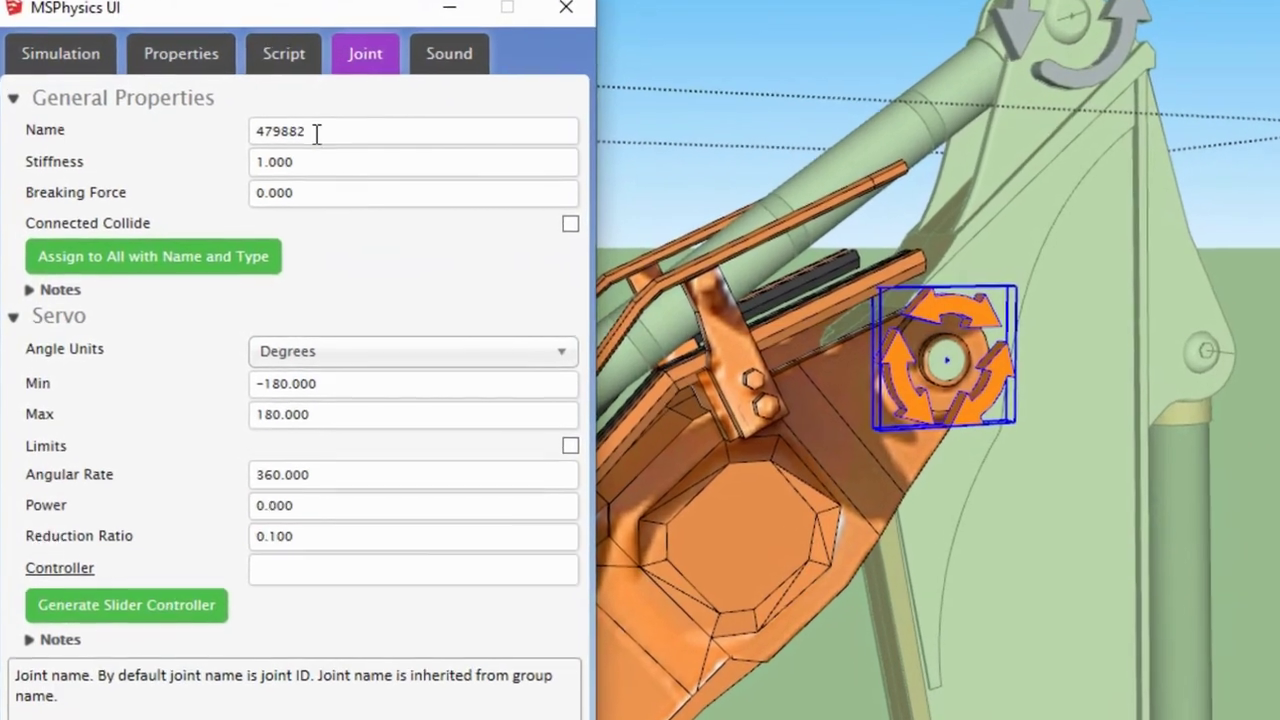
double_click(353, 109)
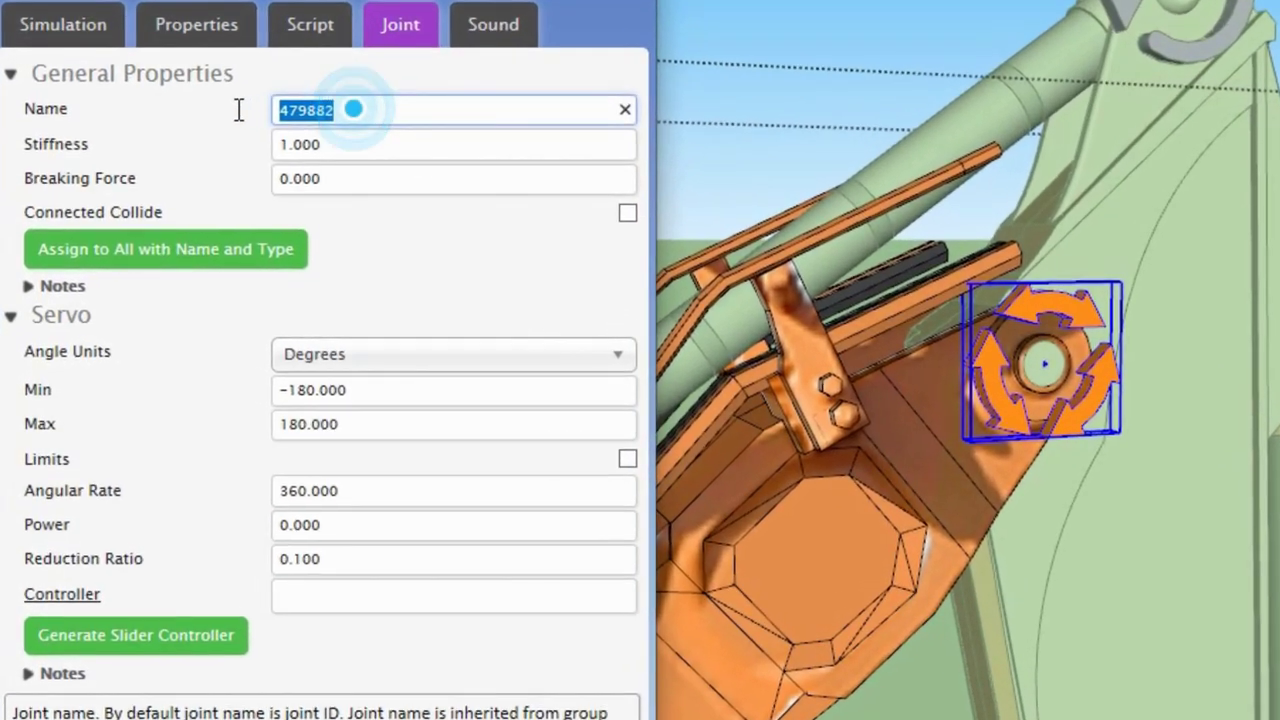
text(ar)
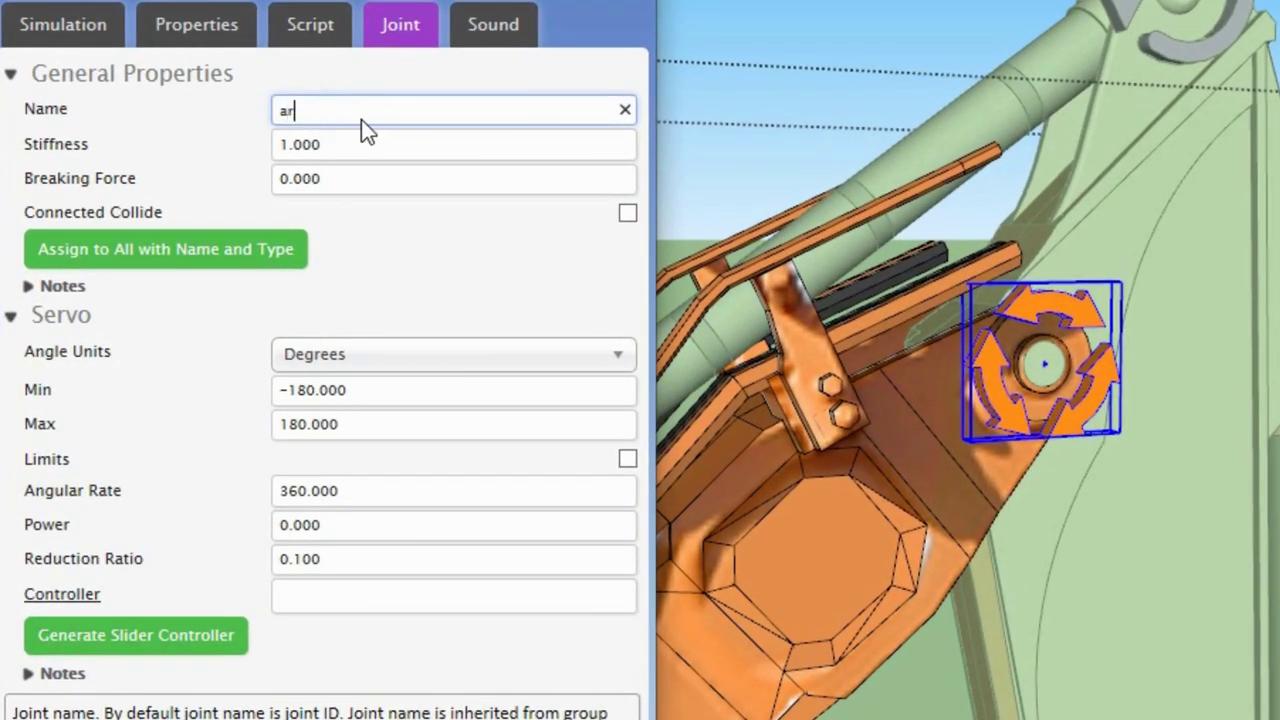
text(m)
text(3)
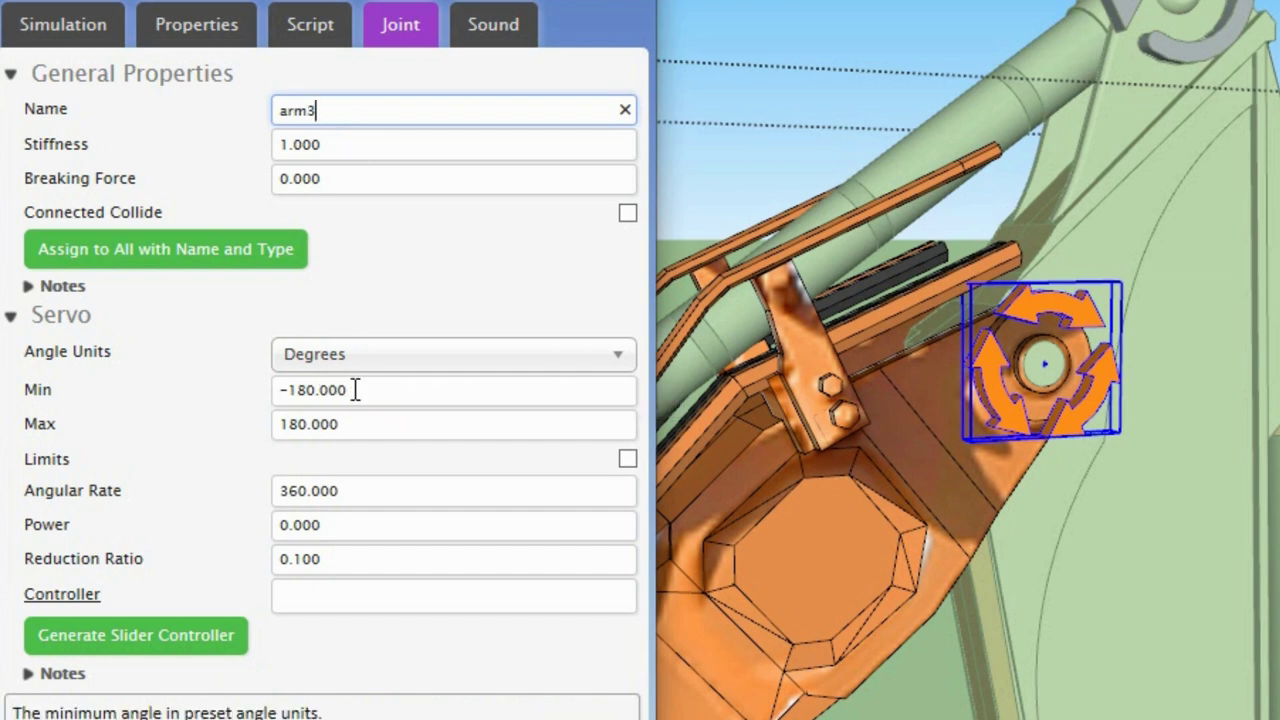
click(355, 390)
key(BackSpace)
key(BackSpace)
key(BackSpace)
click(323, 390)
drag(323, 390, 297, 402)
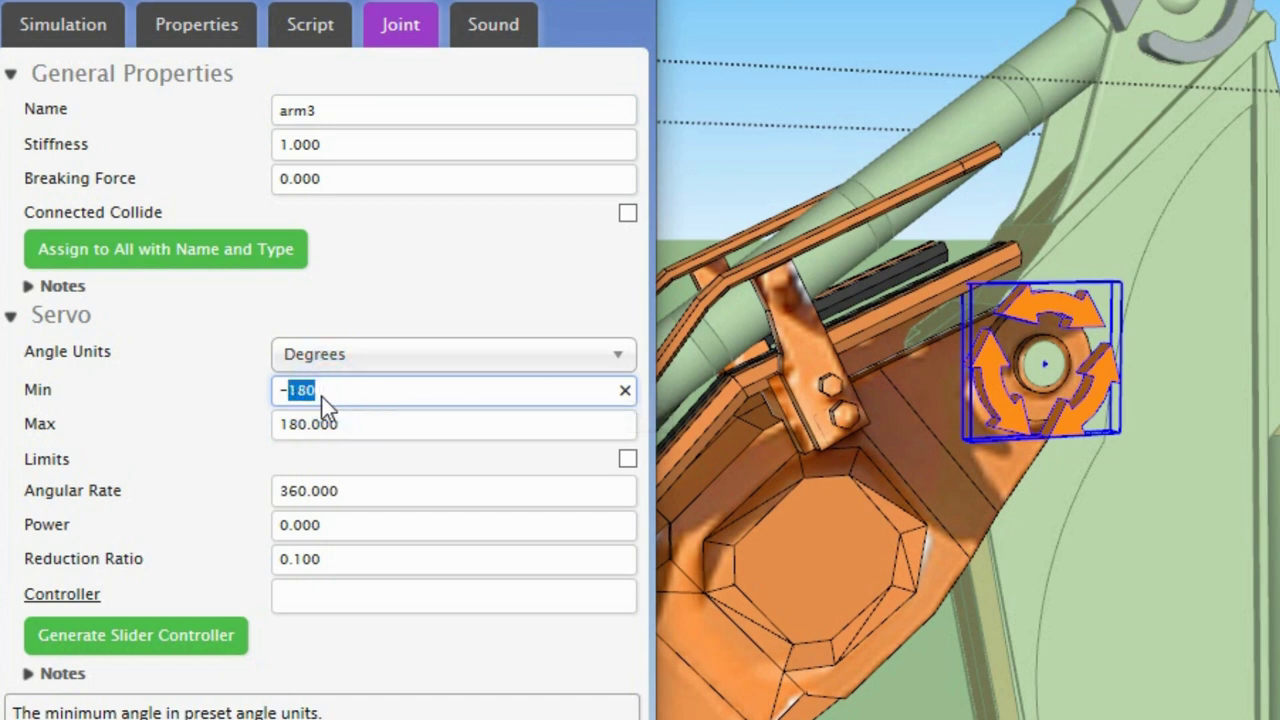
text(1)
click(368, 426)
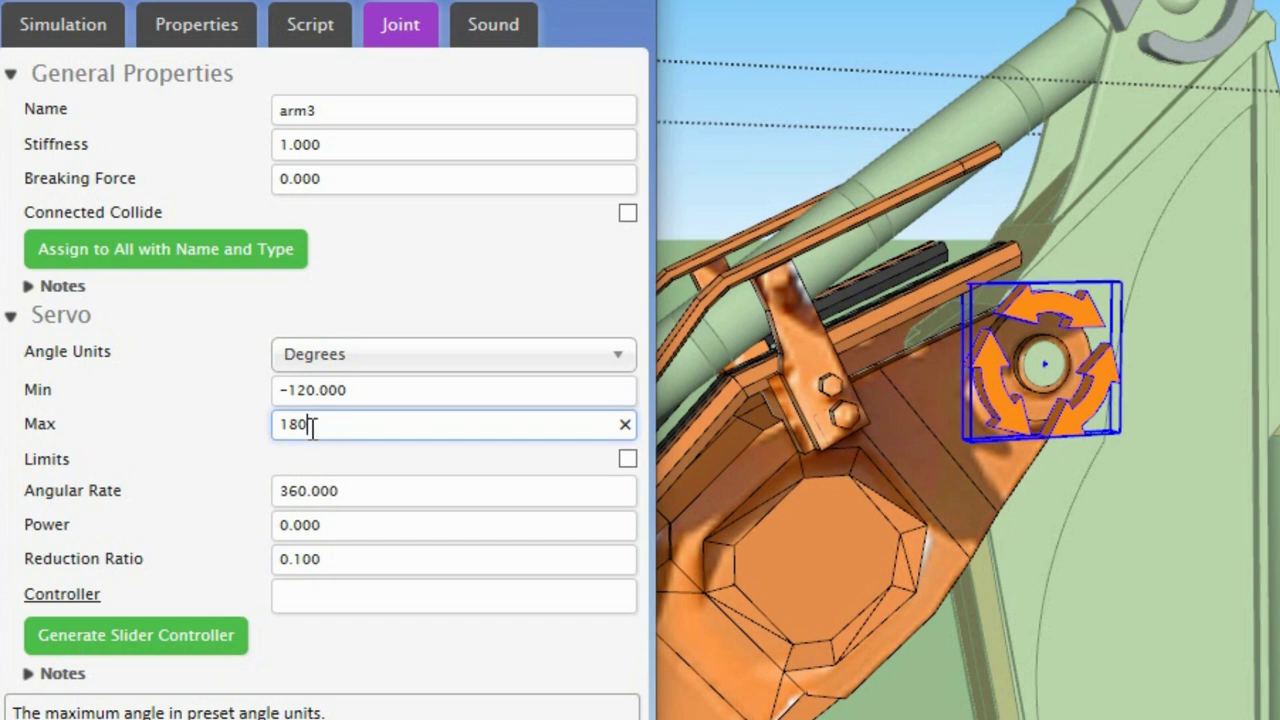
Set maximum 30 with limits on and reduction ratio 1, generate a slider, and close the group
double_click(318, 424)
text(30)
click(626, 459)
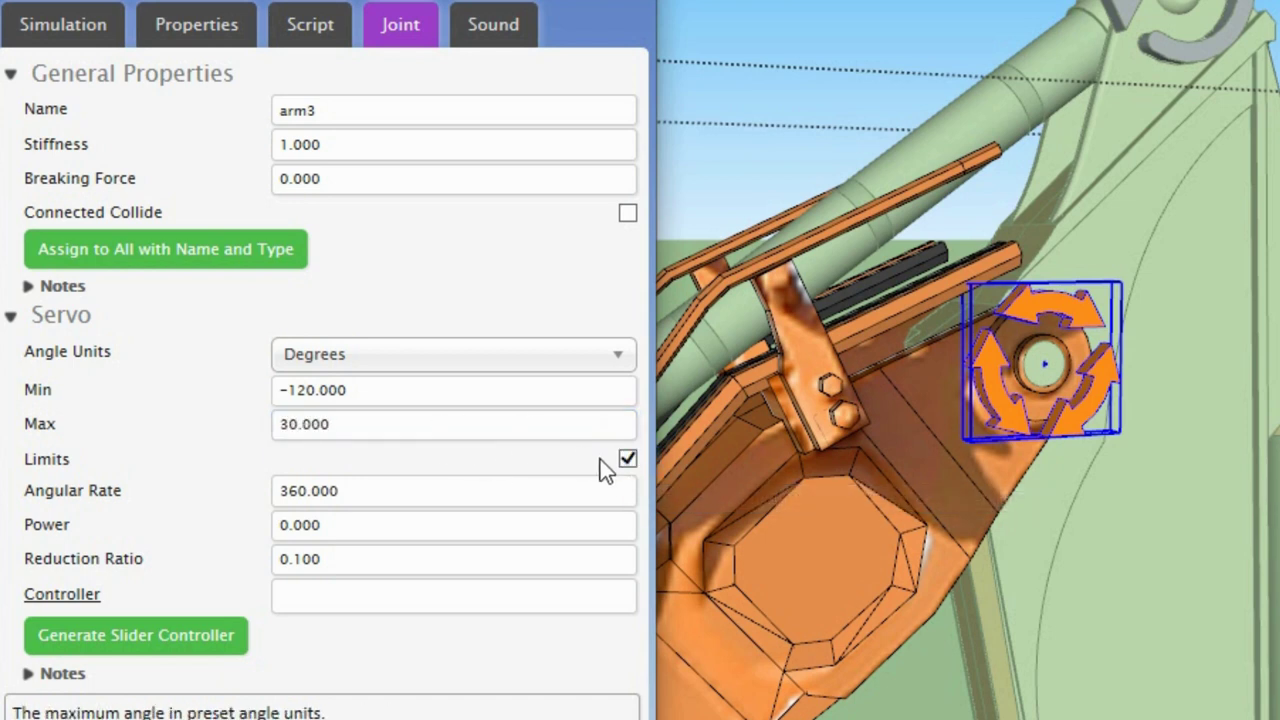
click(330, 561)
double_click(306, 561)
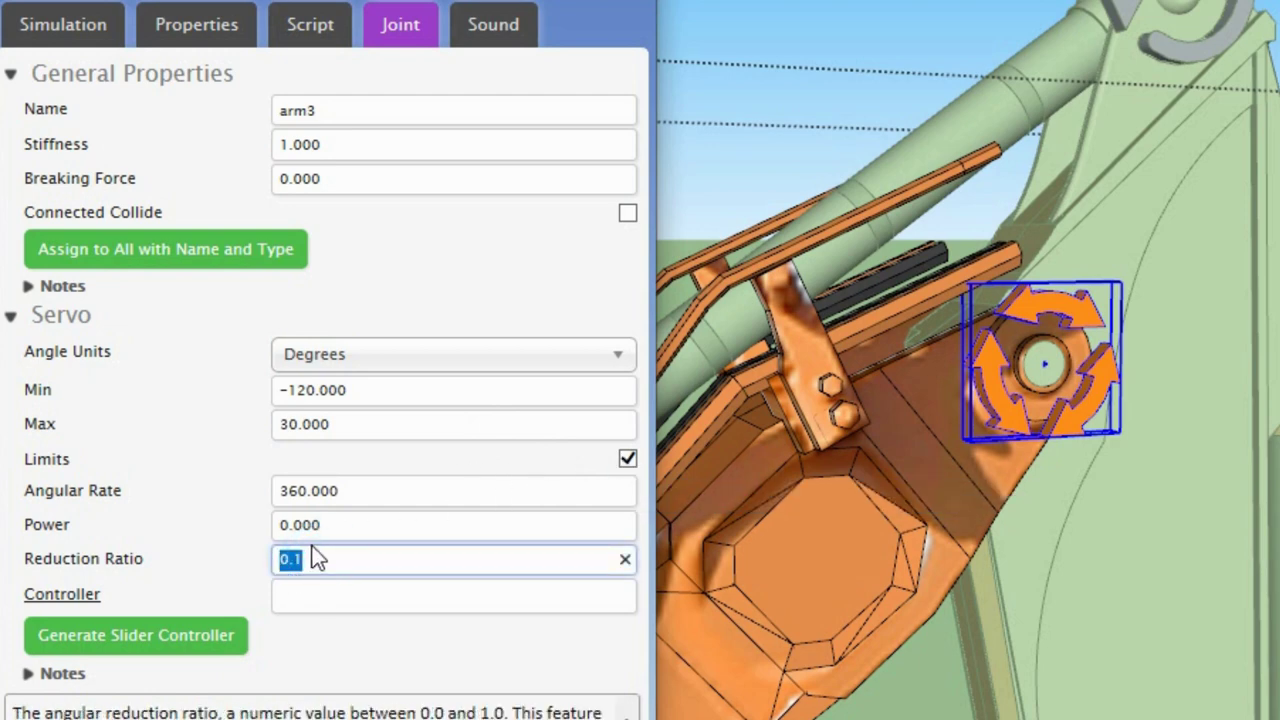
text(1)
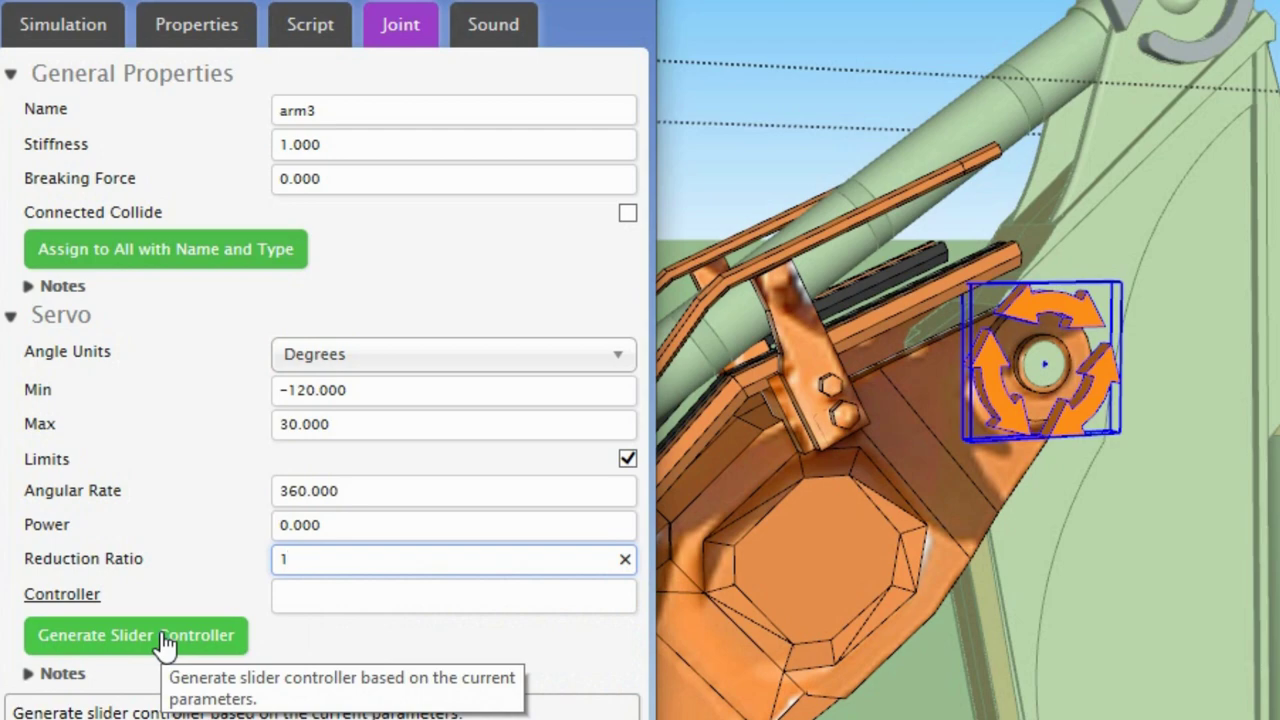
click(163, 640)
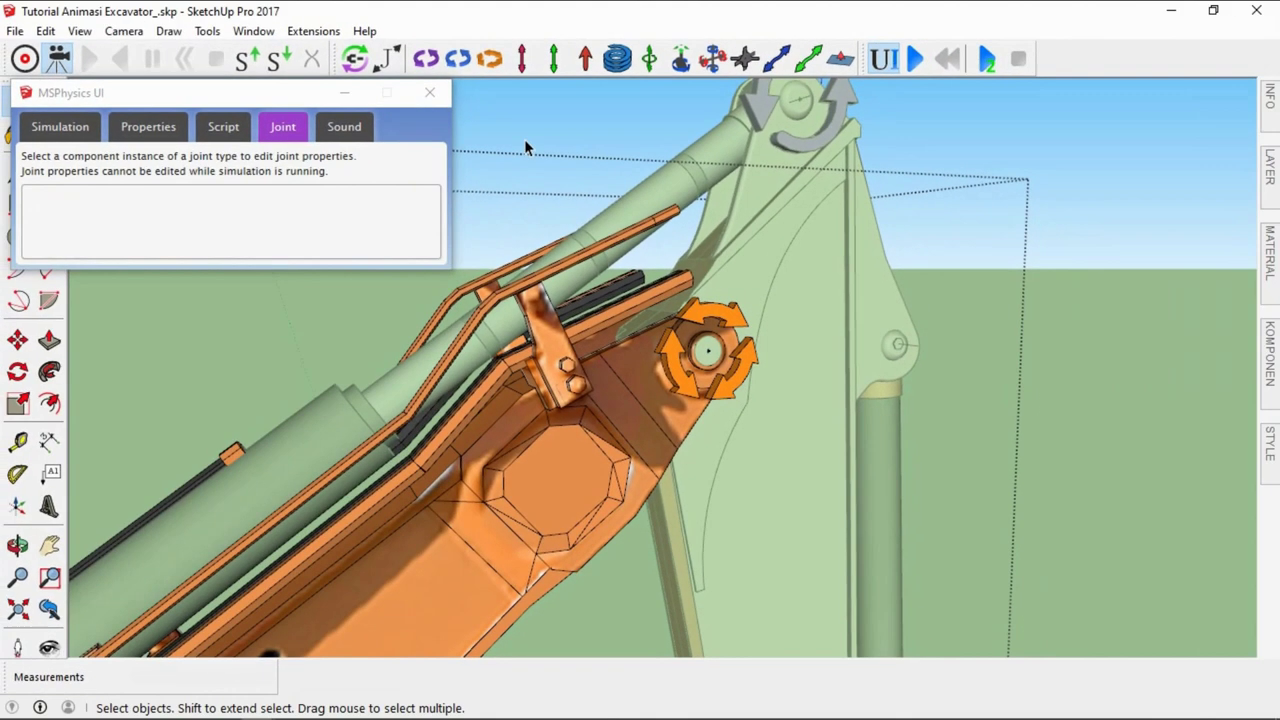
right_click(548, 128)
click(575, 139)
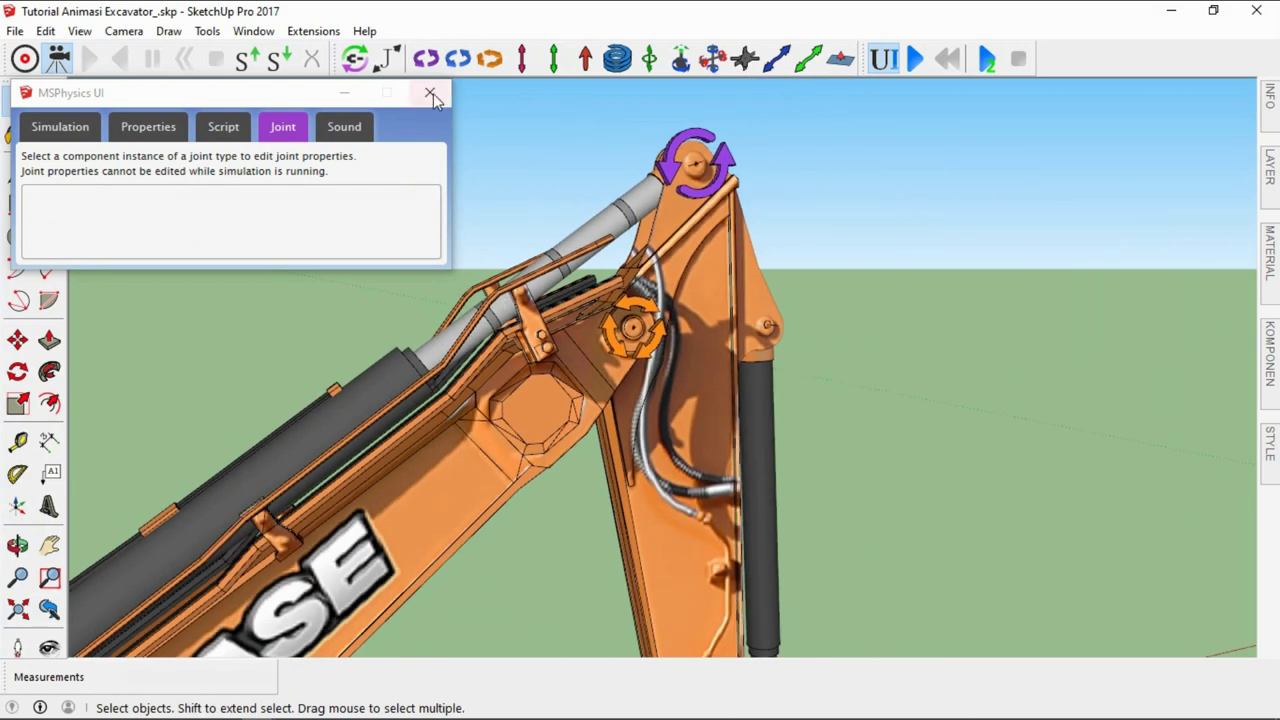
Close the MSPhysics UI and connect the arm3 servo joint to the arm body
click(431, 93)
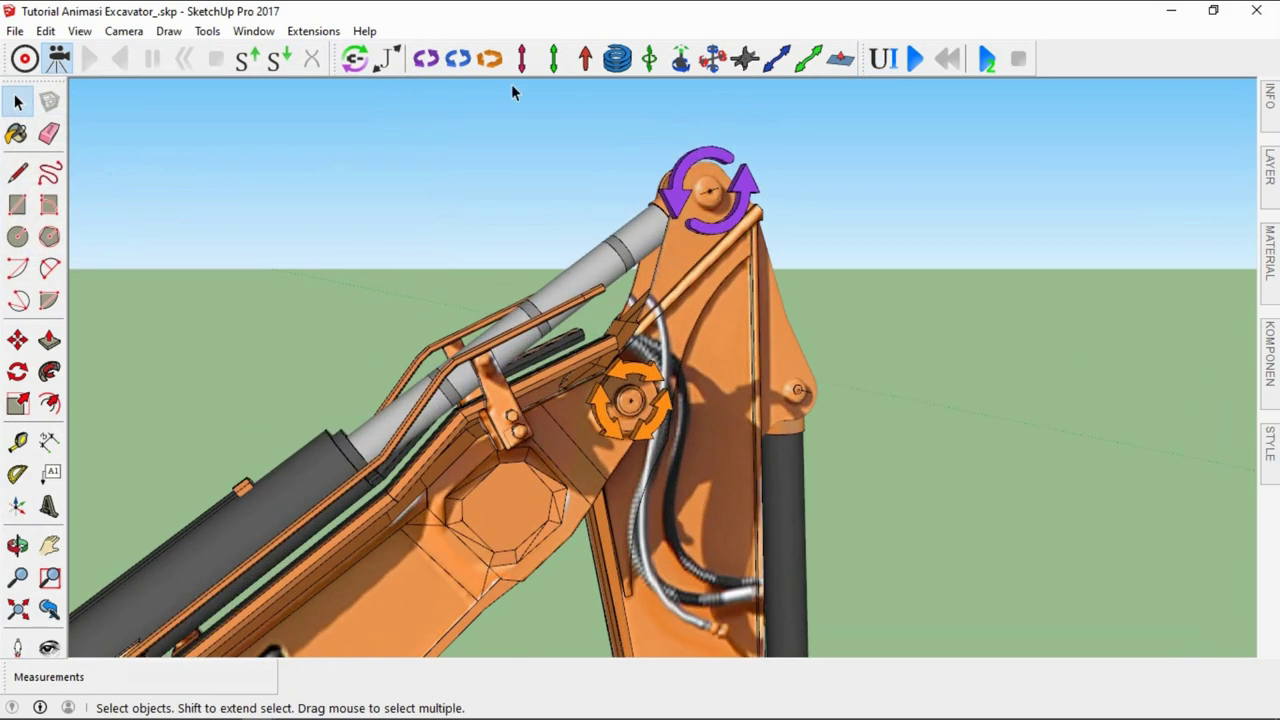
click(354, 60)
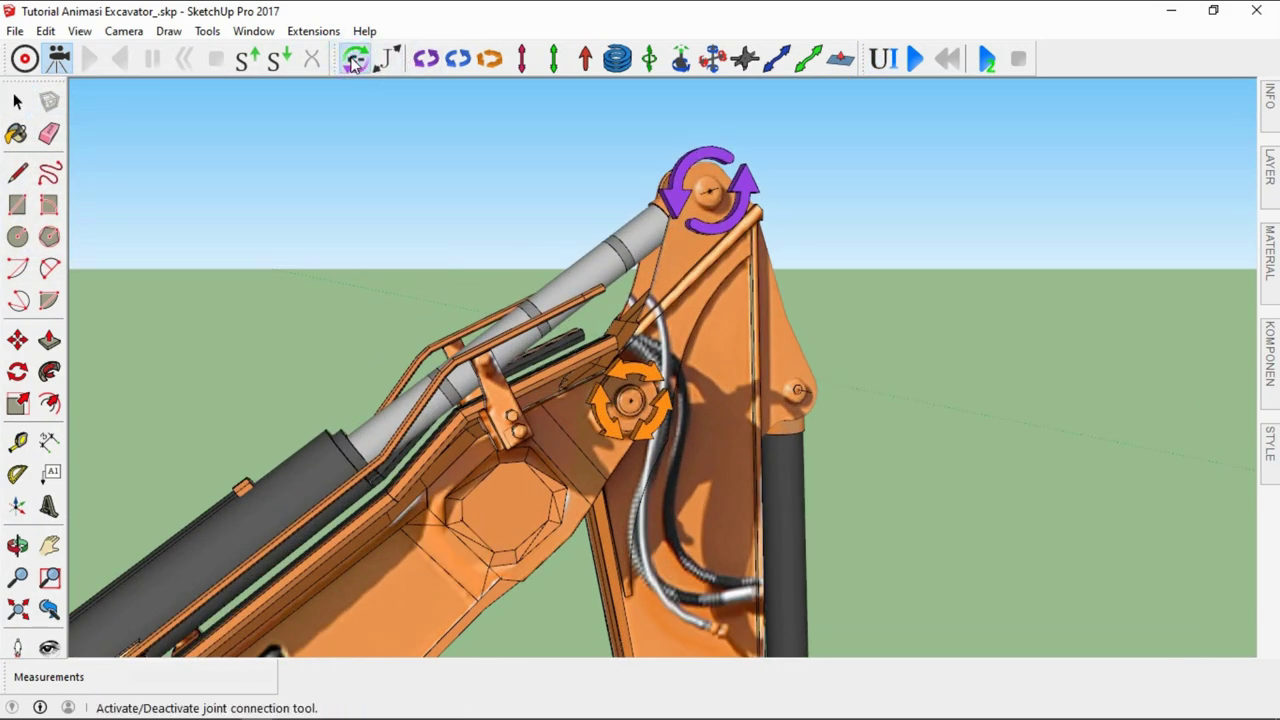
click(354, 60)
scroll(628, 380, up, 3)
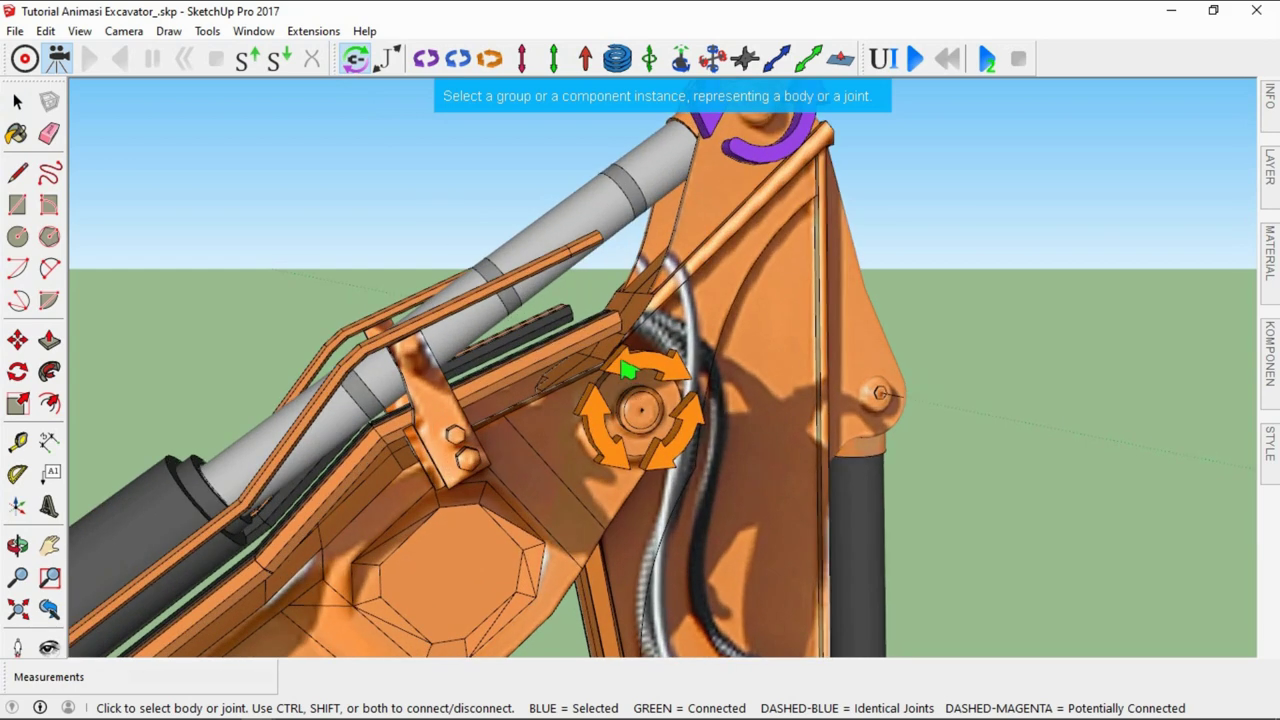
click(628, 371)
scroll(628, 371, down, 2)
scroll(731, 343, down, 2)
scroll(738, 323, down, 2)
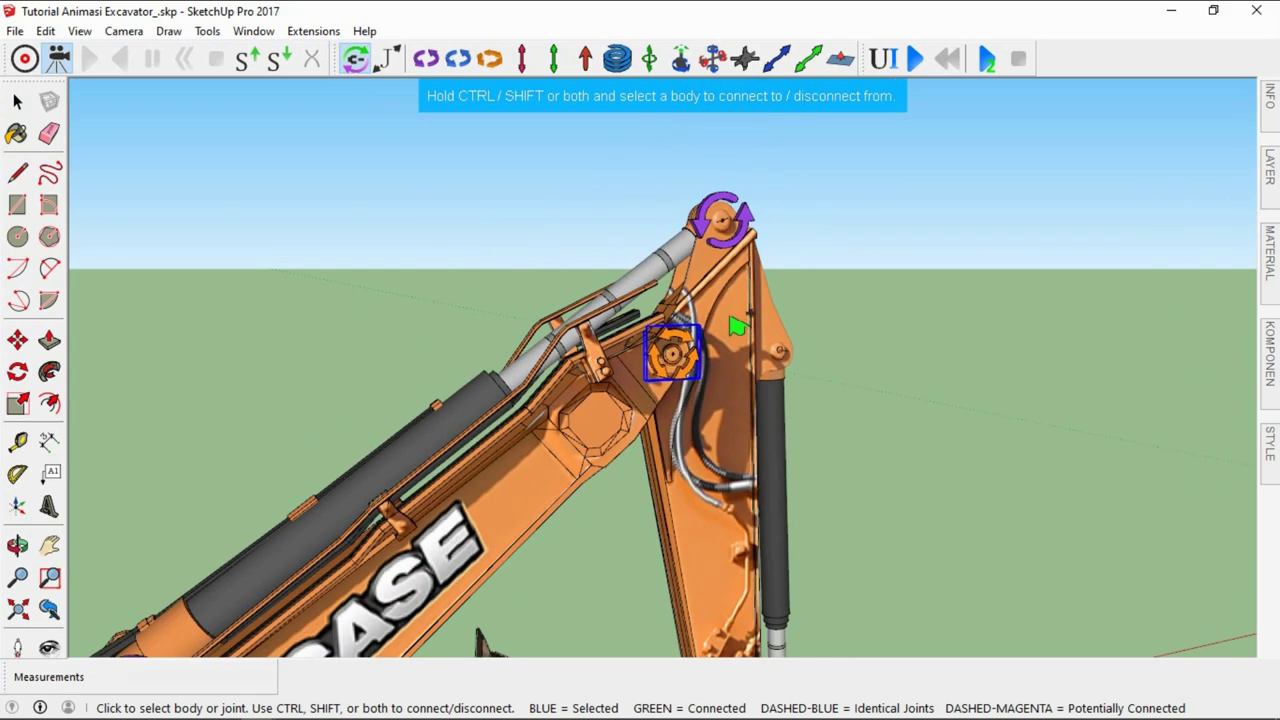
key(space)
scroll(610, 259, down, 1)
scroll(610, 259, down, 1)
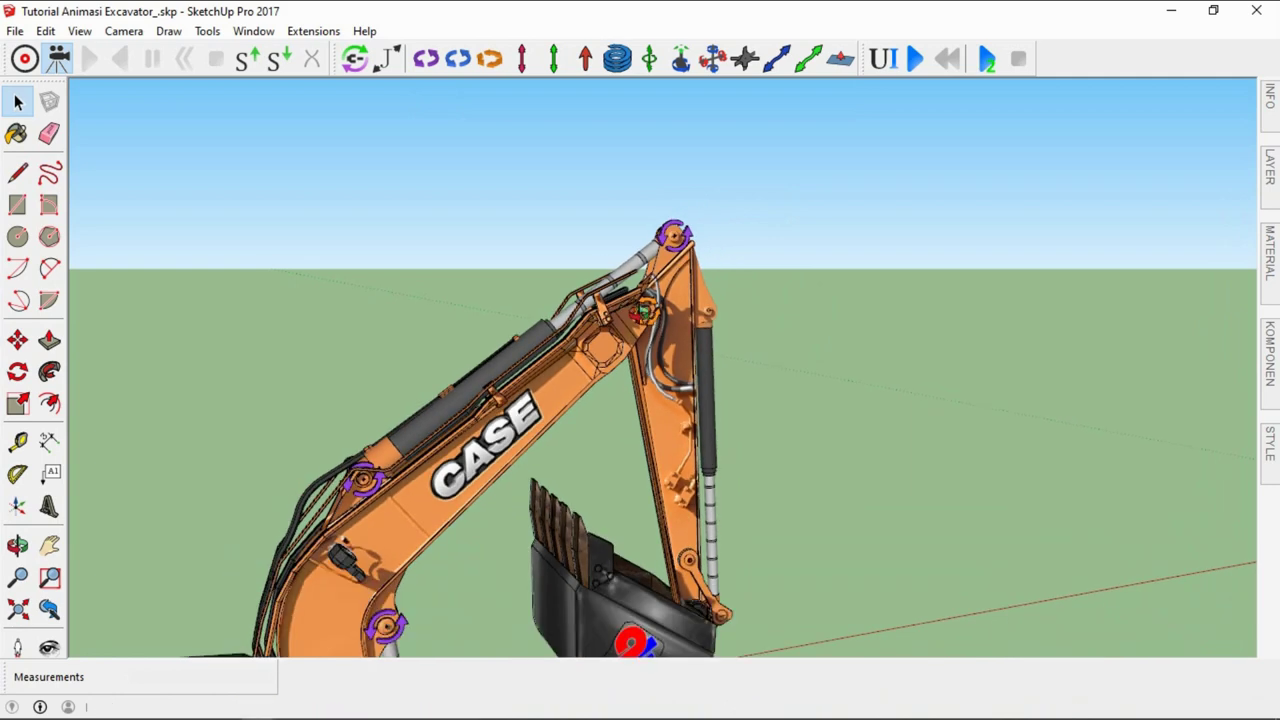
middle_drag(600, 470, 658, 412)
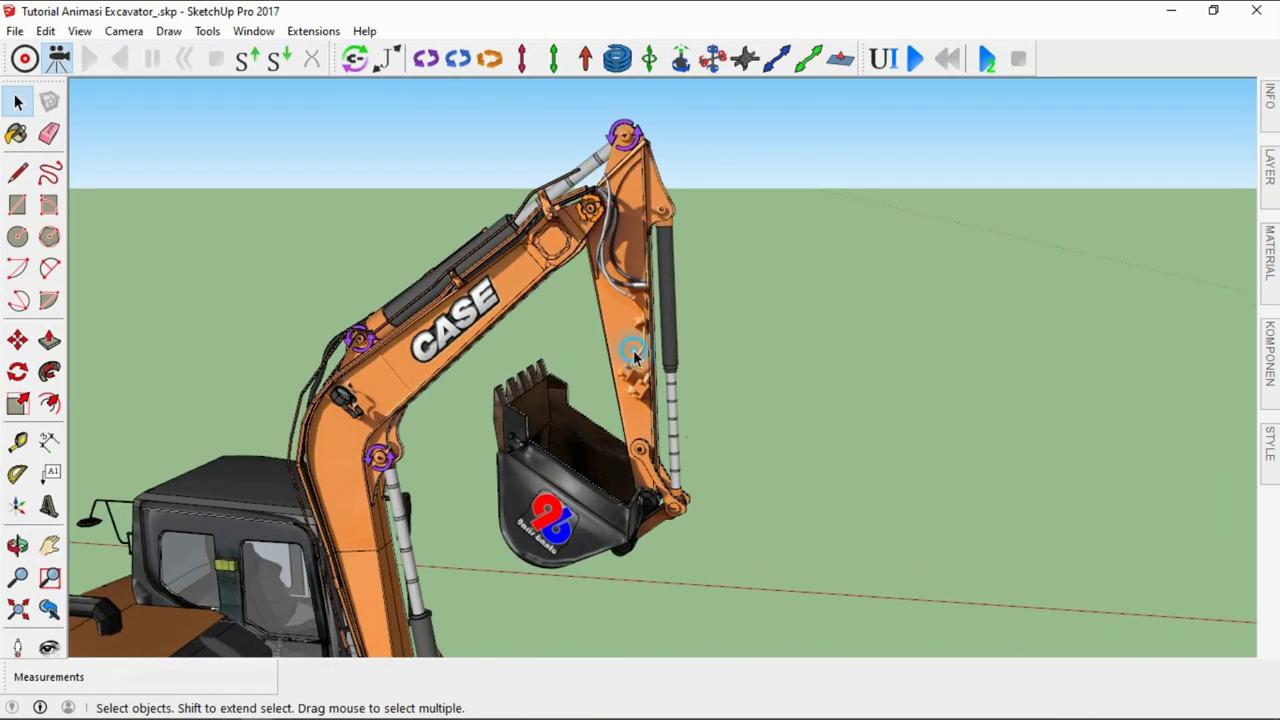
Enter the bucket group for editing
click(634, 357)
scroll(637, 475, up, 3)
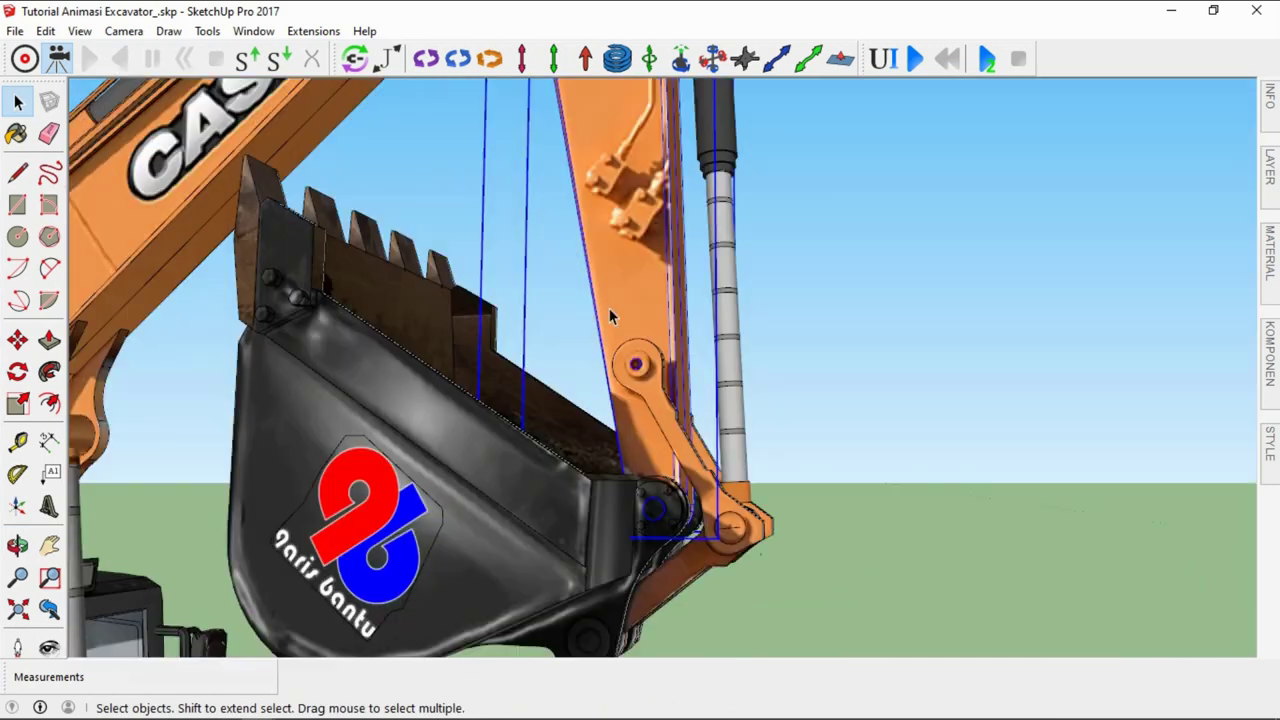
scroll(609, 308, down, 2)
scroll(612, 362, up, 2)
right_click(617, 357)
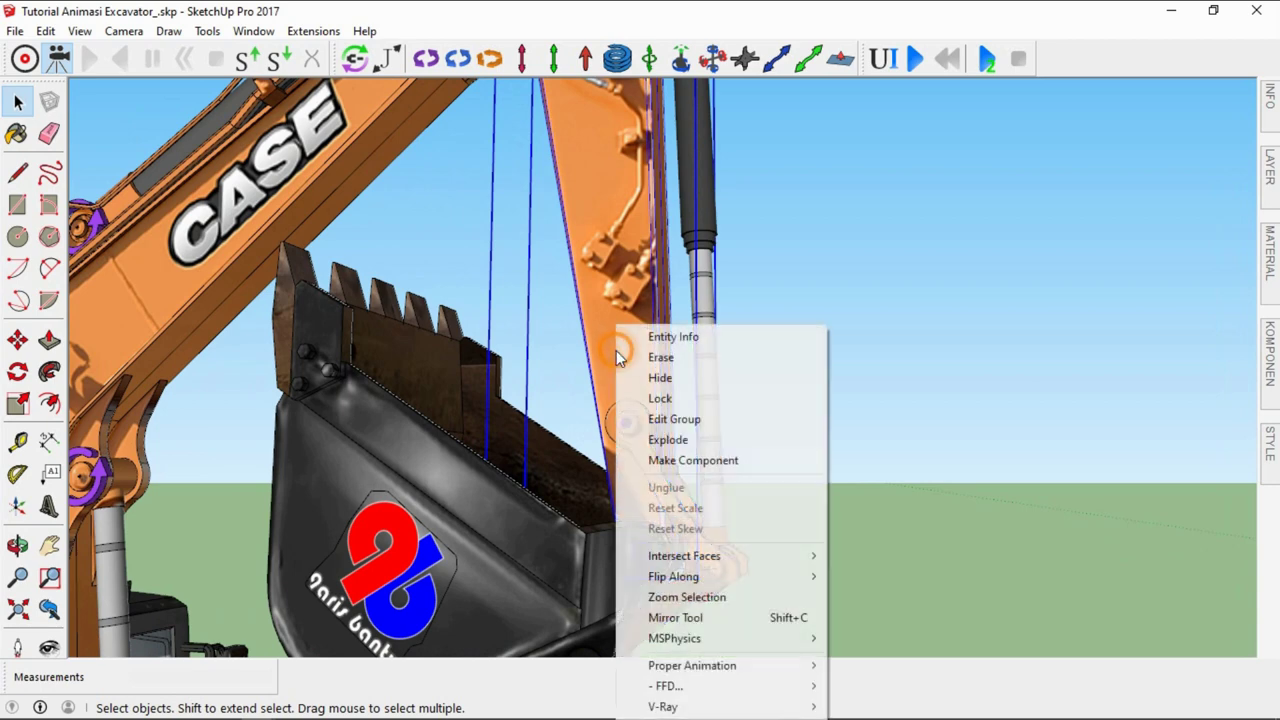
click(674, 419)
scroll(634, 342, down, 2)
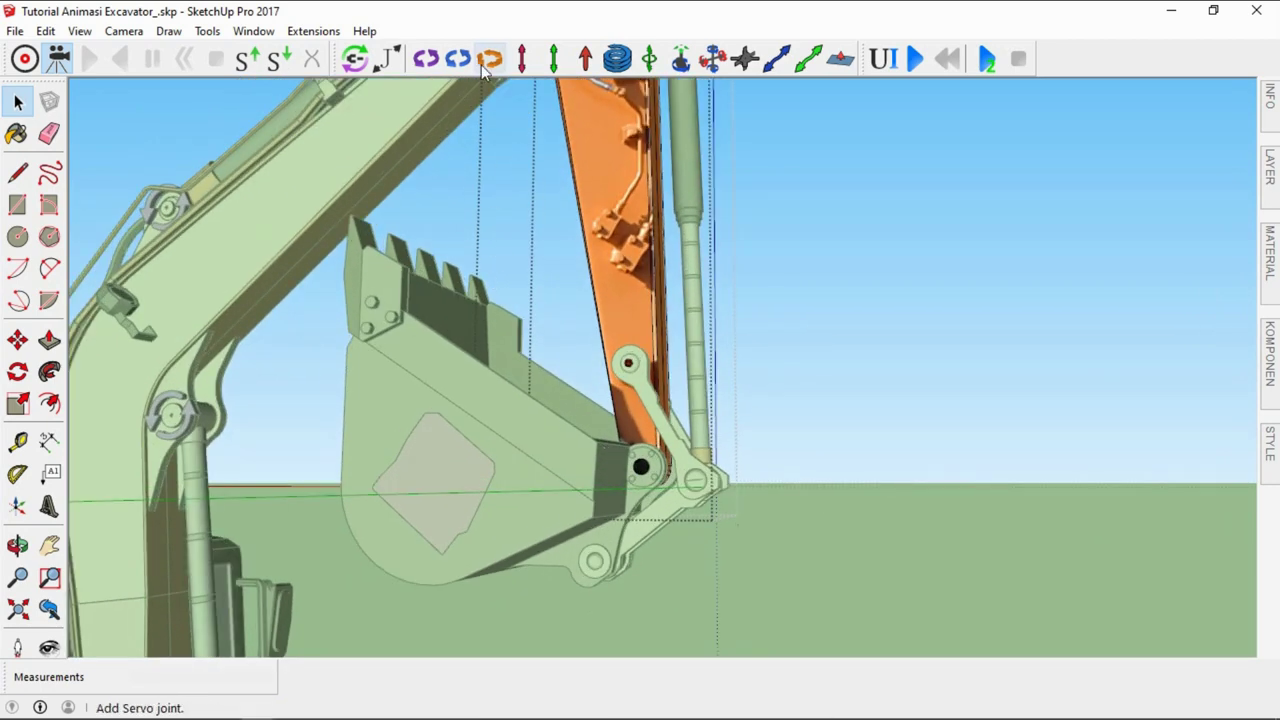
Place a servo joint with its axis through the bucket's pivot pin centre
click(489, 58)
scroll(634, 486, up, 2)
scroll(657, 506, up, 3)
scroll(657, 506, up, 1)
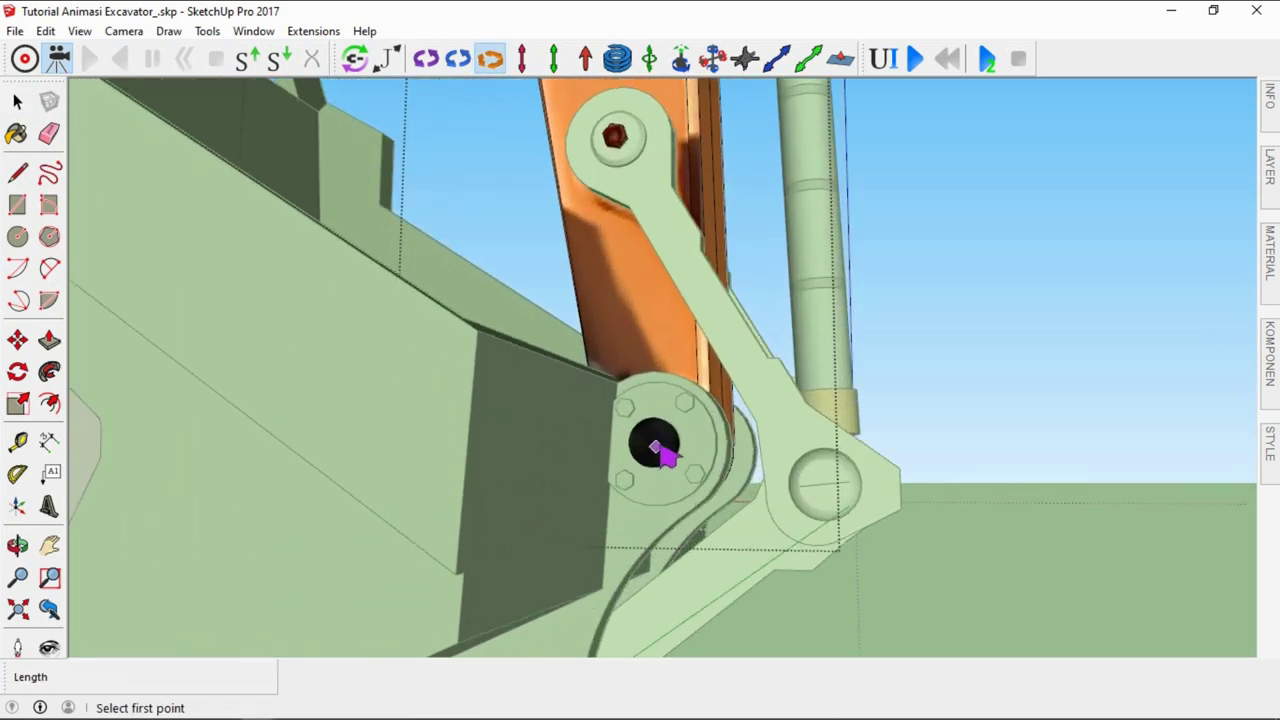
click(652, 441)
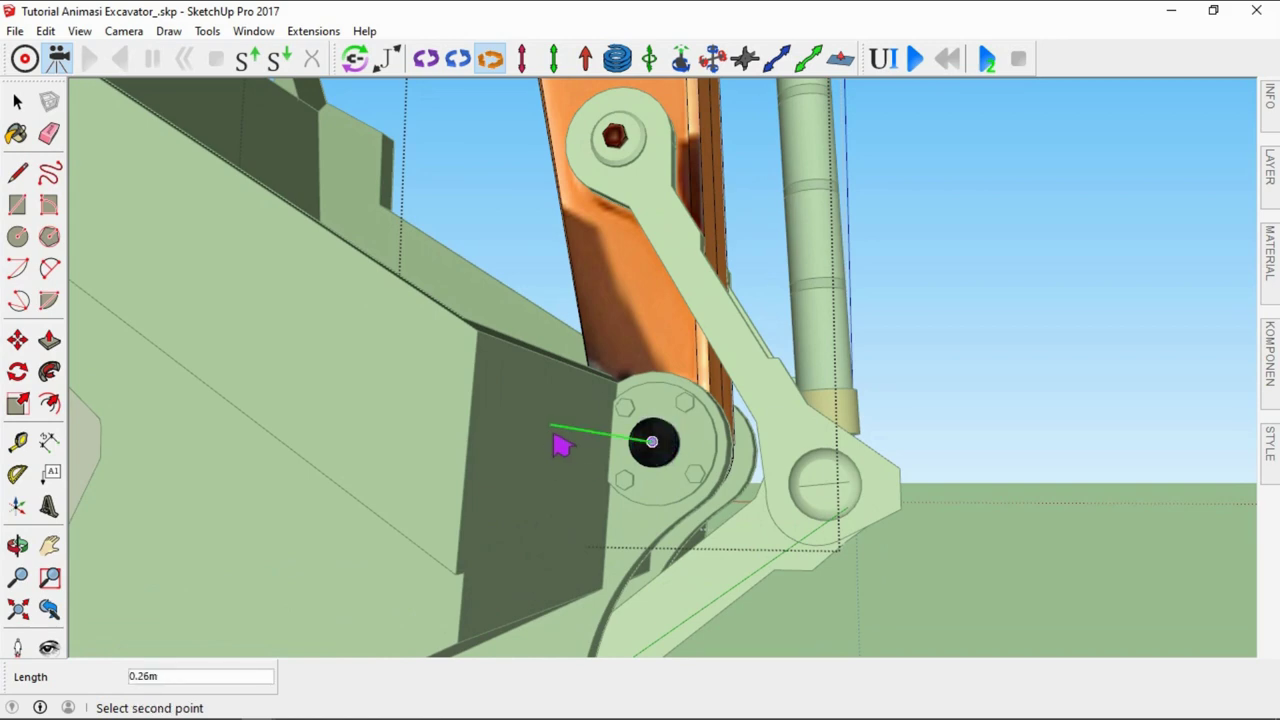
click(560, 440)
key(space)
scroll(648, 445, down, 2)
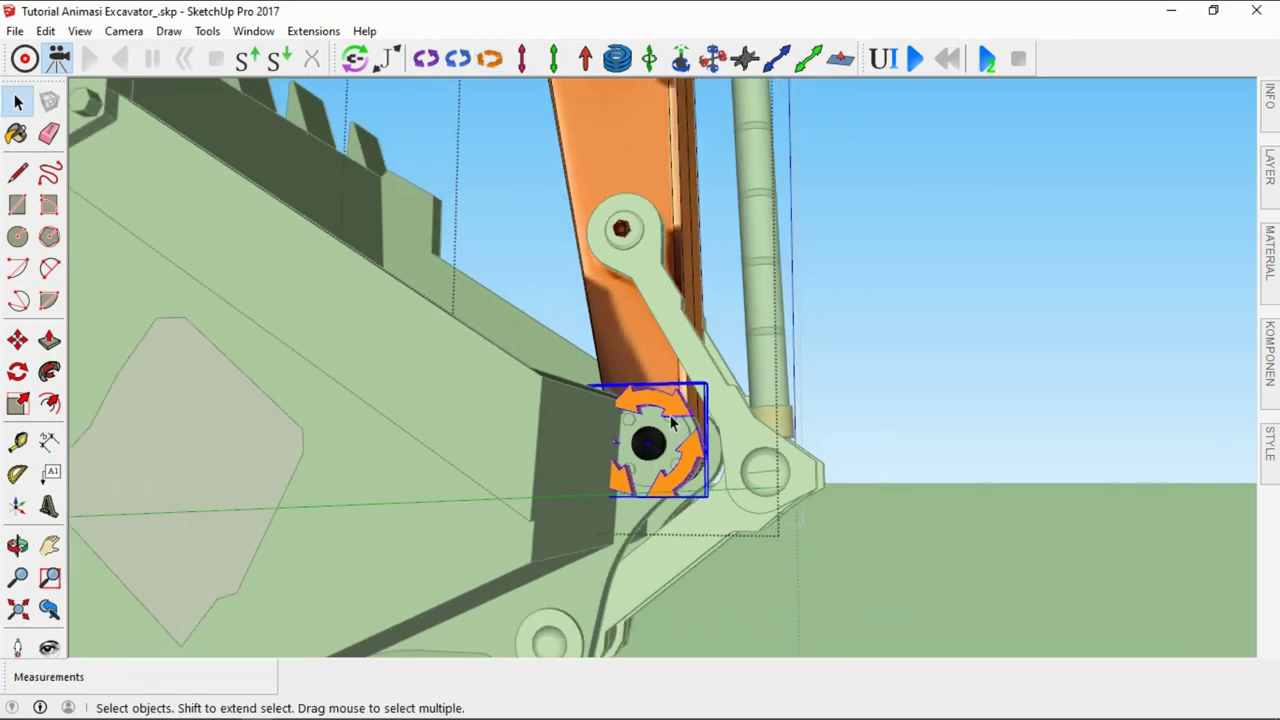
scroll(785, 345, down, 1)
In the MSPhysics UI, rename the servo joint from 965451 to bucket
click(884, 58)
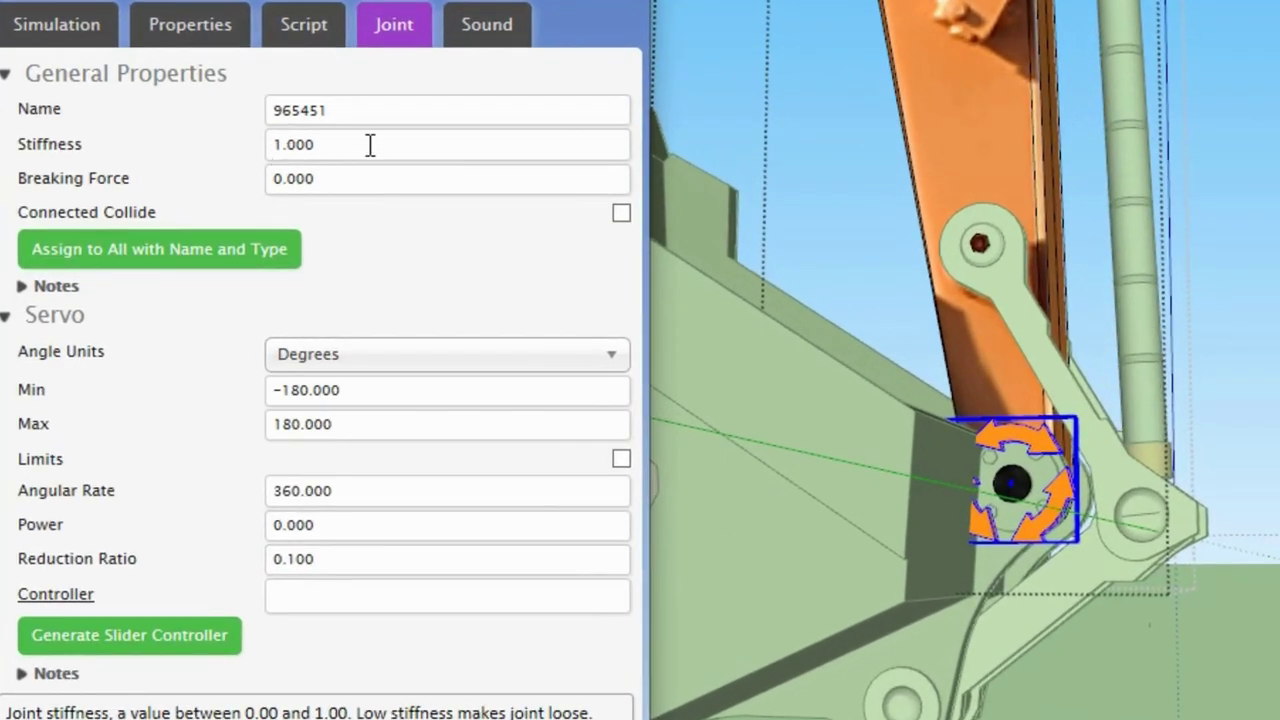
click(241, 182)
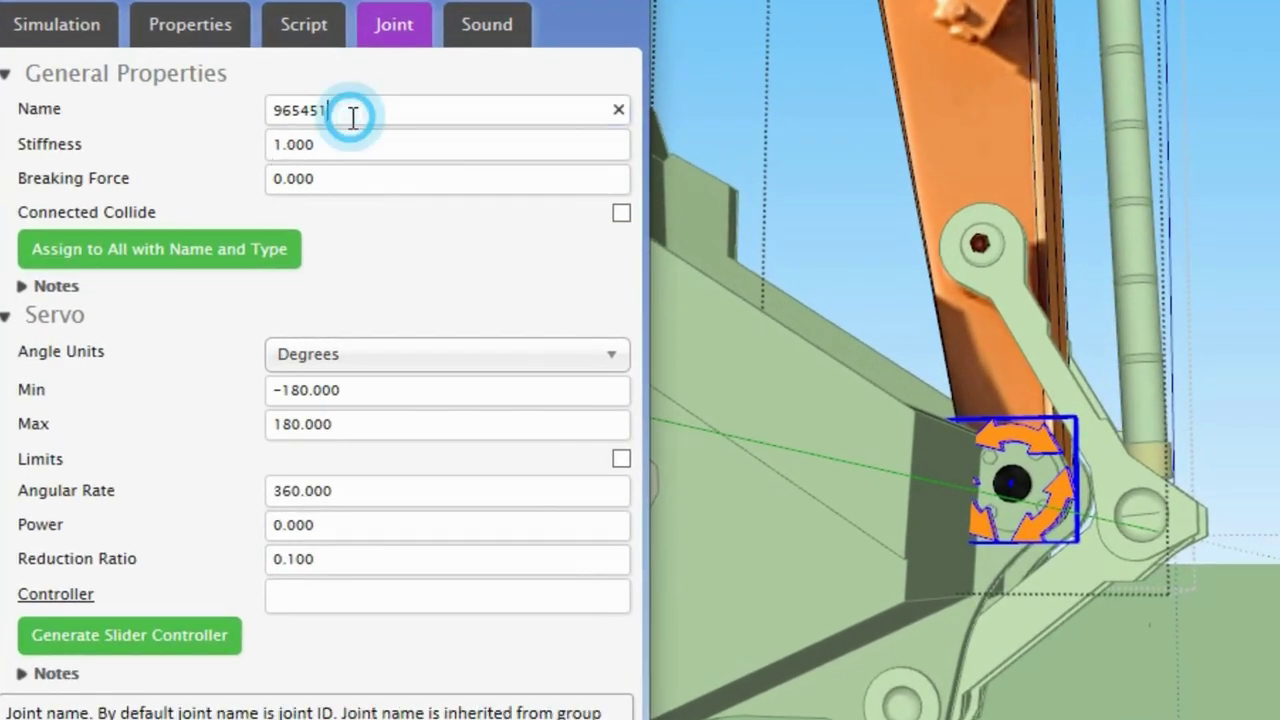
drag(322, 110, 250, 133)
text(bucket)
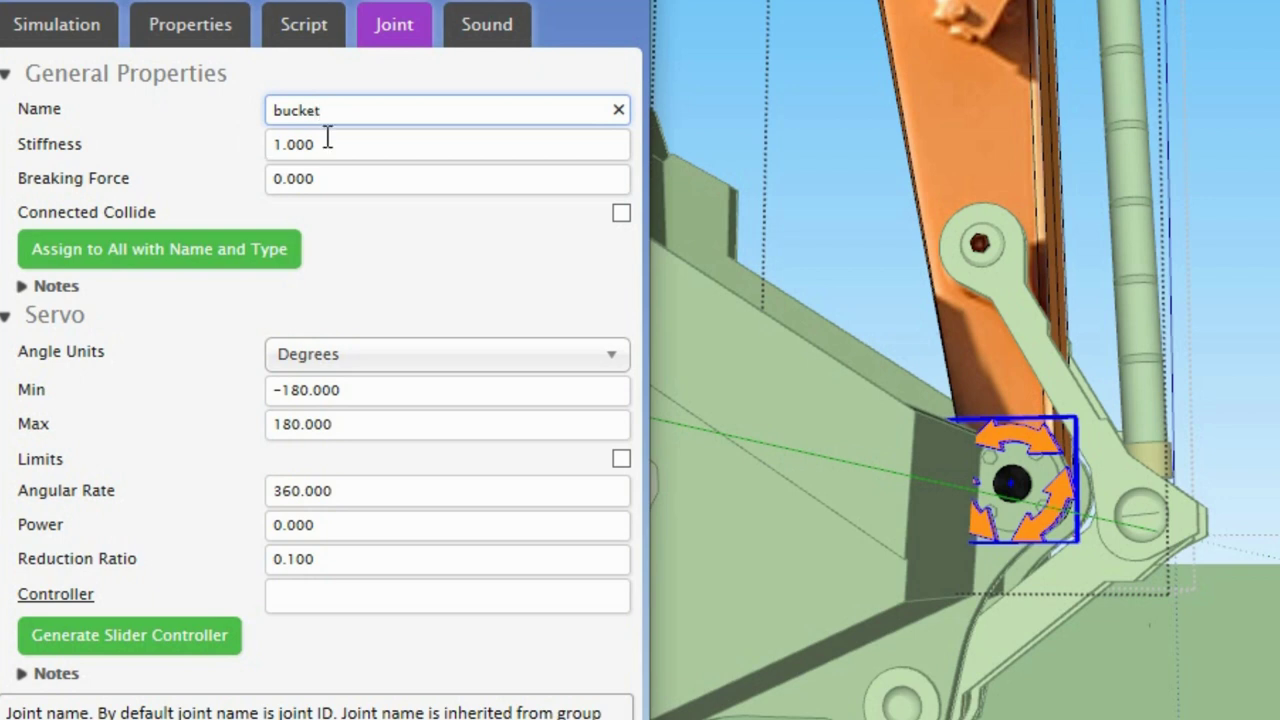
Limit the bucket servo to -180 to 10 degrees and generate its slider controller
click(357, 390)
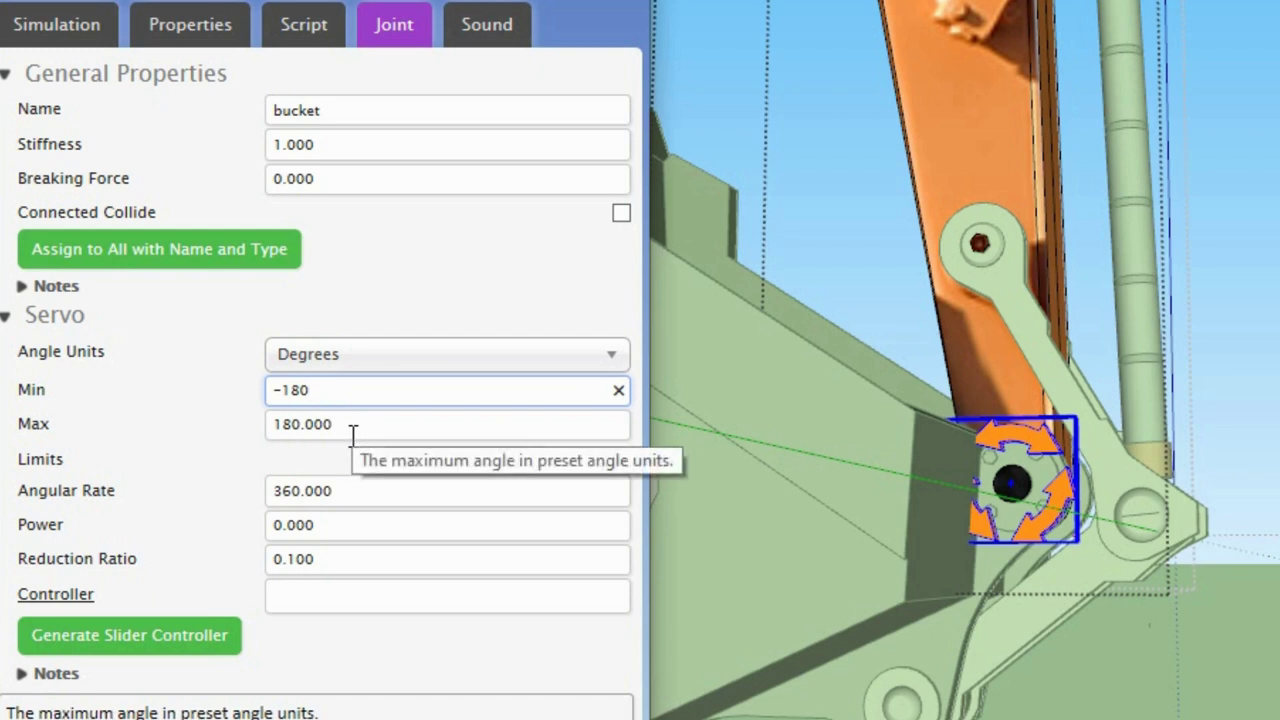
click(343, 432)
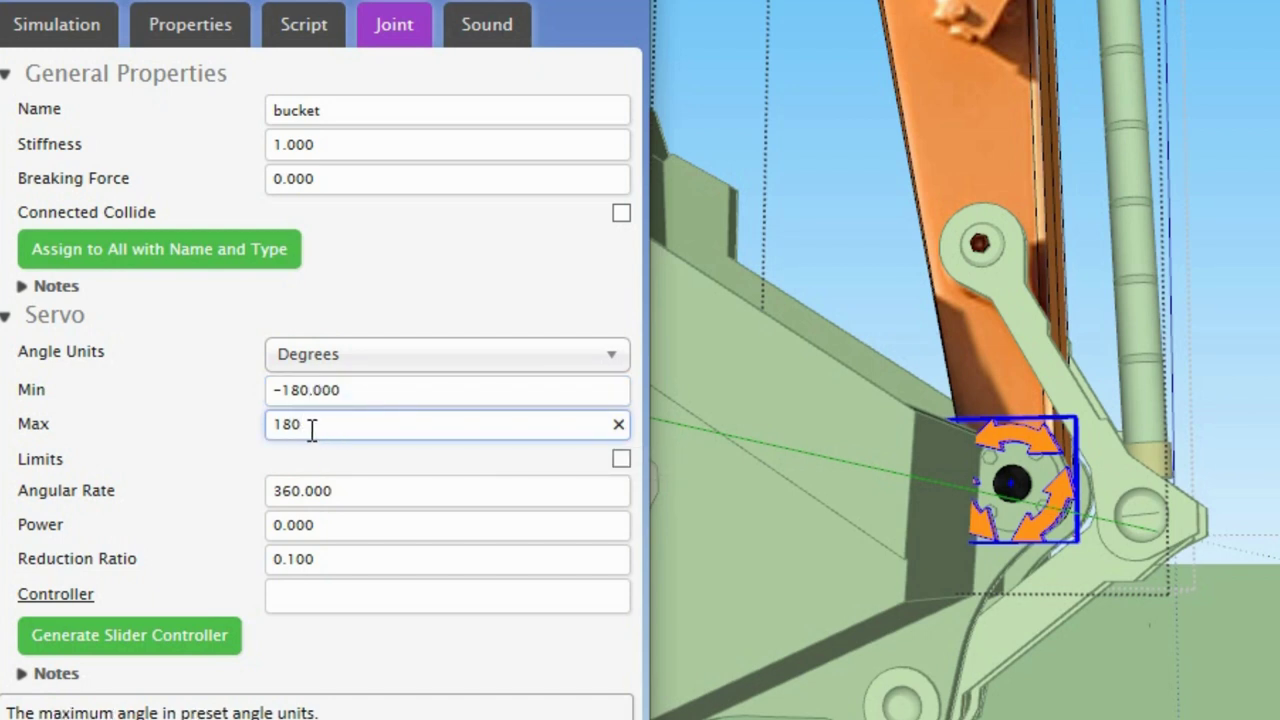
drag(311, 428, 263, 438)
text(0)
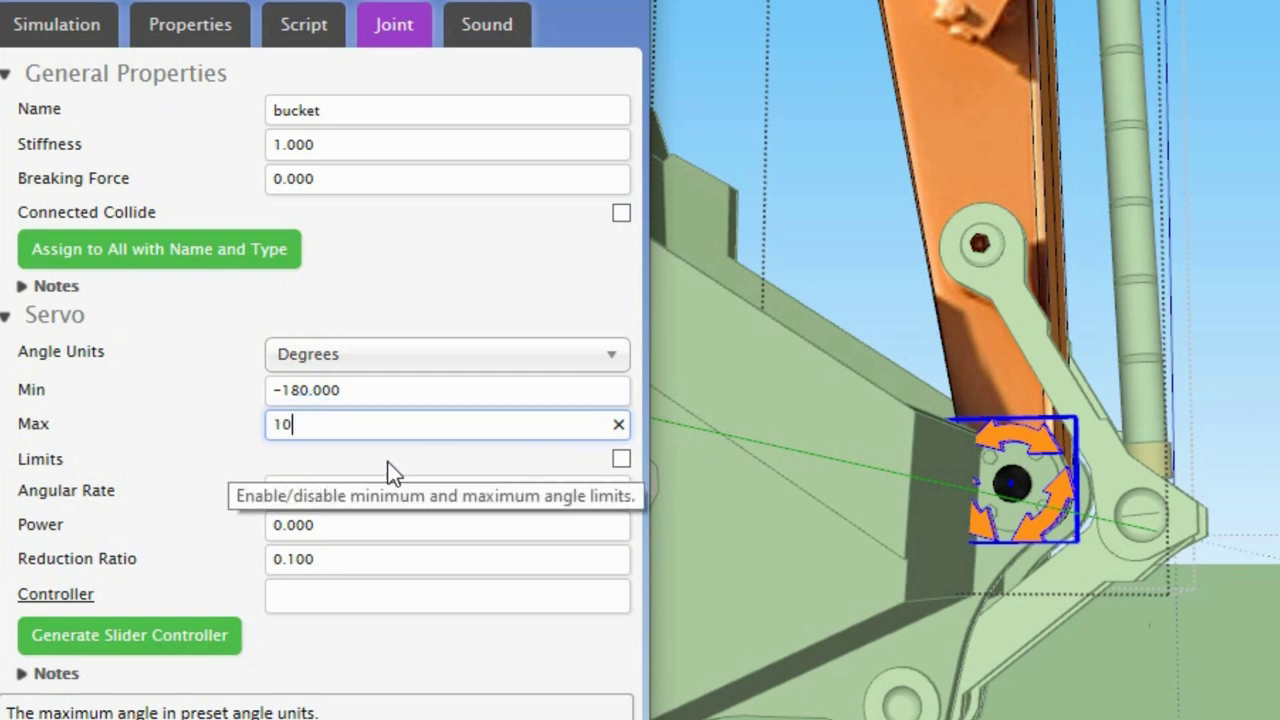
click(619, 462)
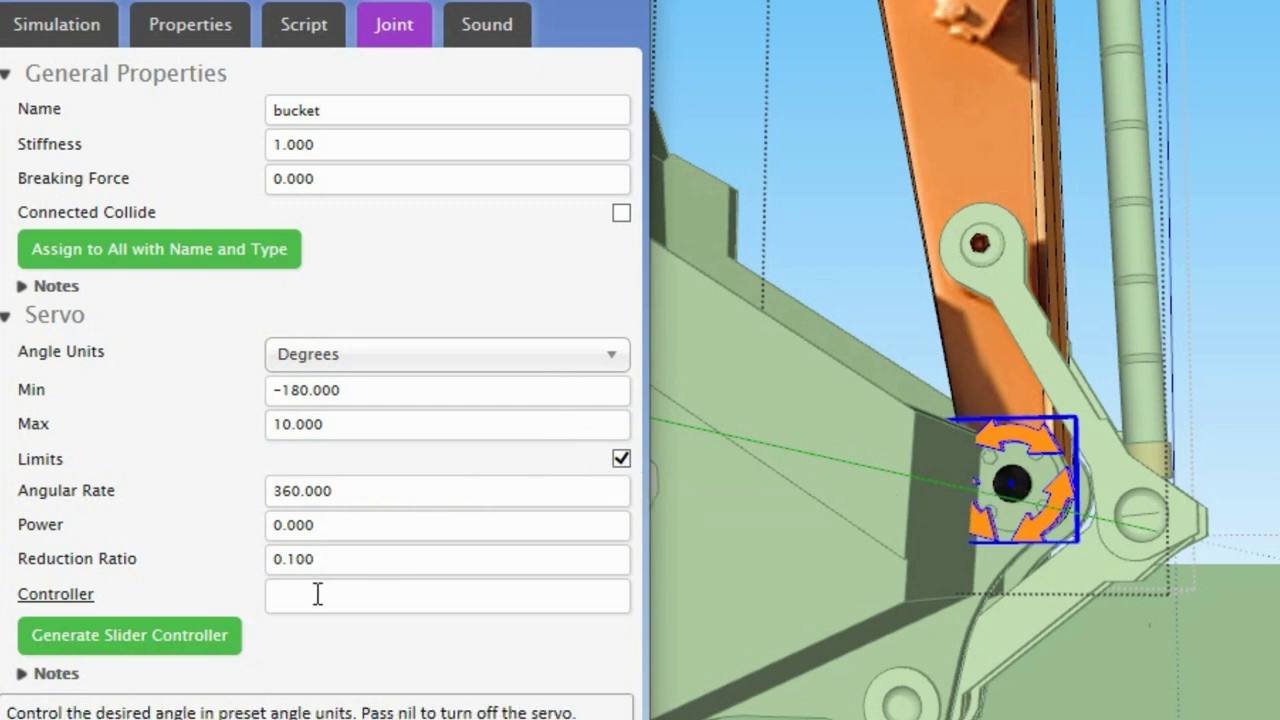
click(93, 651)
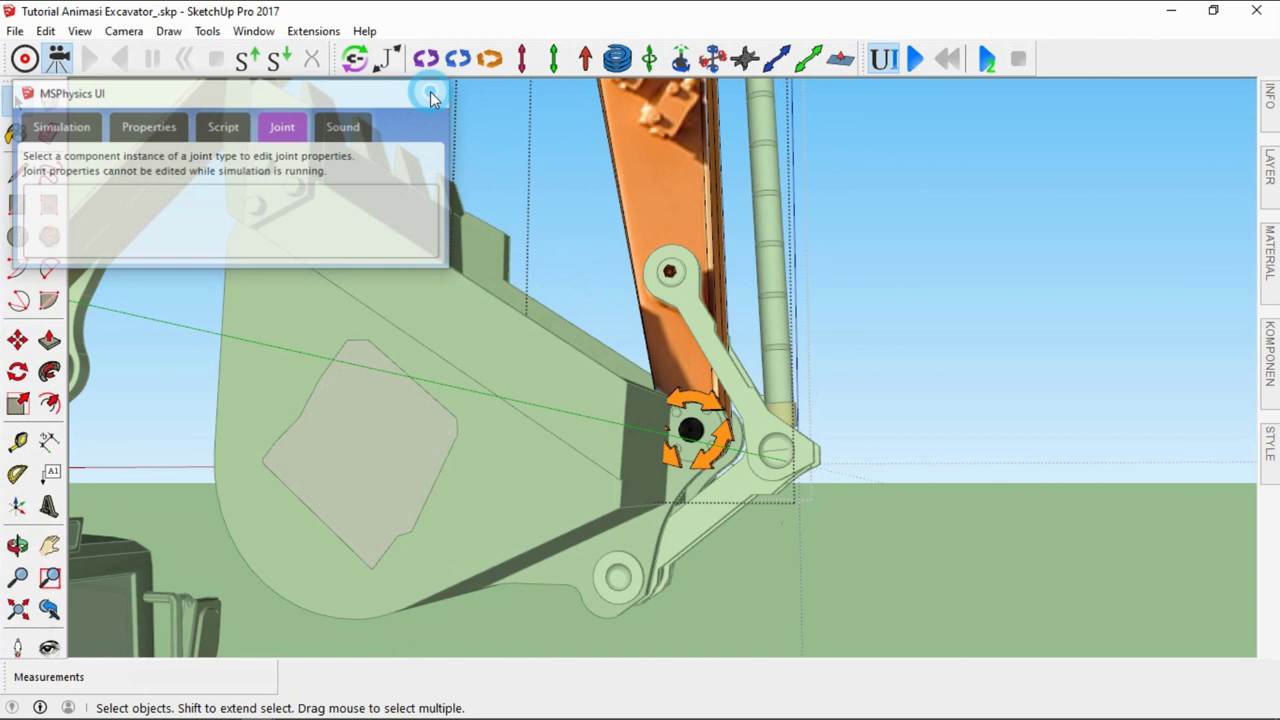
Close the MSPhysics UI and the bucket group
click(432, 94)
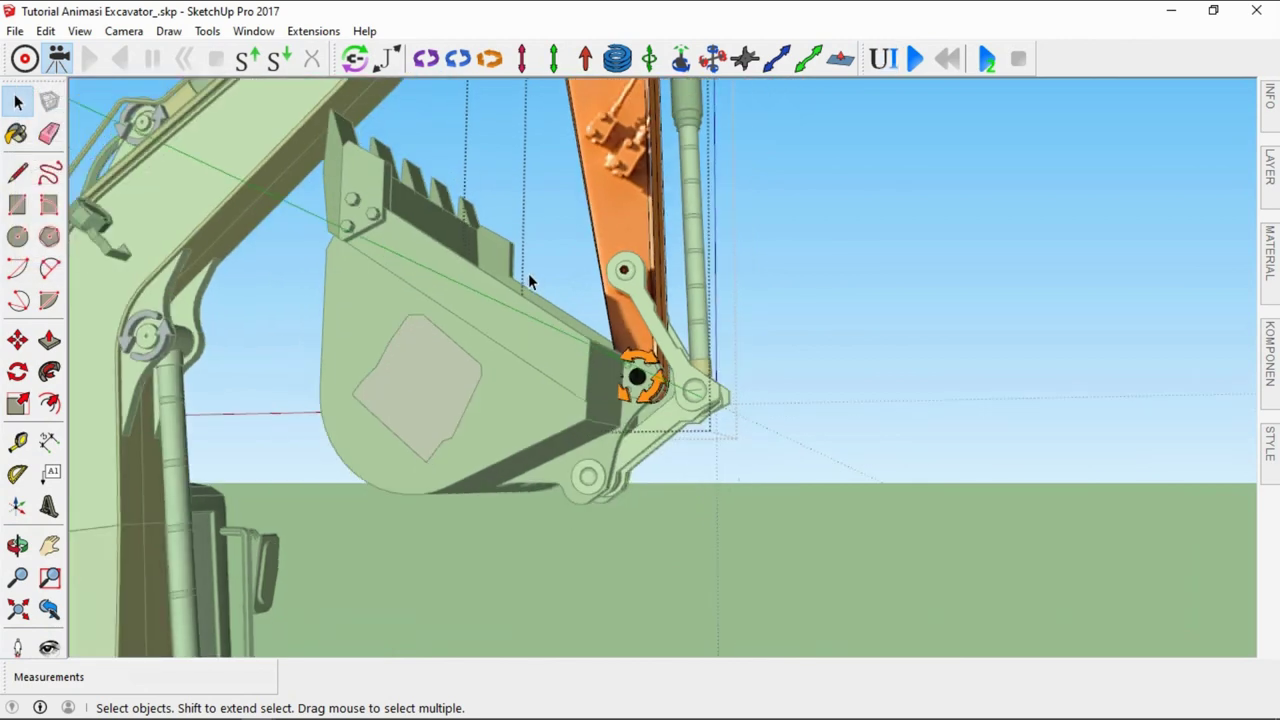
right_click(542, 227)
click(592, 241)
scroll(569, 372, up, 2)
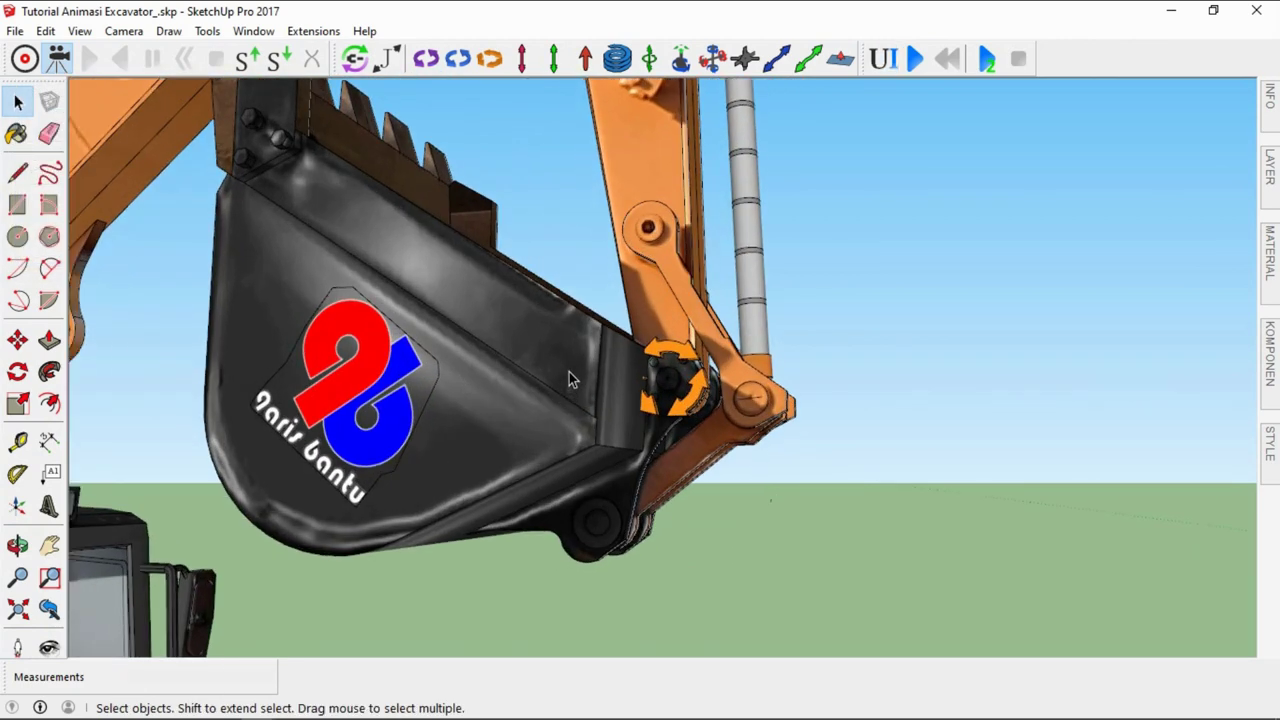
scroll(550, 362, up, 3)
click(548, 361)
click(844, 265)
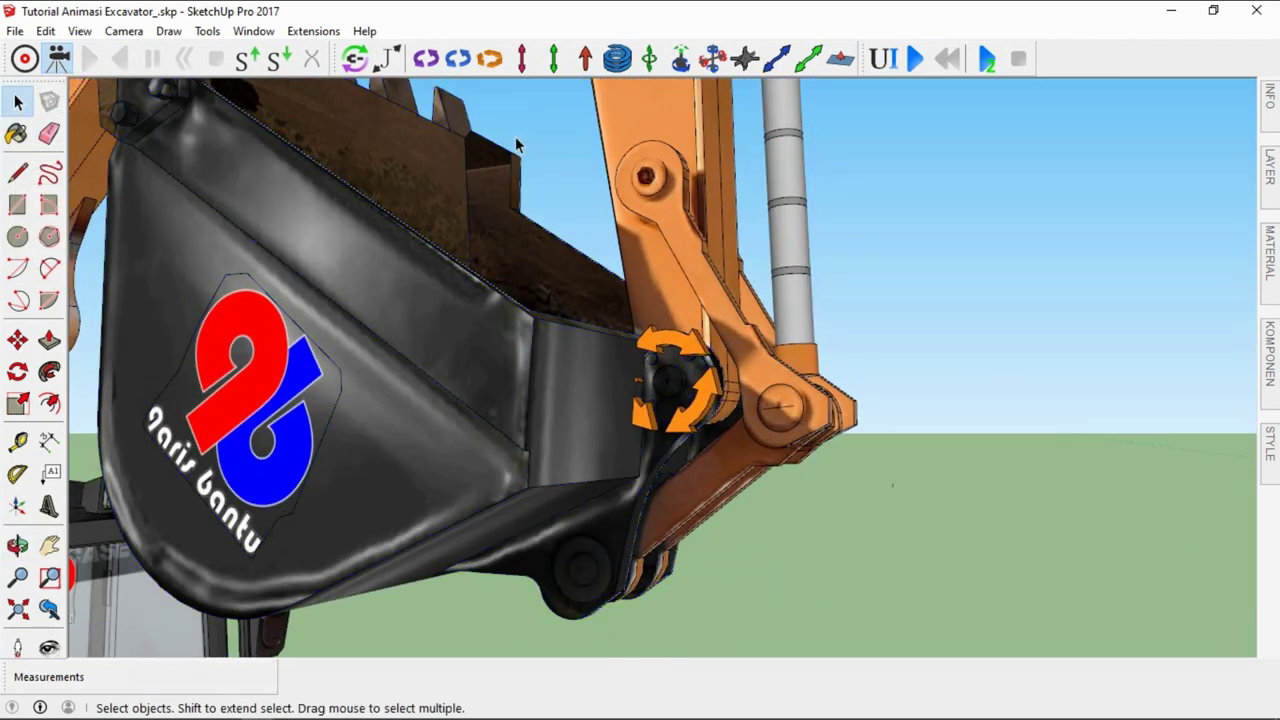
Connect the bucket servo joint to the bucket body using Joint Connection (J)
key(j)
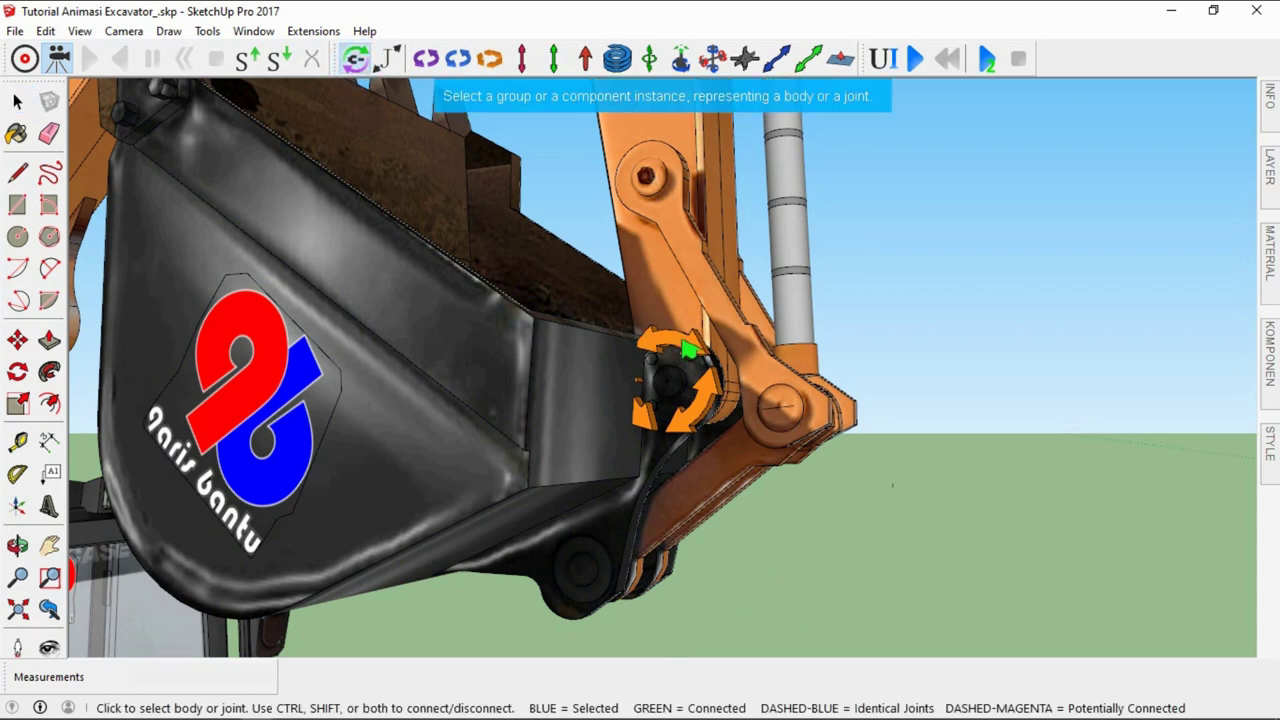
click(689, 349)
scroll(669, 352, down, 1)
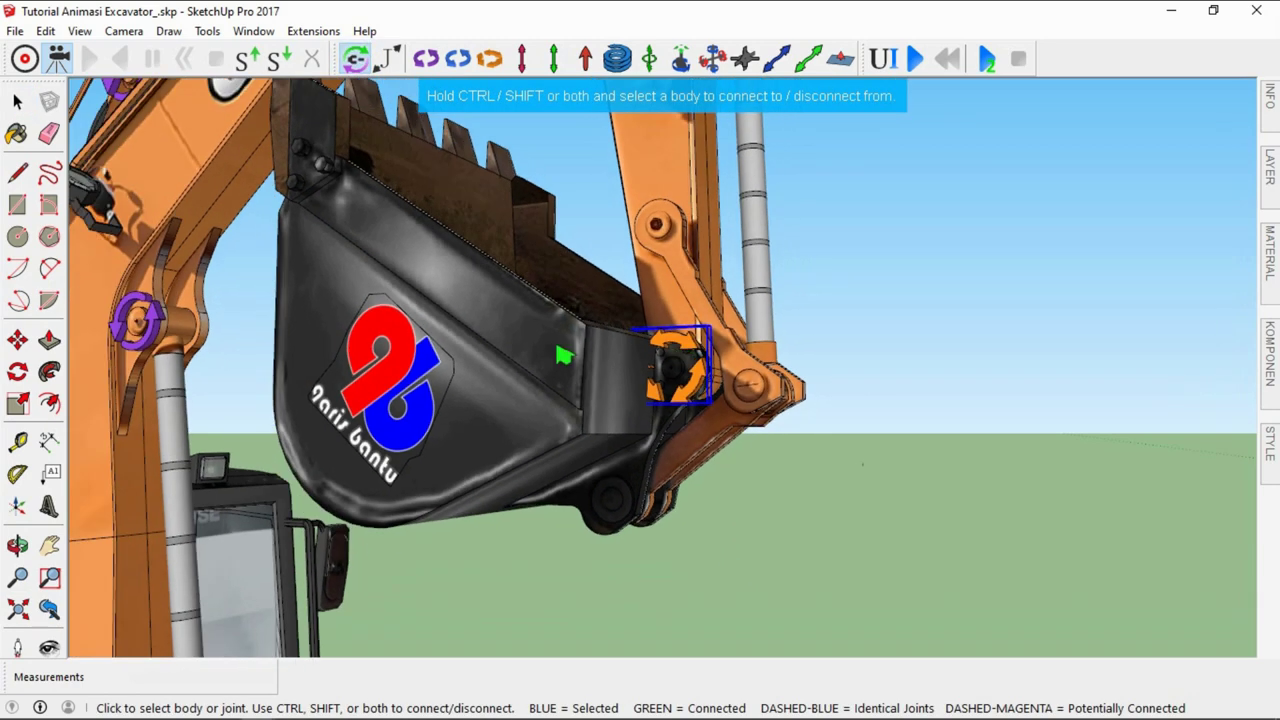
ctrl+click(563, 355)
key(space)
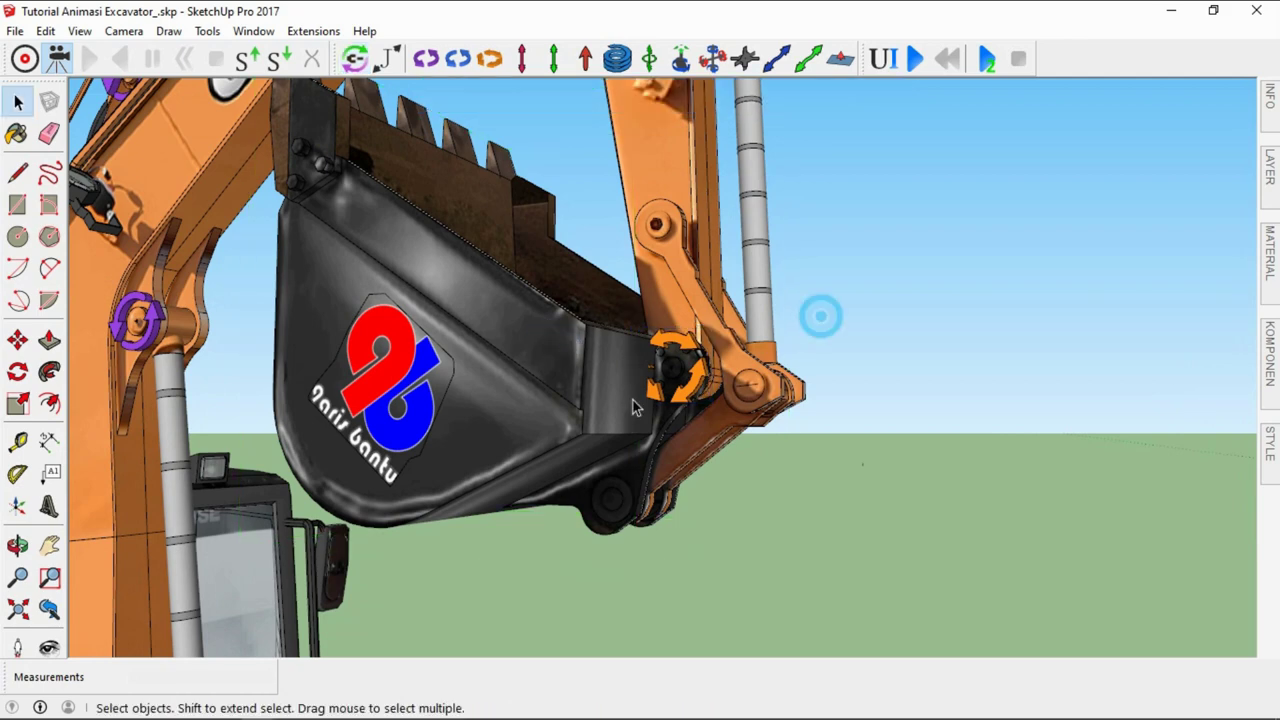
Select the bucket, linkage and arm in turn, ending on the bucket group
scroll(632, 405, down, 1)
click(536, 395)
click(620, 343)
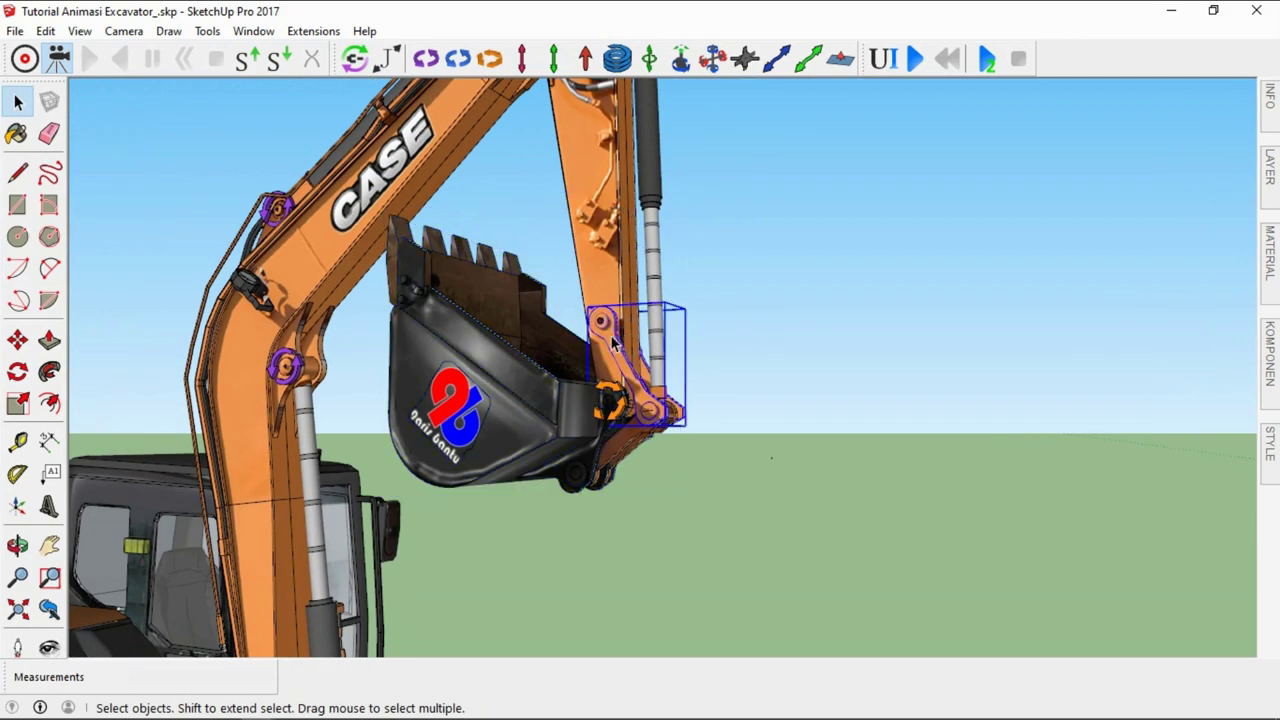
click(612, 285)
scroll(745, 443, up, 1)
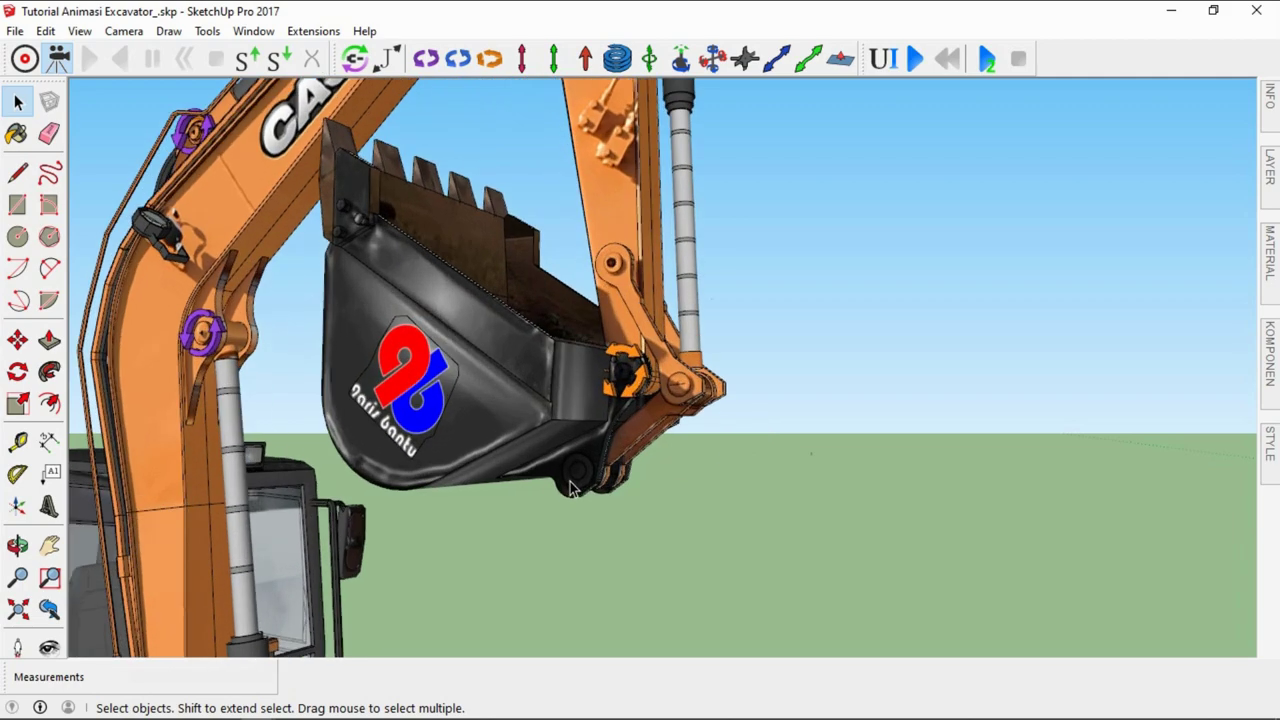
scroll(514, 383, up, 1)
click(514, 383)
scroll(518, 371, up, 1)
Enter the bucket group for editing again
right_click(518, 371)
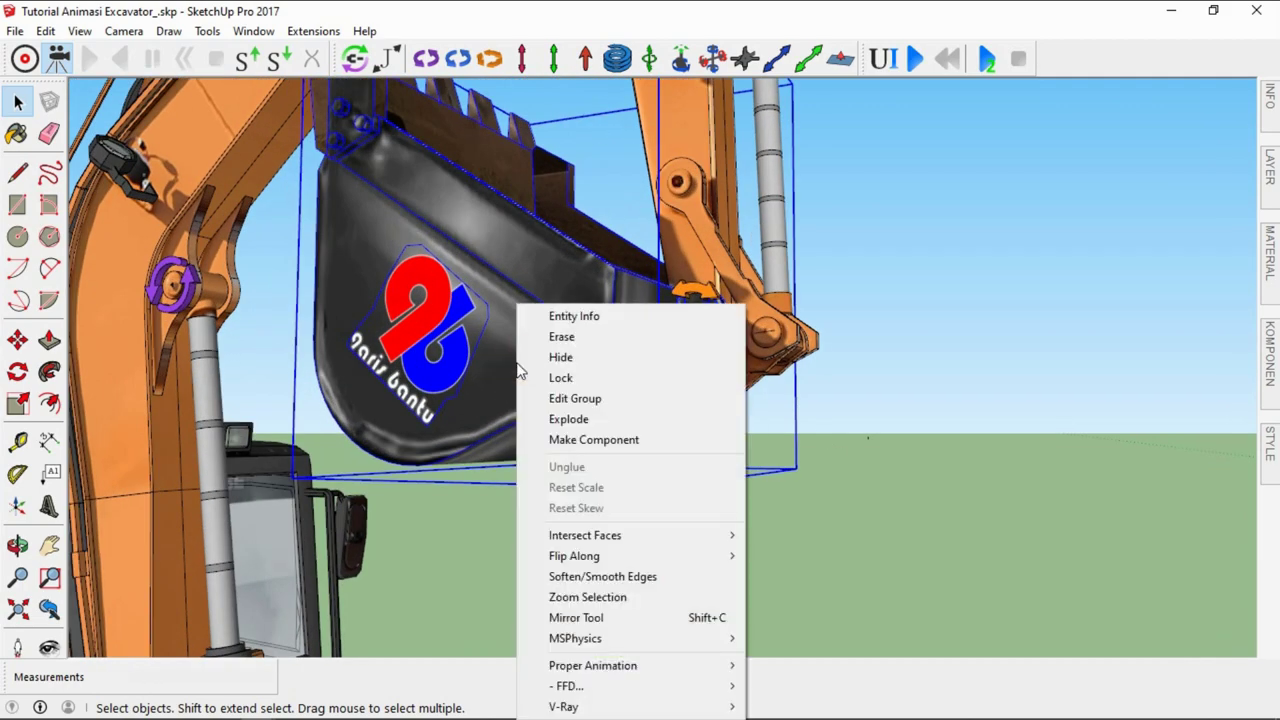
click(566, 397)
scroll(570, 415, down, 1)
scroll(575, 430, up, 2)
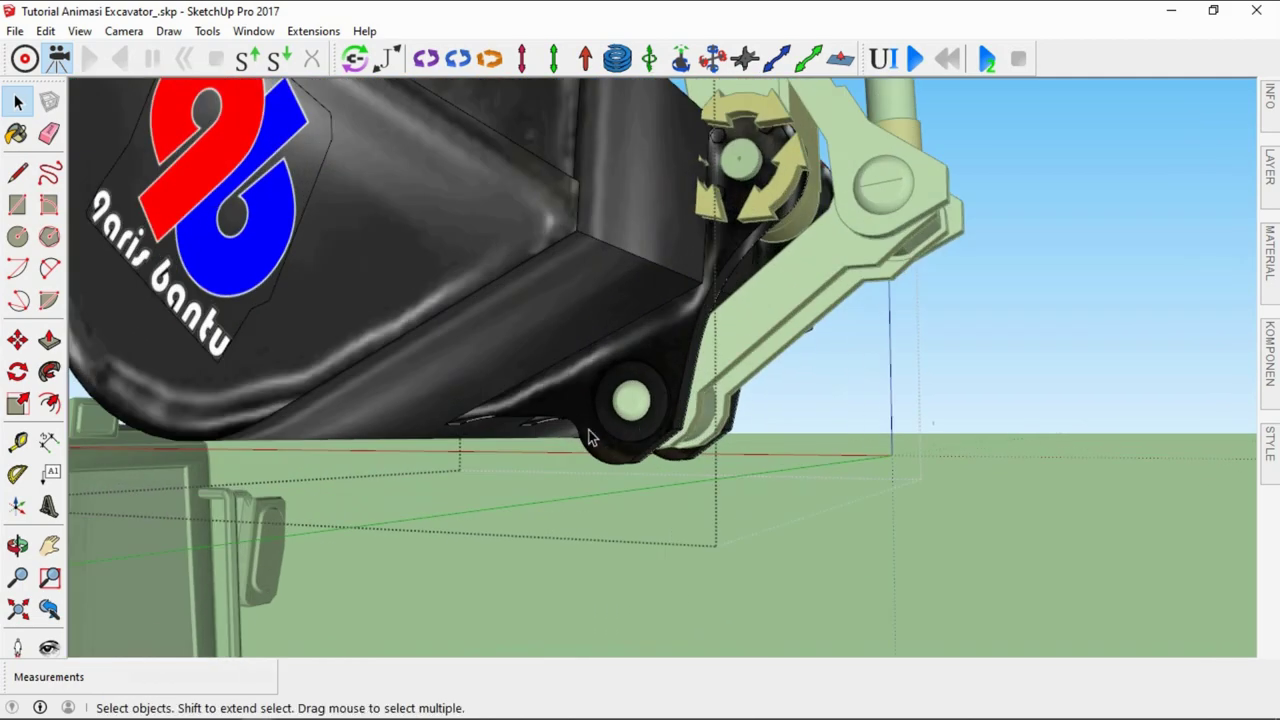
scroll(575, 430, down, 1)
Try placing a hinge on the lower bucket pin, then cancel the misplaced one
click(426, 58)
scroll(612, 425, up, 2)
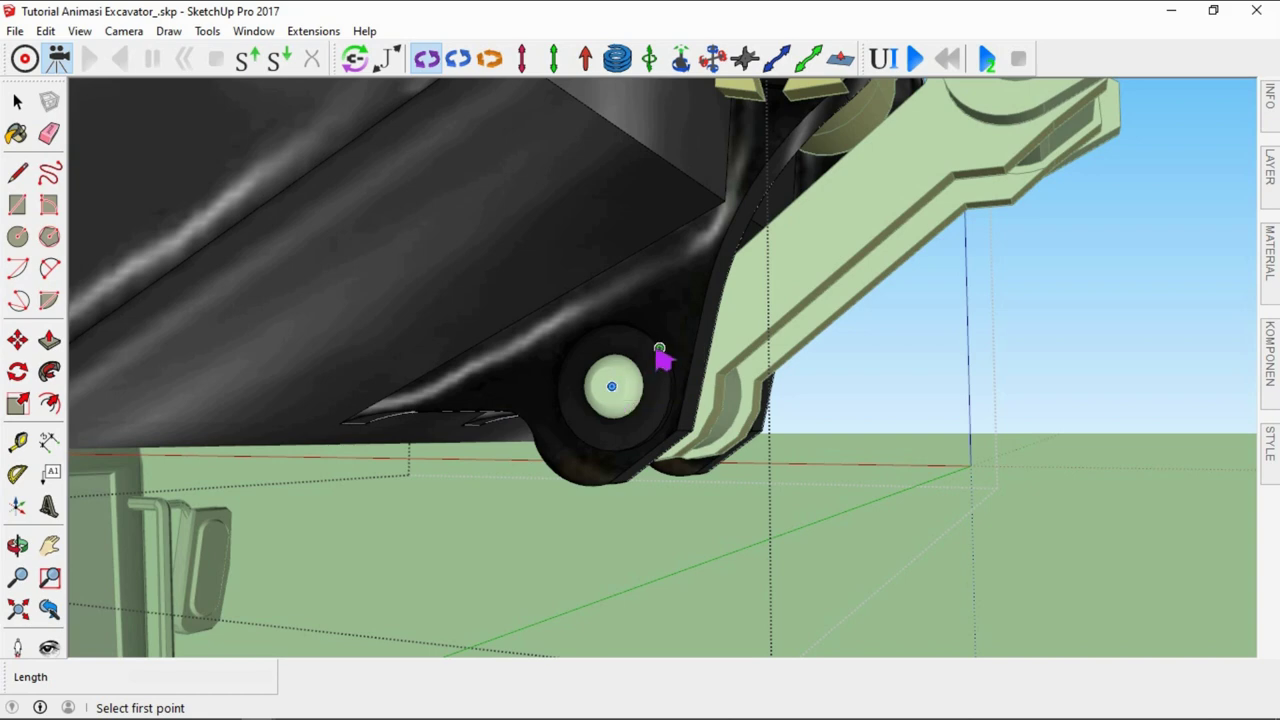
scroll(614, 386, up, 2)
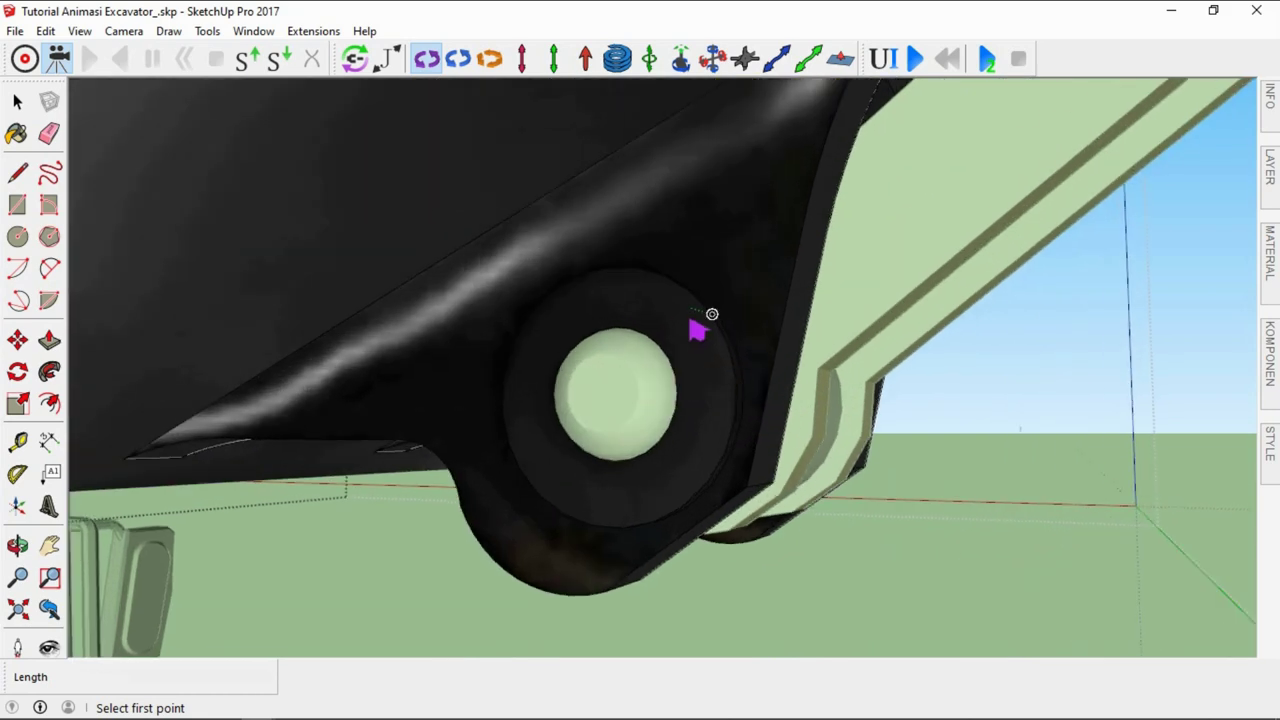
scroll(645, 380, up, 1)
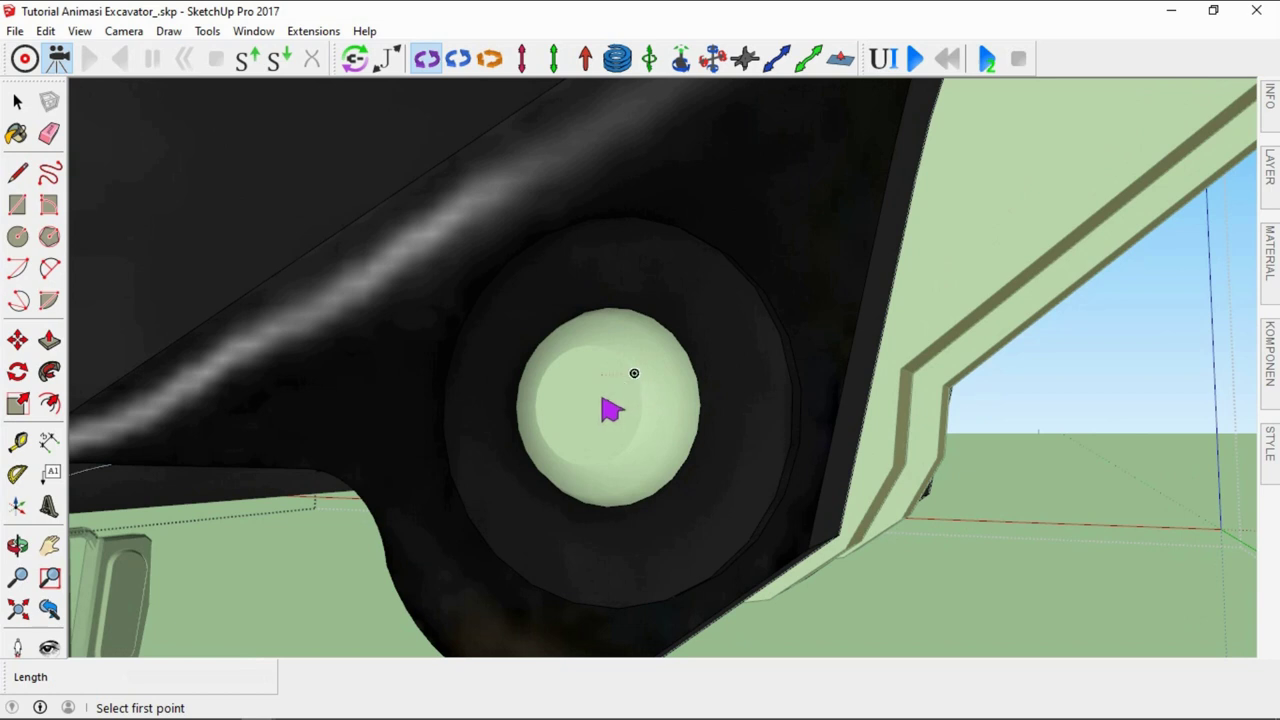
click(592, 406)
scroll(460, 412, down, 2)
click(443, 405)
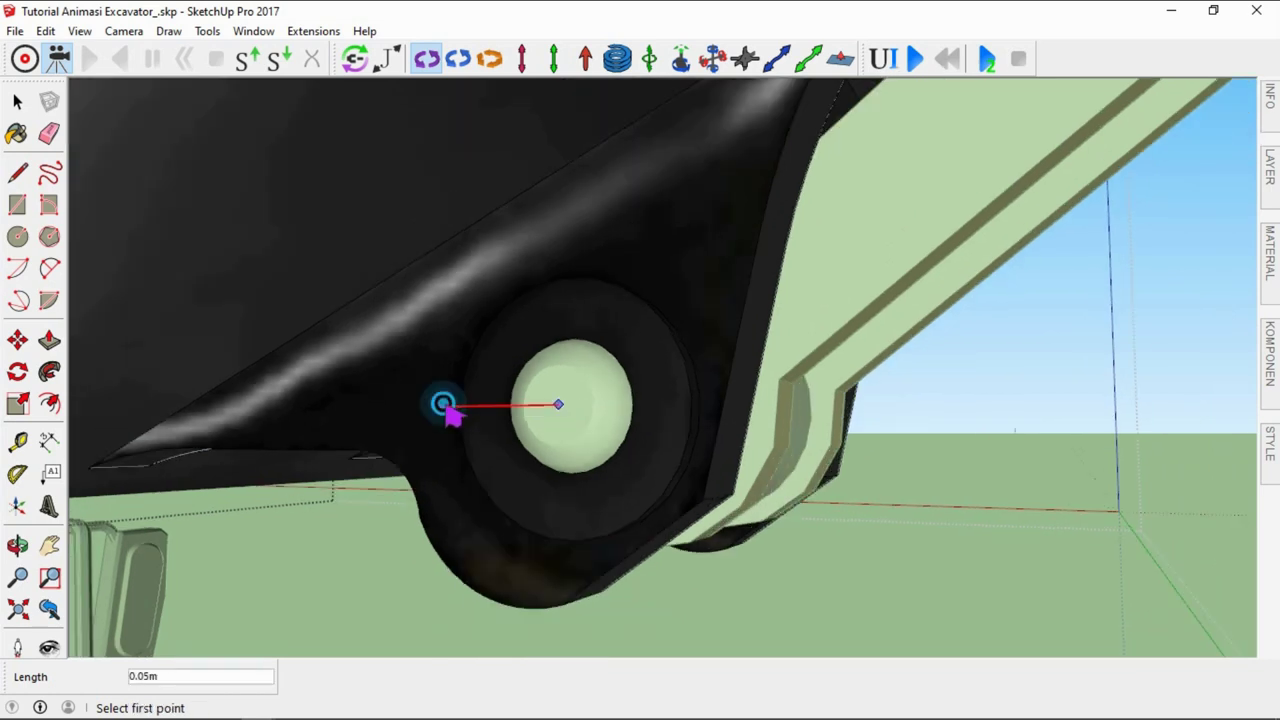
click(443, 405)
key(space)
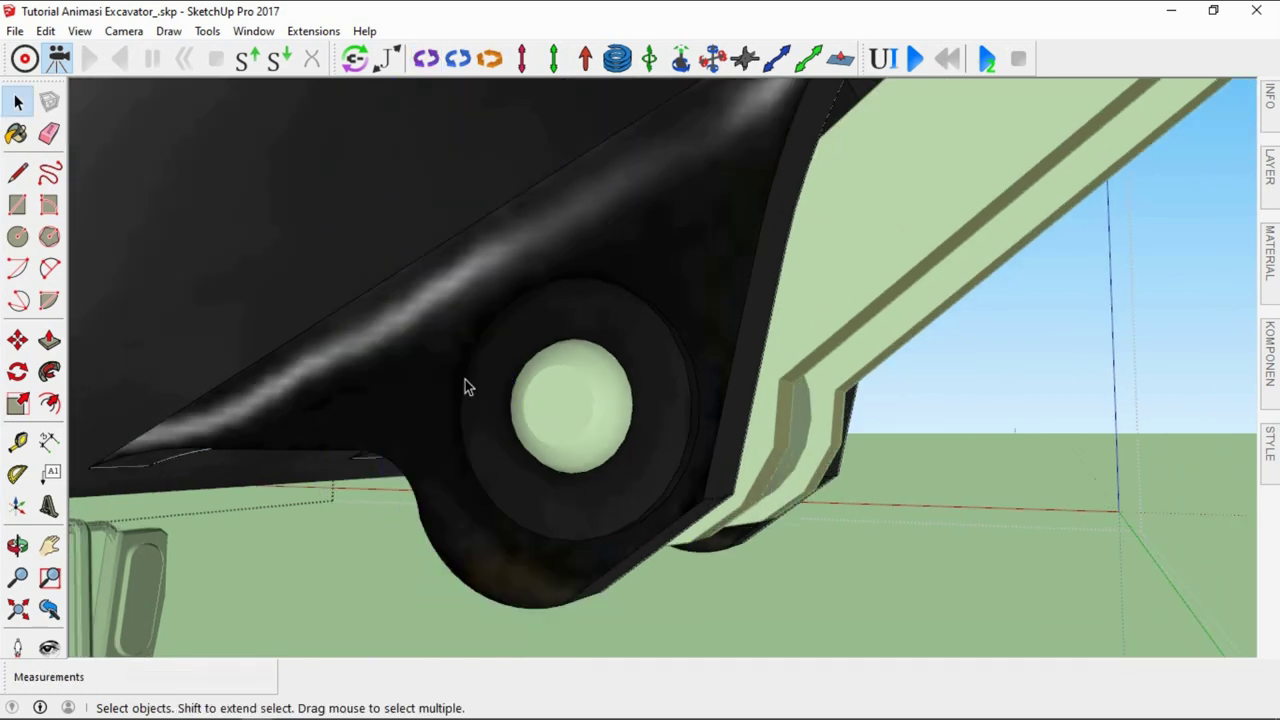
Place a hinge joint with its axis through the lower pin centre
click(426, 58)
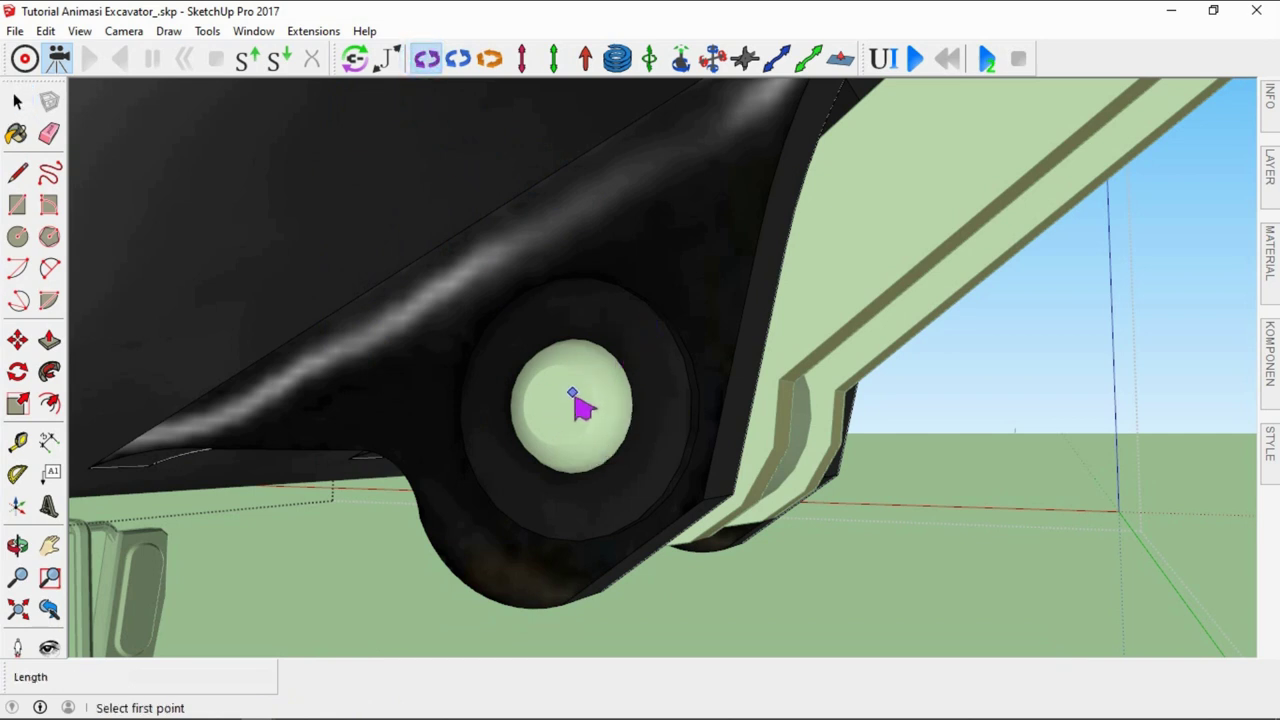
click(565, 410)
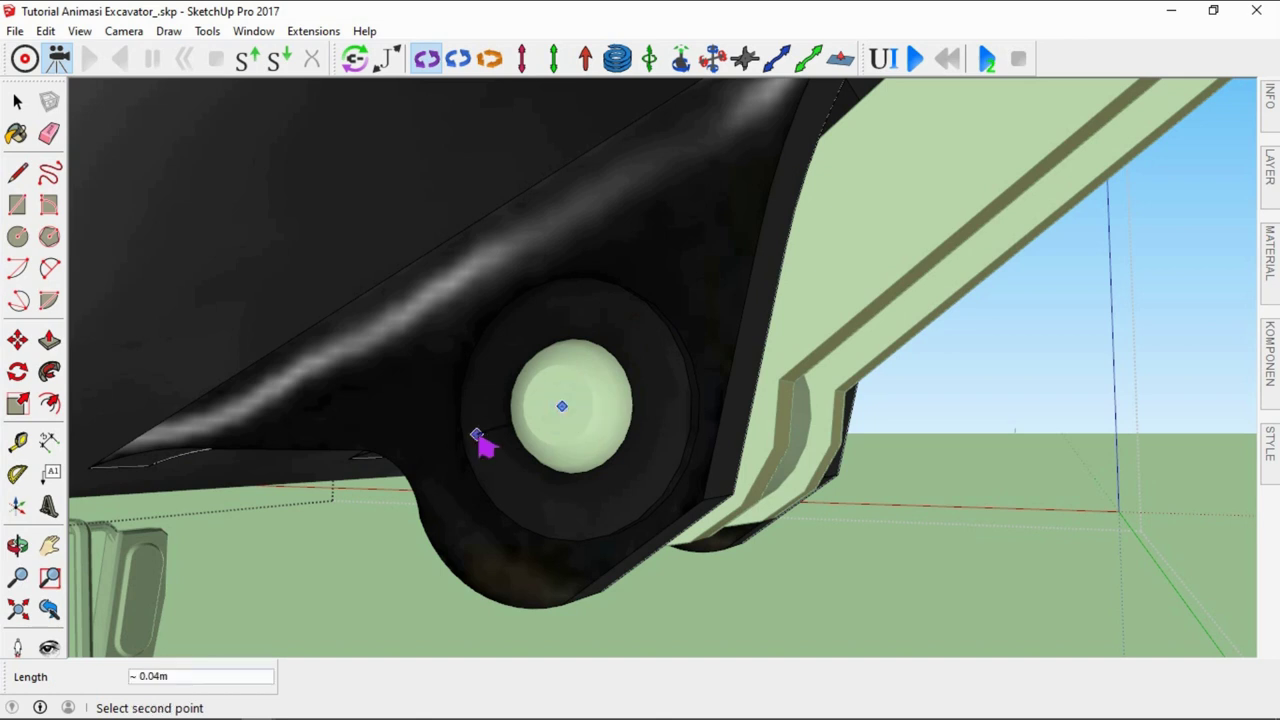
scroll(474, 445, down, 2)
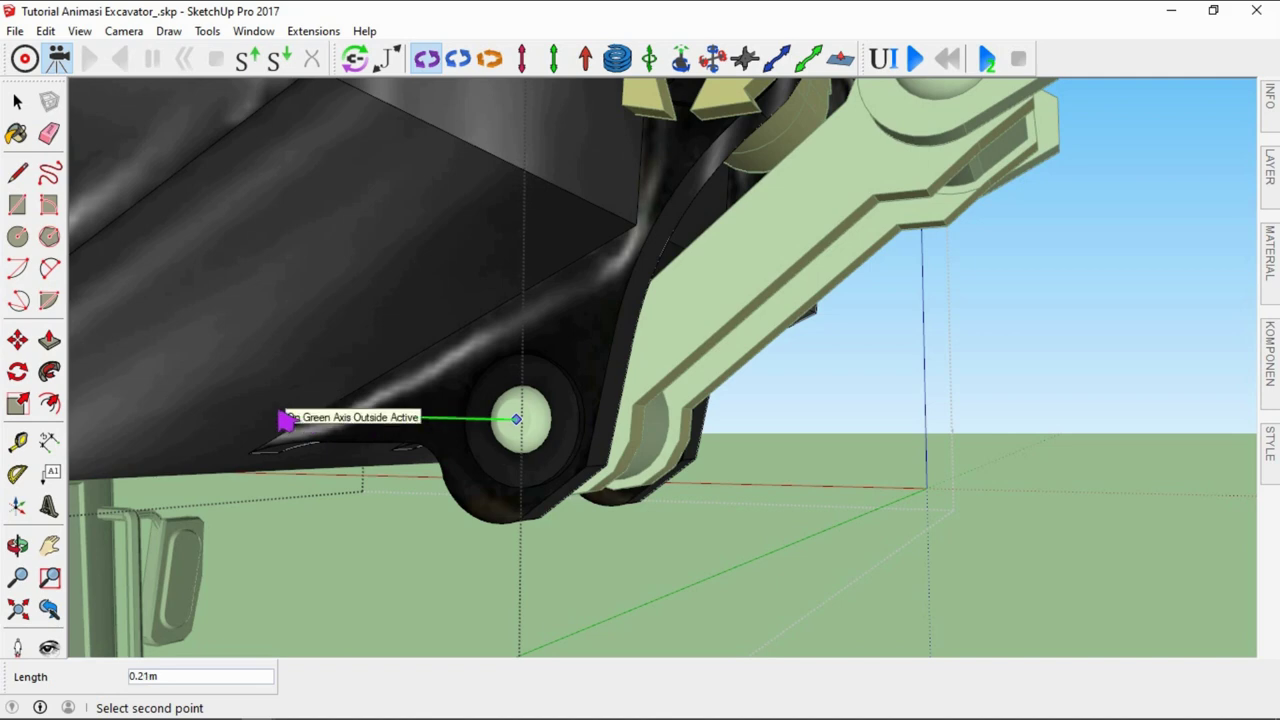
click(296, 418)
key(space)
scroll(686, 523, down, 3)
scroll(760, 523, down, 3)
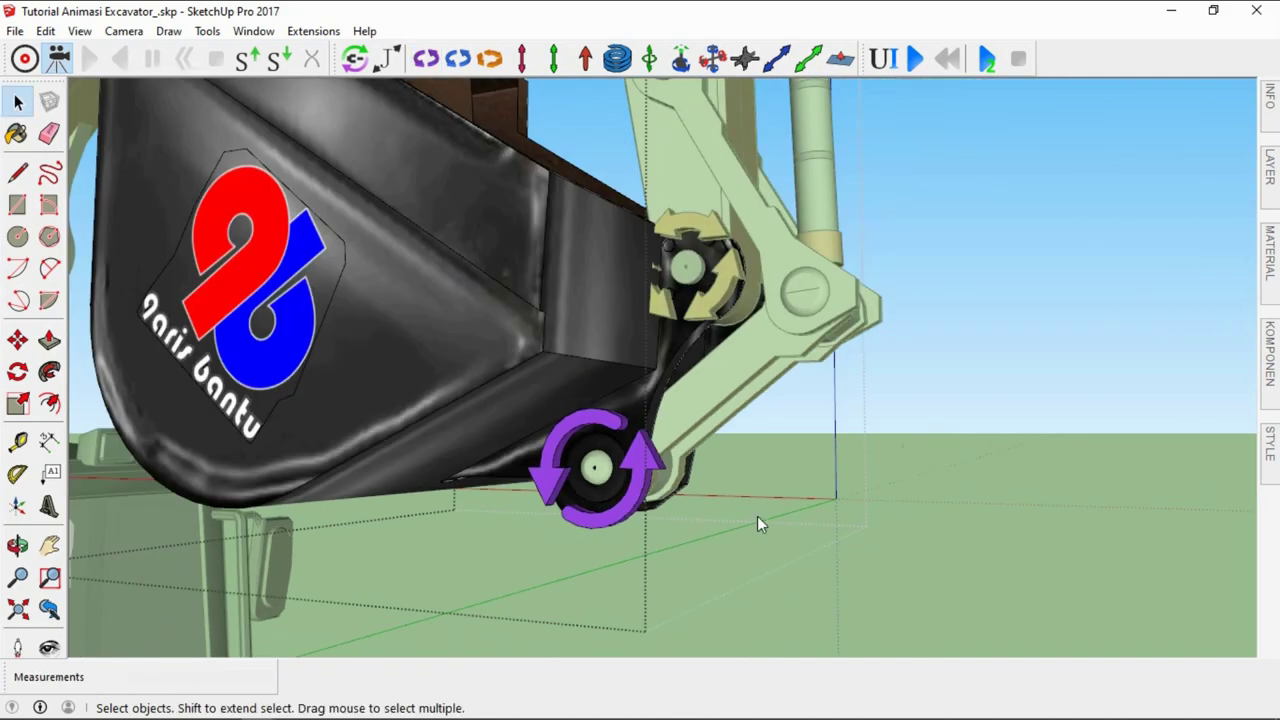
Close the bucket group
right_click(757, 516)
click(830, 526)
scroll(529, 489, down, 3)
scroll(575, 478, up, 3)
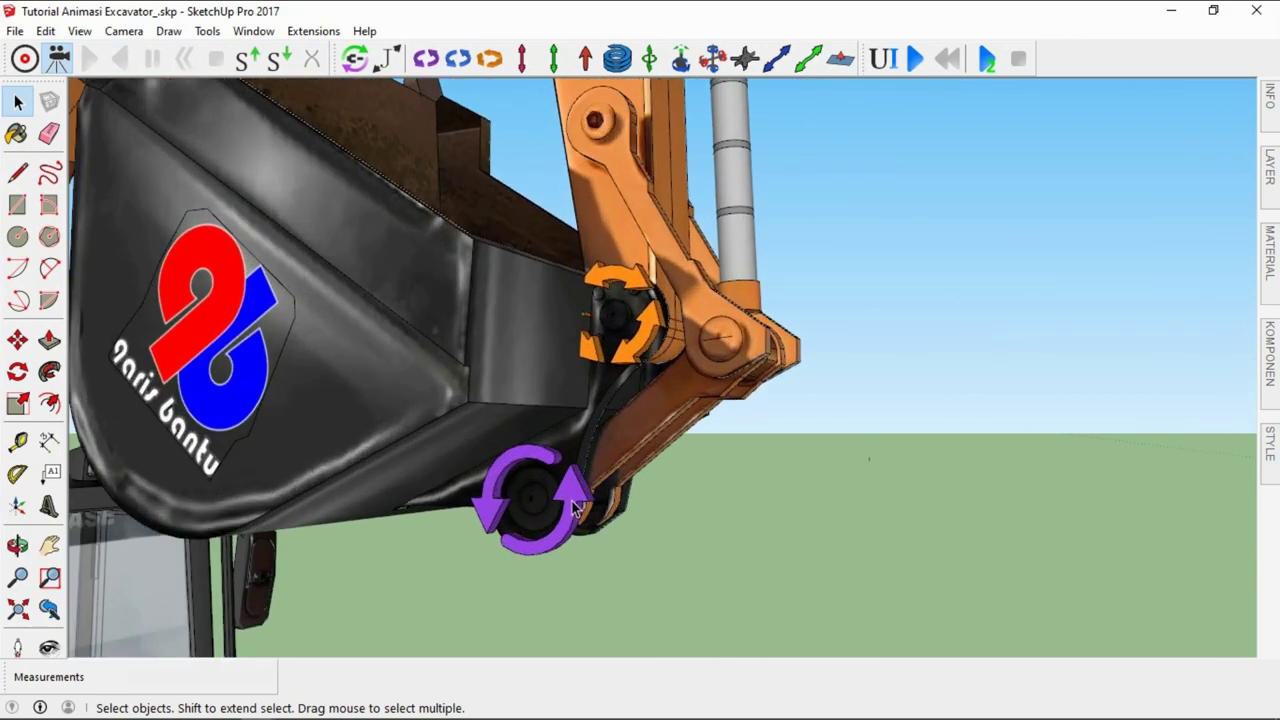
Orbit to the bucket joint and open the orange arm link group for editing
click(356, 60)
mouse_move(585, 500)
middle_down()
mouse_move(643, 429)
mouse_move(686, 414)
mouse_move(424, 404)
mouse_move(609, 434)
middle_up()
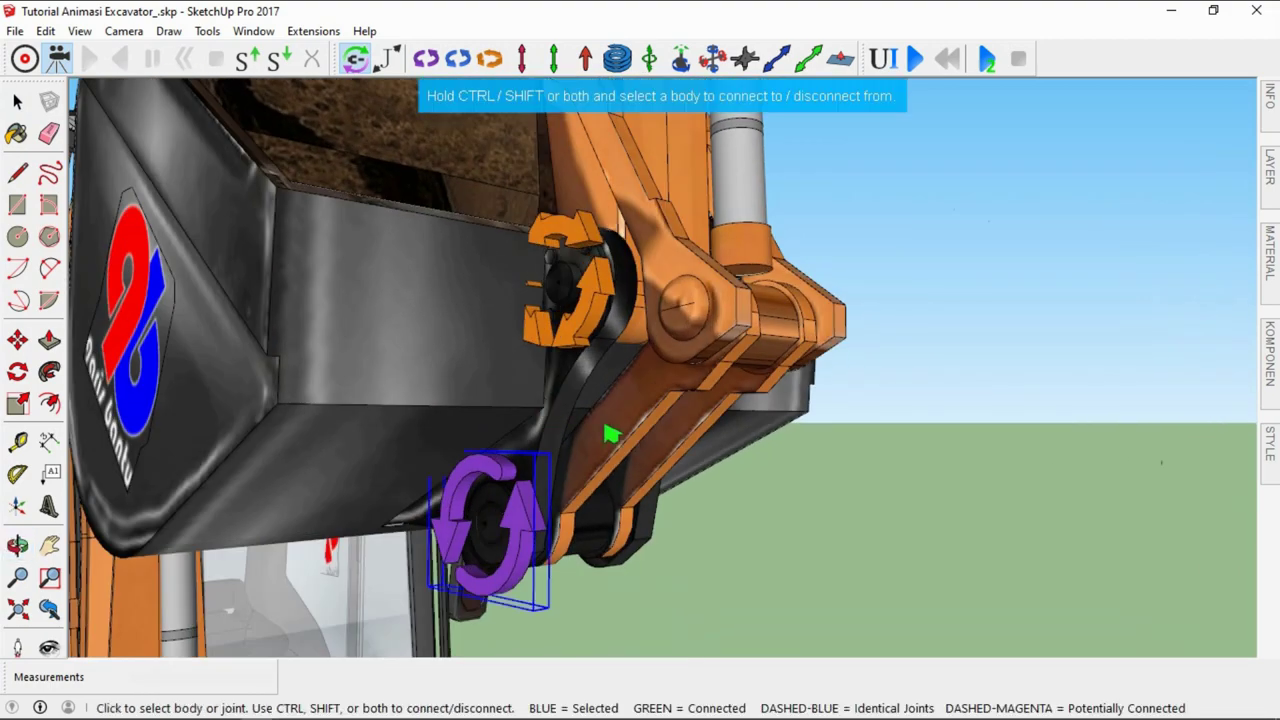
key(space)
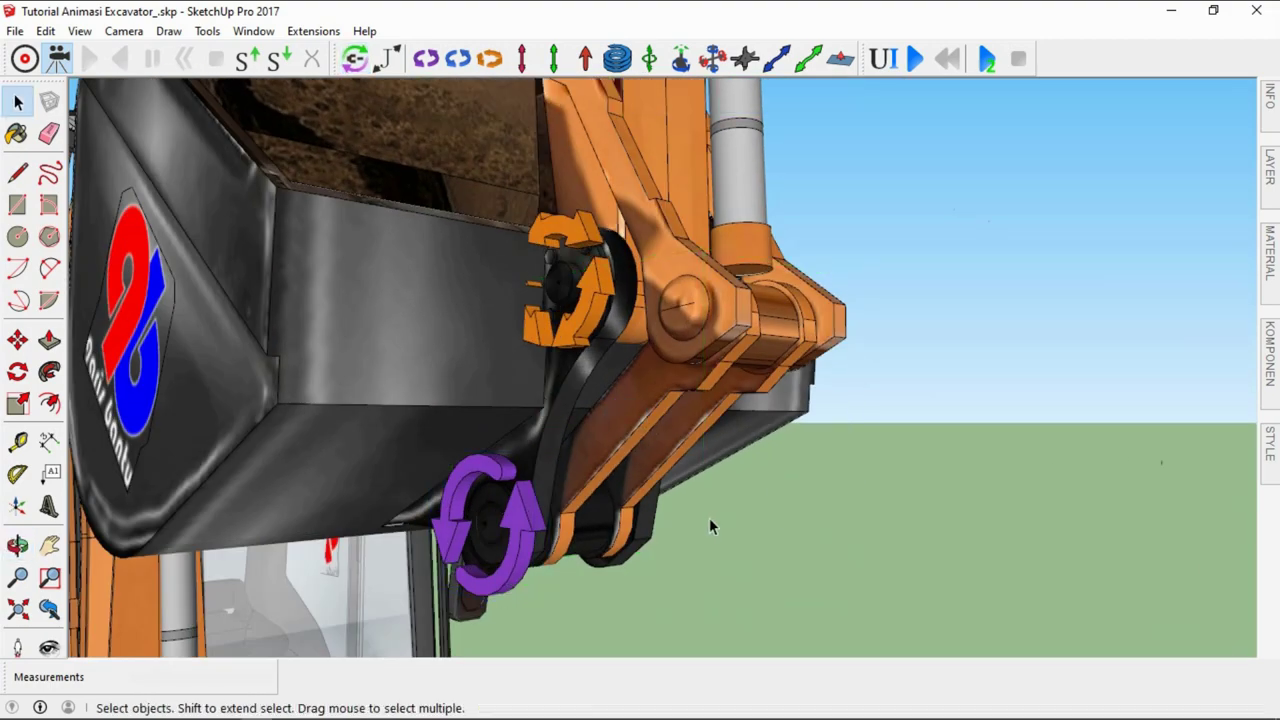
scroll(709, 518, down, 3)
click(670, 480)
scroll(670, 476, up, 2)
right_click(670, 480)
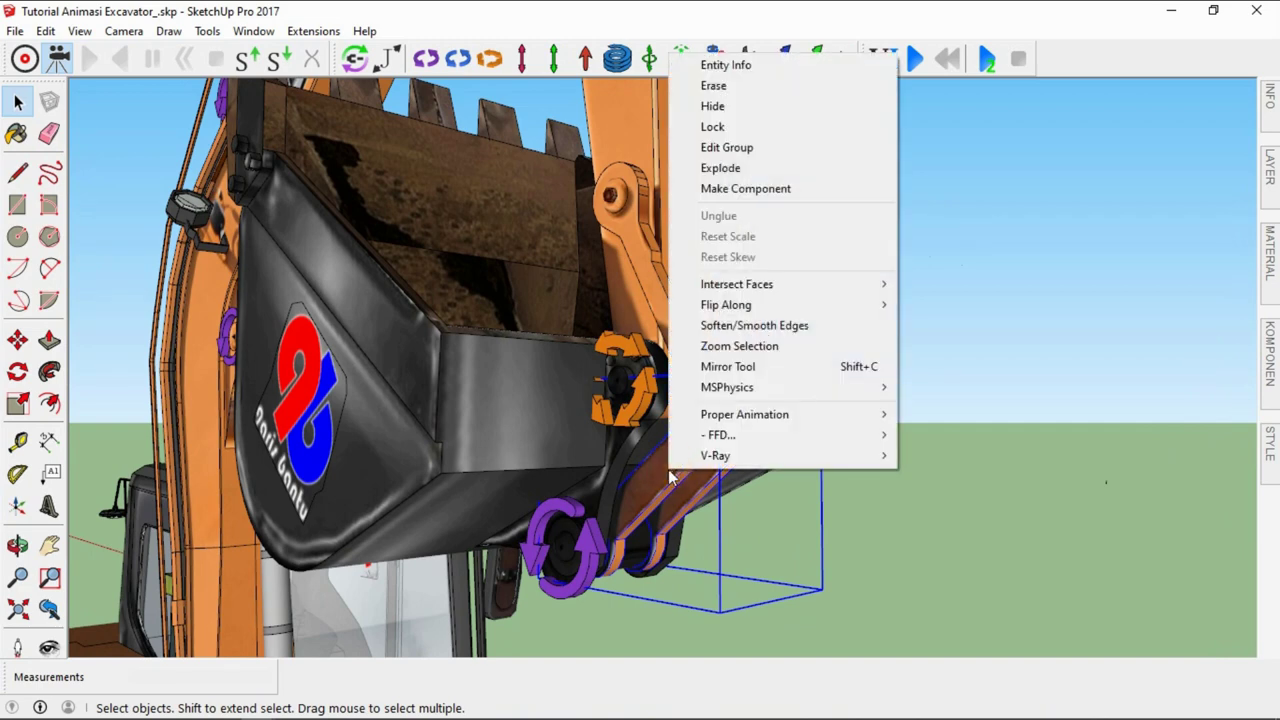
key(Escape)
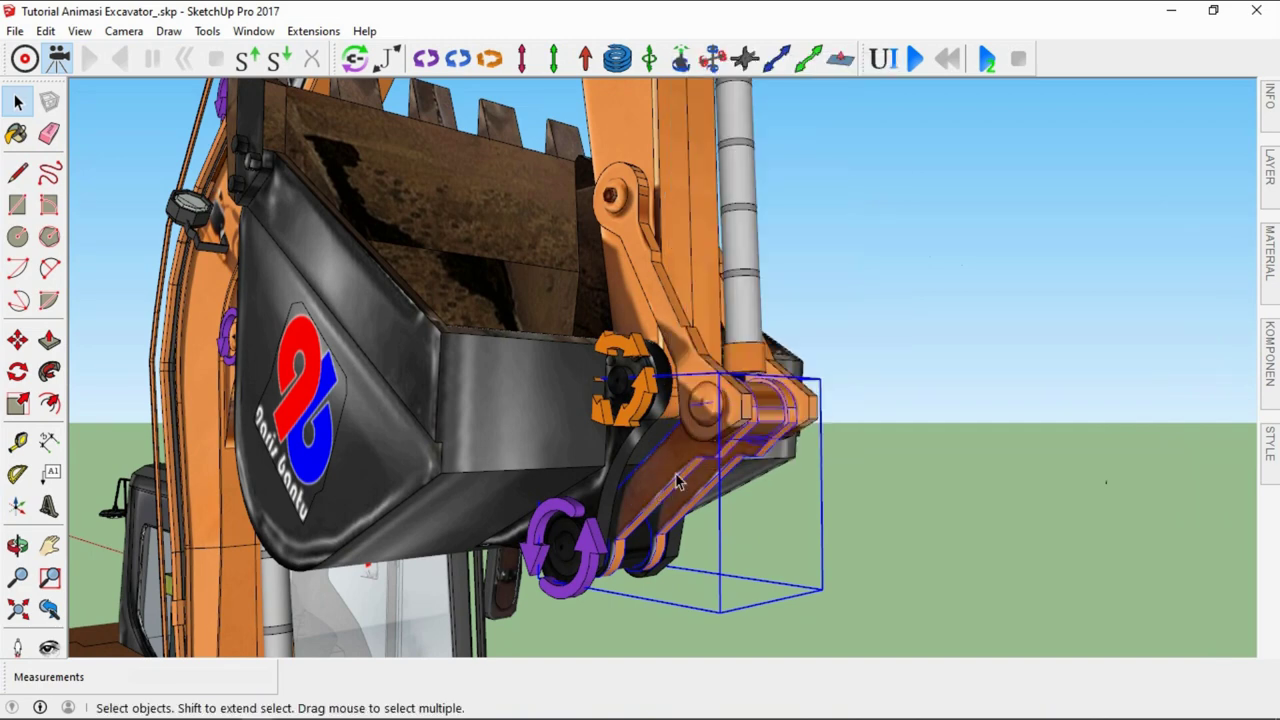
right_click(678, 482)
click(731, 149)
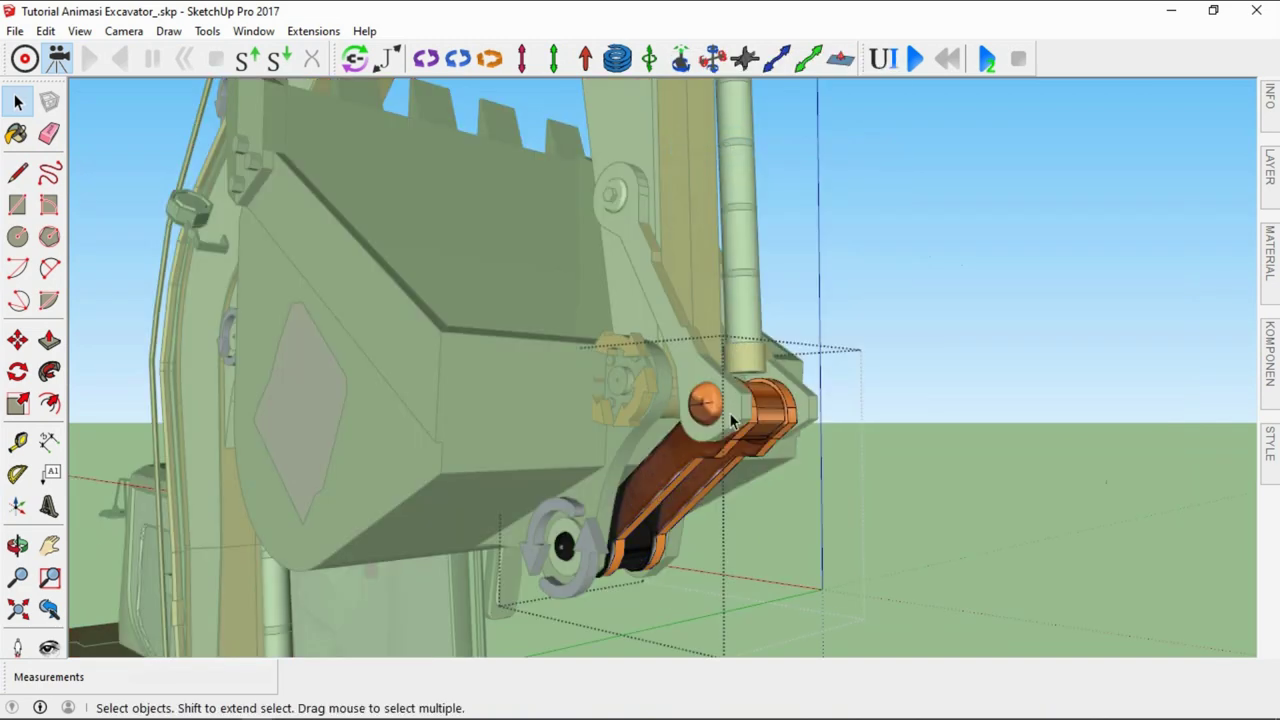
Place a hinge joint along the pivot pin where the link meets the bucket
click(426, 58)
scroll(680, 405, up, 2)
scroll(678, 390, up, 2)
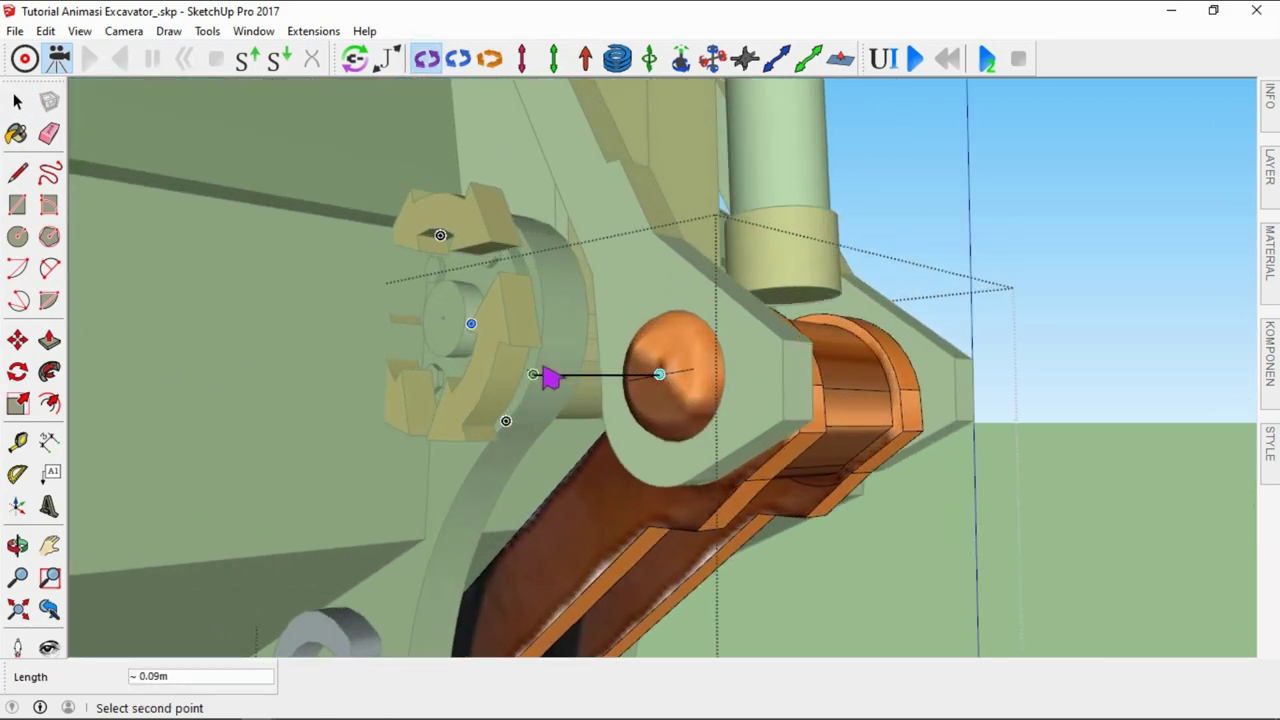
click(286, 364)
key(space)
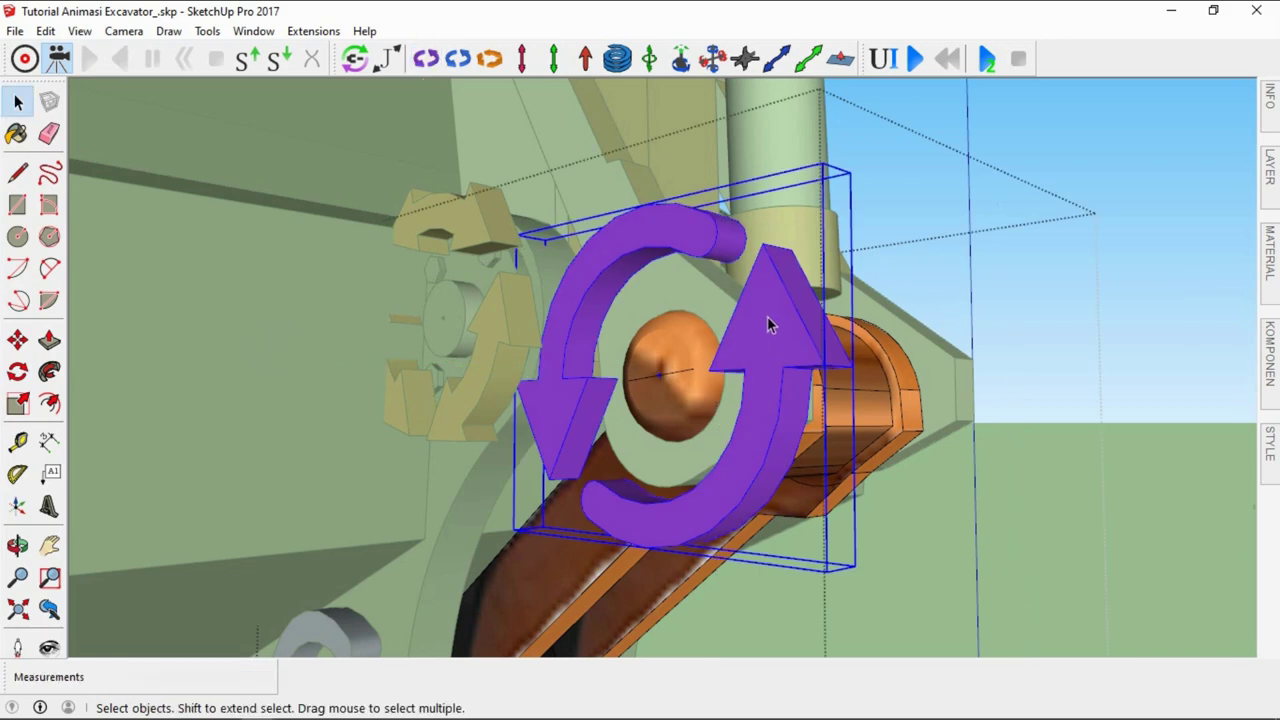
Close the arm link group after deselecting the new hinge
click(912, 265)
scroll(965, 335, down, 2)
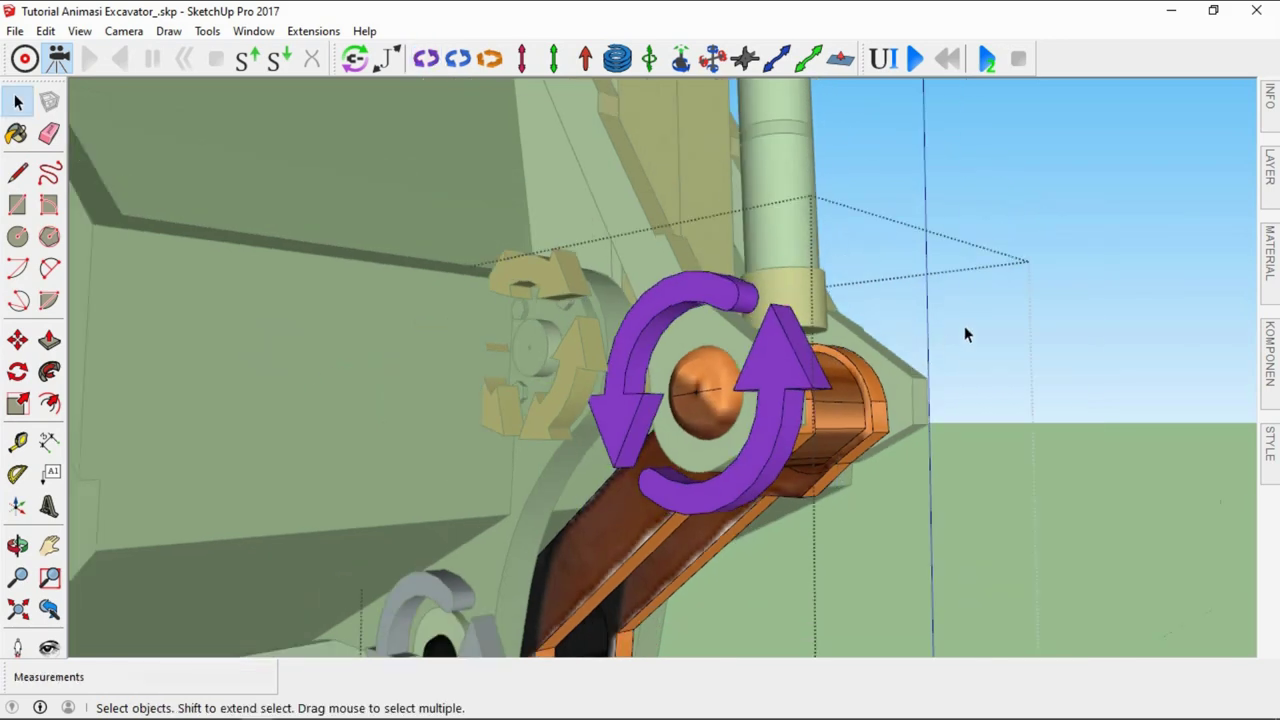
right_click(965, 335)
click(1057, 329)
scroll(705, 400, down, 2)
scroll(720, 430, down, 2)
Orbit to the bucket pivot and check the newly placed hinge joint
scroll(680, 405, down, 2)
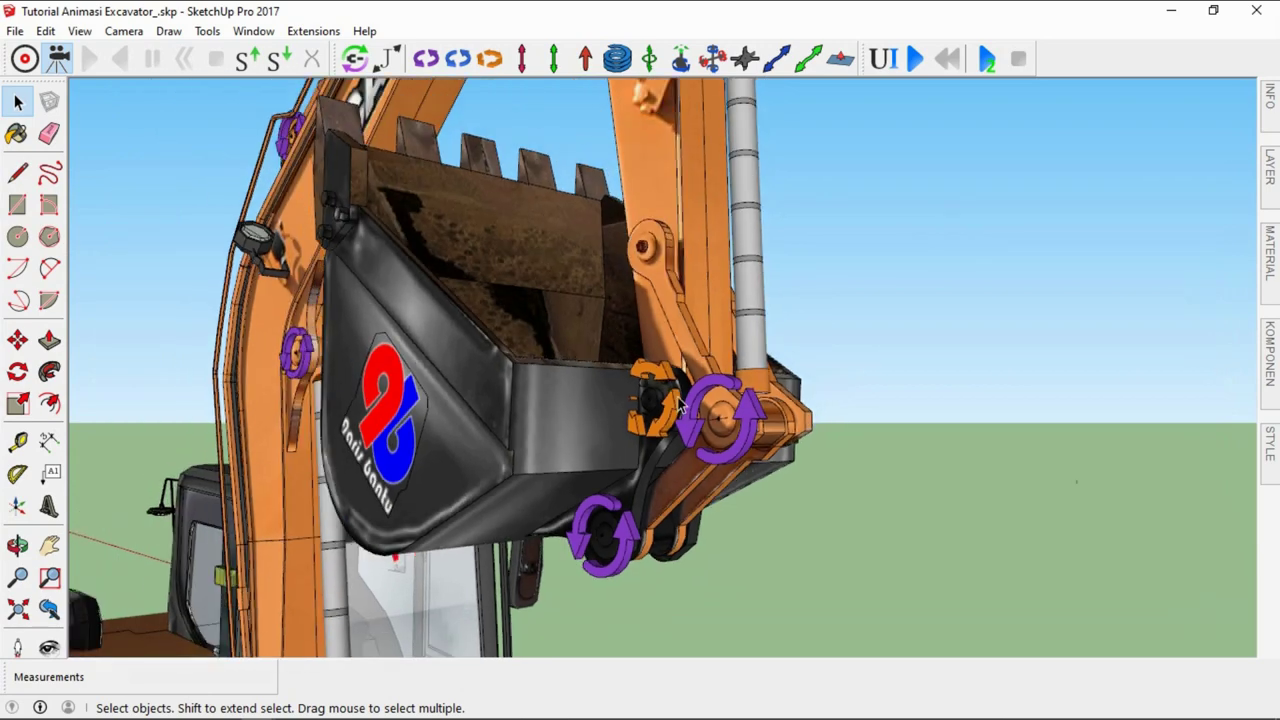
scroll(680, 405, up, 3)
scroll(815, 490, up, 2)
scroll(818, 491, up, 1)
mouse_move(818, 491)
middle_down()
mouse_move(770, 465)
mouse_move(812, 440)
middle_up()
click(812, 442)
click(955, 333)
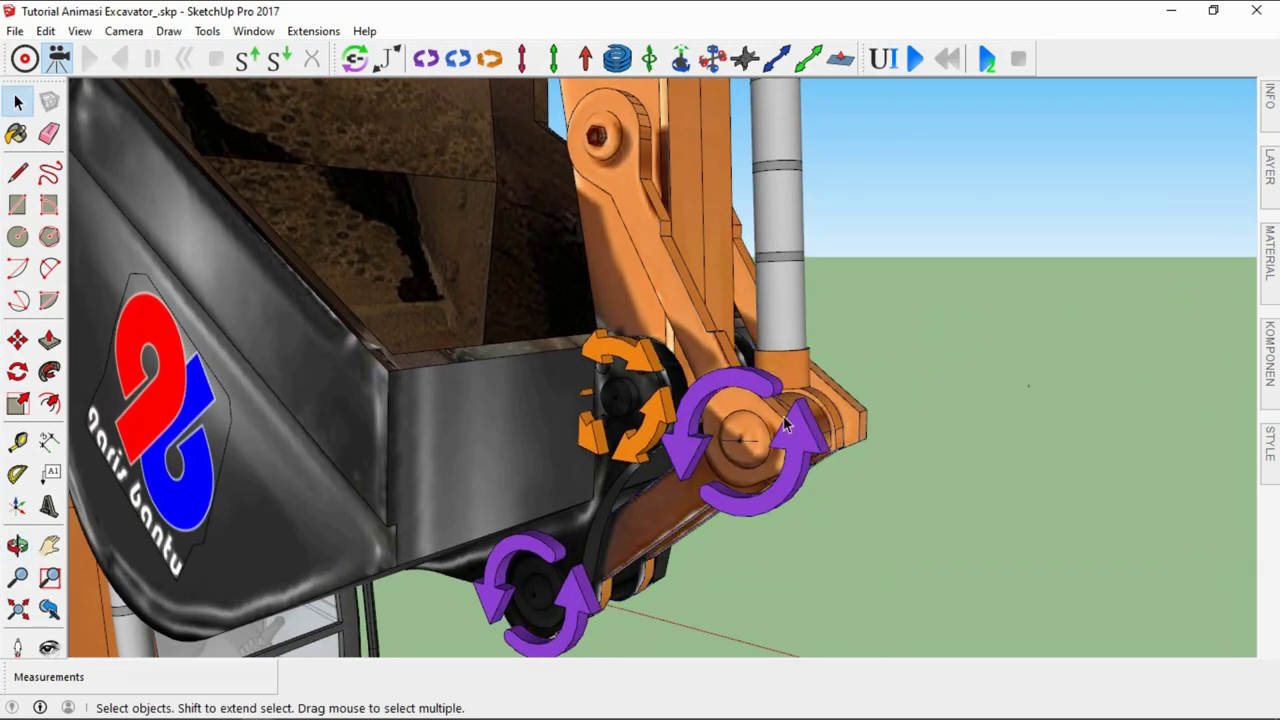
Link the pivot hinge to the orange arm body with the Joint Connection Tool
click(356, 60)
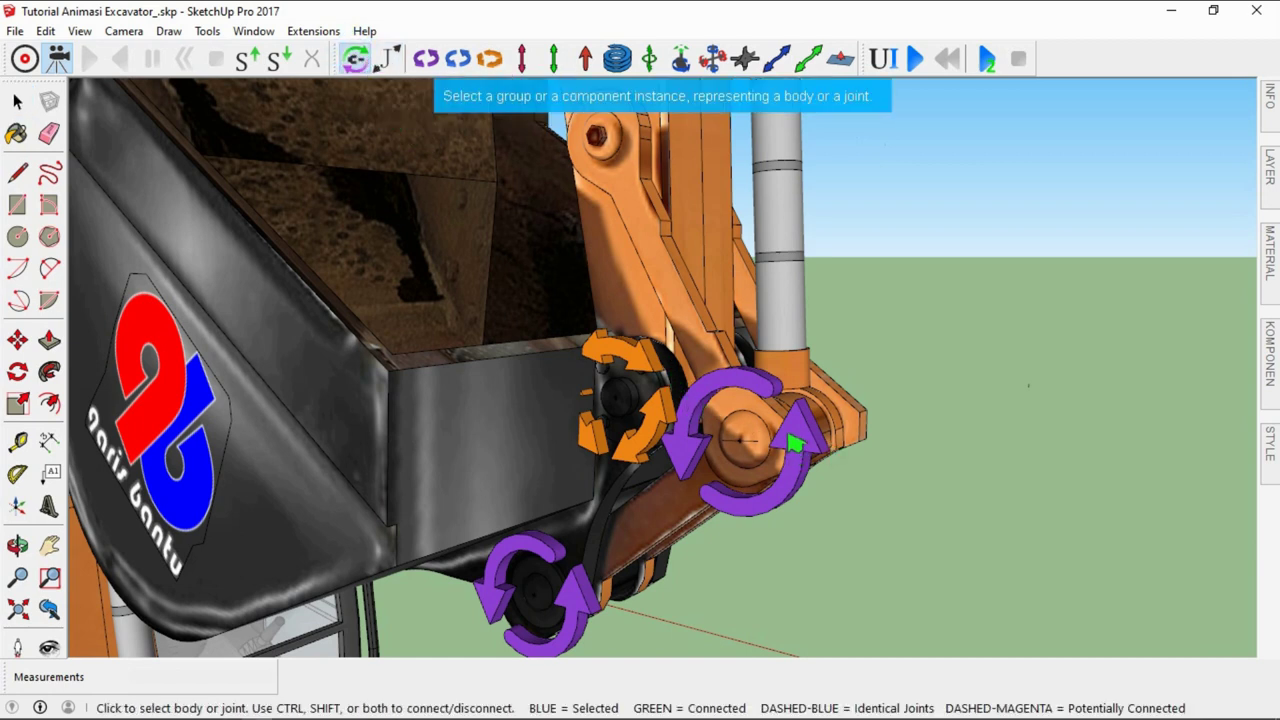
click(793, 443)
scroll(791, 441, down, 1)
scroll(790, 445, down, 2)
scroll(788, 480, down, 1)
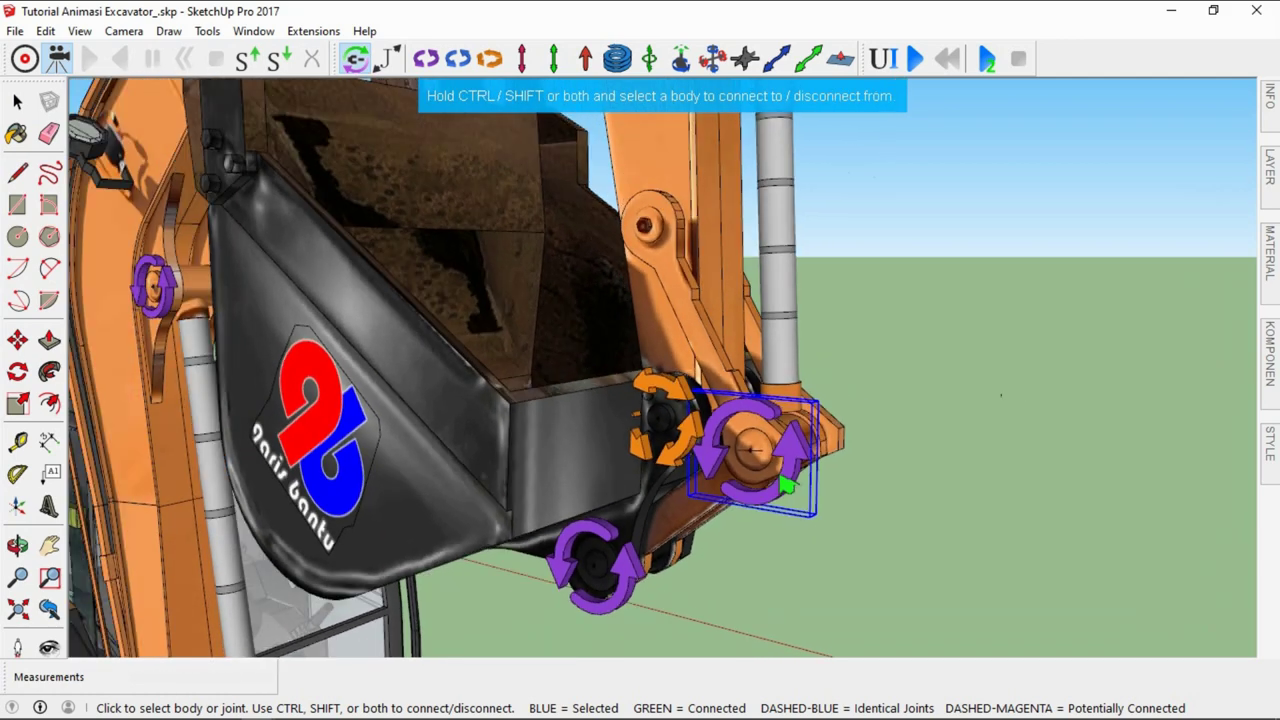
scroll(716, 348, up, 2)
ctrl+click(707, 352)
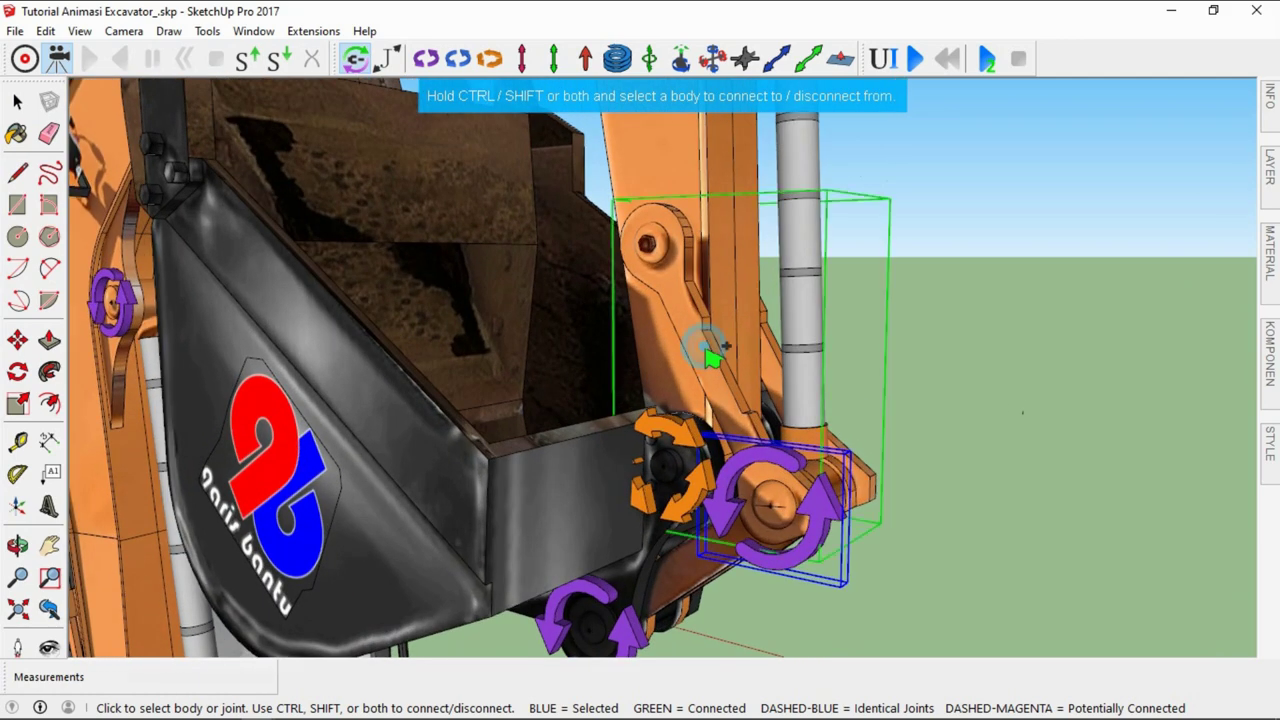
key(space)
scroll(922, 384, down, 2)
scroll(711, 368, up, 4)
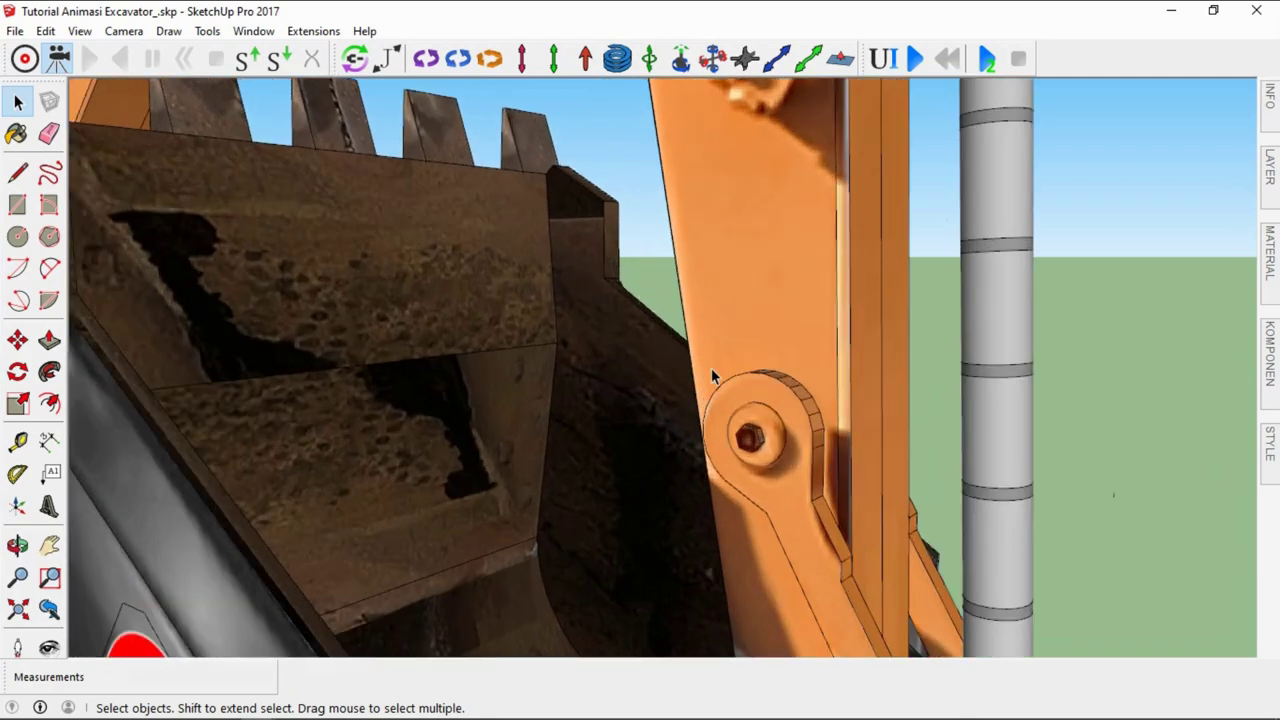
Open the upper orange link group for editing
scroll(750, 390, down, 2)
click(757, 400)
scroll(741, 373, down, 1)
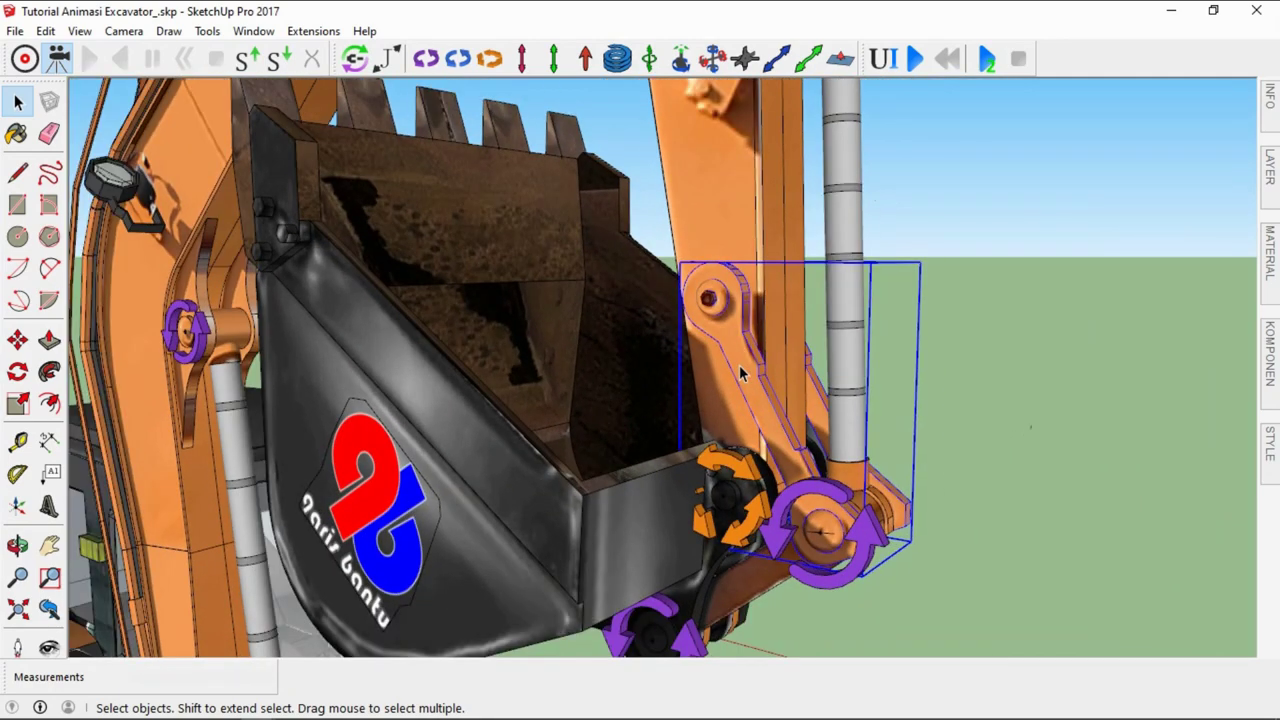
right_click(743, 372)
click(786, 397)
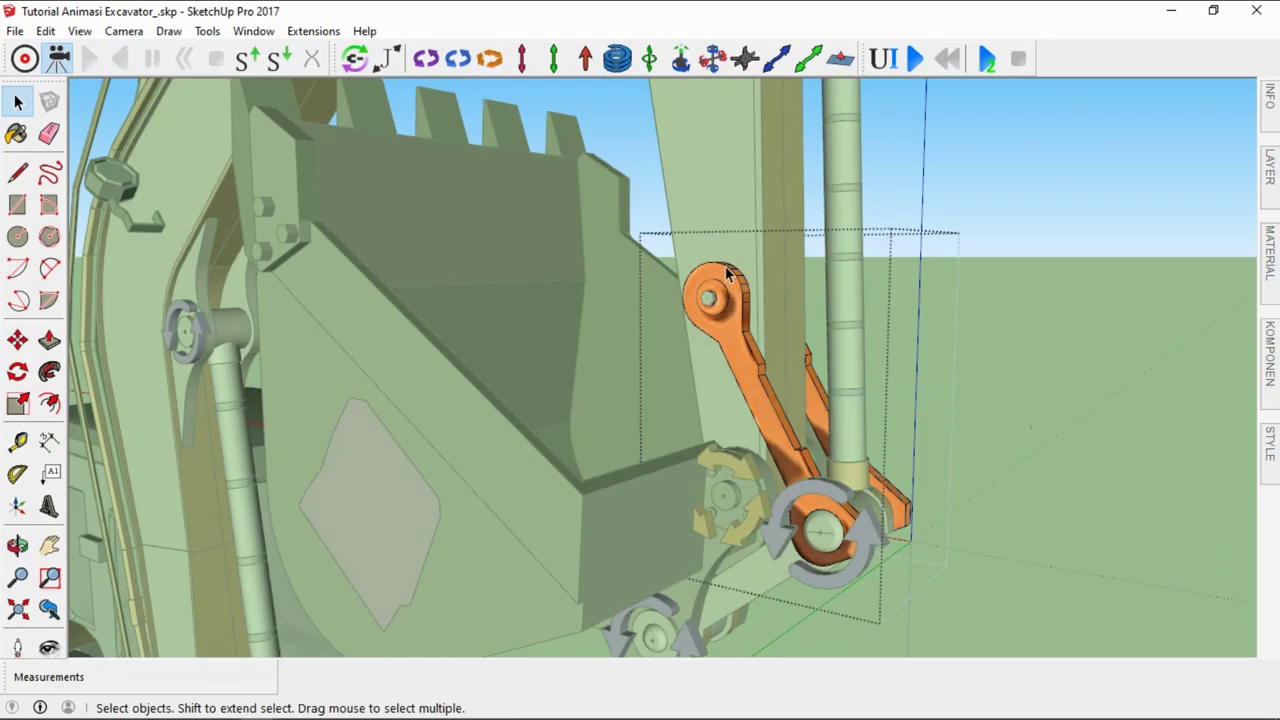
scroll(771, 297, up, 2)
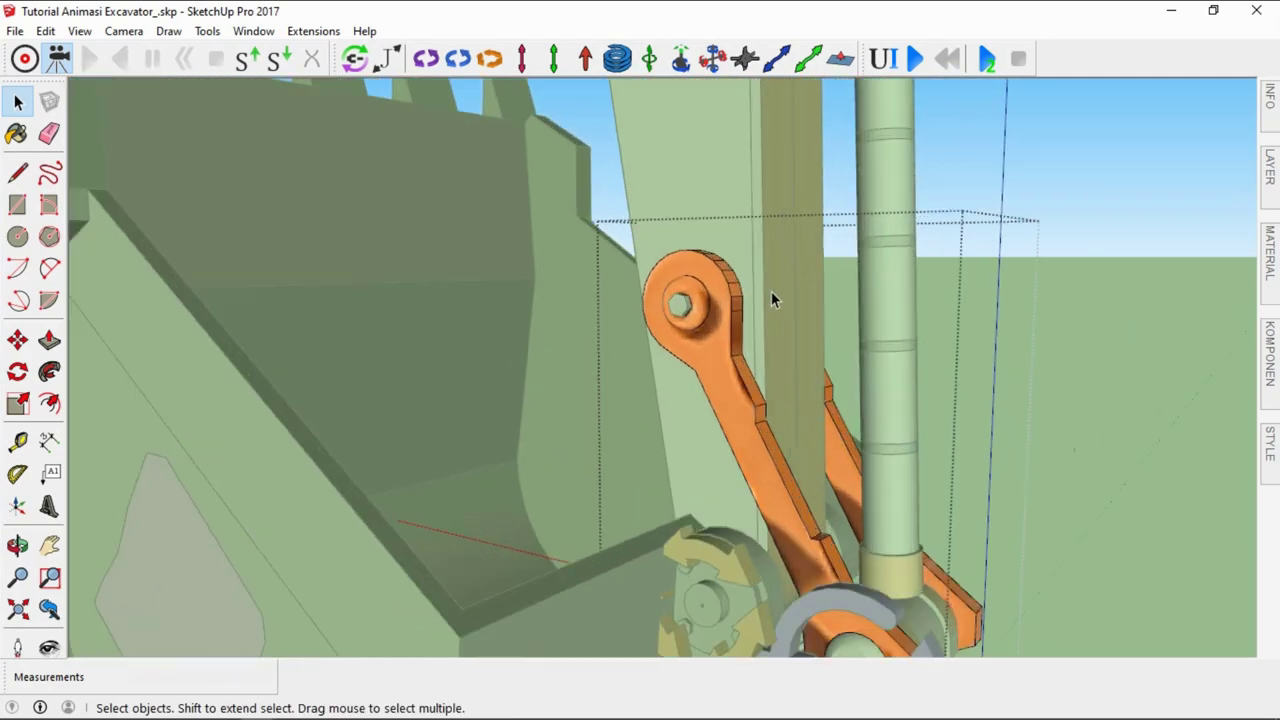
Place a hinge joint through the link's top bolt centre
click(426, 62)
scroll(675, 314, up, 2)
scroll(677, 318, up, 2)
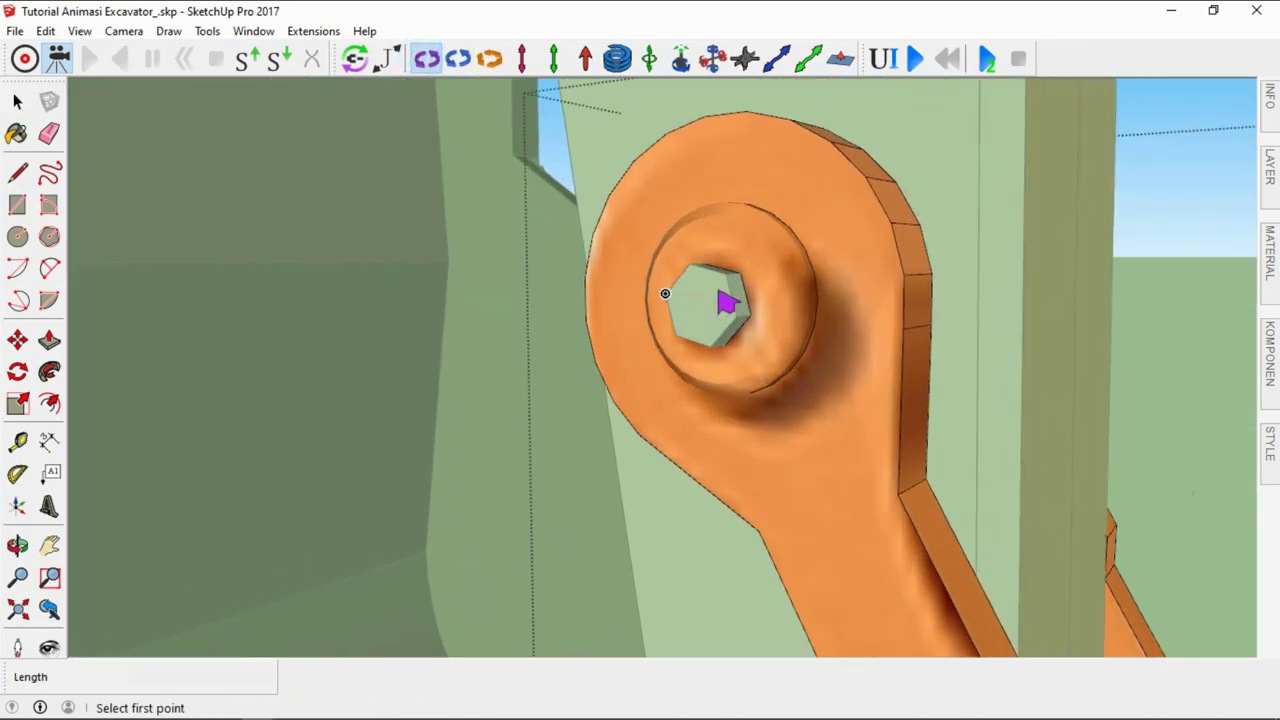
click(701, 306)
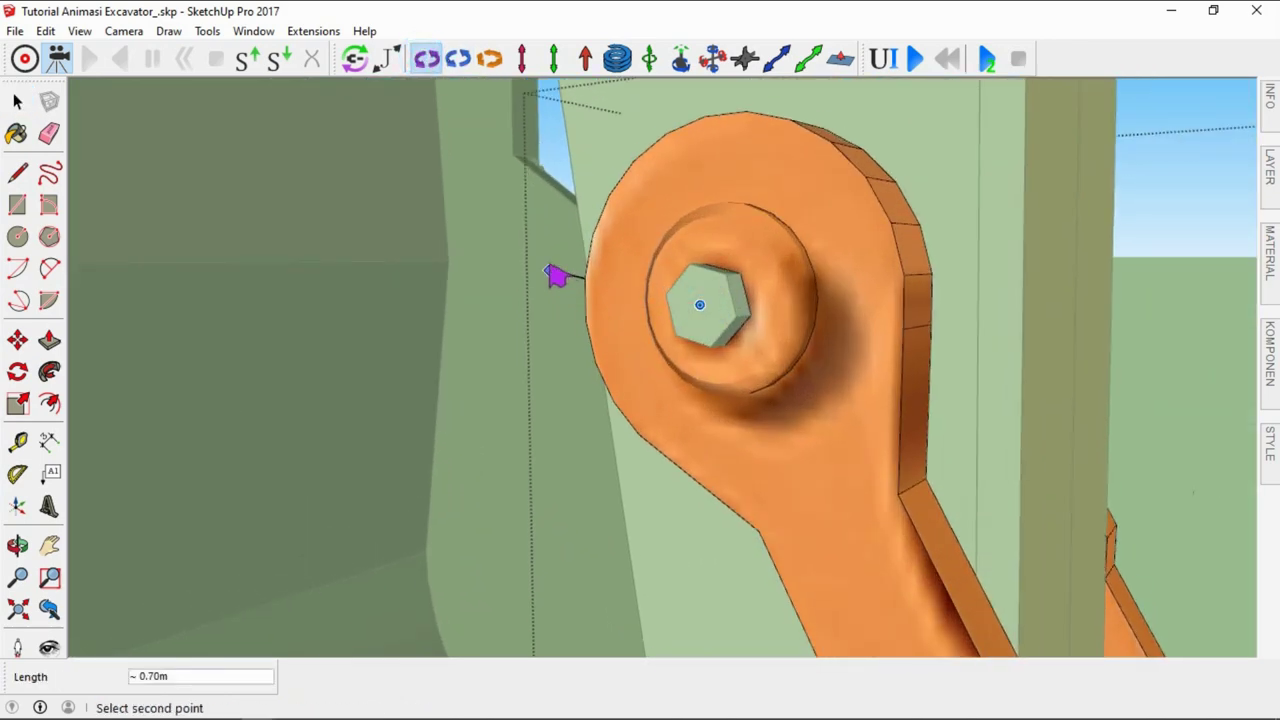
click(388, 337)
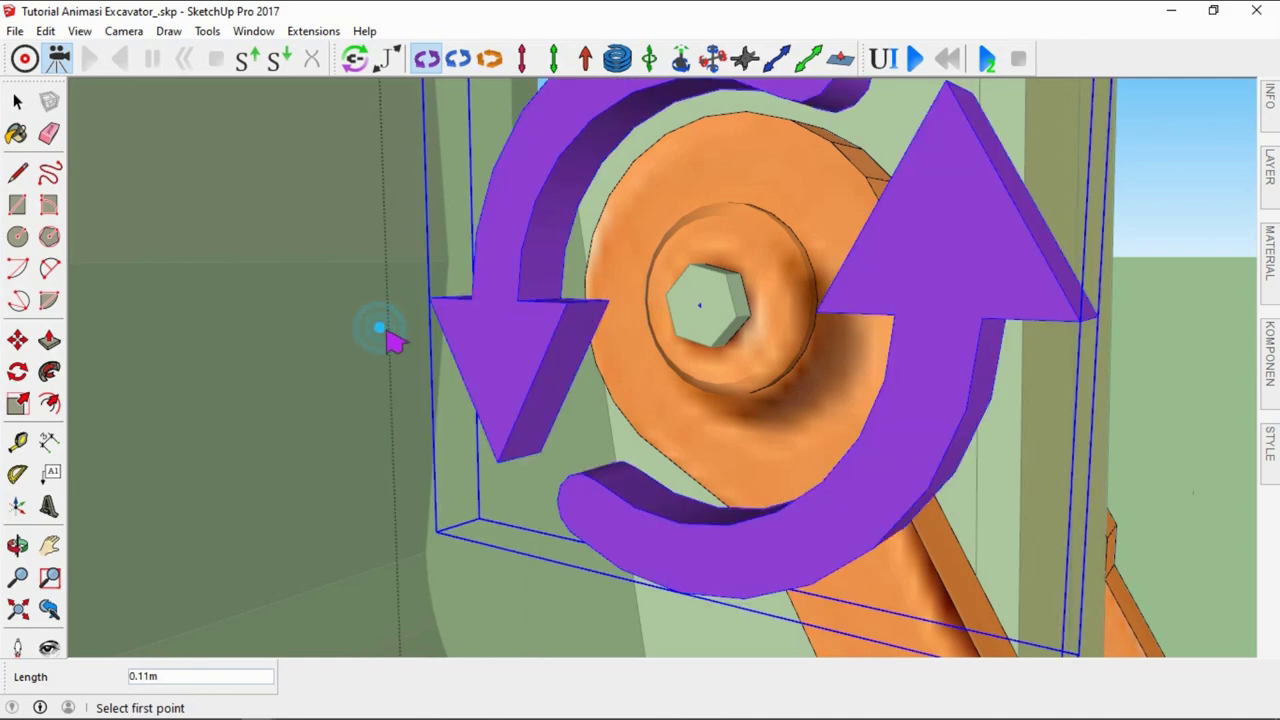
key(space)
Close the upper link group
scroll(605, 375, down, 3)
scroll(613, 380, down, 3)
right_click(955, 350)
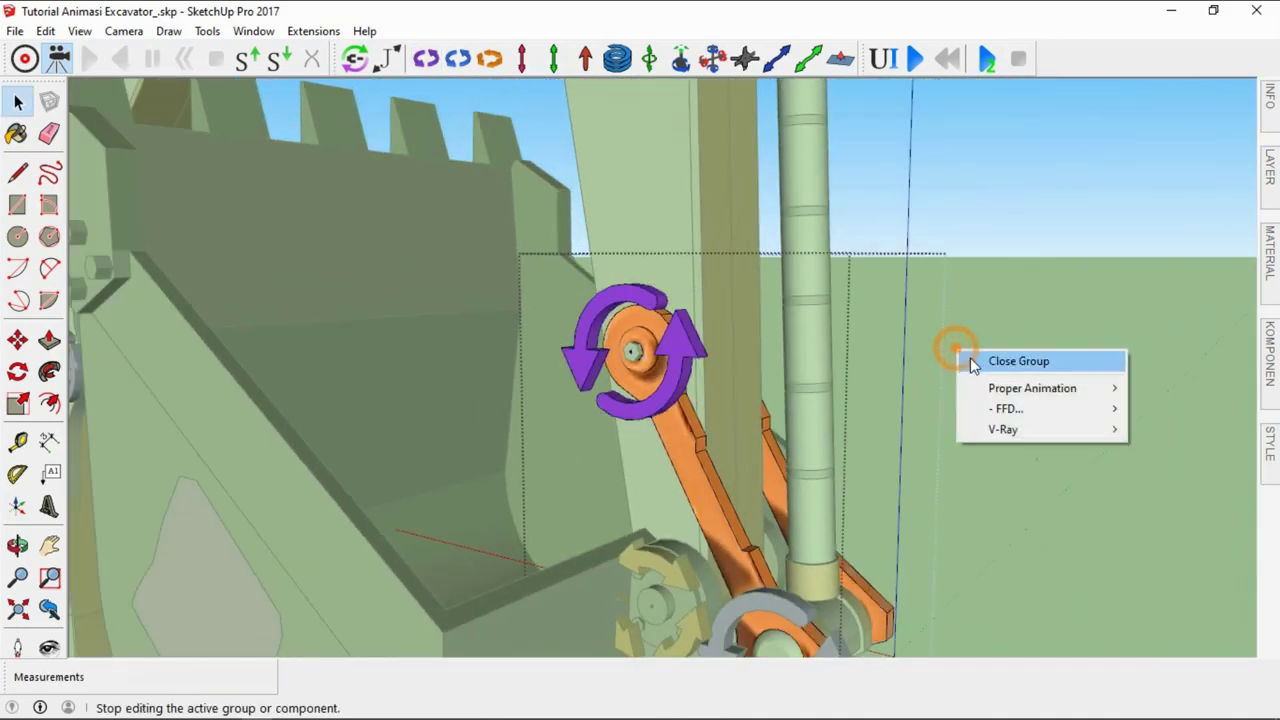
click(990, 360)
scroll(600, 370, up, 1)
scroll(618, 400, down, 2)
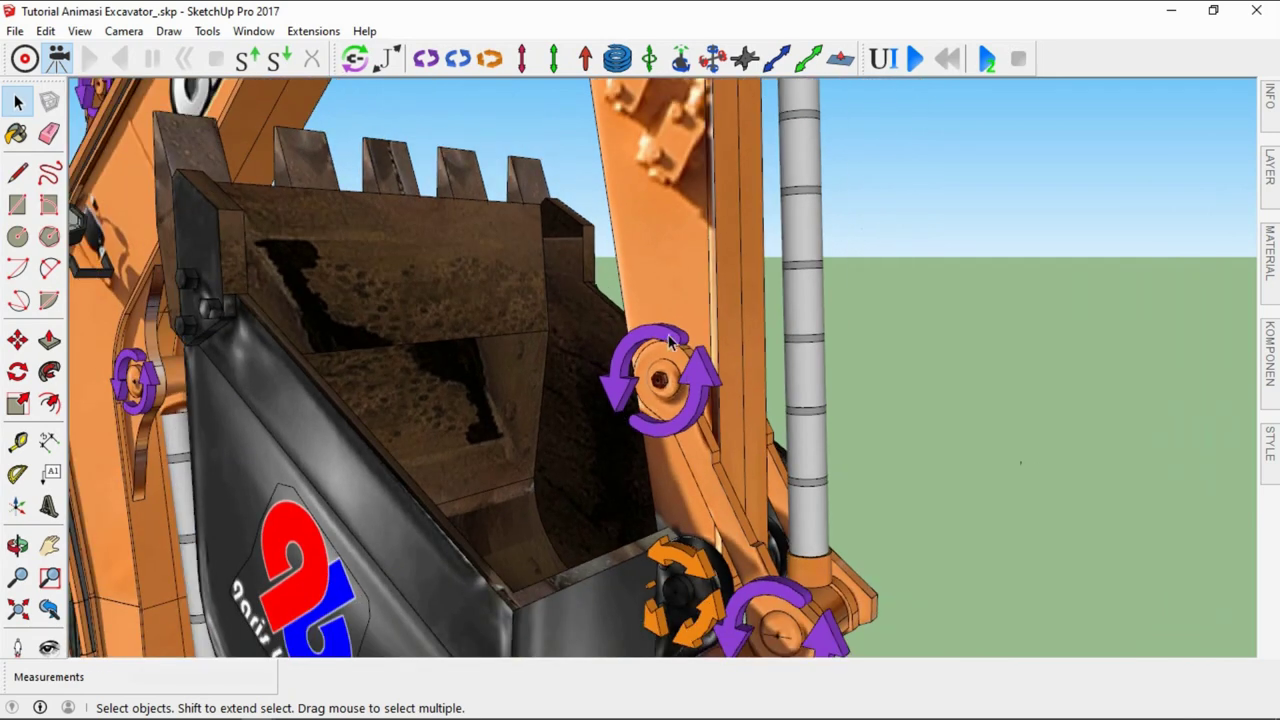
Connect the new upper hinge to the orange arm body
click(354, 59)
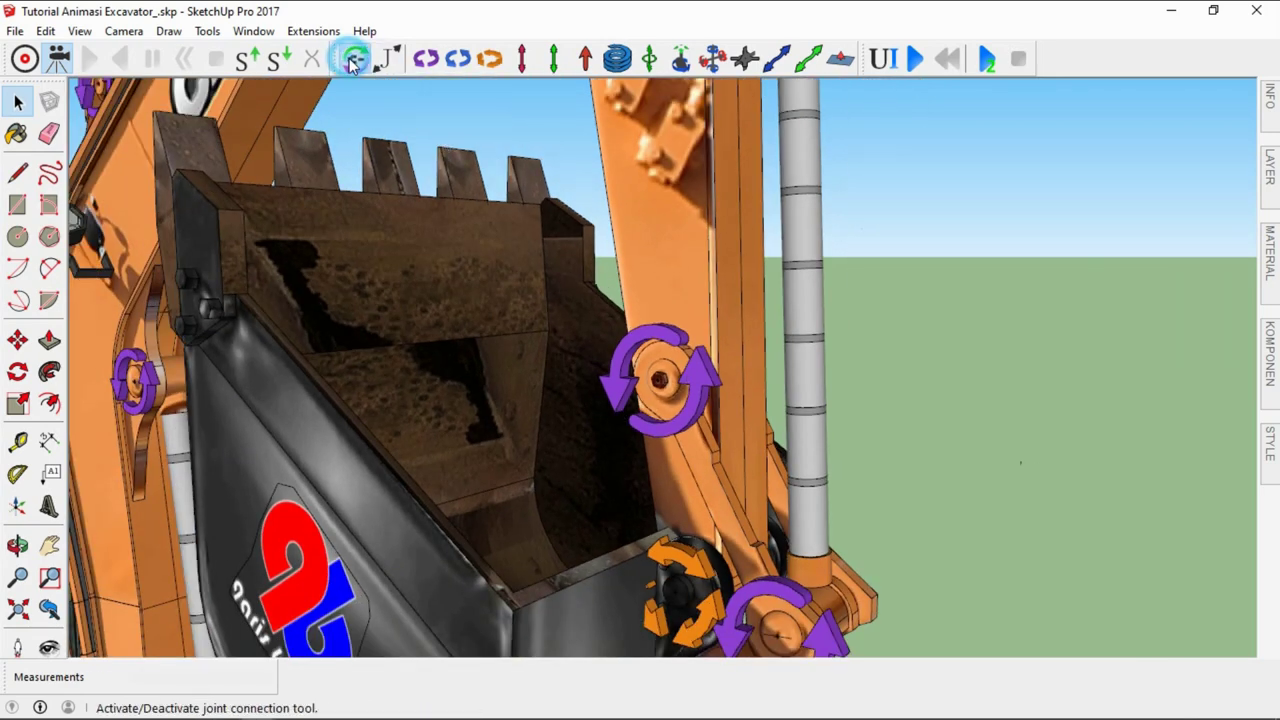
click(683, 346)
scroll(685, 340, down, 3)
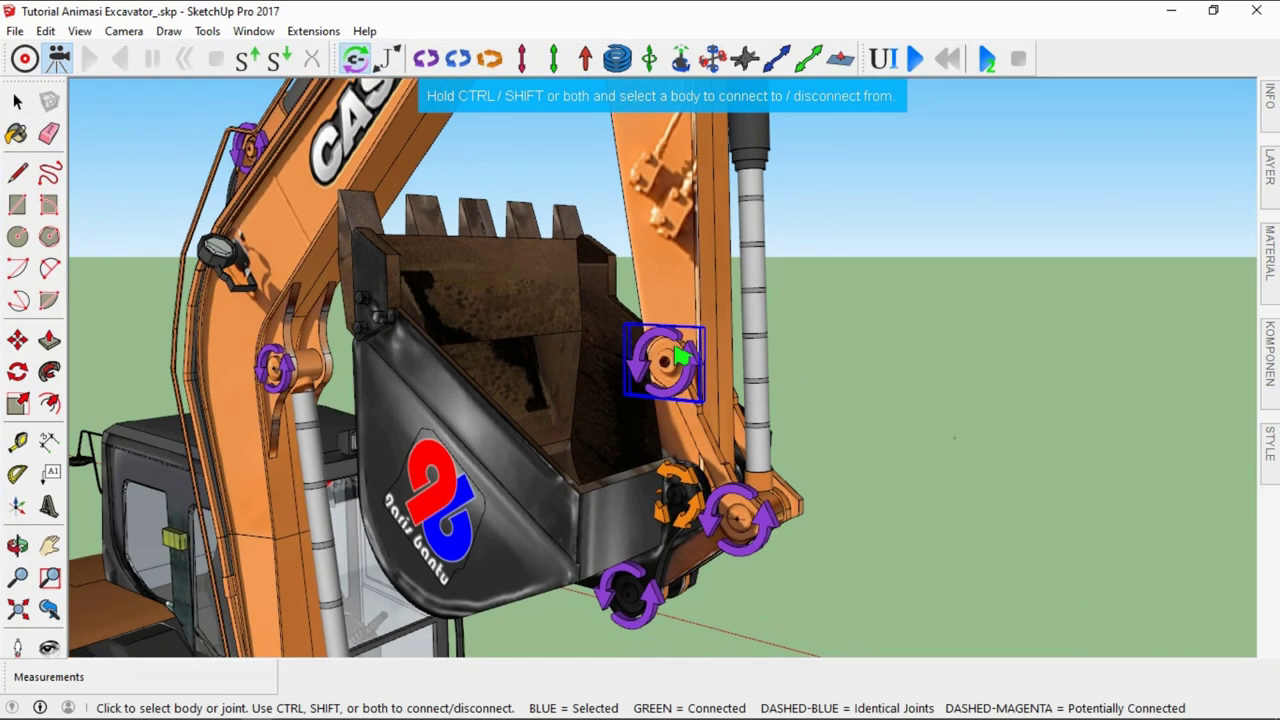
ctrl+click(683, 306)
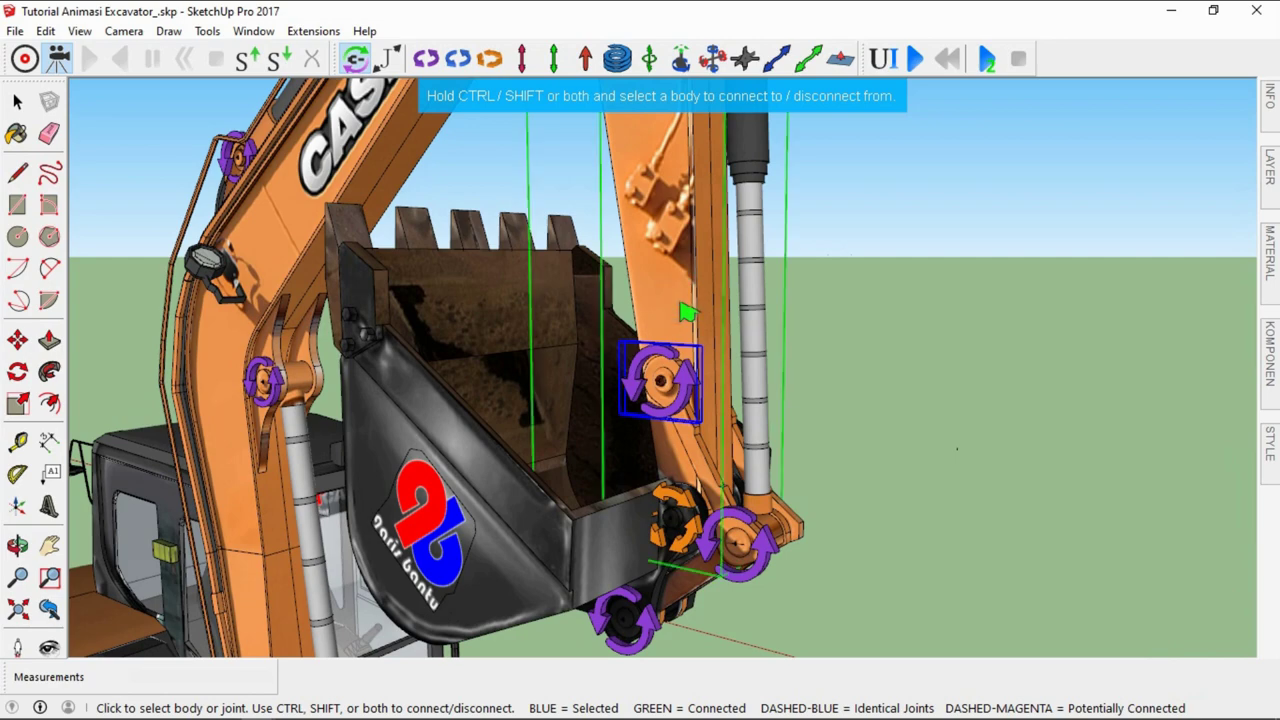
key(space)
scroll(687, 432, down, 2)
scroll(687, 432, down, 2)
scroll(687, 432, down, 2)
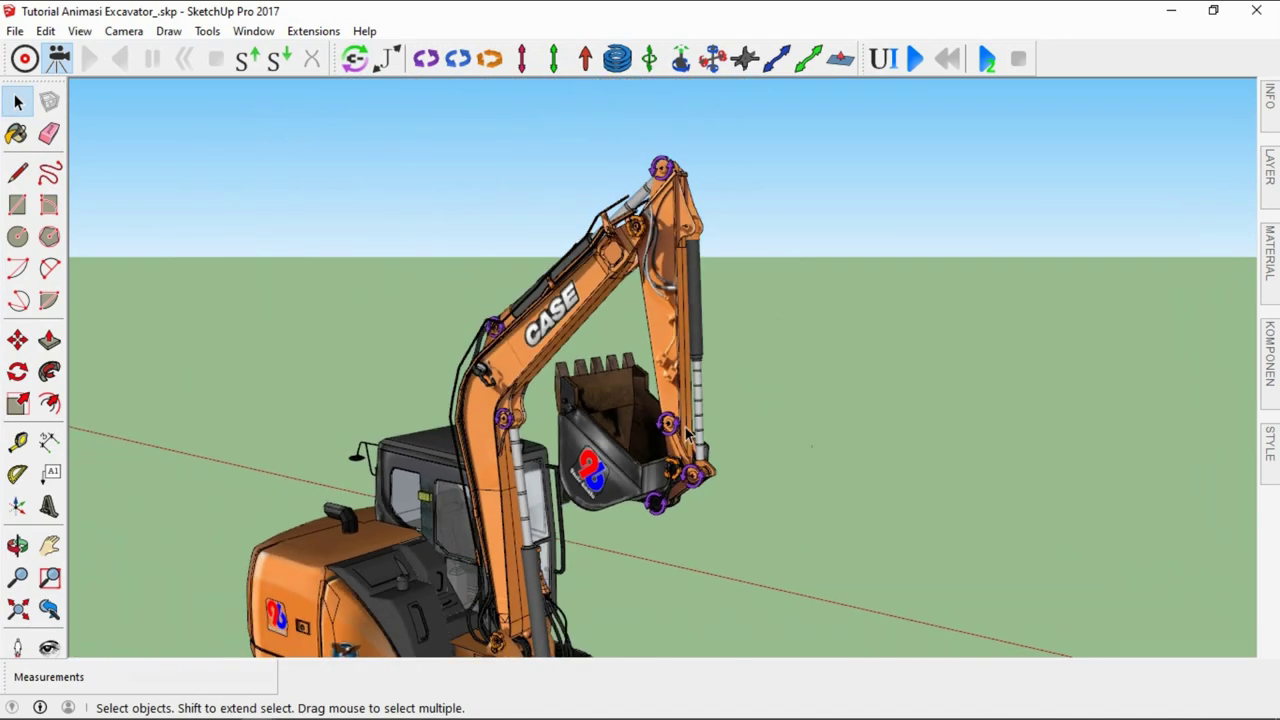
scroll(729, 529, up, 3)
Select the bucket cylinder's piston rod and barrel together
scroll(731, 497, up, 3)
middle_drag(731, 497, 620, 453)
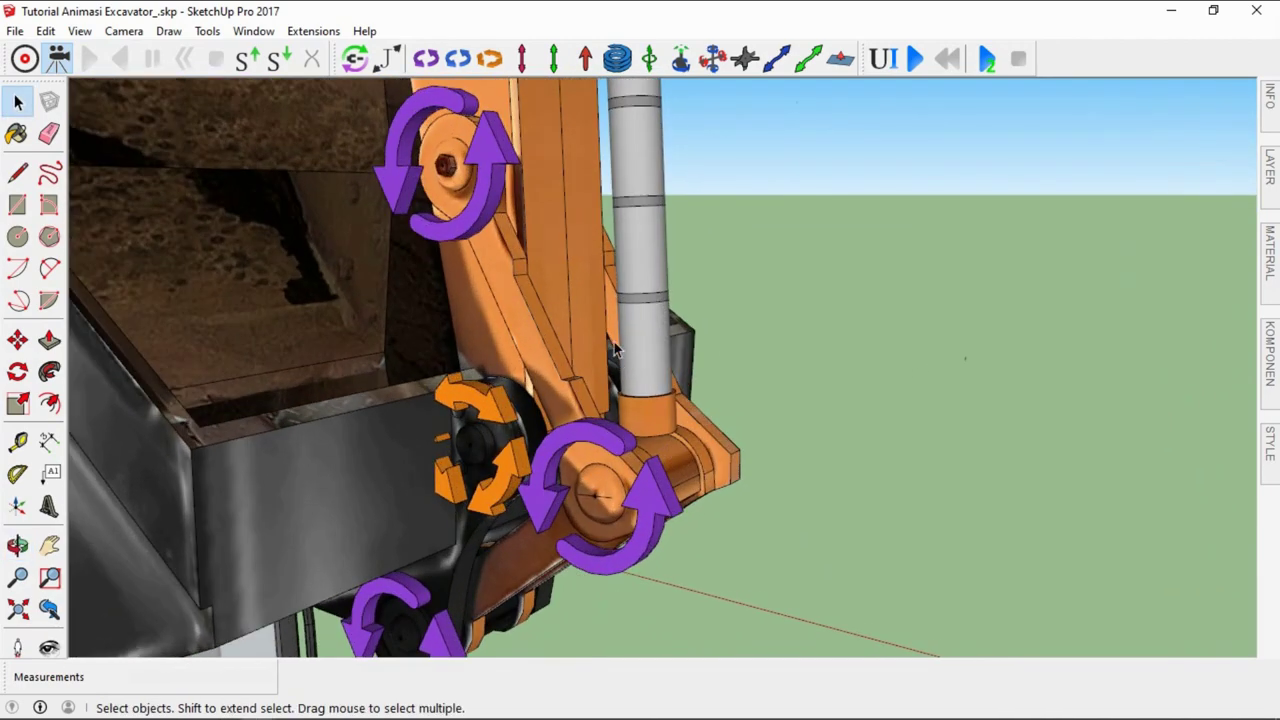
click(645, 342)
scroll(678, 492, down, 2)
middle_drag(679, 447, 535, 454)
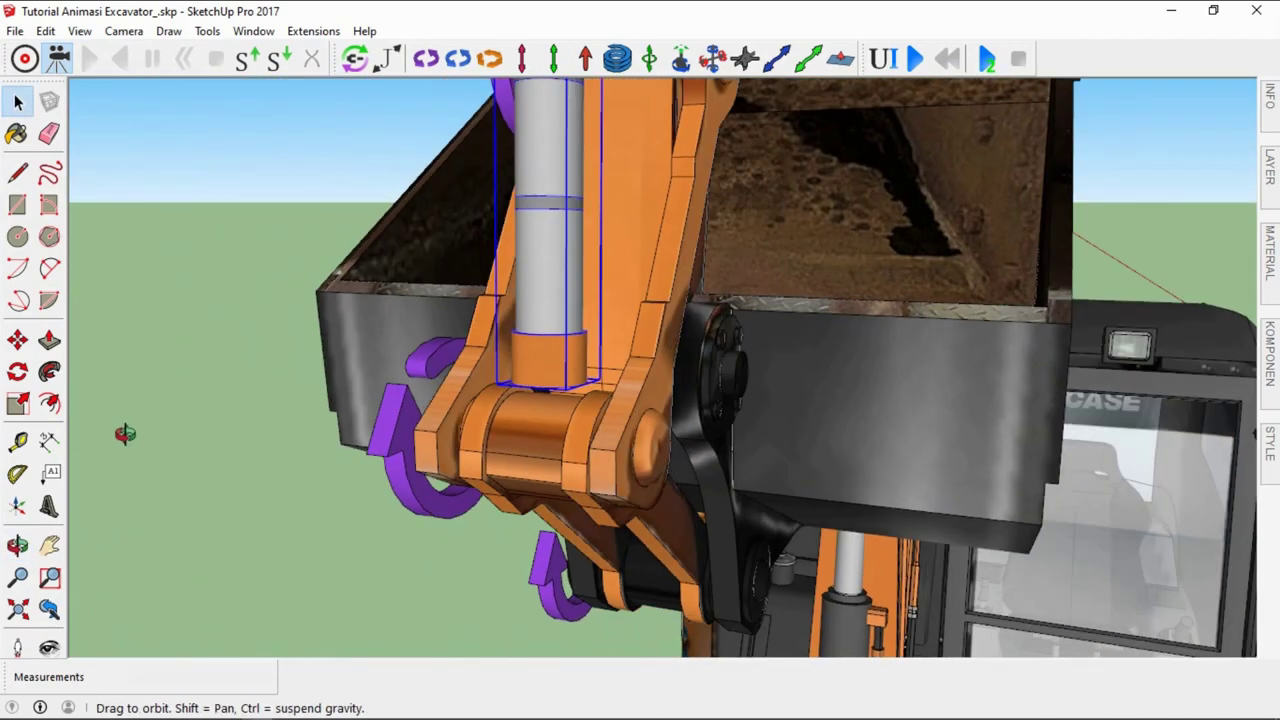
scroll(612, 537, down, 3)
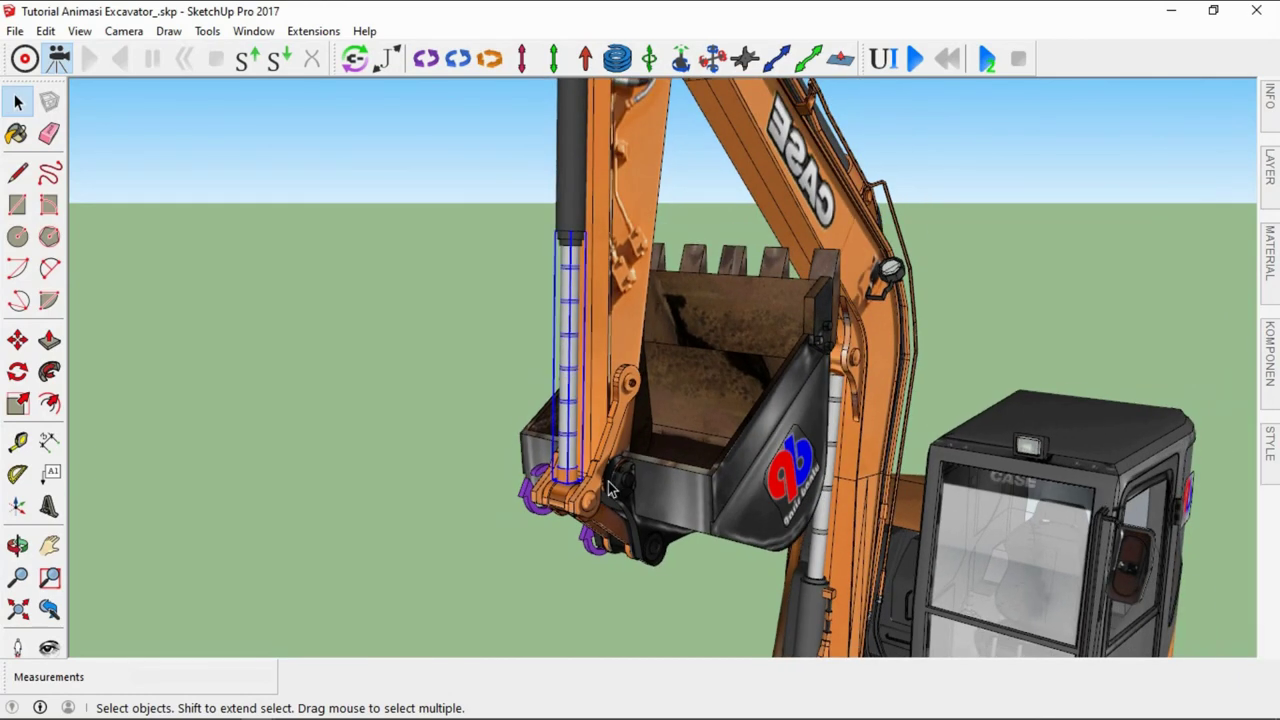
middle_drag(612, 485, 605, 505)
click(569, 352)
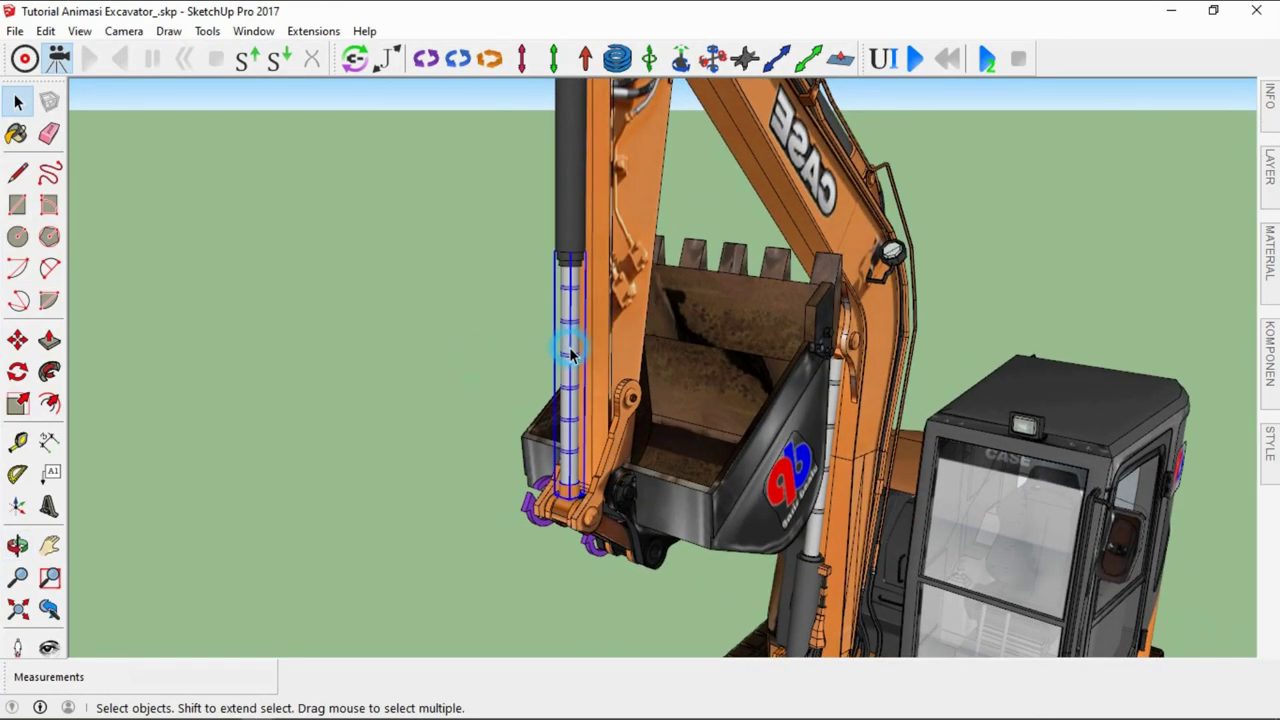
shift+click(584, 232)
Move the cylinder 2 m out beside the excavator along the green axis
key(m)
click(560, 255)
text(2)
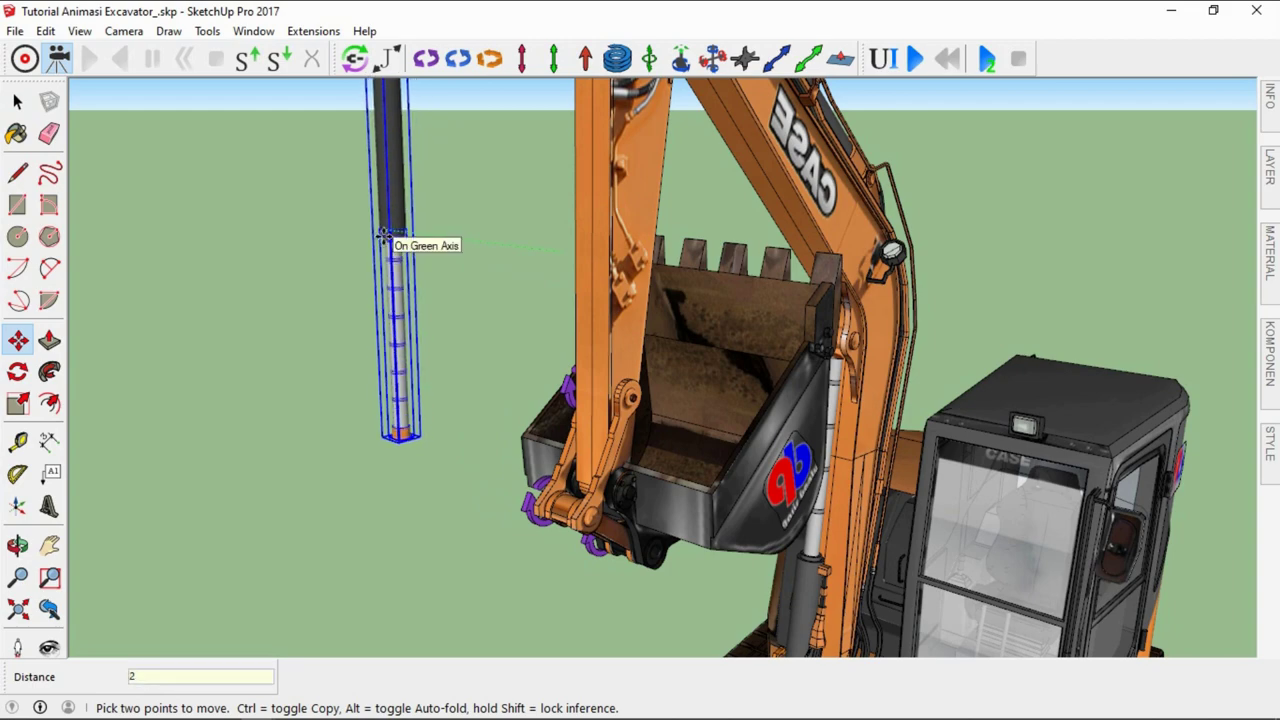
click(380, 237)
key(space)
Orbit to see the whole excavator, abandoning a trial move of the cylinder
middle_drag(586, 303, 645, 103)
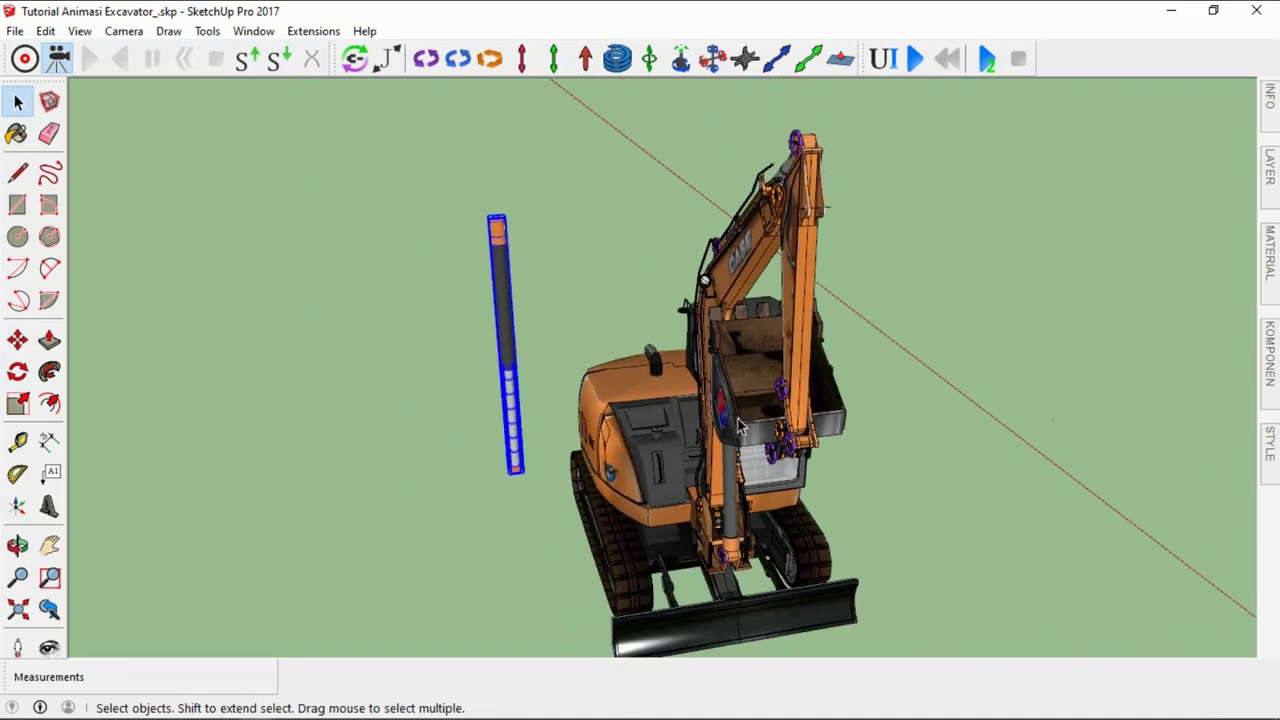
middle_drag(802, 396, 300, 380)
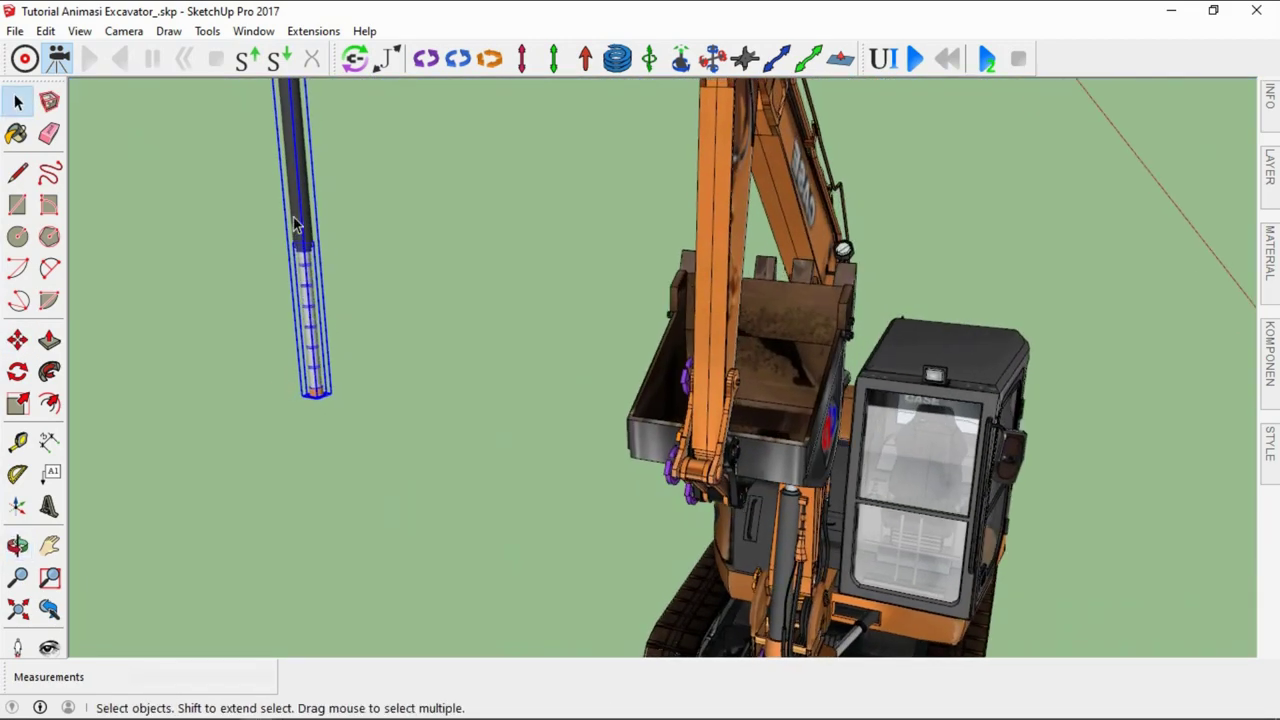
scroll(488, 299, up, 3)
scroll(420, 370, down, 3)
key(m)
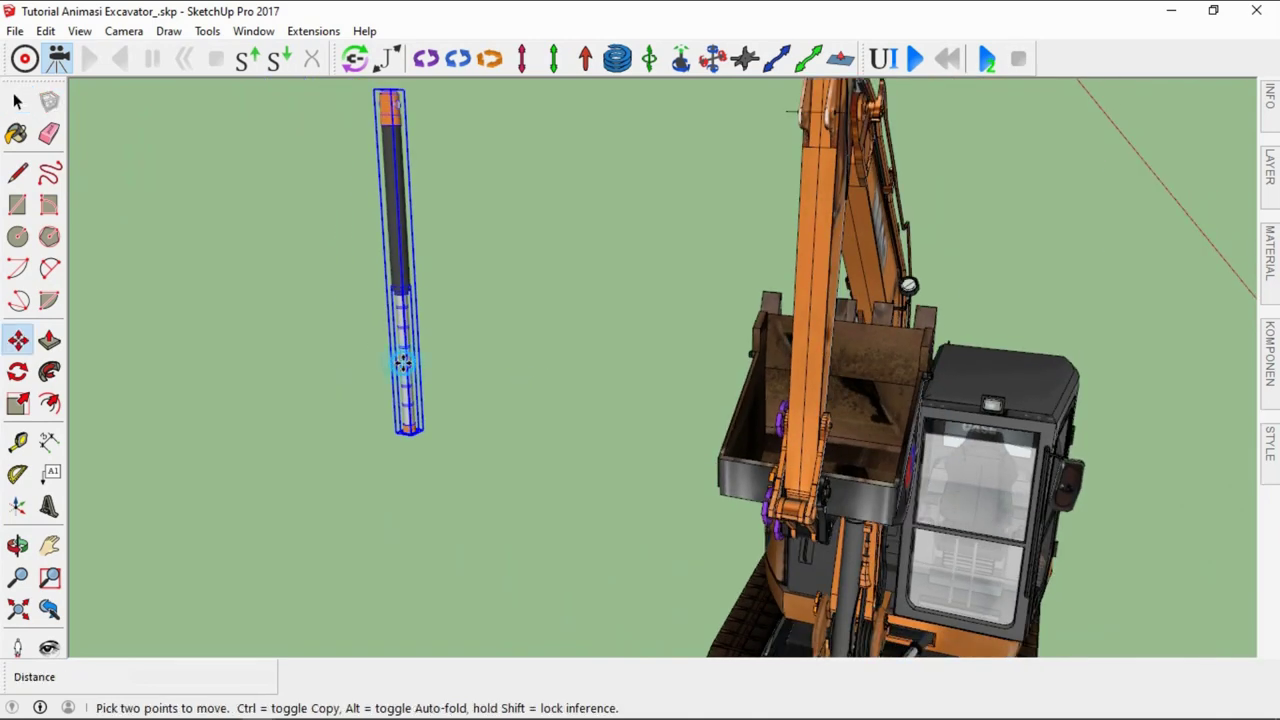
click(403, 365)
key(Escape)
key(space)
Pull the piston rod alone 1 m away from the barrel
click(479, 373)
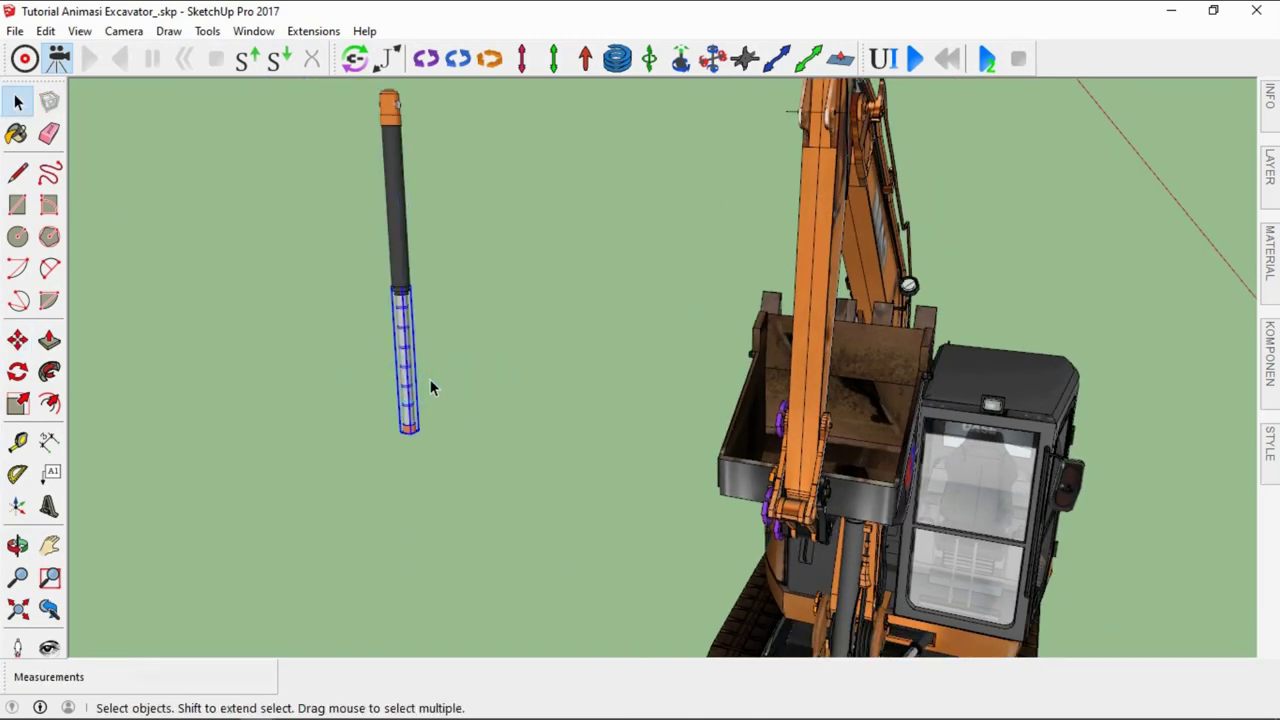
key(m)
click(430, 385)
text(1)
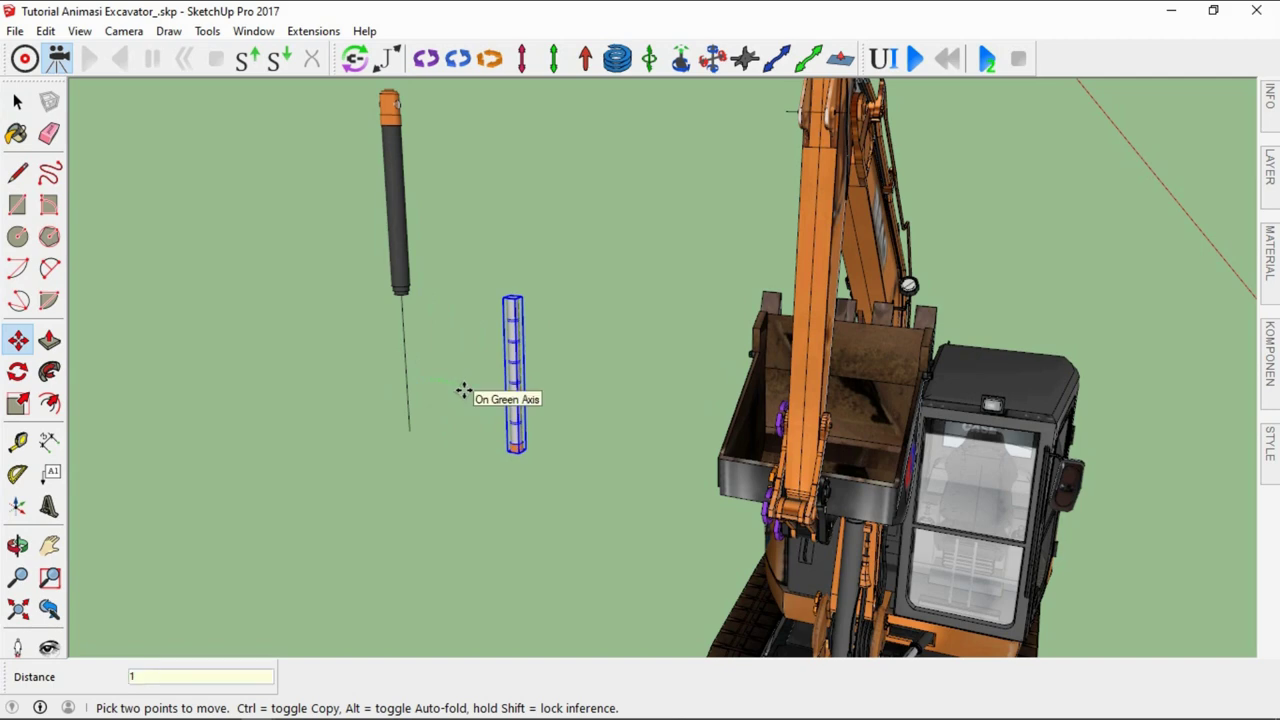
key(Return)
key(space)
View from above and zoom around the moved piston rod to inspect its position
click(463, 390)
middle_drag(463, 390, 546, 417)
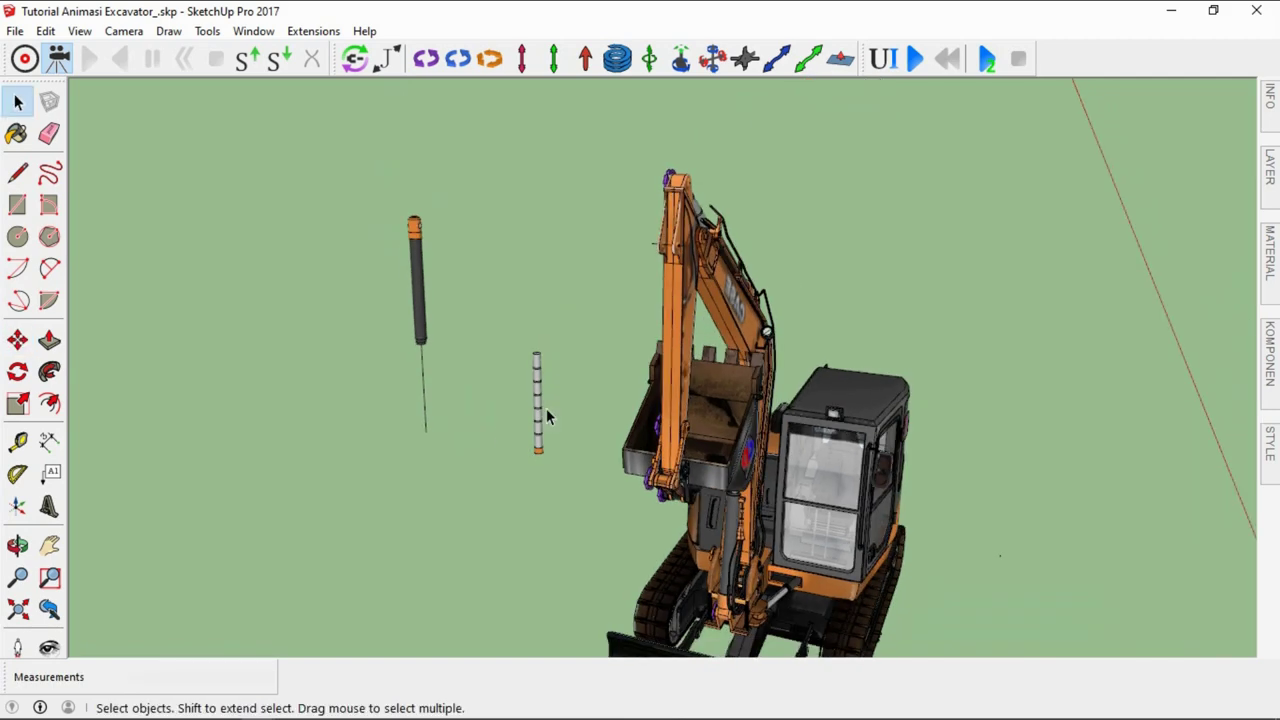
scroll(522, 512, up, 2)
scroll(520, 509, up, 3)
scroll(510, 460, up, 2)
click(500, 402)
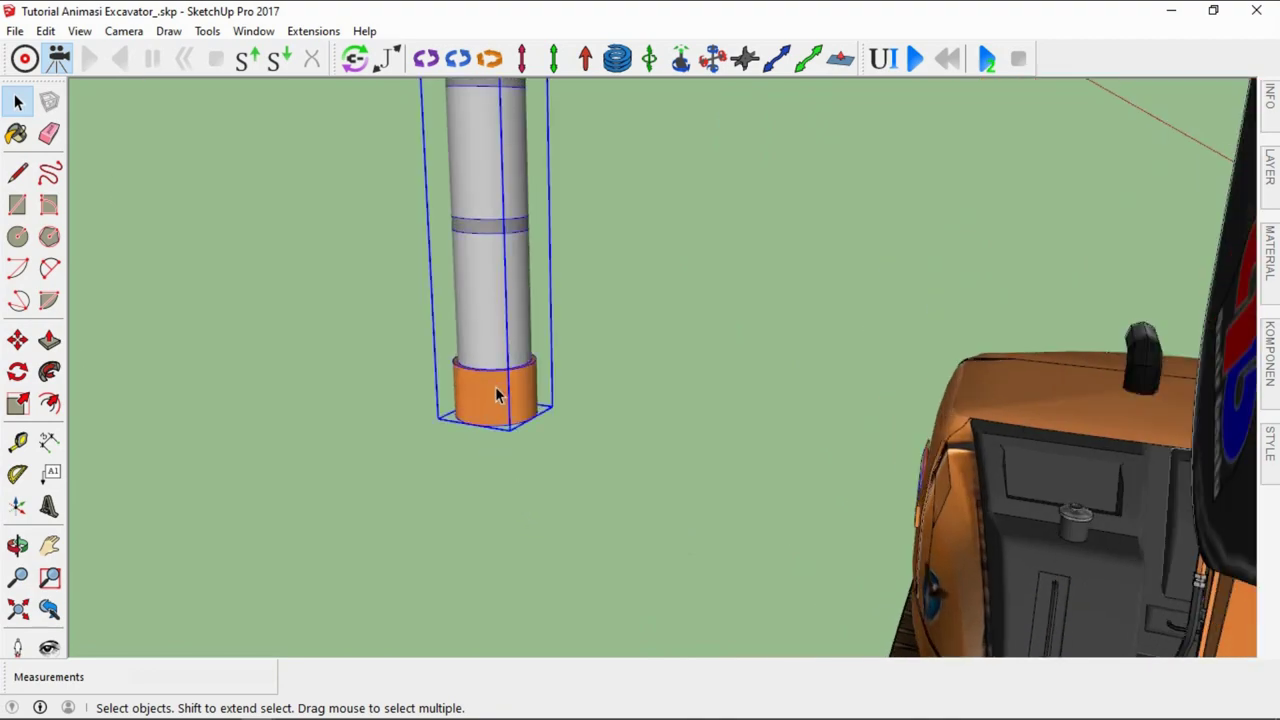
scroll(490, 420, down, 3)
scroll(478, 434, down, 2)
scroll(450, 428, down, 1)
scroll(452, 426, down, 1)
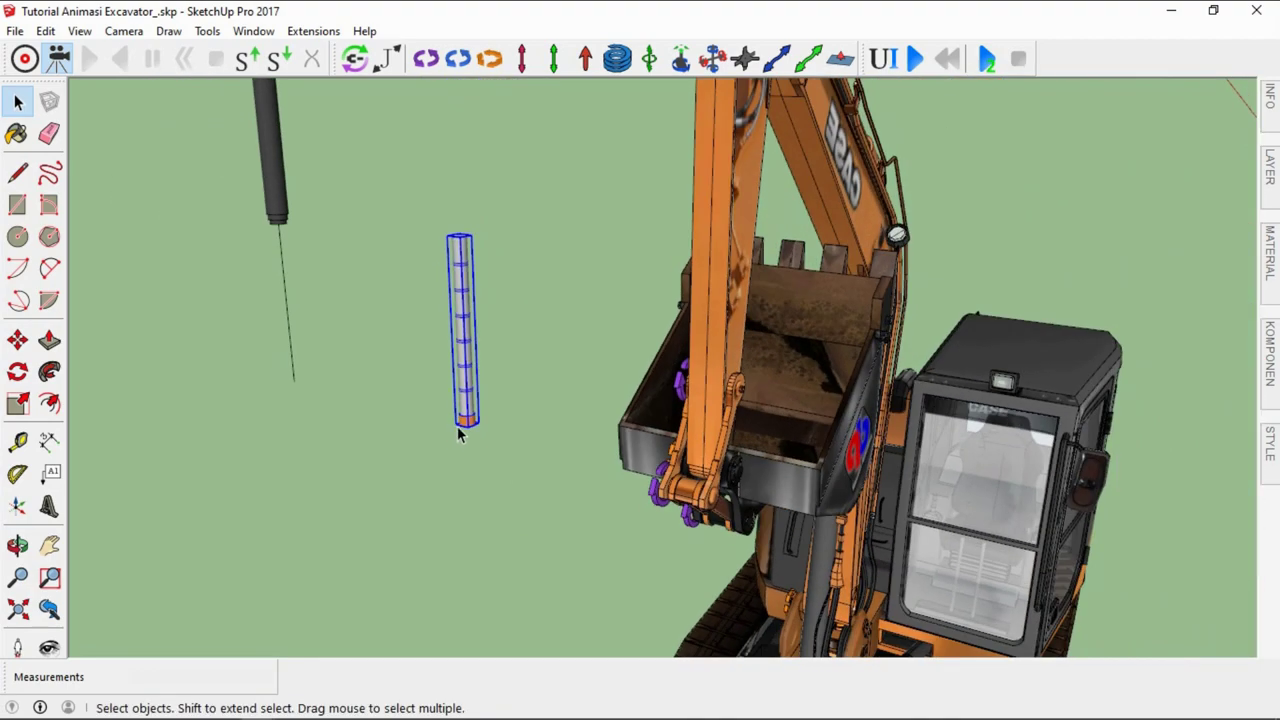
scroll(457, 426, up, 1)
scroll(460, 424, down, 2)
scroll(463, 420, down, 1)
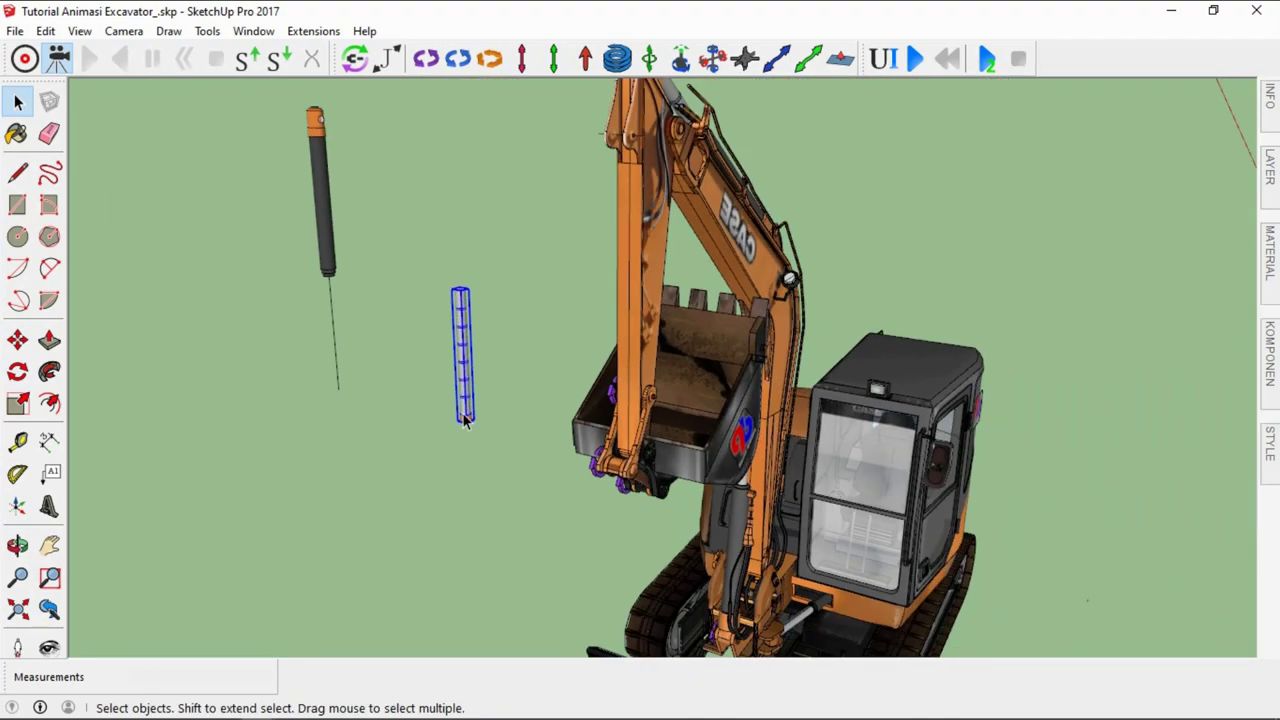
scroll(463, 420, up, 1)
scroll(465, 420, up, 1)
scroll(466, 424, up, 1)
scroll(468, 428, up, 1)
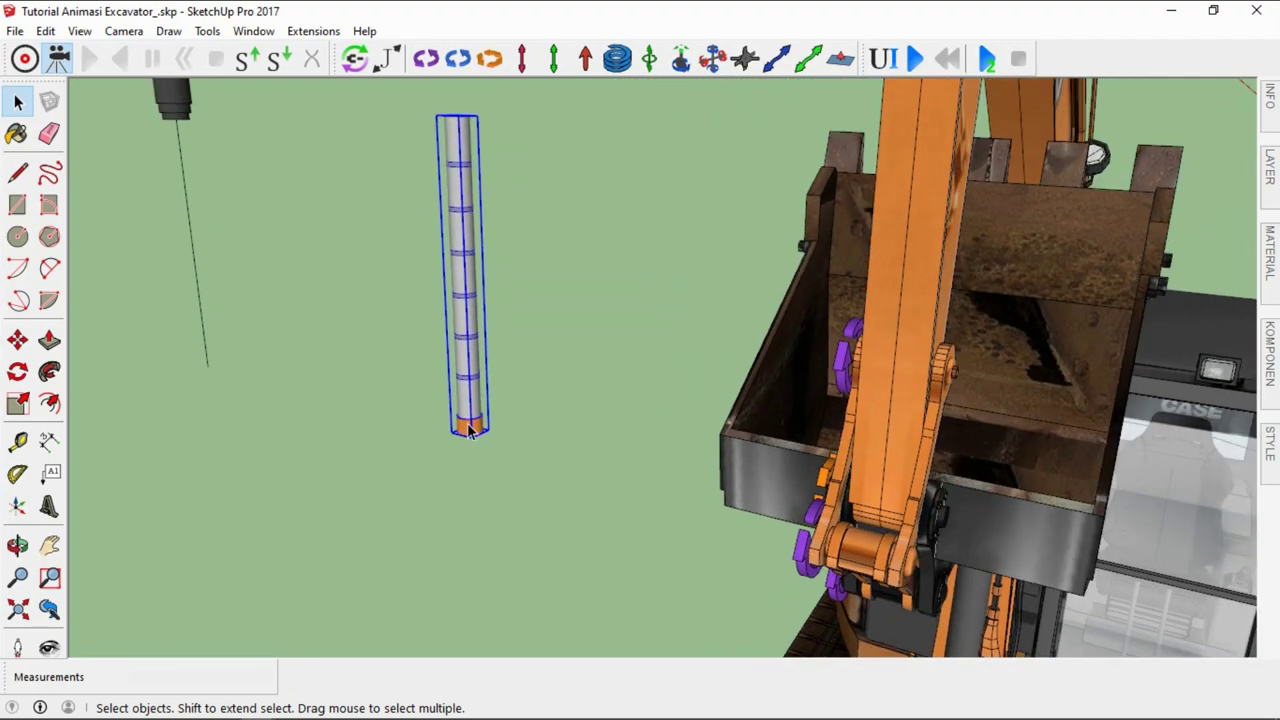
scroll(478, 428, up, 1)
scroll(488, 425, up, 2)
scroll(491, 430, down, 3)
click(528, 420)
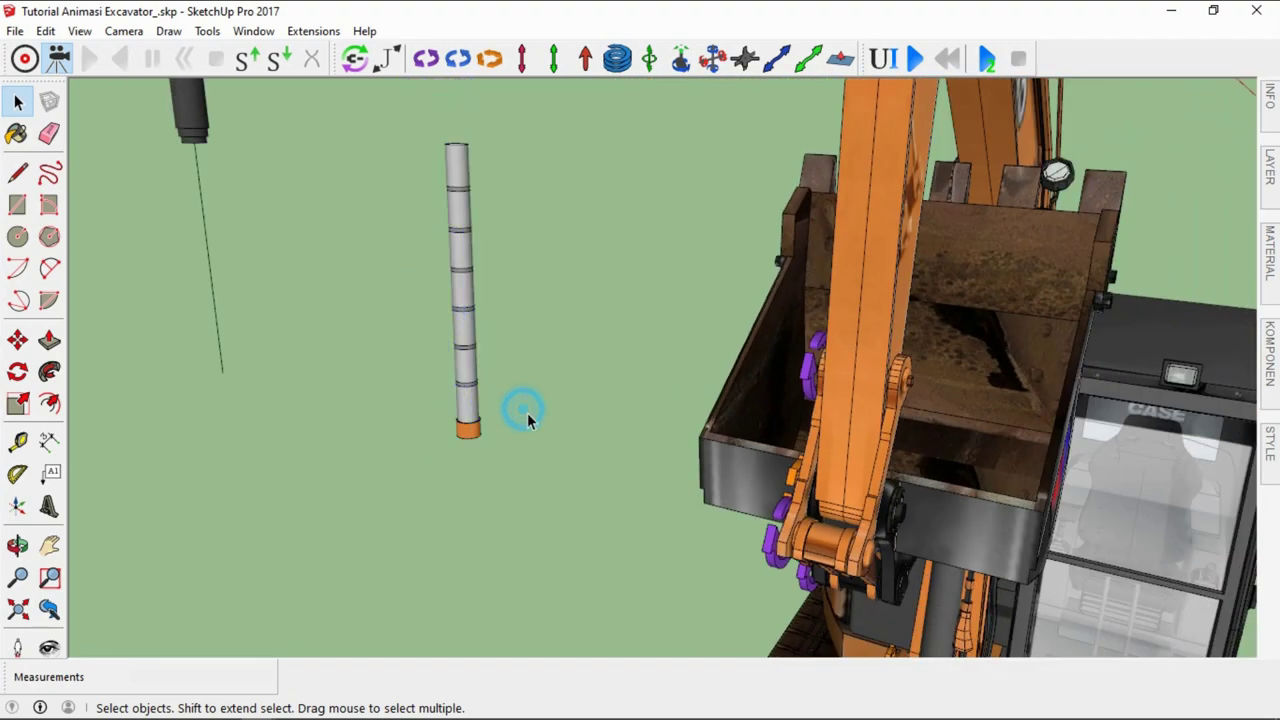
Select the hydraulic cylinder's barrel
scroll(560, 450, down, 3)
scroll(344, 172, up, 2)
scroll(420, 240, down, 2)
scroll(462, 272, up, 3)
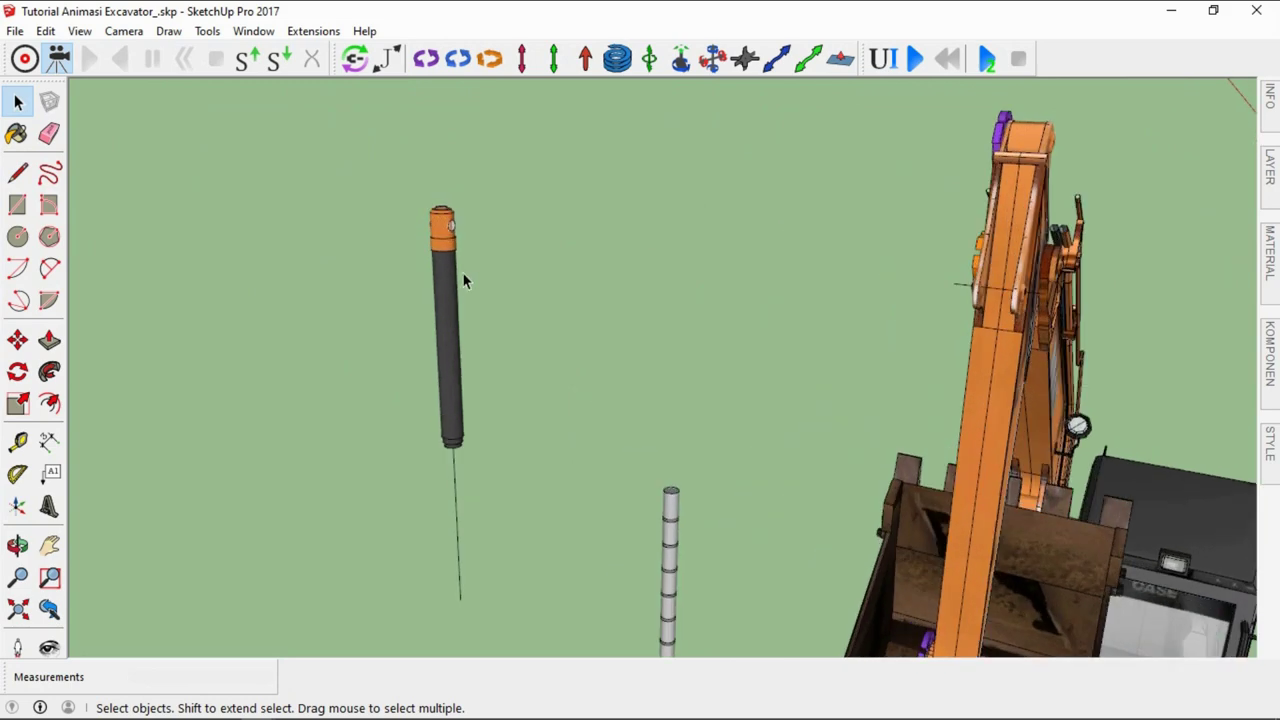
click(455, 279)
Open the cylinder barrel group for editing and orbit to view its top cap
right_click(455, 284)
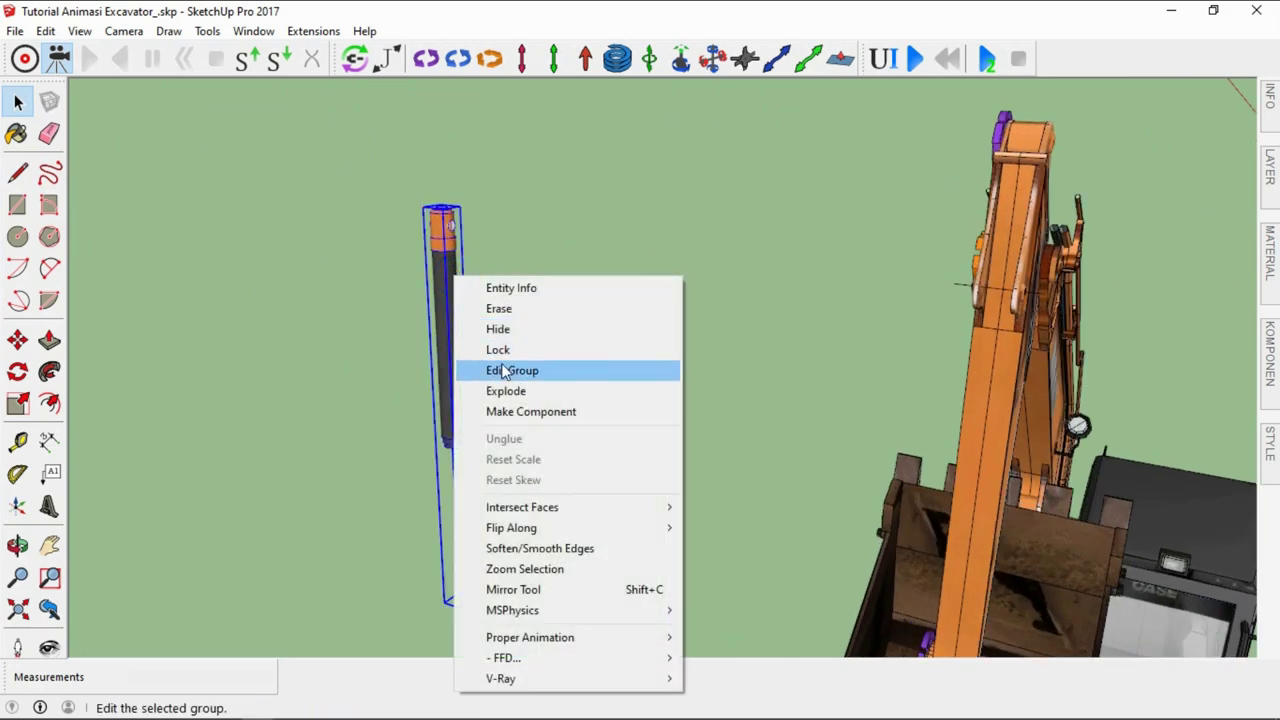
click(505, 369)
scroll(445, 222, up, 2)
scroll(443, 215, up, 2)
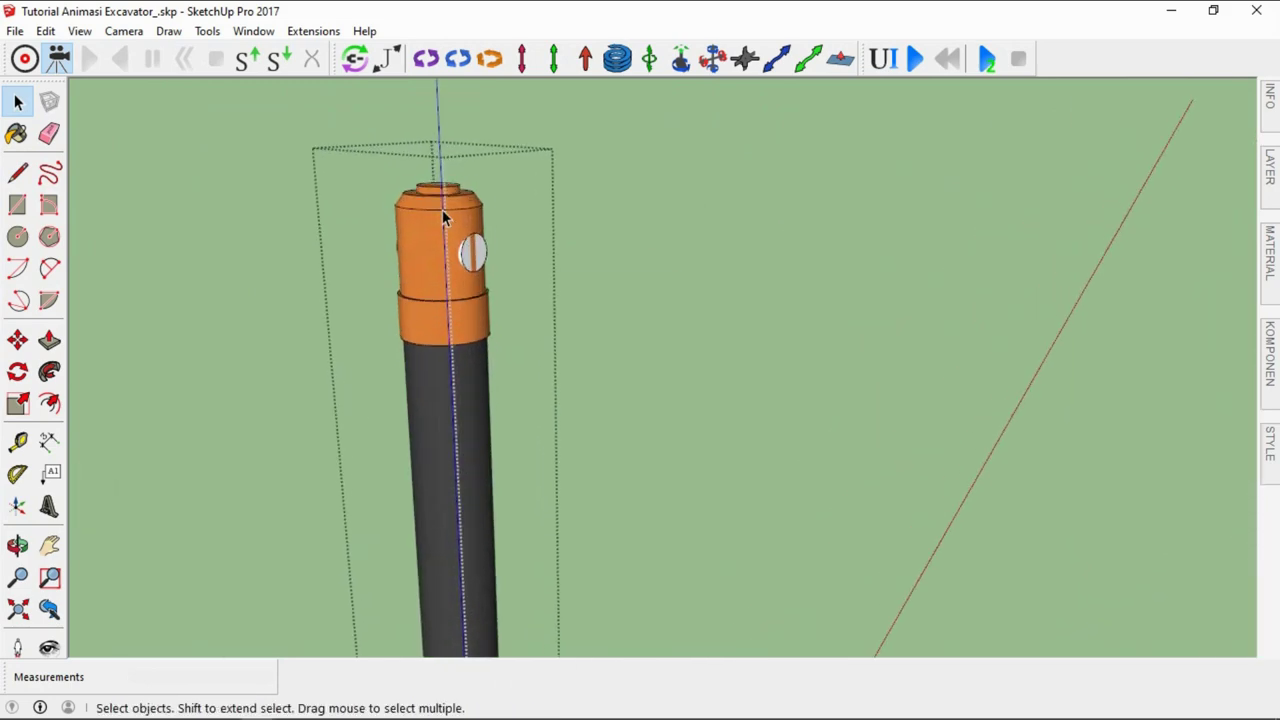
scroll(435, 225, up, 1)
middle_drag(426, 237, 728, 183)
scroll(670, 315, down, 5)
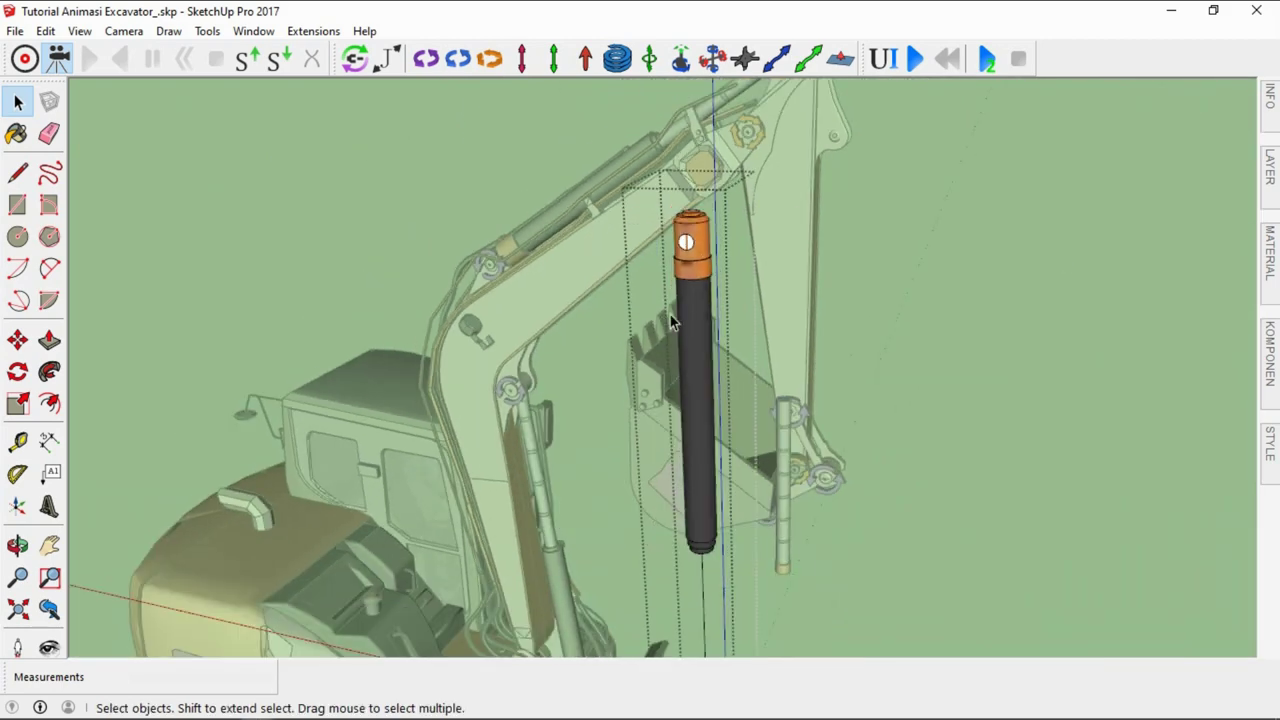
middle_drag(670, 315, 686, 306)
scroll(658, 318, down, 2)
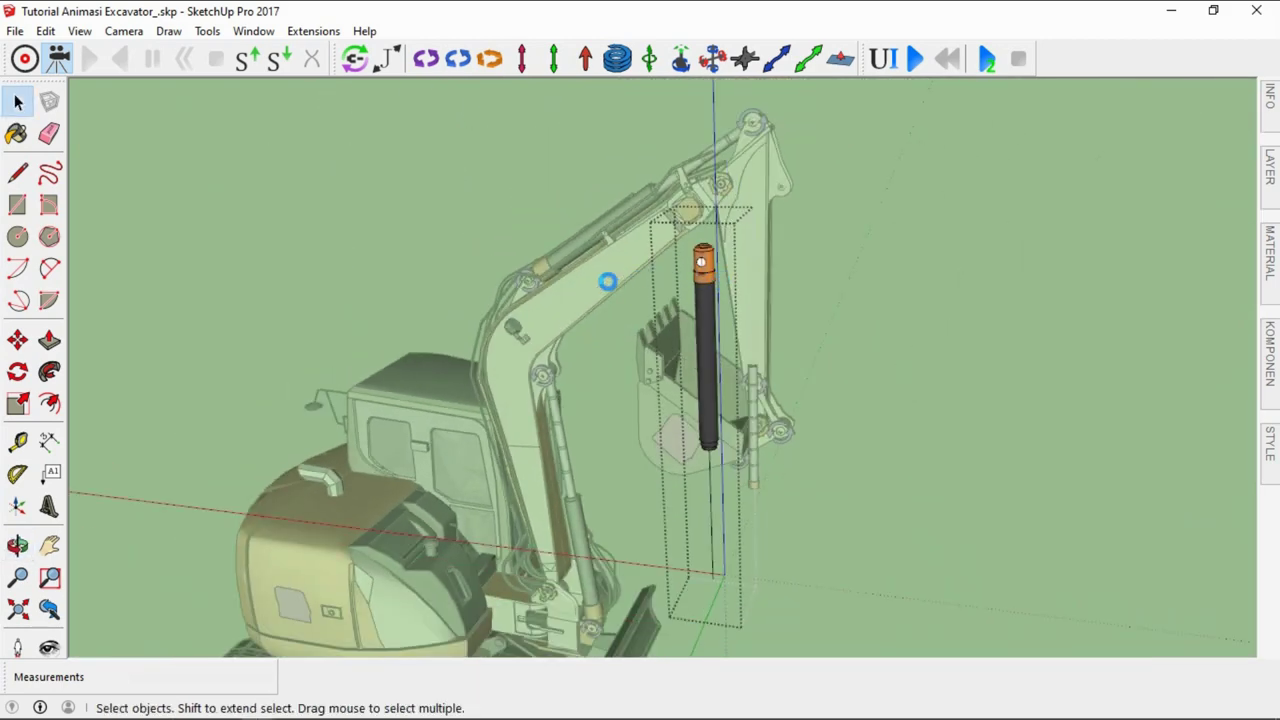
middle_drag(668, 287, 670, 287)
scroll(631, 287, down, 1)
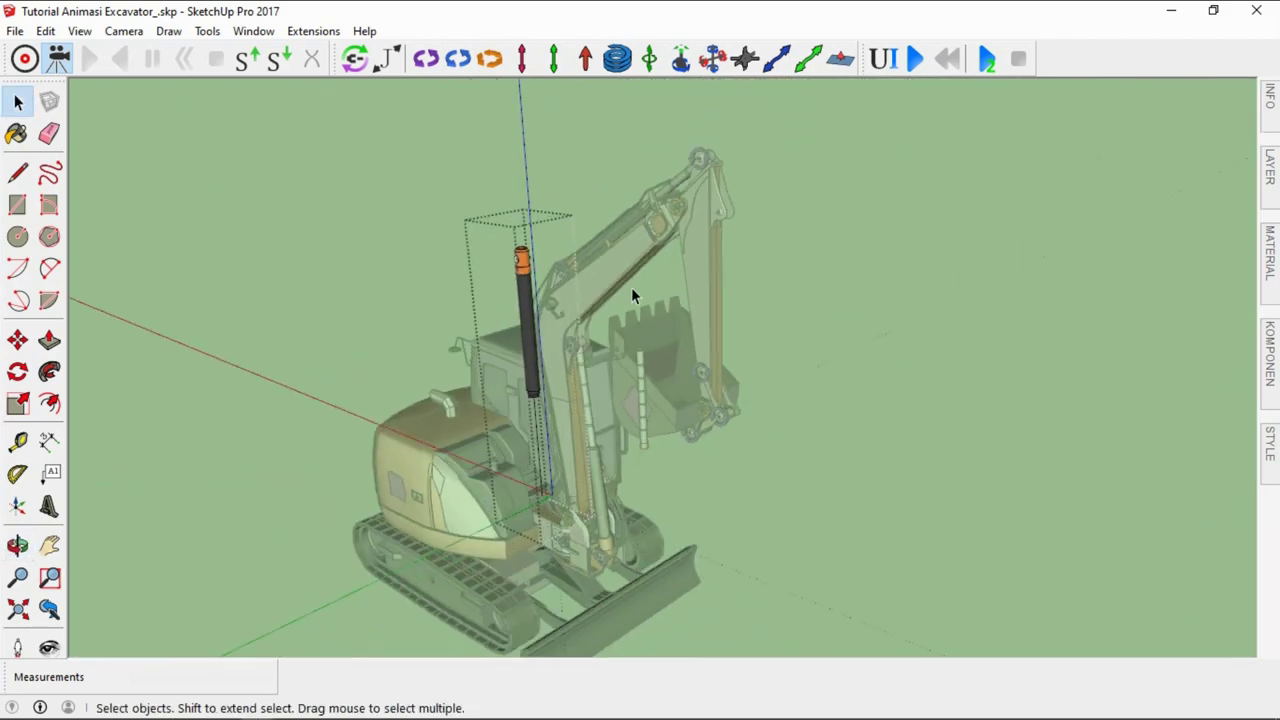
scroll(505, 255, up, 2)
scroll(535, 245, up, 2)
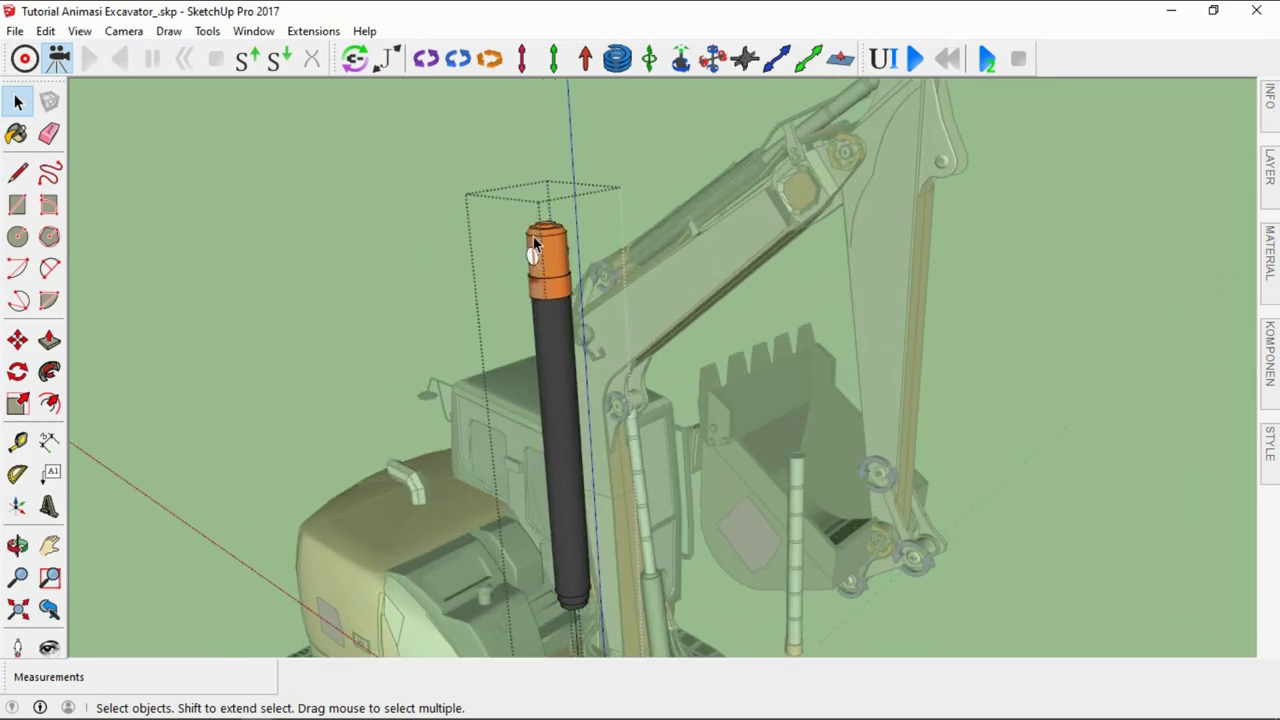
Place an MSPhysics hinge joint at the pin hole in the barrel's orange top cap
click(427, 59)
scroll(537, 250, up, 2)
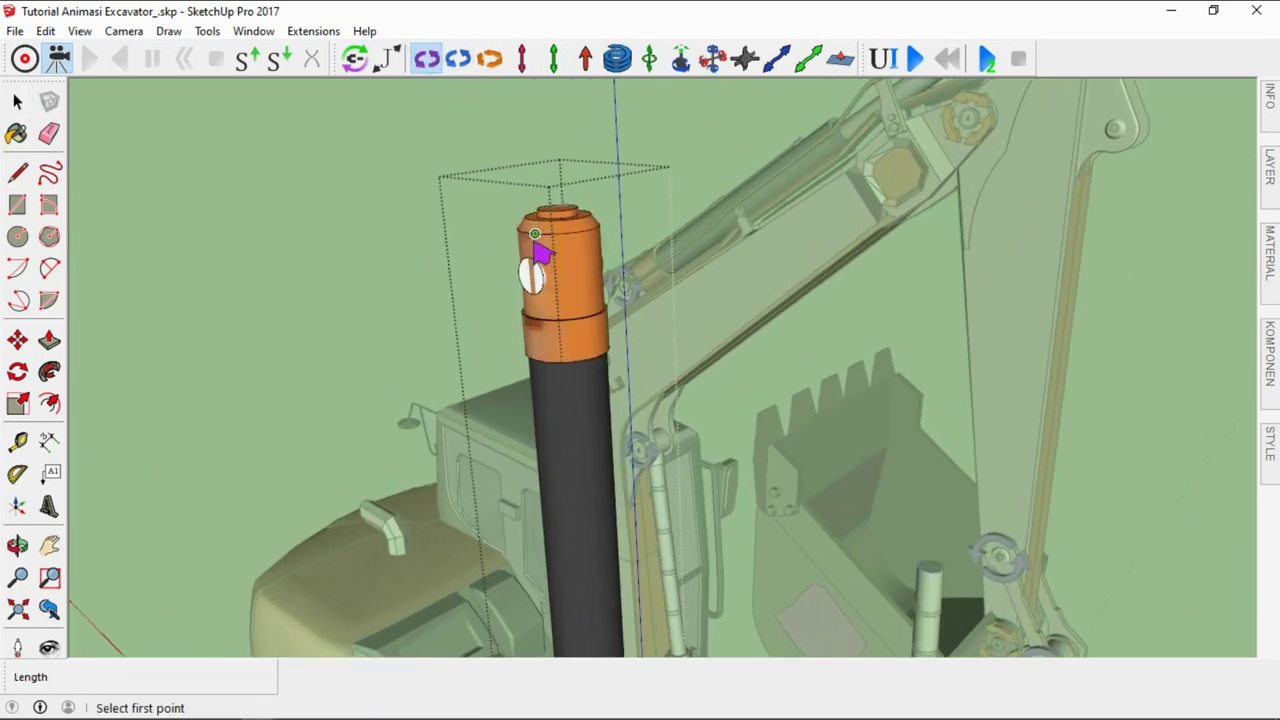
scroll(535, 255, up, 3)
scroll(533, 295, up, 2)
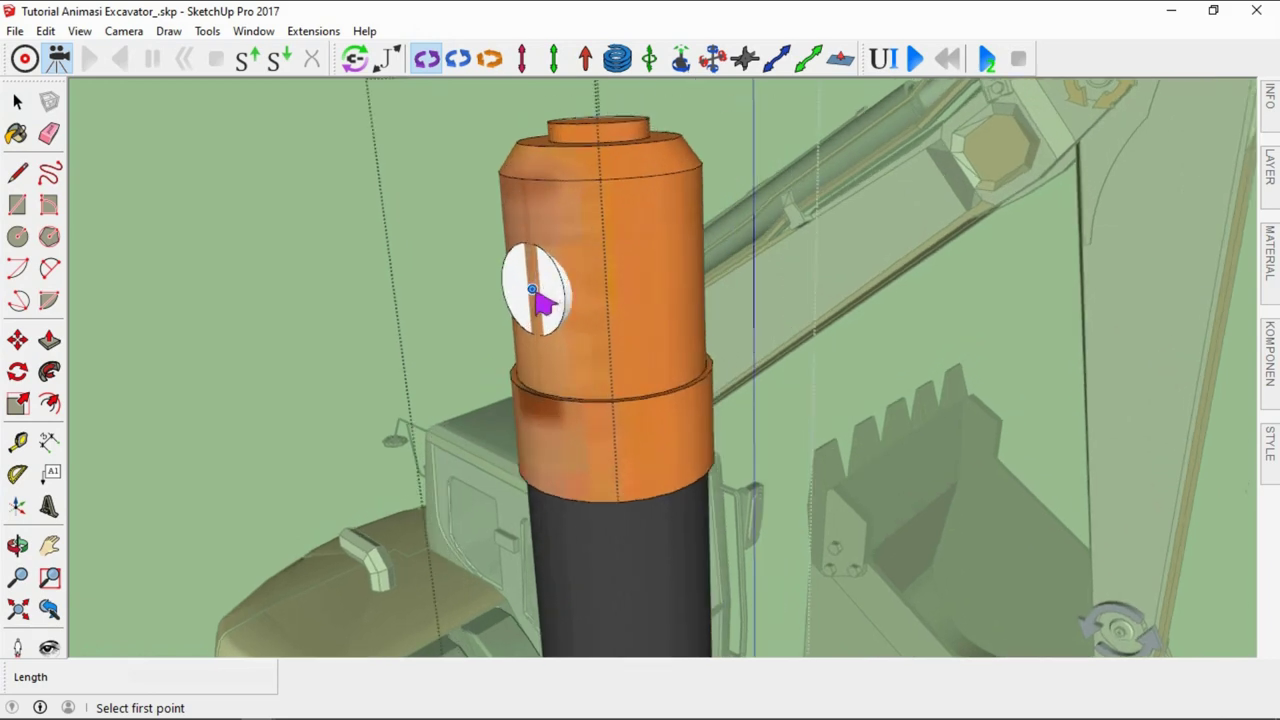
click(533, 291)
click(386, 343)
key(space)
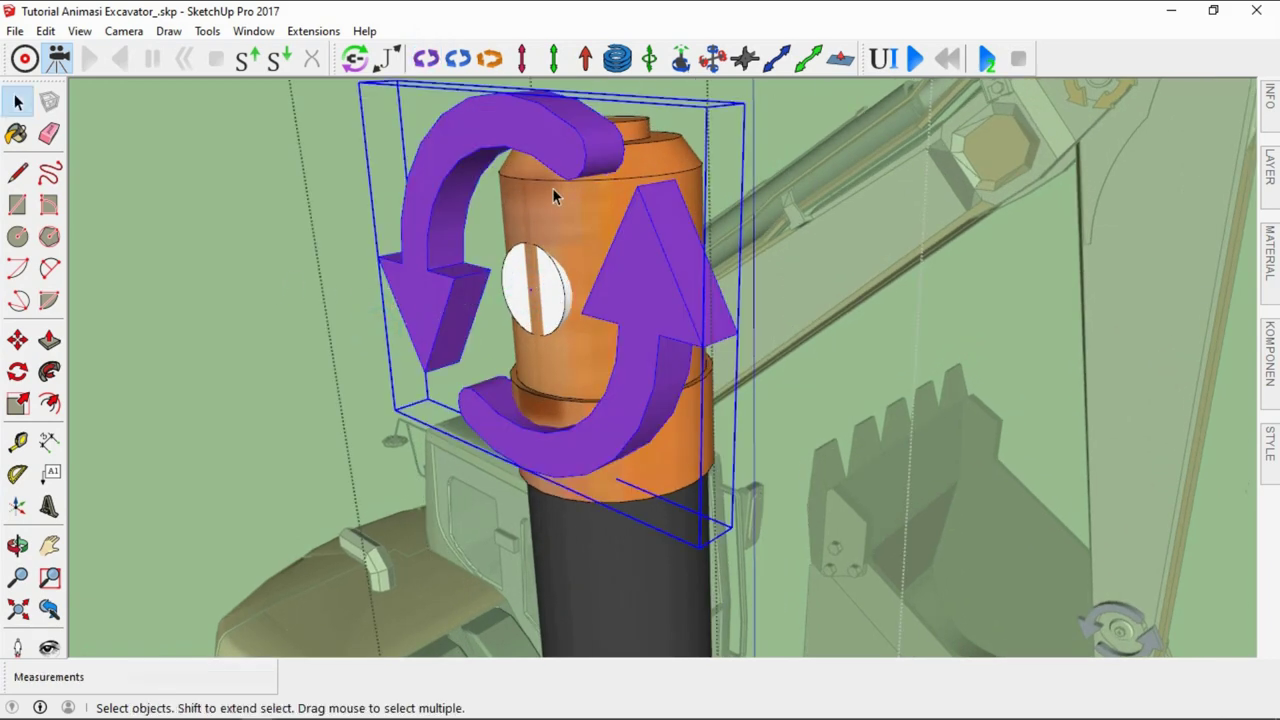
scroll(552, 197, down, 3)
scroll(582, 173, down, 3)
scroll(582, 173, down, 2)
scroll(582, 173, down, 2)
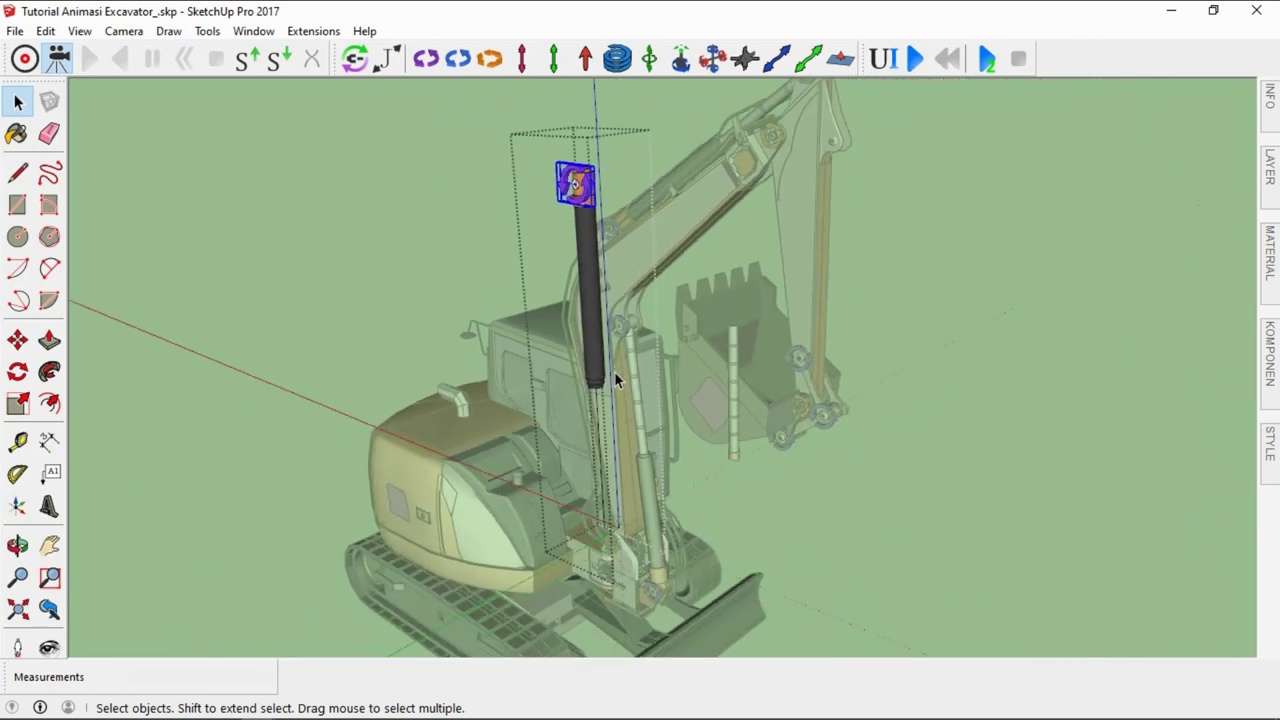
scroll(614, 377, up, 2)
Add a downward-pointing MSPhysics slider joint at the barrel's bottom end
scroll(599, 352, up, 2)
scroll(620, 334, down, 3)
middle_drag(620, 334, 429, 294)
scroll(260, 254, up, 2)
scroll(262, 283, up, 2)
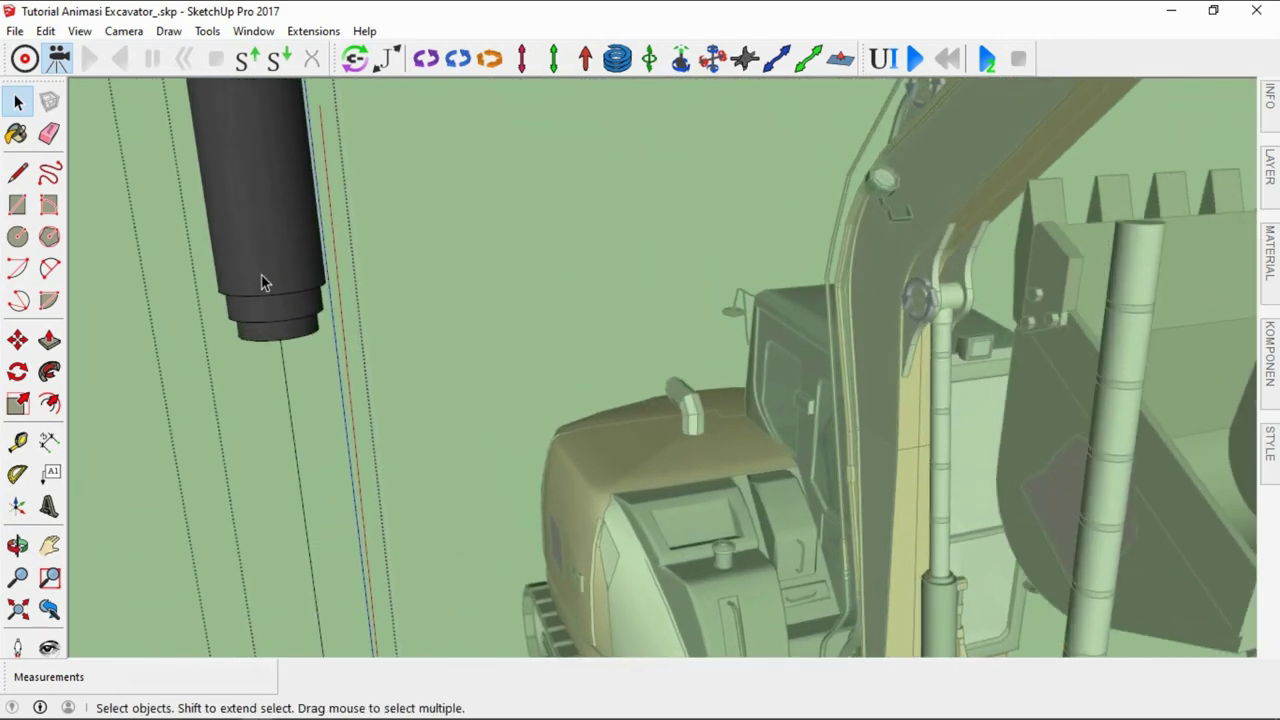
middle_drag(262, 283, 322, 248)
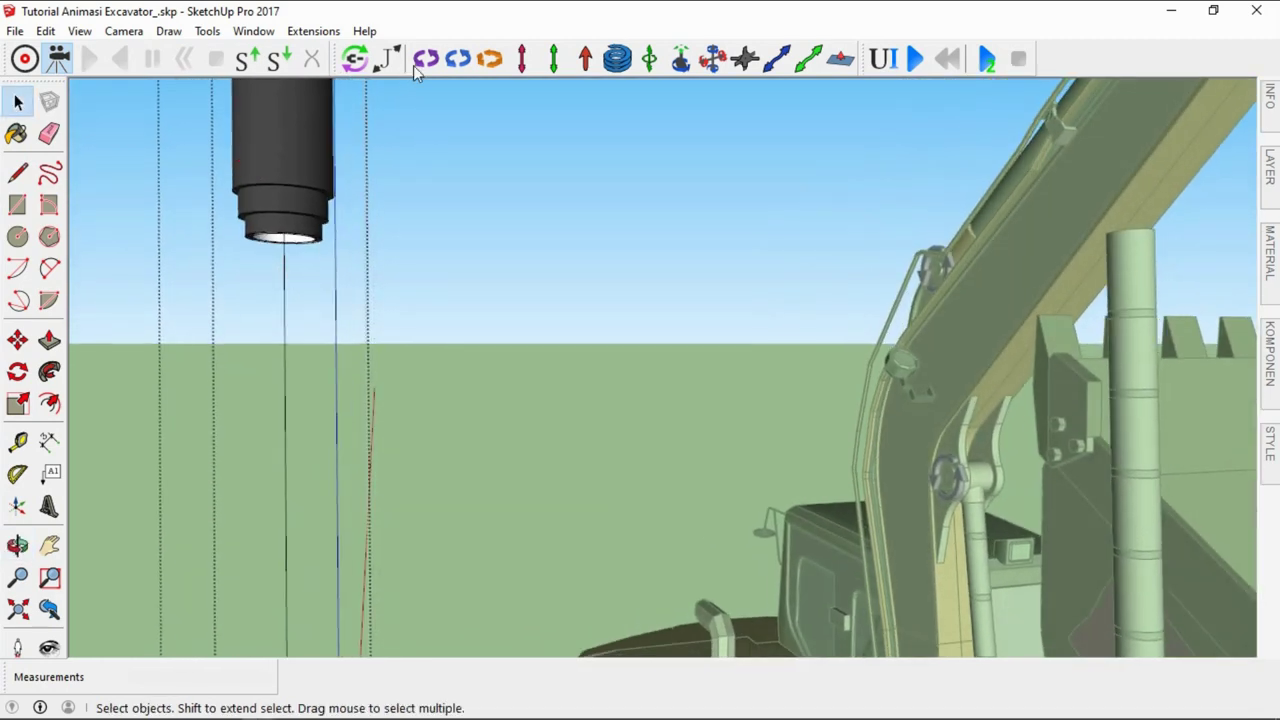
click(522, 58)
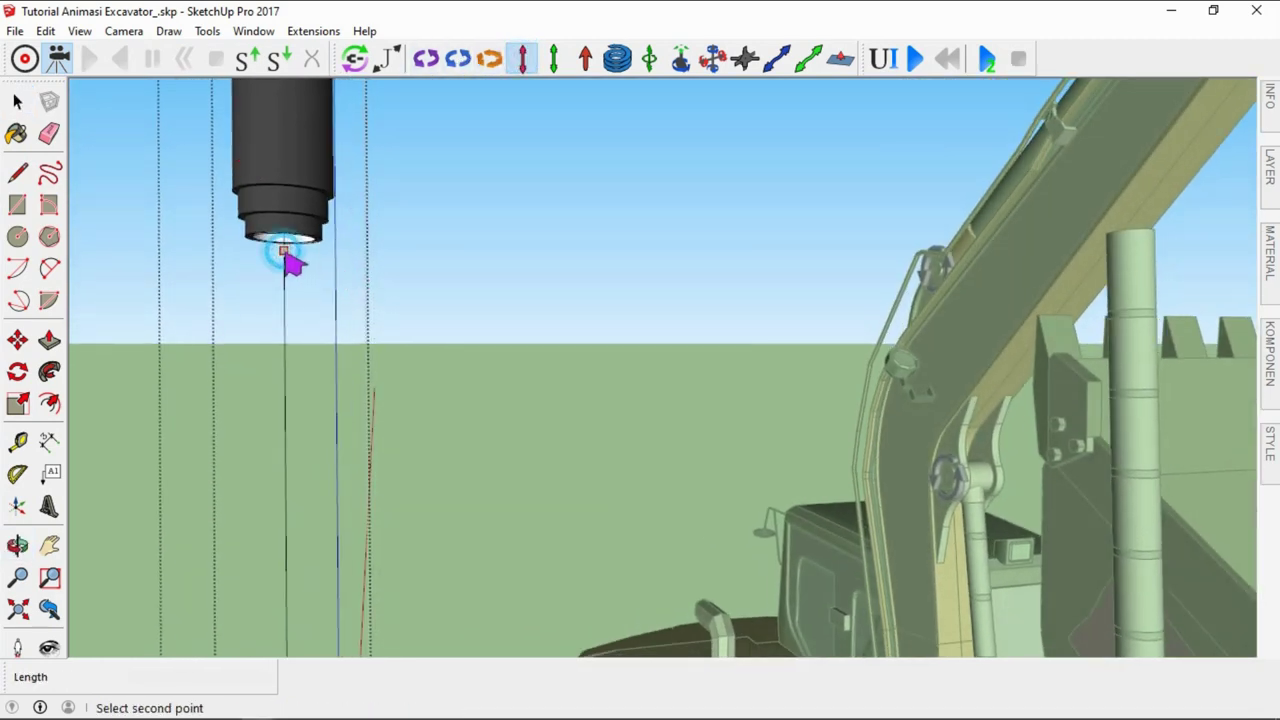
click(287, 332)
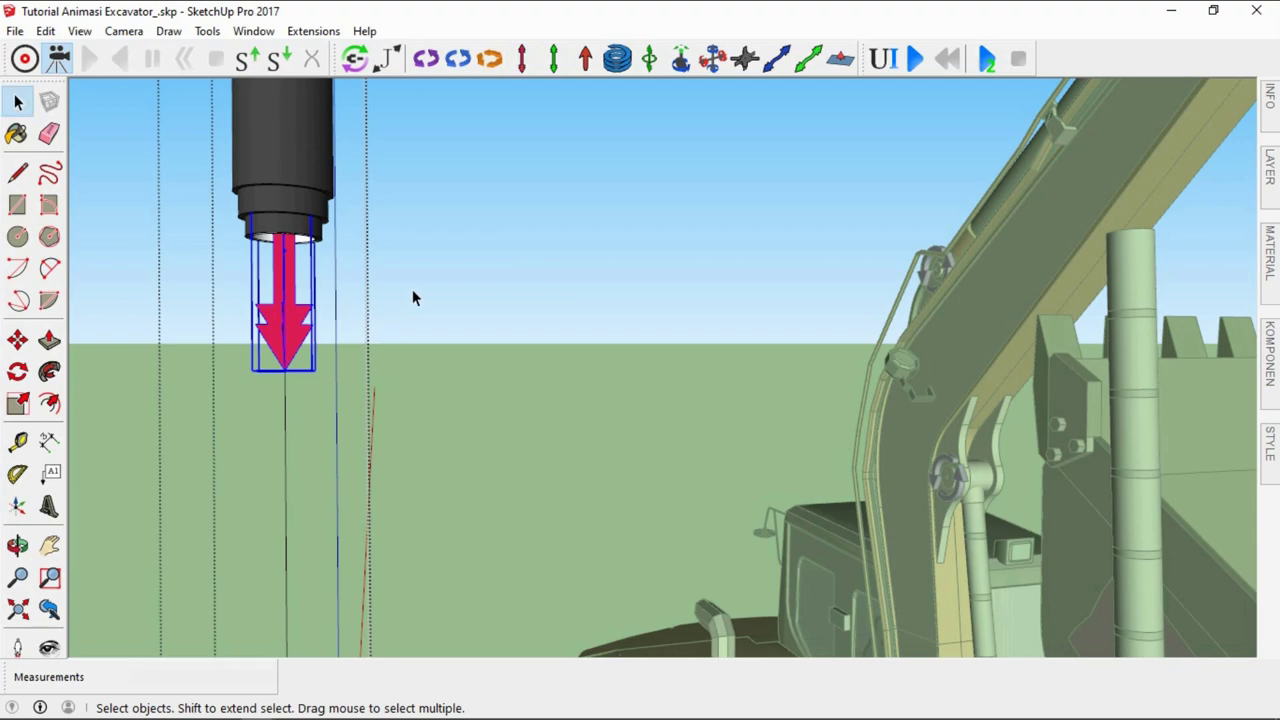
Close the barrel group and orbit to a higher view of the excavator
right_click(412, 291)
click(448, 298)
scroll(376, 321, down, 5)
mouse_move(376, 321)
middle_down()
mouse_move(394, 363)
mouse_move(420, 357)
mouse_move(405, 317)
mouse_move(380, 310)
mouse_move(672, 213)
mouse_move(414, 336)
middle_up()
scroll(342, 306, down, 2)
scroll(414, 336, up, 2)
scroll(578, 460, down, 2)
scroll(398, 253, up, 2)
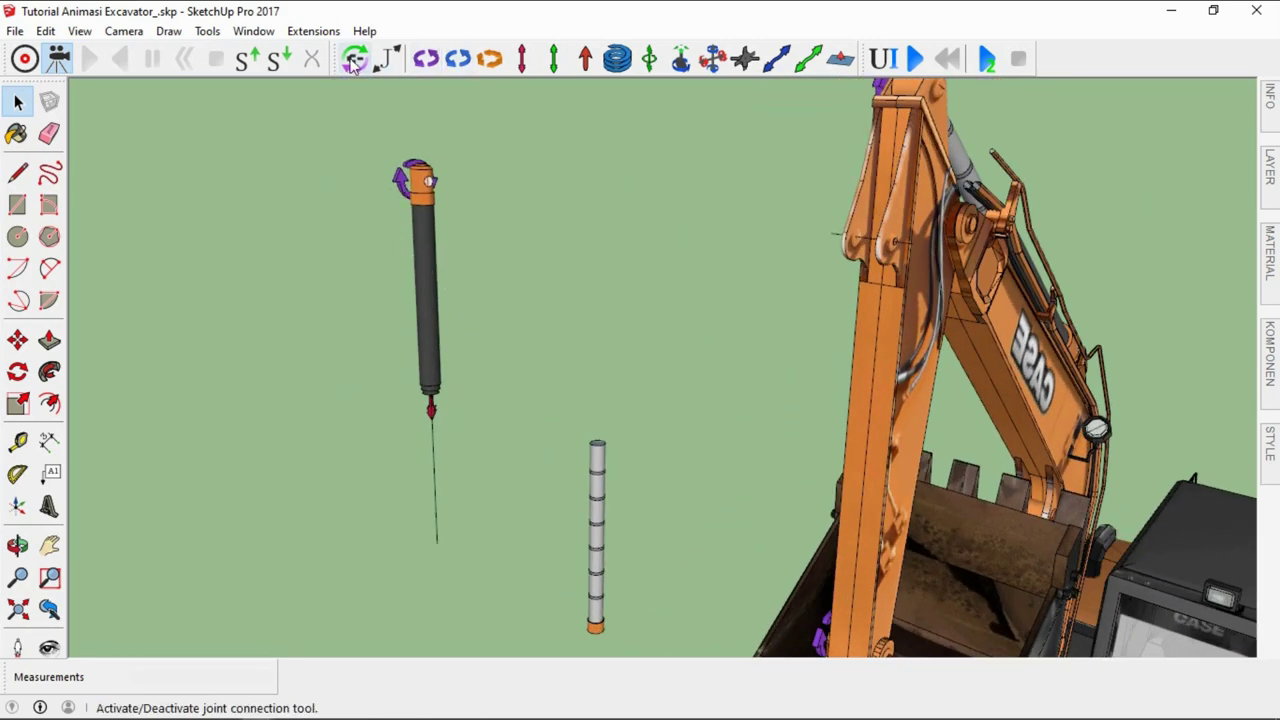
Connect the red piston joint to the segmented rod with the Joint Connection tool
click(403, 186)
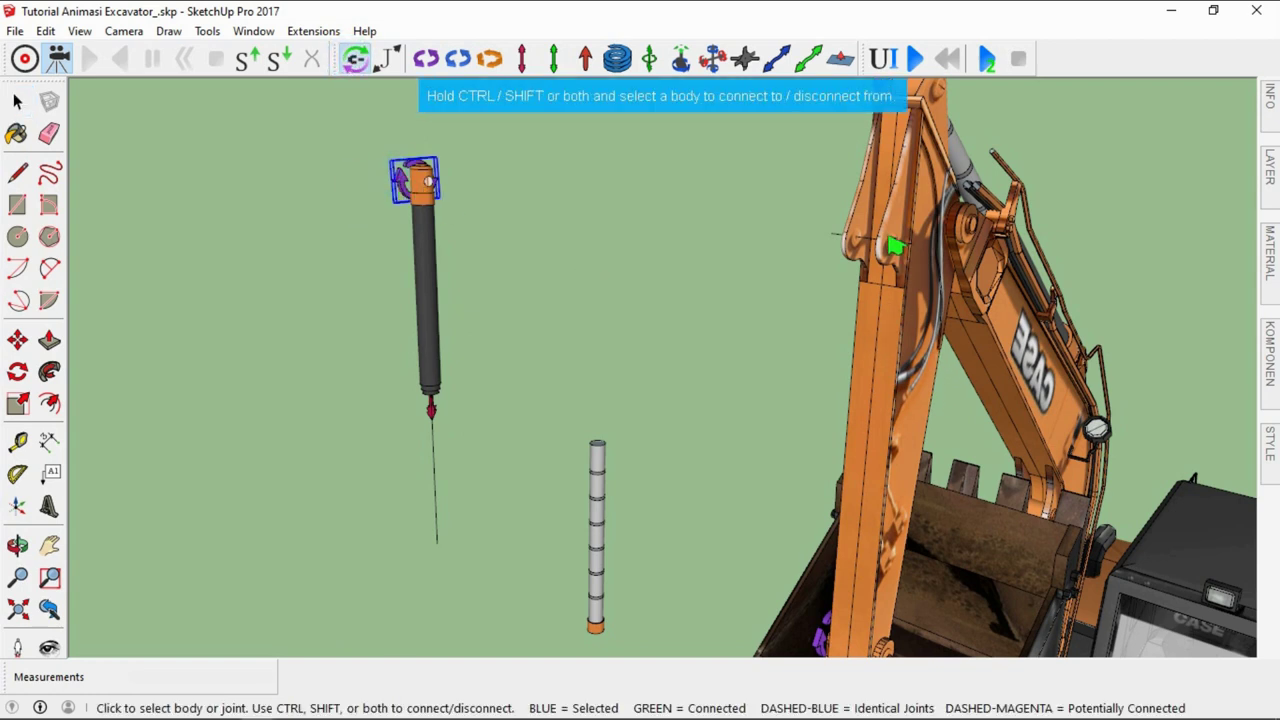
key(space)
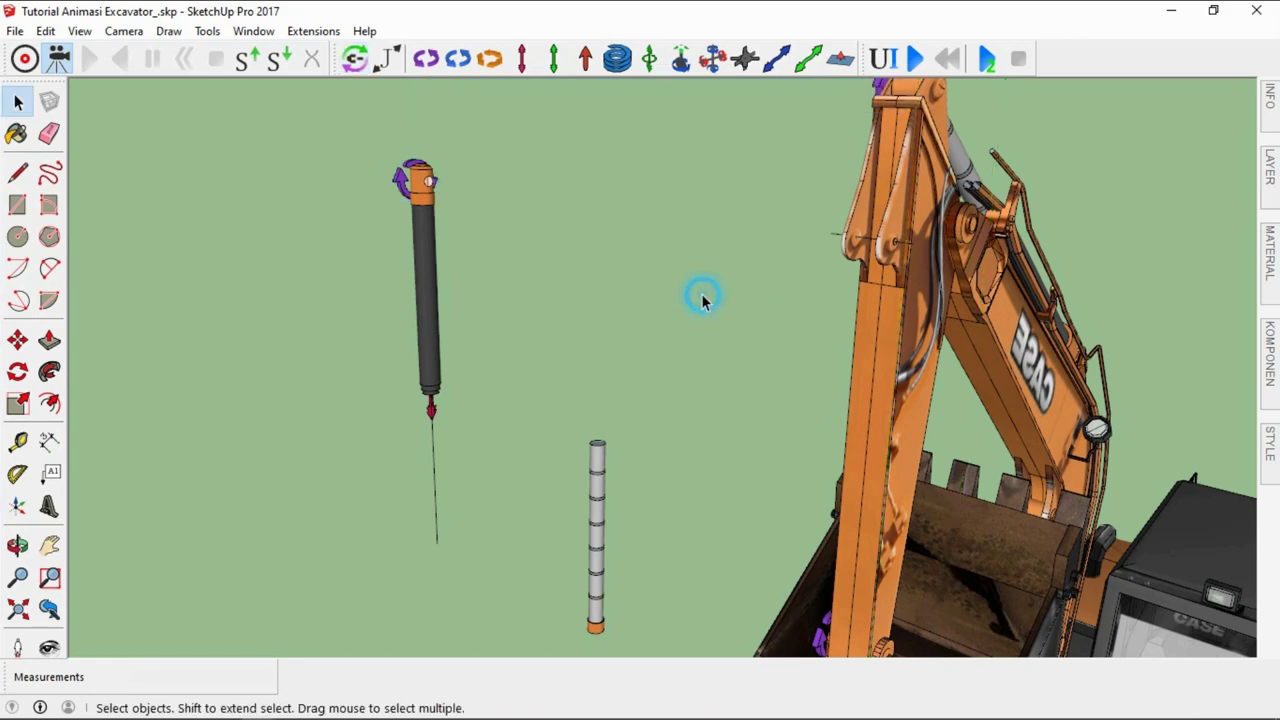
scroll(437, 425, up, 2)
click(433, 415)
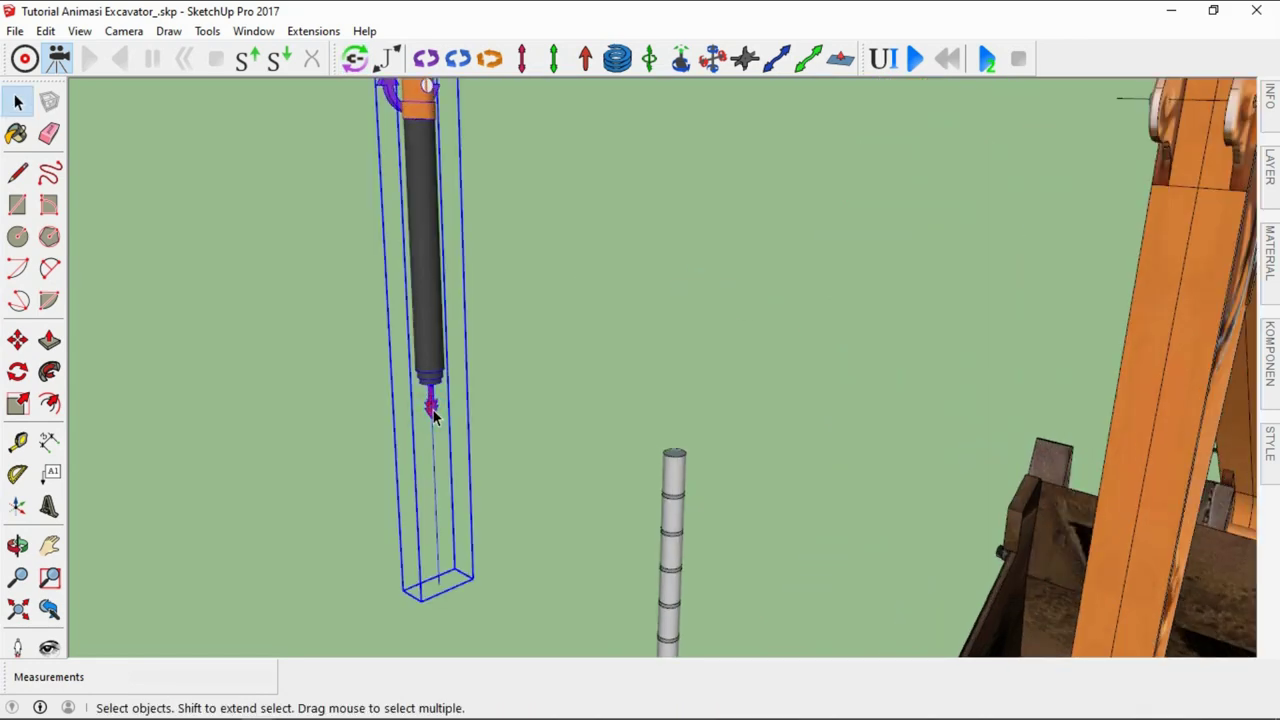
click(509, 382)
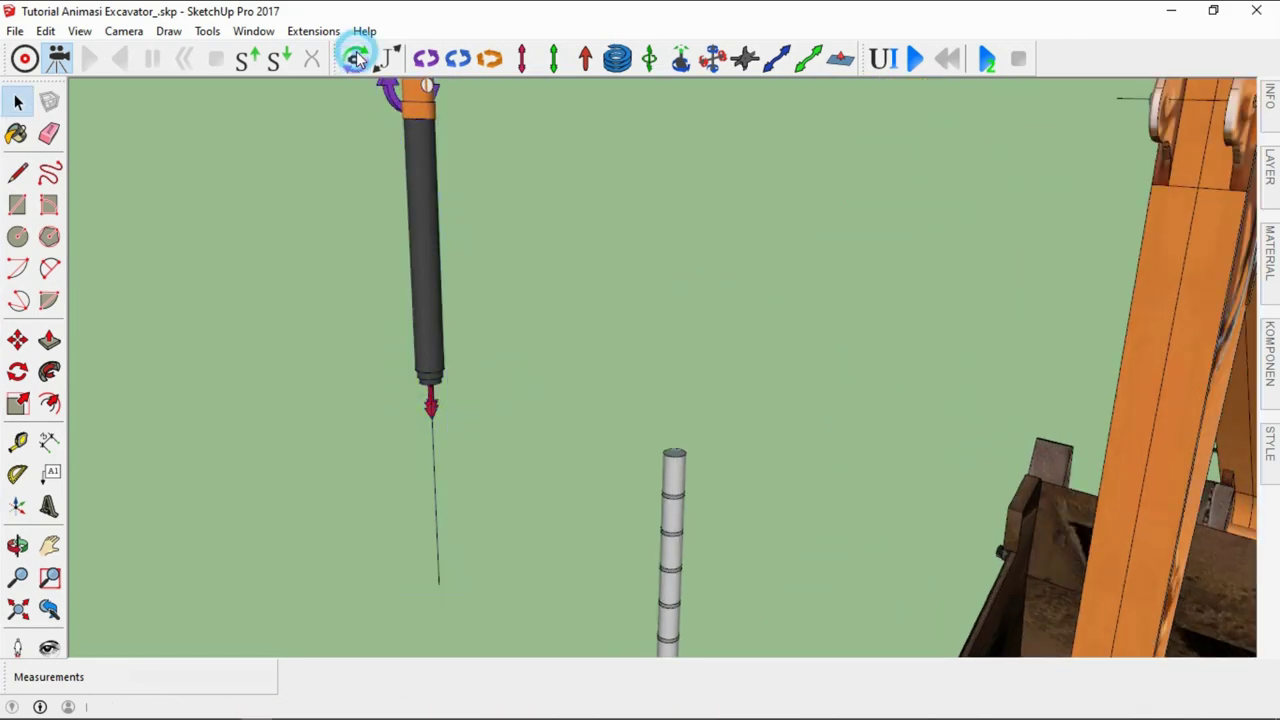
click(356, 62)
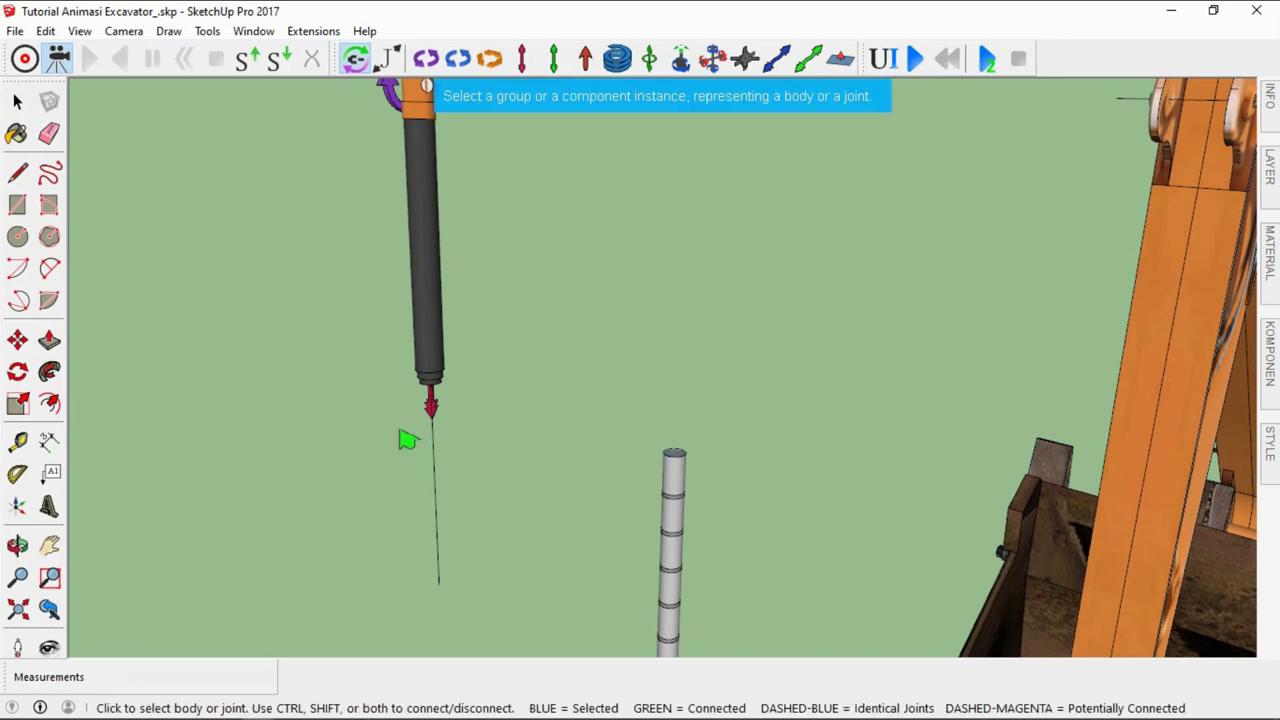
scroll(430, 420, up, 3)
scroll(445, 405, up, 2)
click(466, 382)
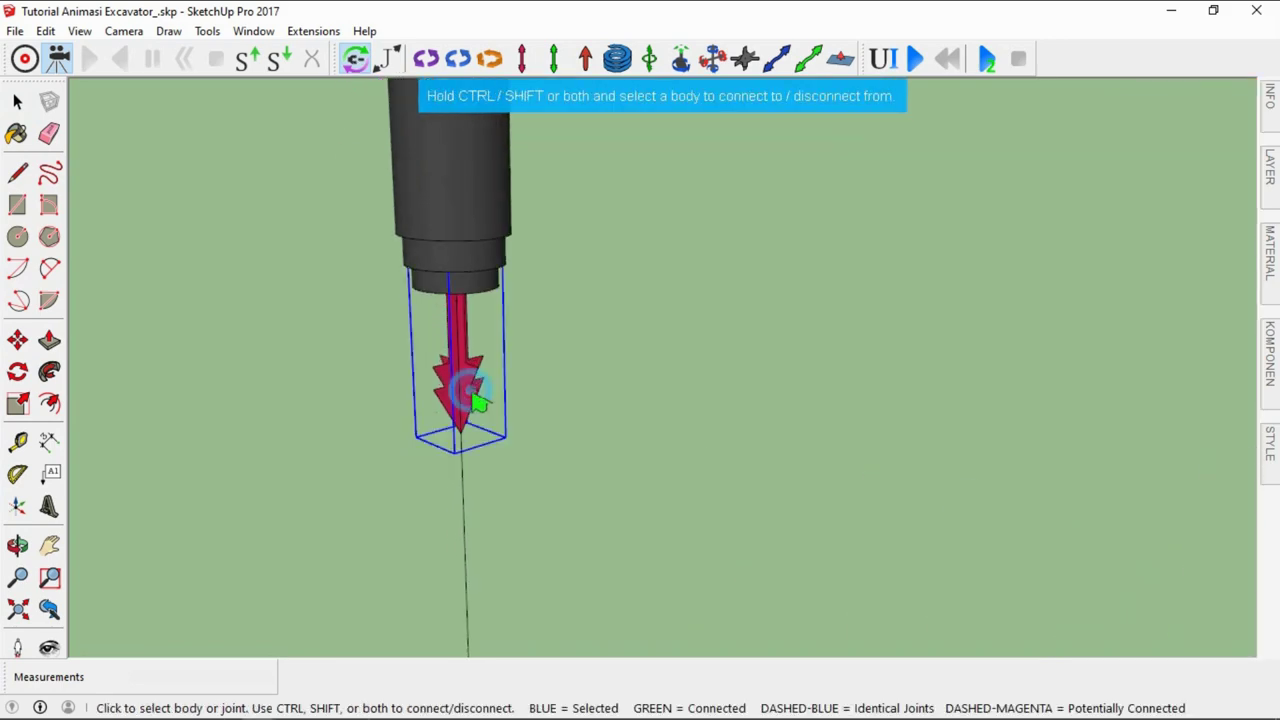
scroll(458, 360, down, 3)
scroll(456, 355, down, 1)
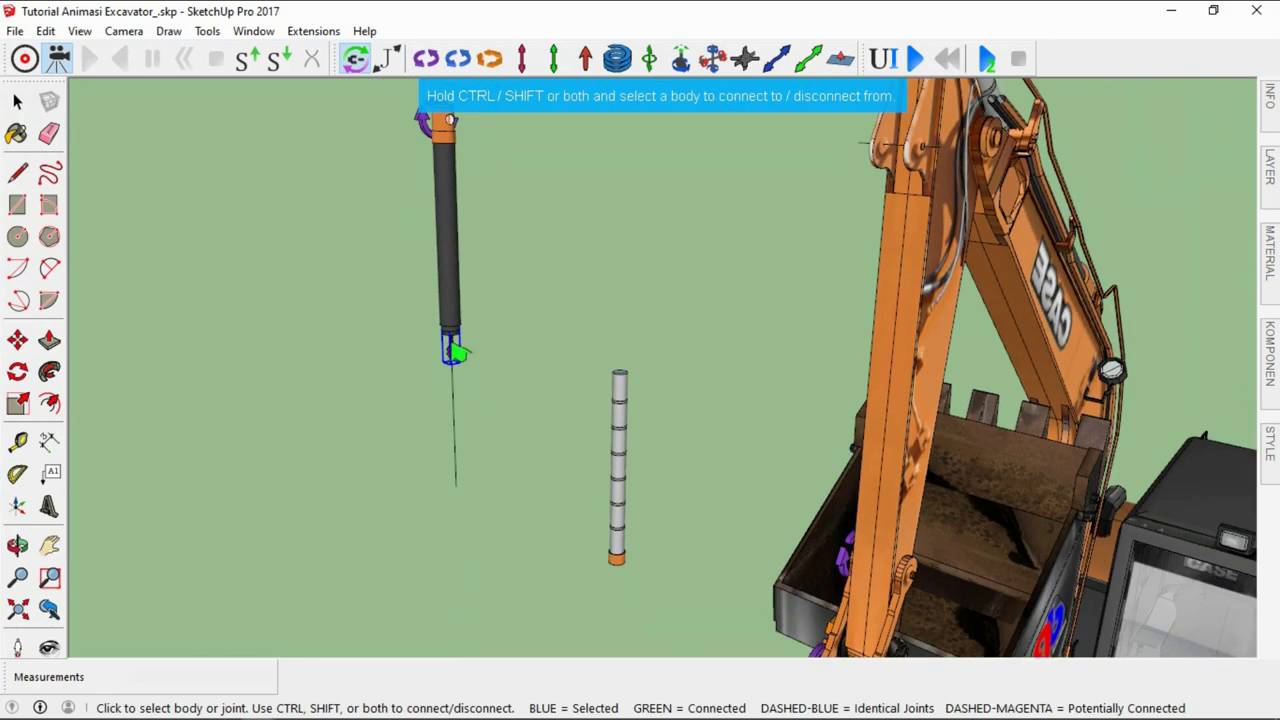
ctrl+click(619, 411)
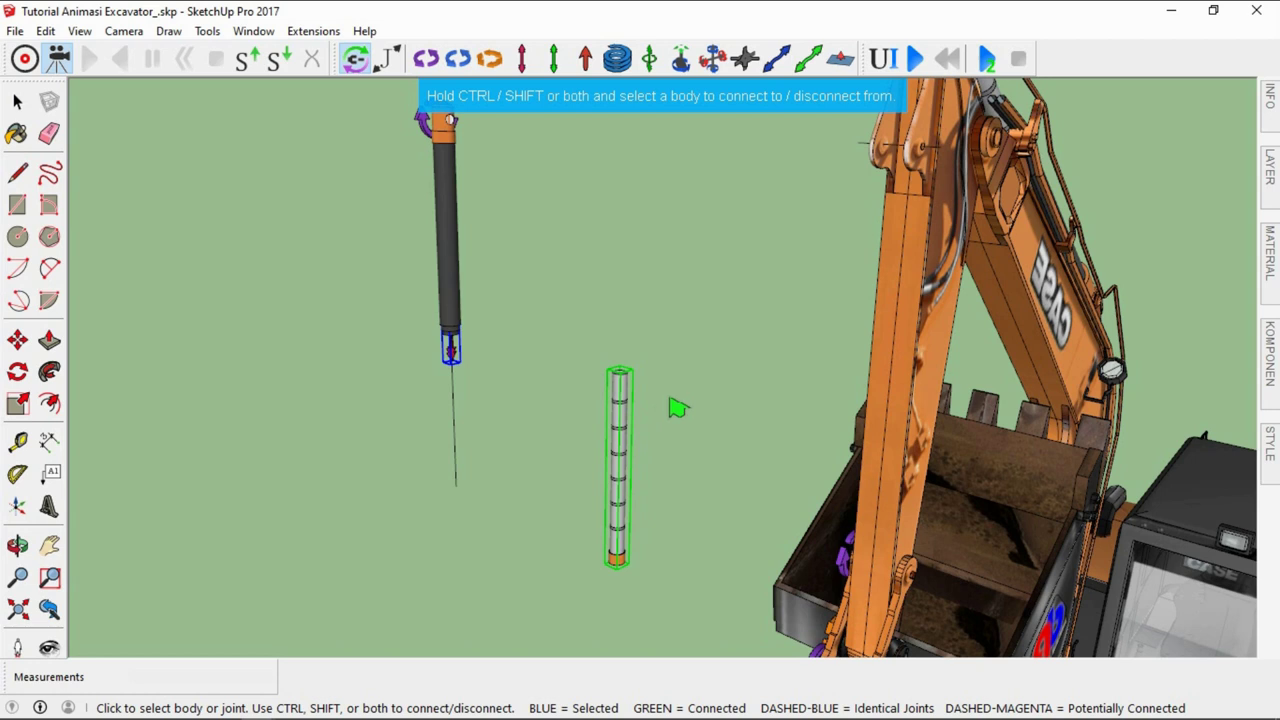
Move the segmented rod 1.00m along the green axis to sit under the dark cylinder
key(space)
click(628, 398)
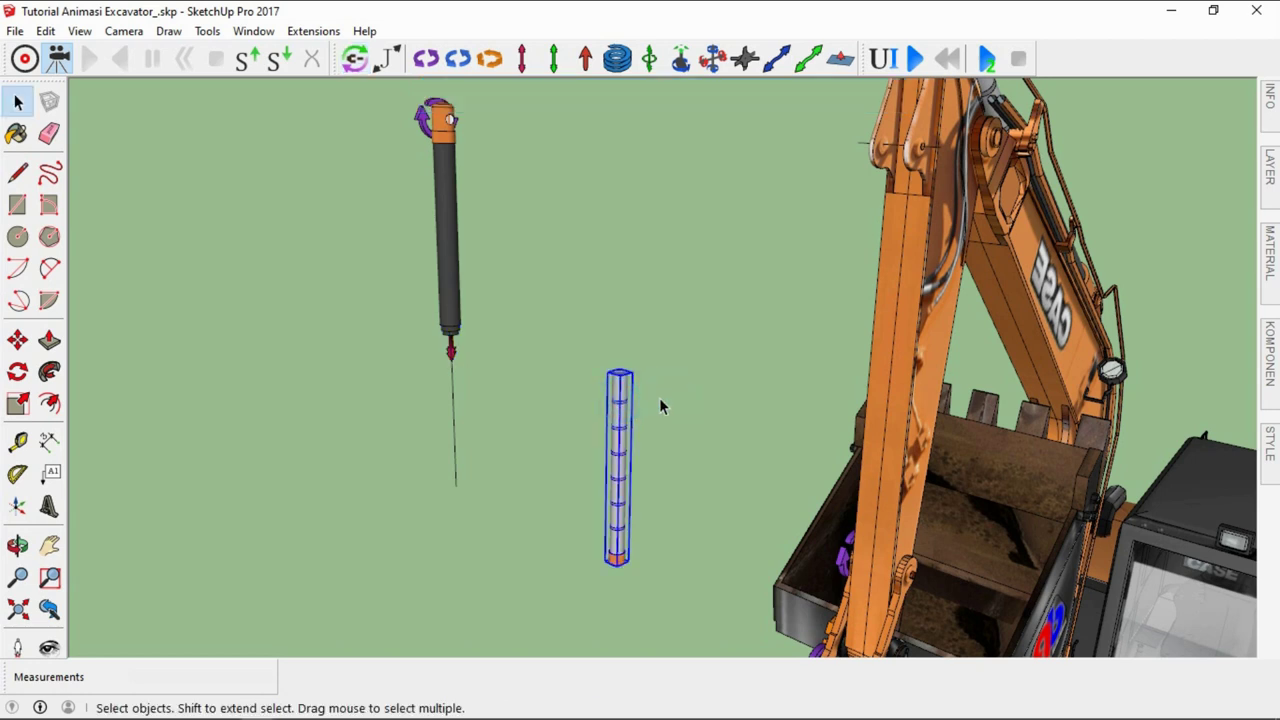
key(m)
click(662, 398)
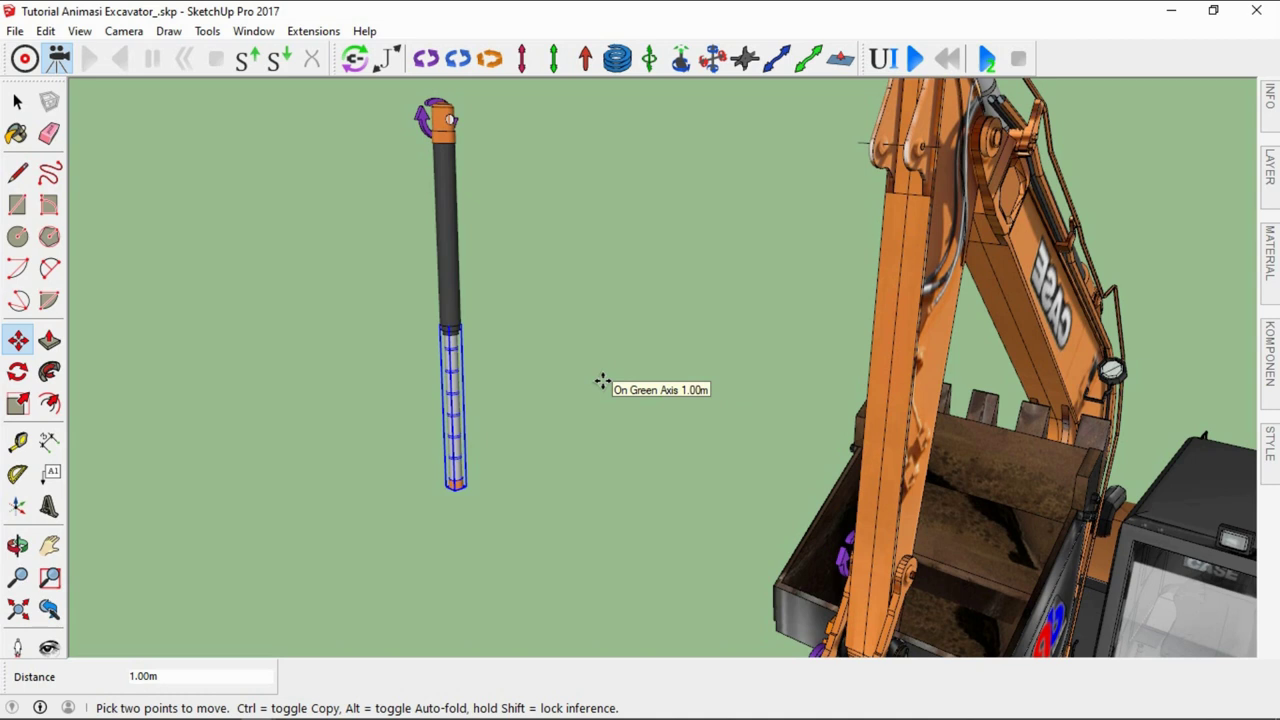
Move the whole hydraulic cylinder assembly onto the excavator arm beside the bucket
key(space)
click(539, 385)
drag(539, 385, 417, 286)
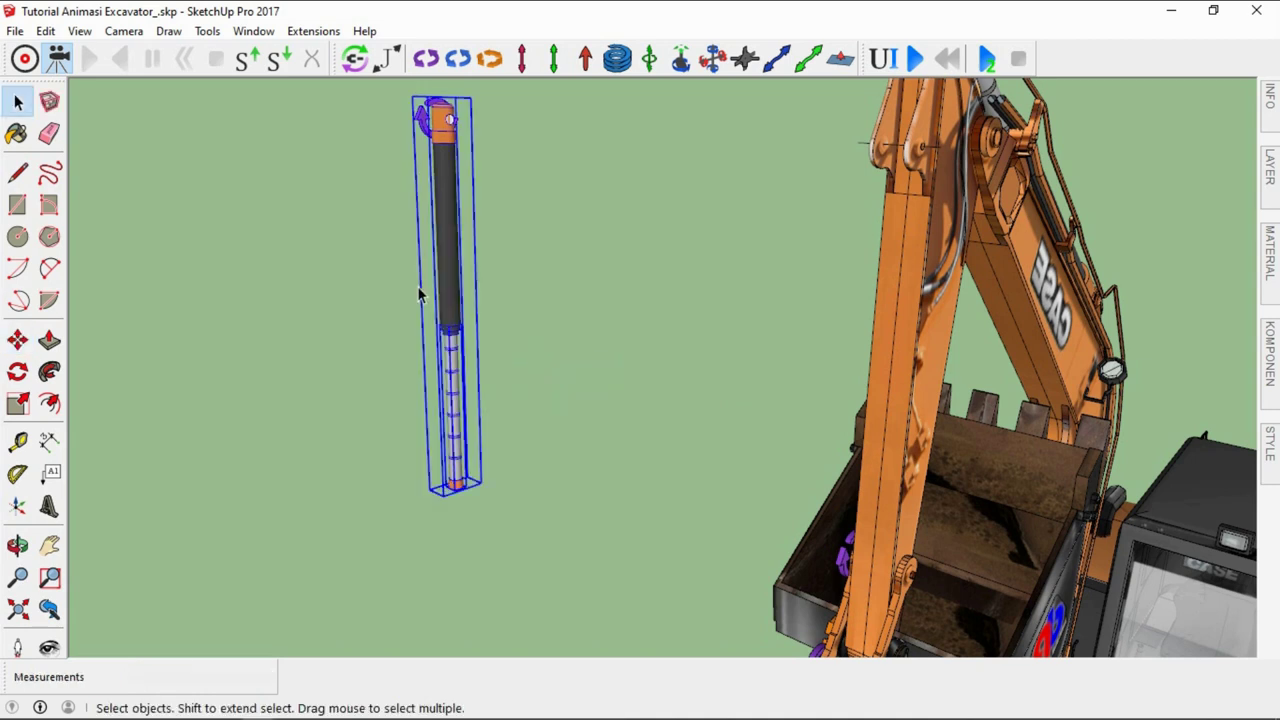
key(m)
click(530, 300)
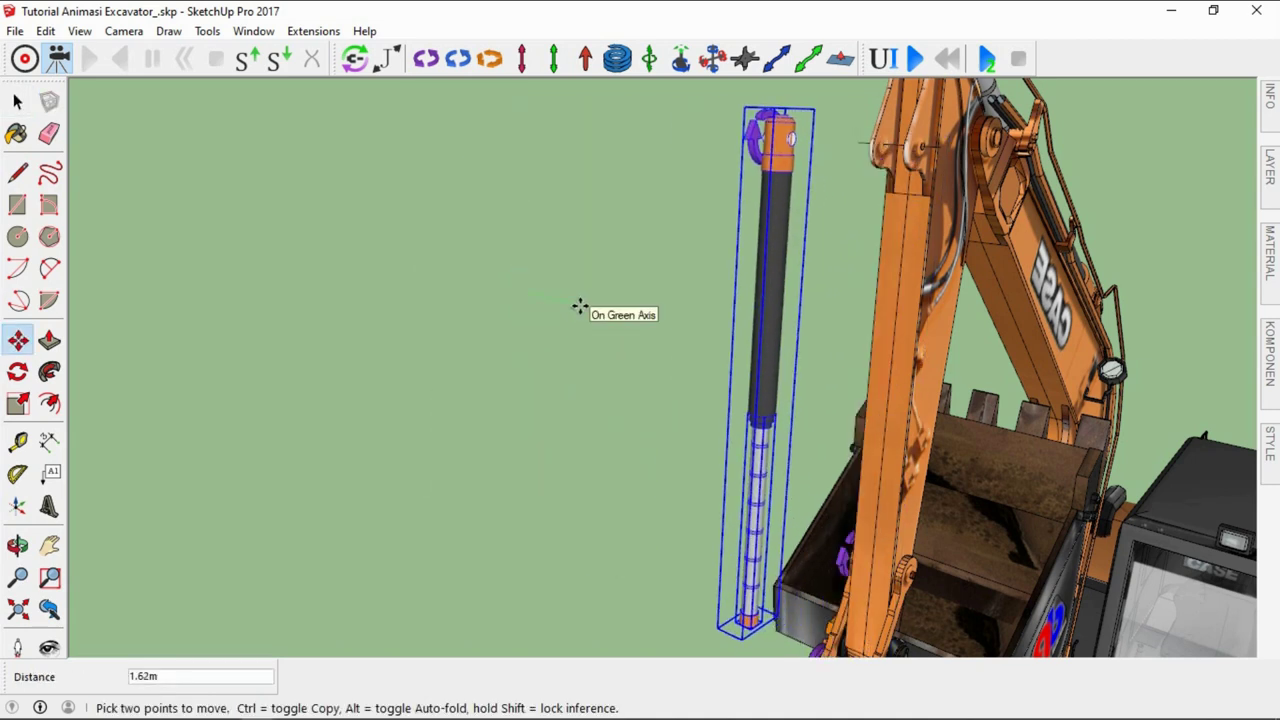
text(2)
key(Return)
key(space)
Zoom and orbit in for a close look at the bucket pivot
scroll(560, 290, down, 5)
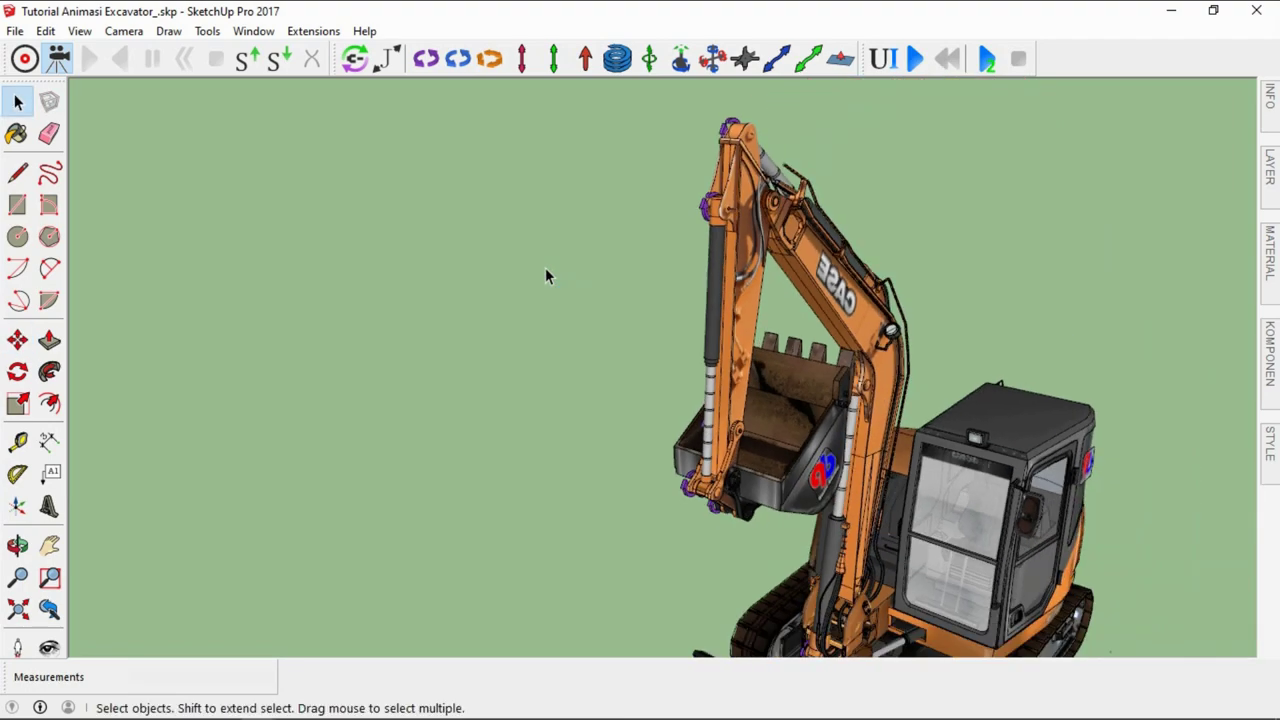
scroll(675, 420, down, 3)
scroll(675, 420, up, 3)
scroll(675, 420, up, 3)
scroll(675, 420, up, 3)
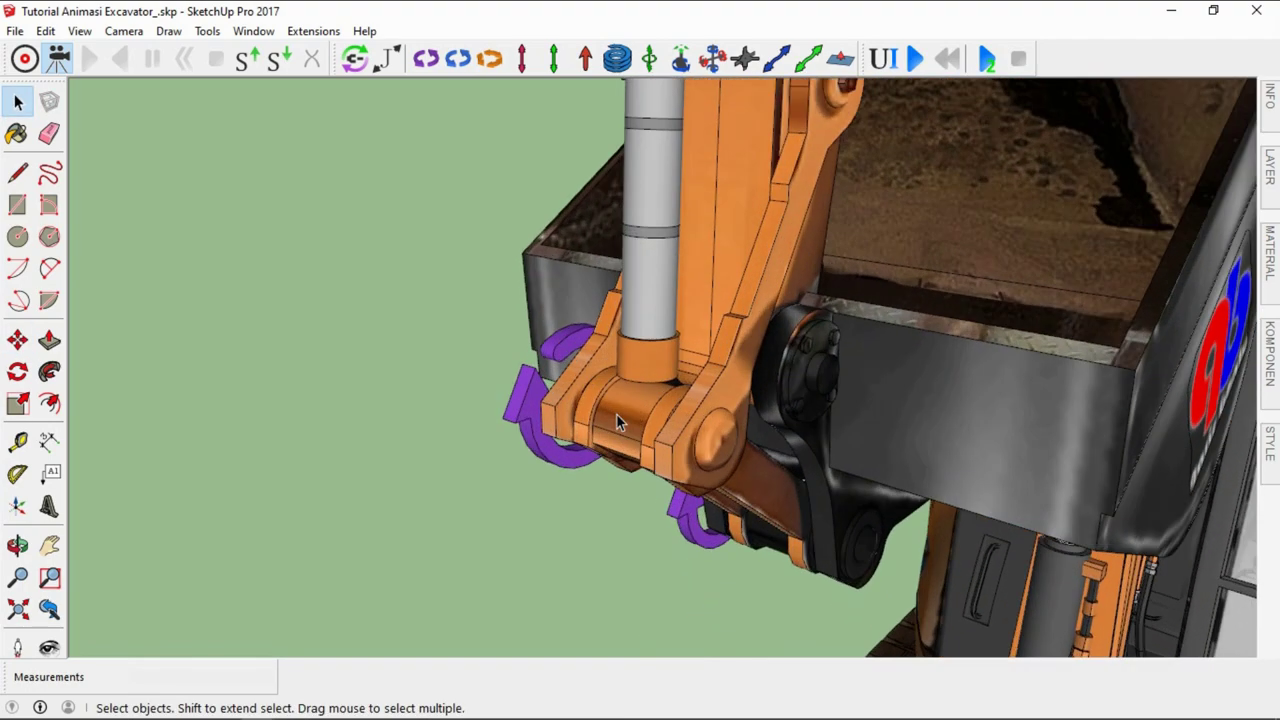
mouse_move(675, 420)
middle_down()
mouse_move(755, 415)
mouse_move(598, 391)
mouse_move(654, 409)
mouse_move(525, 345)
mouse_move(670, 400)
middle_up()
scroll(654, 409, up, 3)
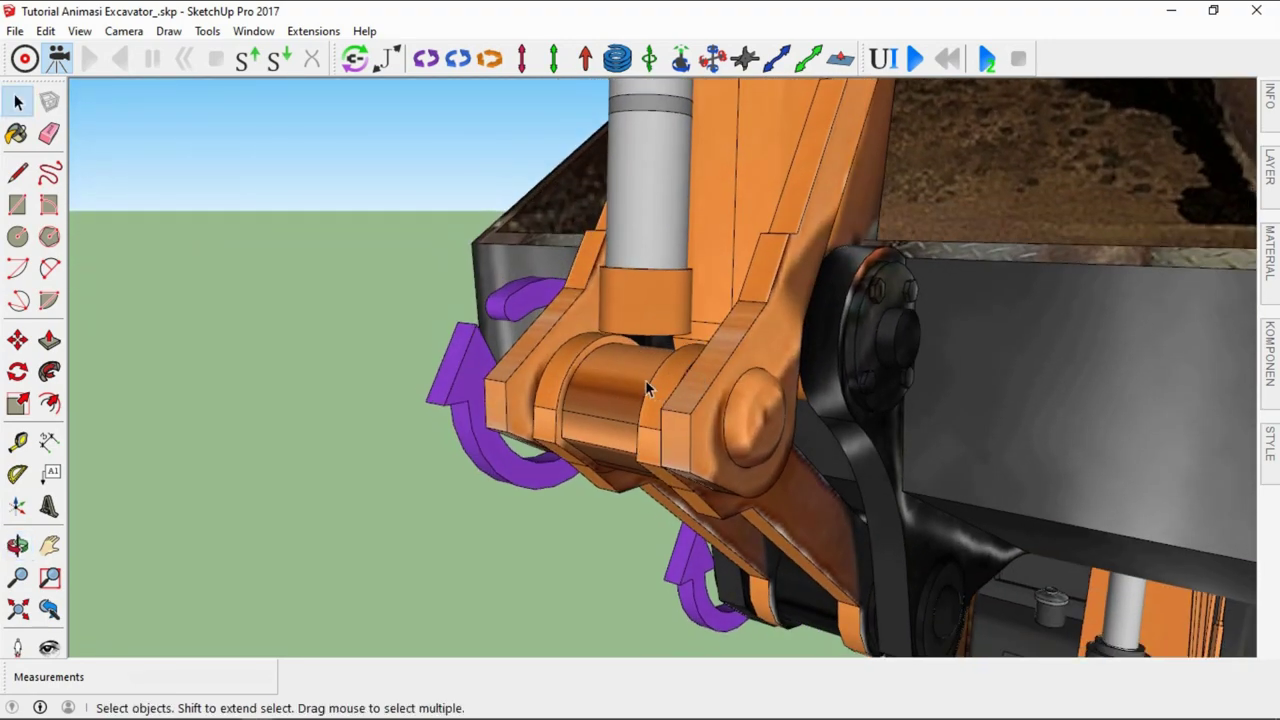
scroll(645, 381, up, 2)
scroll(669, 342, up, 1)
scroll(684, 324, down, 2)
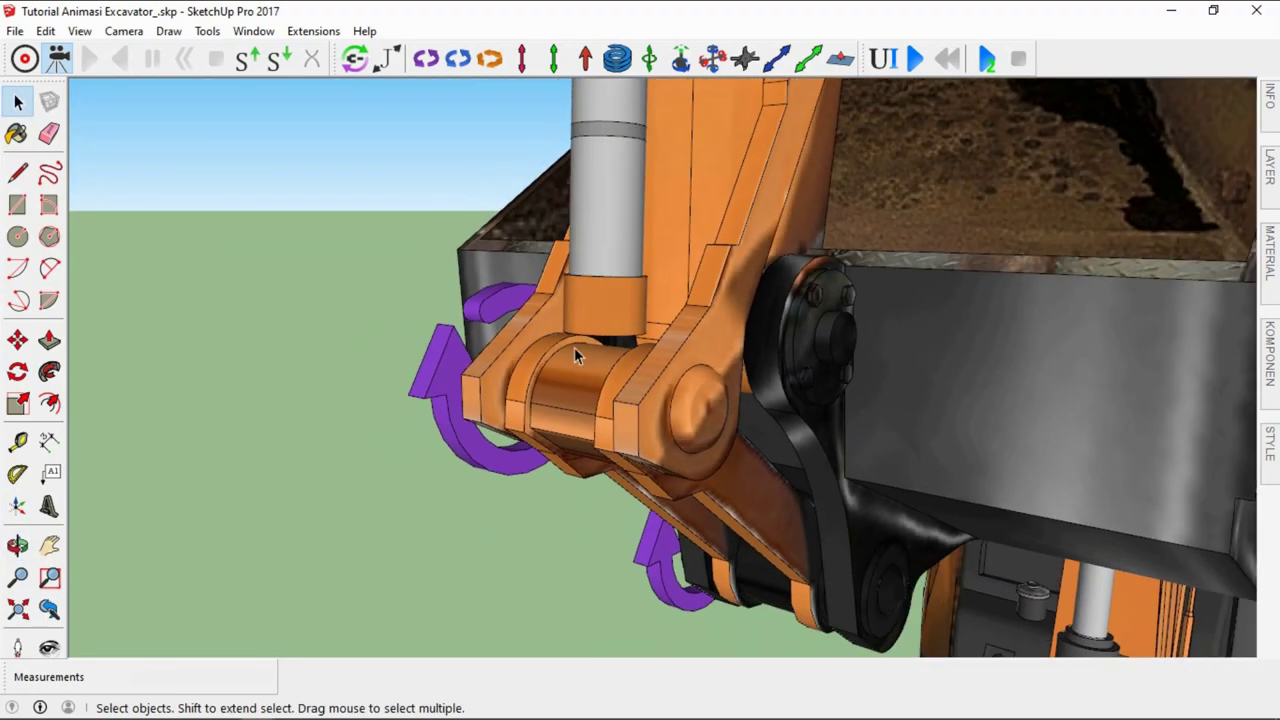
middle_drag(574, 347, 481, 370)
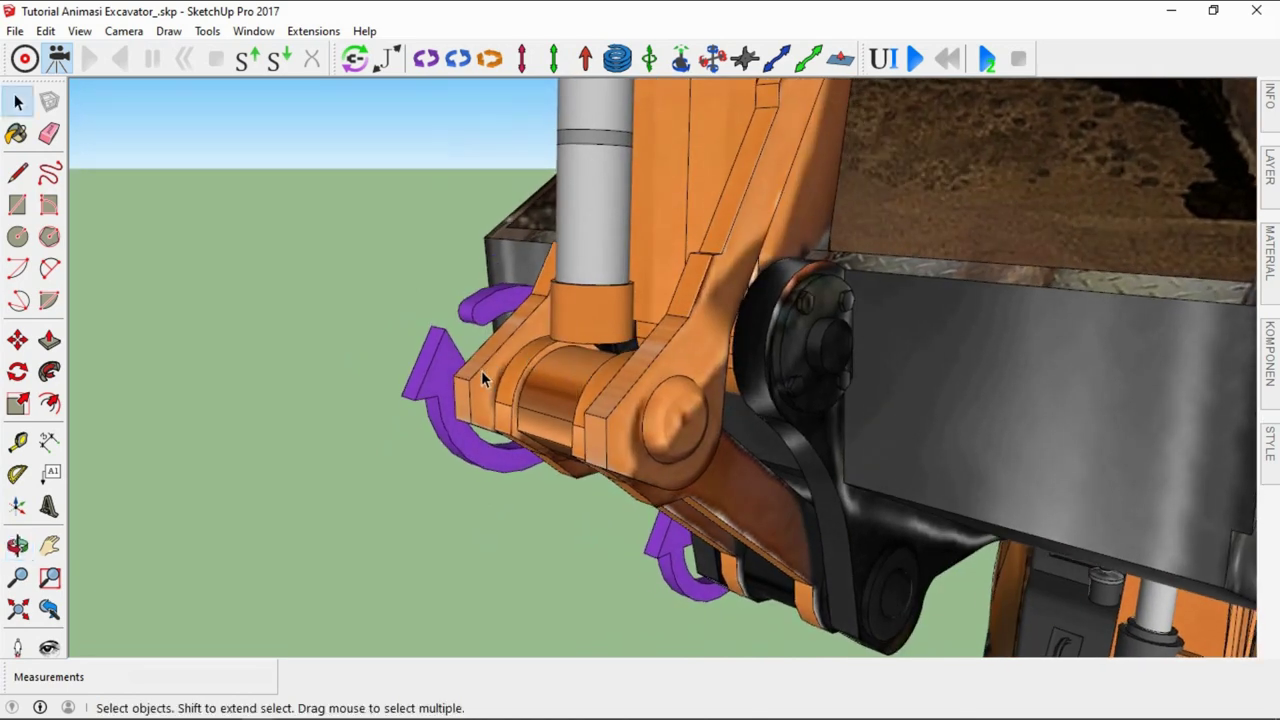
Open the hydraulic cylinder group for editing
right_click(585, 212)
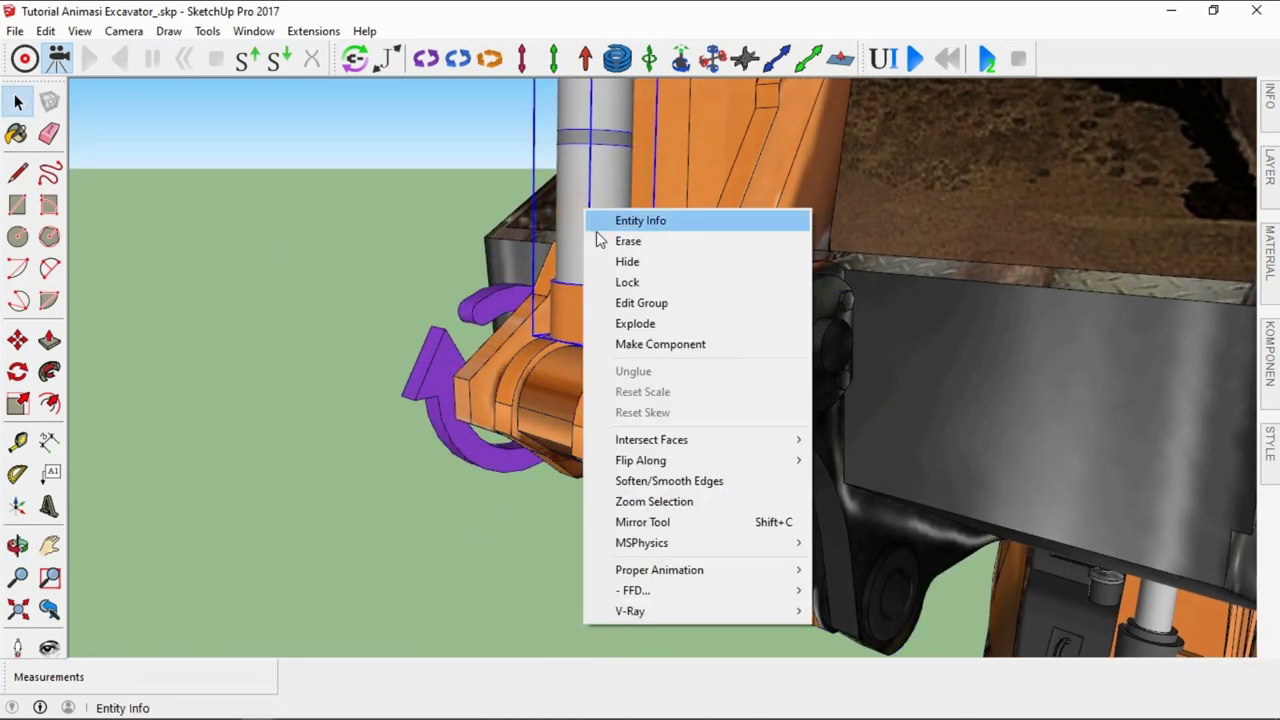
click(641, 304)
middle_drag(698, 388, 639, 372)
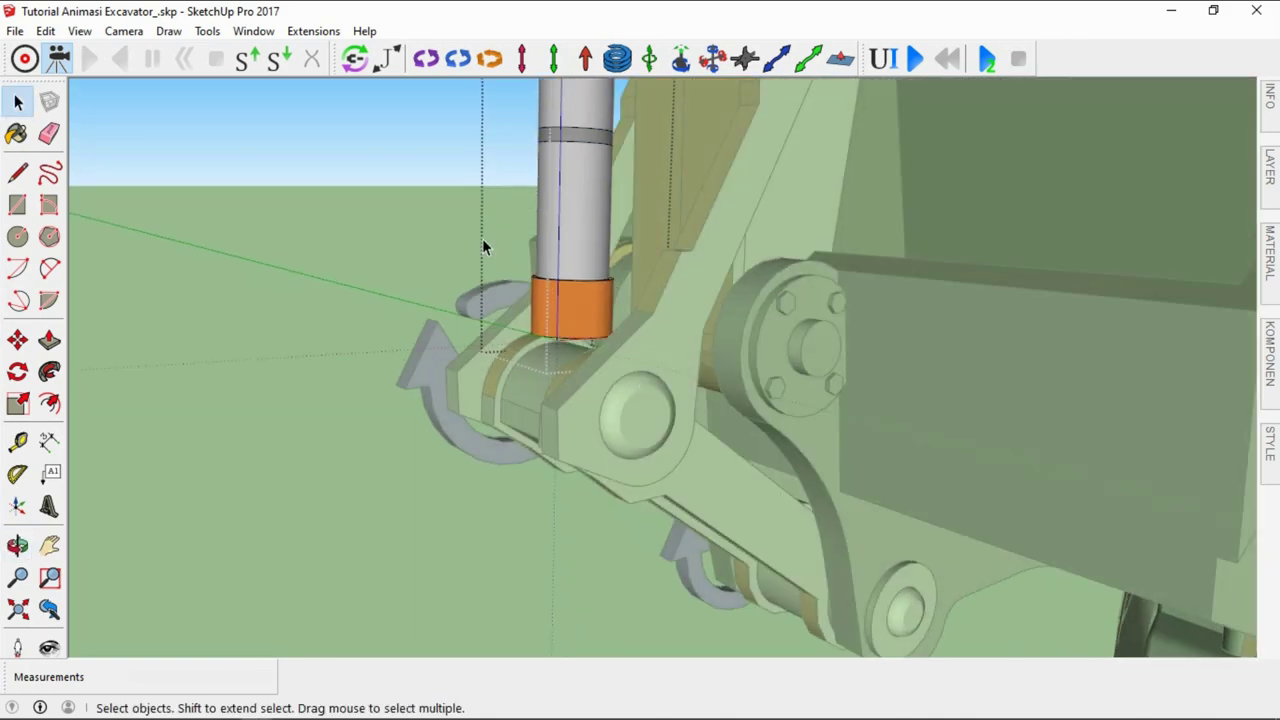
Place a hinge joint at the bucket linkage pin centre, setting its axis with a second point
click(426, 58)
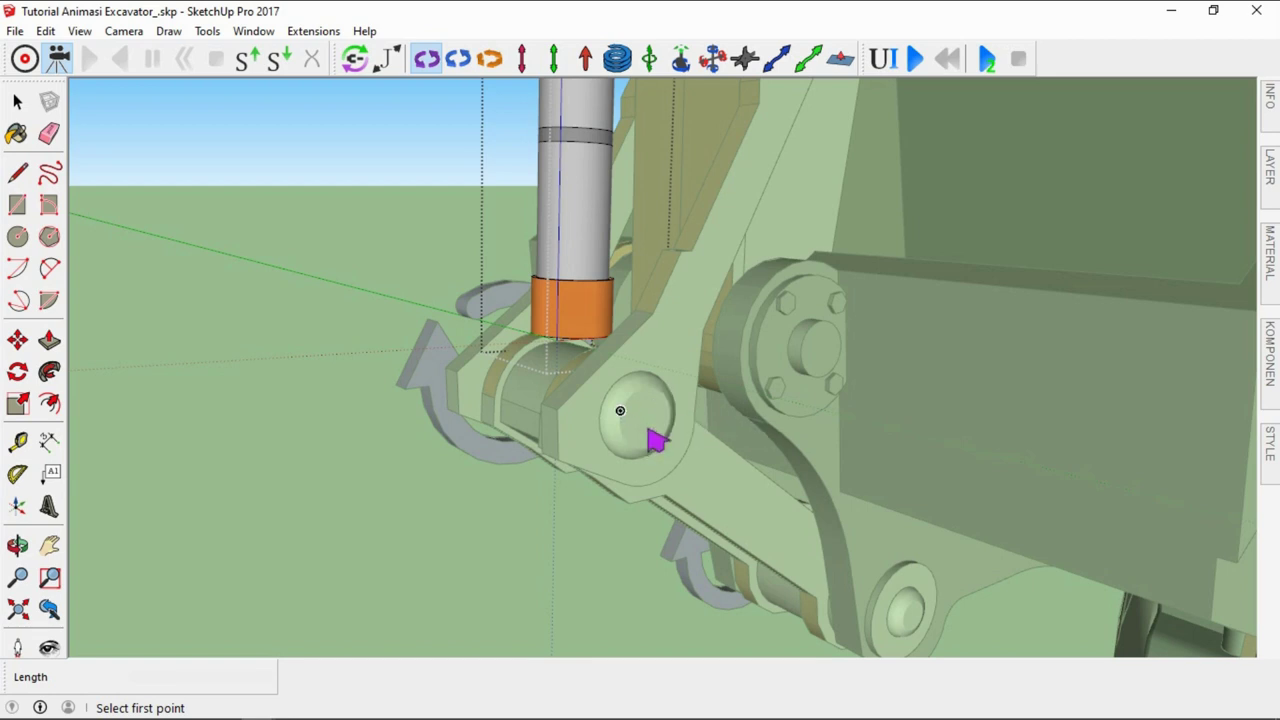
scroll(620, 411, up, 3)
scroll(620, 403, up, 2)
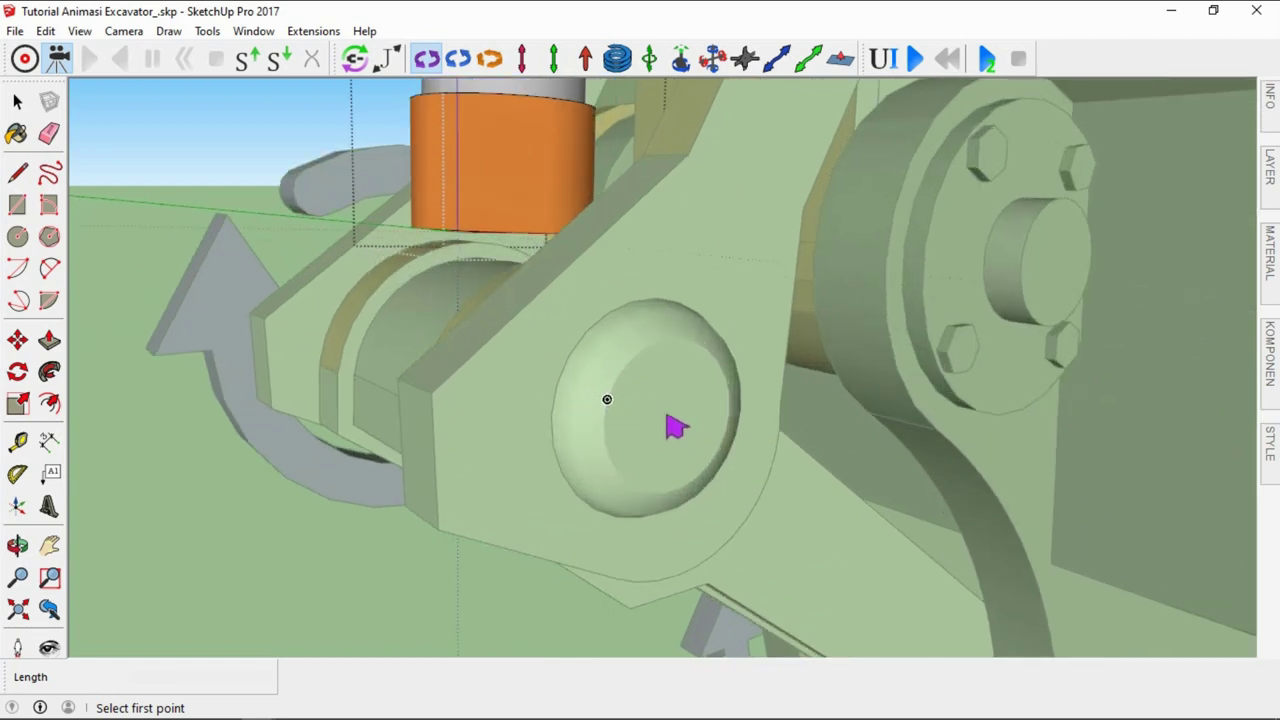
scroll(609, 400, down, 1)
middle_drag(609, 400, 620, 408)
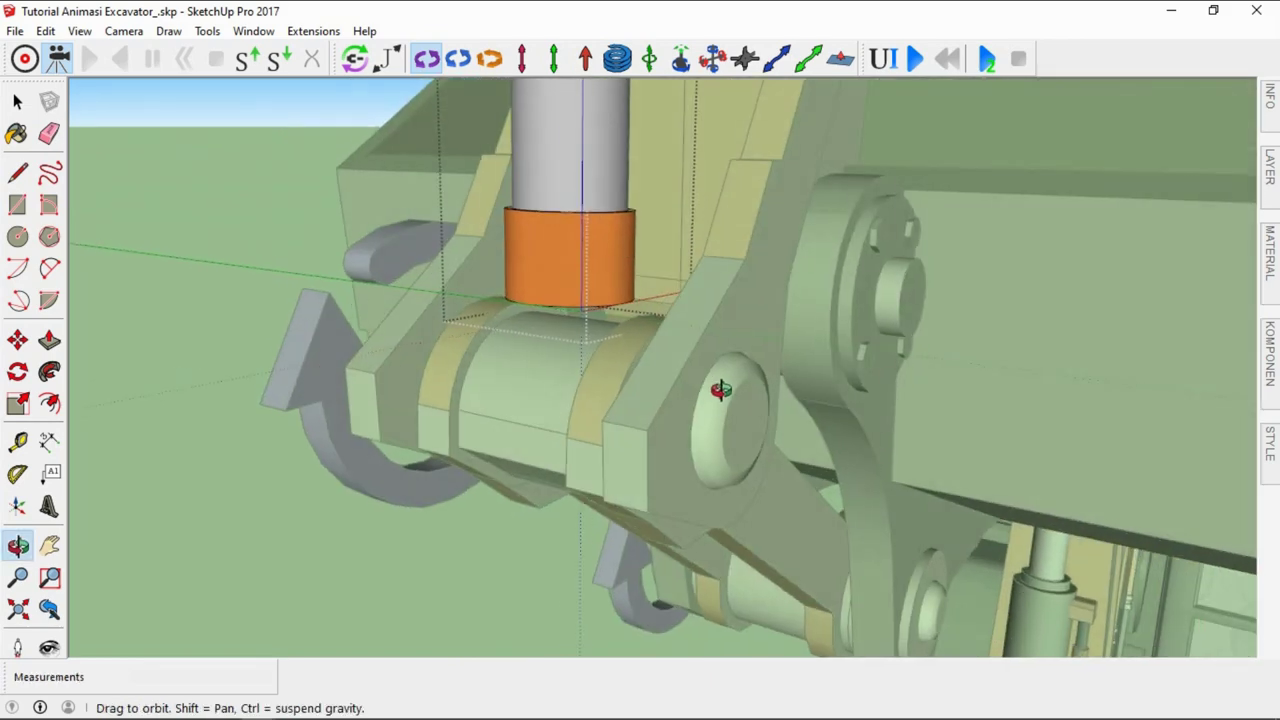
scroll(760, 437, up, 2)
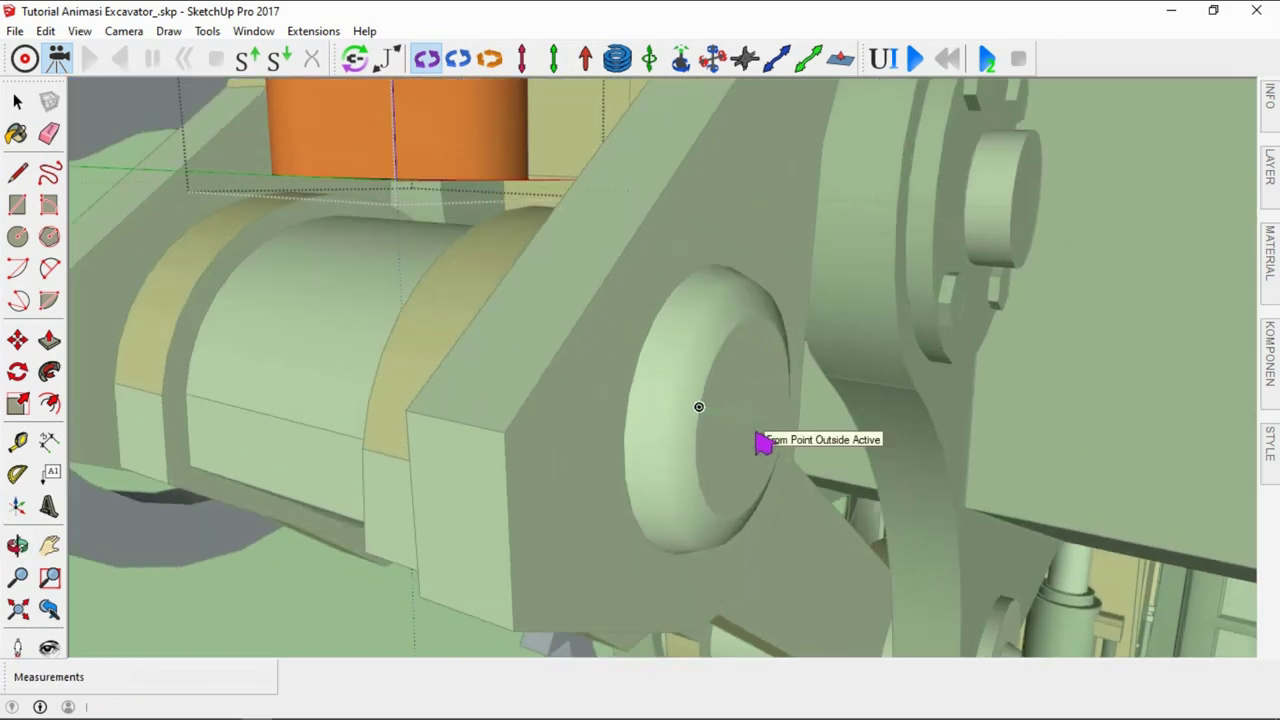
middle_drag(760, 437, 410, 330)
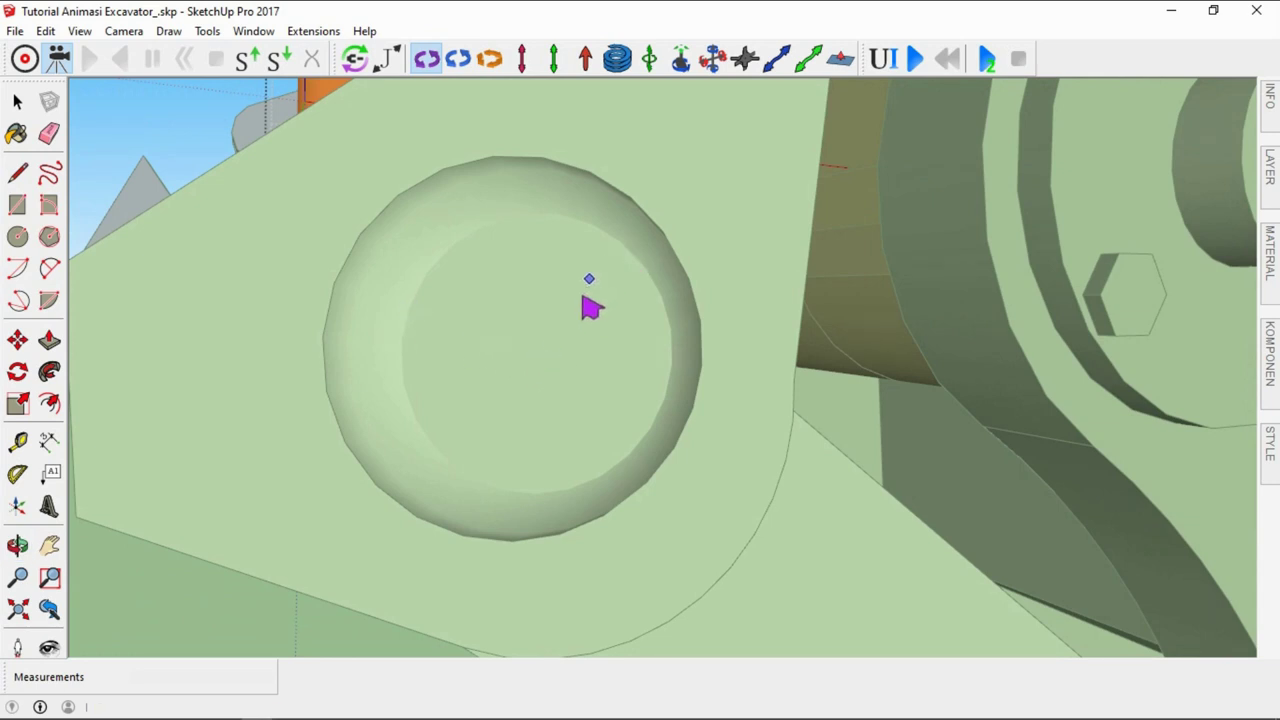
click(535, 357)
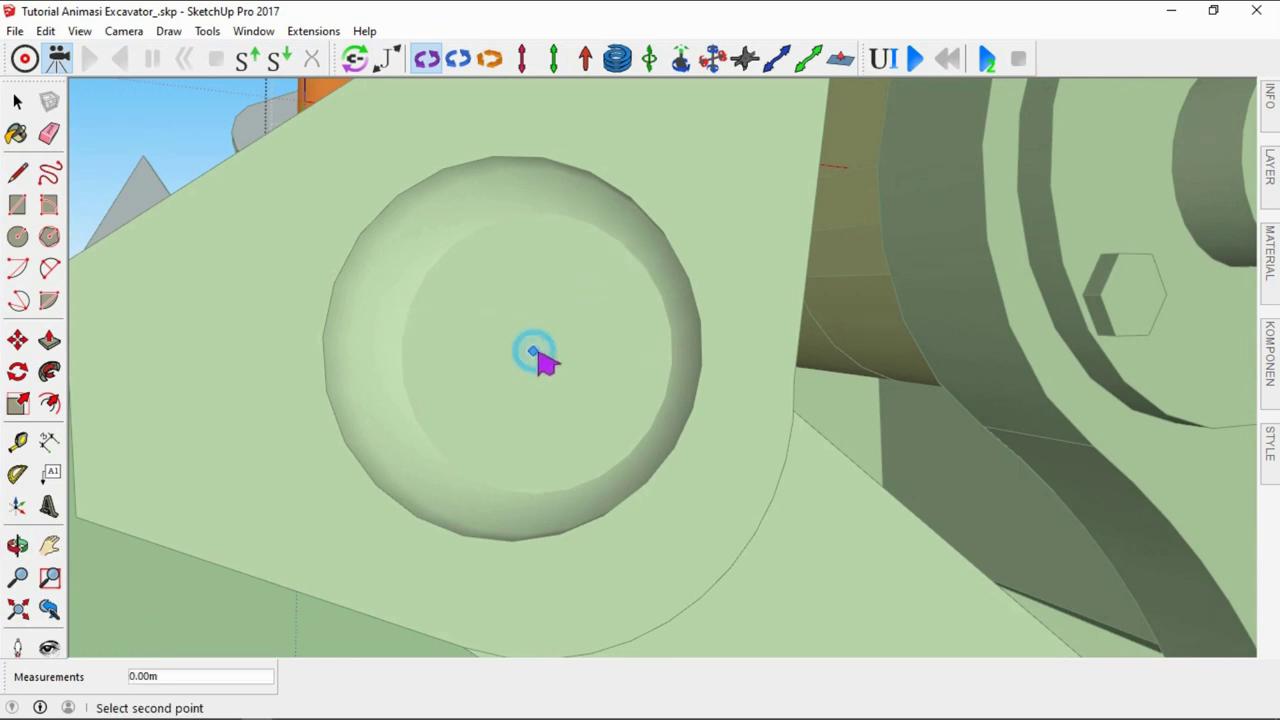
scroll(537, 352, down, 2)
scroll(557, 362, down, 1)
scroll(586, 346, down, 1)
middle_drag(586, 346, 760, 456)
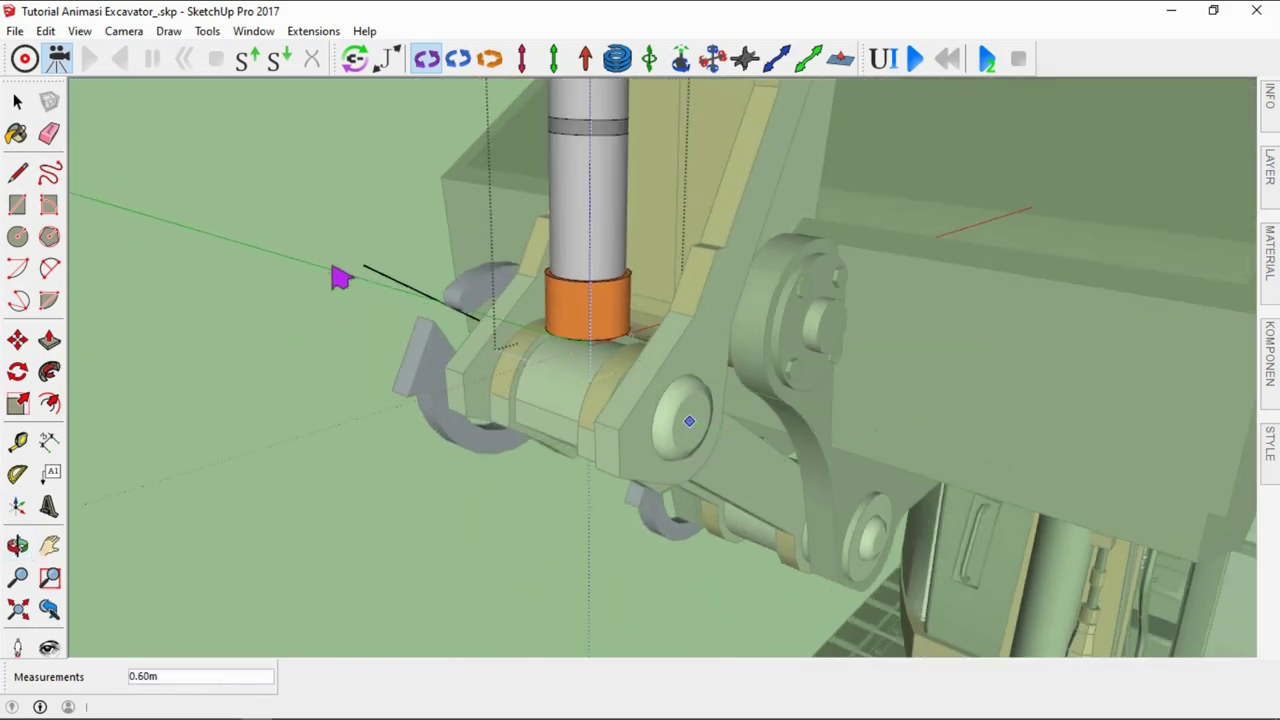
click(298, 302)
key(space)
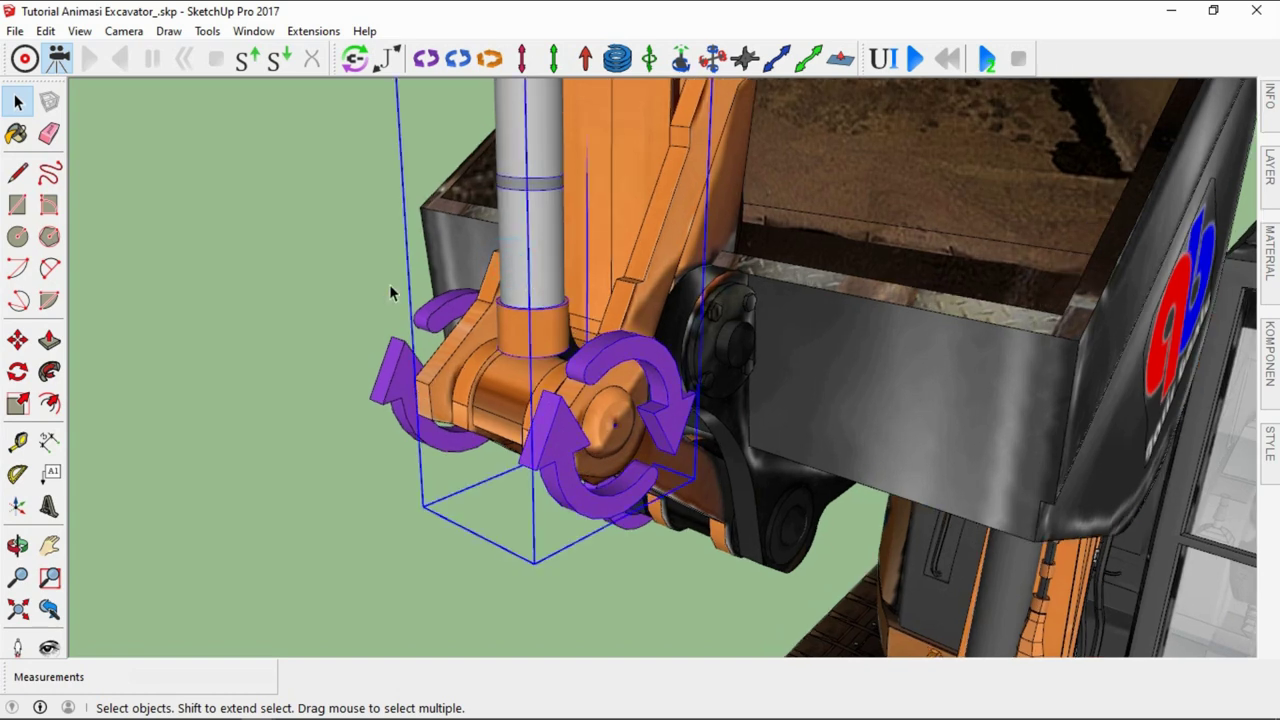
click(356, 58)
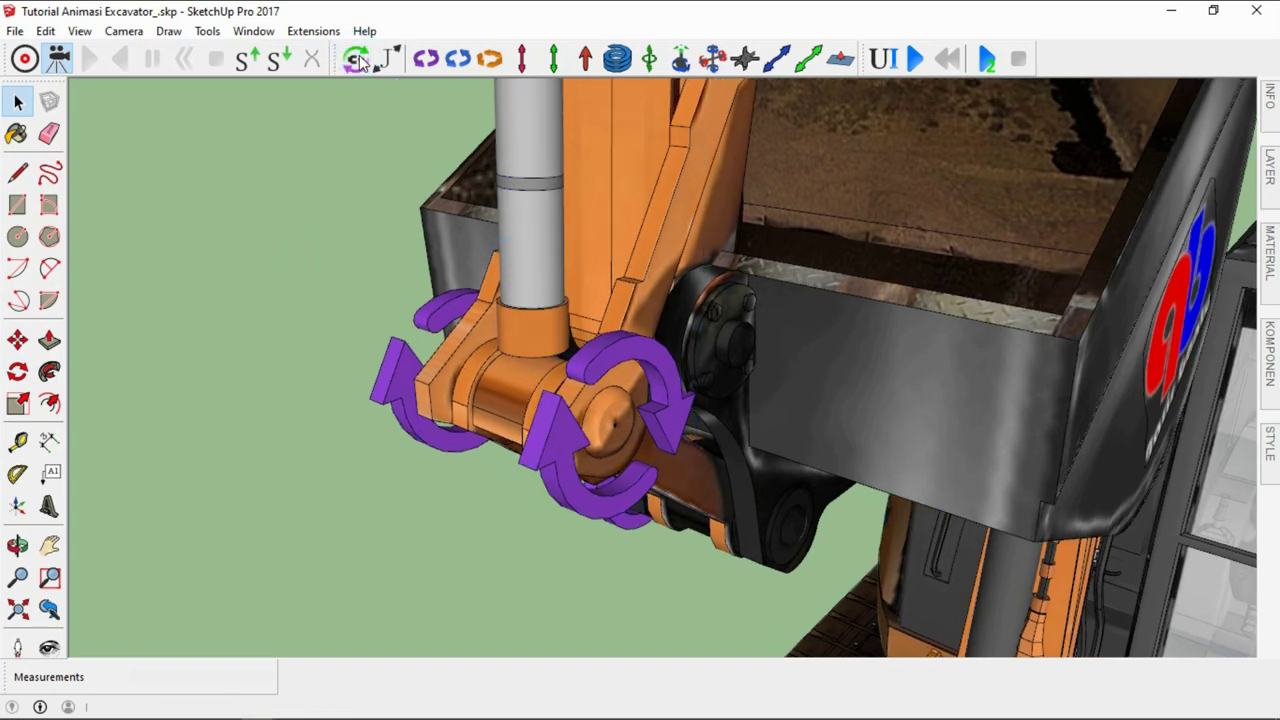
click(663, 367)
scroll(640, 400, down, 3)
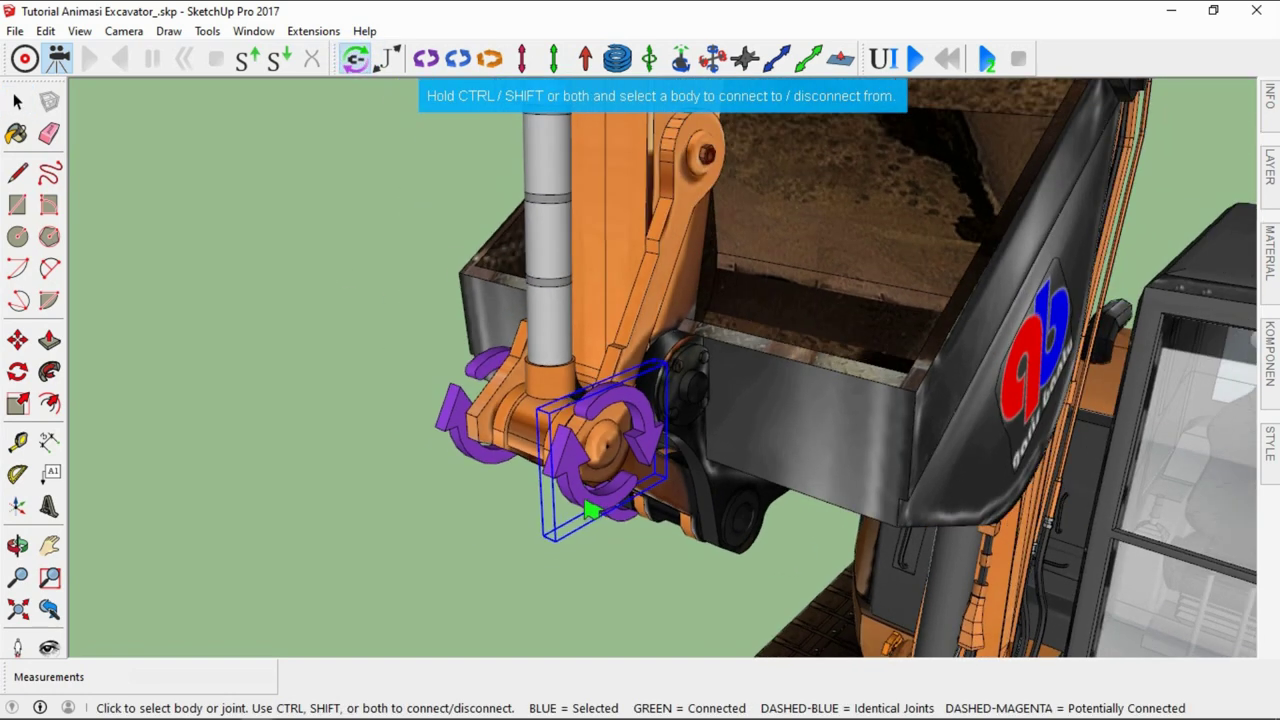
scroll(560, 430, down, 2)
mouse_move(530, 420)
middle_down()
mouse_move(510, 413)
mouse_move(572, 348)
middle_up()
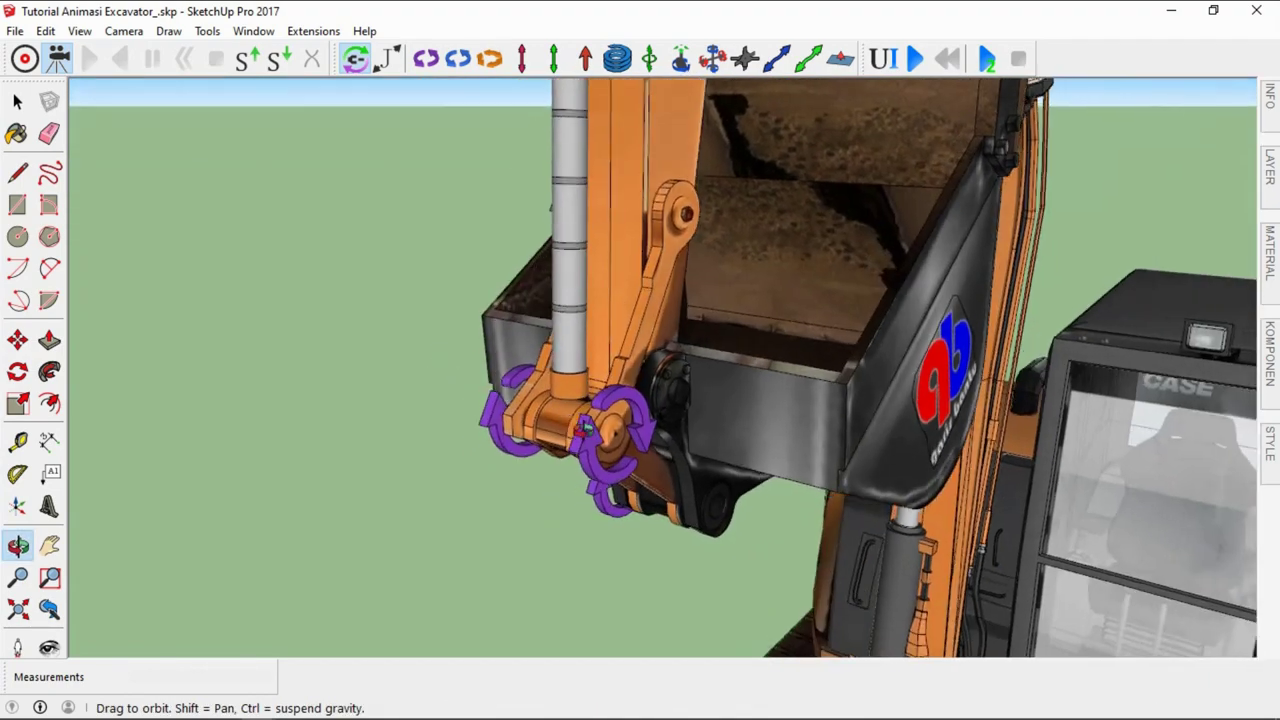
scroll(572, 348, up, 1)
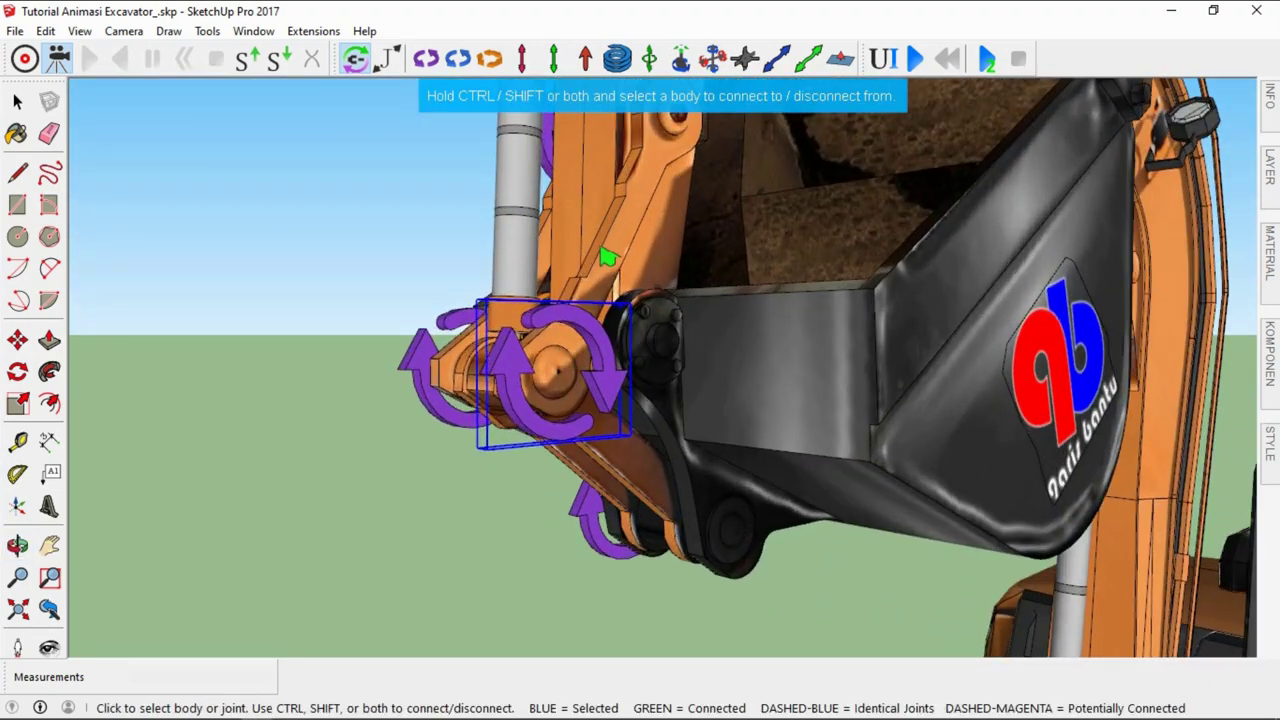
middle_drag(620, 462, 678, 442)
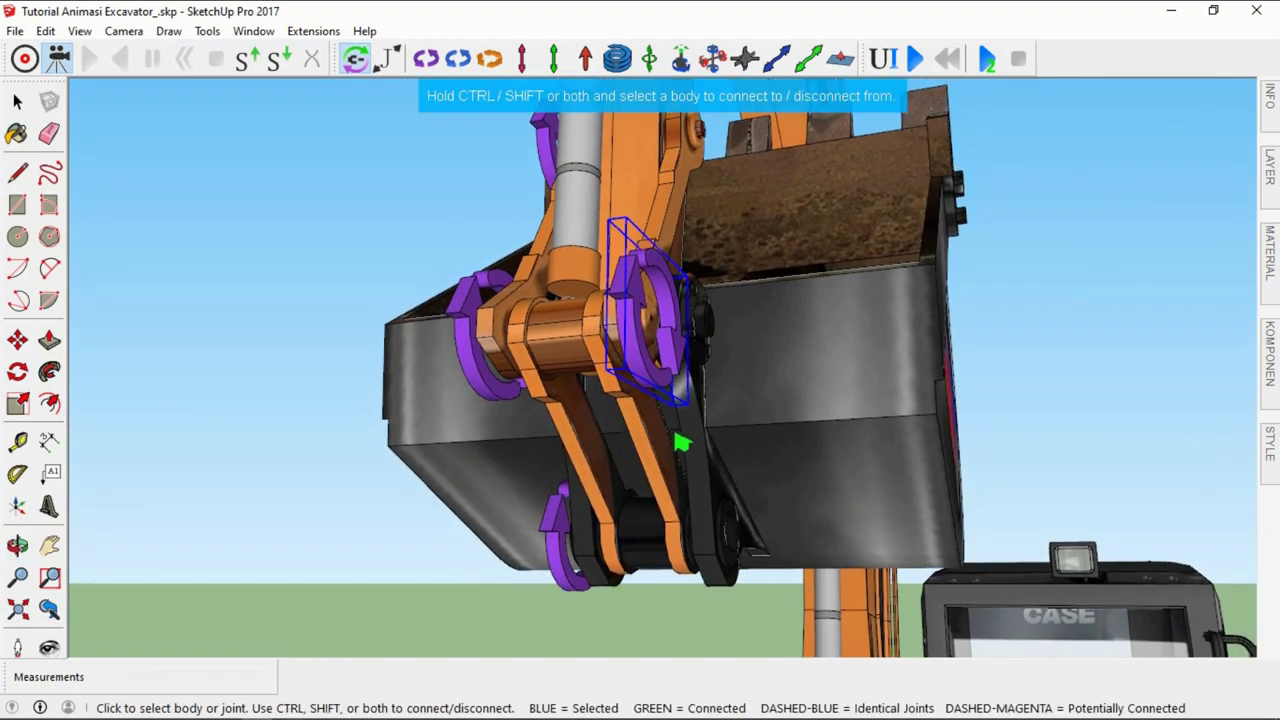
key(space)
scroll(1014, 366, down, 3)
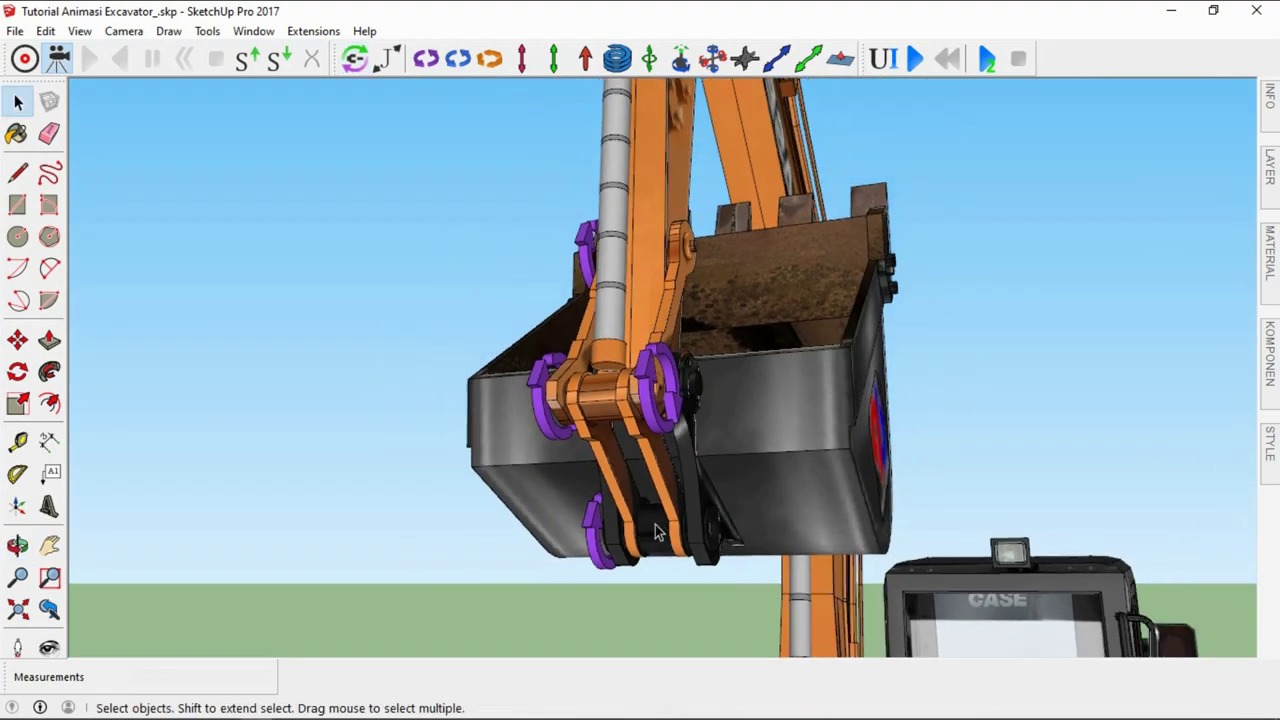
mouse_move(1014, 366)
middle_down()
mouse_move(603, 446)
mouse_move(886, 614)
mouse_move(1055, 492)
mouse_move(743, 469)
middle_up()
scroll(810, 237, up, 2)
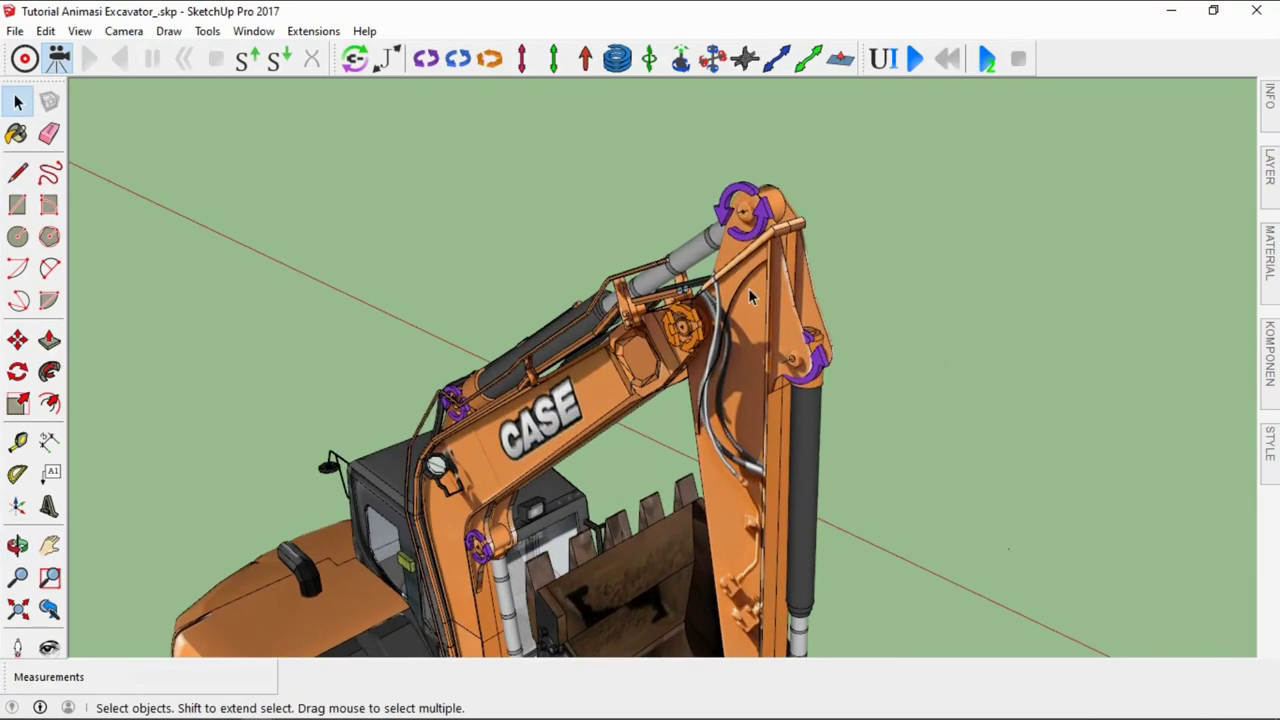
mouse_move(748, 288)
middle_down()
mouse_move(790, 380)
mouse_move(771, 200)
mouse_move(757, 209)
middle_up()
scroll(779, 370, down, 2)
click(757, 209)
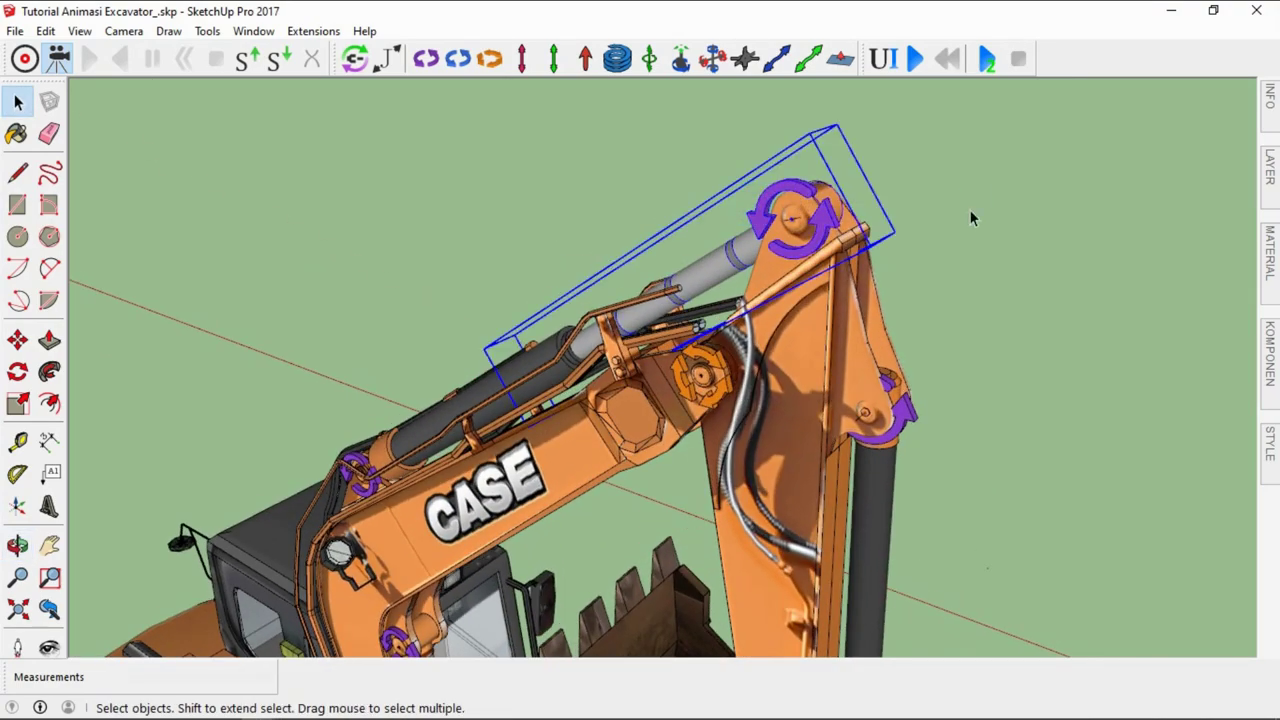
click(971, 211)
mouse_move(971, 211)
middle_down()
mouse_move(812, 186)
mouse_move(582, 369)
middle_up()
scroll(812, 186, down, 3)
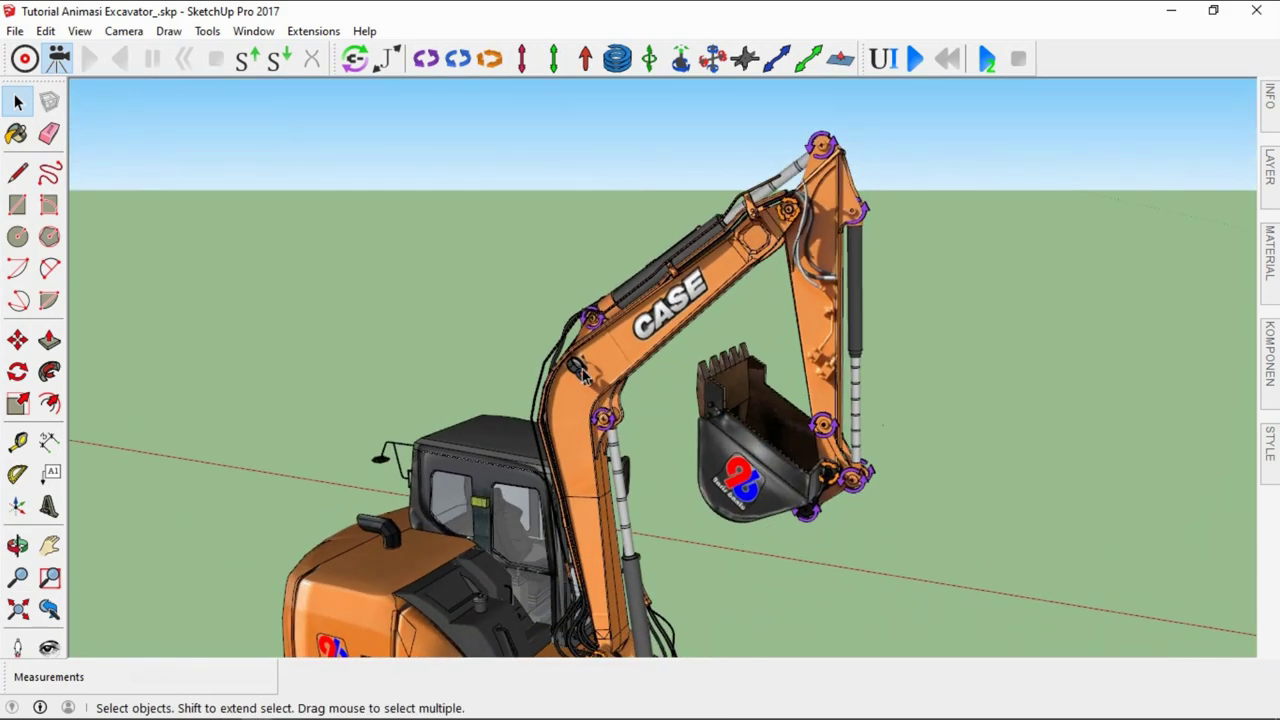
scroll(582, 333, up, 4)
scroll(582, 333, down, 3)
scroll(657, 281, down, 3)
scroll(815, 345, down, 3)
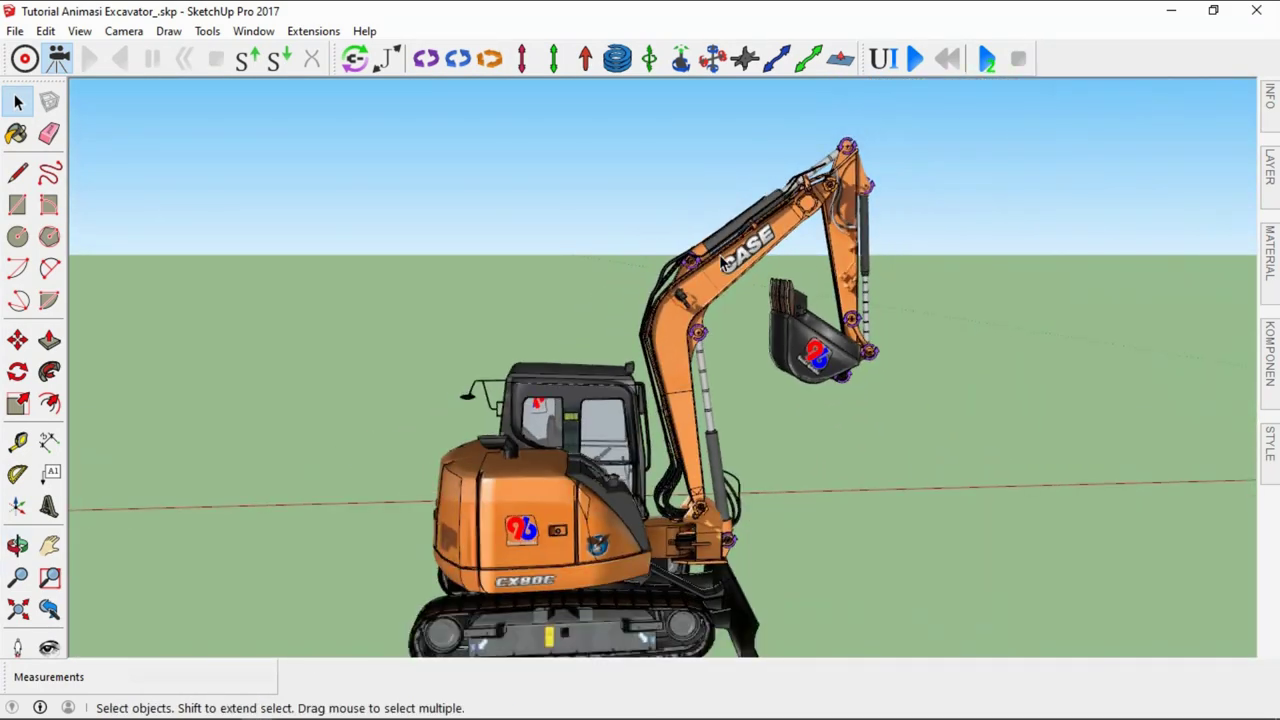
scroll(815, 345, down, 2)
middle_drag(815, 345, 754, 443)
scroll(754, 443, down, 2)
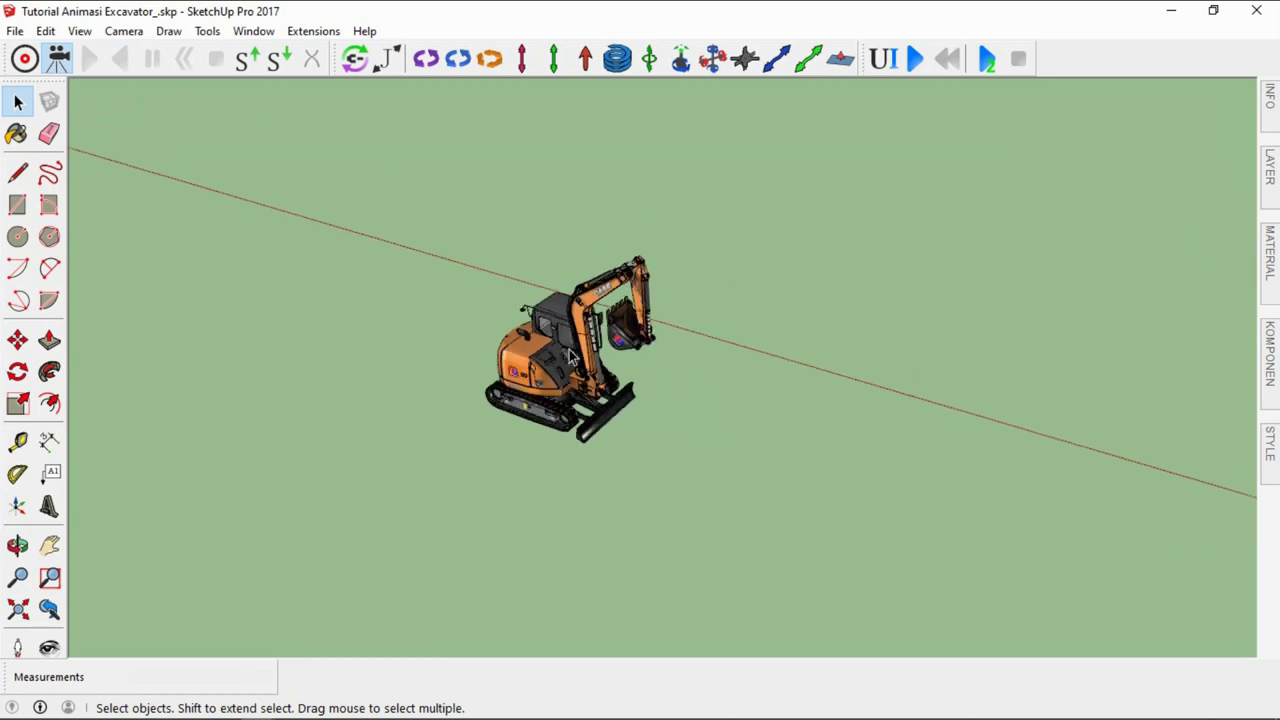
scroll(500, 362, down, 2)
scroll(500, 362, down, 3)
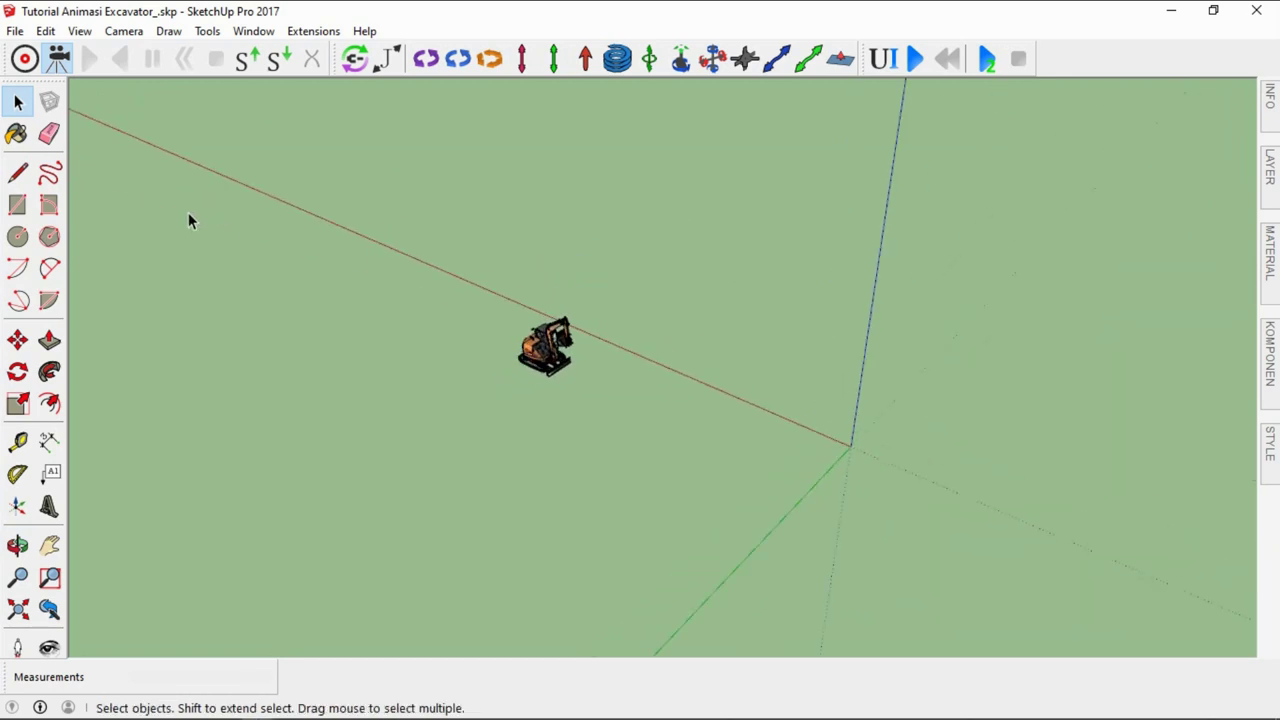
Draw a rectangle about 51.69 m by 13.95 m around the excavator
key(r)
click(171, 262)
click(741, 393)
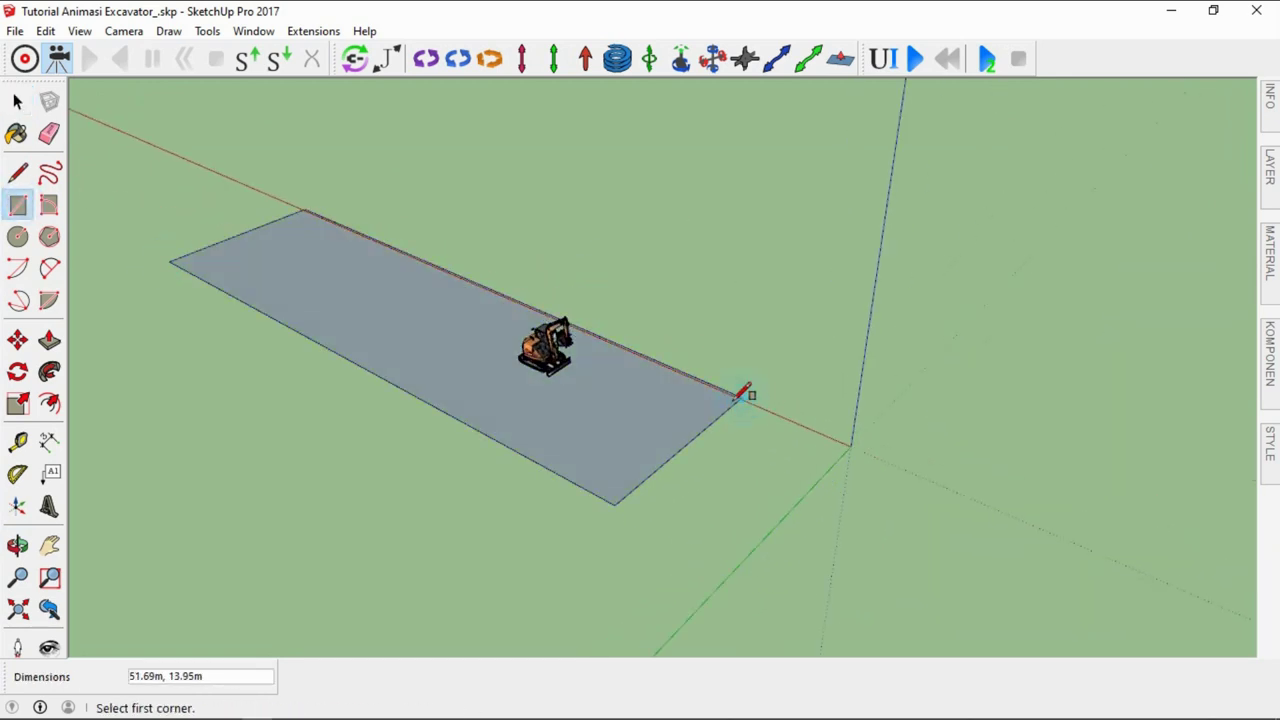
key(space)
Push/pull the rectangle up into a thick ground slab
key(p)
click(666, 420)
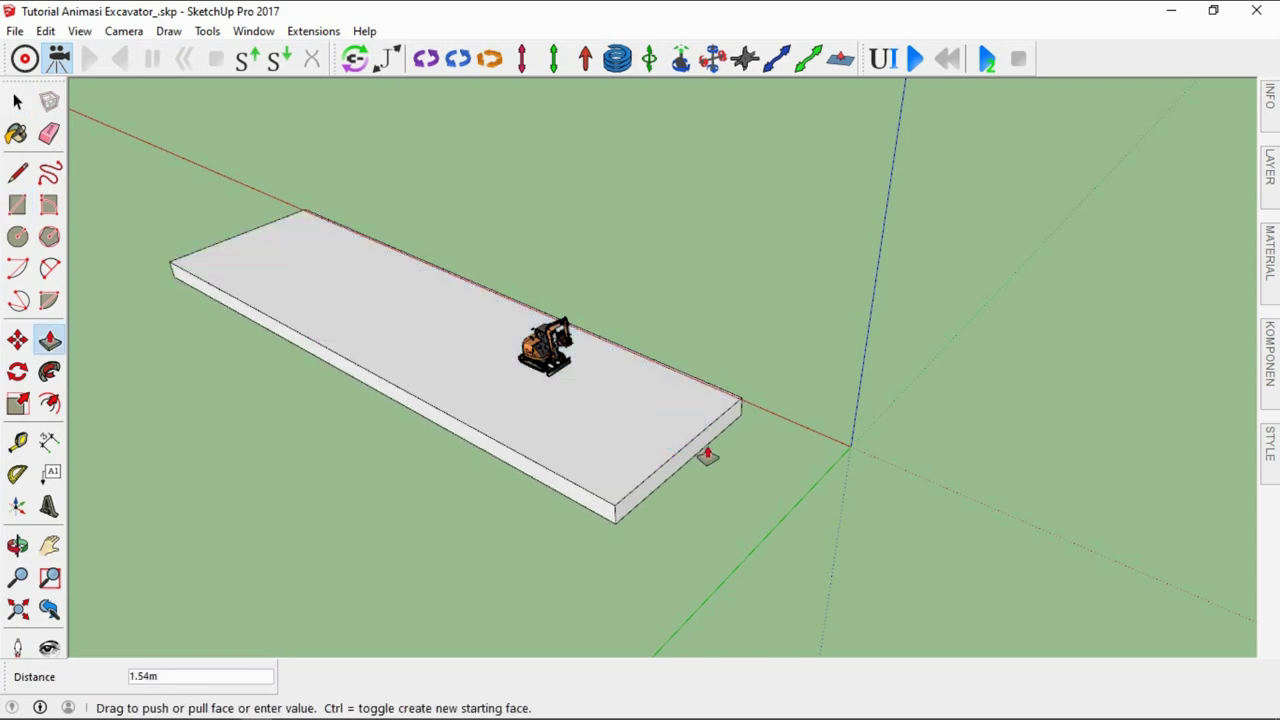
click(709, 454)
key(space)
key(p)
key(space)
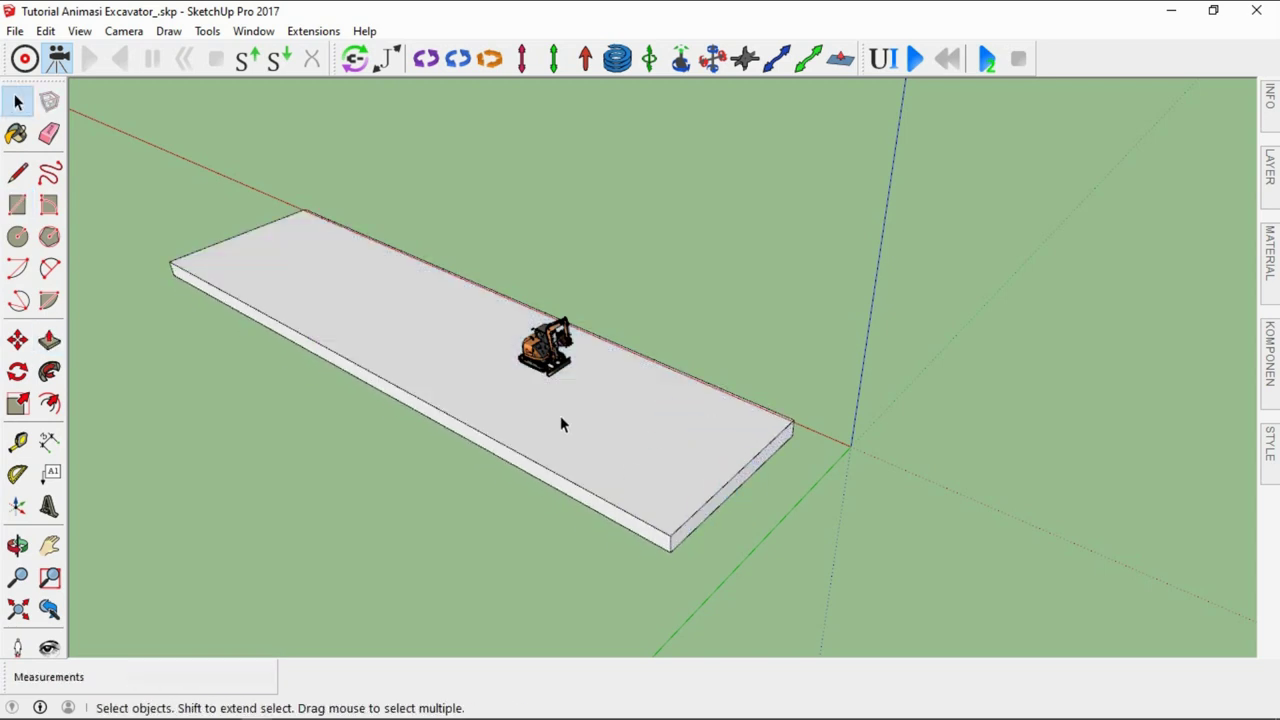
mouse_move(560, 423)
middle_down()
mouse_move(570, 373)
mouse_move(736, 425)
middle_up()
key(p)
key(space)
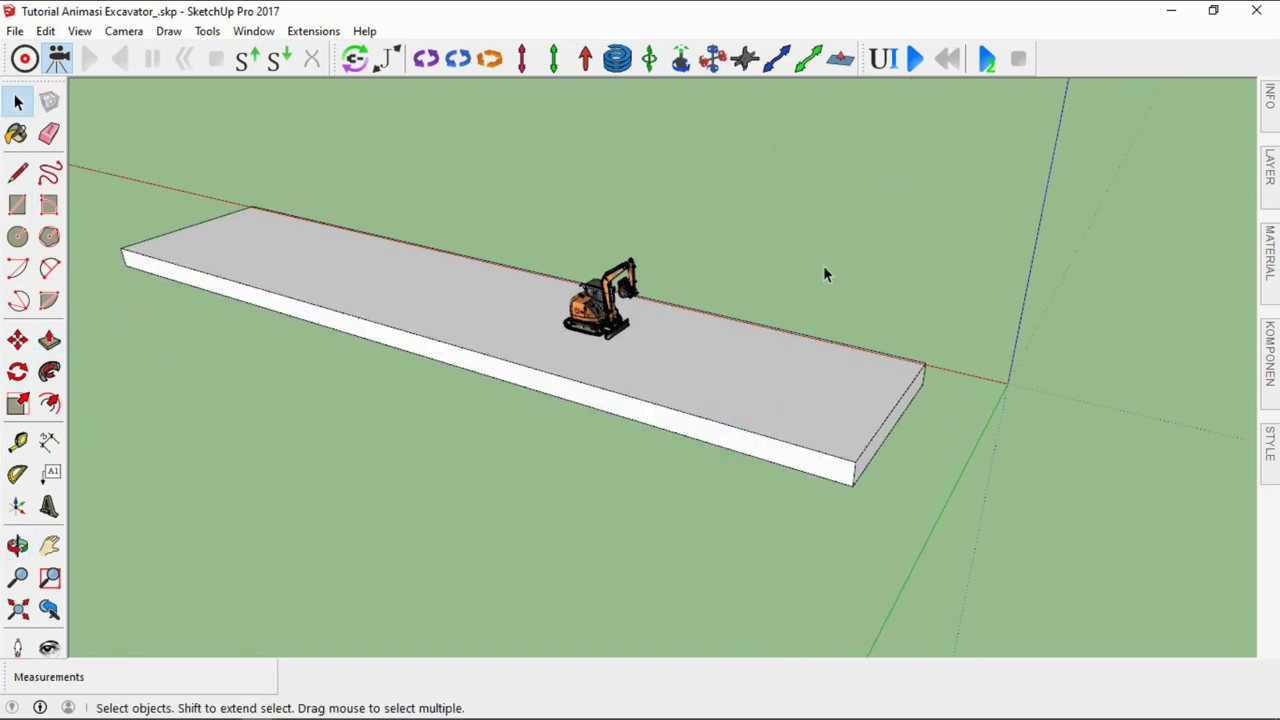
middle_drag(823, 265, 605, 343)
scroll(640, 314, up, 2)
Select the whole slab and bring up the Materials panel
triple_click(643, 318)
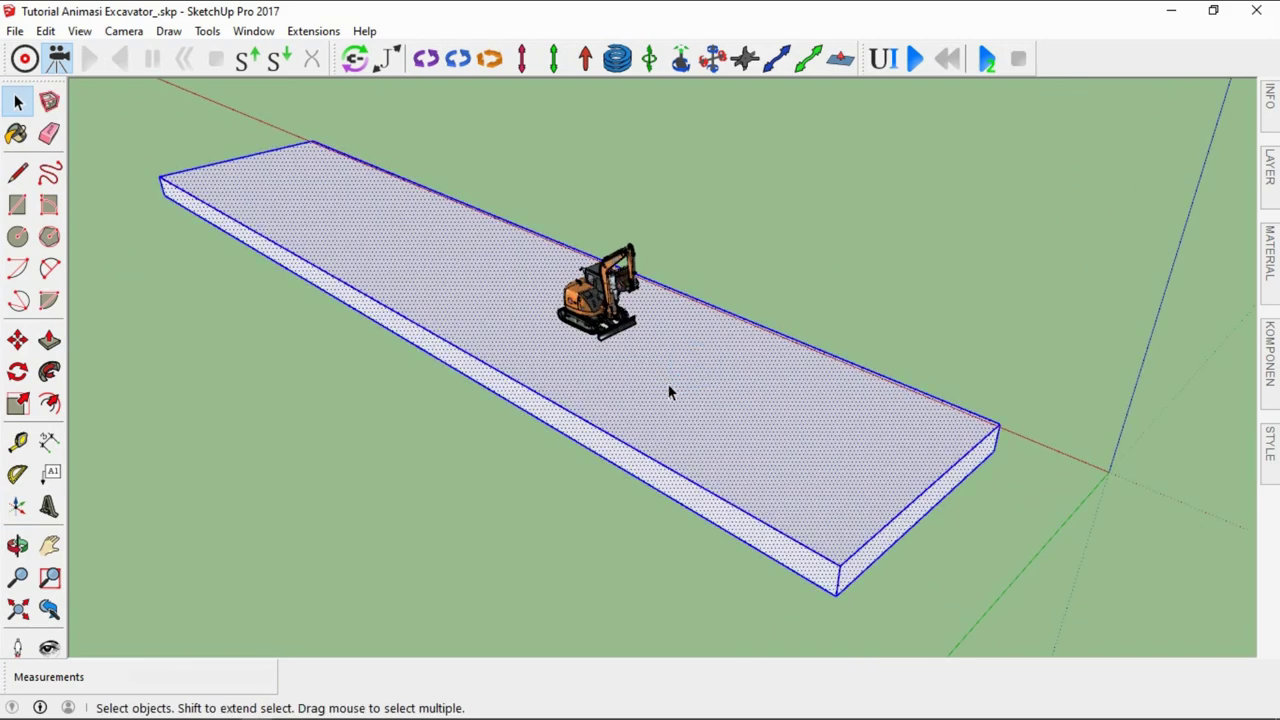
scroll(690, 405, up, 2)
scroll(700, 410, down, 2)
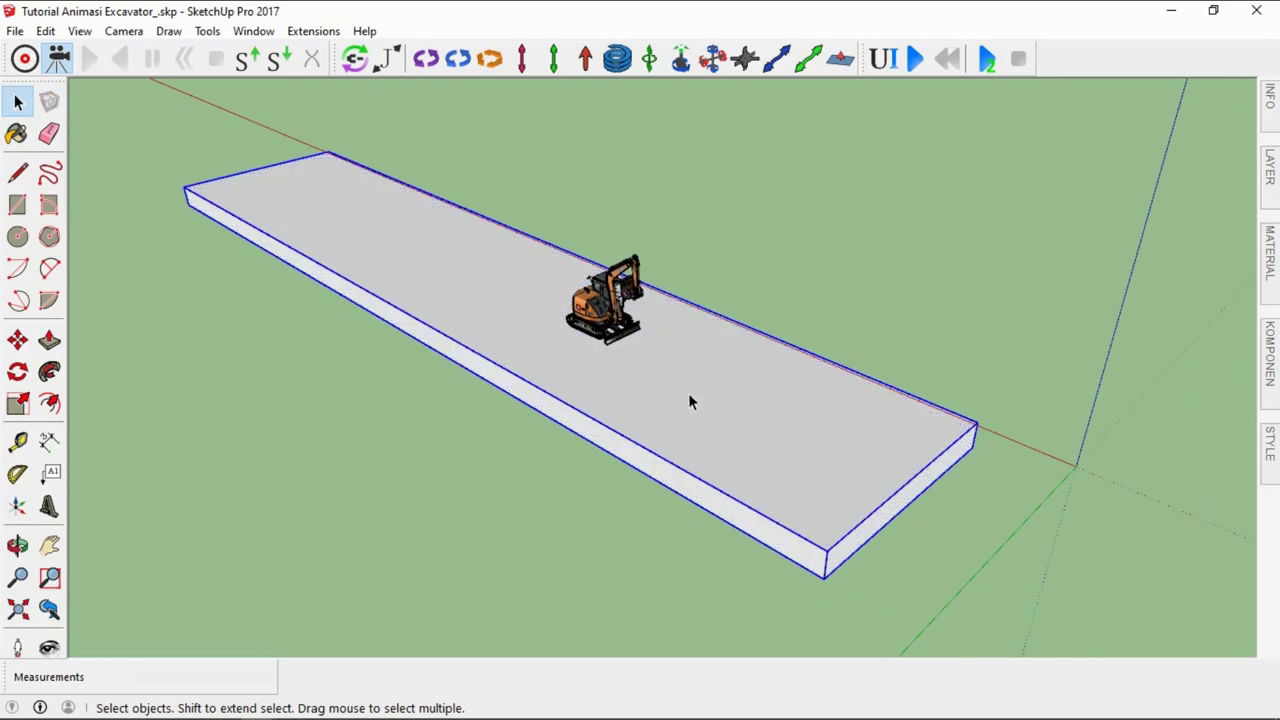
click(1268, 255)
Load the Landscaping, Fencing and Vegetation material collection
click(1054, 224)
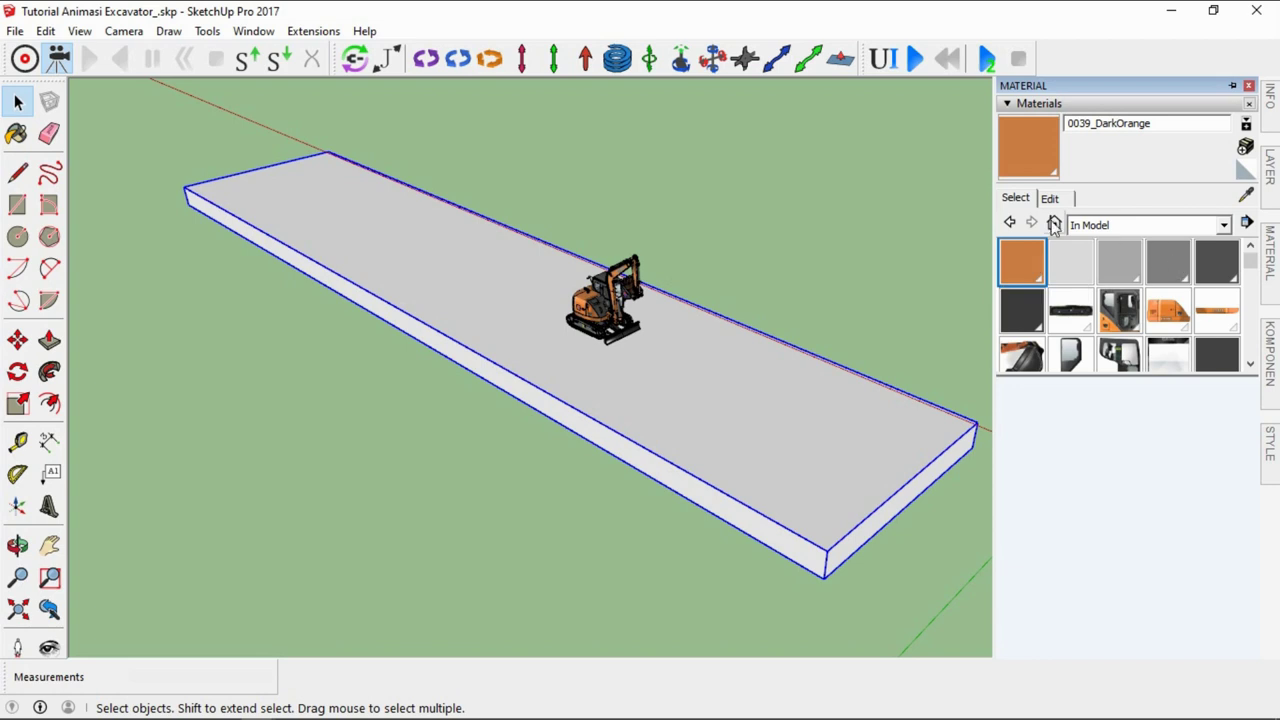
click(1225, 226)
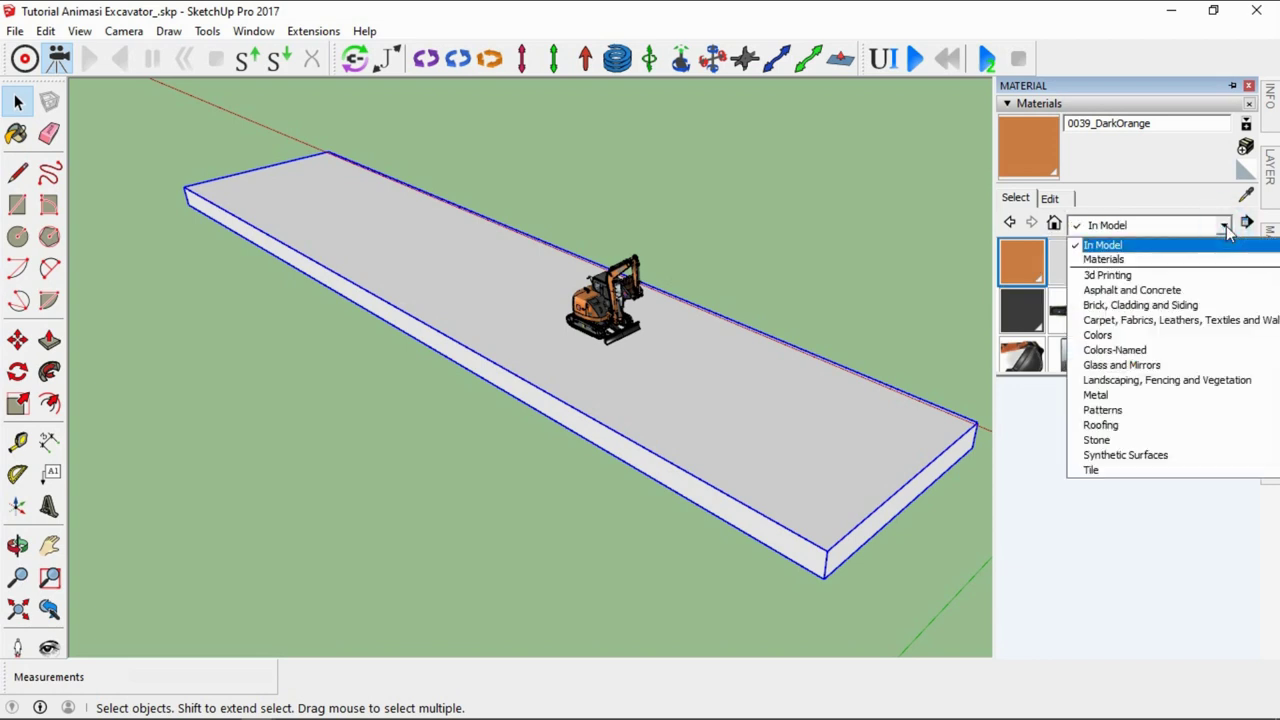
click(1113, 381)
scroll(1068, 320, down, 3)
scroll(1068, 320, down, 2)
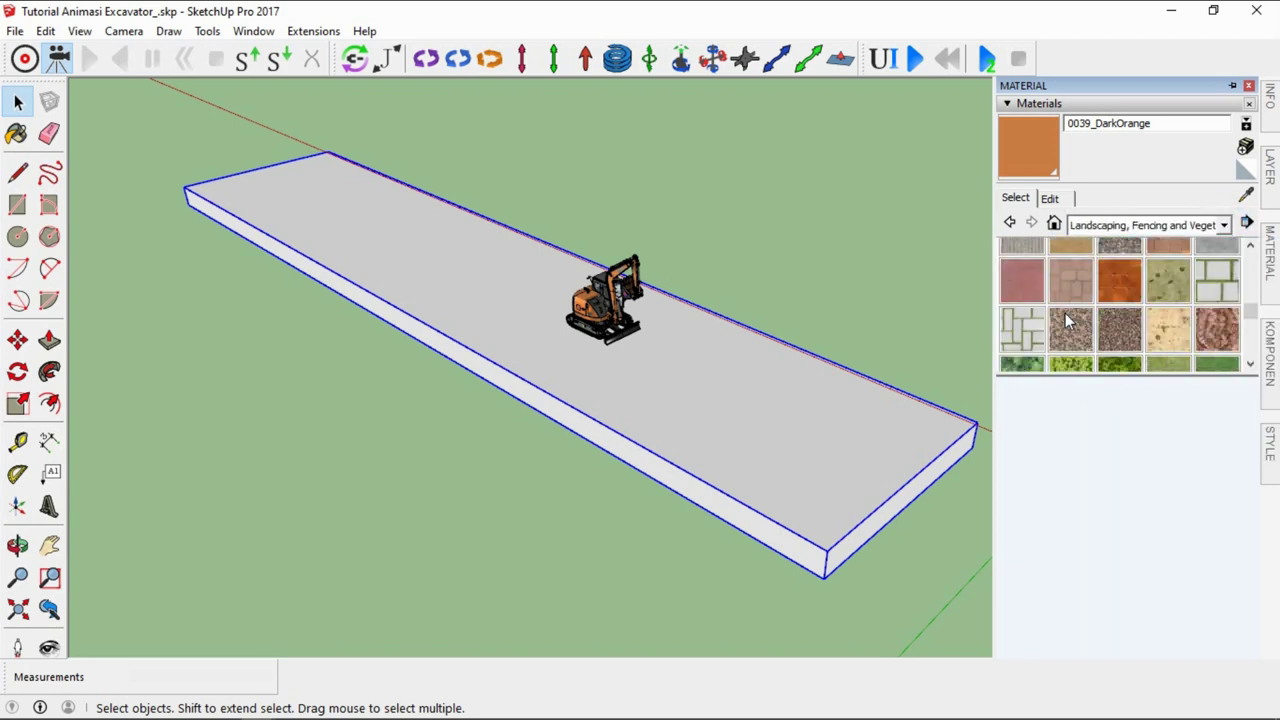
scroll(1068, 320, up, 2)
Paint the slab with Groundcover Sand Smooth and select it
click(1070, 345)
click(691, 357)
key(space)
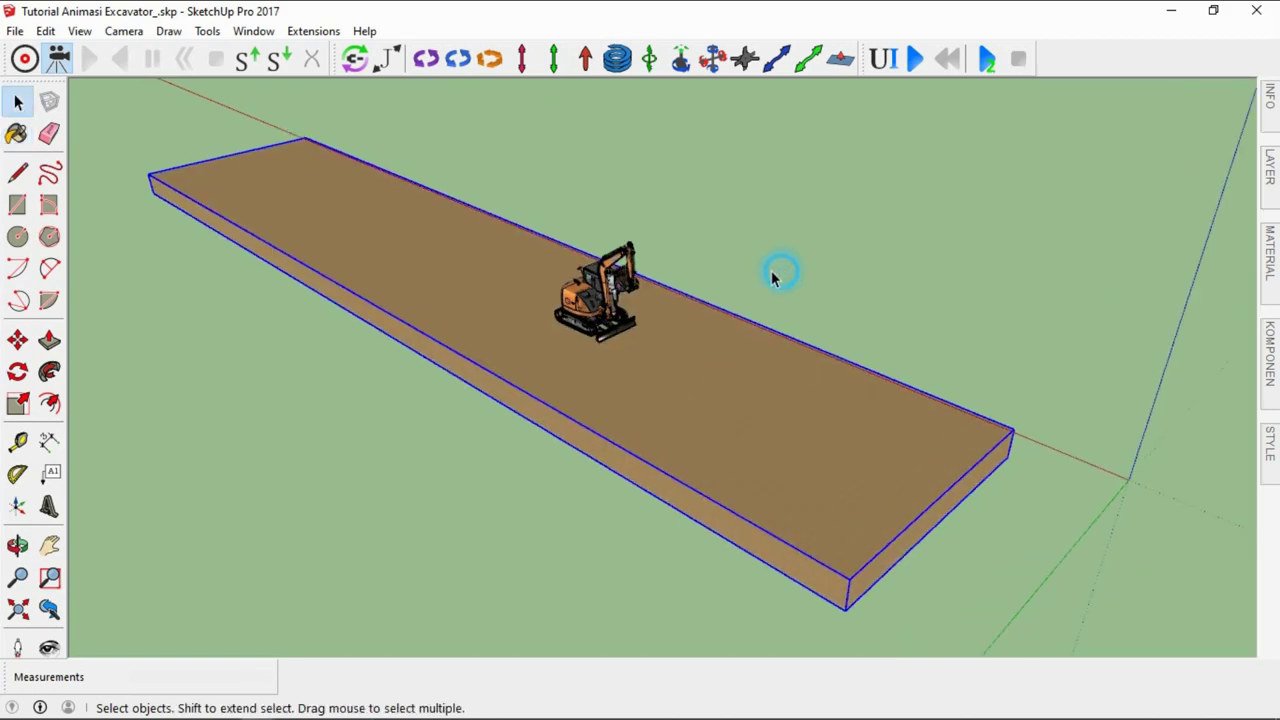
scroll(539, 329, up, 3)
scroll(545, 329, up, 3)
scroll(553, 333, down, 5)
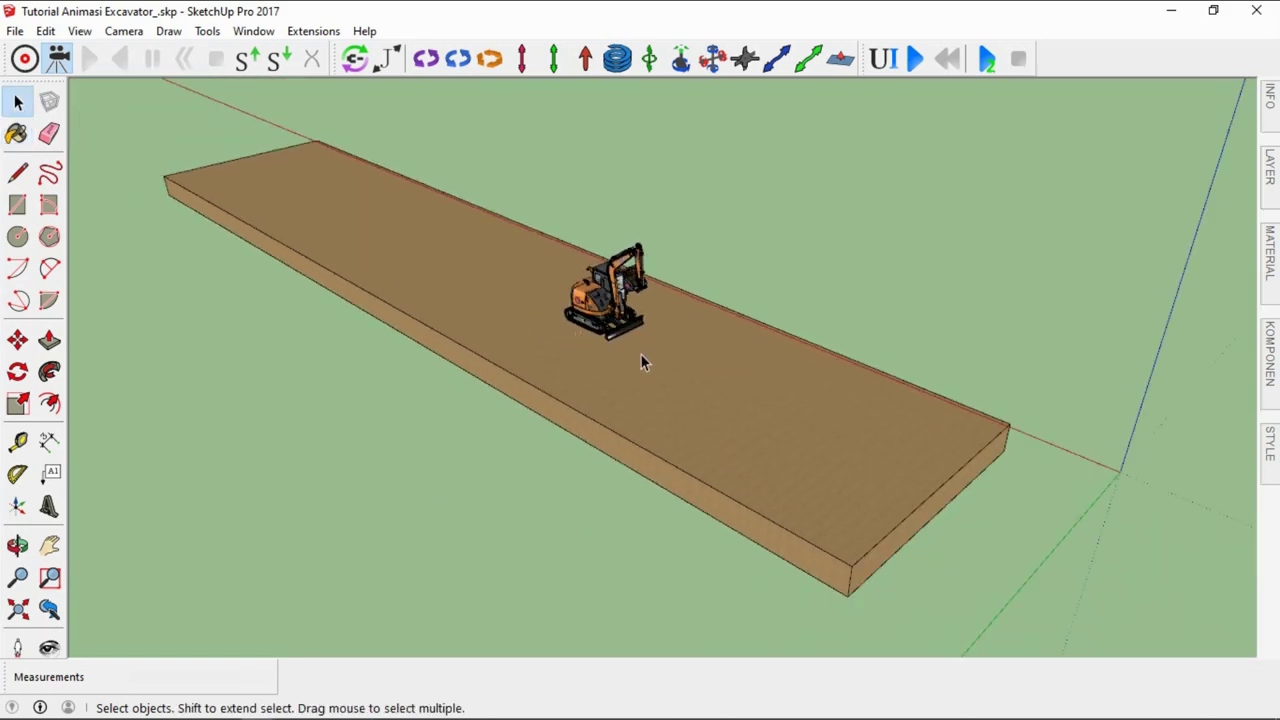
click(690, 365)
scroll(704, 348, up, 3)
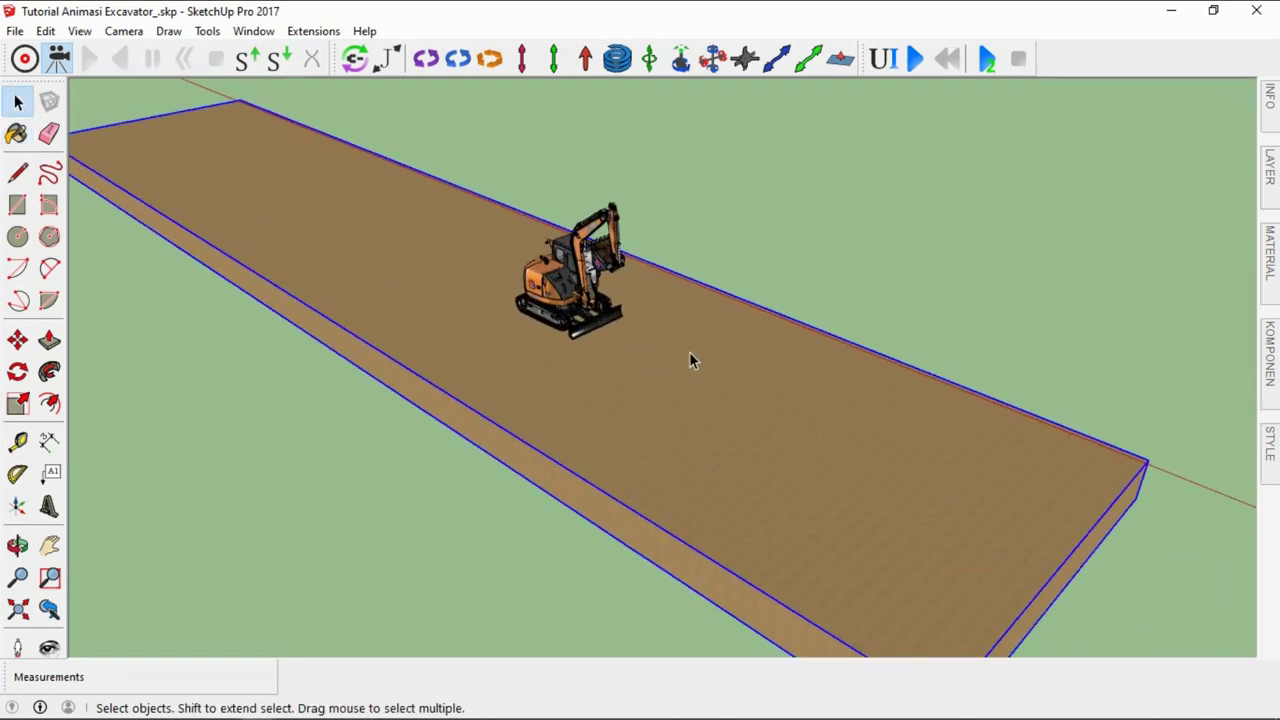
Set the slab's MSPhysics shape to Static Mesh, then deselect it
right_click(689, 352)
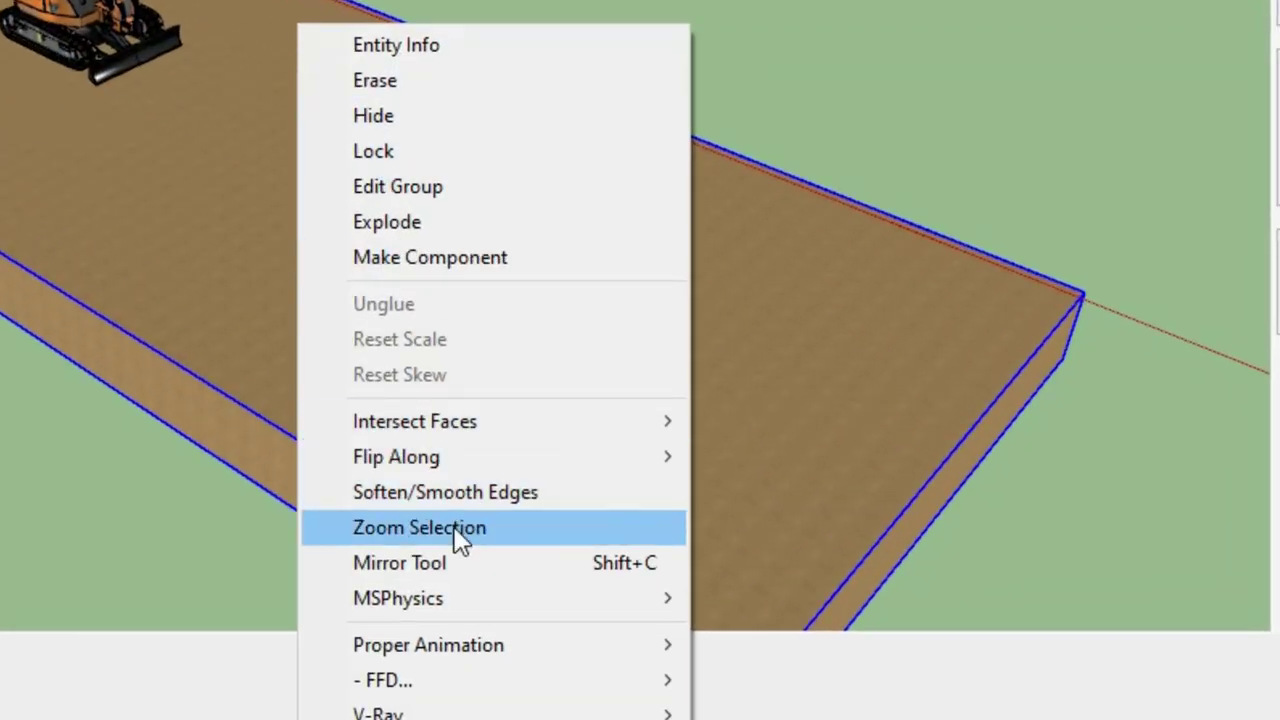
mouse_move(662, 630)
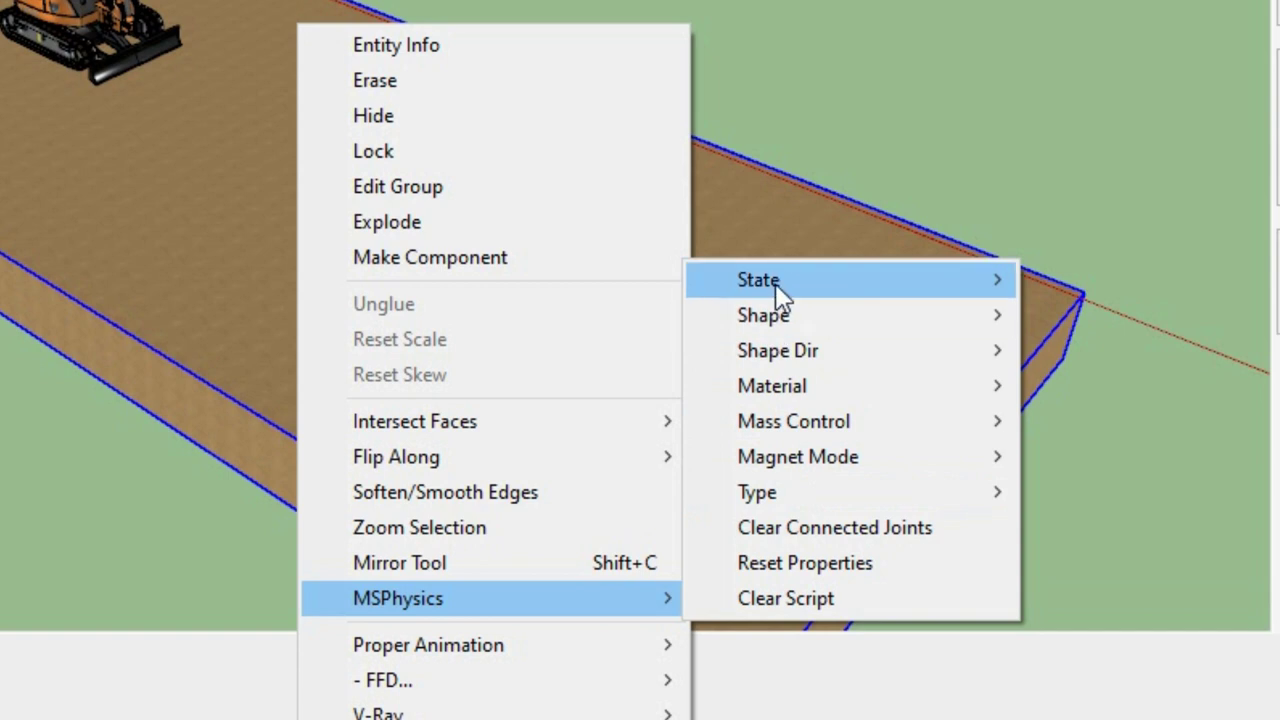
mouse_move(914, 435)
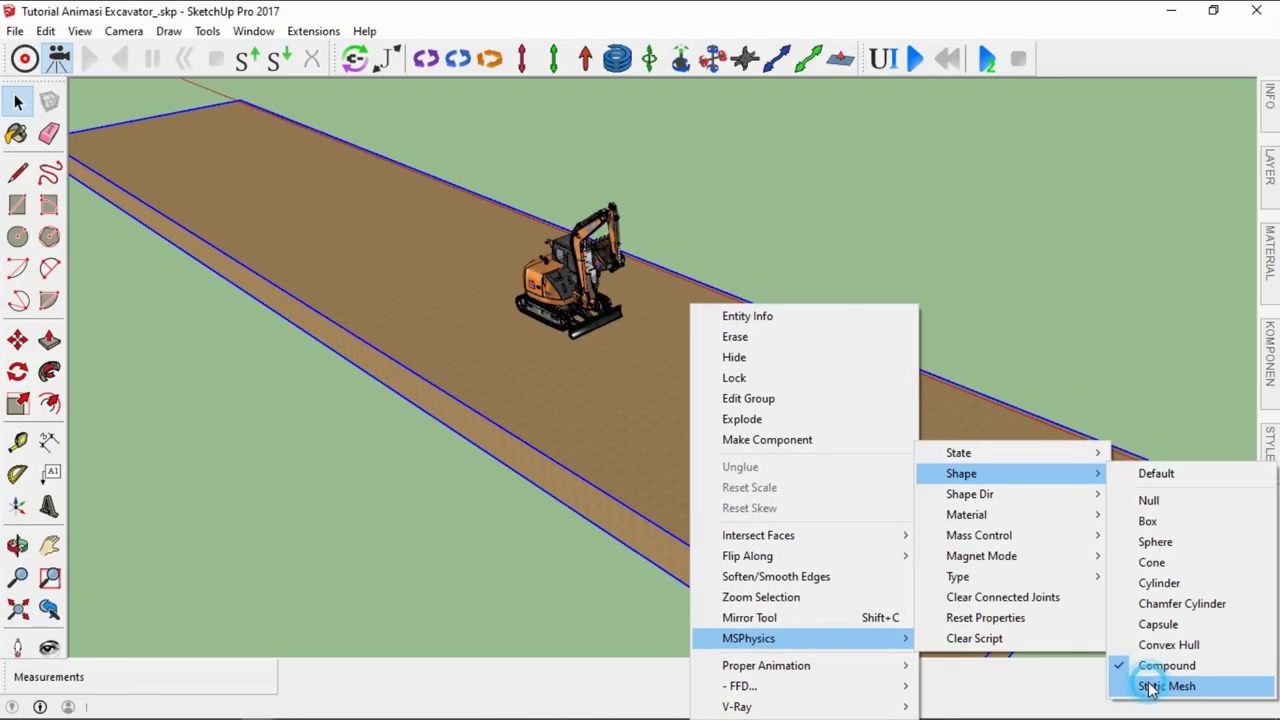
click(1084, 673)
click(929, 256)
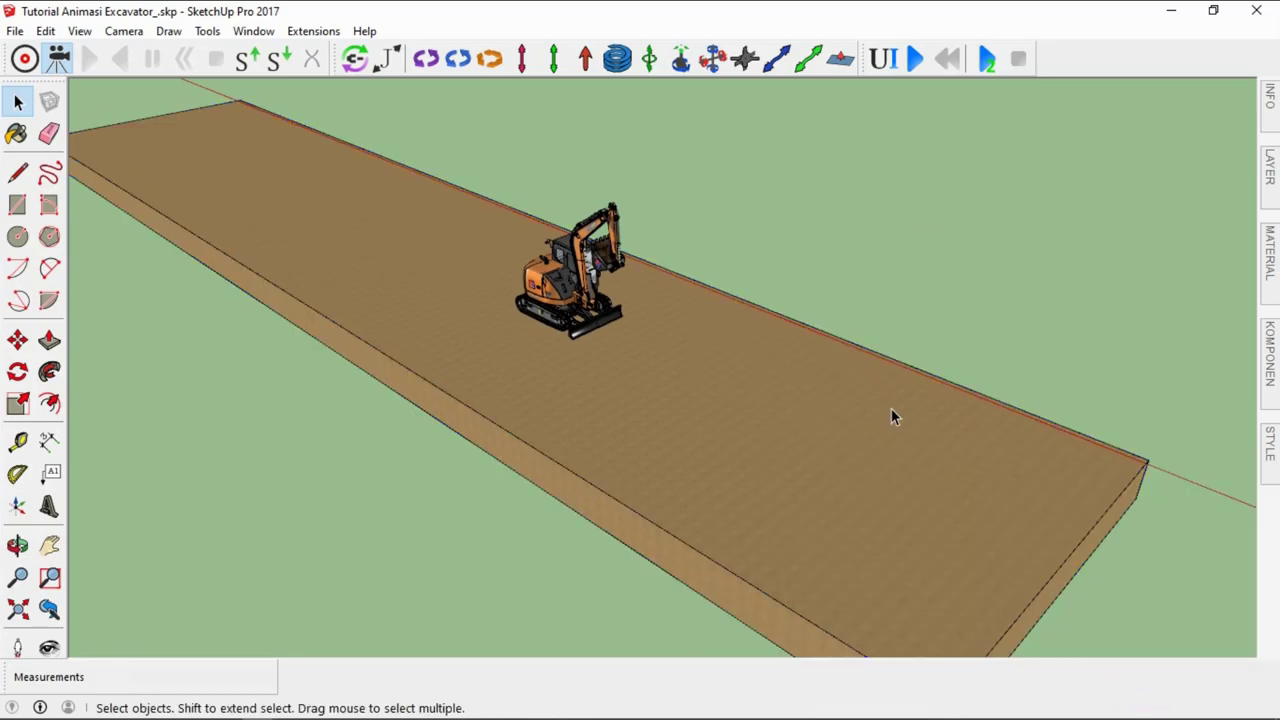
scroll(695, 377, down, 2)
scroll(600, 309, down, 2)
scroll(628, 324, up, 5)
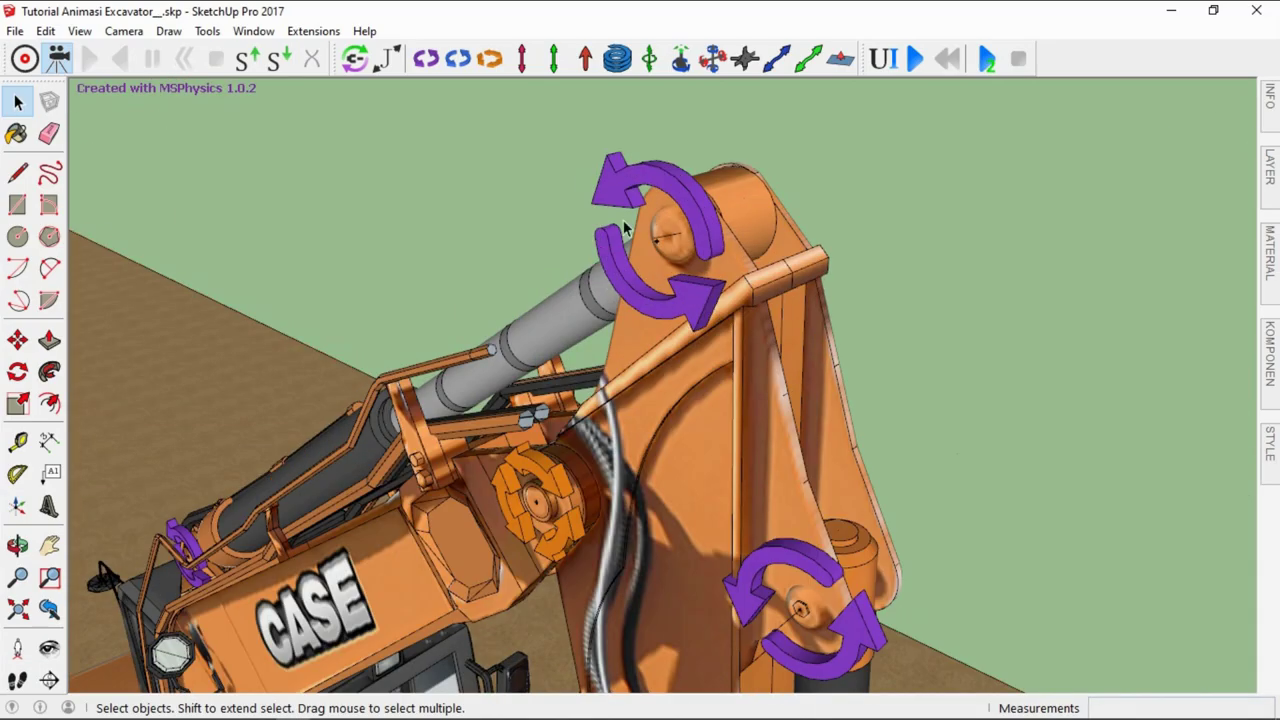
Orbit around the excavator arm, then select the boom and clear the selection
mouse_move(690, 300)
middle_down()
mouse_move(707, 272)
mouse_move(597, 280)
mouse_move(660, 222)
middle_up()
scroll(700, 268, down, 3)
scroll(680, 276, down, 3)
scroll(597, 279, up, 3)
click(624, 180)
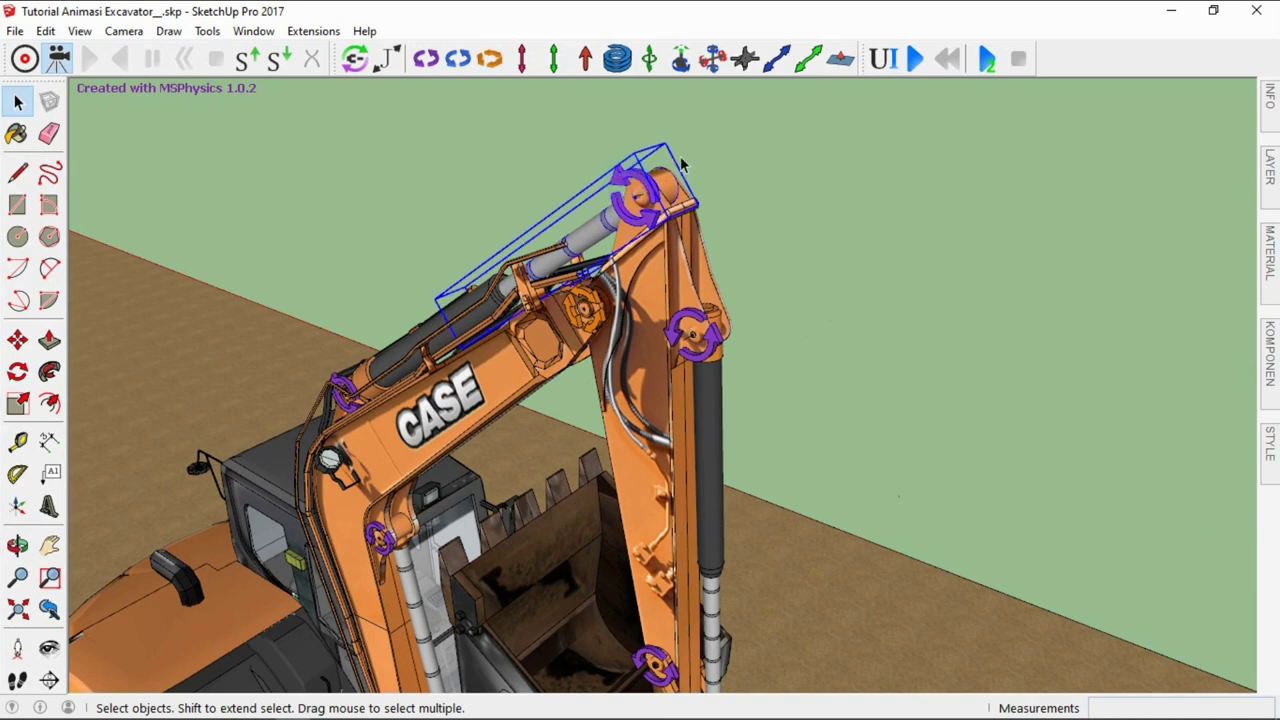
click(742, 162)
Turn off the MSPhysics Joints layer, then orbit and zoom to a new excavator view
click(1268, 172)
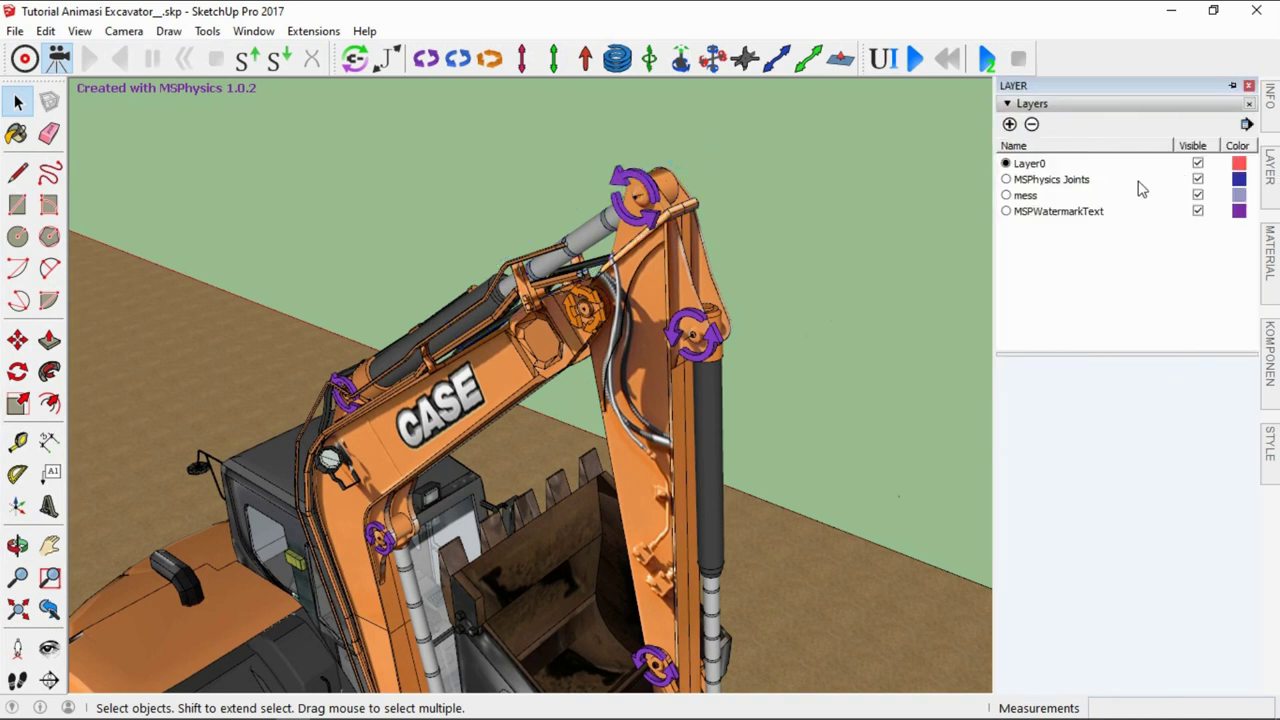
click(1198, 181)
mouse_move(746, 197)
middle_down()
mouse_move(1035, 241)
mouse_move(720, 277)
middle_up()
scroll(720, 277, down, 5)
scroll(824, 278, up, 3)
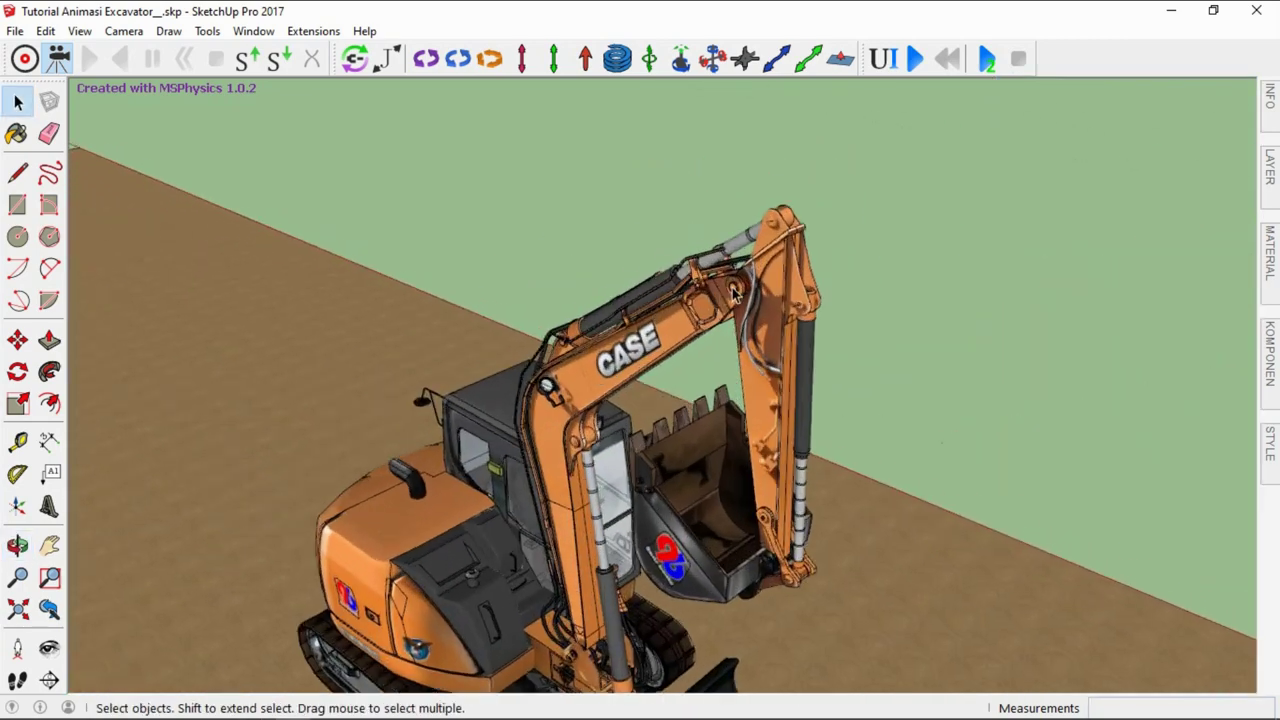
scroll(824, 278, up, 2)
scroll(824, 278, up, 3)
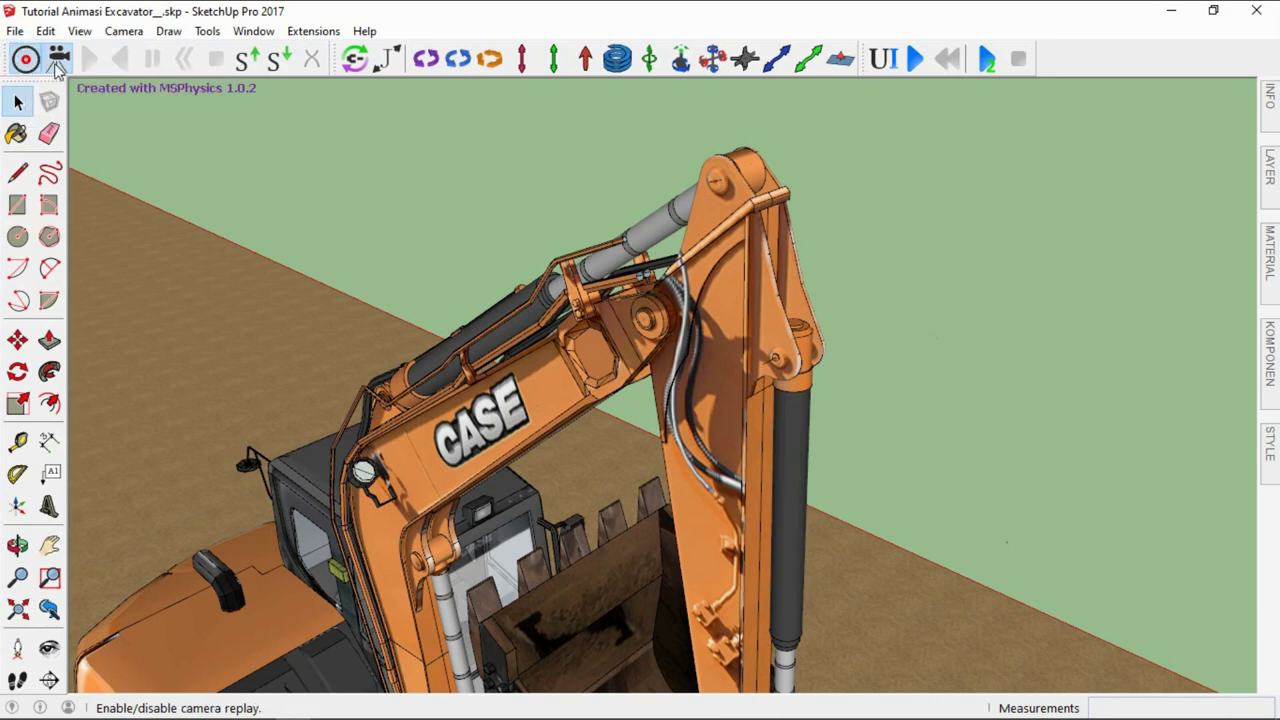
Orbit and zoom to a side view of the excavator
scroll(461, 126, down, 2)
scroll(430, 115, down, 3)
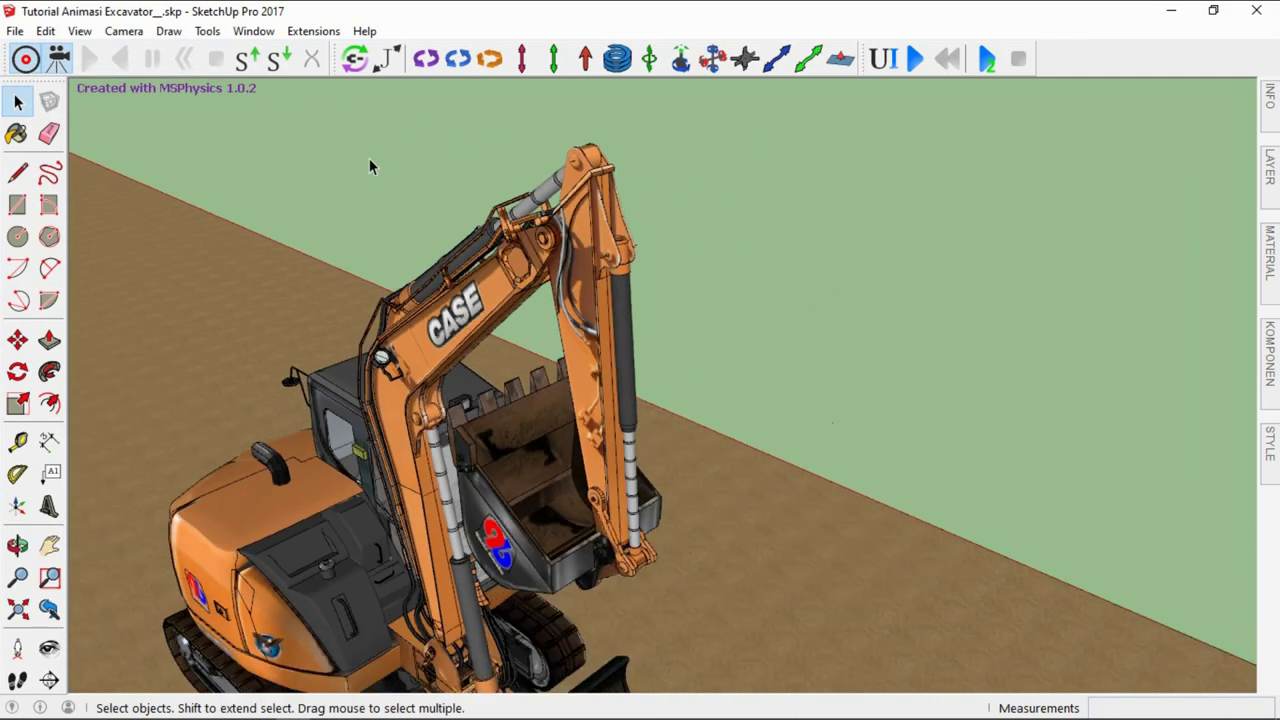
scroll(369, 158, down, 3)
mouse_move(640, 150)
middle_down()
mouse_move(693, 145)
mouse_move(467, 322)
middle_up()
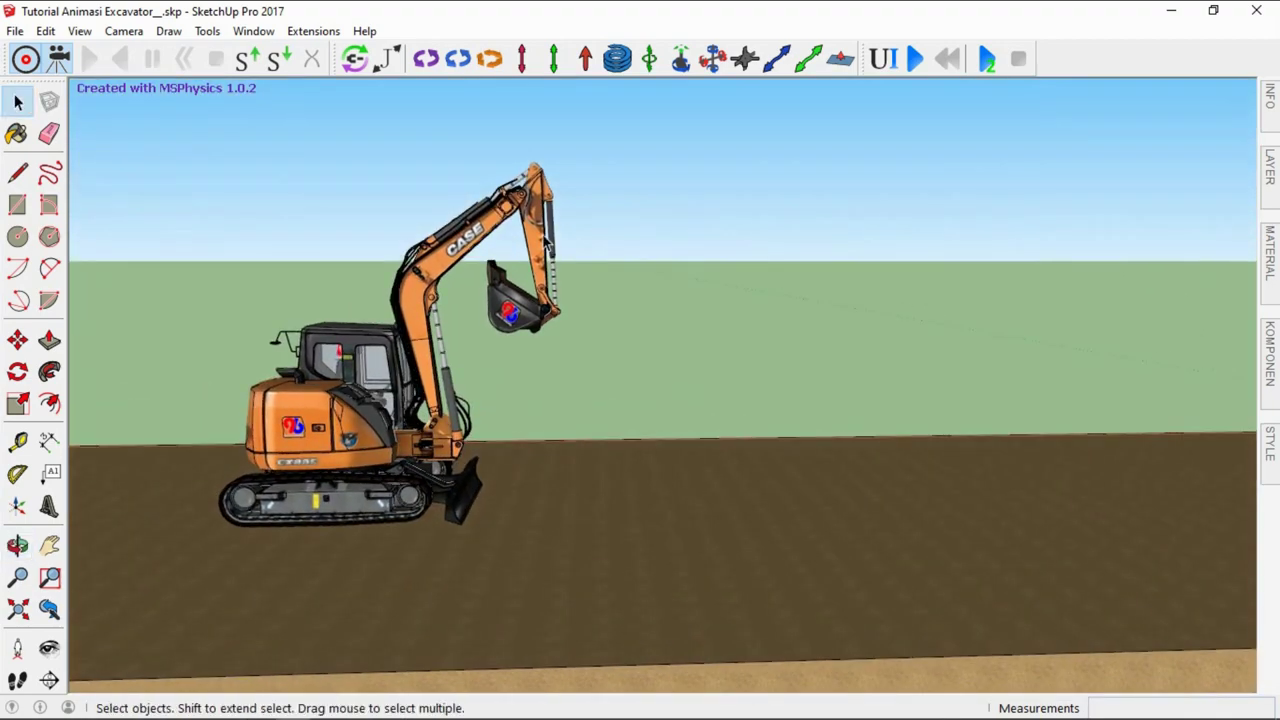
scroll(593, 362, up, 1)
scroll(593, 362, up, 2)
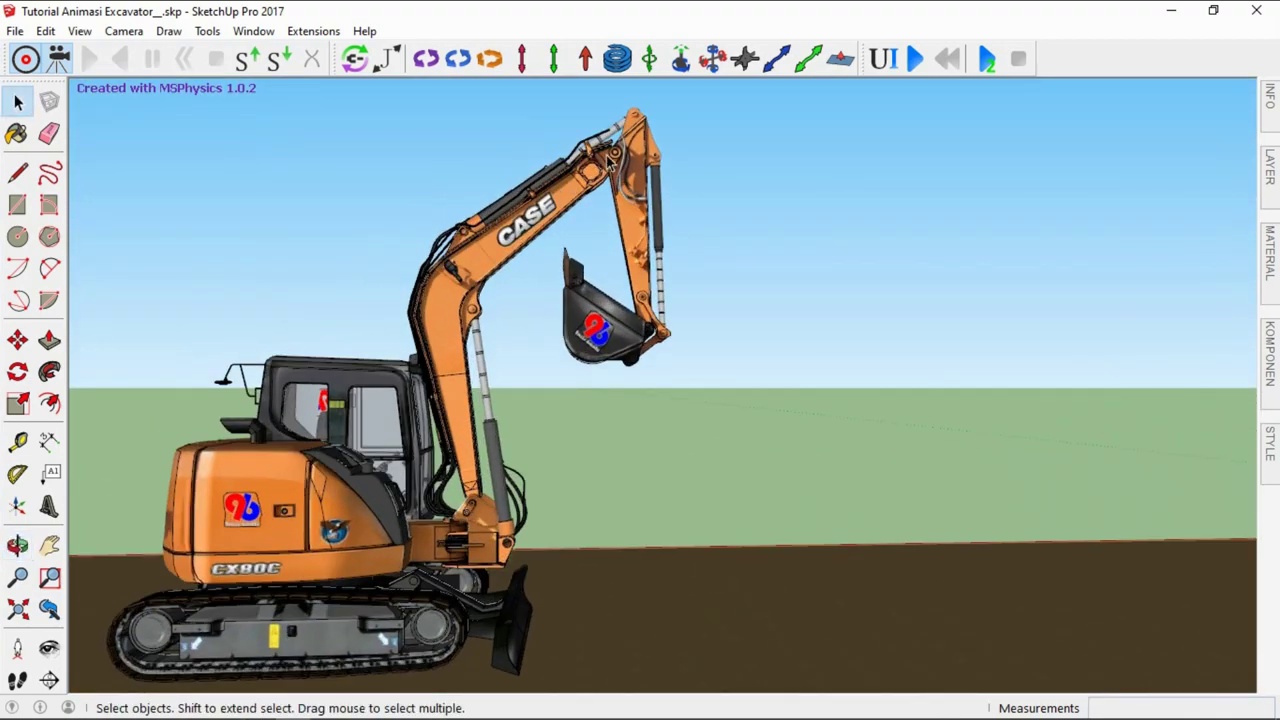
scroll(593, 362, up, 2)
scroll(593, 362, up, 2)
scroll(592, 343, up, 1)
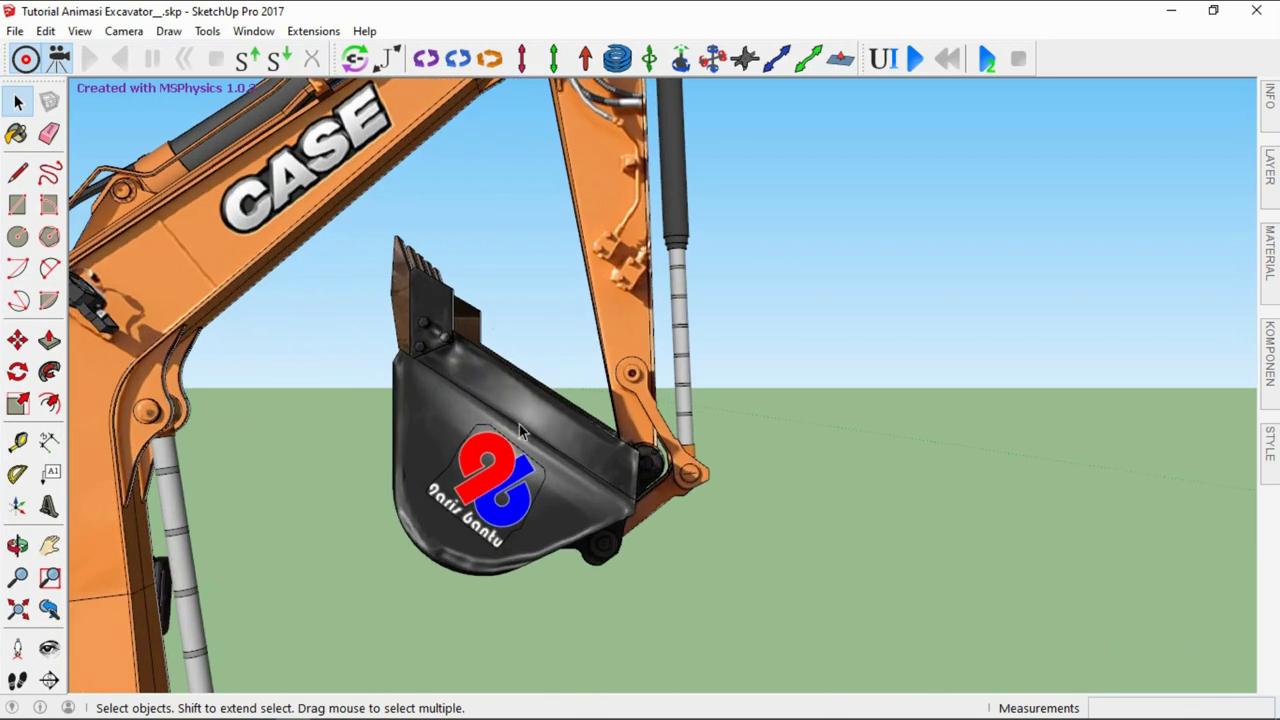
scroll(512, 444, up, 1)
scroll(542, 450, up, 2)
scroll(720, 190, down, 3)
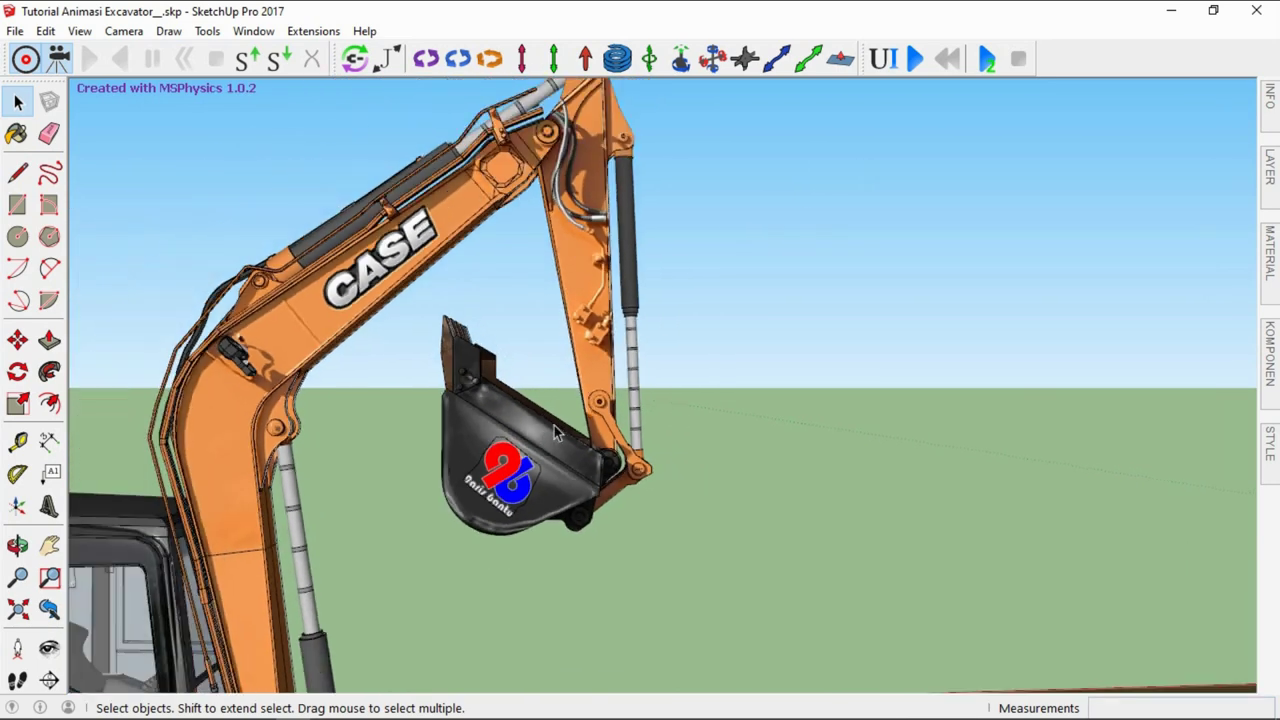
scroll(598, 218, up, 2)
scroll(551, 420, up, 1)
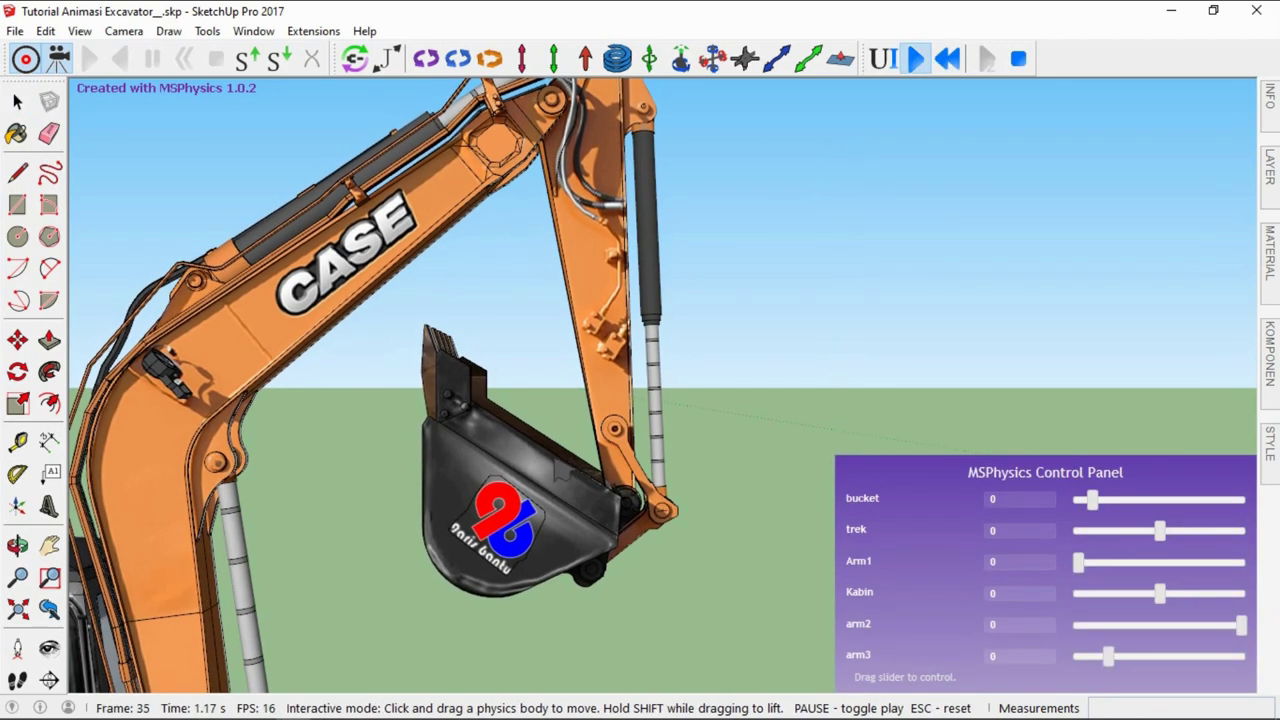
Nudge the bucket slider, then drag arm3 to 78 to curl the bucket arm up
mouse_move(1096, 501)
mouse_down()
mouse_move(1190, 503)
mouse_move(1086, 502)
mouse_up()
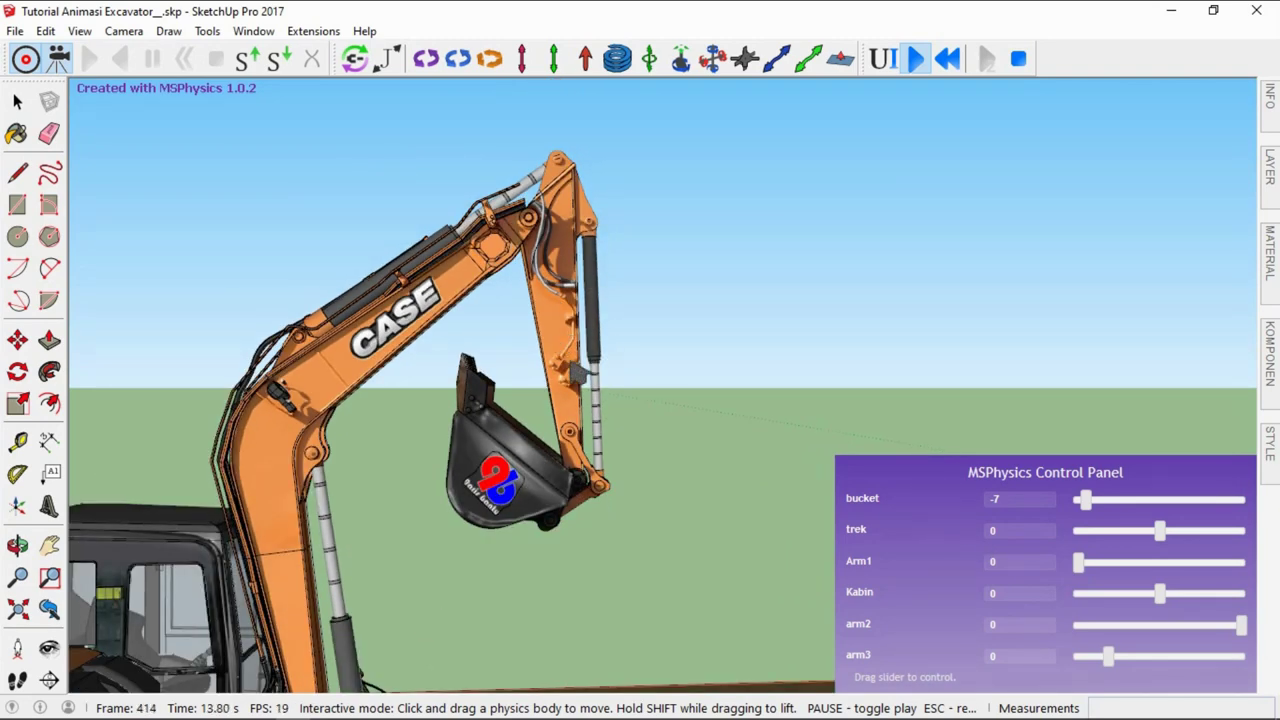
mouse_move(1104, 655)
mouse_down()
mouse_move(1245, 660)
mouse_move(1115, 662)
mouse_move(1223, 655)
mouse_up()
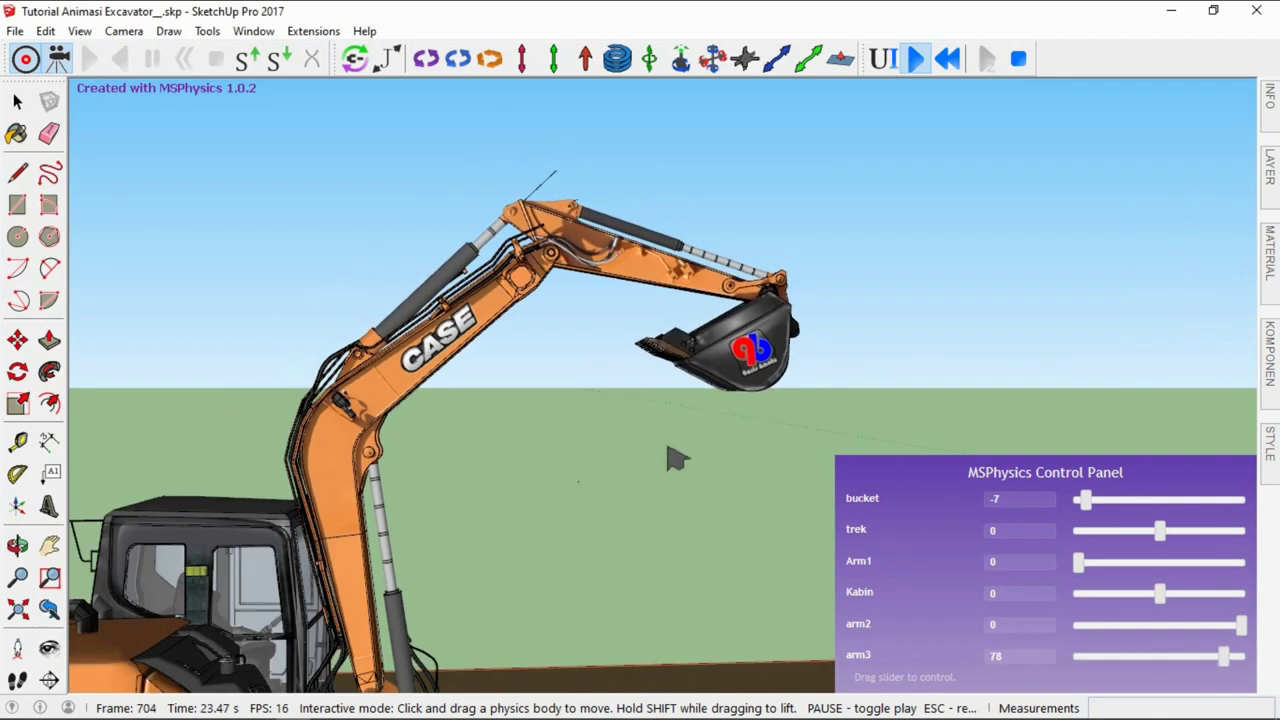
scroll(545, 182, up, 3)
scroll(545, 182, up, 3)
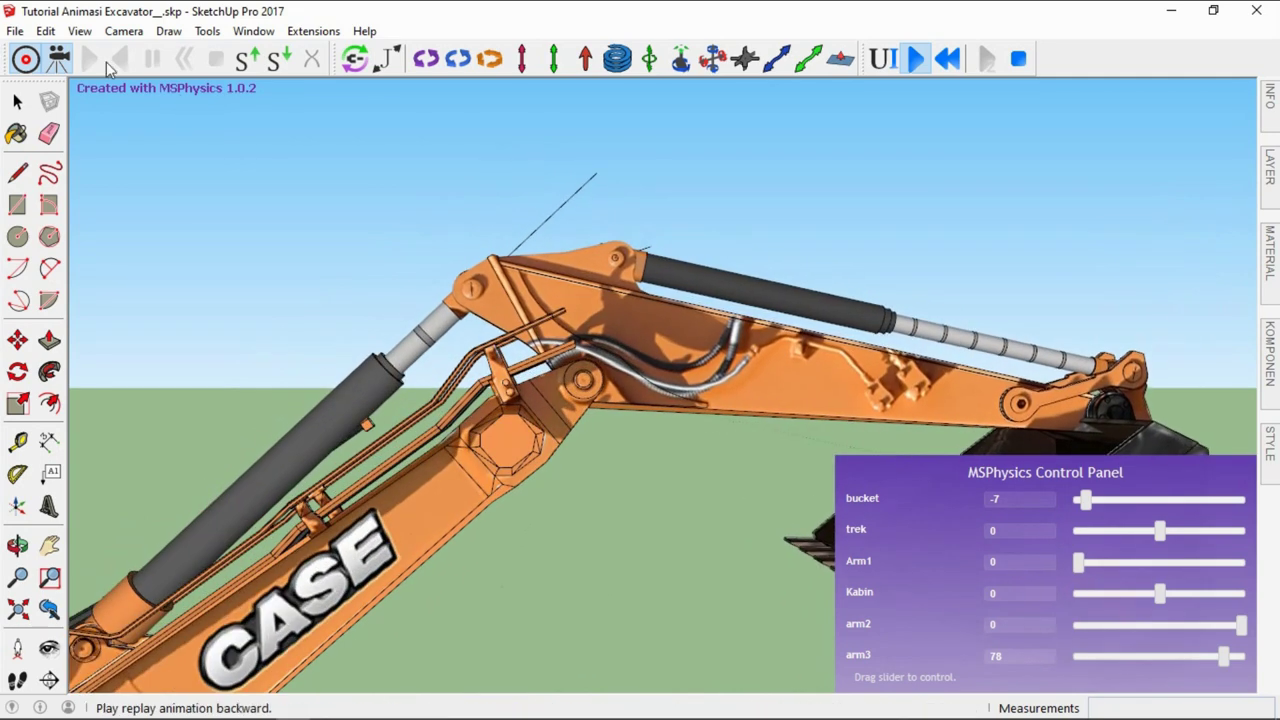
Turn off model edges via Edge Style, then set arm3 to 21 and arm2 to −12
click(79, 31)
mouse_move(120, 258)
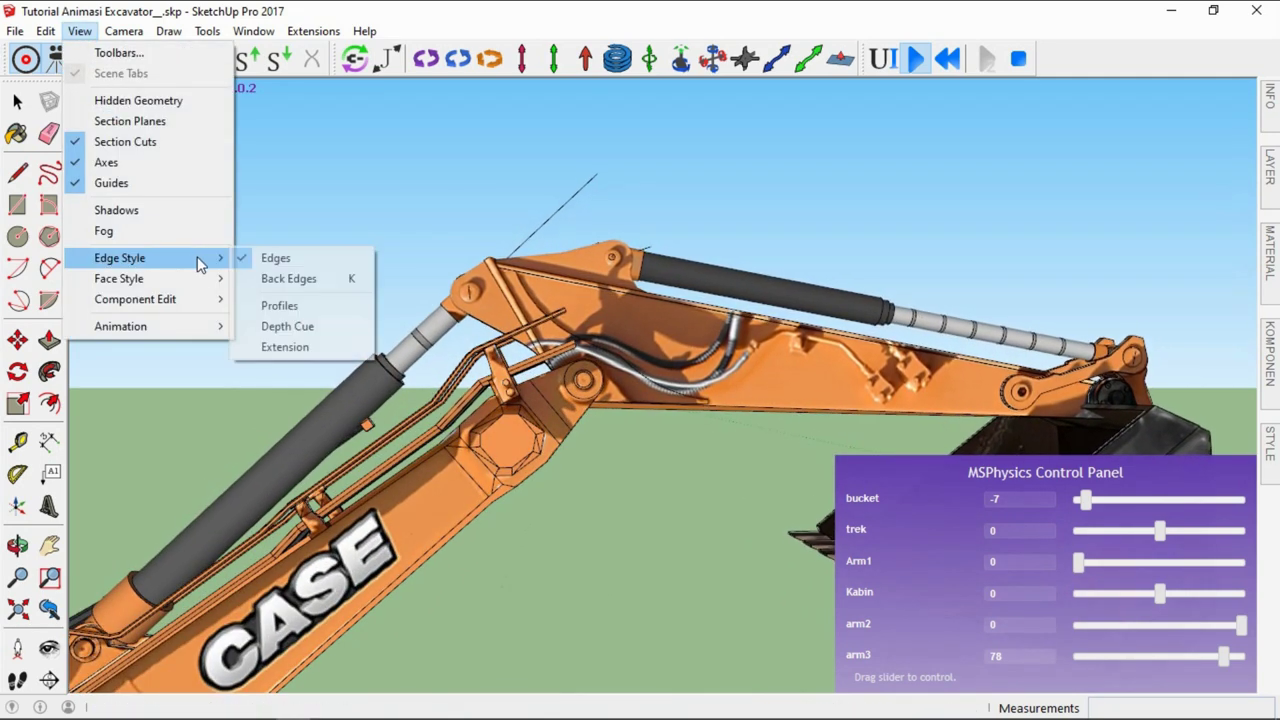
click(270, 260)
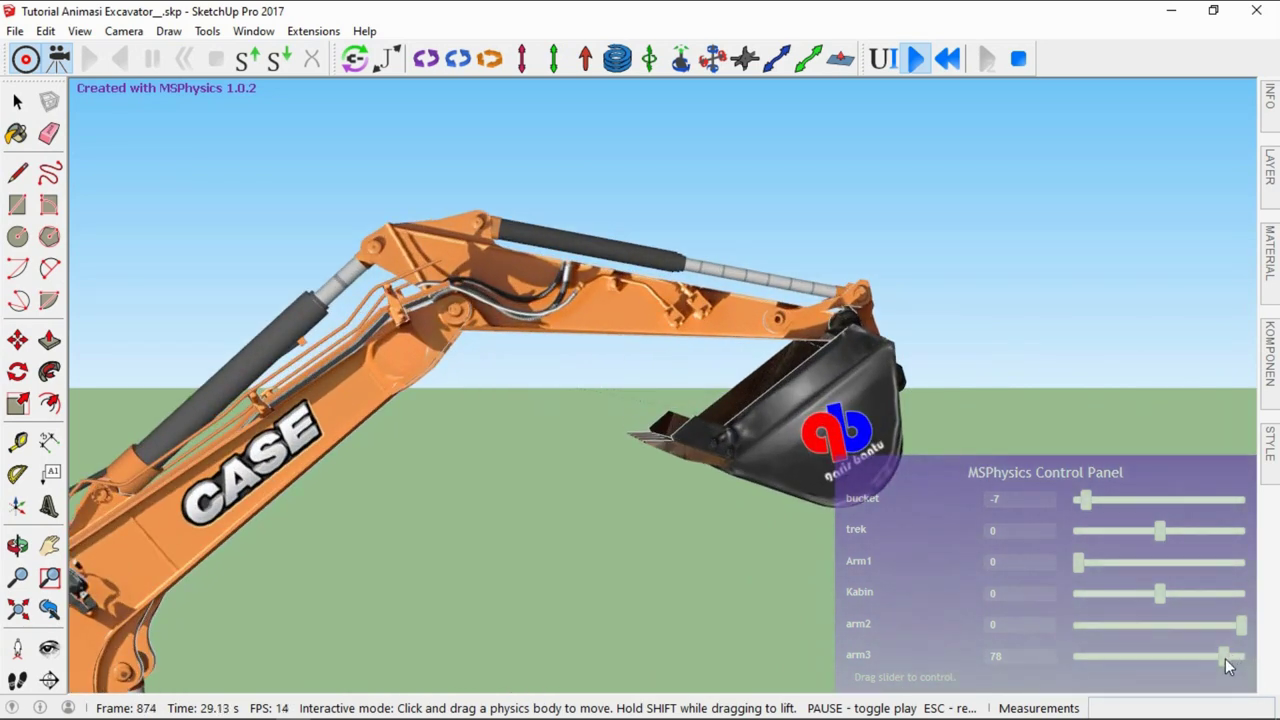
mouse_move(1225, 658)
mouse_down()
mouse_move(1116, 661)
mouse_move(1140, 659)
mouse_up()
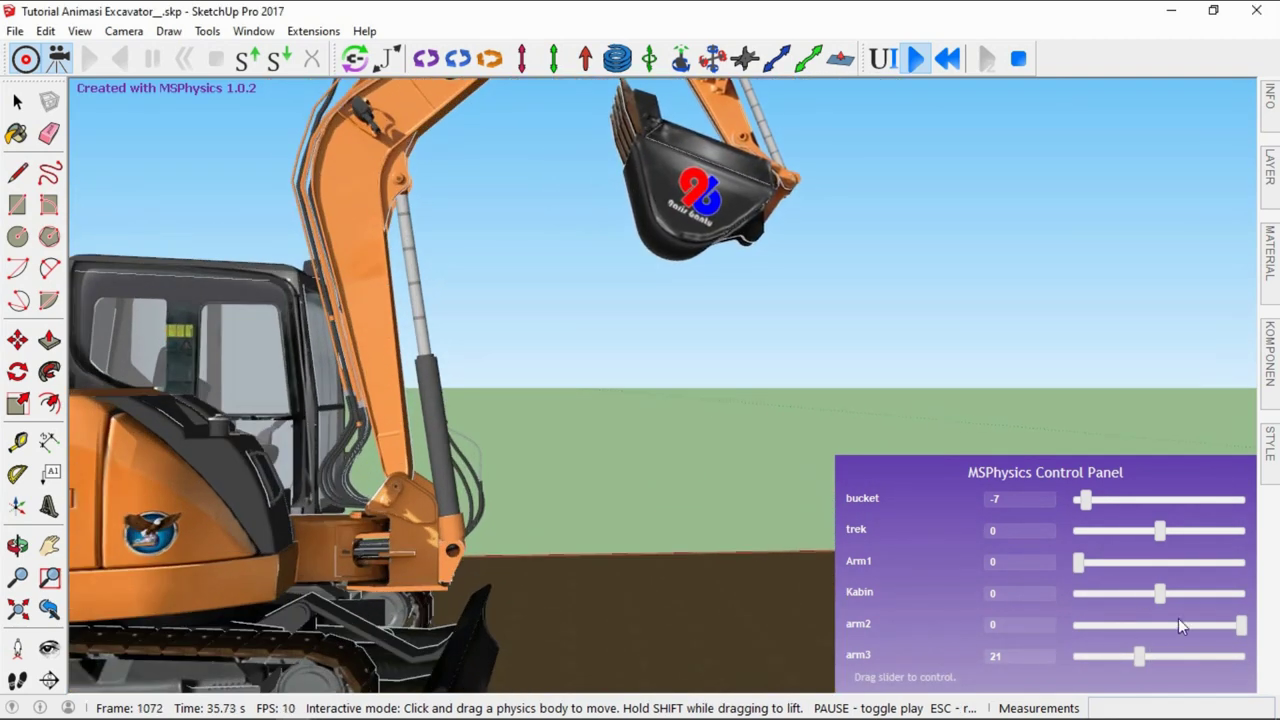
mouse_move(1243, 627)
mouse_down()
mouse_move(1089, 627)
mouse_move(1222, 620)
mouse_up()
Look down over the excavator from above and raise the boom with Arm1 to 17
scroll(677, 463, down, 3)
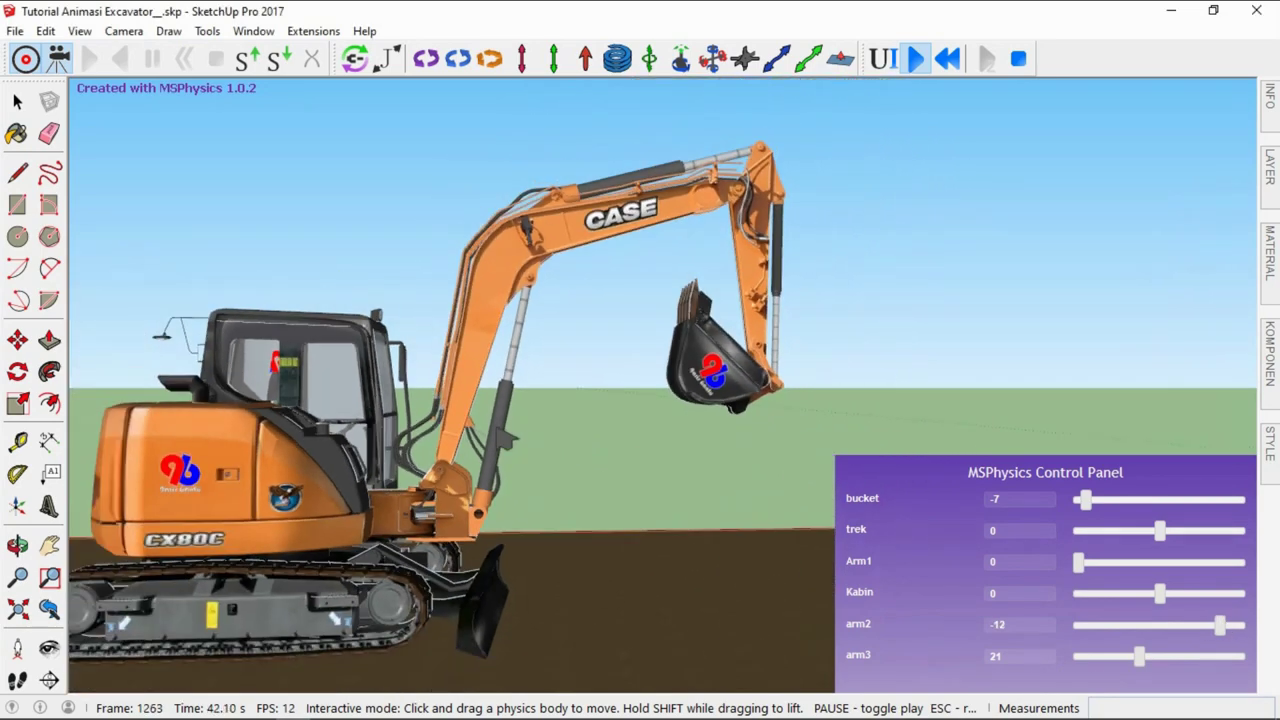
scroll(677, 463, down, 2)
mouse_move(677, 463)
middle_down()
mouse_move(677, 420)
mouse_move(640, 390)
middle_up()
scroll(660, 400, up, 2)
scroll(660, 400, up, 3)
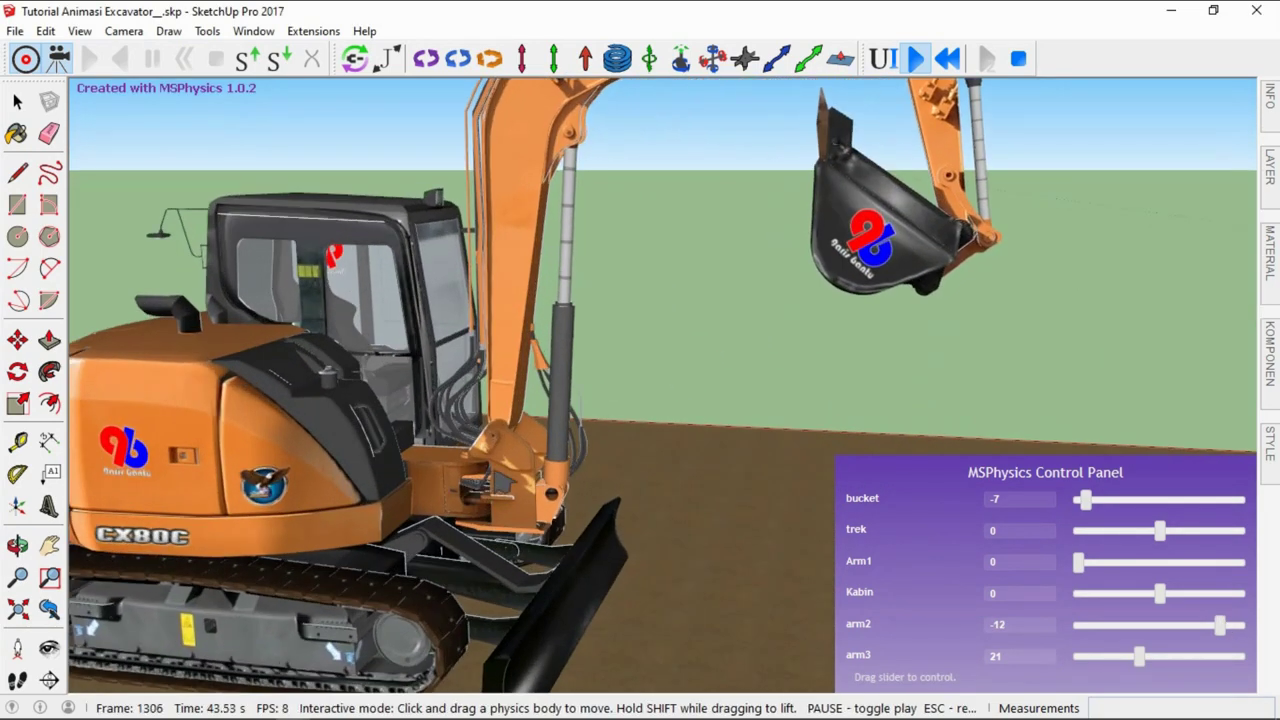
scroll(700, 500, up, 3)
mouse_move(700, 500)
middle_down()
mouse_move(786, 534)
mouse_move(620, 530)
middle_up()
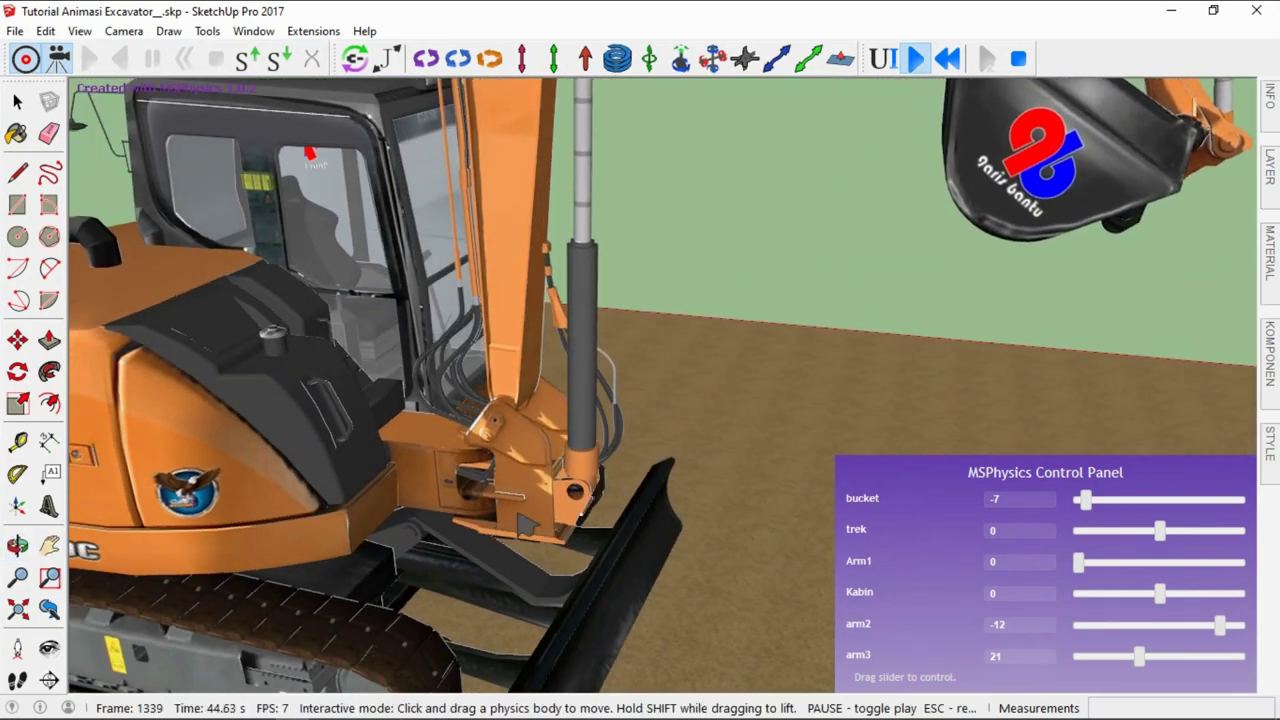
scroll(500, 500, down, 3)
scroll(410, 477, up, 1)
mouse_move(500, 500)
middle_down()
mouse_move(410, 477)
mouse_move(497, 494)
middle_up()
scroll(410, 477, down, 3)
scroll(450, 485, up, 3)
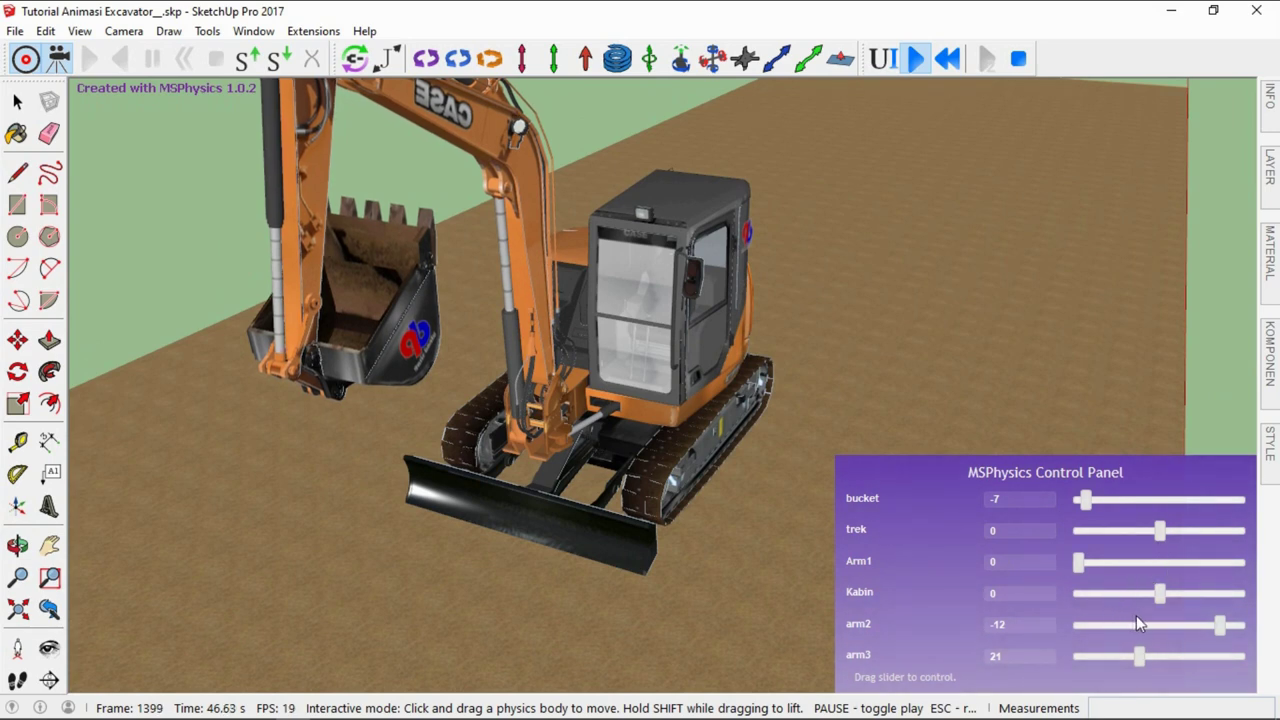
drag(1081, 559, 1095, 559)
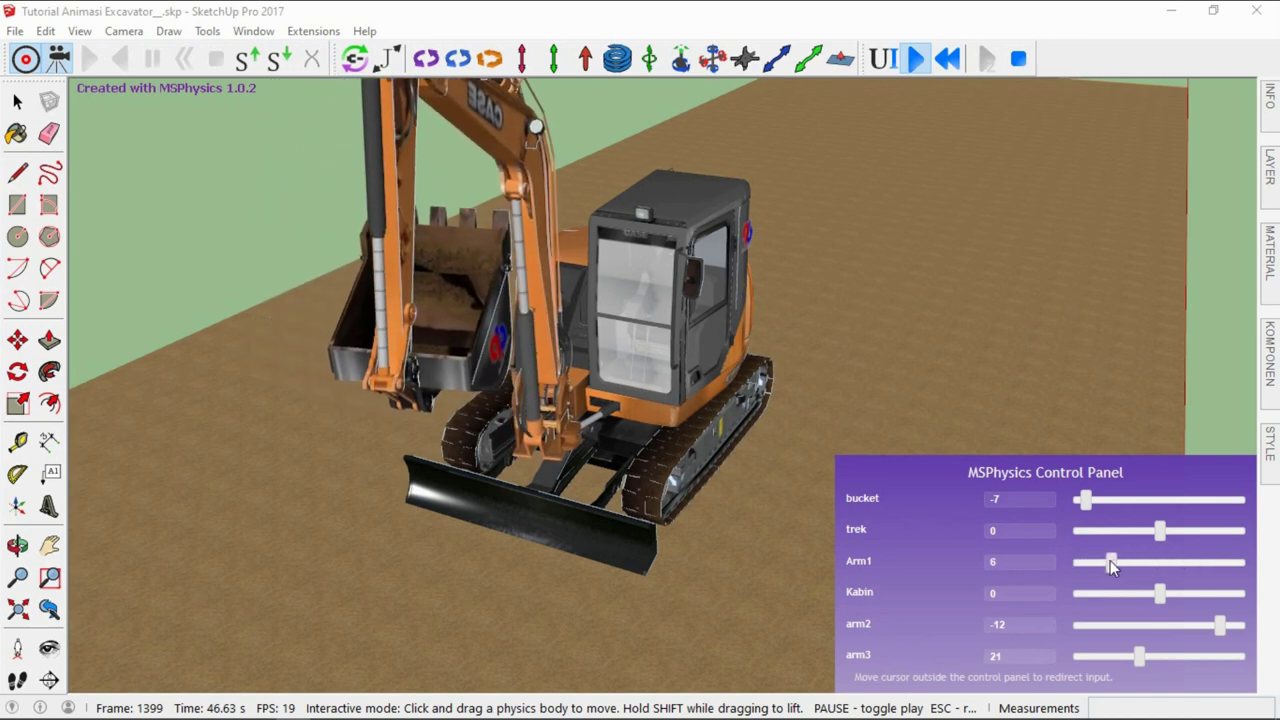
mouse_move(1080, 565)
mouse_down()
mouse_move(1115, 564)
mouse_move(1062, 566)
mouse_up()
Swing the cab fully one way, then the other, then back to forward with Kabin
middle_drag(640, 400, 560, 400)
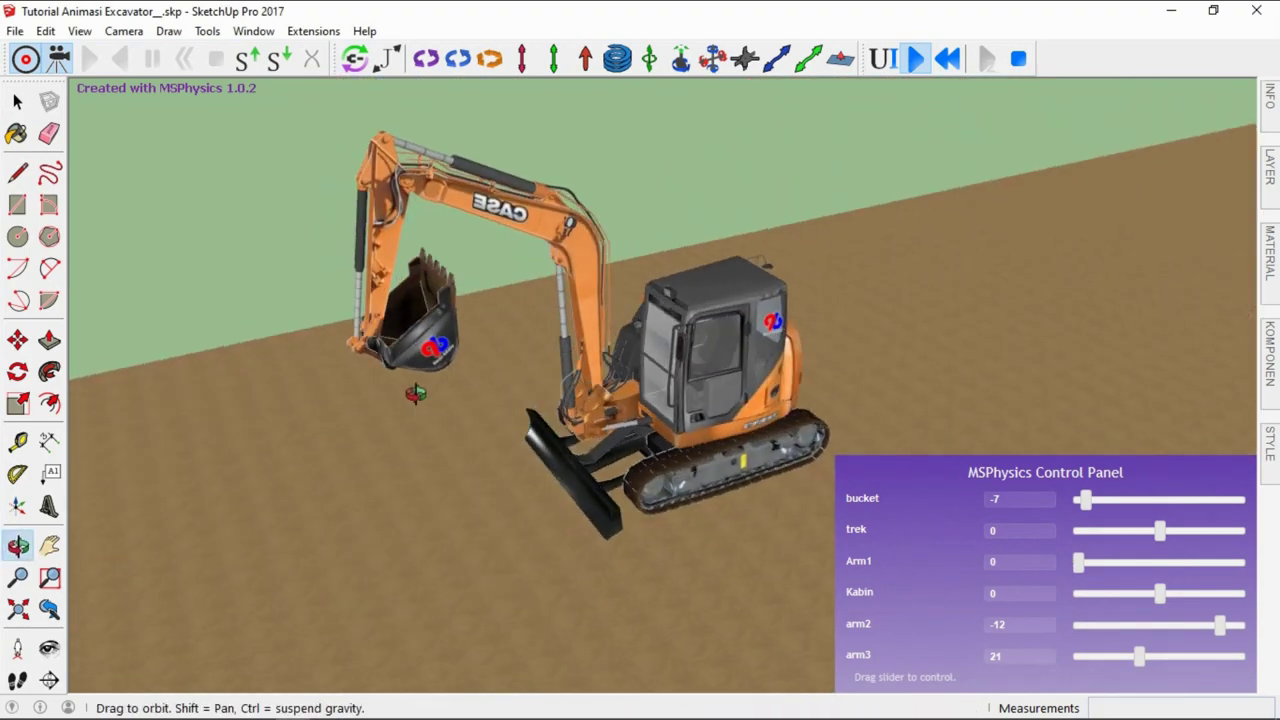
middle_drag(640, 400, 600, 400)
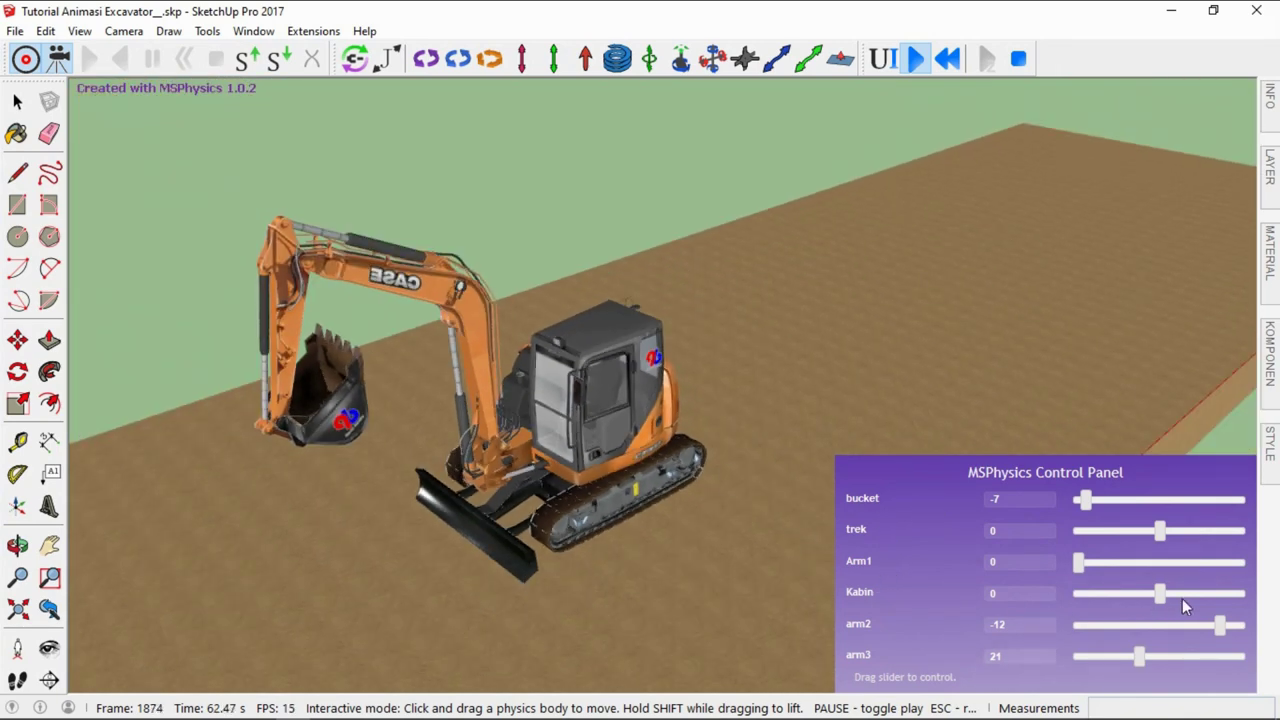
click(1241, 595)
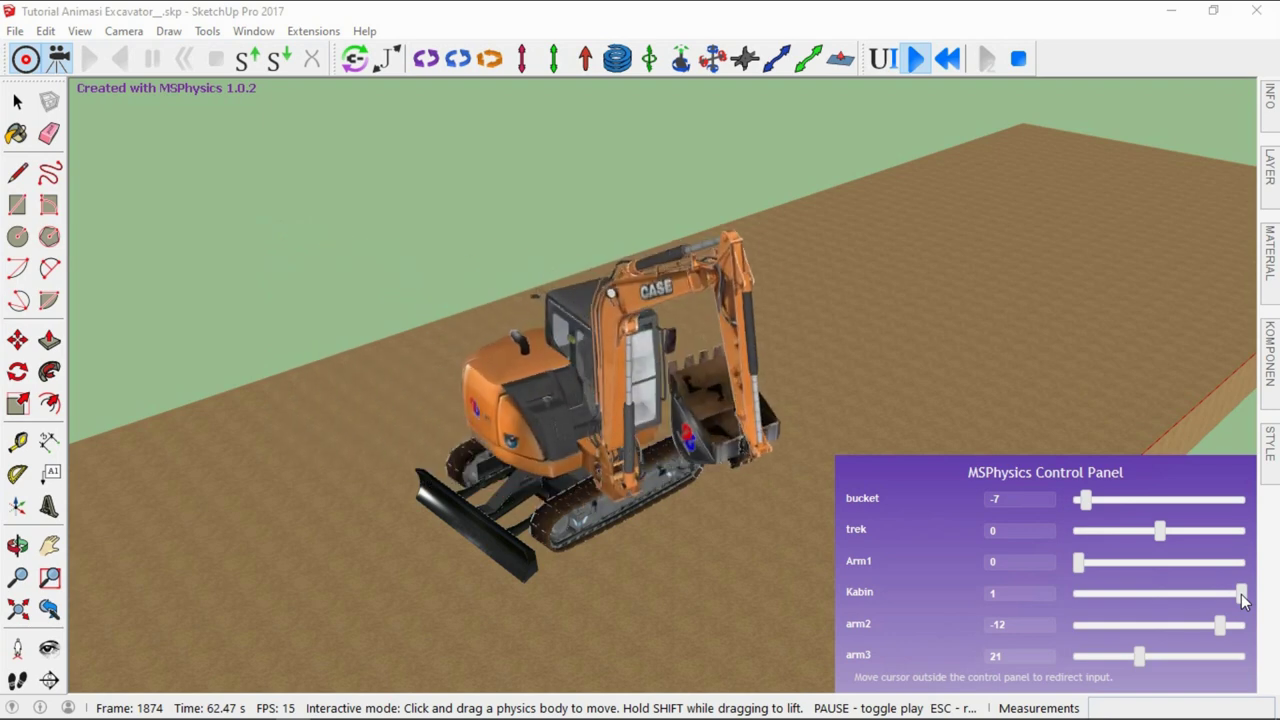
click(1079, 592)
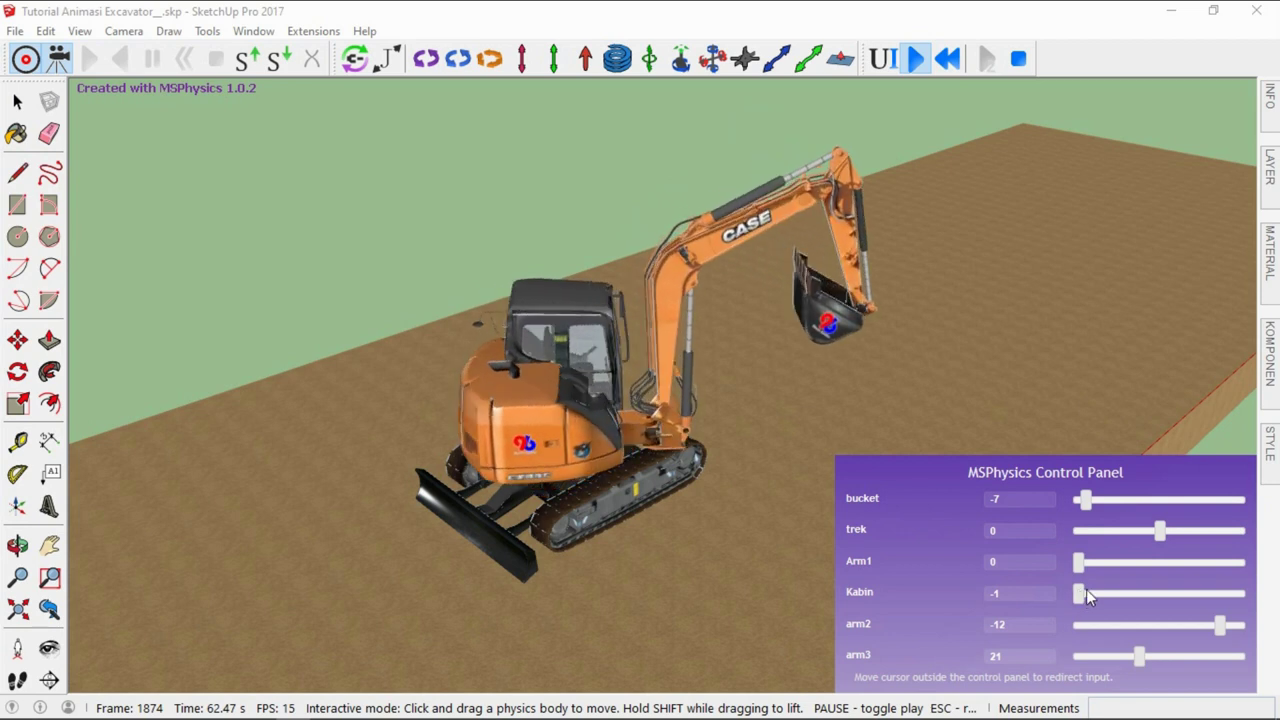
click(1158, 594)
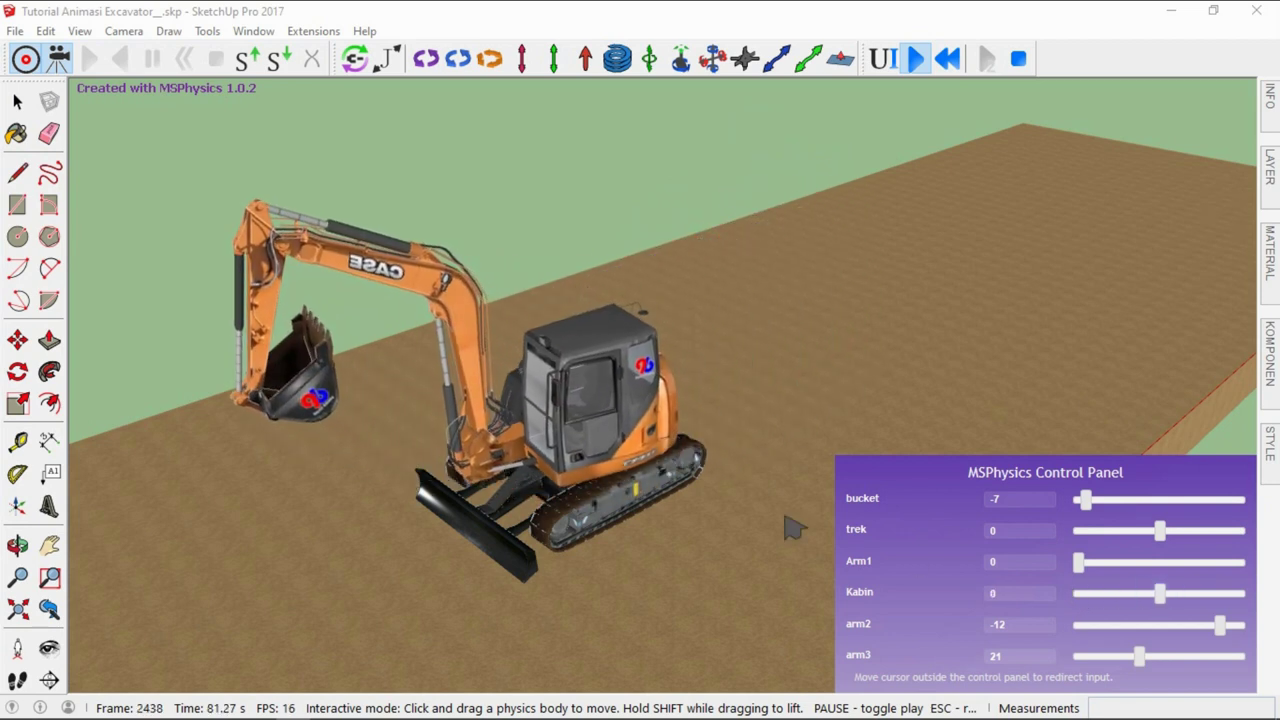
Drive the excavator backward along the slab with the trek slider, zooming to follow
scroll(760, 520, down, 3)
scroll(623, 500, up, 4)
scroll(610, 505, down, 3)
scroll(593, 507, up, 1)
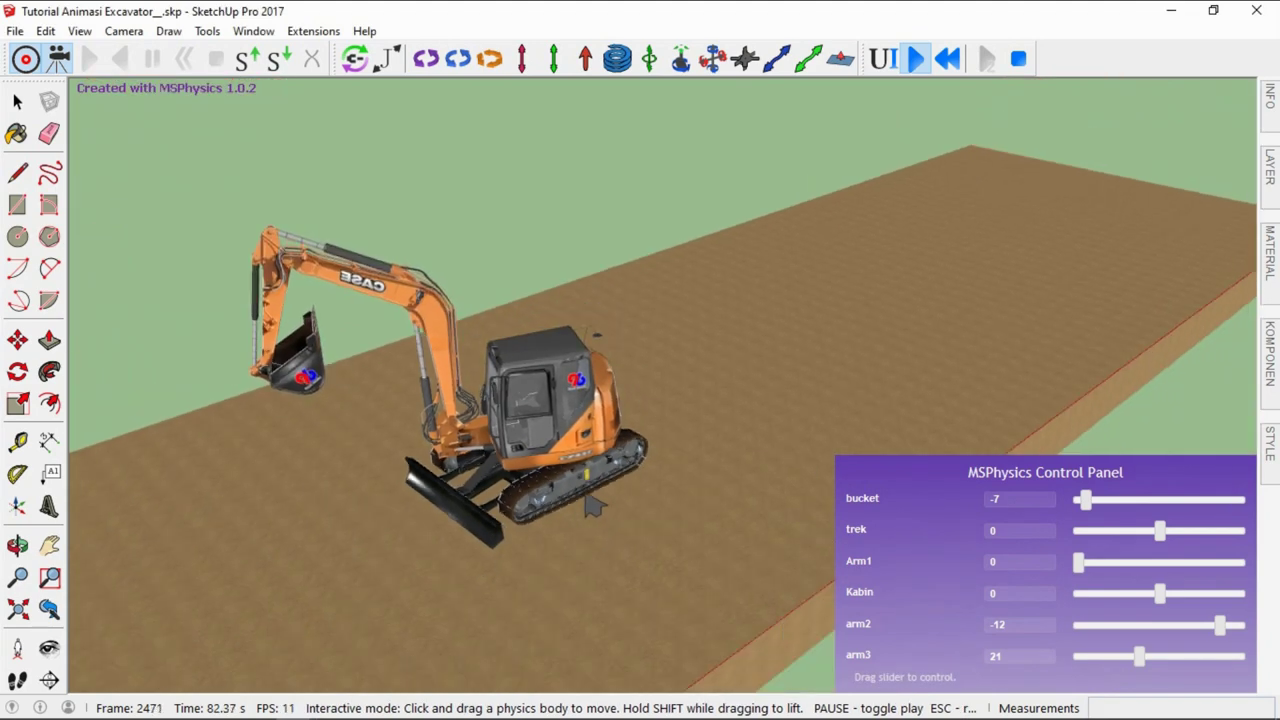
scroll(592, 505, up, 3)
scroll(680, 495, down, 4)
scroll(757, 486, up, 1)
scroll(757, 486, up, 1)
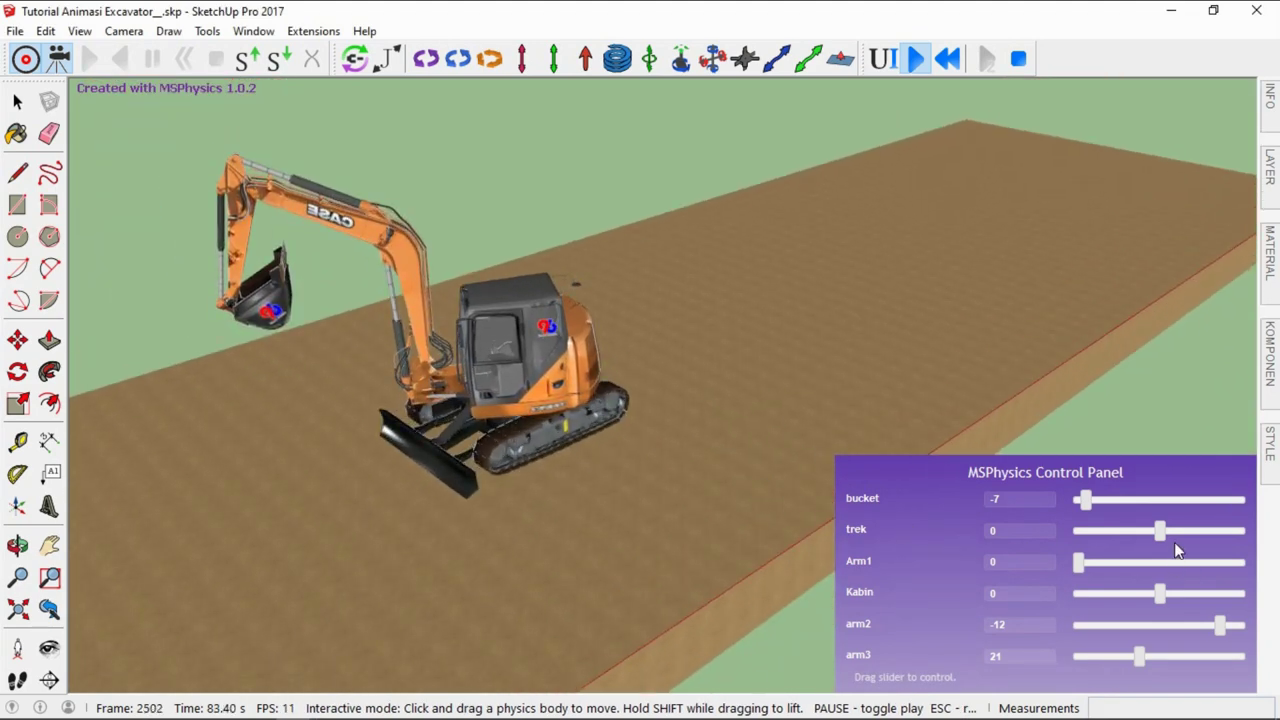
click(1130, 532)
scroll(929, 409, down, 3)
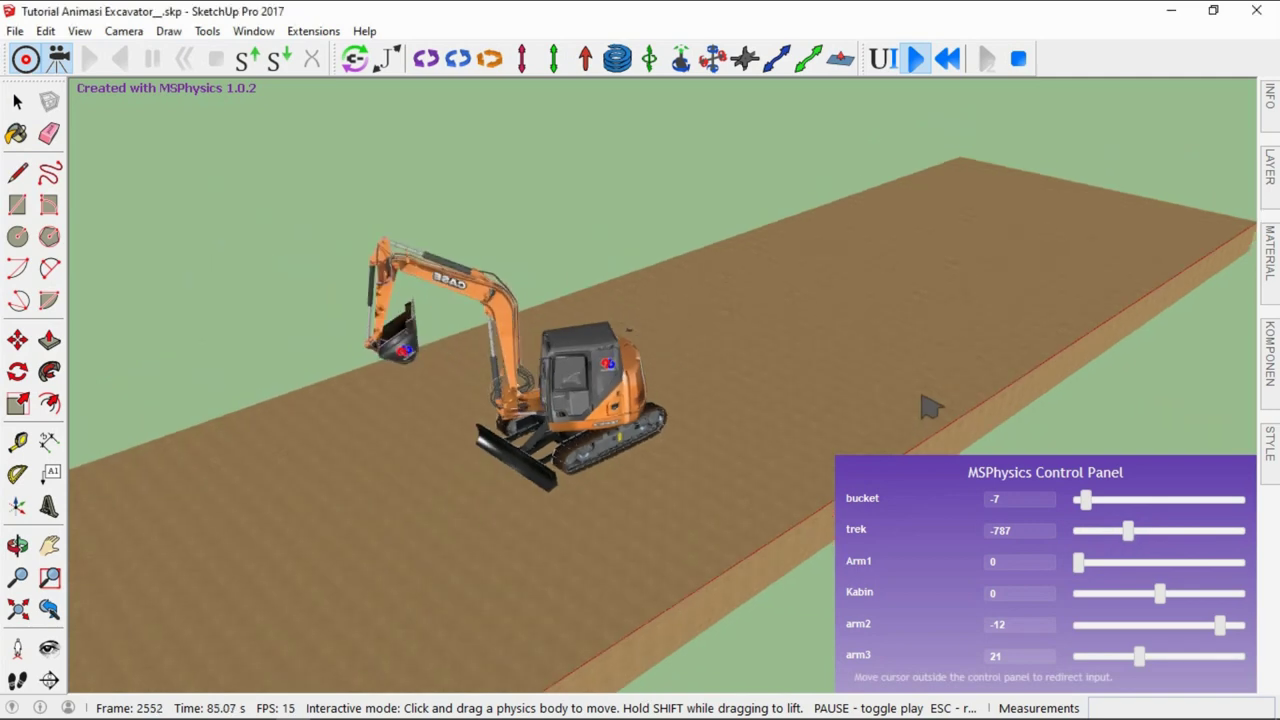
scroll(990, 470, down, 1)
scroll(671, 470, up, 2)
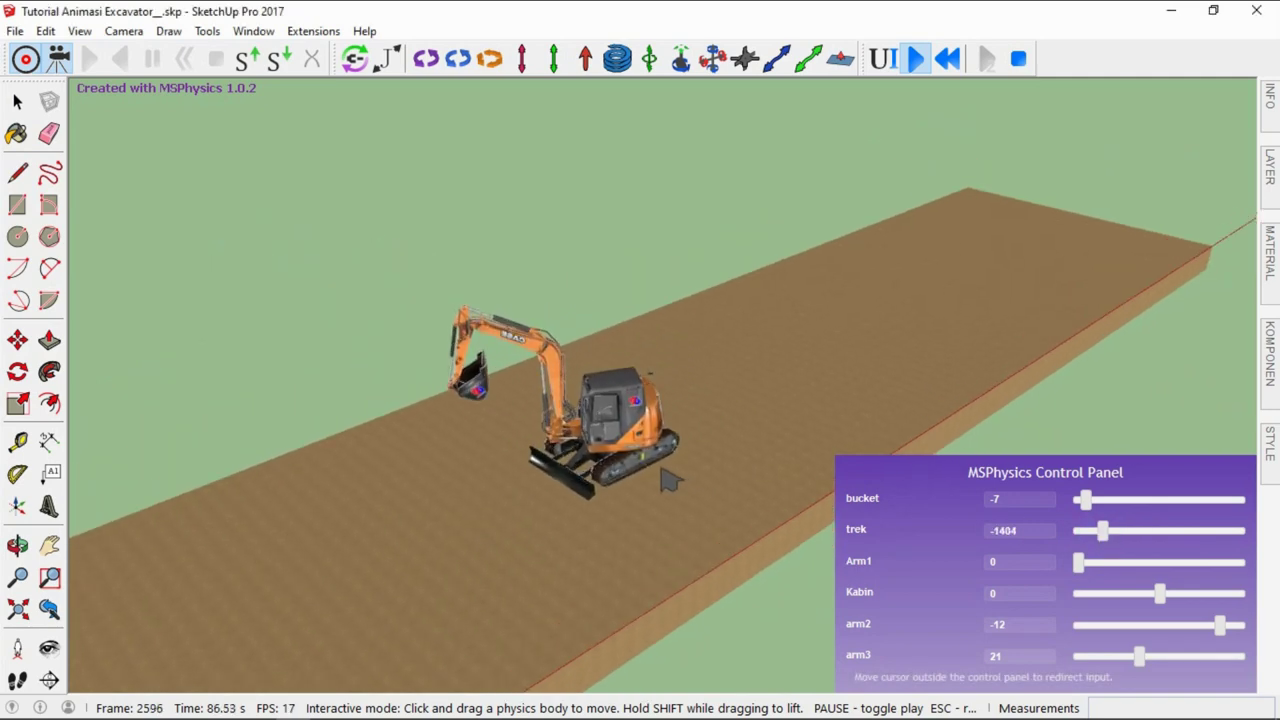
scroll(760, 403, down, 3)
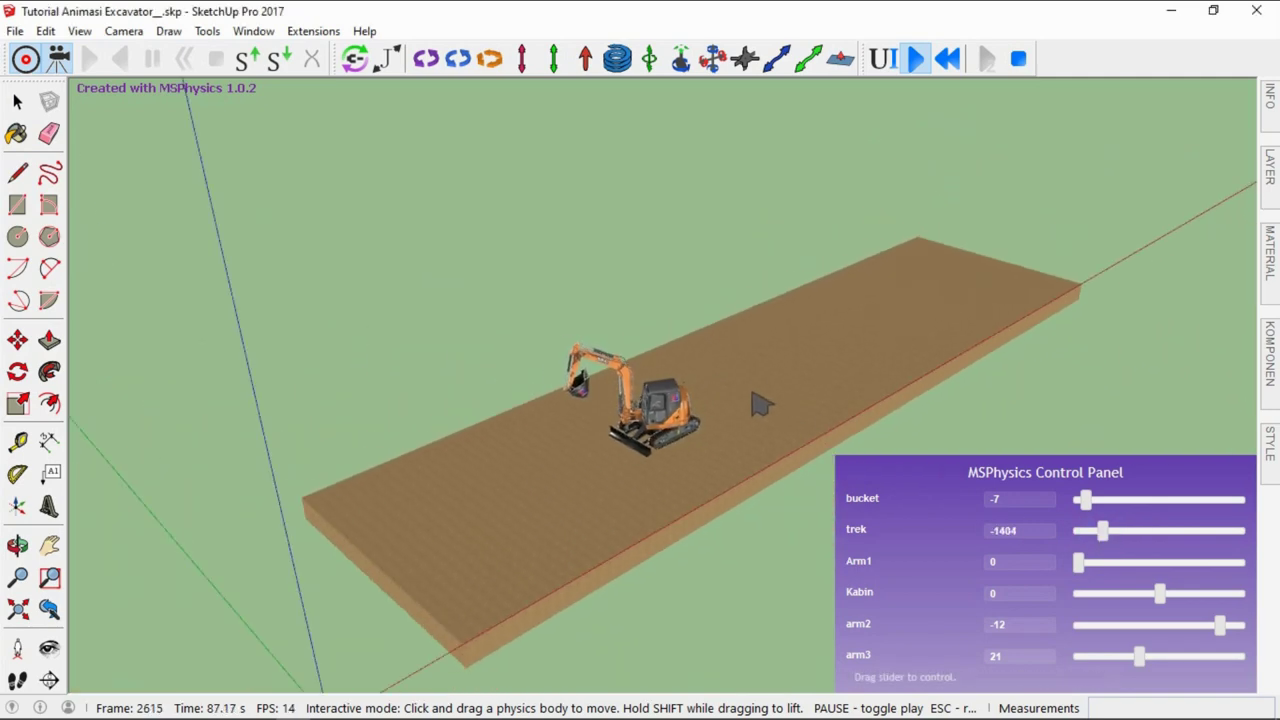
scroll(592, 500, up, 2)
scroll(592, 500, up, 1)
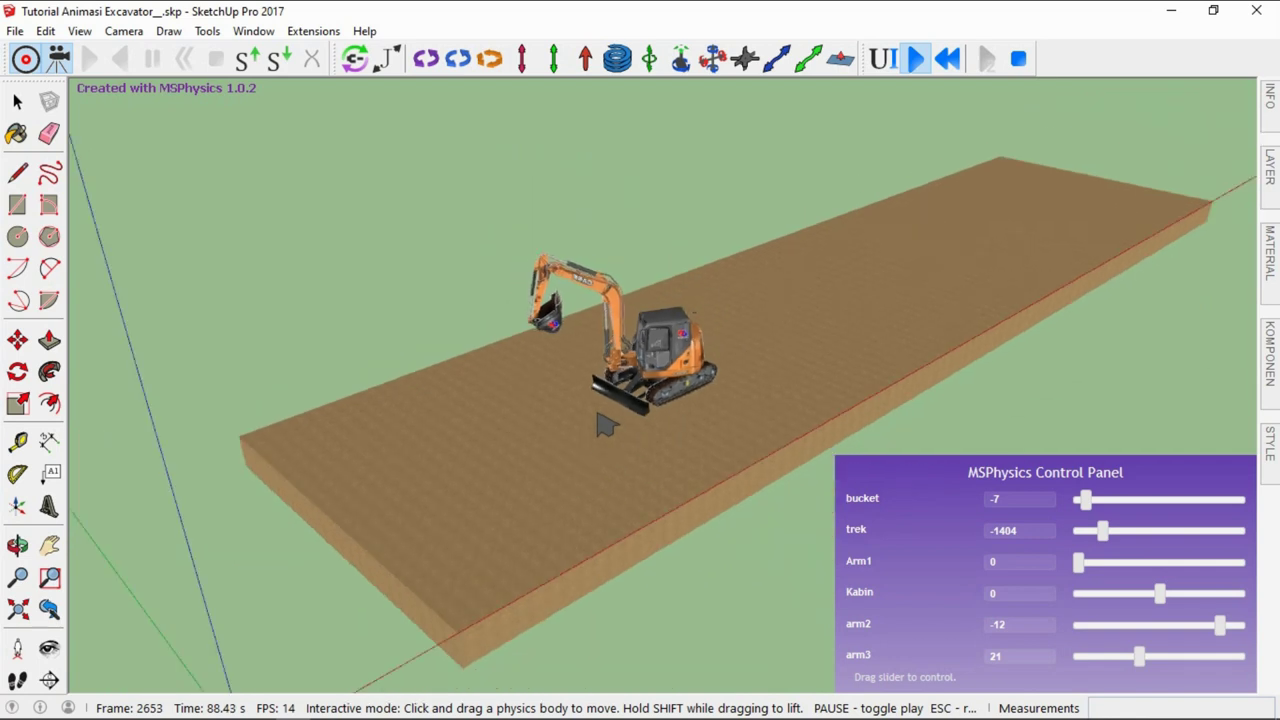
scroll(414, 549, up, 2)
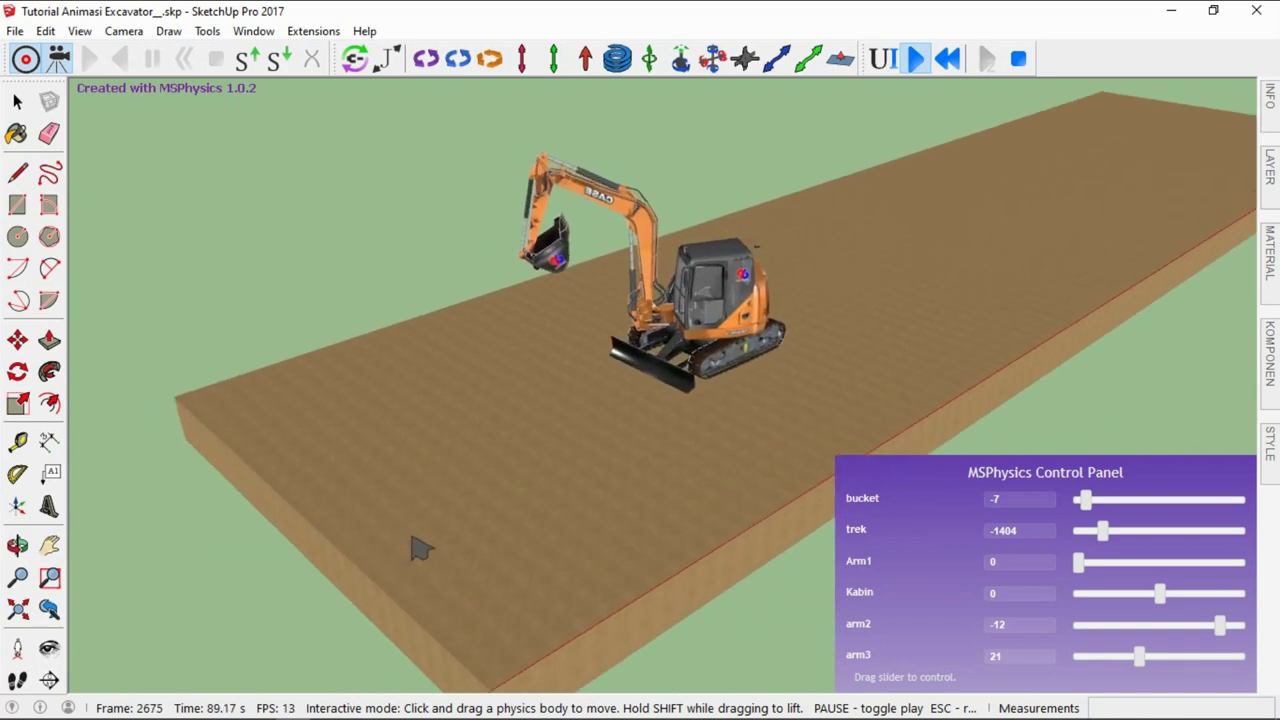
Drive forward at full speed, then ease trek down to 85 for a slow forward crawl
click(1235, 531)
scroll(409, 529, down, 2)
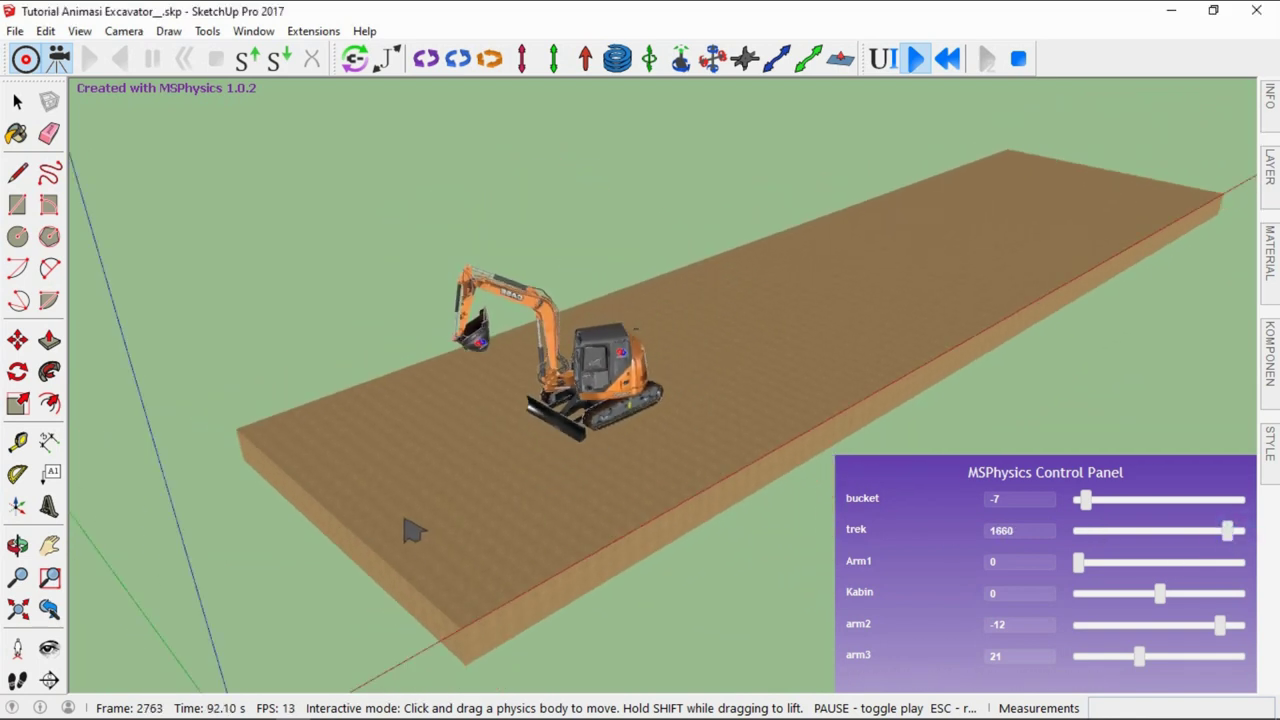
scroll(800, 335, up, 2)
scroll(437, 500, down, 1)
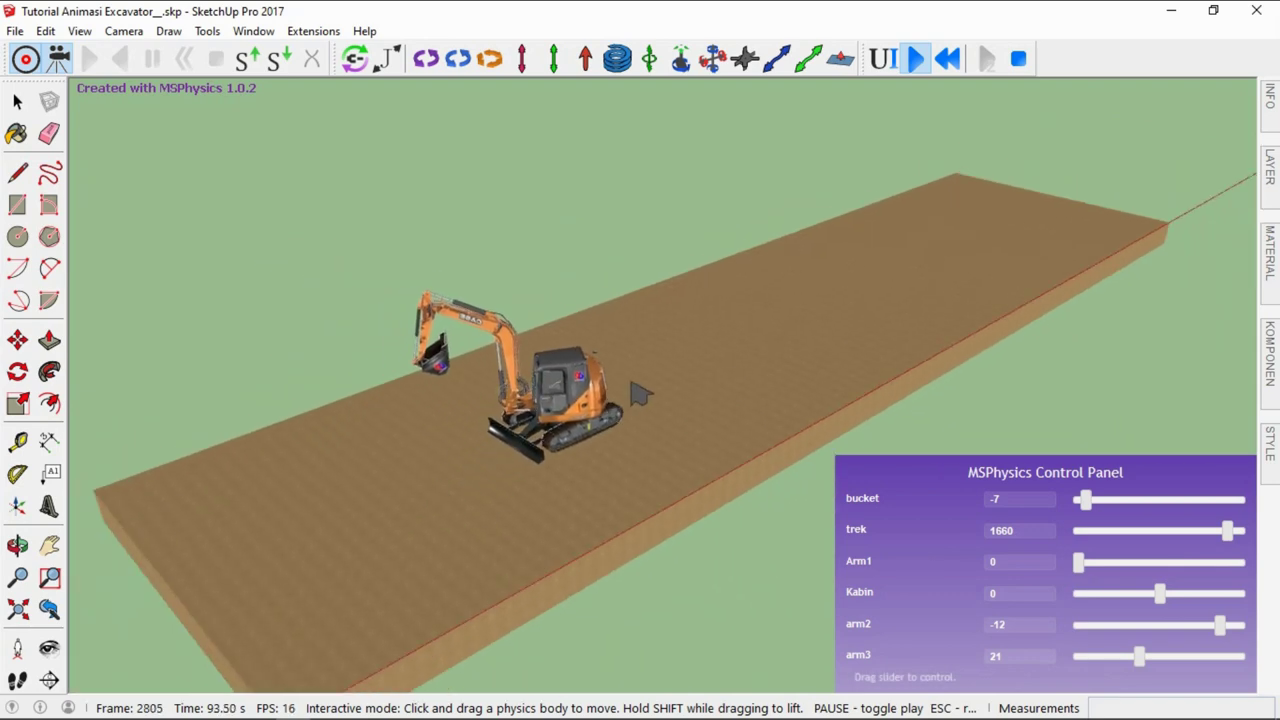
scroll(640, 395, up, 1)
scroll(512, 464, down, 1)
scroll(650, 380, up, 1)
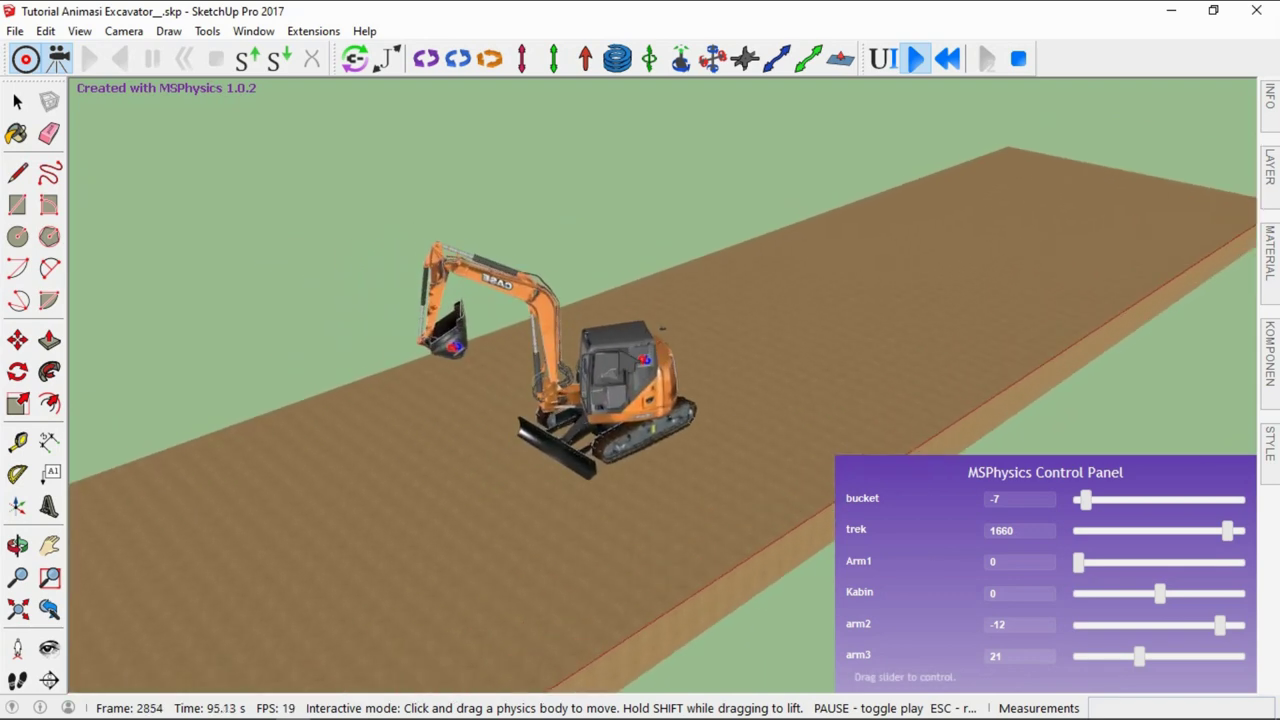
scroll(785, 305, down, 1)
scroll(733, 337, up, 1)
scroll(705, 355, down, 1)
scroll(697, 366, up, 1)
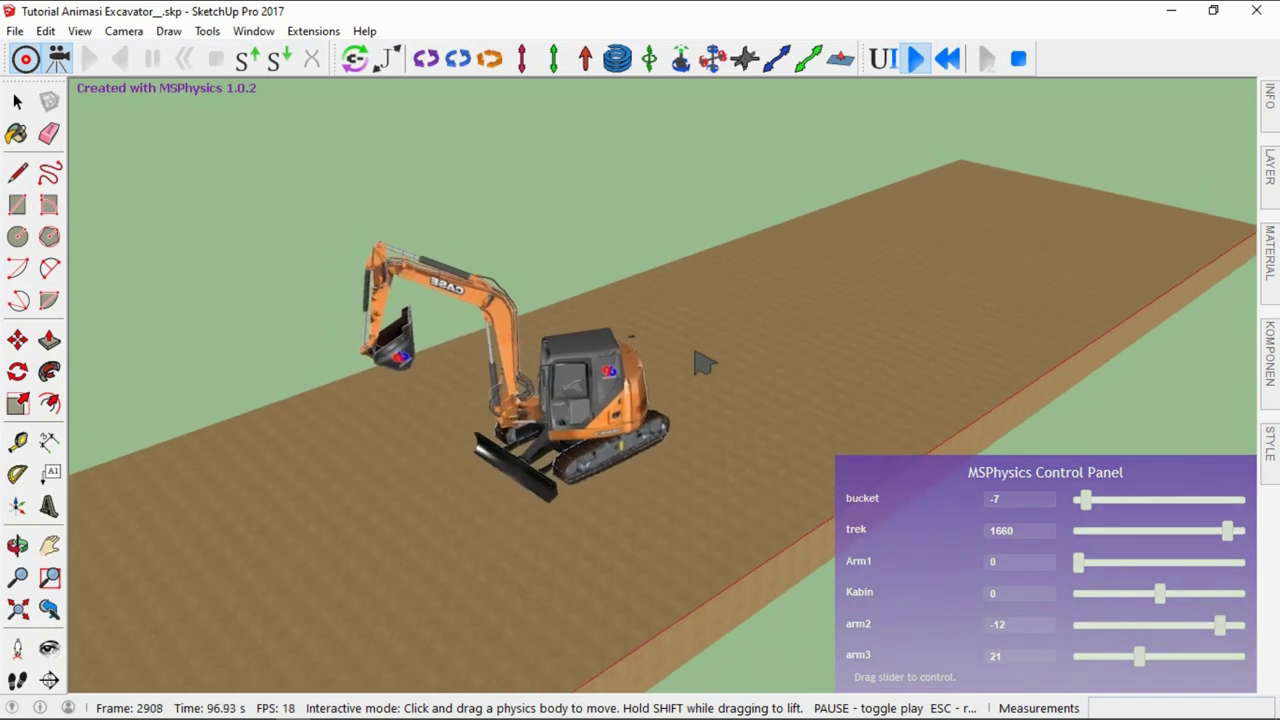
scroll(700, 368, down, 1)
scroll(694, 366, up, 1)
drag(1227, 531, 1161, 532)
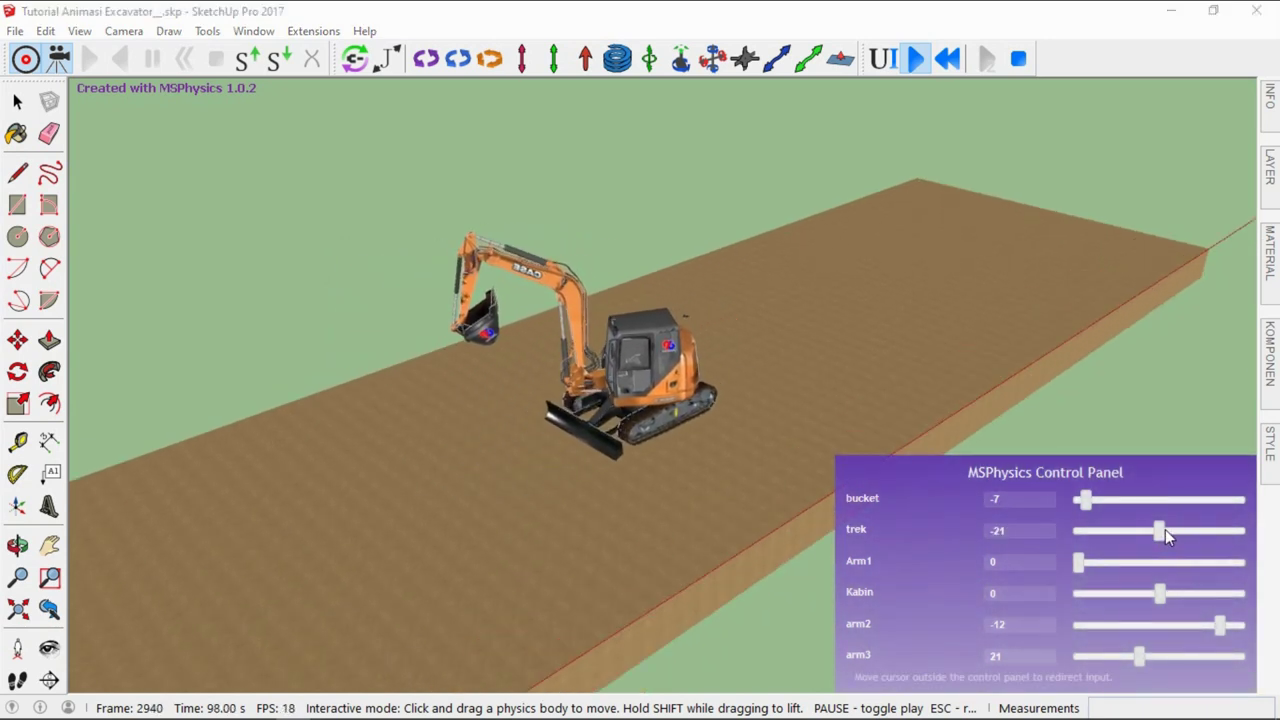
drag(1161, 532, 1164, 530)
click(1160, 530)
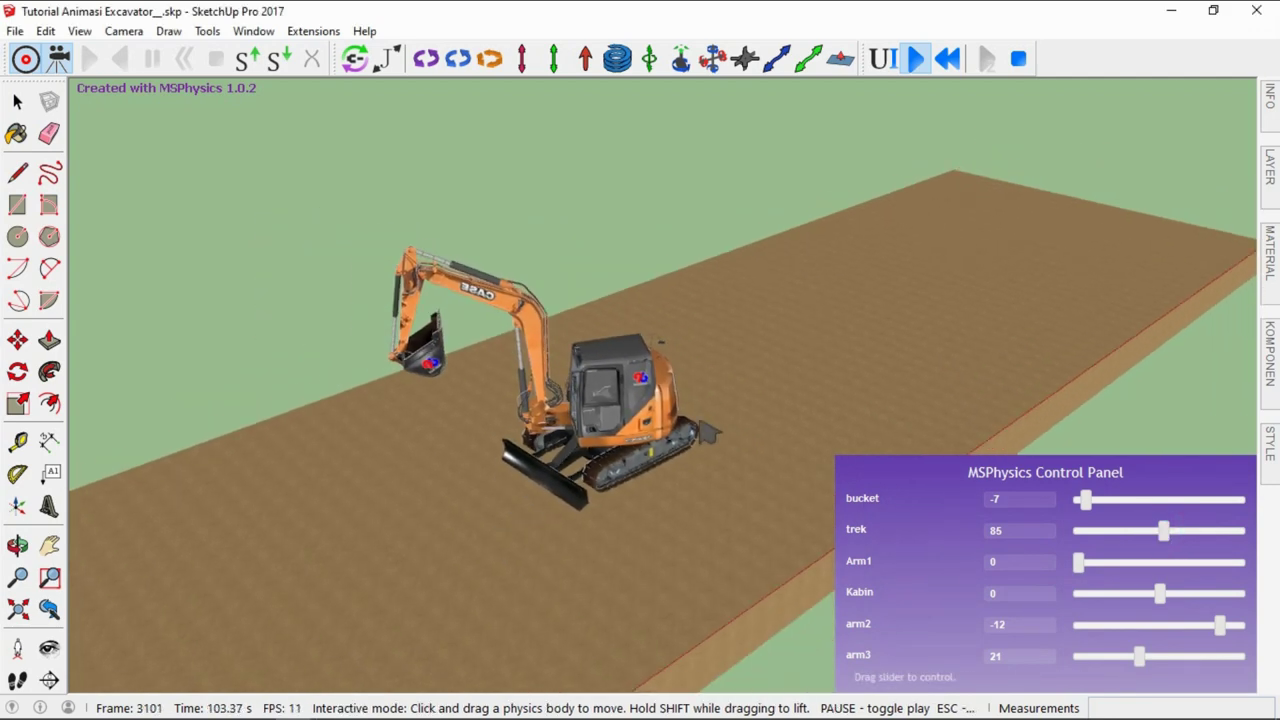
Orbit to a low side view and drive the tracks so the excavator turns
middle_drag(780, 240, 908, 320)
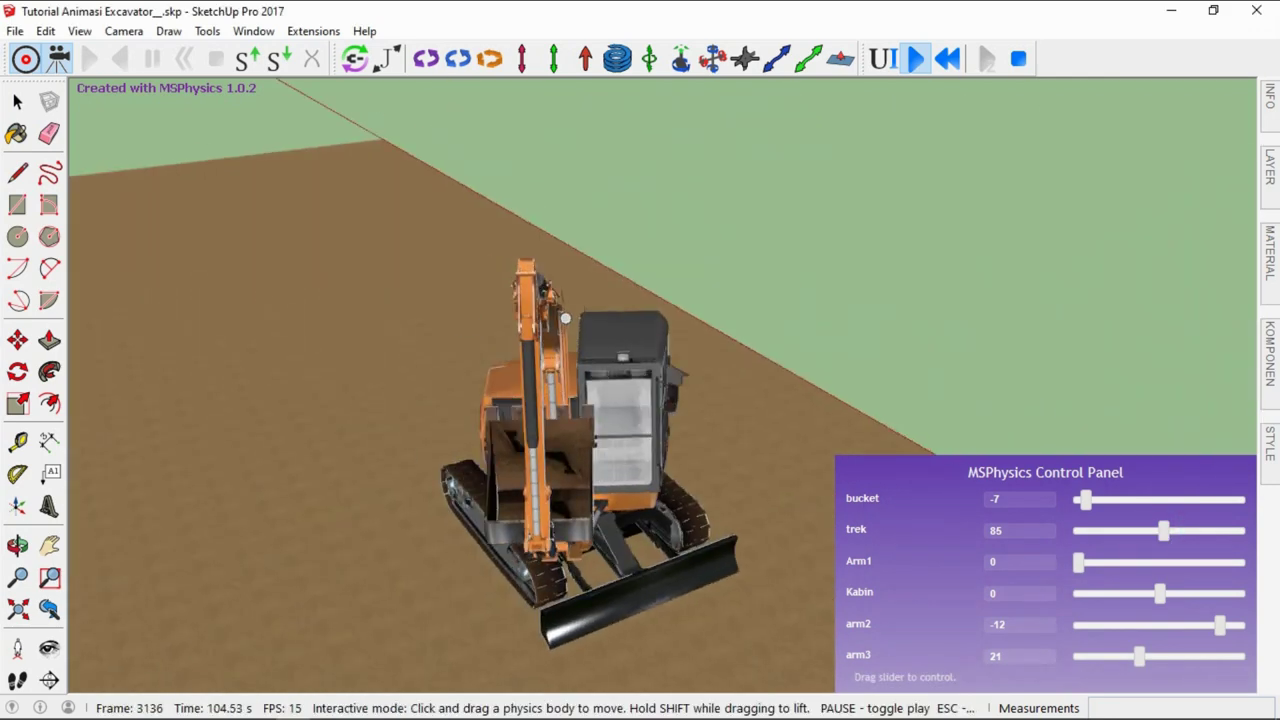
scroll(655, 435, up, 1)
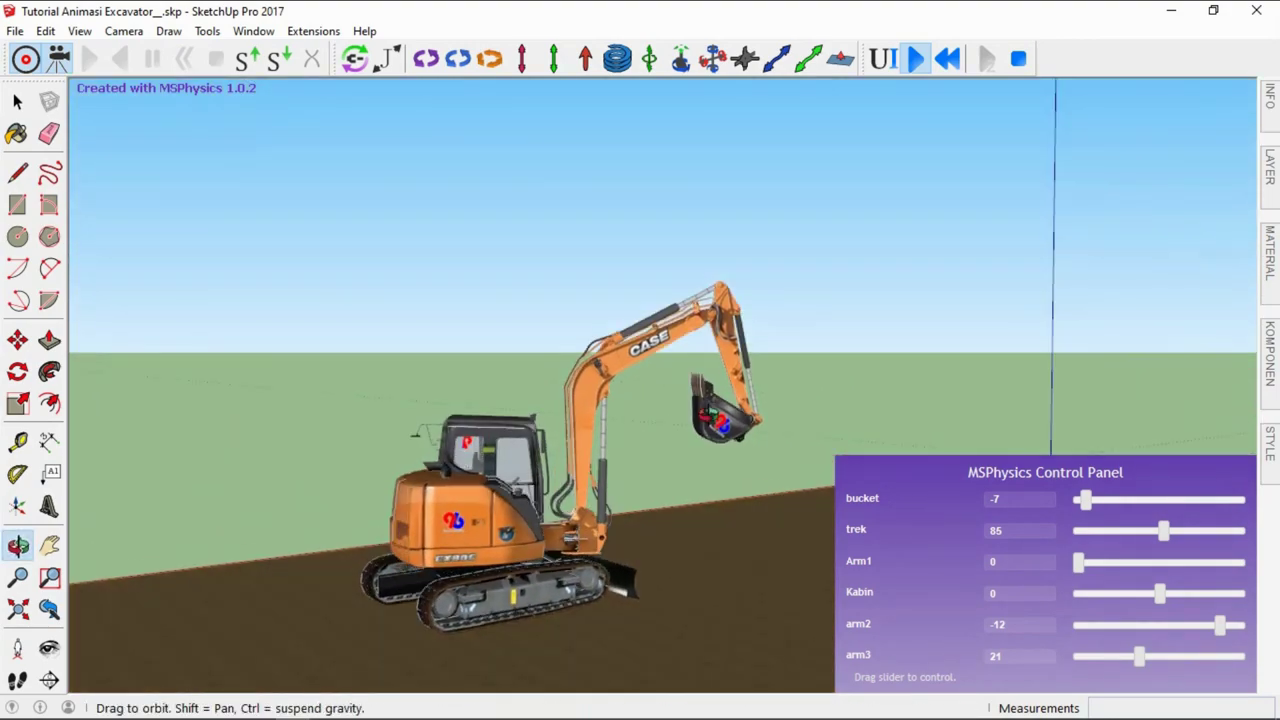
scroll(650, 432, up, 2)
scroll(645, 430, up, 1)
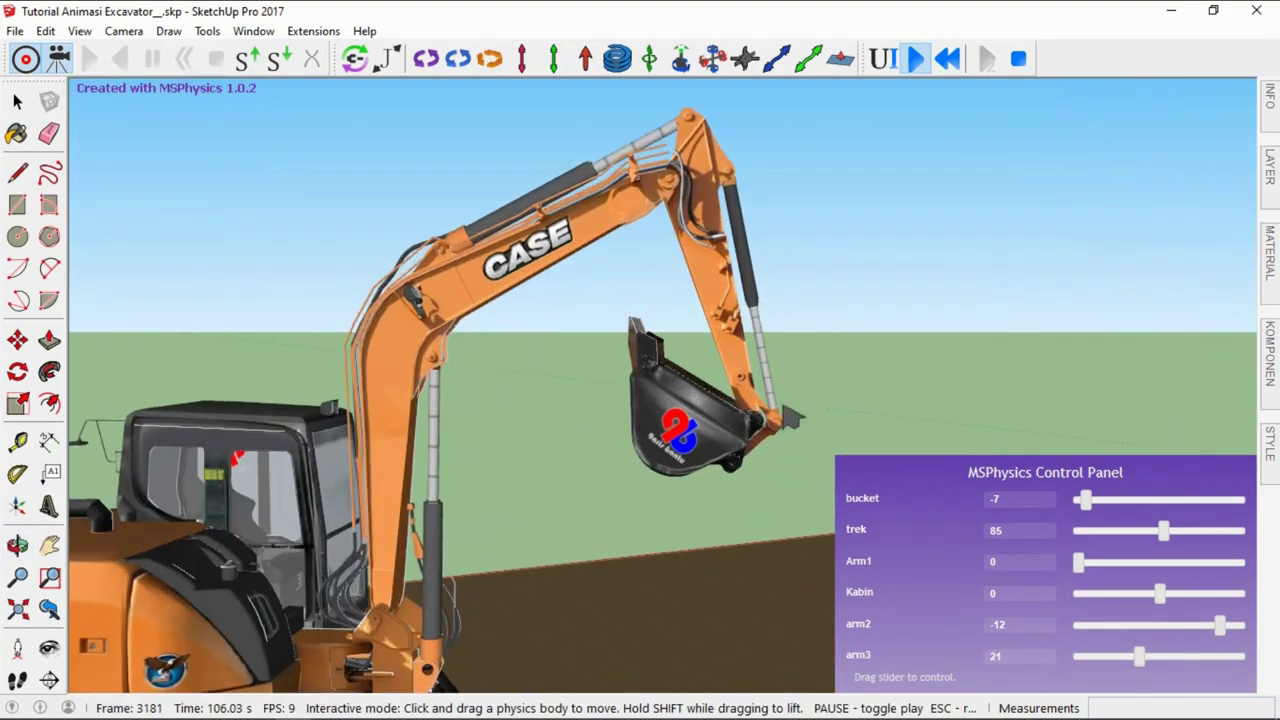
middle_drag(639, 427, 594, 480)
scroll(374, 400, down, 2)
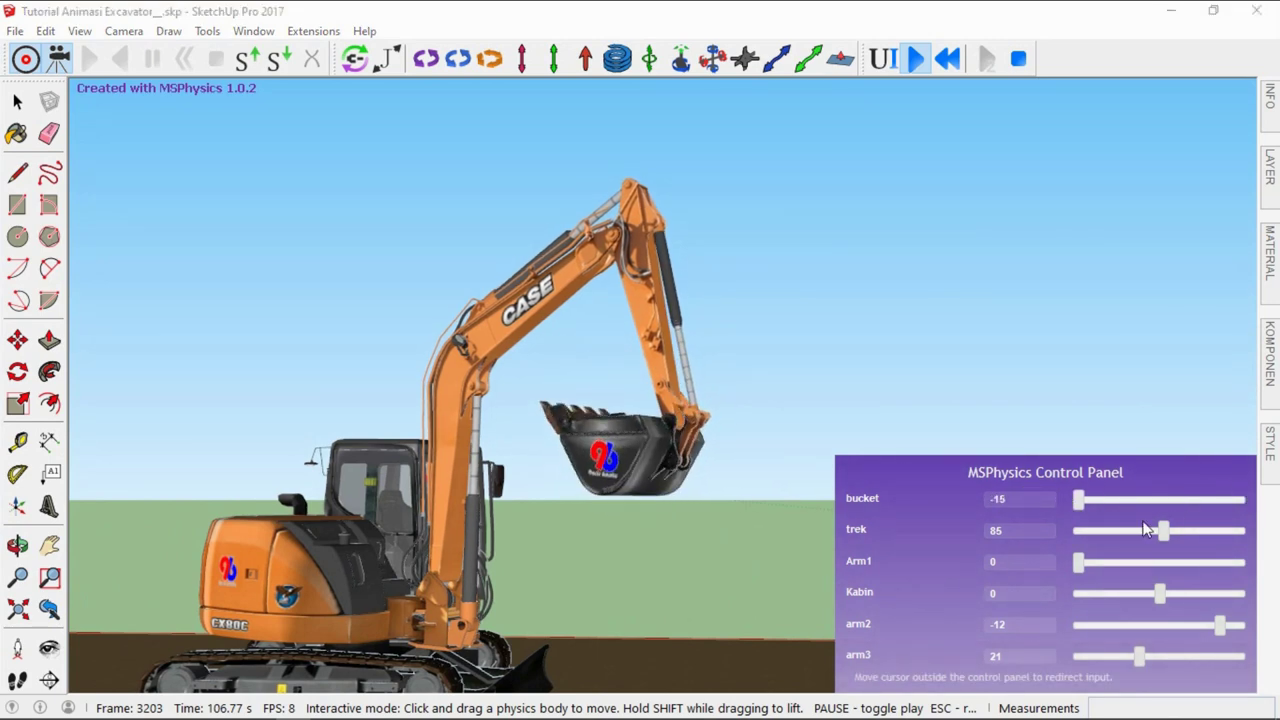
drag(1147, 530, 1142, 538)
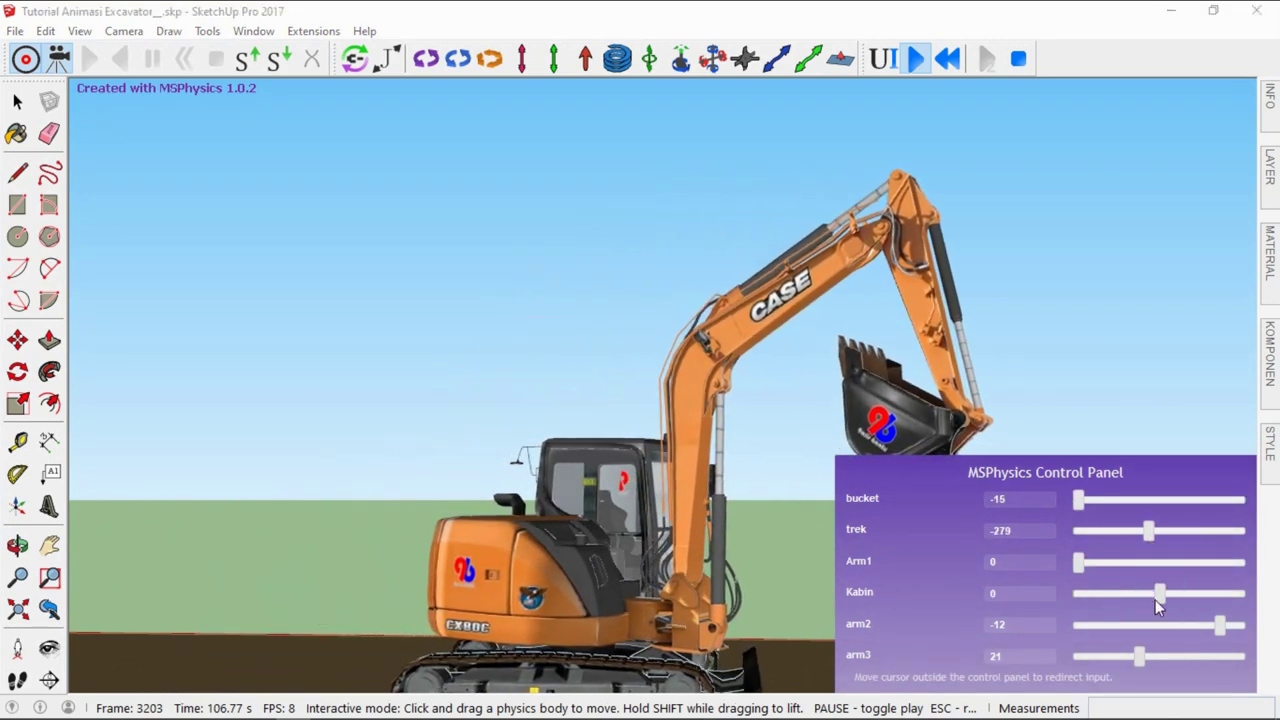
Rotate the cab to Kabin 1, swing Arm1, then return the cab to 0
drag(1157, 593, 1241, 593)
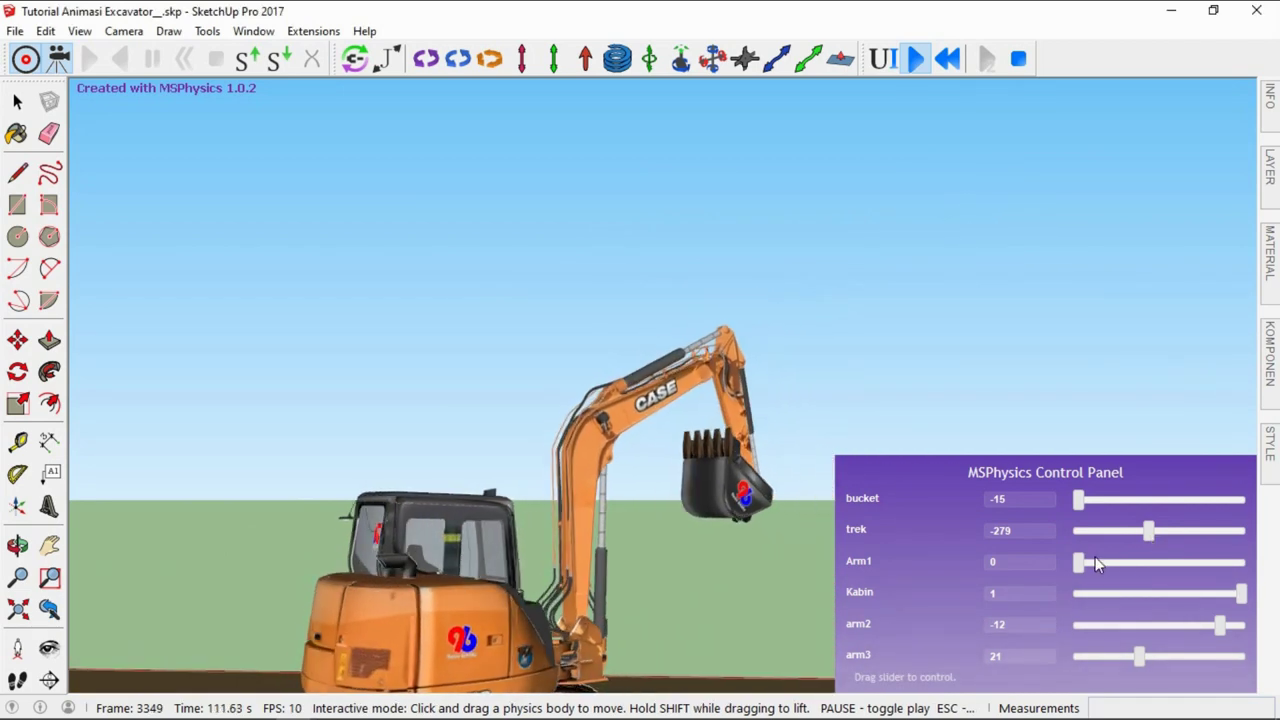
drag(1079, 562, 1118, 566)
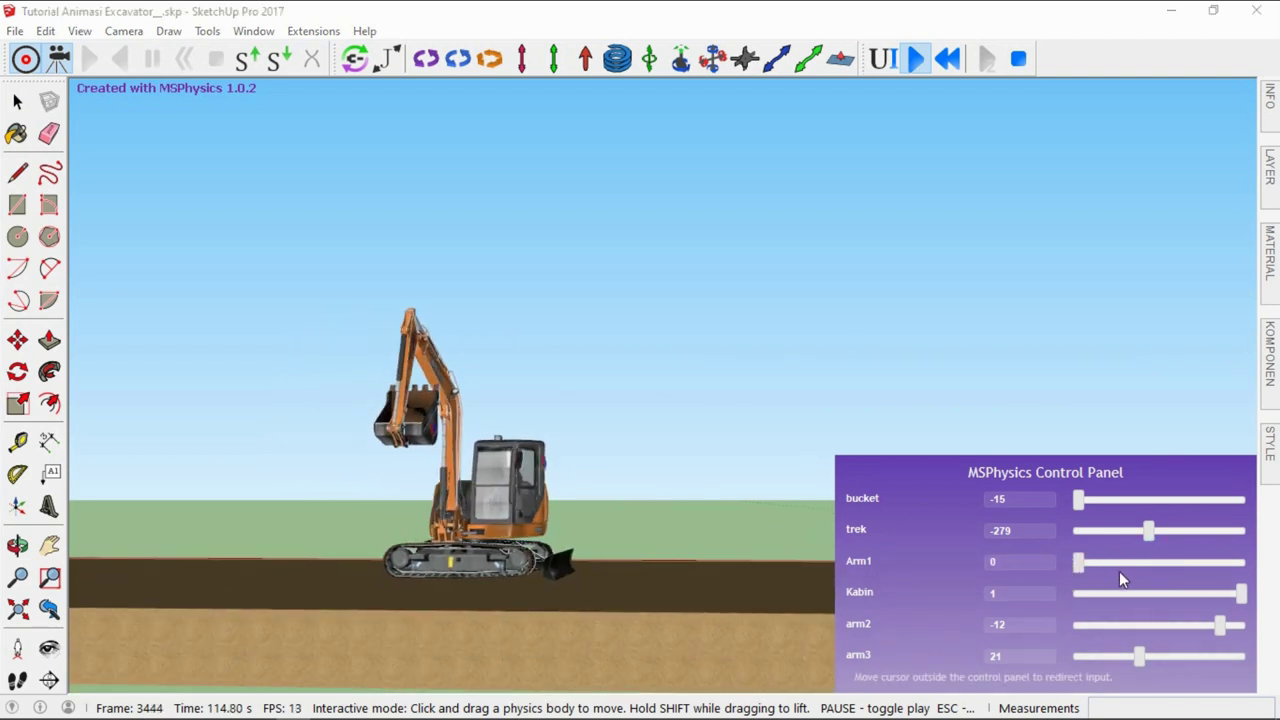
drag(1079, 589, 1158, 592)
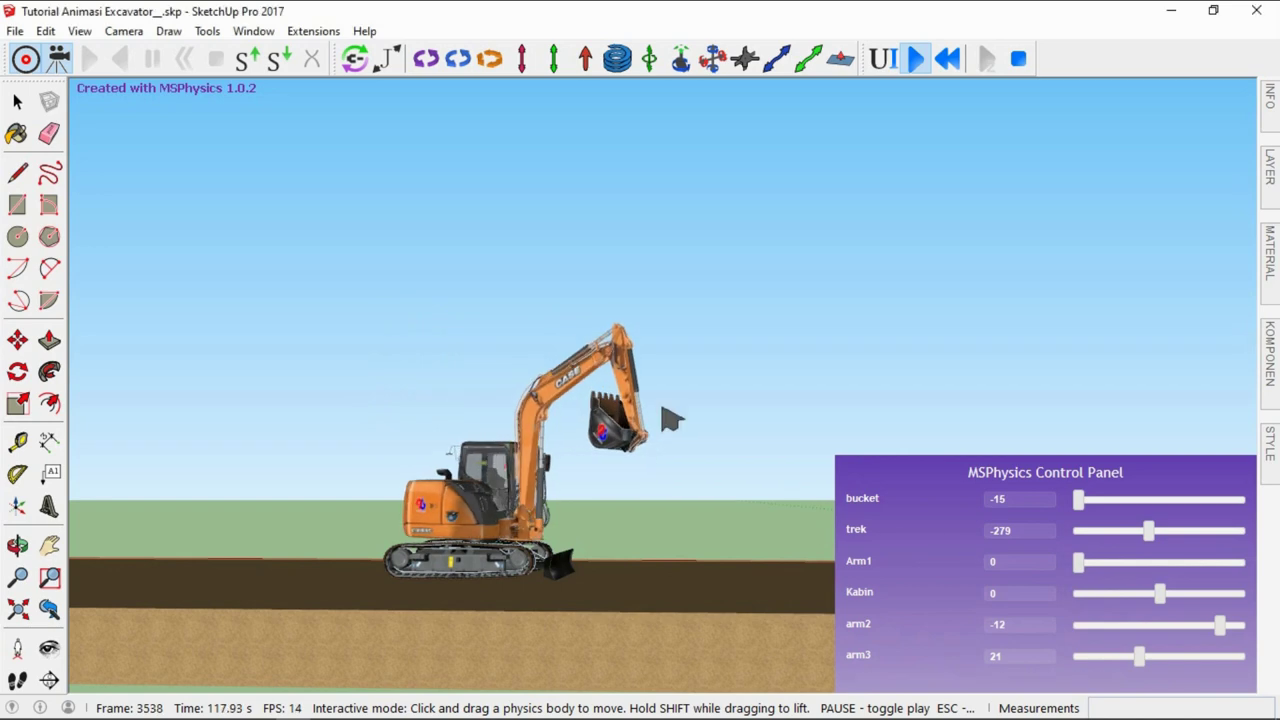
scroll(672, 420, up, 2)
scroll(672, 420, up, 2)
scroll(492, 492, up, 2)
scroll(492, 492, up, 2)
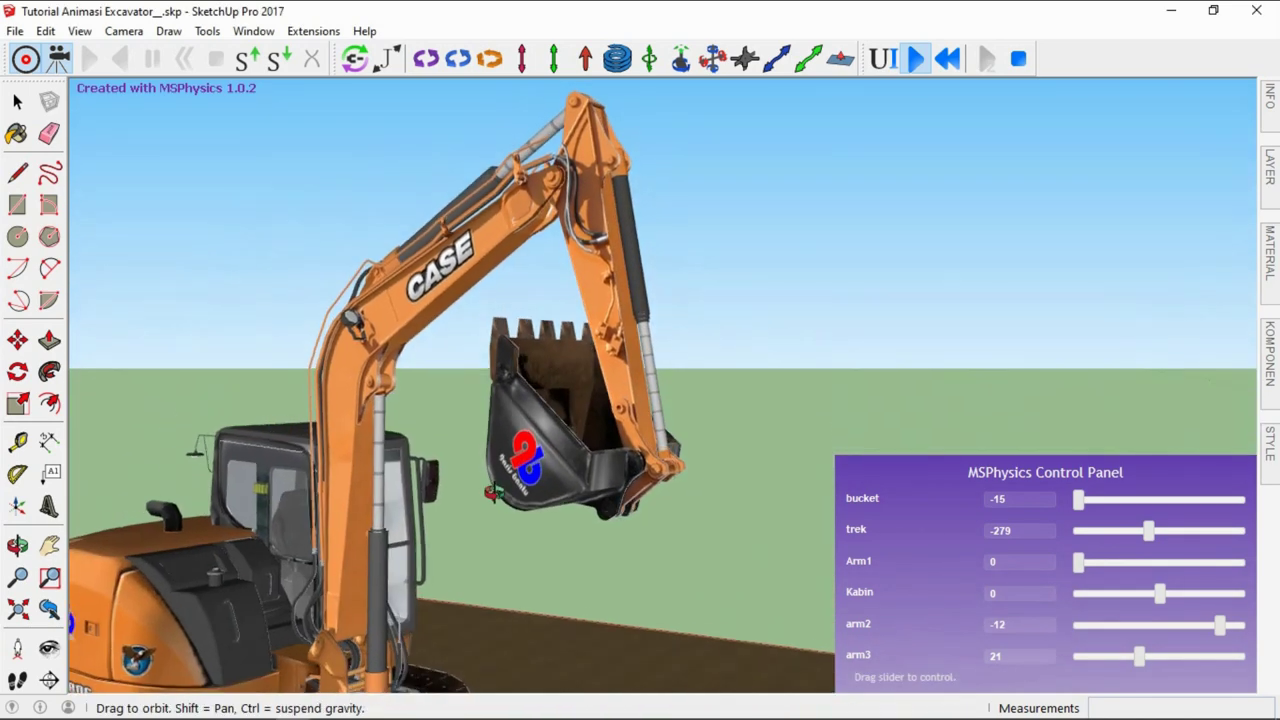
scroll(492, 492, down, 3)
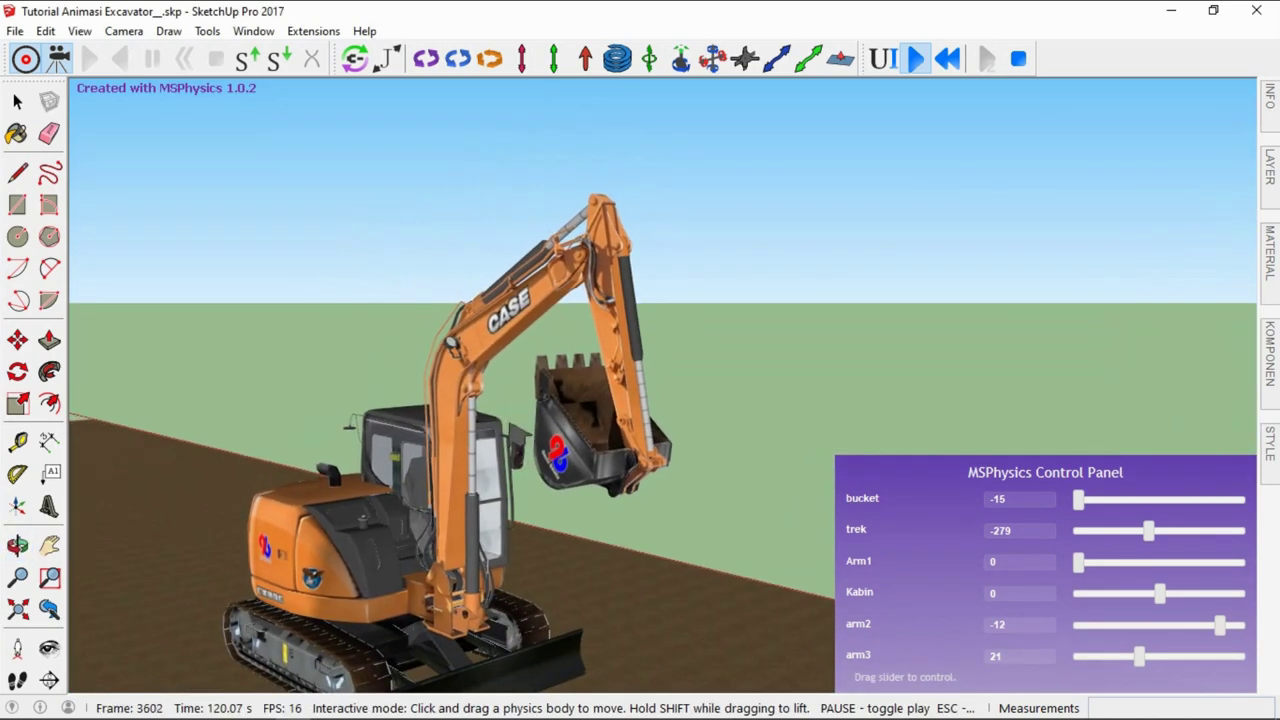
scroll(683, 403, up, 2)
scroll(683, 403, down, 2)
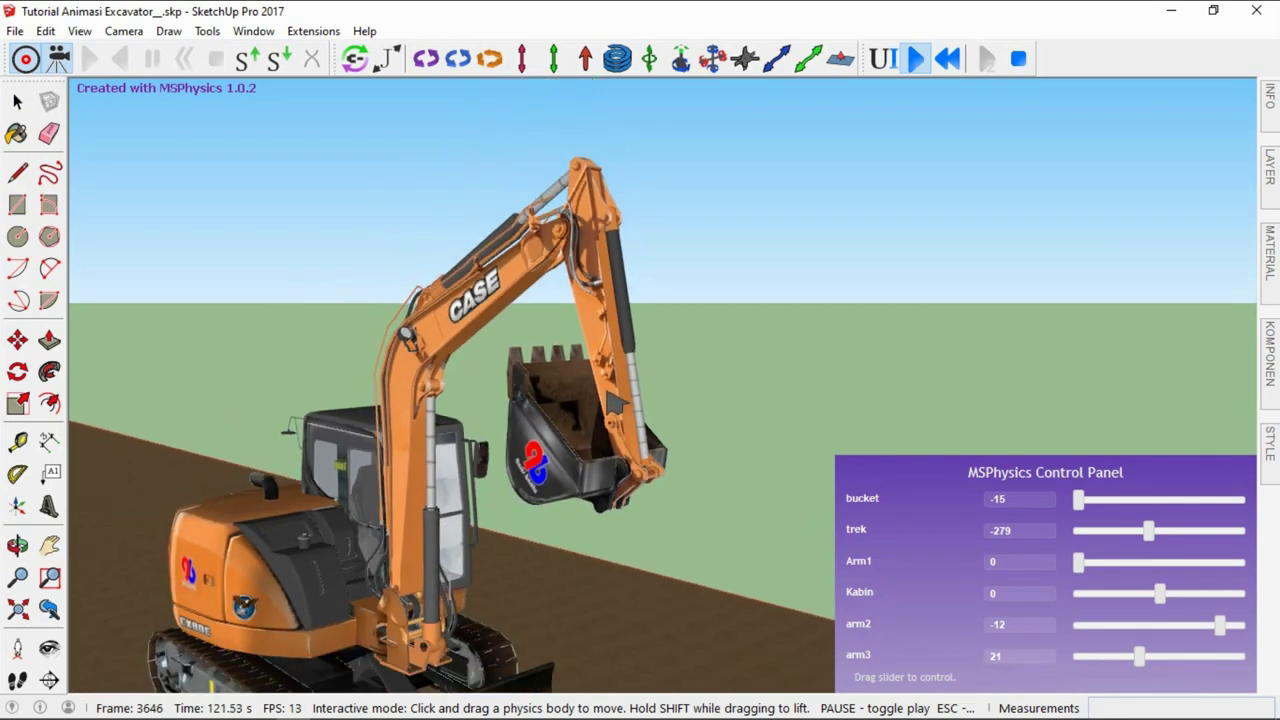
scroll(683, 403, down, 2)
scroll(683, 403, up, 1)
Adjust arm2, extend arm3 to 90 and curl the bucket up to 161
mouse_move(1222, 627)
mouse_down()
mouse_move(1115, 634)
mouse_move(1277, 628)
mouse_up()
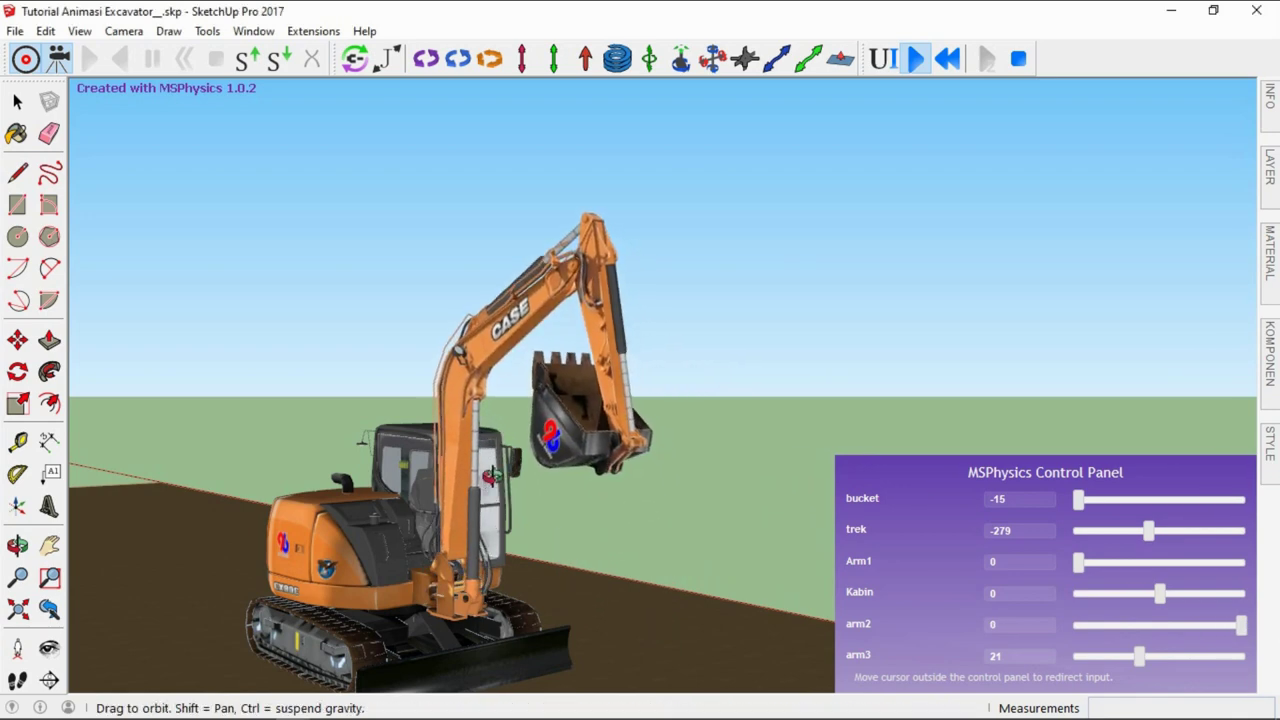
middle_drag(780, 560, 760, 470)
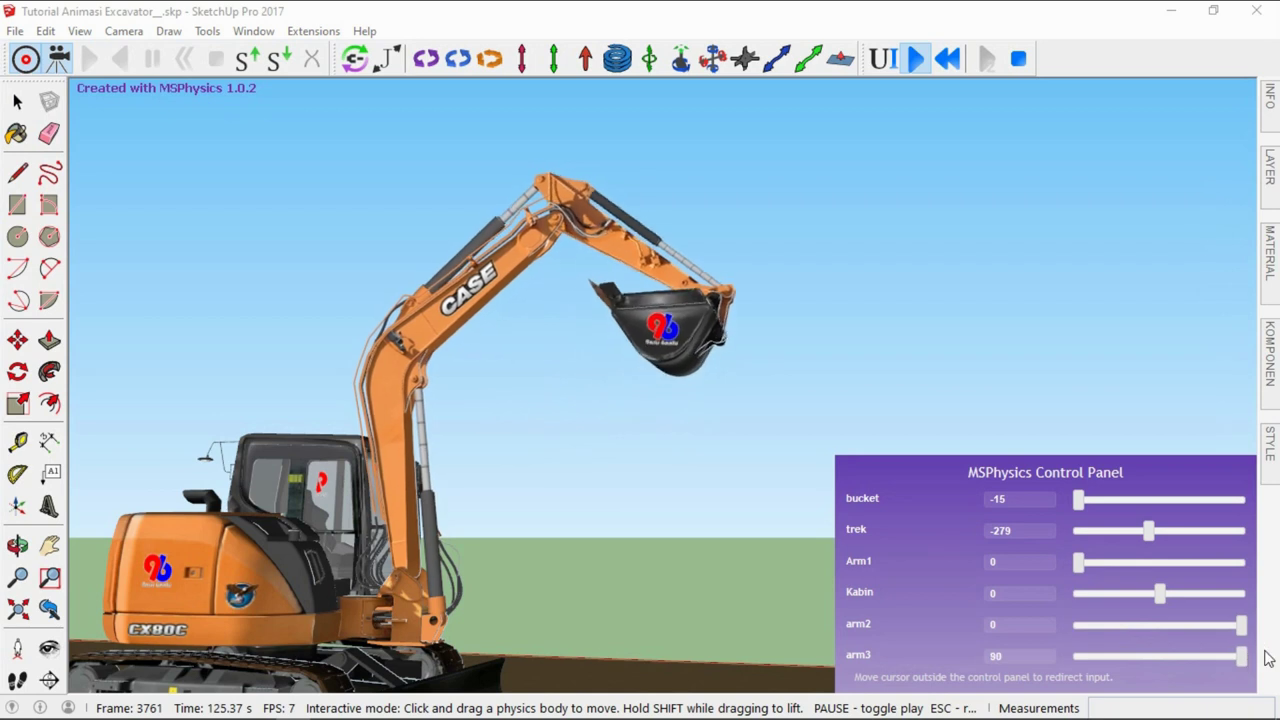
drag(1115, 507, 1265, 497)
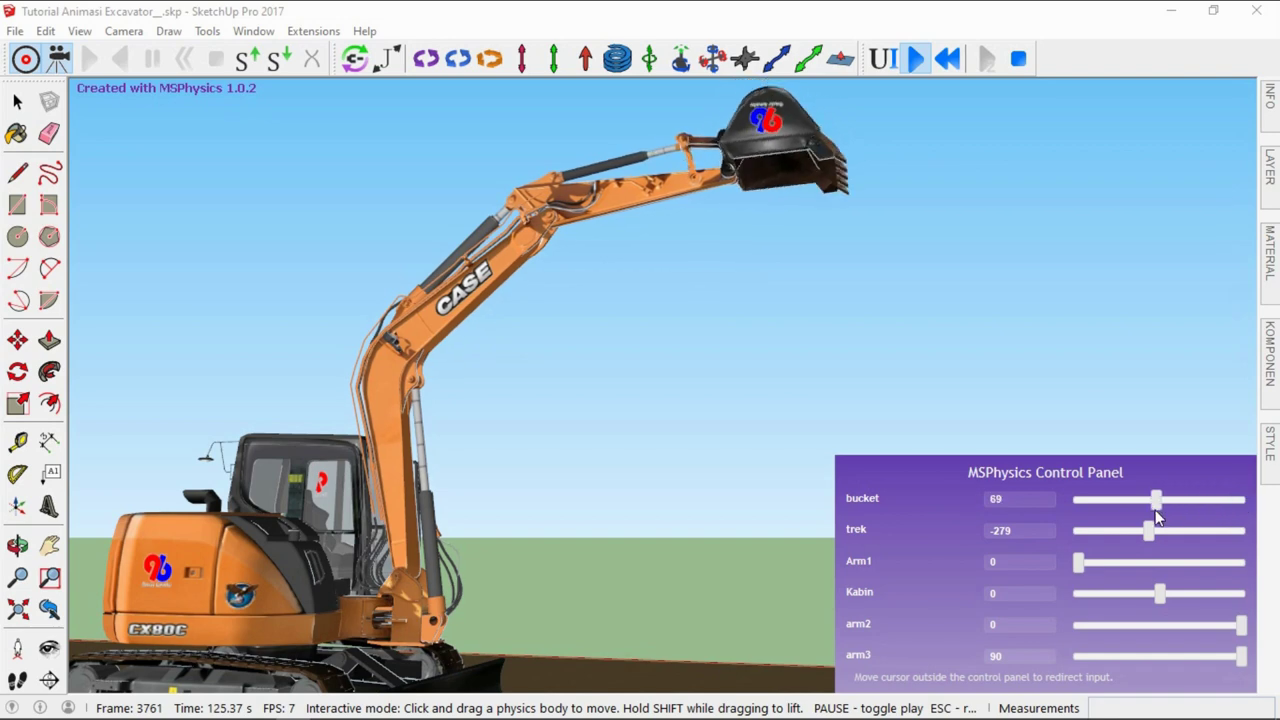
mouse_move(742, 471)
middle_down()
mouse_move(432, 390)
mouse_move(643, 320)
middle_up()
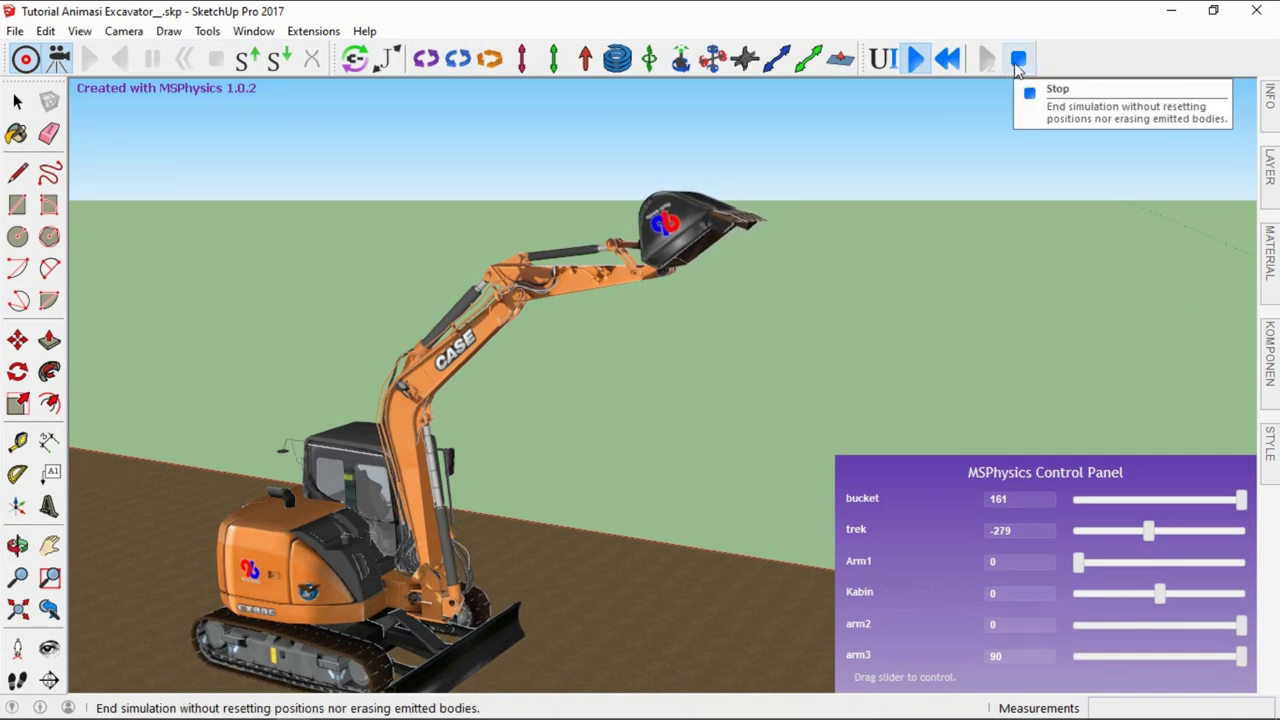
Stop the simulation and answer Yes to keep its recording for replay
click(1019, 61)
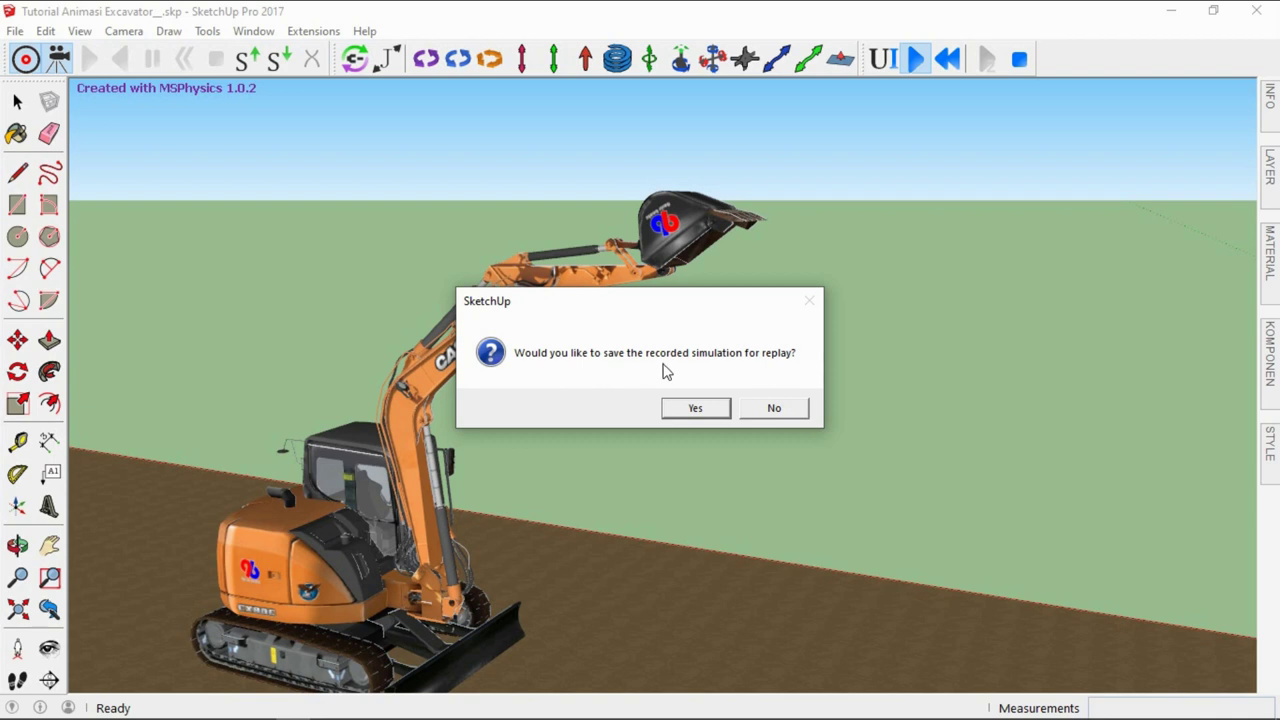
click(695, 410)
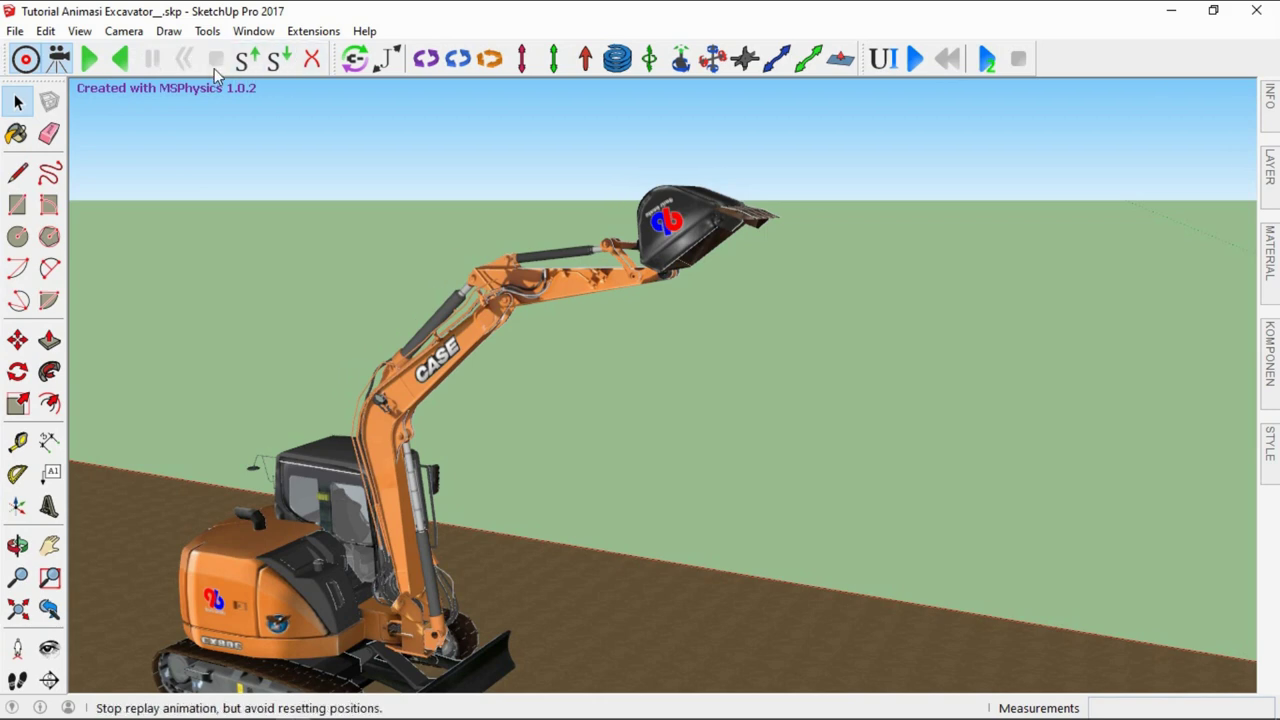
scroll(340, 204, down, 2)
scroll(410, 229, down, 2)
scroll(409, 232, down, 2)
middle_drag(409, 232, 456, 339)
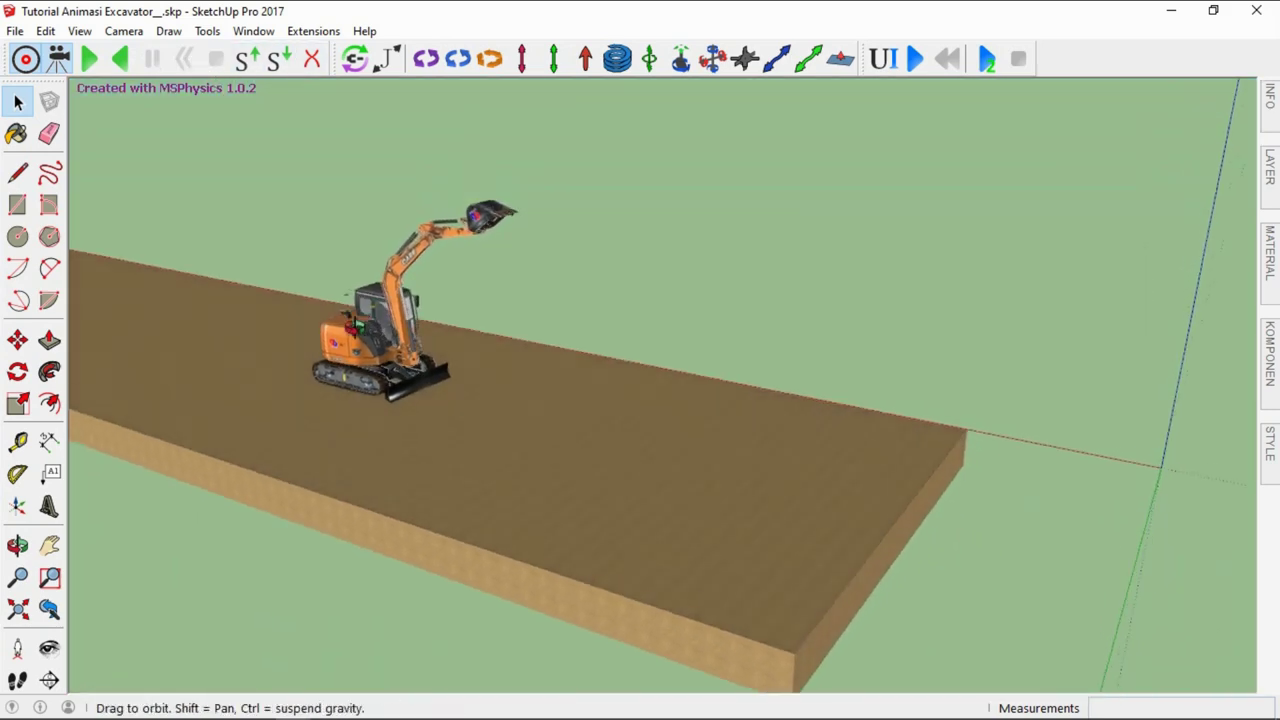
scroll(383, 276, up, 2)
scroll(383, 276, up, 2)
scroll(370, 290, up, 1)
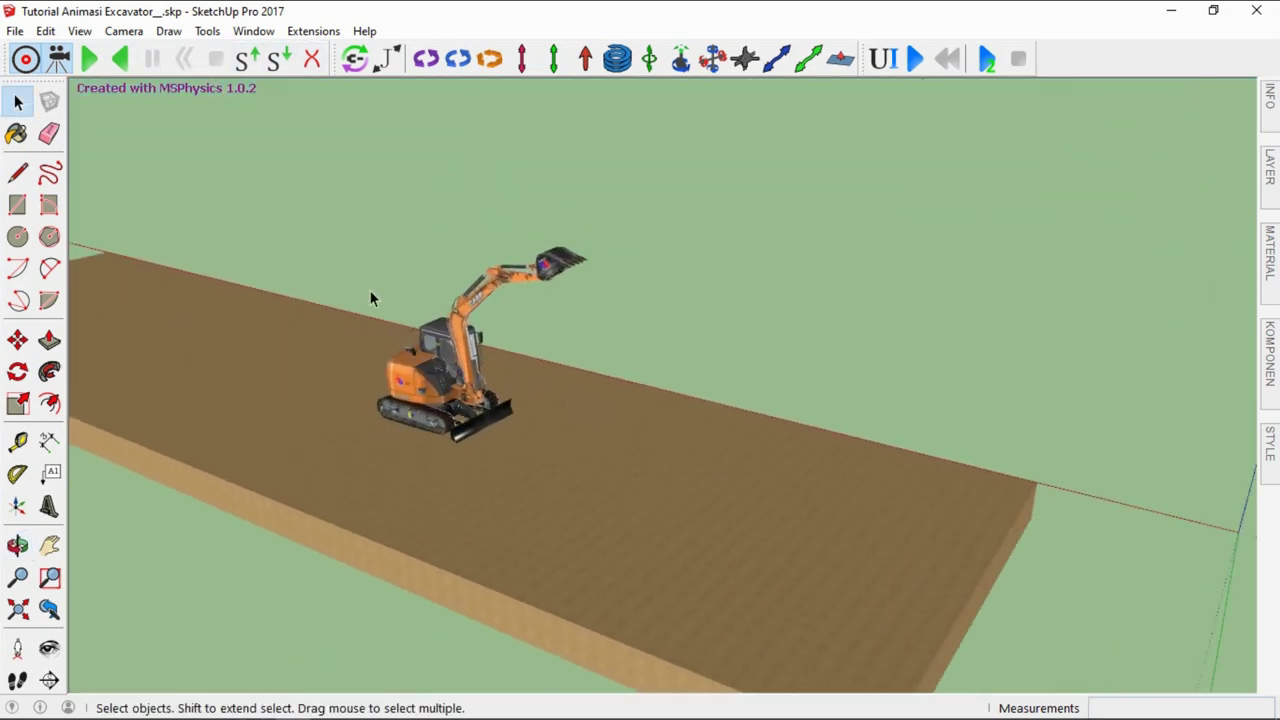
scroll(380, 306, up, 2)
scroll(375, 305, down, 1)
scroll(400, 300, down, 1)
scroll(460, 275, up, 3)
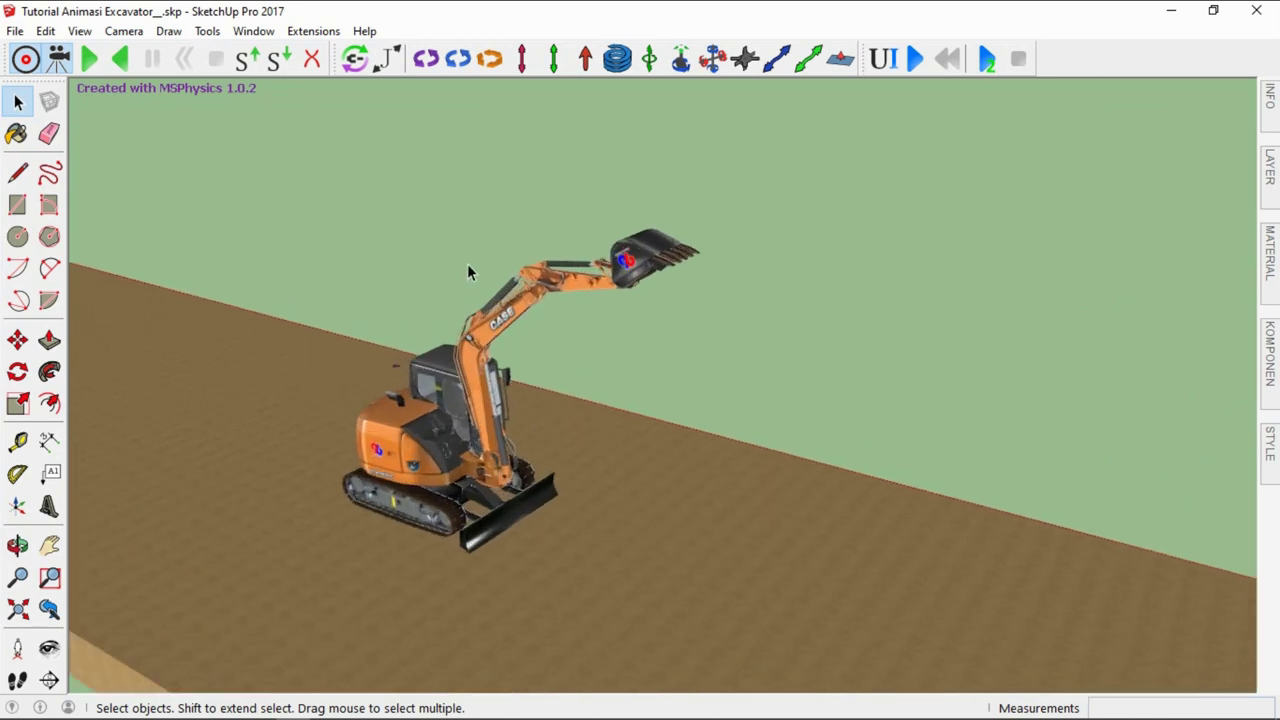
Play the replay, increase its speed once, then stop it
click(89, 60)
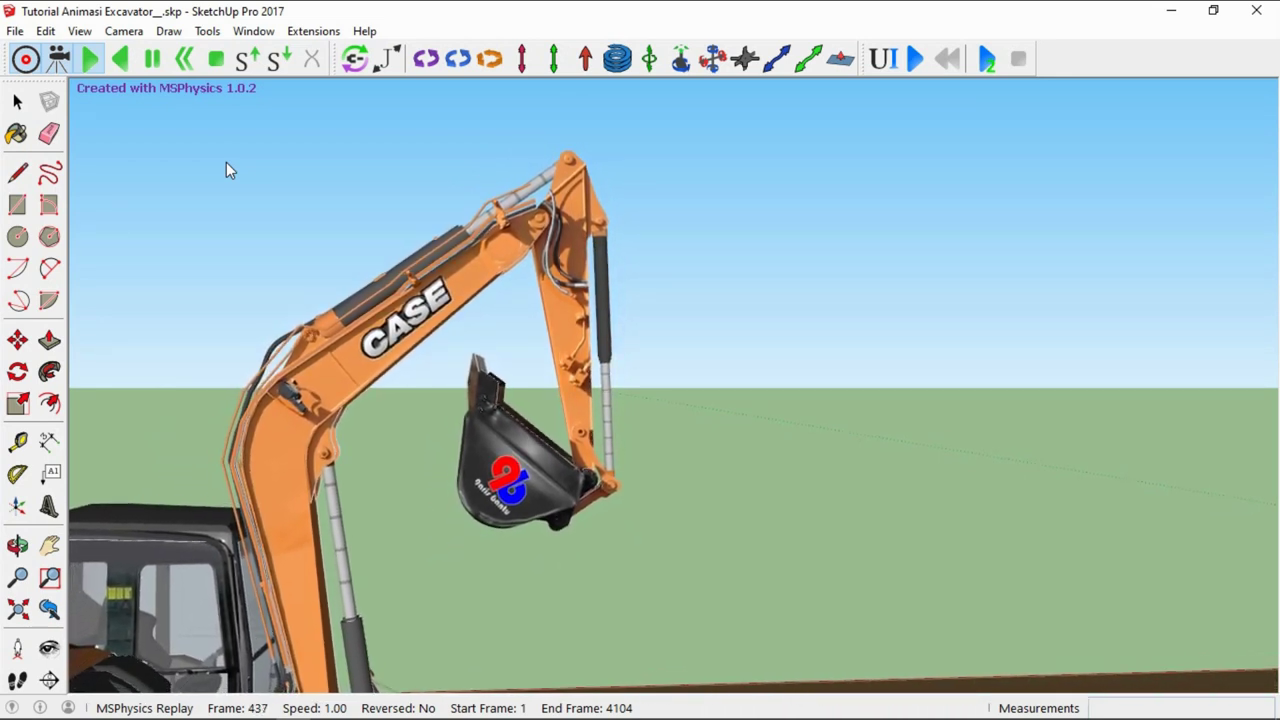
click(246, 60)
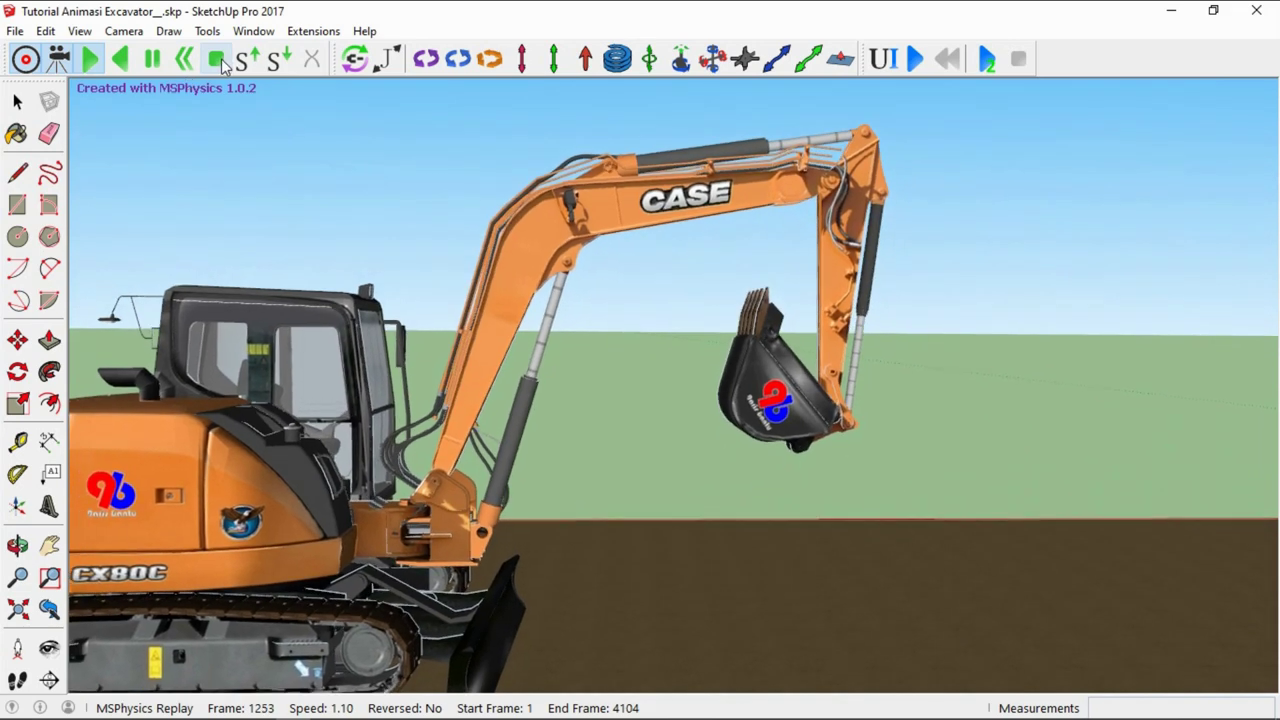
click(217, 61)
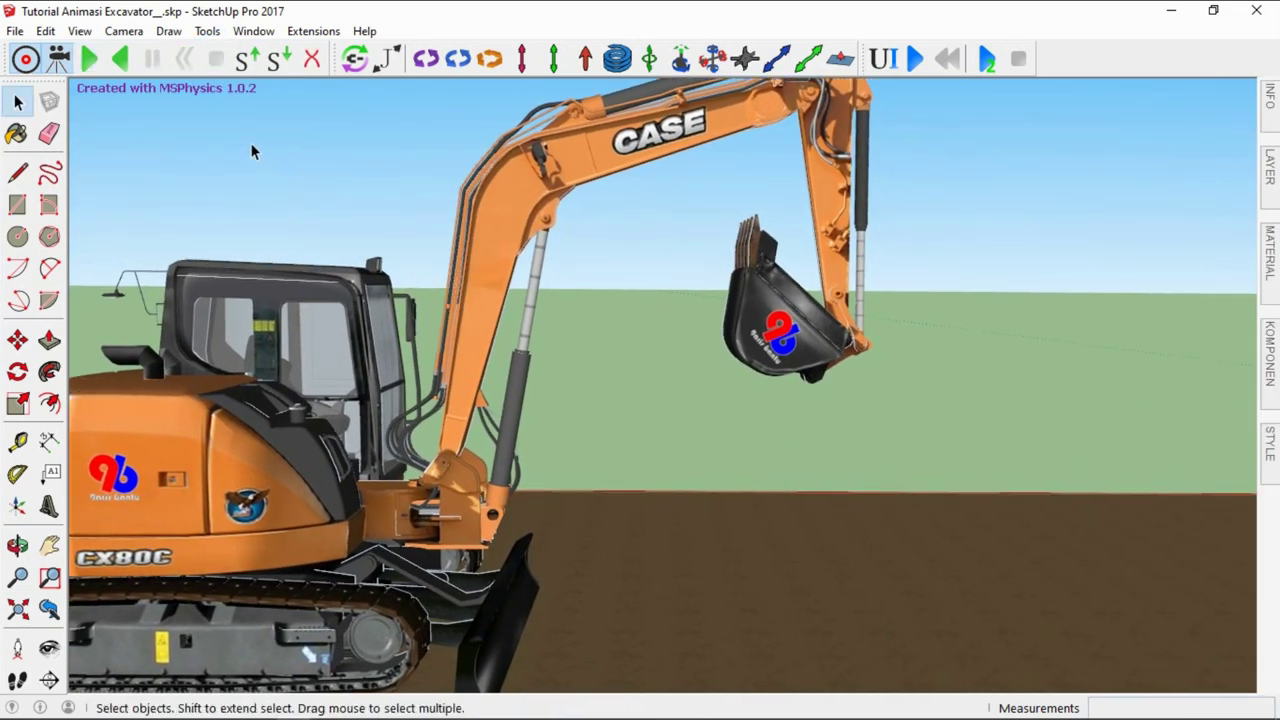
Export the replay to png images and abort after 3 frames
click(311, 37)
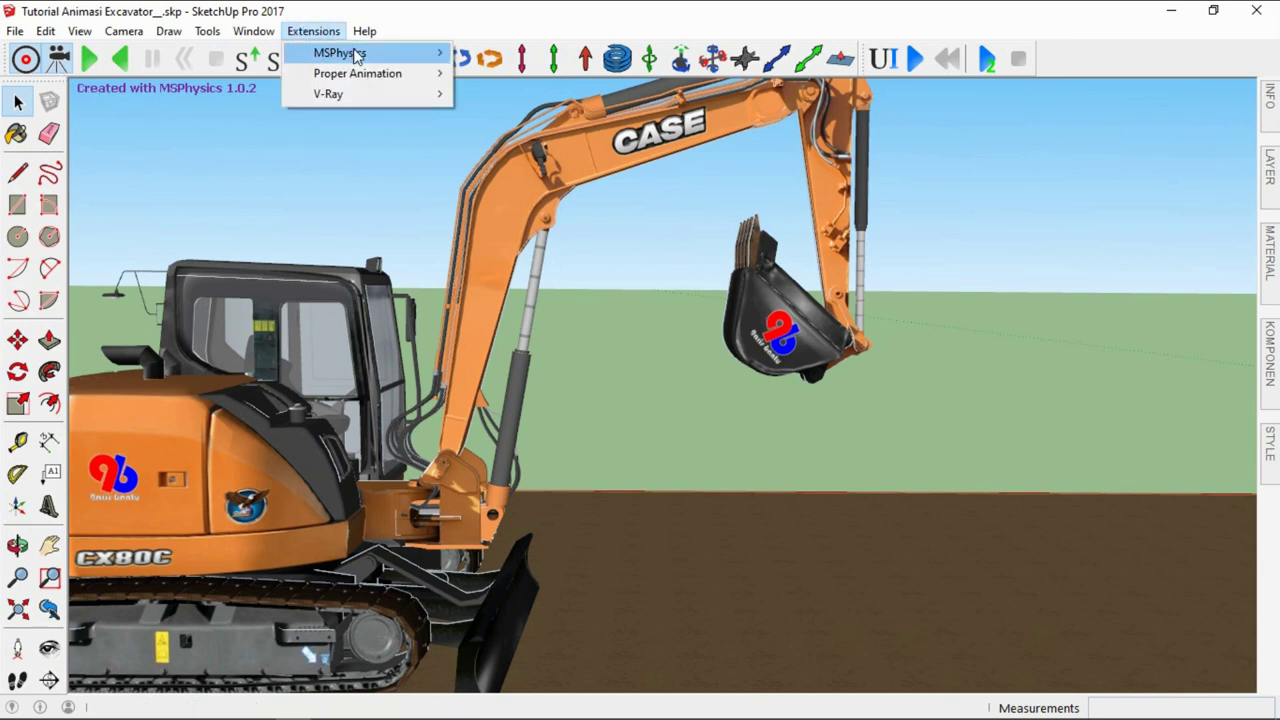
mouse_move(340, 53)
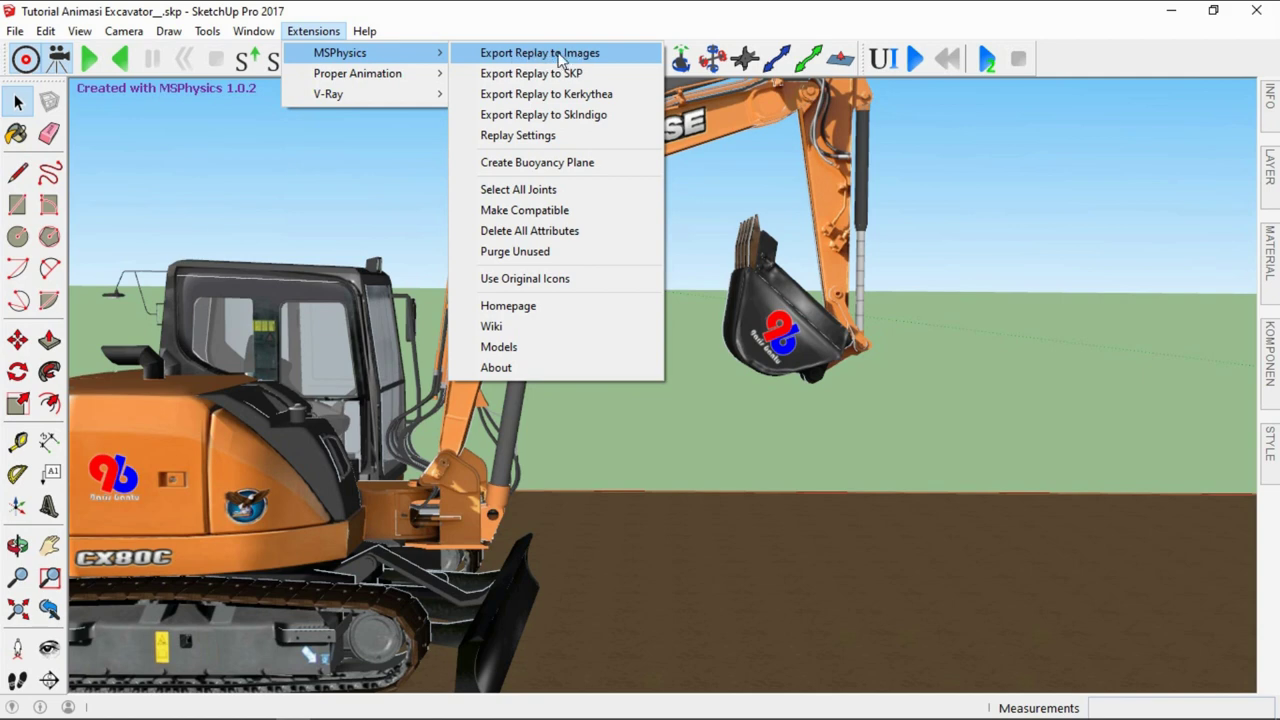
click(559, 55)
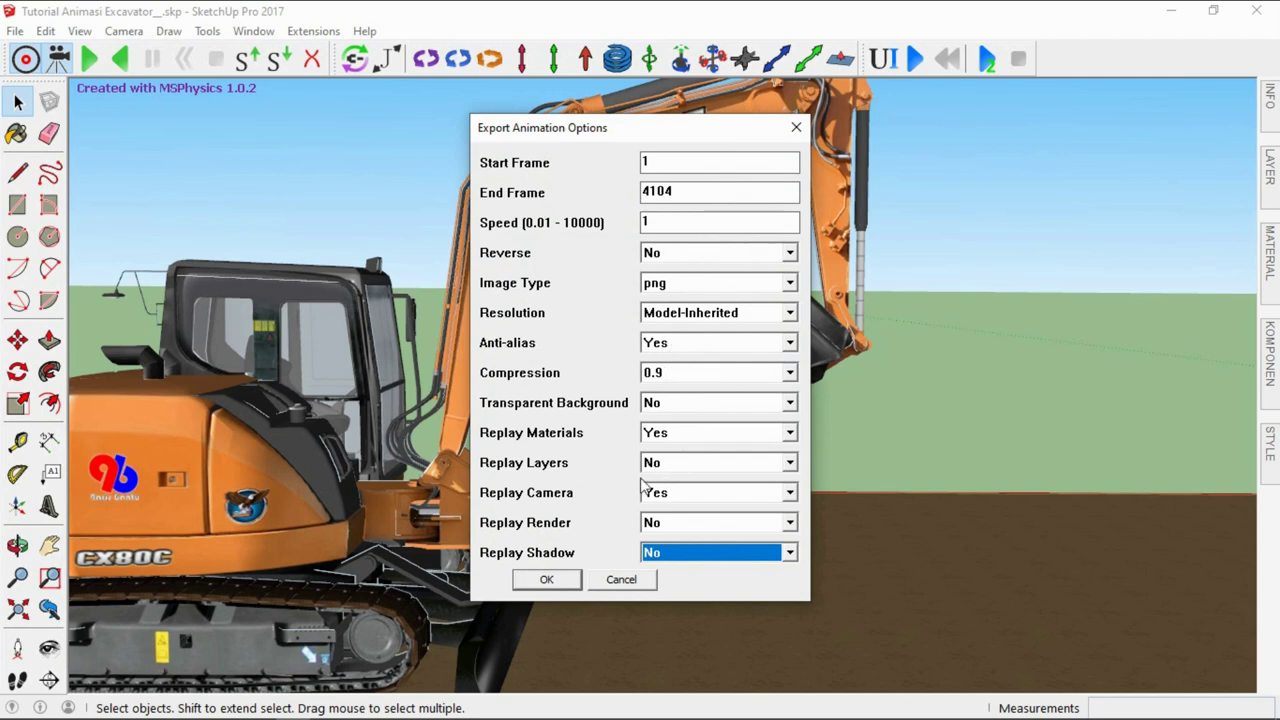
click(549, 580)
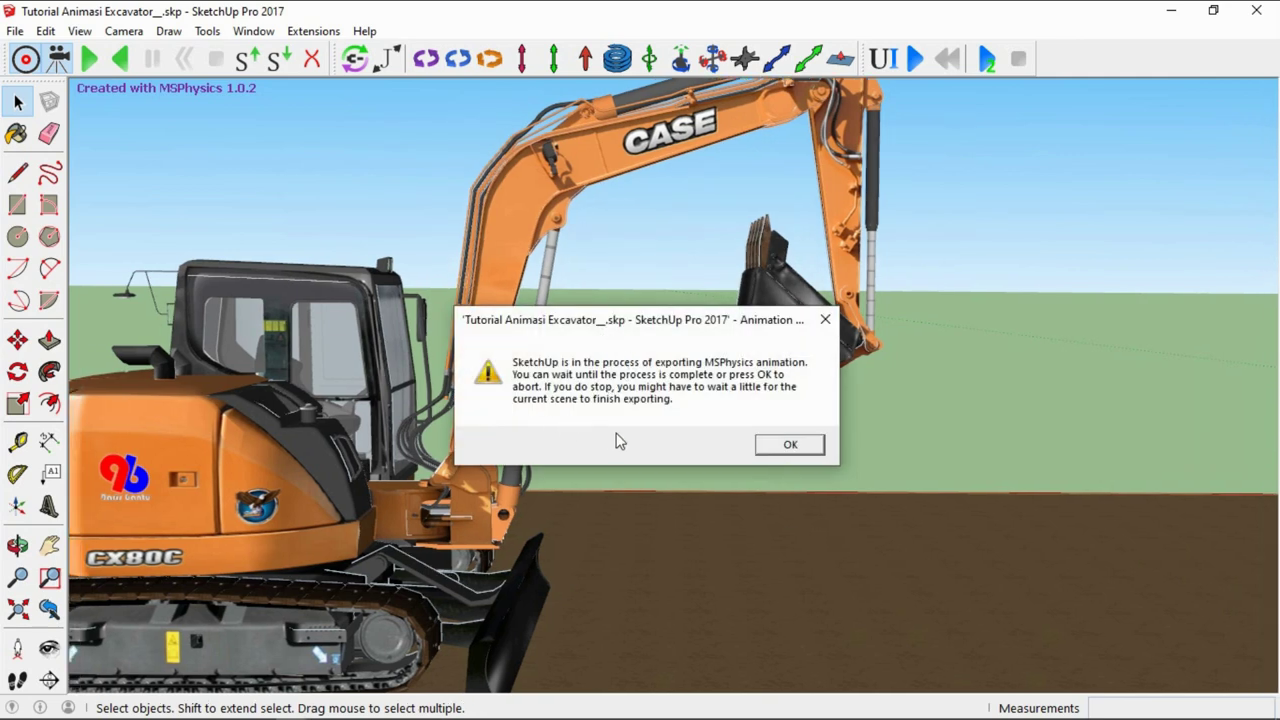
click(764, 450)
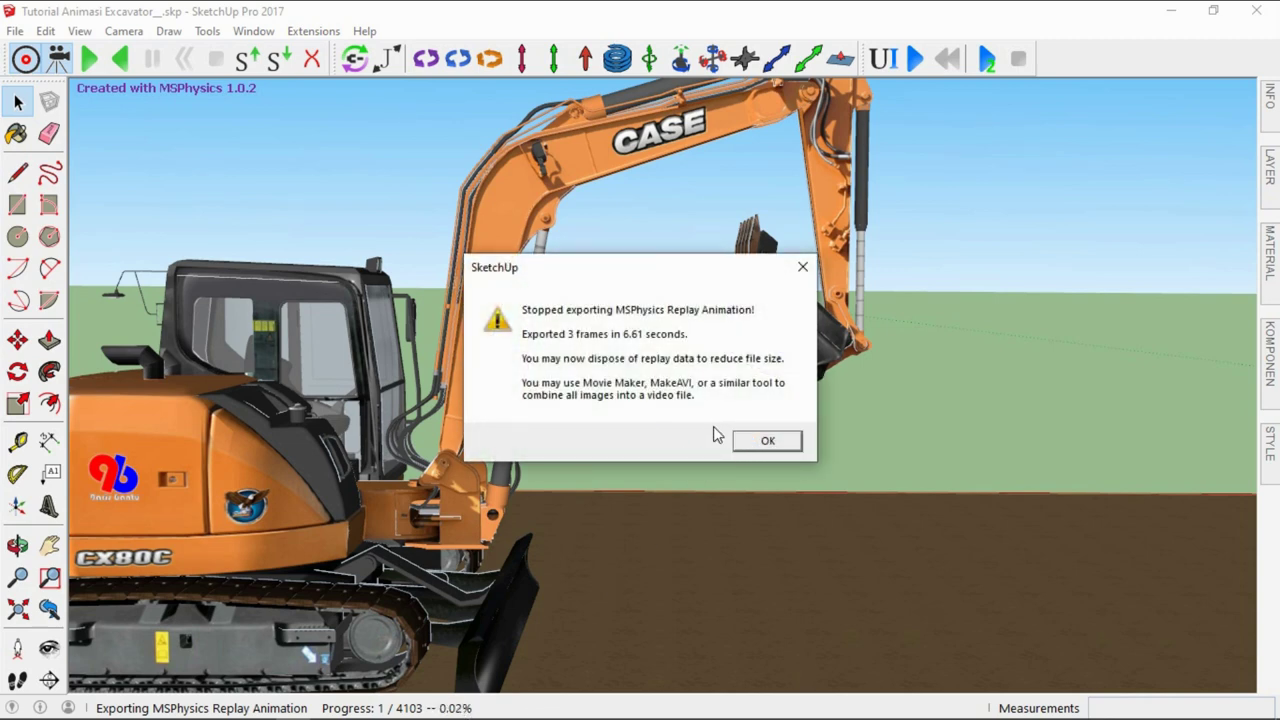
click(768, 442)
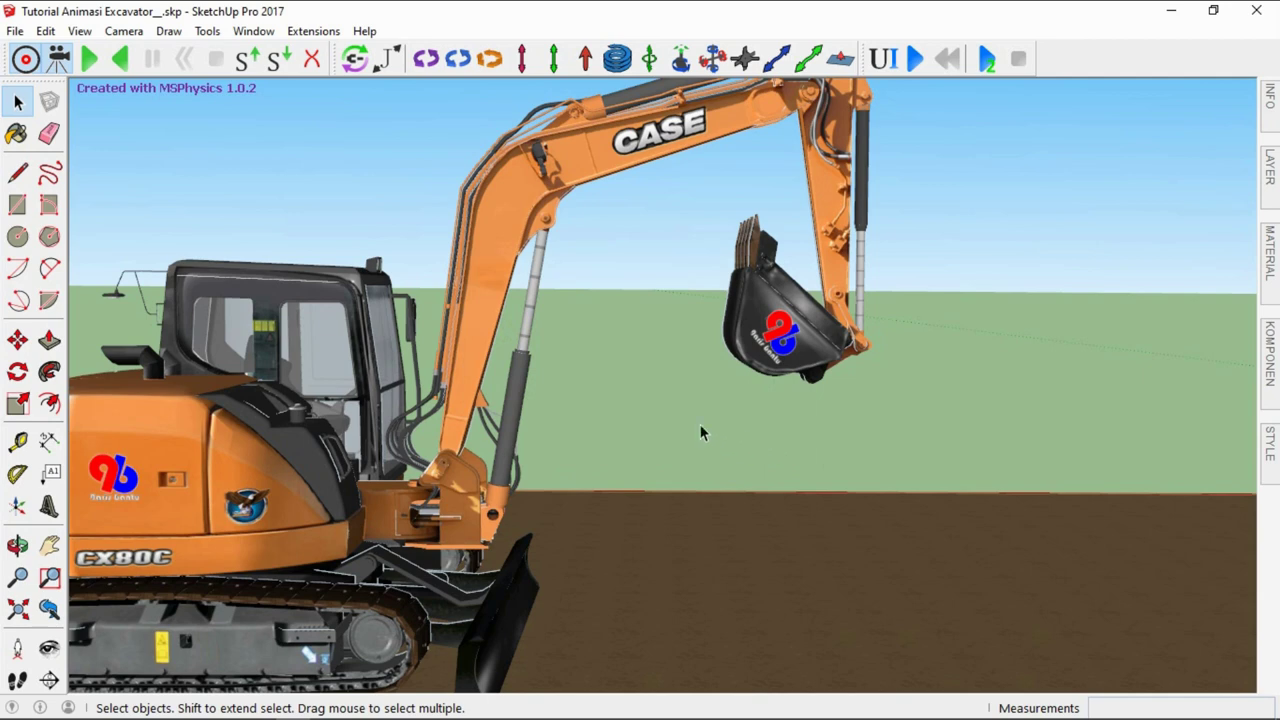
Orbit to view the excavator from the lower left and start the replay again
scroll(701, 432, down, 3)
mouse_move(701, 432)
middle_down()
mouse_move(477, 494)
mouse_move(621, 350)
middle_up()
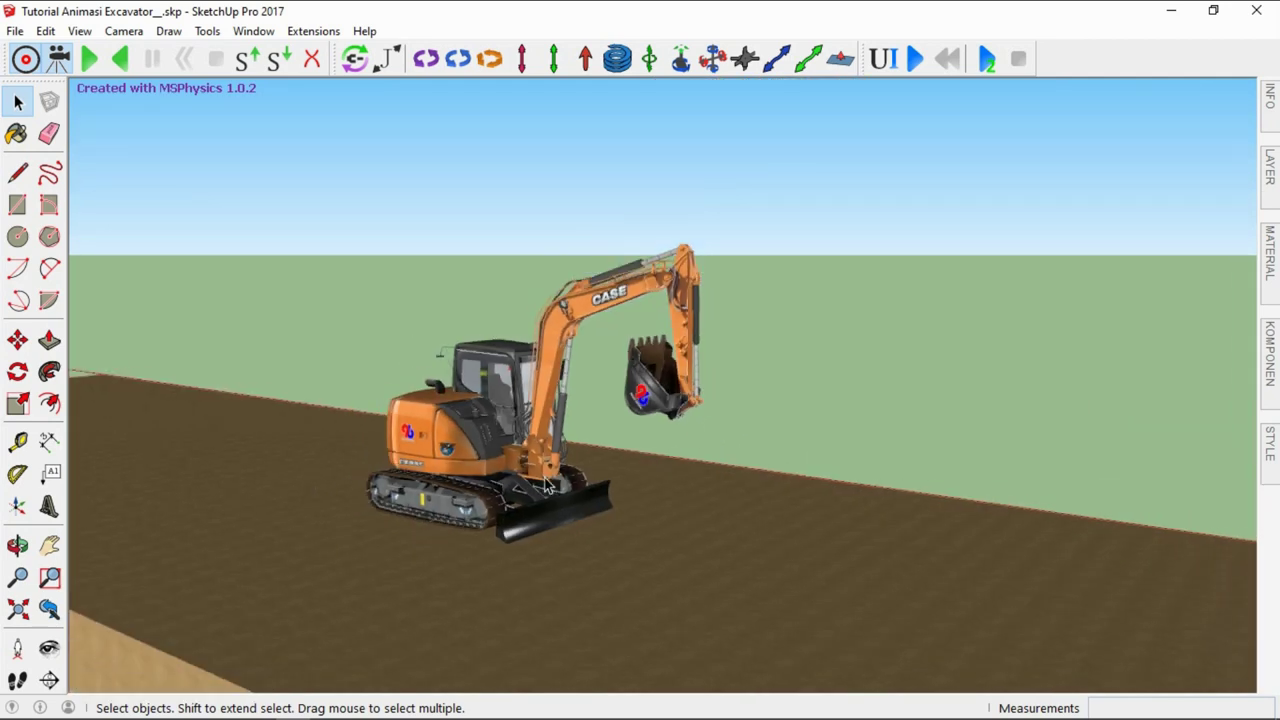
scroll(621, 350, up, 3)
scroll(621, 342, down, 2)
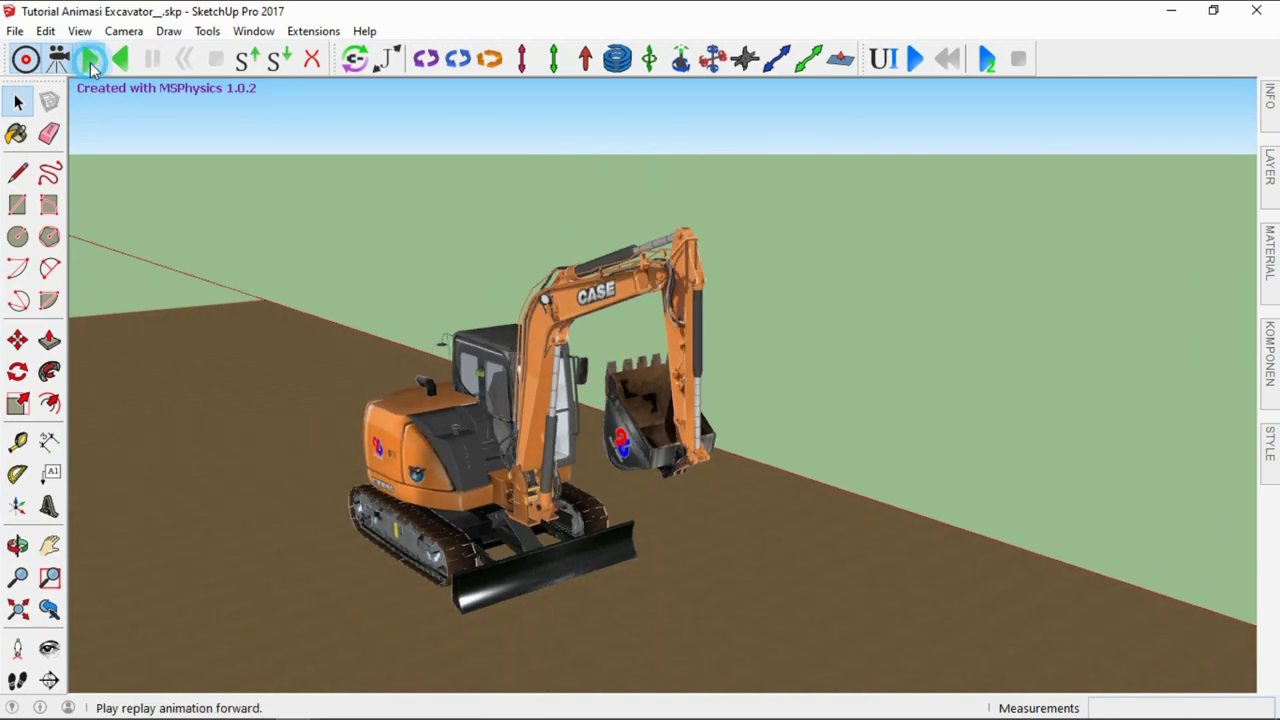
click(90, 62)
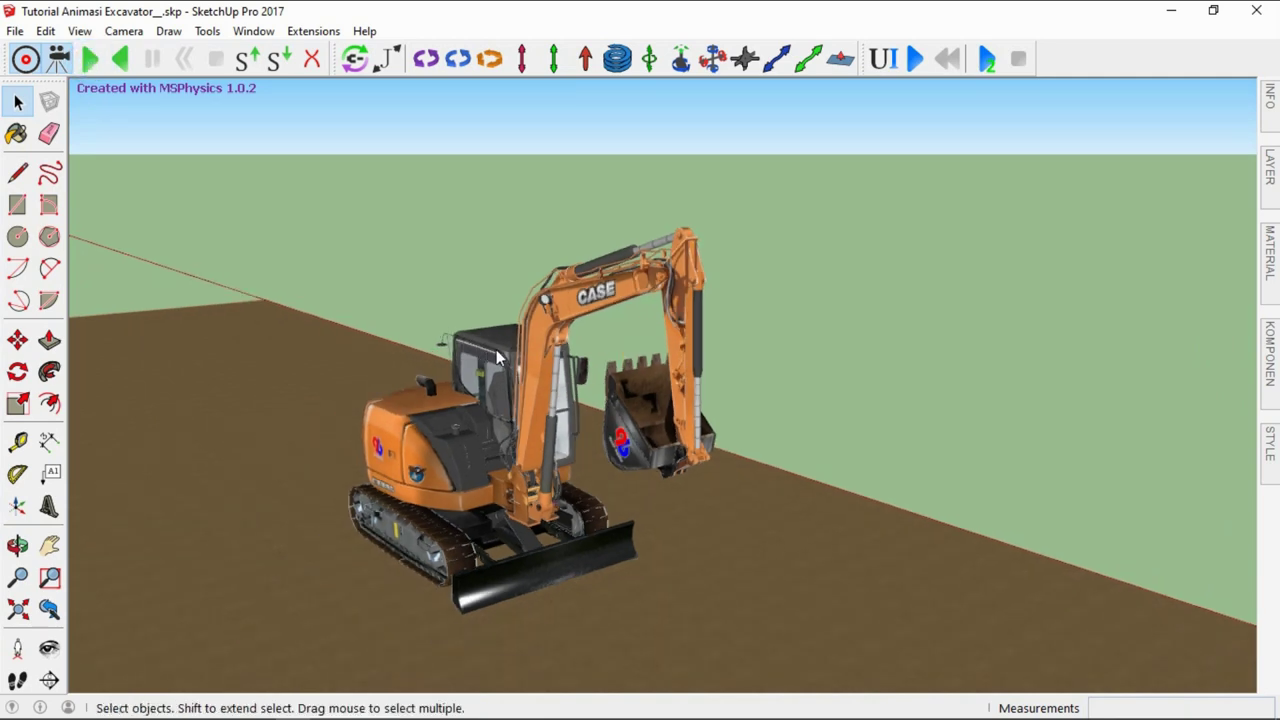